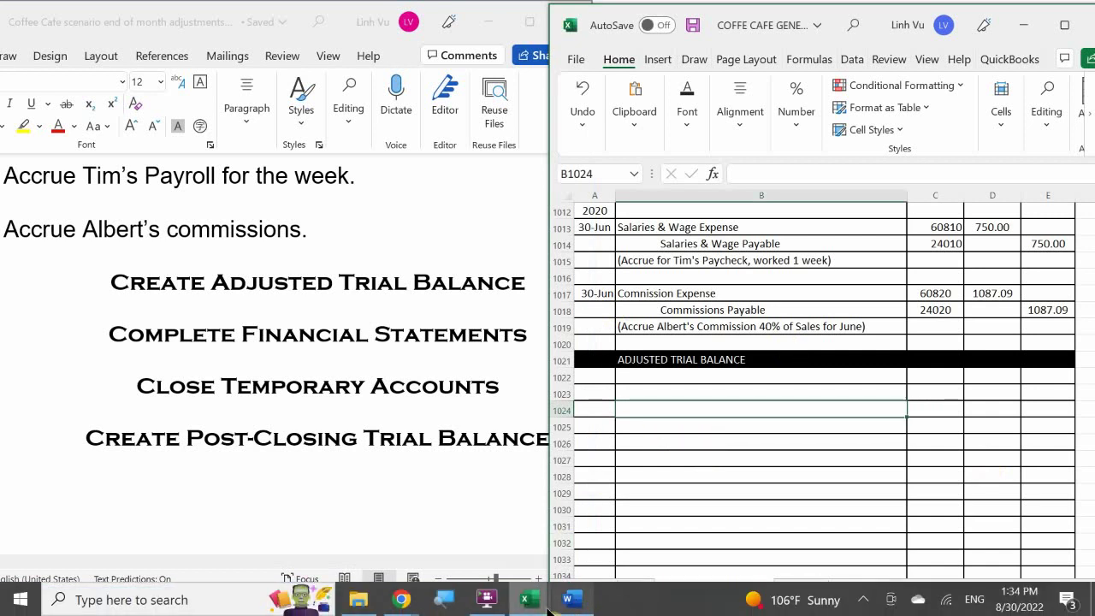
- Bring the COFFEE CAFE general journal and general ledger workbooks into view side by side
{"action": "mouse_move", "coordinate": [547, 604]}
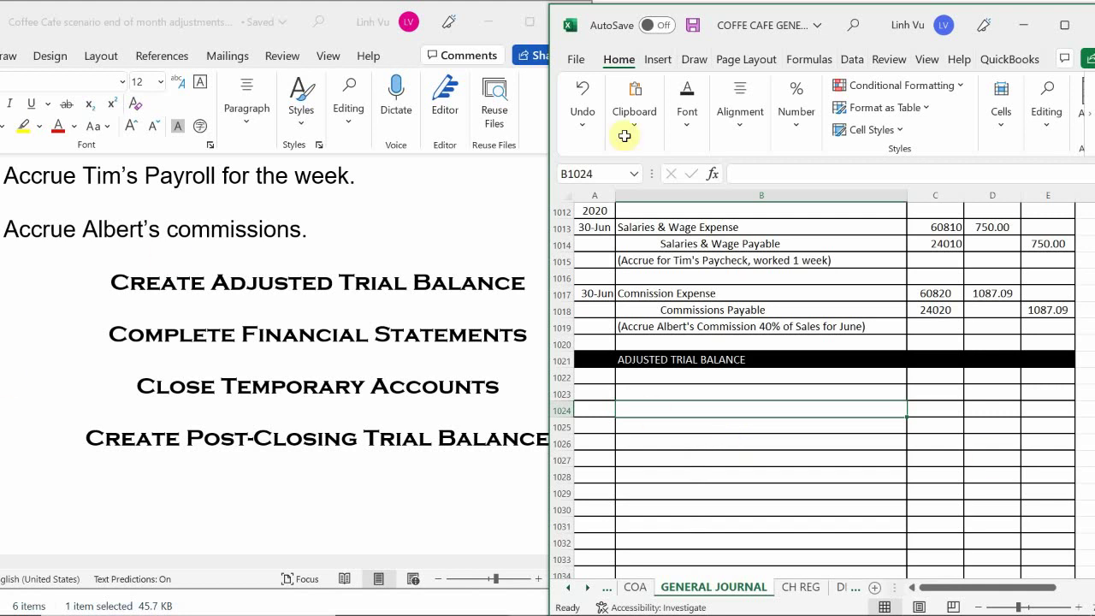
{"action": "left_click", "coordinate": [715, 429]}
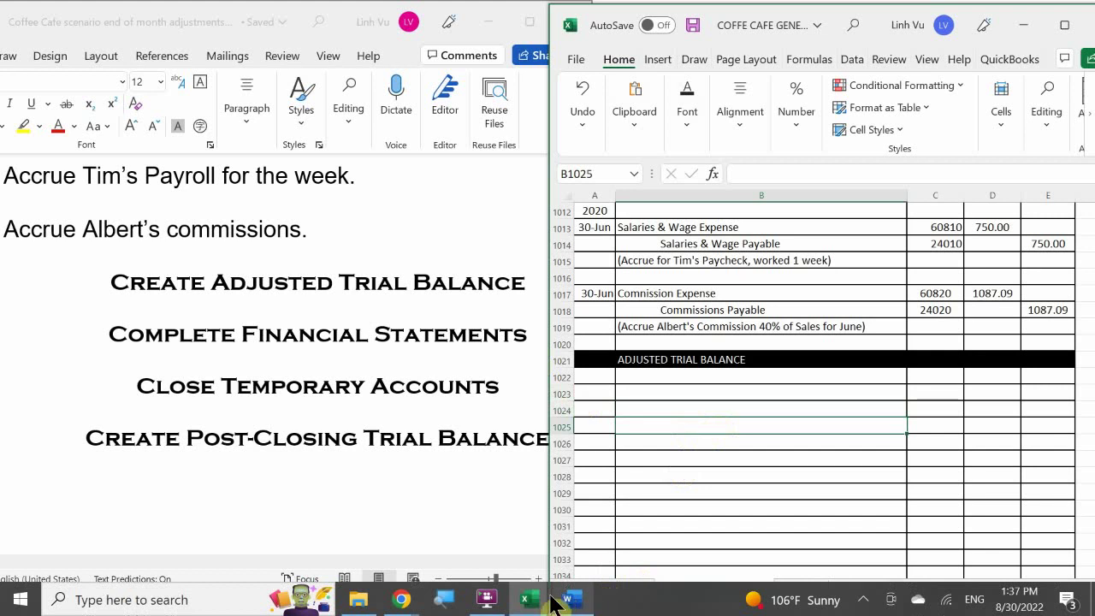
{"action": "mouse_move", "coordinate": [526, 603]}
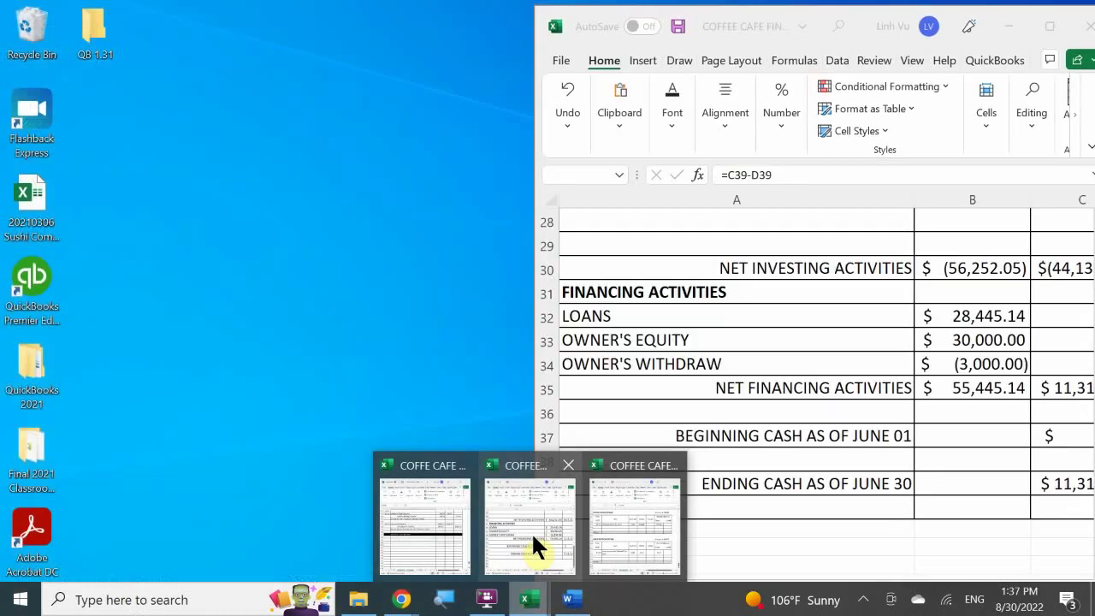
{"action": "left_click", "coordinate": [531, 531]}
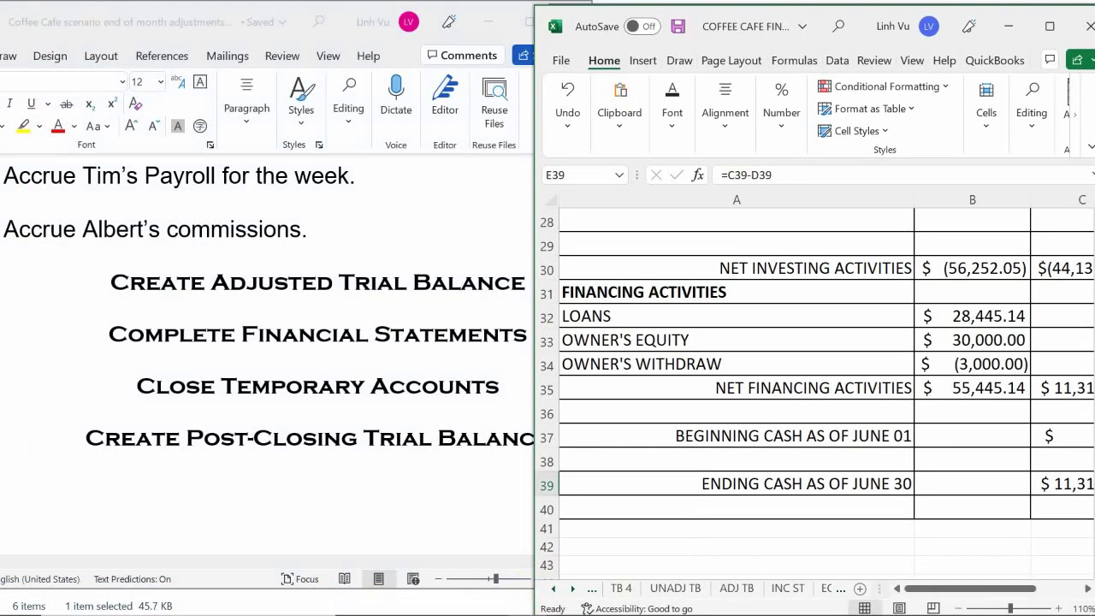
{"action": "mouse_move", "coordinate": [526, 603]}
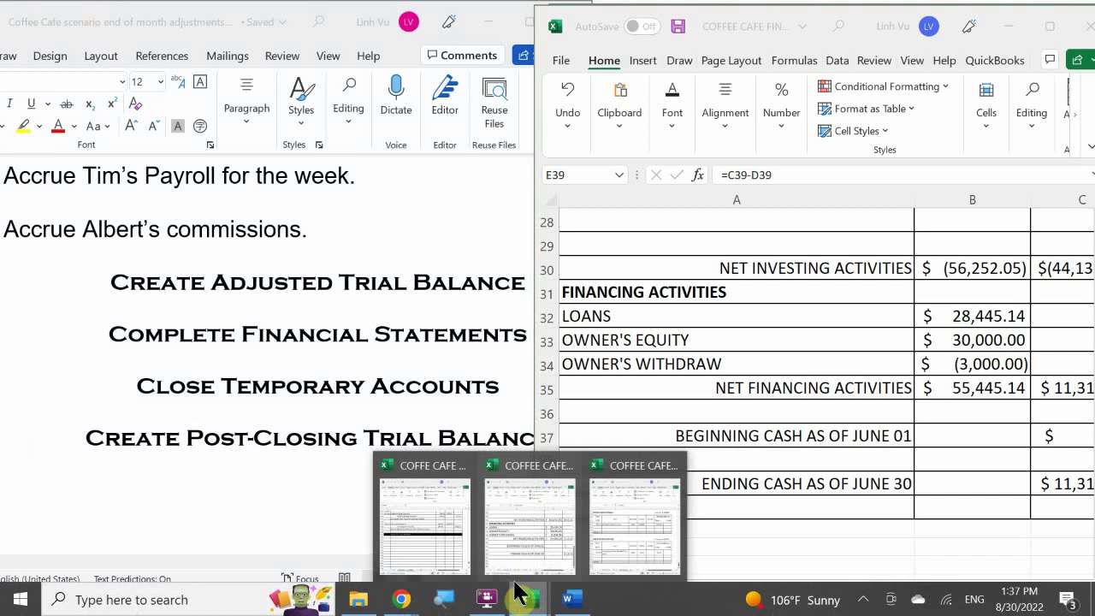
{"action": "left_click", "coordinate": [442, 524]}
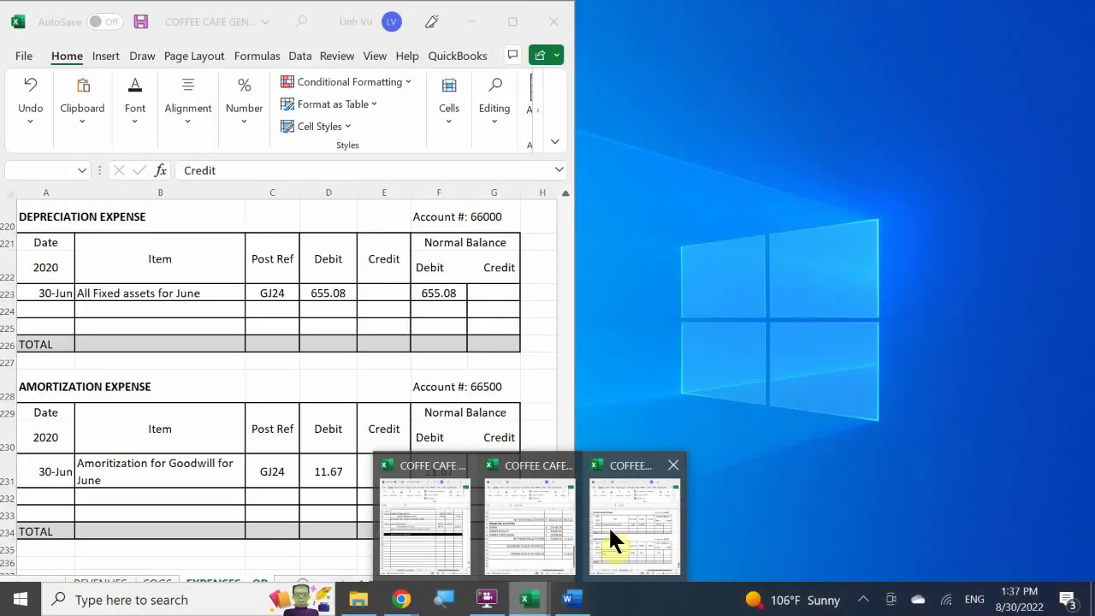
{"action": "left_click", "coordinate": [608, 525]}
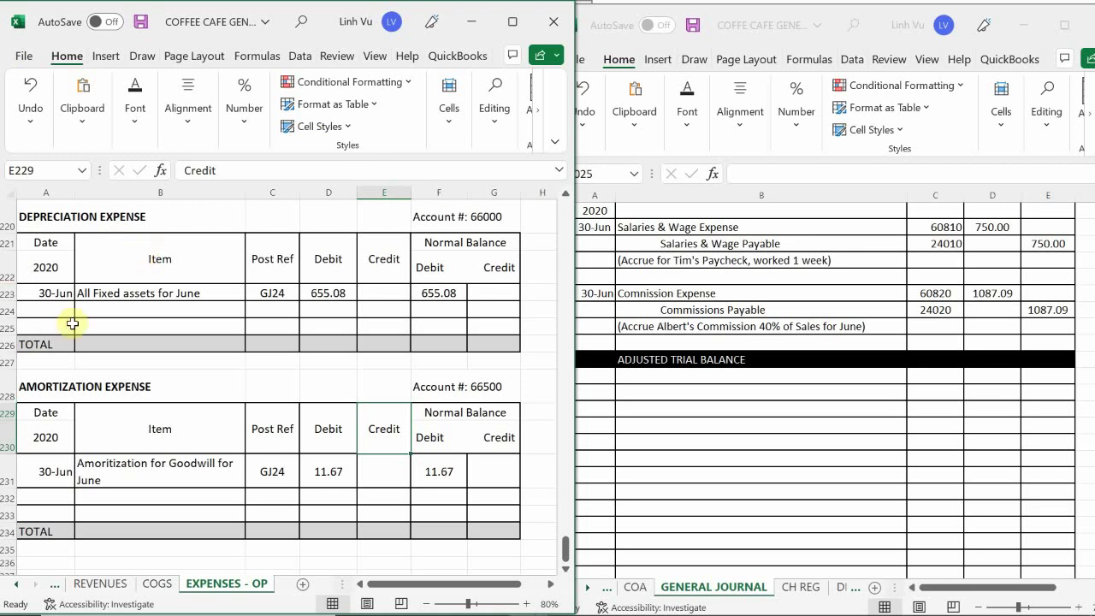
- Review the Income Summary account on the EQUITY sheet of the general ledger workbook
{"action": "left_click", "coordinate": [111, 586]}
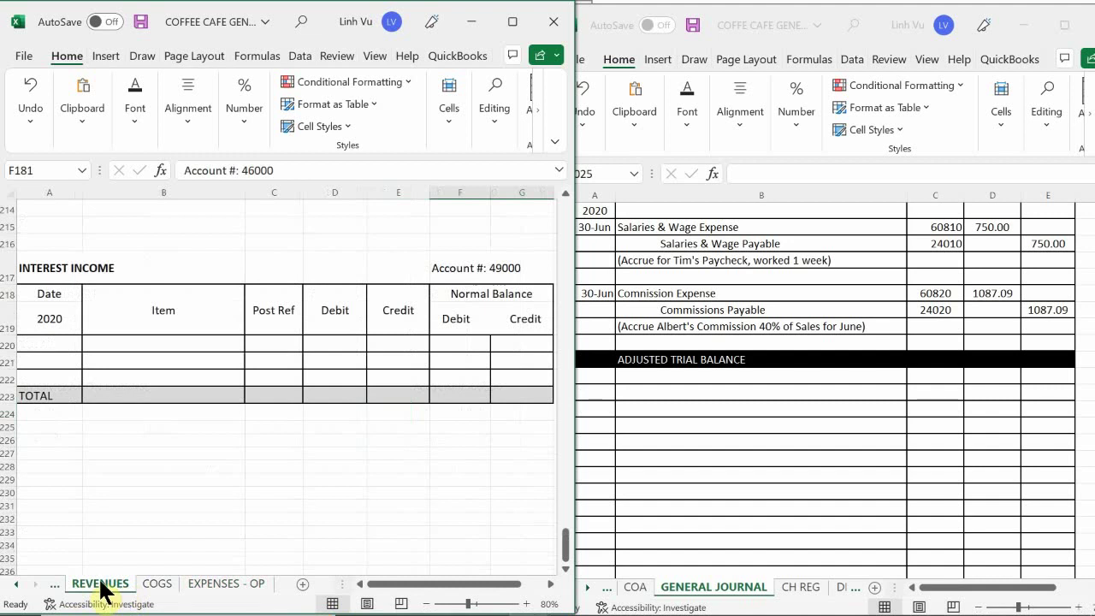
{"action": "left_click", "coordinate": [17, 584]}
{"action": "left_click", "coordinate": [17, 584]}
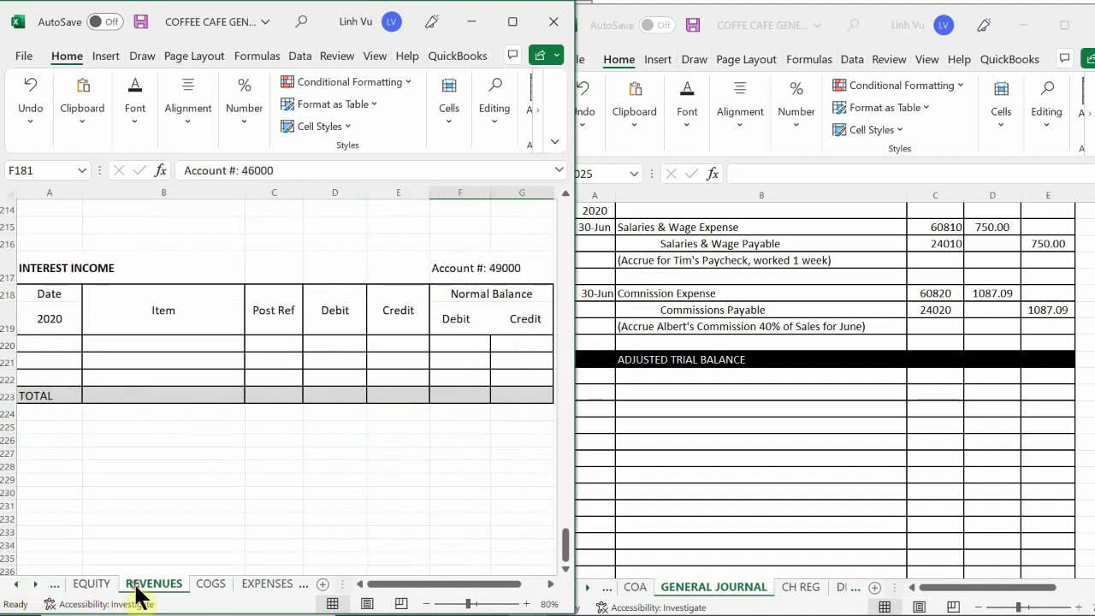
{"action": "left_click", "coordinate": [91, 583]}
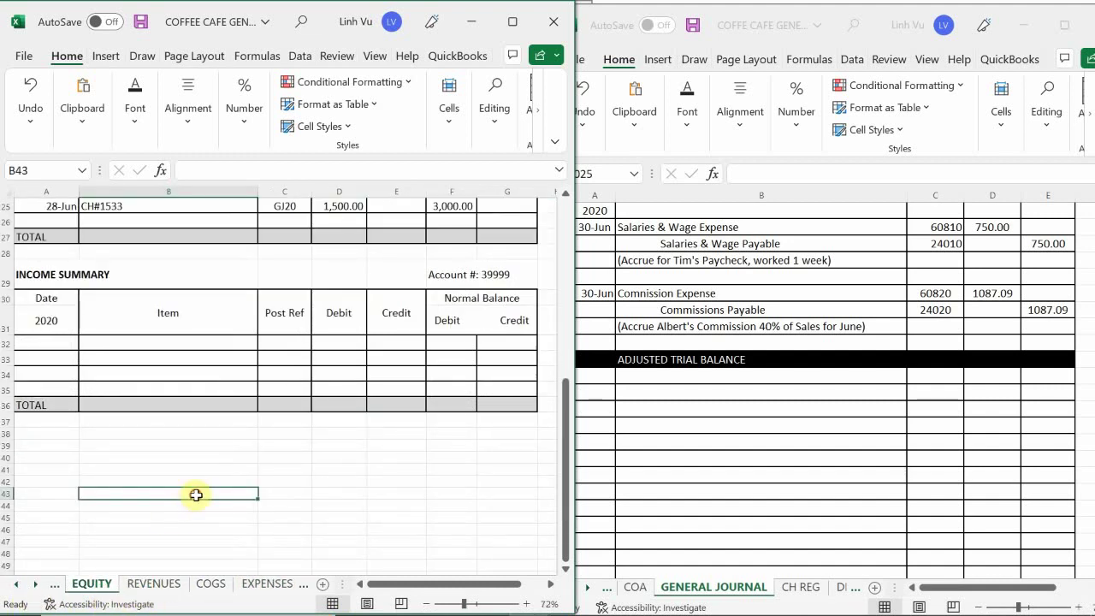
{"action": "scroll", "coordinate": [196, 495], "scroll_direction": "down", "scroll_amount": 2}
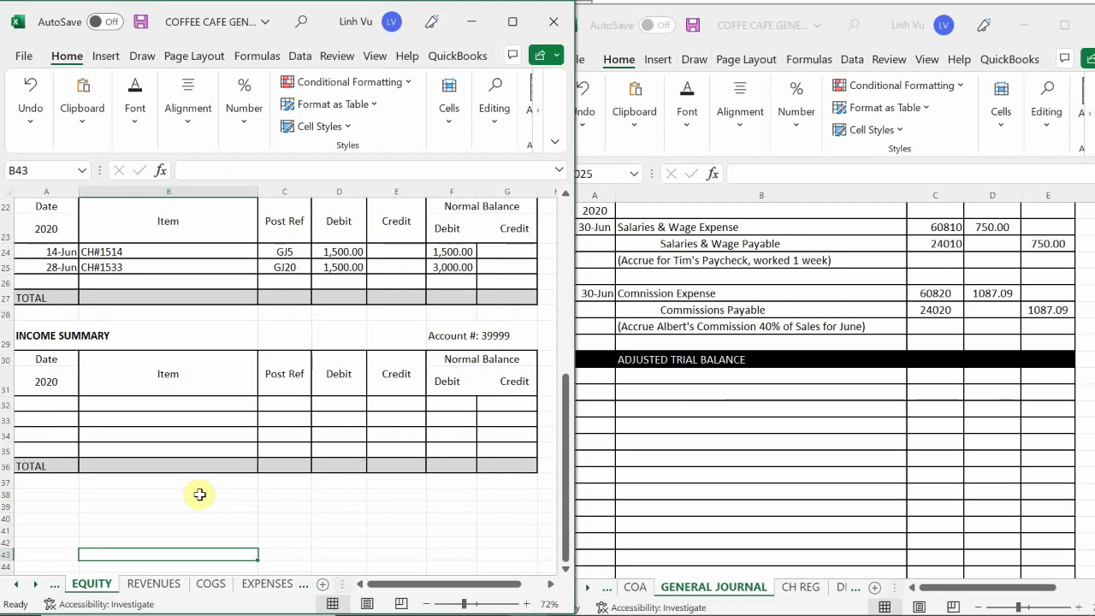
- Examine the Sales and Sales – Regular Coffee accounts at the start of the ledger's REVENUES sheet
{"action": "left_click", "coordinate": [171, 585]}
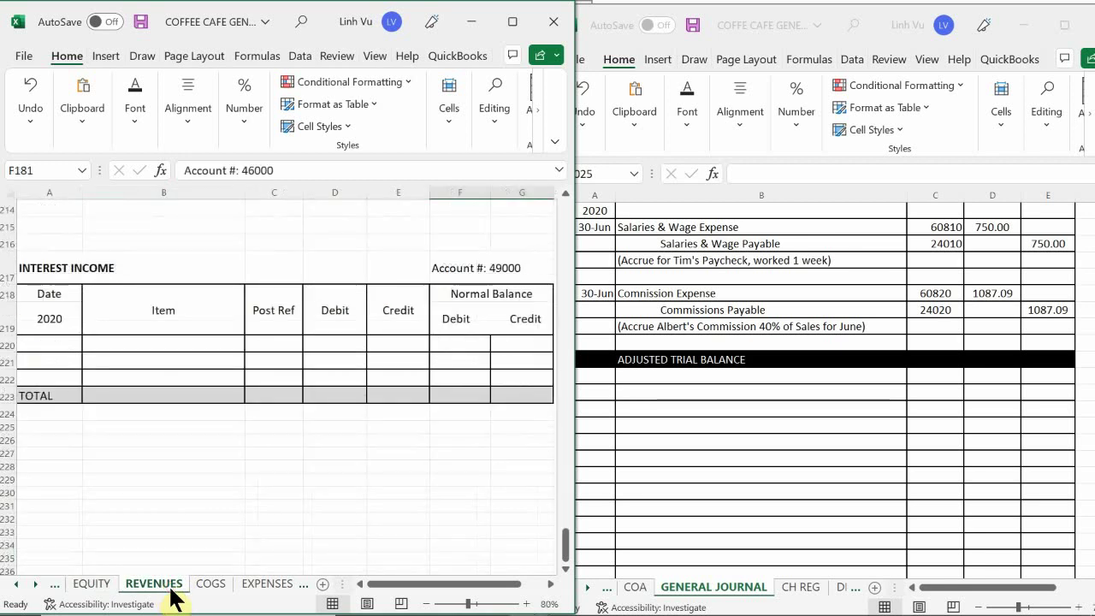
{"action": "left_click", "coordinate": [274, 465]}
{"action": "scroll", "coordinate": [272, 466], "scroll_direction": "up", "scroll_amount": 20}
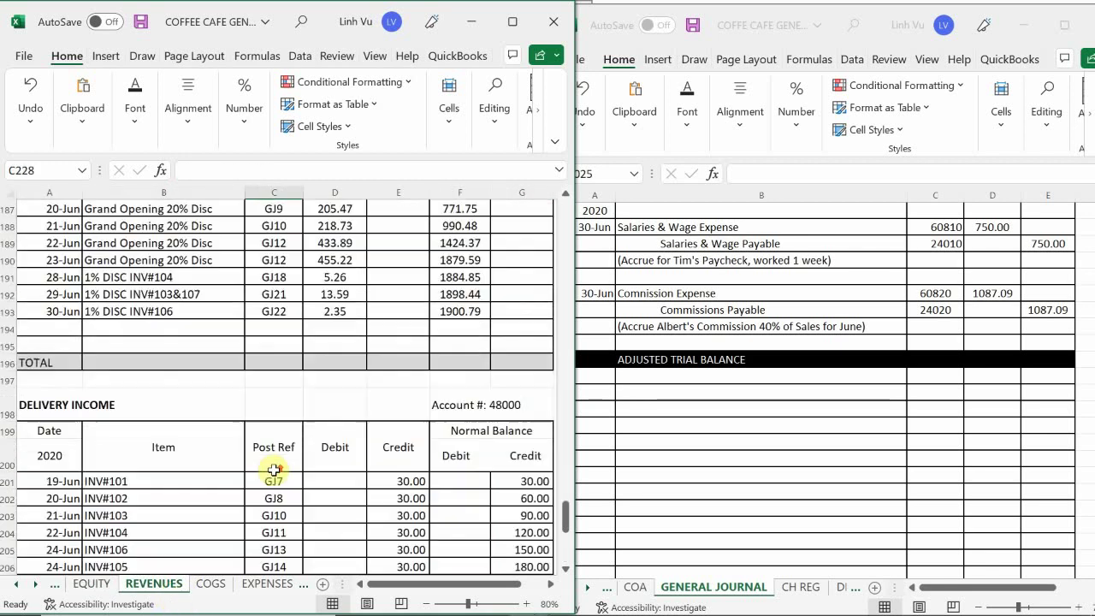
{"action": "scroll", "coordinate": [272, 466], "scroll_direction": "up", "scroll_amount": 20}
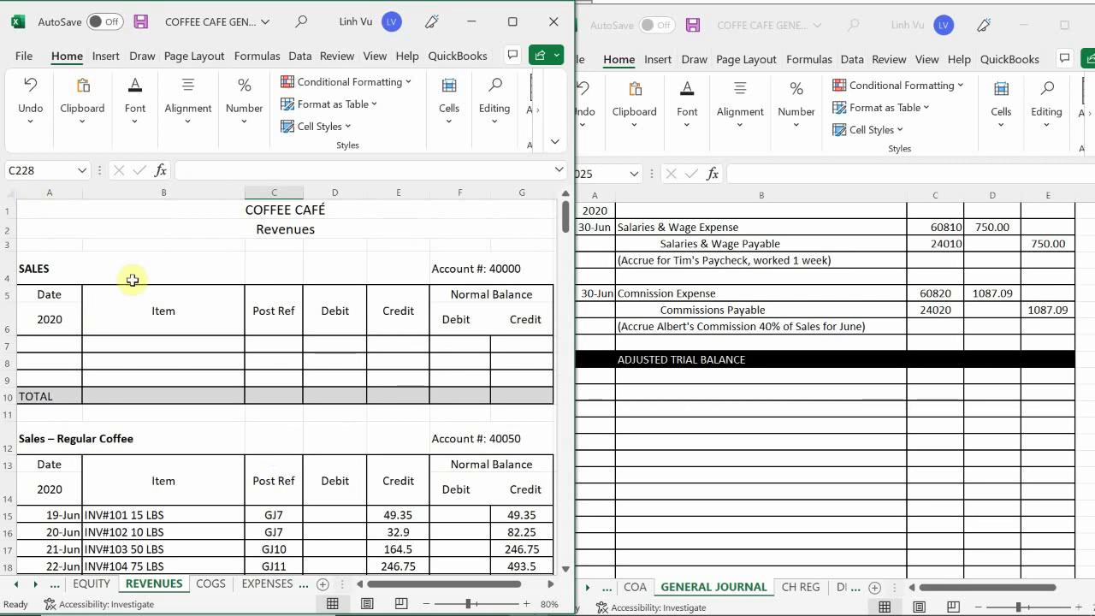
{"action": "scroll", "coordinate": [317, 315], "scroll_direction": "down", "scroll_amount": 3}
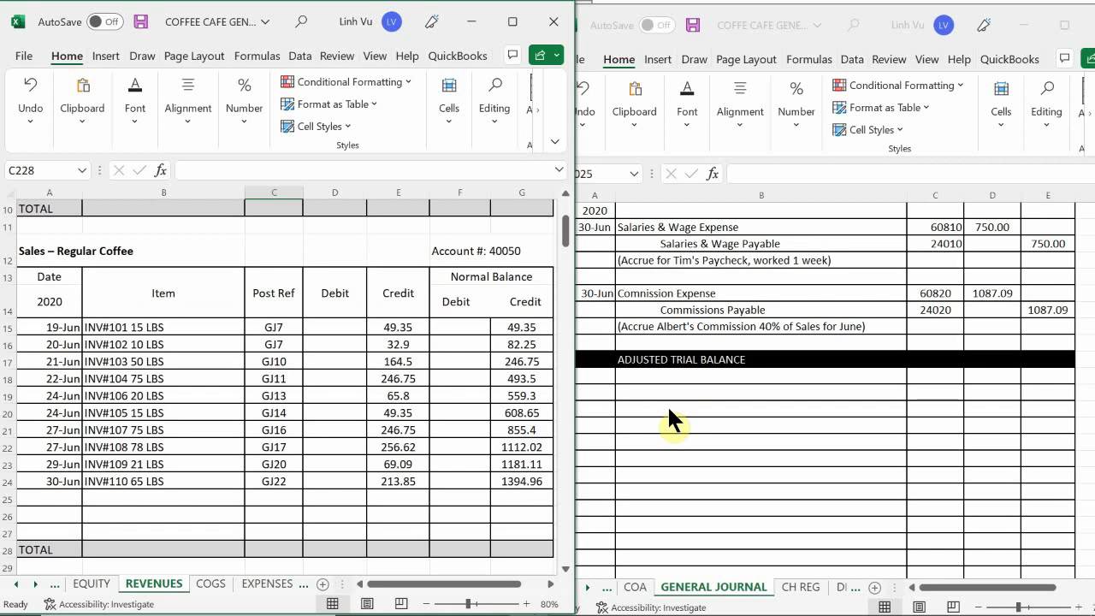
{"action": "left_click", "coordinate": [189, 410]}
{"action": "scroll", "coordinate": [189, 410], "scroll_direction": "up", "scroll_amount": 3}
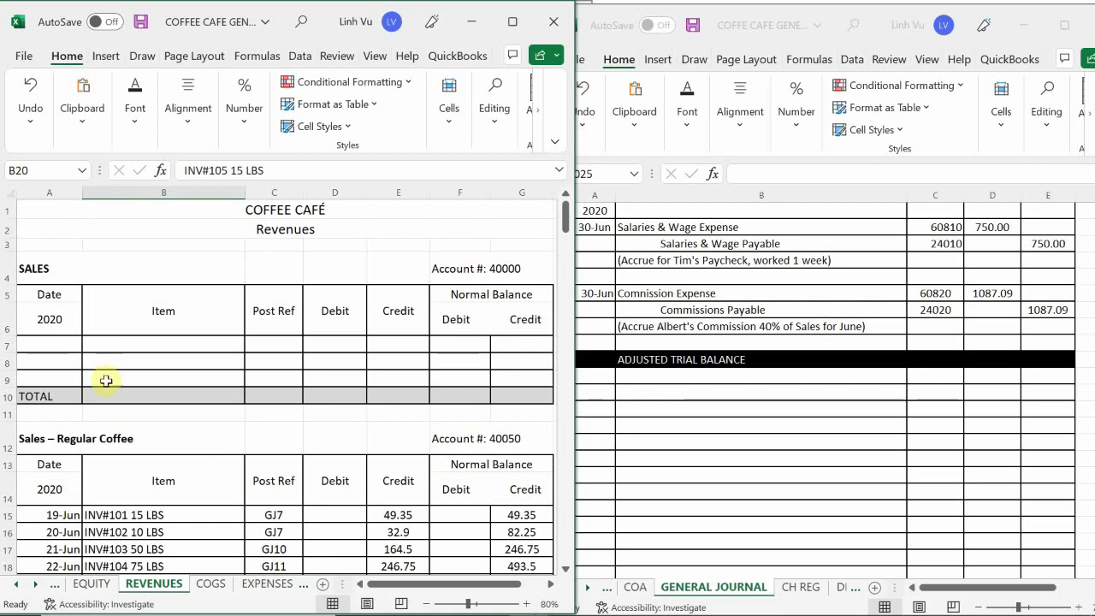
{"action": "scroll", "coordinate": [129, 342], "scroll_direction": "down", "scroll_amount": 3}
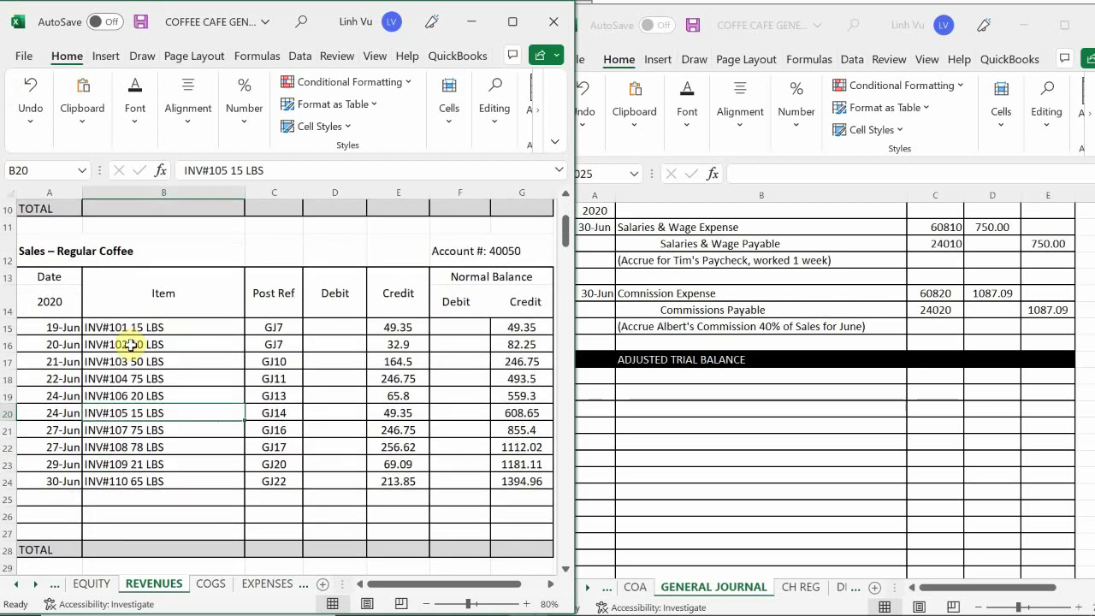
{"action": "scroll", "coordinate": [129, 343], "scroll_direction": "up", "scroll_amount": 1}
{"action": "scroll", "coordinate": [129, 343], "scroll_direction": "down", "scroll_amount": 1}
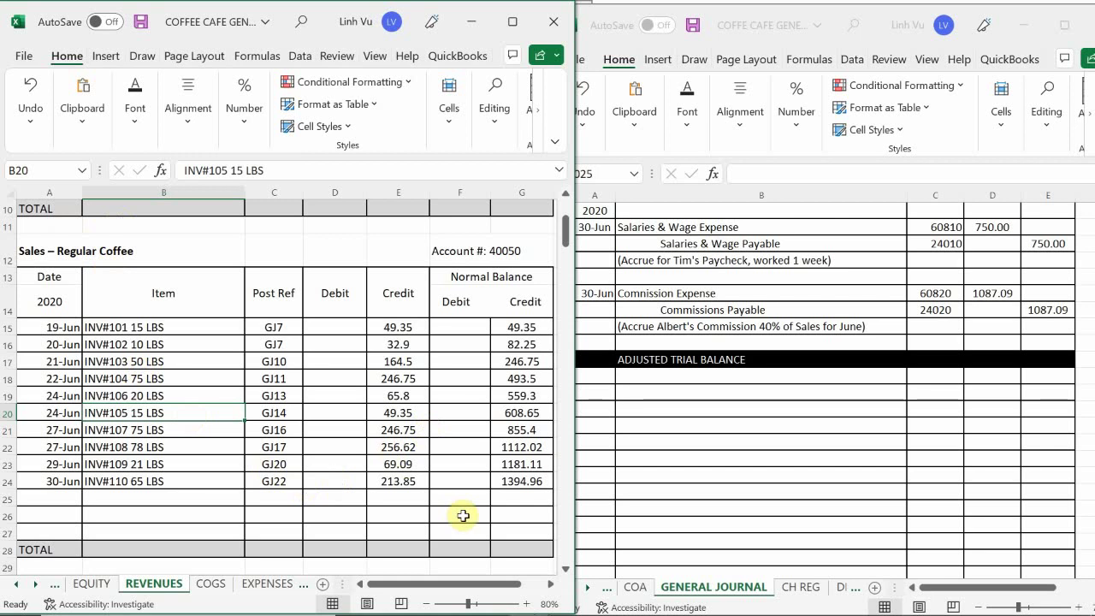
- Date the first closing entry 6/30 in cell A1023 of the general journal, below the ADJUSTED TRIAL BALANCE heading
{"action": "left_click", "coordinate": [637, 394]}
{"action": "left_click", "coordinate": [594, 395]}
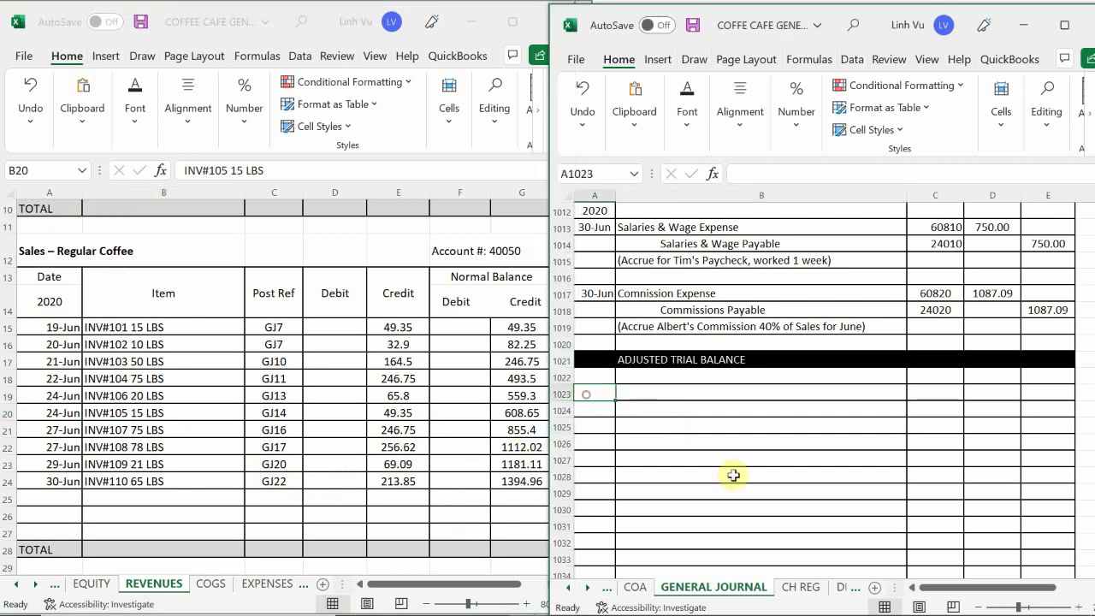
{"action": "type", "text": "6/30"}
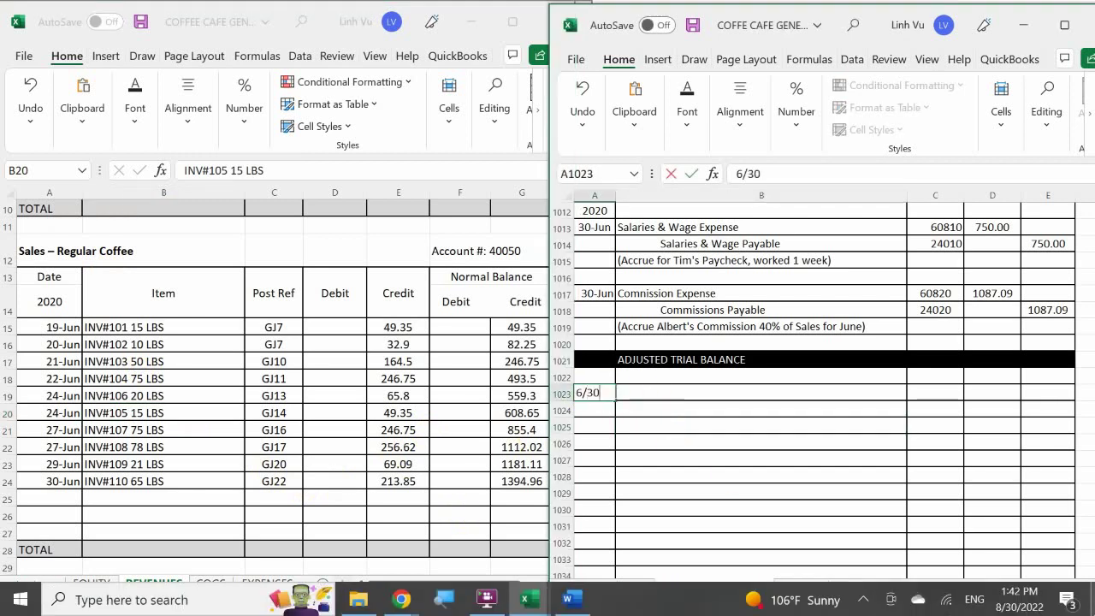
{"action": "key", "text": "Return"}
- Enter the description "Sales - Regular Coffee" and PR number 40050 on row 1023 of the general journal
{"action": "left_click", "coordinate": [760, 392]}
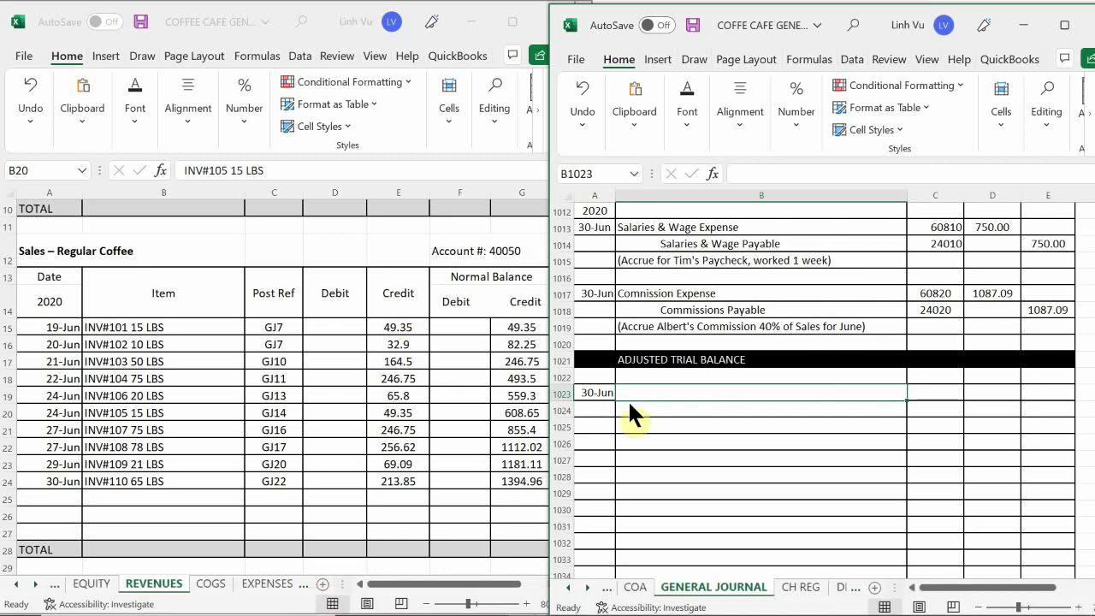
{"action": "type", "text": "Sak"}
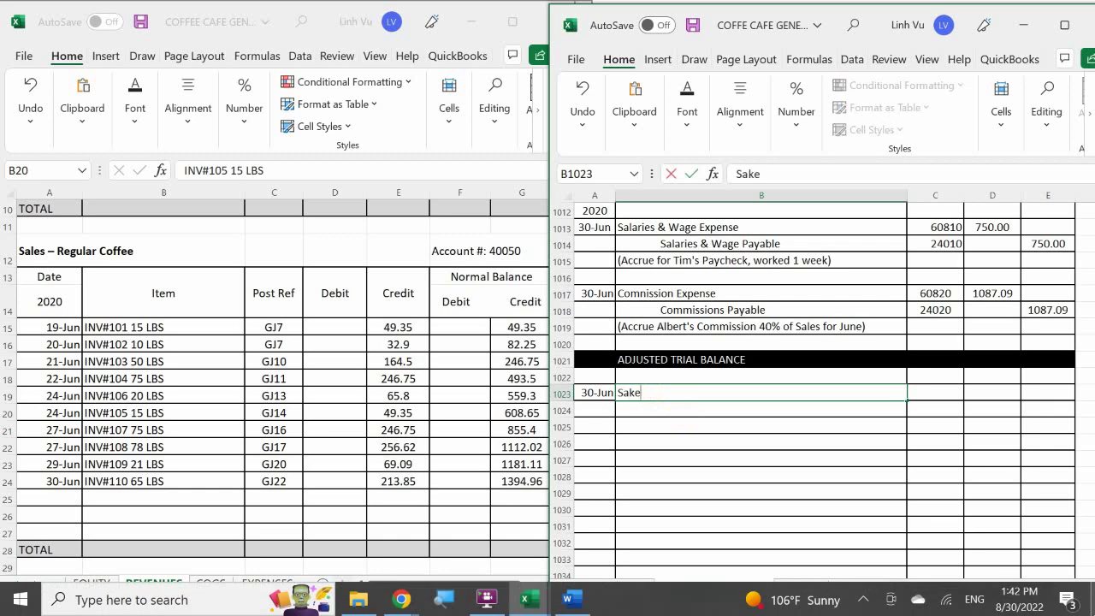
{"action": "key", "text": "BackSpace"}
{"action": "type", "text": "les - Regular Co"}
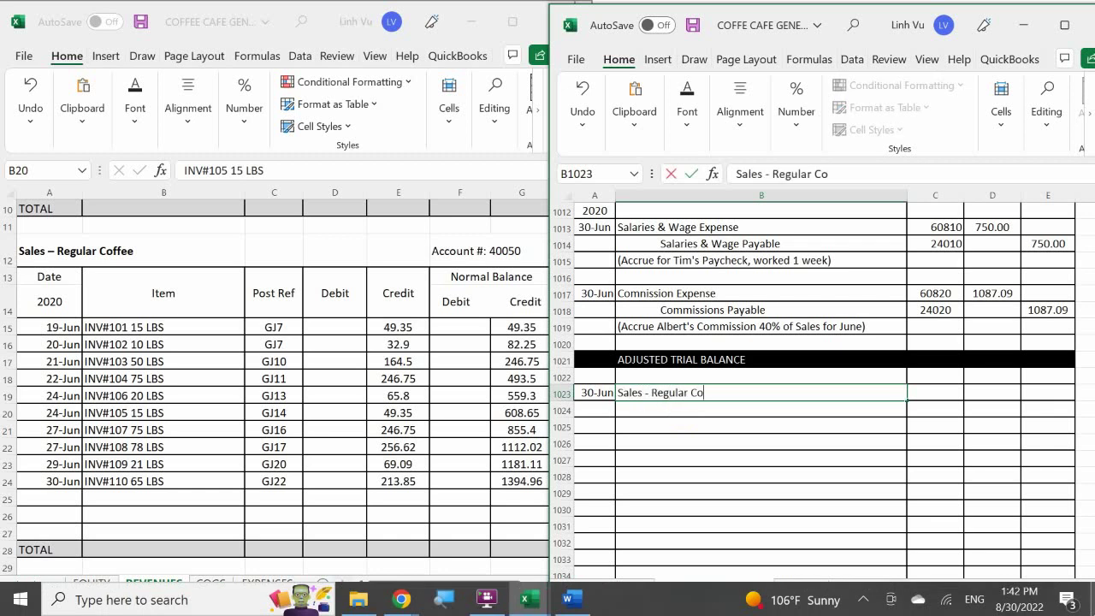
{"action": "type", "text": "ffee"}
{"action": "key", "text": "Tab"}
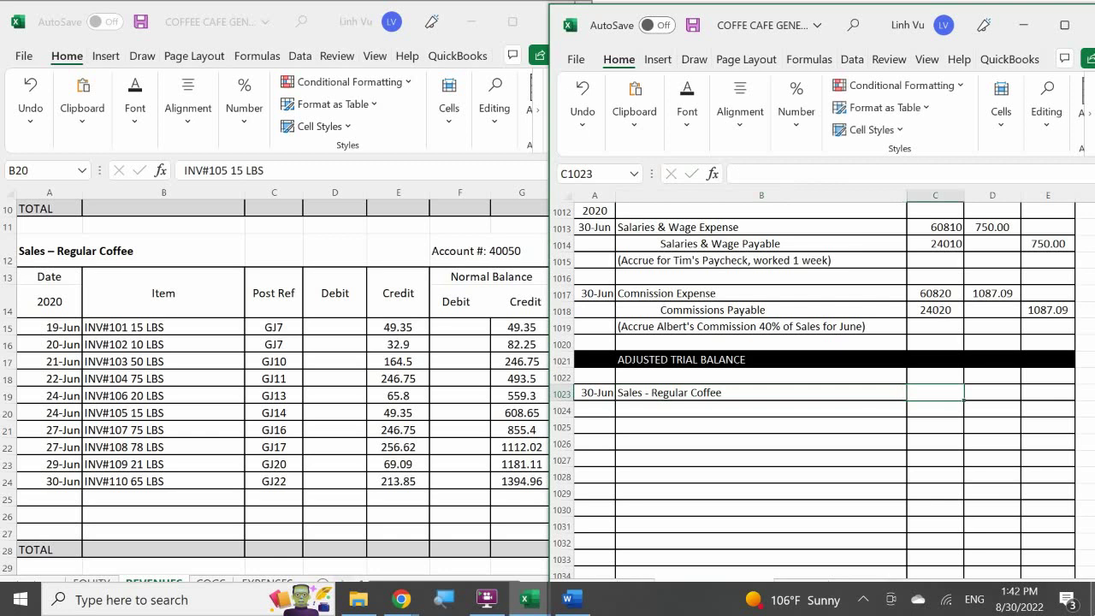
{"action": "type", "text": "40050"}
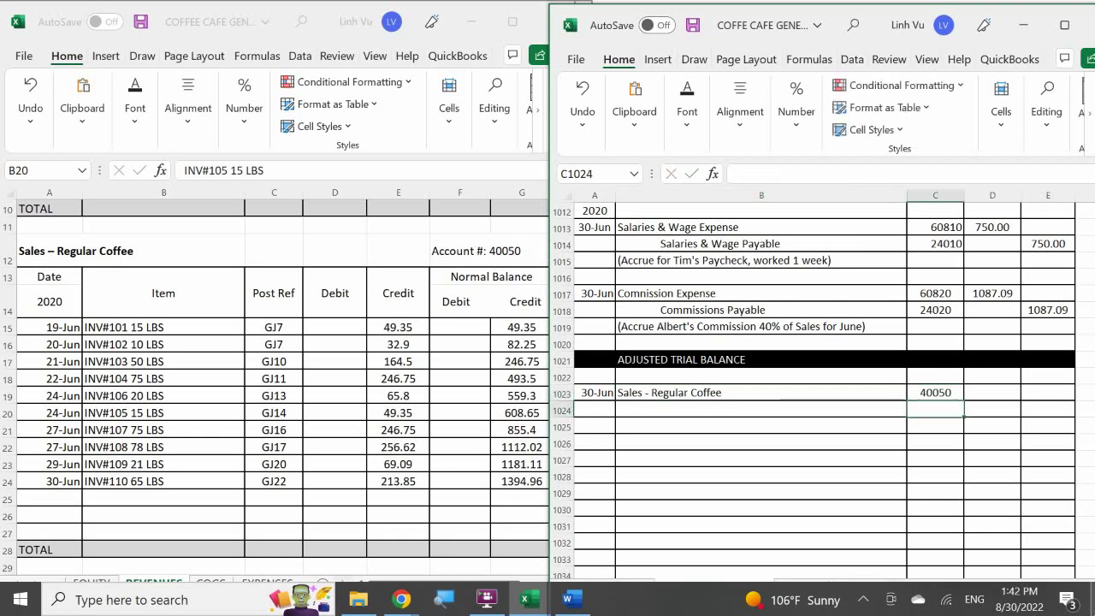
{"action": "key", "text": "Tab"}
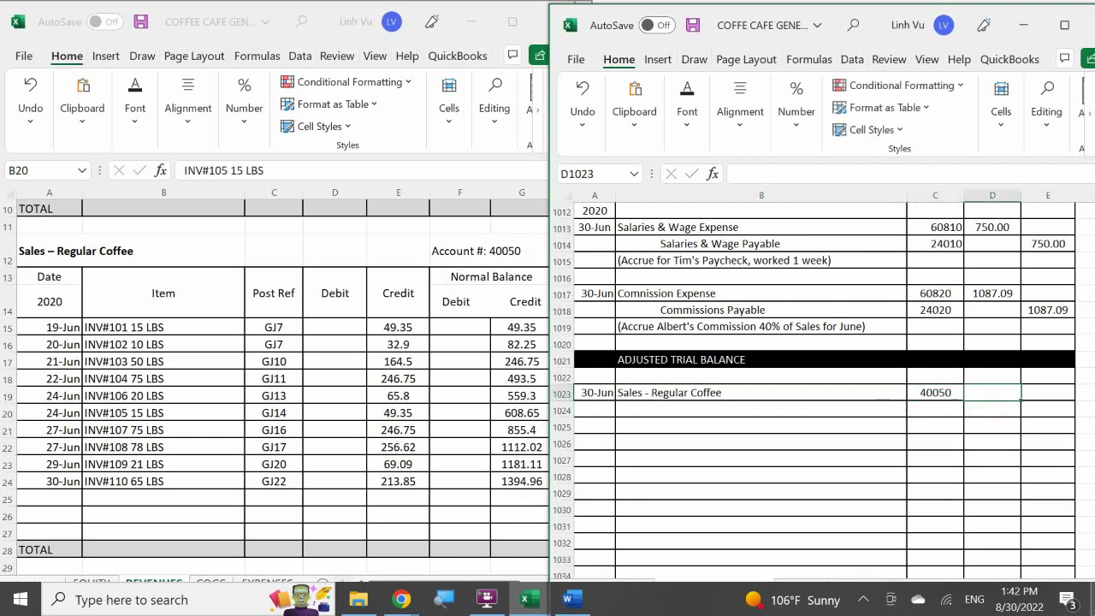
- Enter the Regular Coffee account's ending balance, 1394.96, as the debit in D1023 of the general journal
{"action": "left_click", "coordinate": [346, 366]}
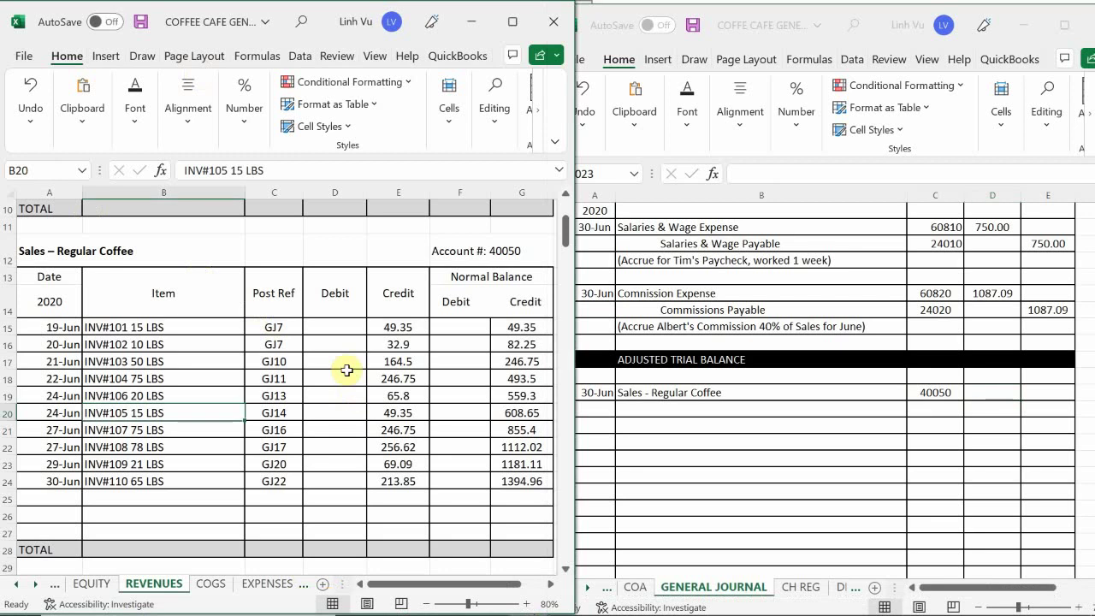
{"action": "scroll", "coordinate": [345, 369], "scroll_direction": "down", "scroll_amount": 2}
{"action": "scroll", "coordinate": [345, 370], "scroll_direction": "up", "scroll_amount": 2}
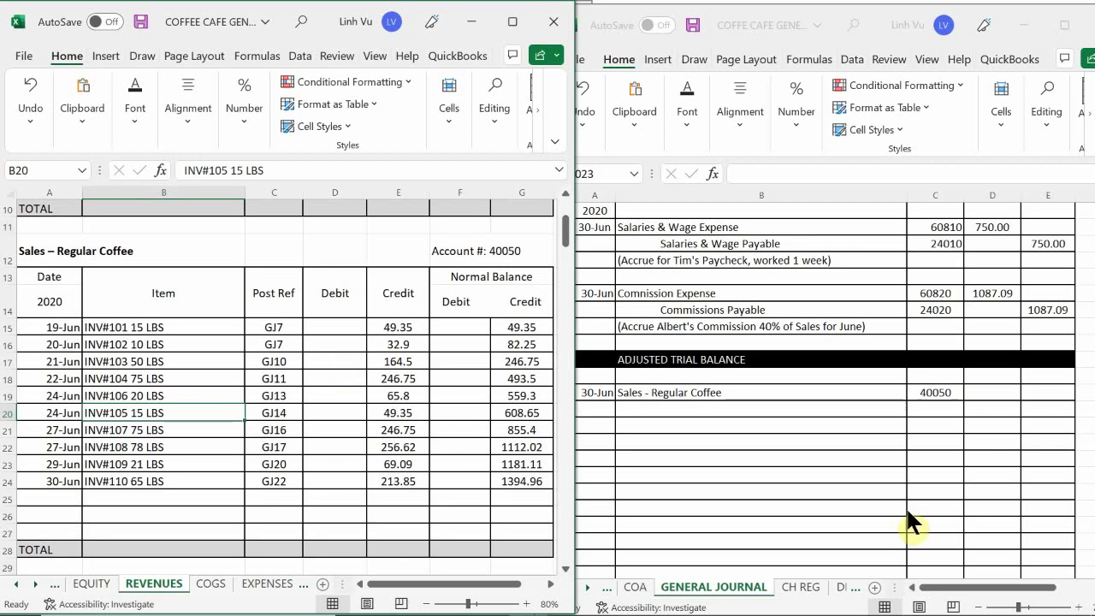
{"action": "left_click", "coordinate": [979, 391]}
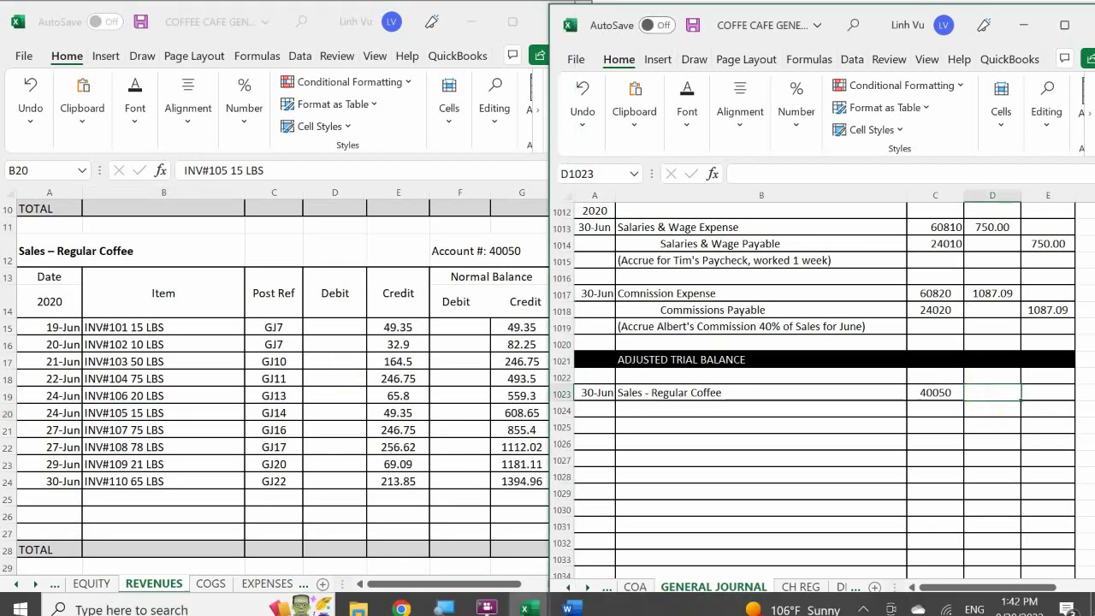
{"action": "type", "text": "1394"}
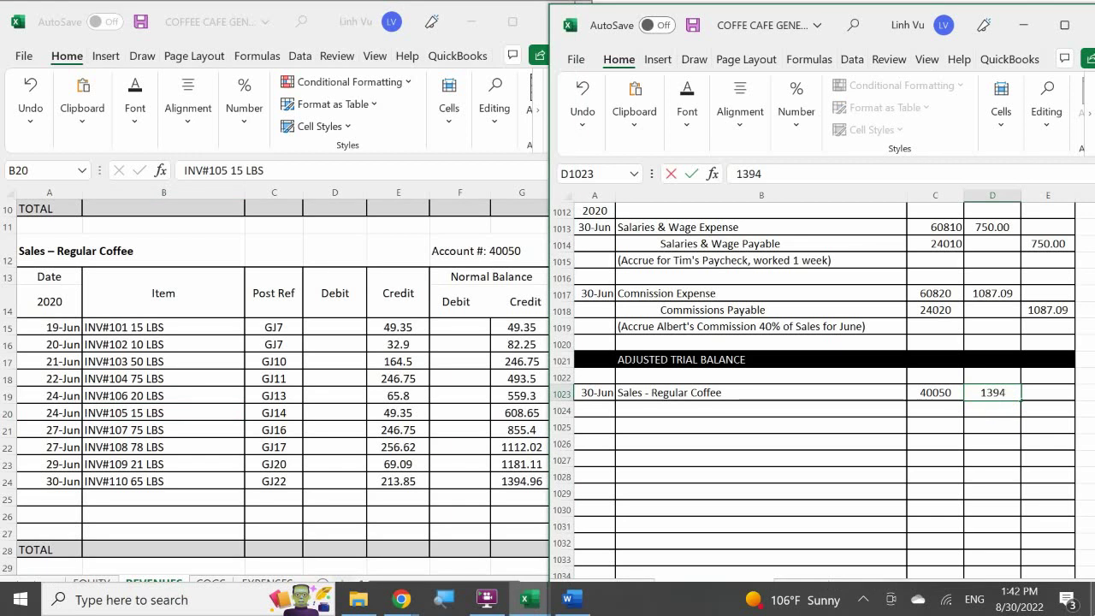
{"action": "type", "text": ".96"}
{"action": "key", "text": "Return"}
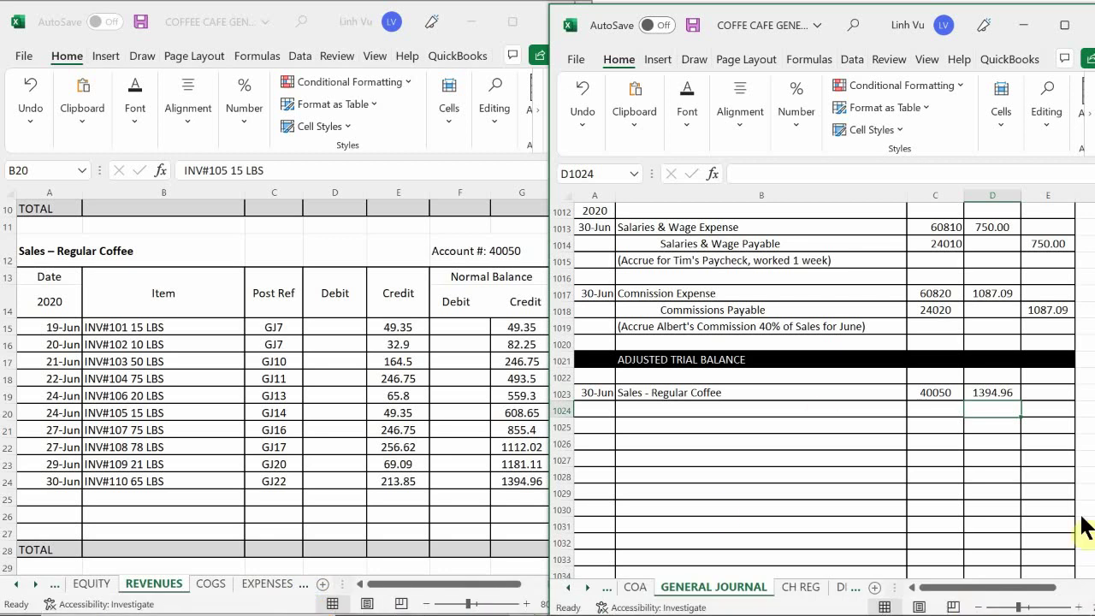
{"action": "left_click", "coordinate": [742, 422]}
{"action": "scroll", "coordinate": [742, 420], "scroll_direction": "down", "scroll_amount": 3}
{"action": "scroll", "coordinate": [742, 419], "scroll_direction": "down", "scroll_amount": 6}
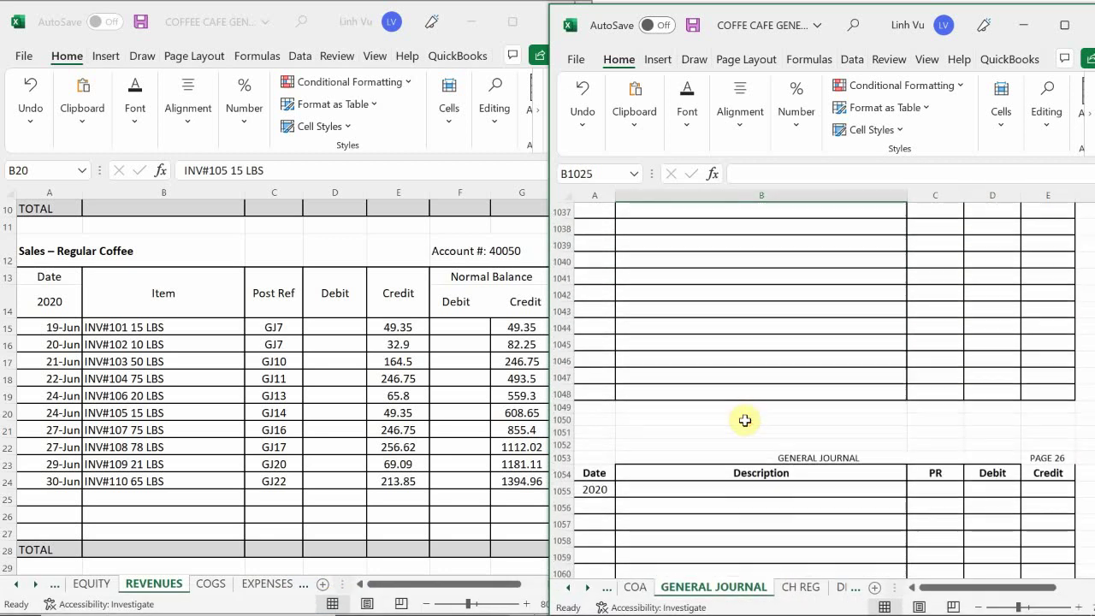
{"action": "scroll", "coordinate": [743, 420], "scroll_direction": "up", "scroll_amount": 8}
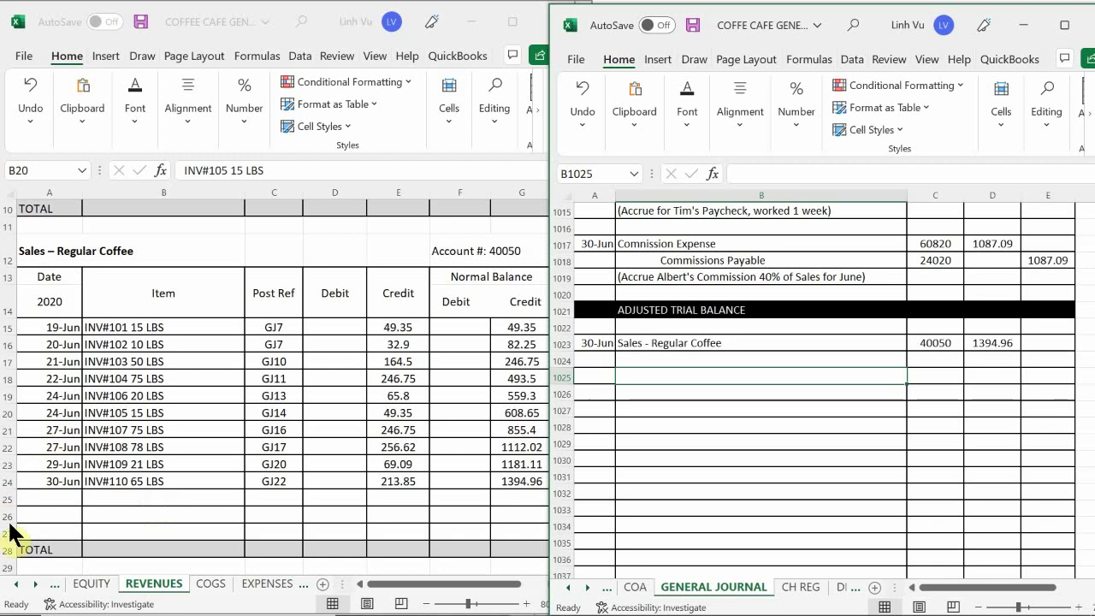
- Start the closing line on row 25 of the Sales – Regular Coffee ledger account with date 6/30 and item CLOSE
{"action": "left_click", "coordinate": [51, 503]}
{"action": "type", "text": "6/30"}
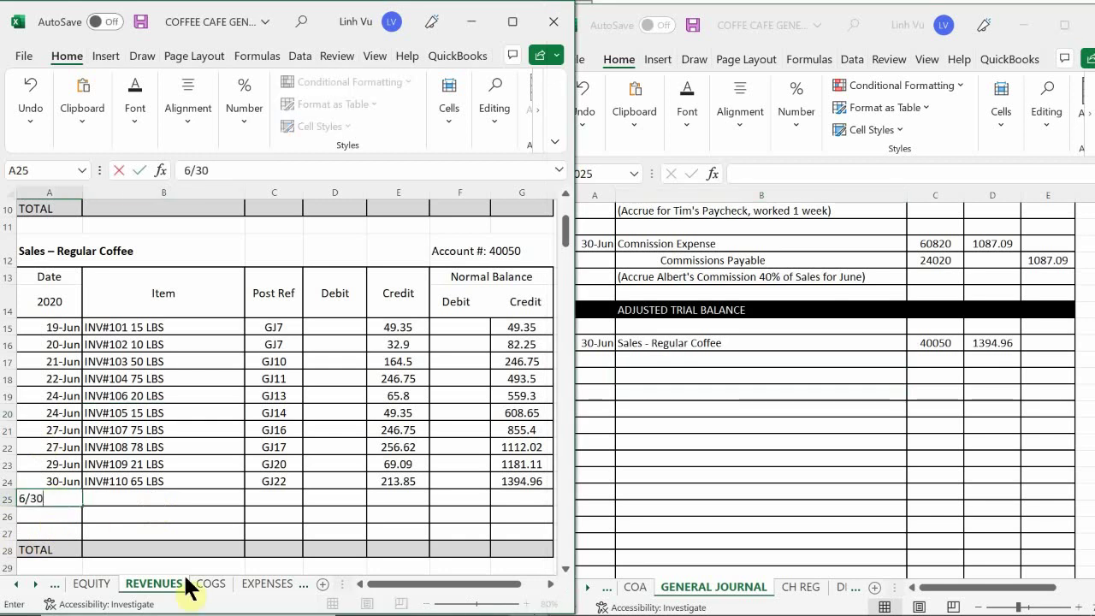
{"action": "key", "text": "Tab"}
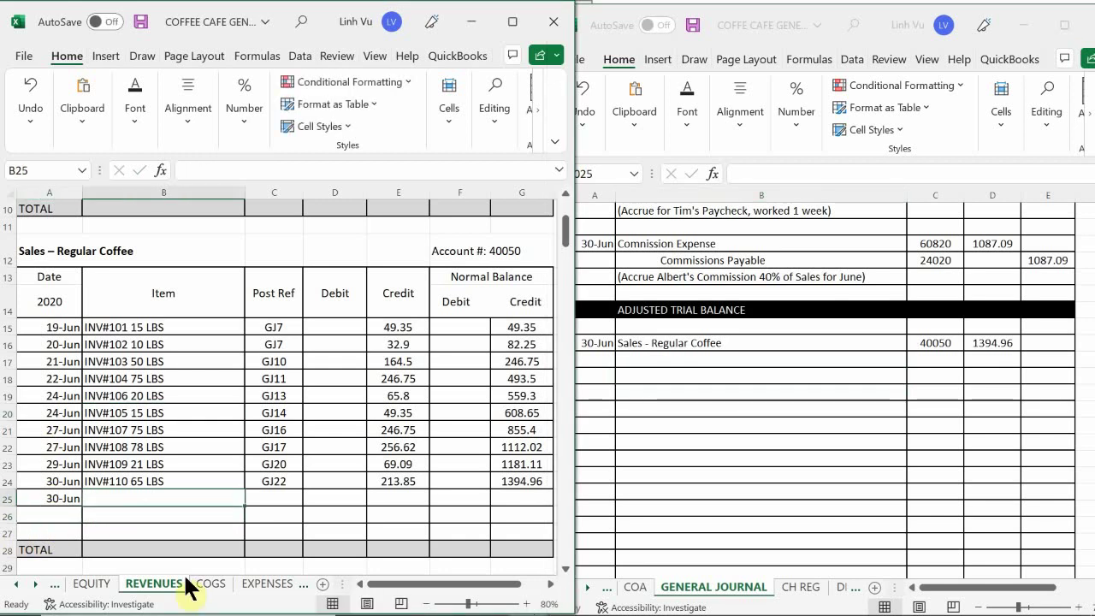
{"action": "type", "text": "CLOSE"}
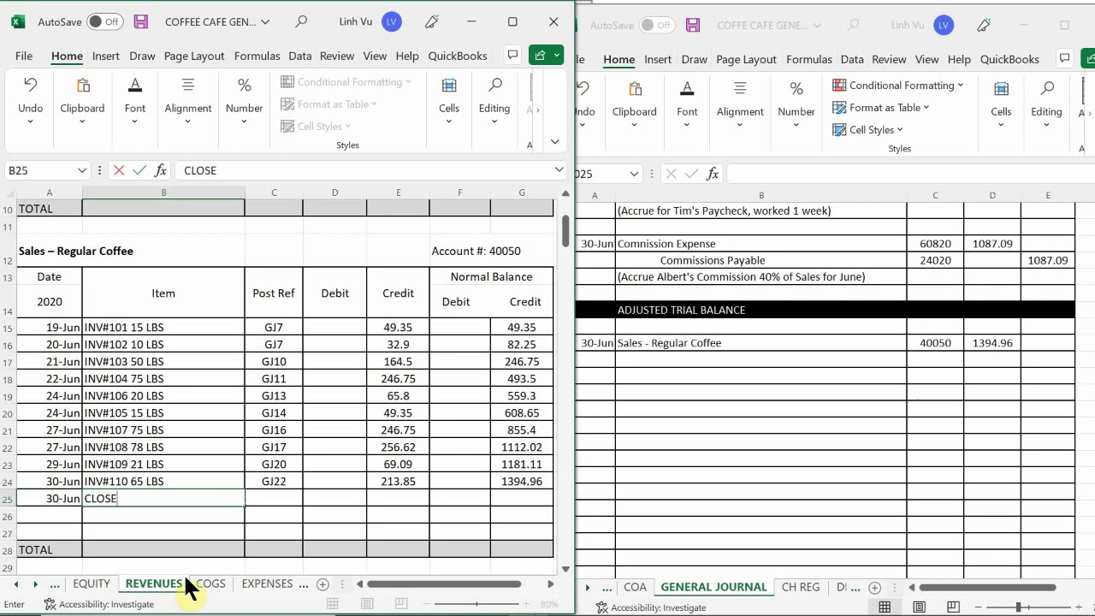
{"action": "key", "text": "Tab"}
- Check the general journal's page number for the closing entry and enter GJ25 as the post reference in C25 of the ledger
{"action": "type", "text": "GK"}
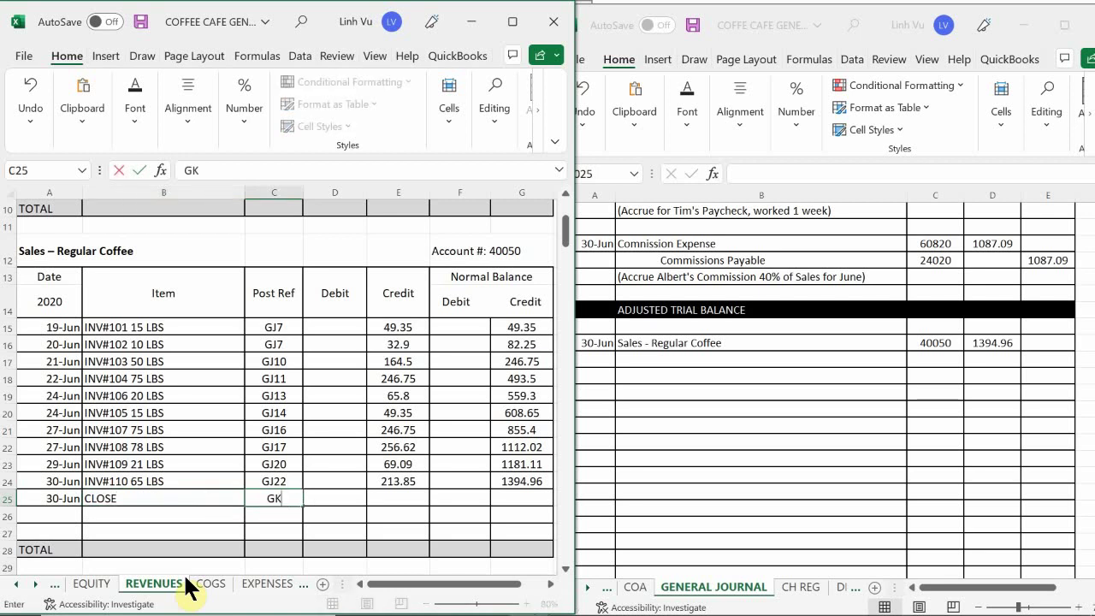
{"action": "key", "text": "BackSpace"}
{"action": "type", "text": "J"}
{"action": "scroll", "coordinate": [955, 484], "scroll_direction": "down", "scroll_amount": 7}
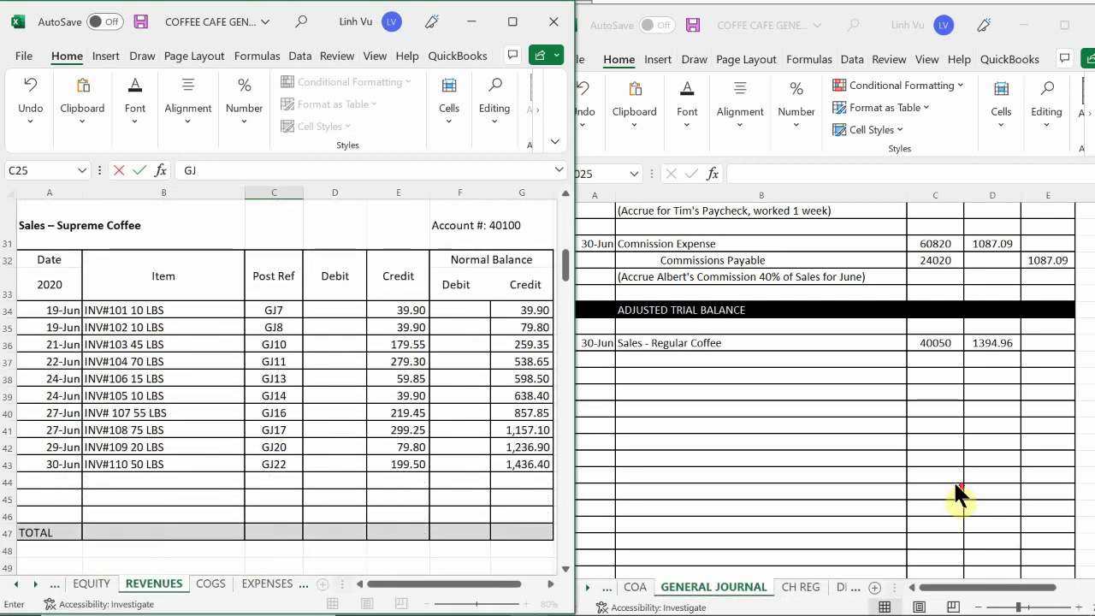
{"action": "left_click", "coordinate": [956, 484]}
{"action": "scroll", "coordinate": [954, 483], "scroll_direction": "up", "scroll_amount": 10}
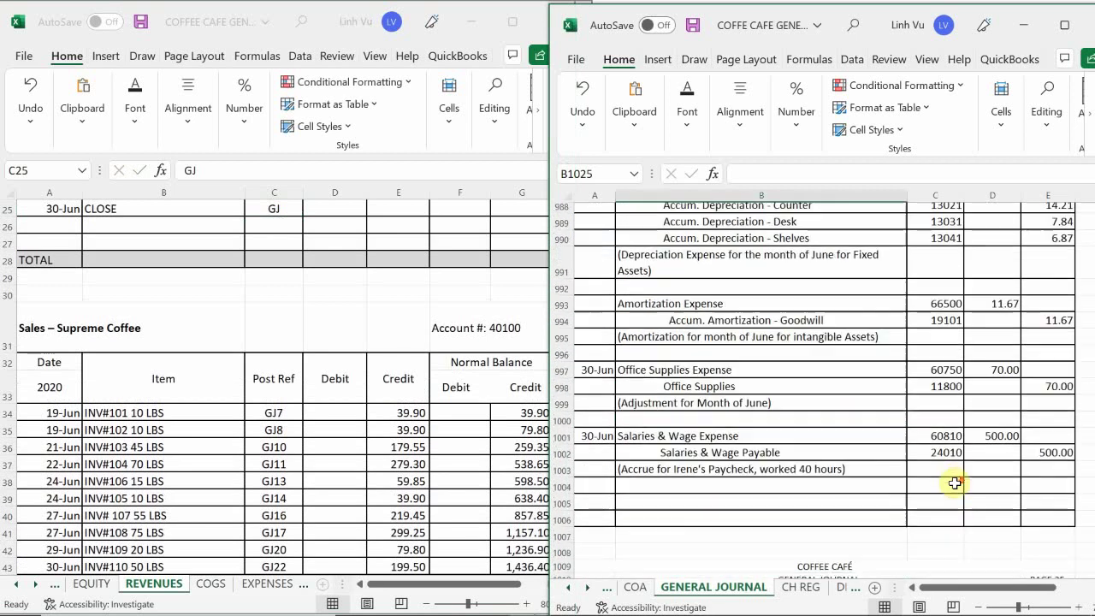
{"action": "scroll", "coordinate": [954, 483], "scroll_direction": "down", "scroll_amount": 4}
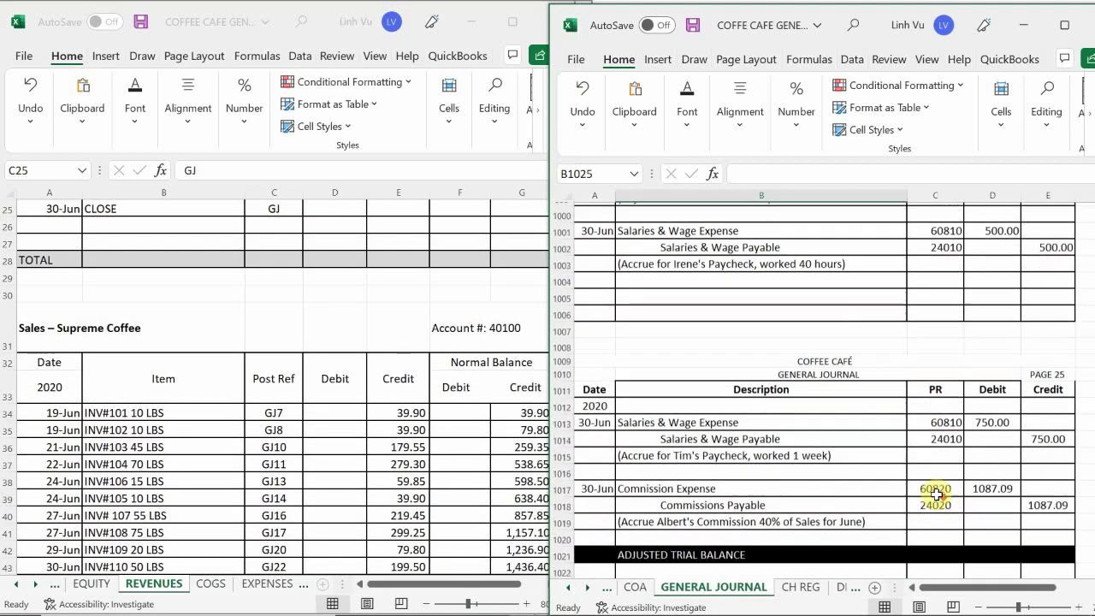
{"action": "scroll", "coordinate": [936, 495], "scroll_direction": "down", "scroll_amount": 5}
{"action": "left_click", "coordinate": [221, 427]}
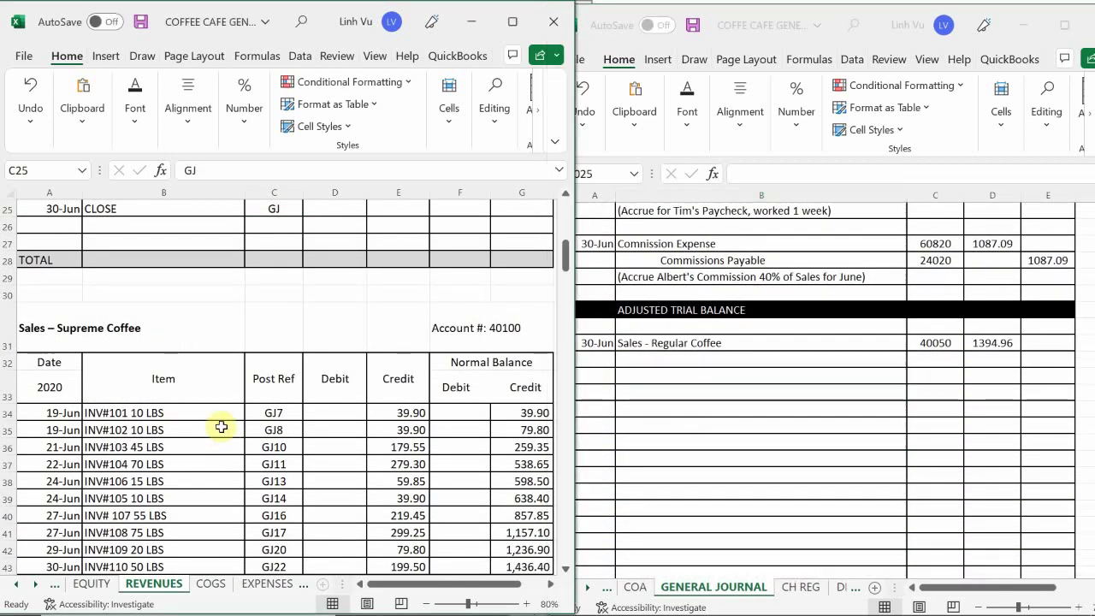
{"action": "scroll", "coordinate": [221, 426], "scroll_direction": "up", "scroll_amount": 8}
{"action": "scroll", "coordinate": [222, 427], "scroll_direction": "down", "scroll_amount": 3}
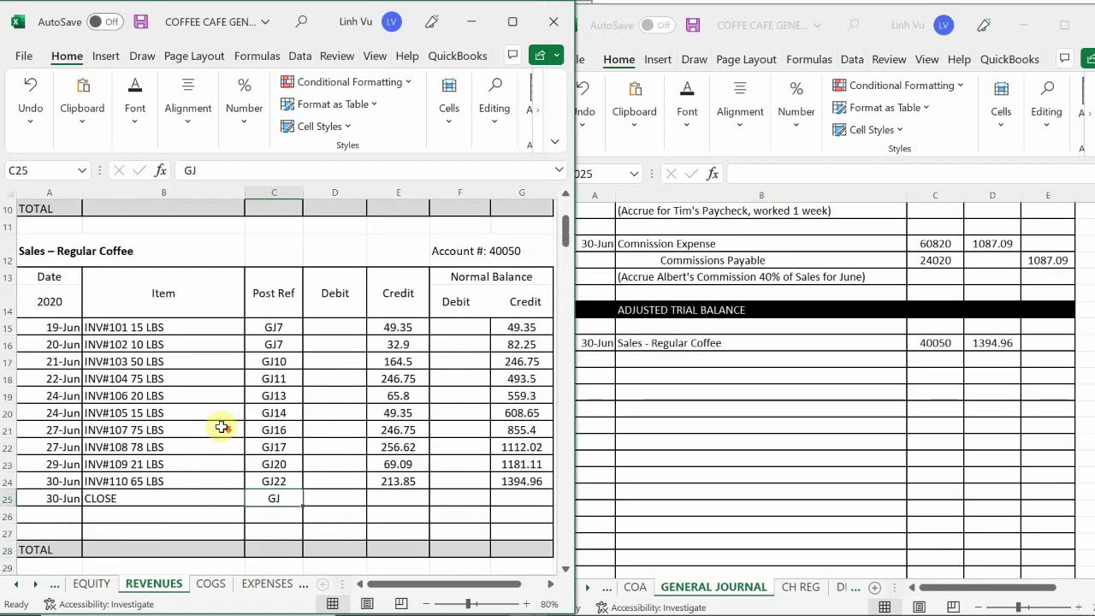
{"action": "scroll", "coordinate": [221, 427], "scroll_direction": "down", "scroll_amount": 1}
{"action": "left_click", "coordinate": [284, 430]}
{"action": "type", "text": "GJ"}
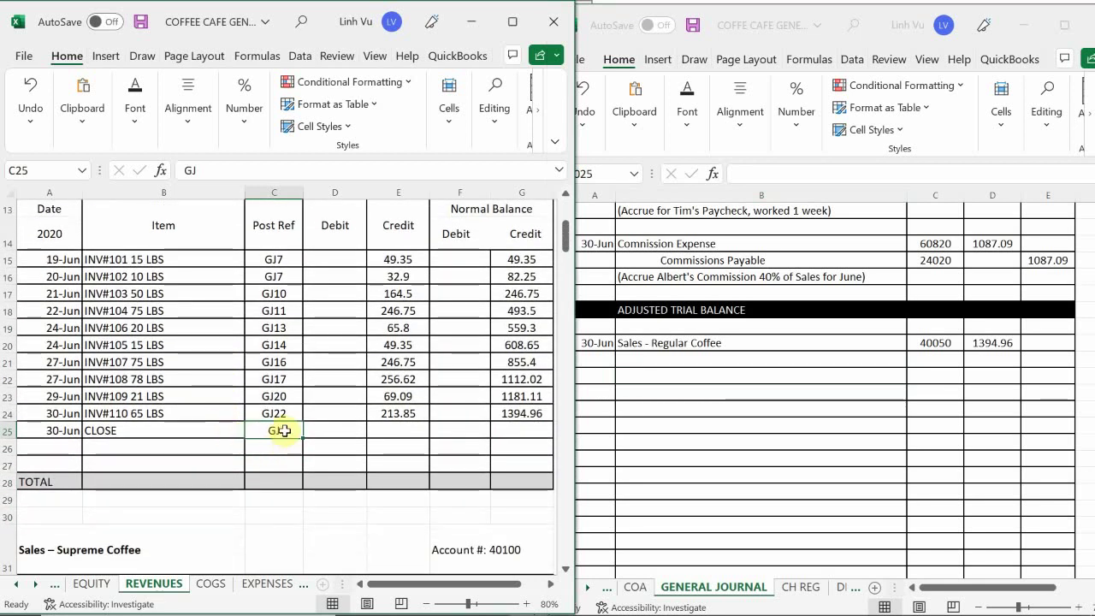
{"action": "type", "text": "25"}
{"action": "key", "text": "Return"}
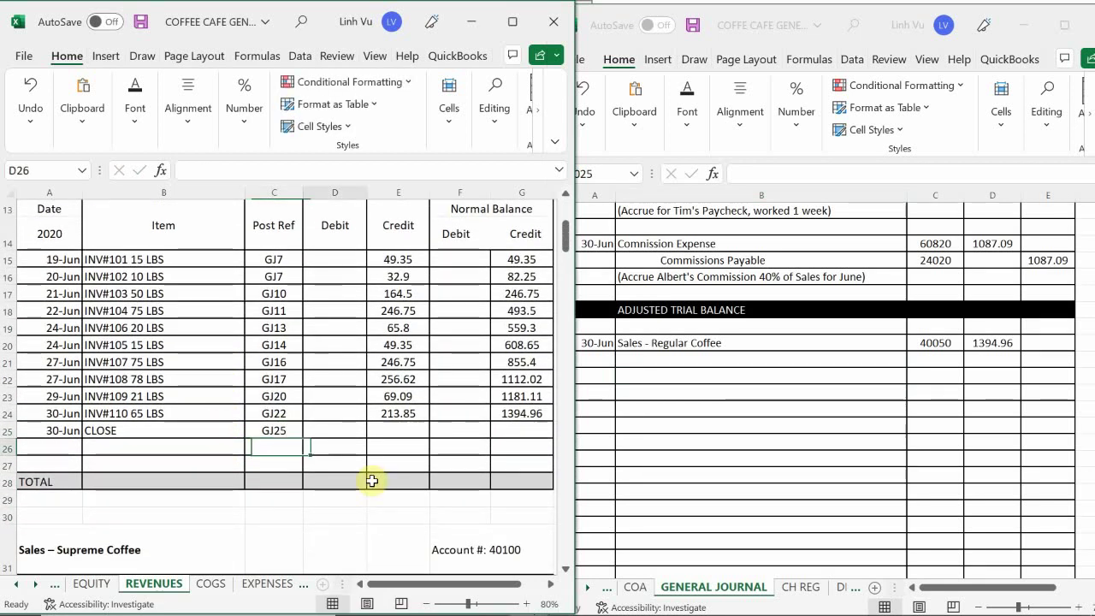
- Enter 1394.96 as the debit in D25 and extend the running credit balance formula from G24 to G25
{"action": "key", "text": "Up"}
{"action": "key", "text": "Right"}
{"action": "type", "text": "1394."}
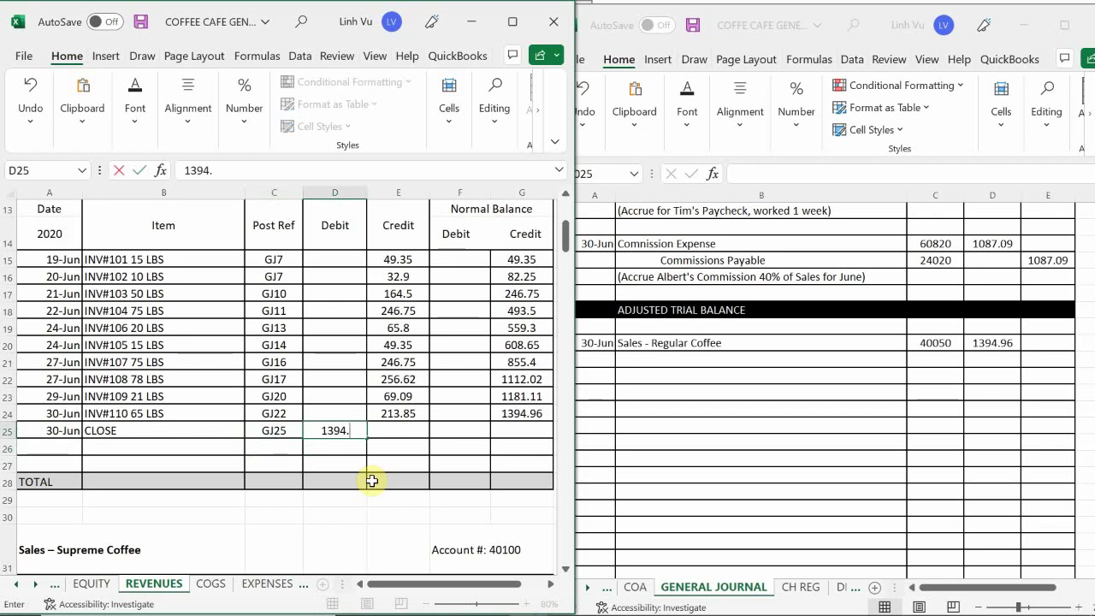
{"action": "type", "text": "96"}
{"action": "key", "text": "Return"}
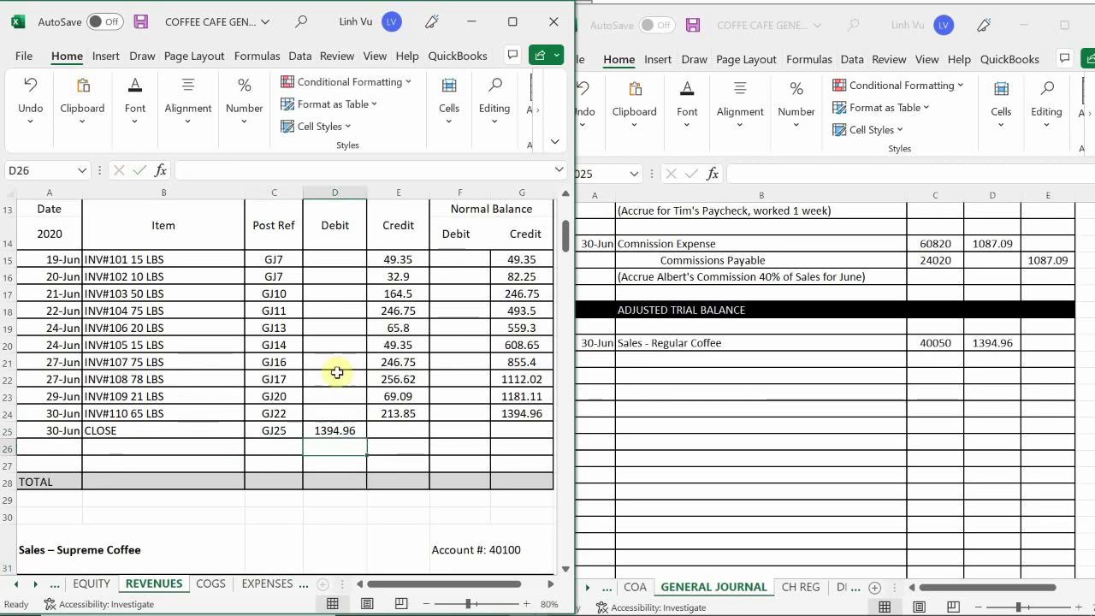
{"action": "left_click", "coordinate": [520, 413]}
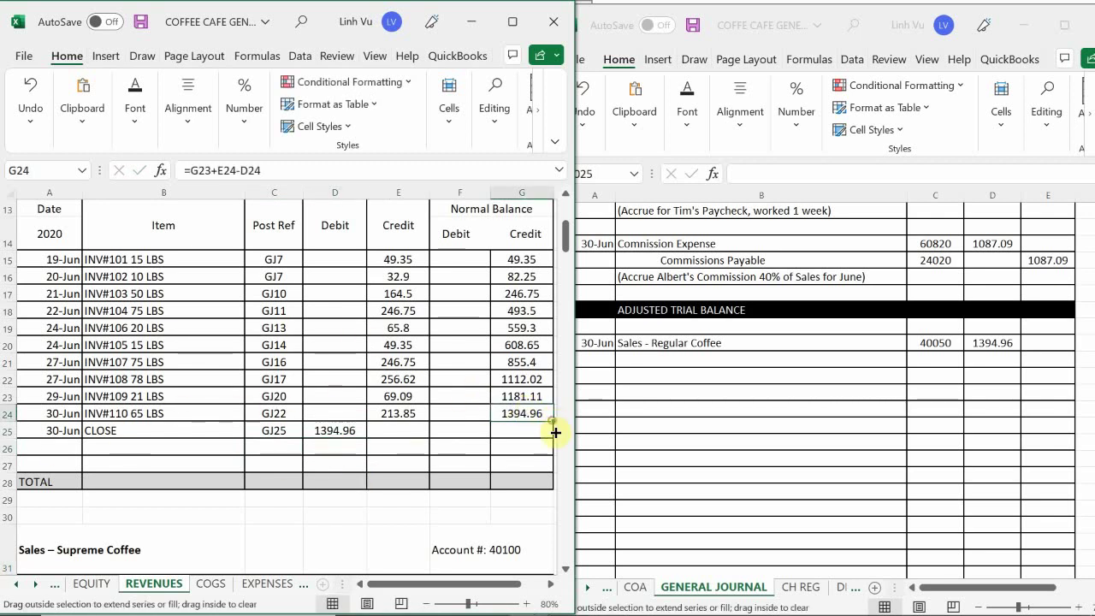
{"action": "mouse_move", "coordinate": [555, 432]}
{"action": "left_mouse_down"}
{"action": "mouse_move", "coordinate": [567, 476]}
{"action": "mouse_move", "coordinate": [540, 433]}
{"action": "left_mouse_up"}
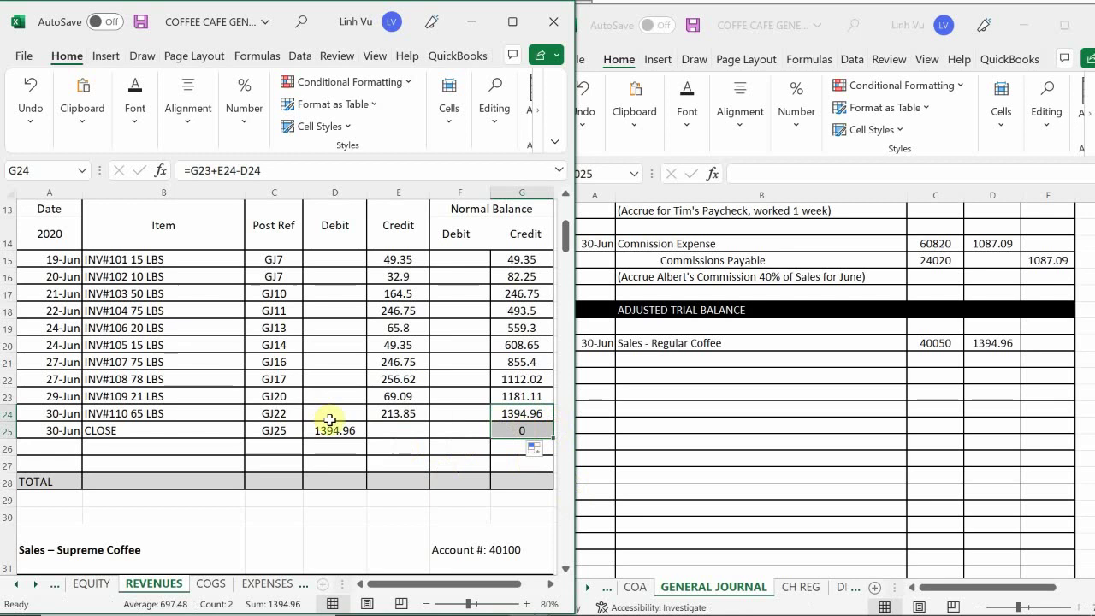
- Enter the description "Sales - Supreme Coffee" and PR number 40100 on row 1024 of the general journal
{"action": "left_click", "coordinate": [221, 377]}
{"action": "scroll", "coordinate": [225, 369], "scroll_direction": "down", "scroll_amount": 2}
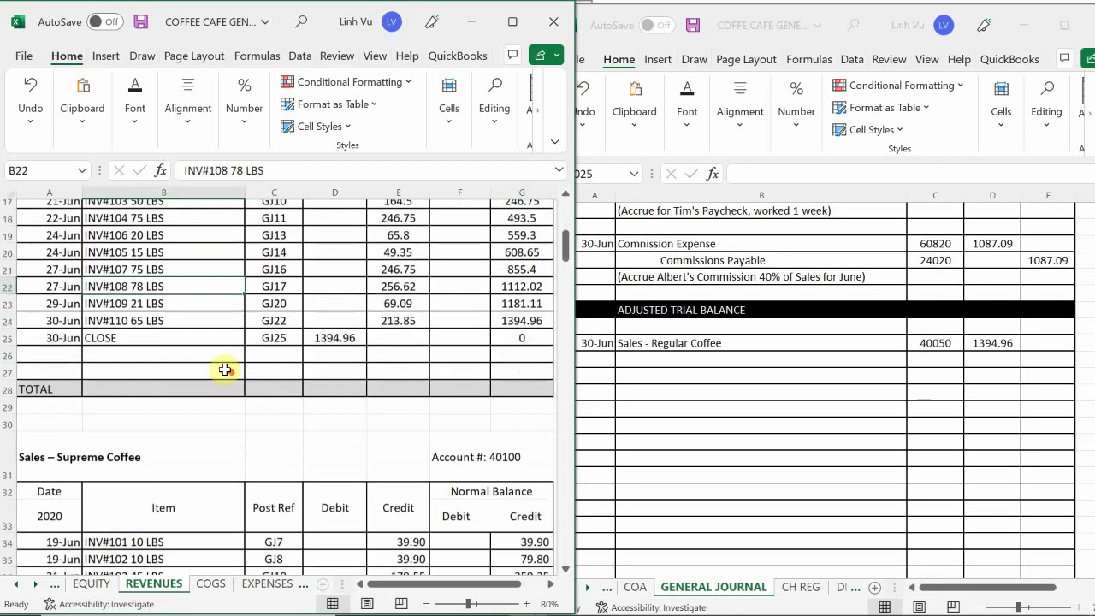
{"action": "scroll", "coordinate": [257, 364], "scroll_direction": "down", "scroll_amount": 4}
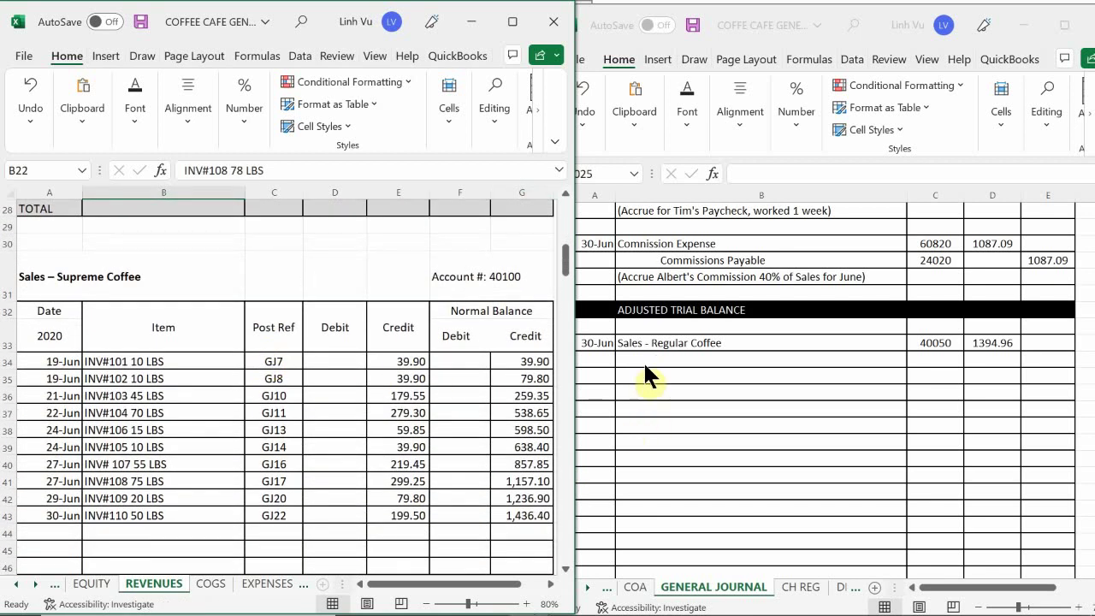
{"action": "left_click", "coordinate": [643, 361]}
{"action": "left_click", "coordinate": [633, 359]}
{"action": "type", "text": "S"}
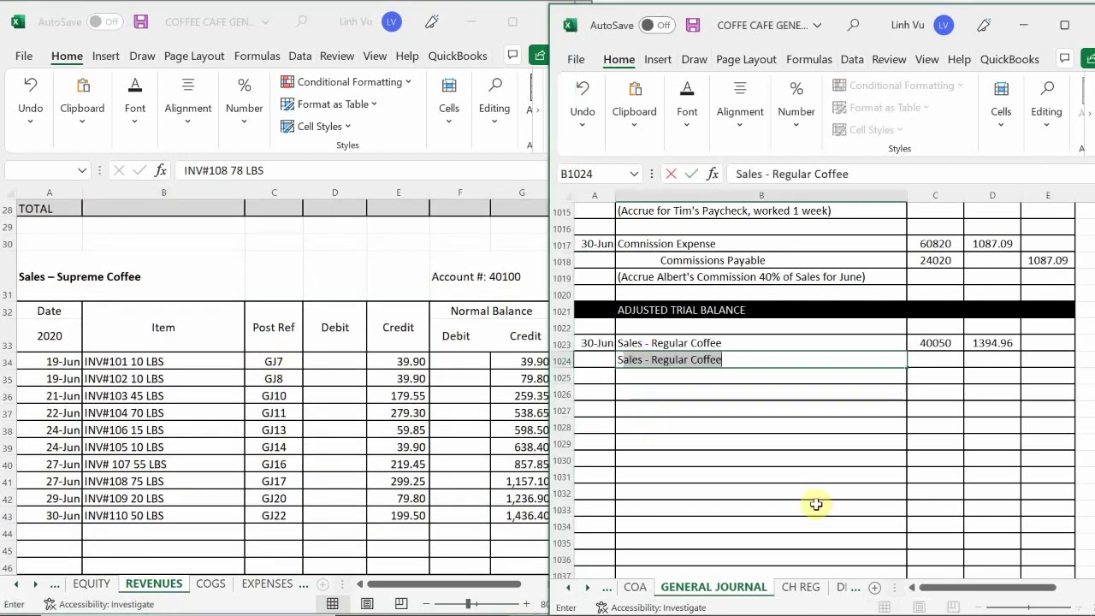
{"action": "type", "text": "ale s"}
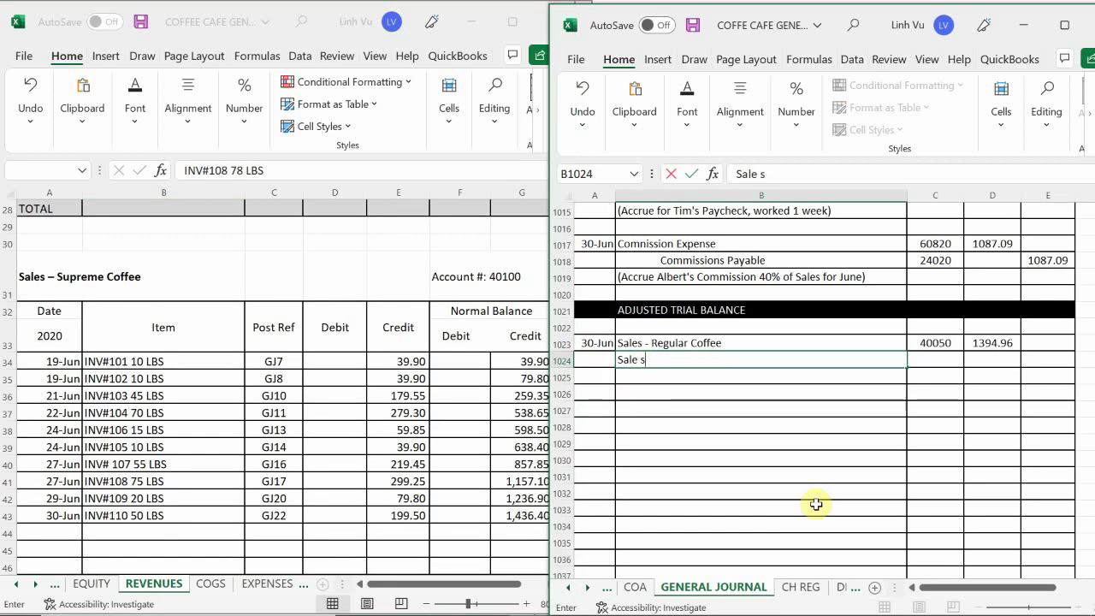
{"action": "key", "text": "BackSpace"}
{"action": "key", "text": "BackSpace"}
{"action": "key", "text": "BackSpace"}
{"action": "type", "text": "es - "}
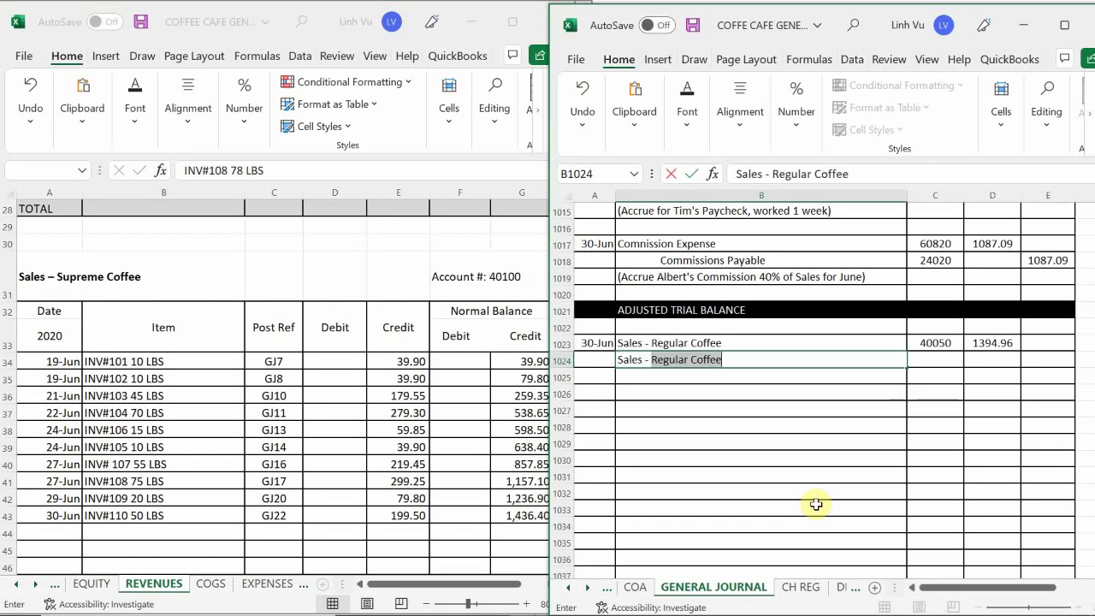
{"action": "type", "text": "Supreme C"}
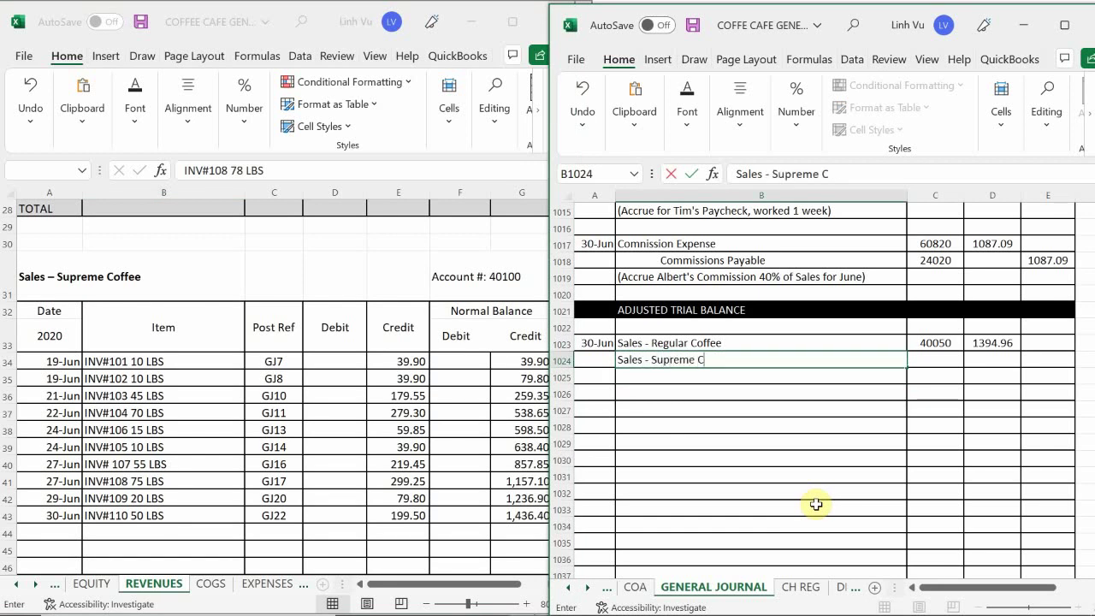
{"action": "type", "text": "offee"}
{"action": "key", "text": "Tab"}
{"action": "type", "text": "40100"}
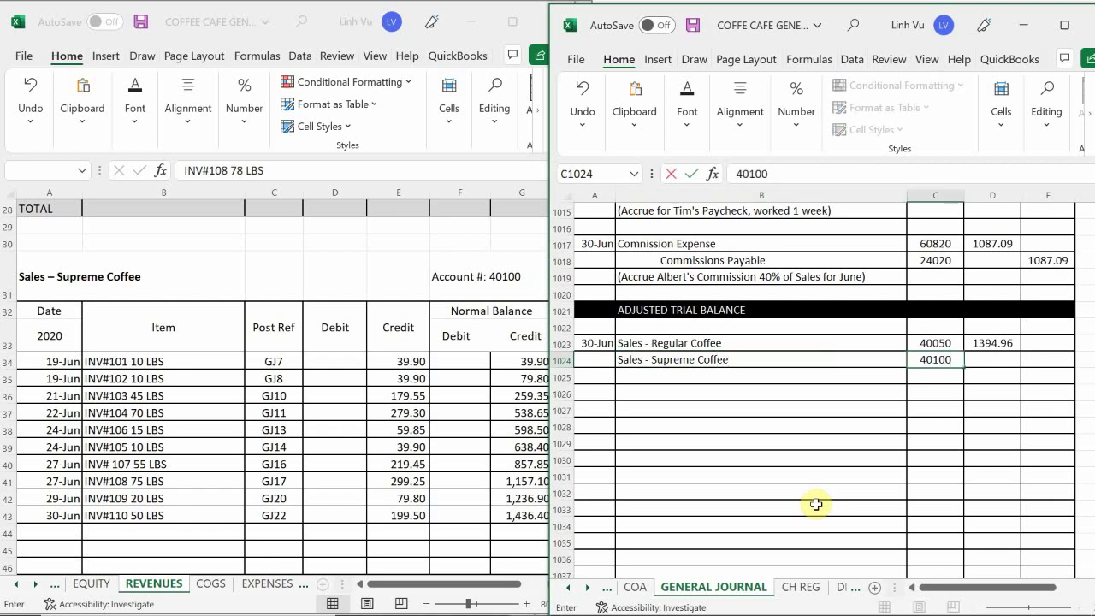
{"action": "key", "text": "Return"}
- Enter the Supreme Coffee account's ending balance, 1436.40, as the debit in D1024 of the general journal
{"action": "key", "text": "Right"}
{"action": "key", "text": "Up"}
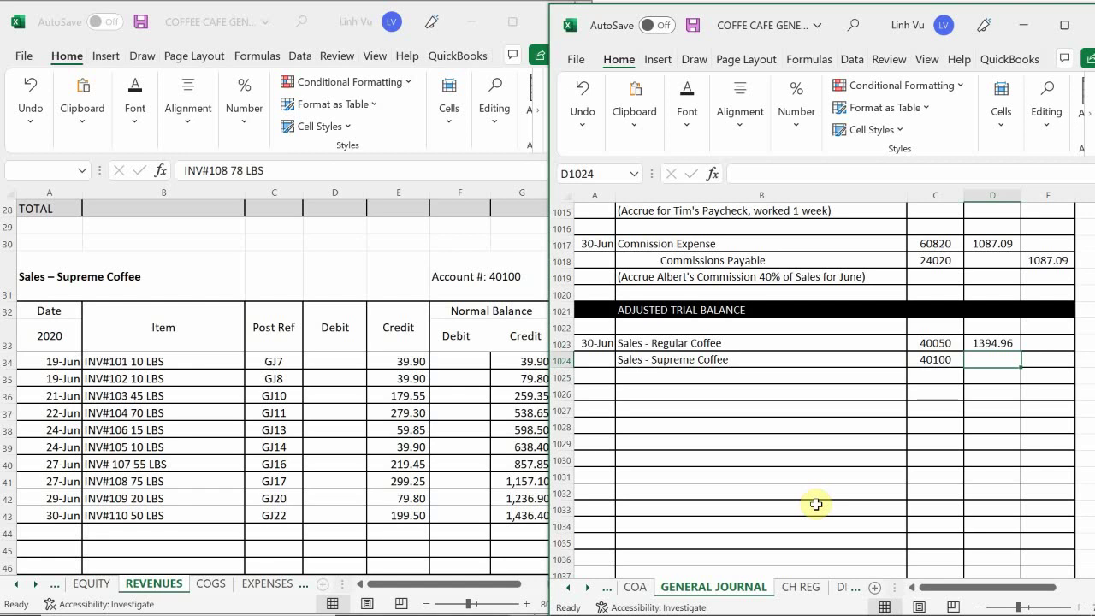
{"action": "type", "text": "14"}
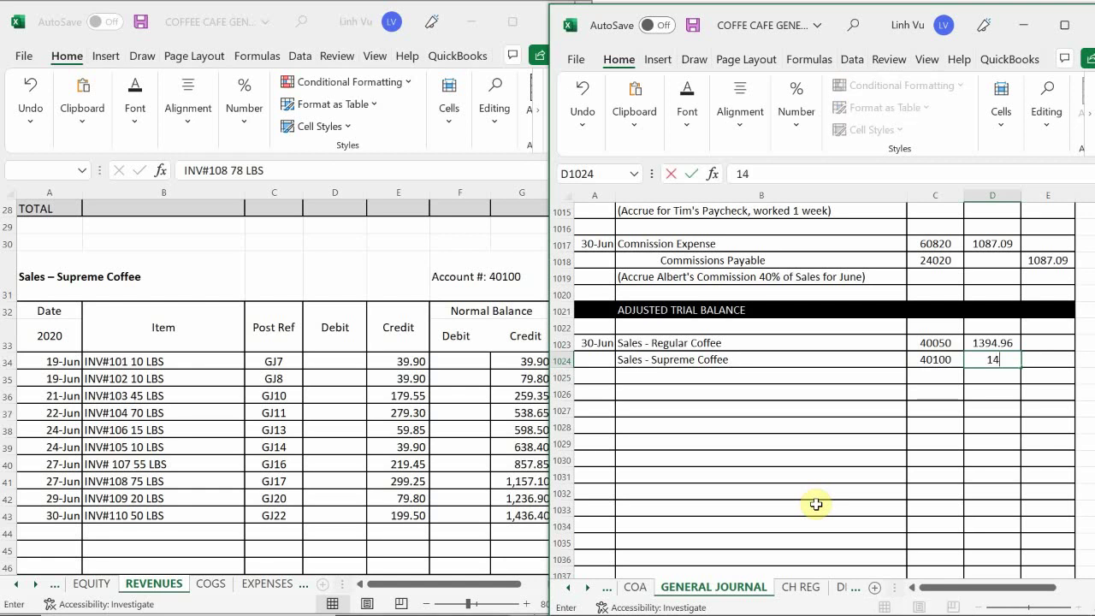
{"action": "type", "text": "36.40"}
{"action": "key", "text": "Return"}
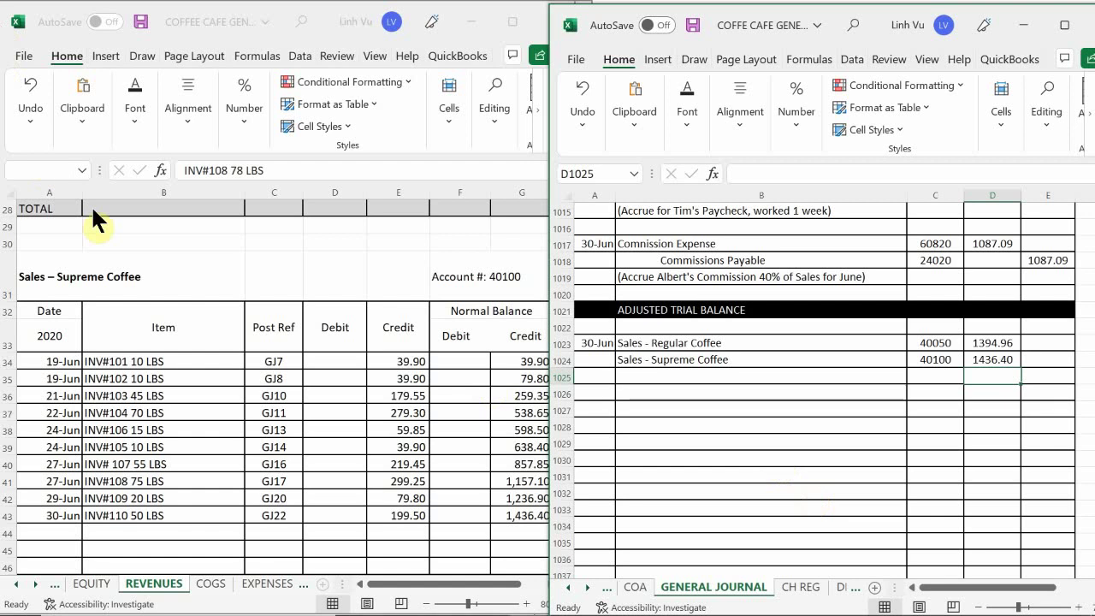
- Add a closing line on row 44 of the Sales – Supreme Coffee ledger account with date 6/30, item CLOSE and post reference GJ25
{"action": "left_click", "coordinate": [43, 535]}
{"action": "type", "text": "6/30"}
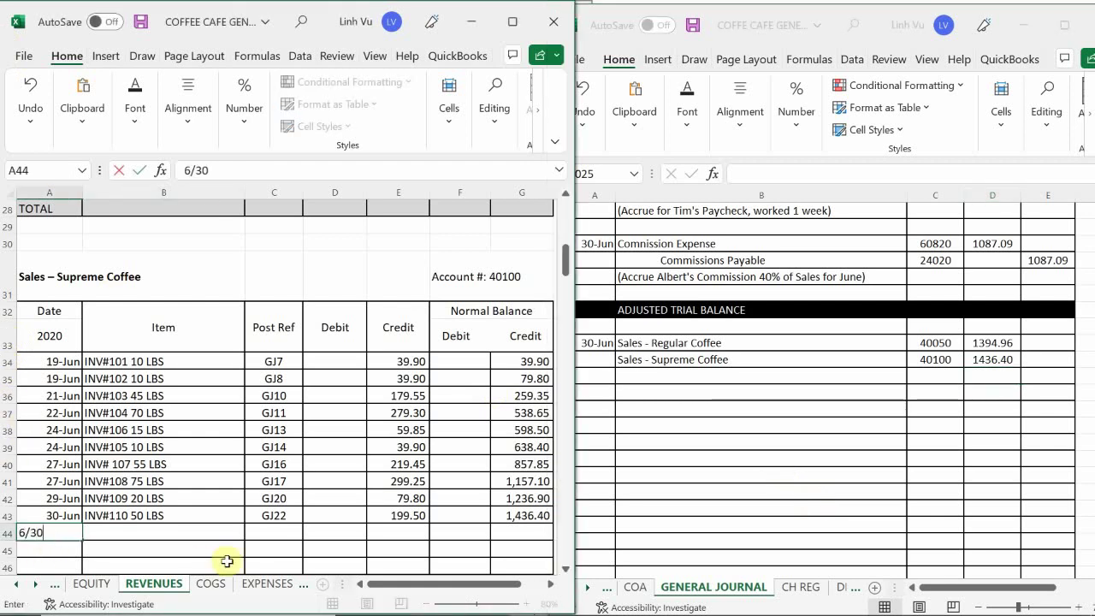
{"action": "key", "text": "Tab"}
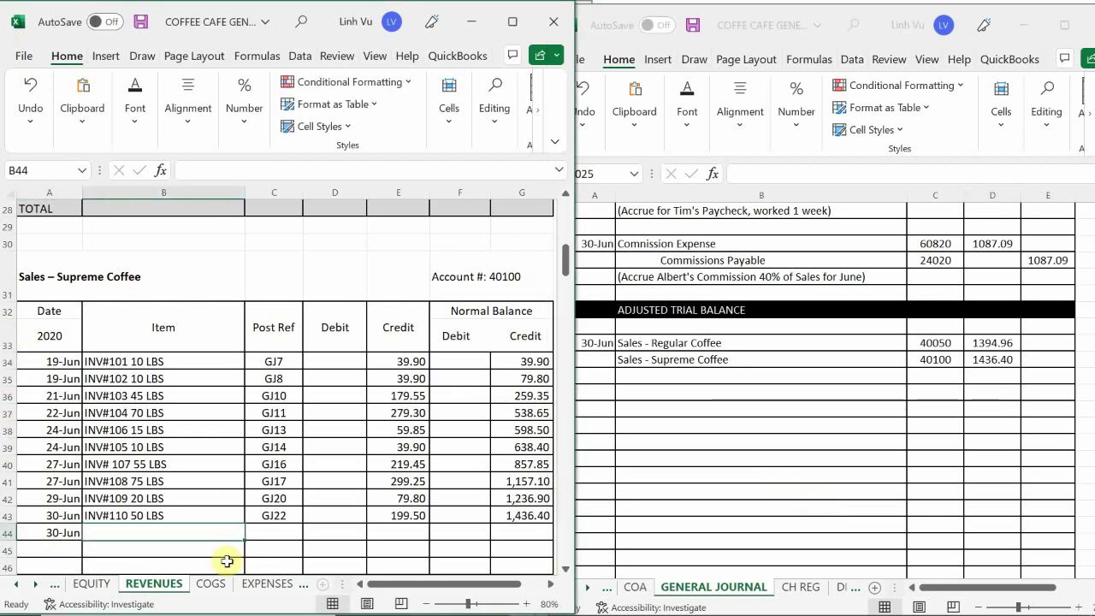
{"action": "type", "text": "CLOSE"}
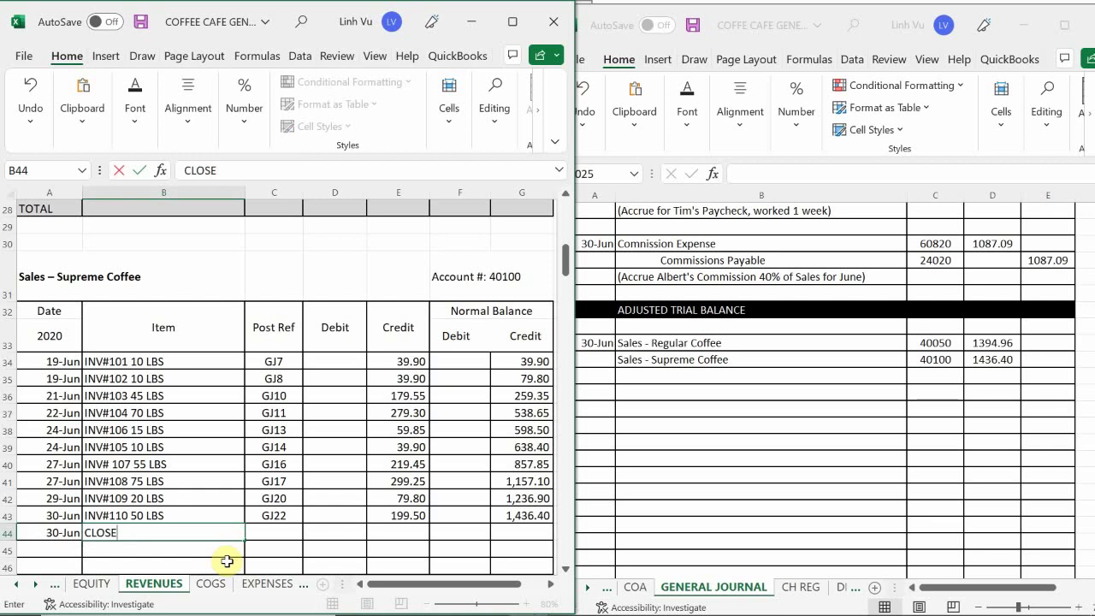
{"action": "key", "text": "Tab"}
{"action": "type", "text": "GK"}
{"action": "key", "text": "BackSpace"}
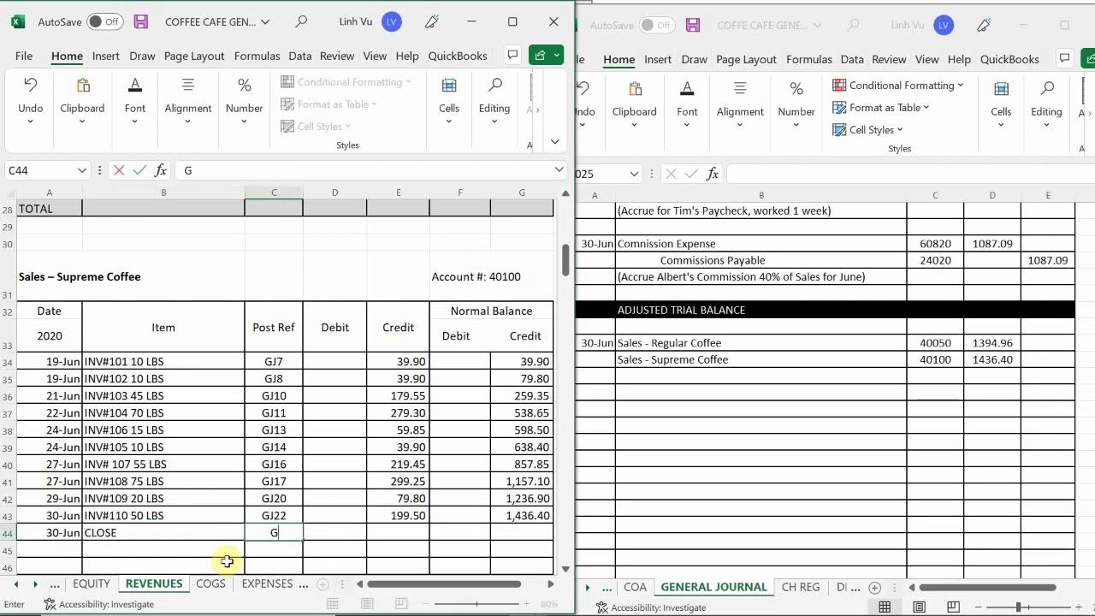
{"action": "type", "text": "J25"}
{"action": "key", "text": "ctrl+Return"}
{"action": "key", "text": "Tab"}
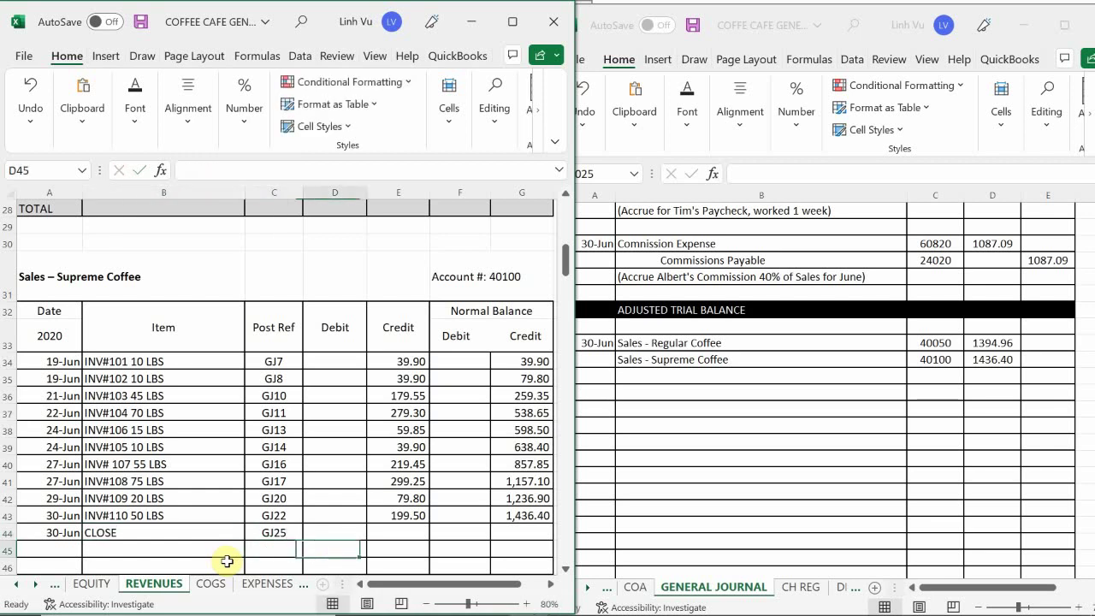
- Enter 1436.40 as the debit in D44 and extend the running credit balance formula from G43 to G44
{"action": "type", "text": "1,436."}
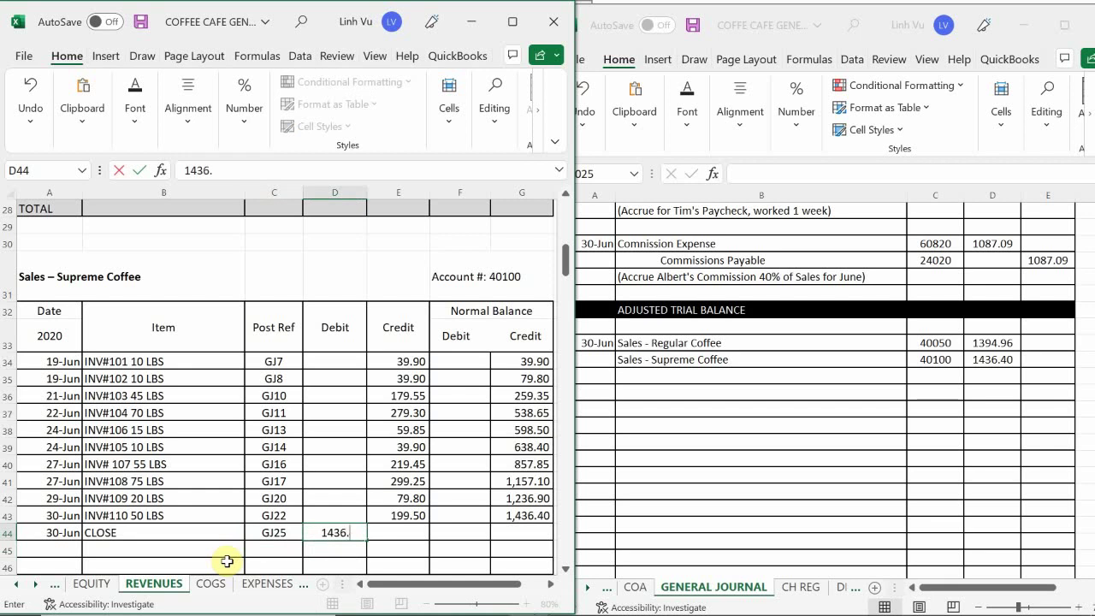
{"action": "type", "text": "40"}
{"action": "key", "text": "Return"}
{"action": "left_click", "coordinate": [512, 514]}
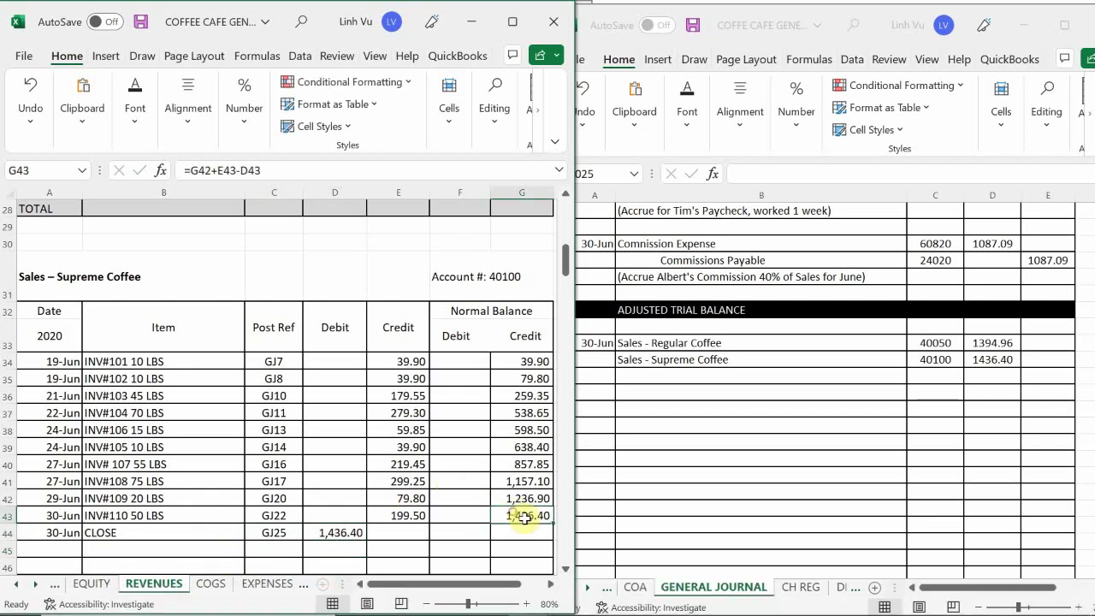
{"action": "left_click_drag", "start_coordinate": [553, 524], "coordinate": [554, 536]}
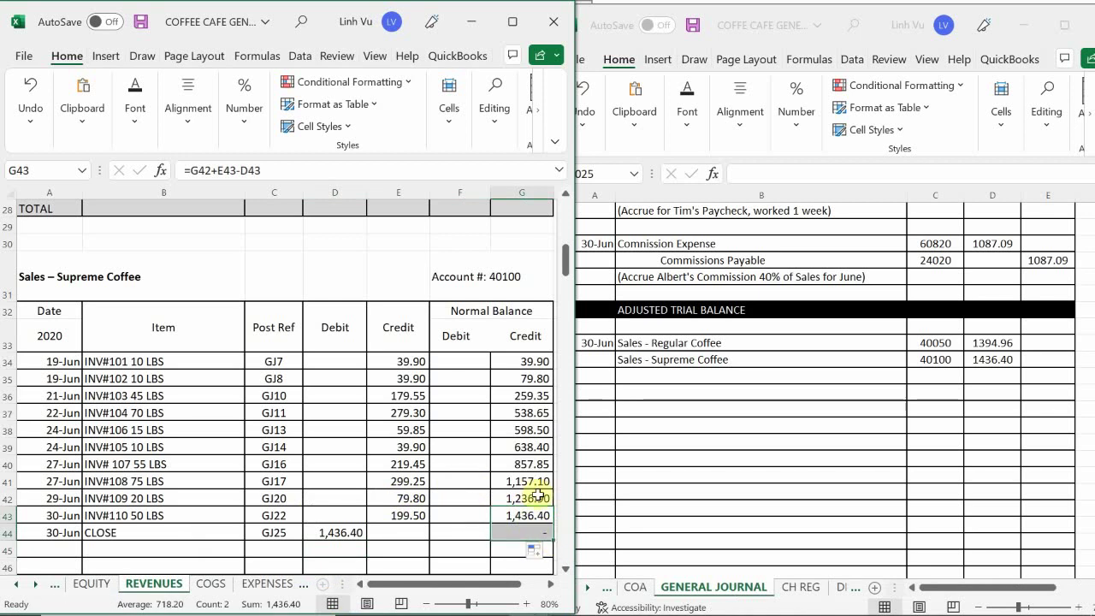
- Enter the description "Sales - Ceramic Coffee Mugs" and PR number 40150 on row 1025 of the general journal
{"action": "scroll", "coordinate": [530, 481], "scroll_direction": "down", "scroll_amount": 4}
{"action": "scroll", "coordinate": [530, 481], "scroll_direction": "down", "scroll_amount": 4}
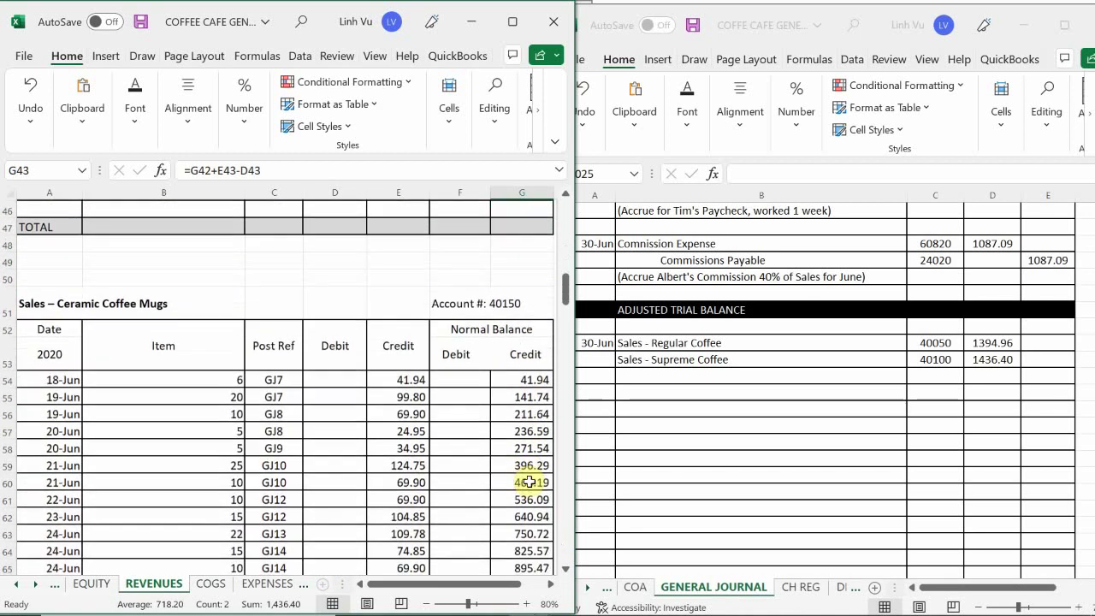
{"action": "scroll", "coordinate": [530, 482], "scroll_direction": "up", "scroll_amount": 1}
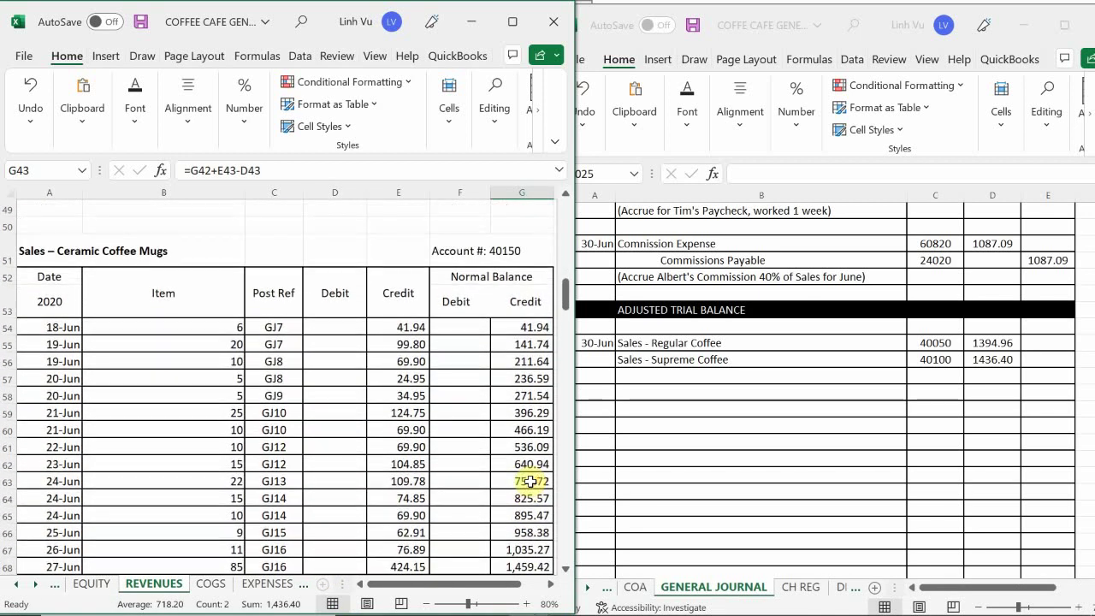
{"action": "left_click", "coordinate": [654, 382]}
{"action": "left_click", "coordinate": [655, 382]}
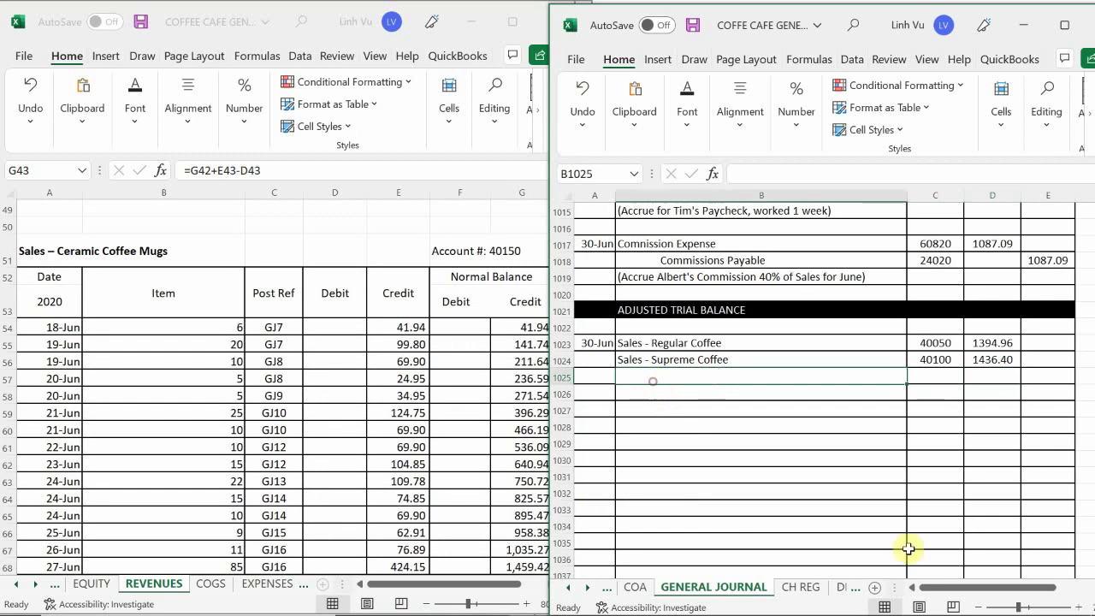
{"action": "type", "text": "Sal"}
{"action": "key", "text": "BackSpace"}
{"action": "type", "text": "les"}
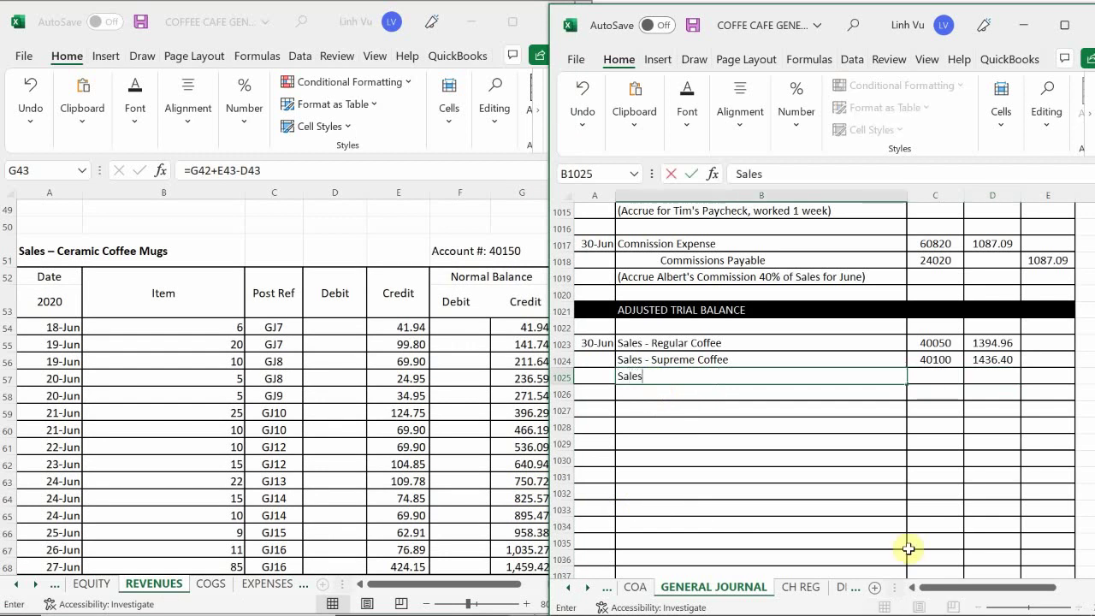
{"action": "type", "text": " - SC"}
{"action": "key", "text": "BackSpace"}
{"action": "key", "text": "BackSpace"}
{"action": "key", "text": "BackSpace"}
{"action": "type", "text": "CCera,"}
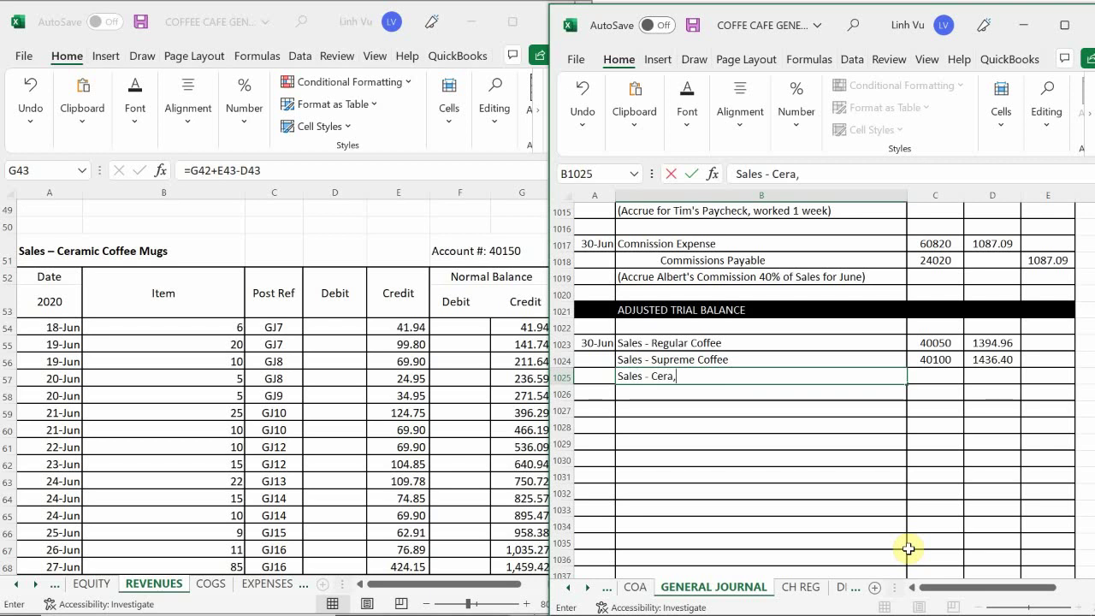
{"action": "type", "text": "o"}
{"action": "key", "text": "BackSpace"}
{"action": "key", "text": "BackSpace"}
{"action": "type", "text": "moc"}
{"action": "key", "text": "BackSpace"}
{"action": "key", "text": "BackSpace"}
{"action": "type", "text": "ic Coffee"}
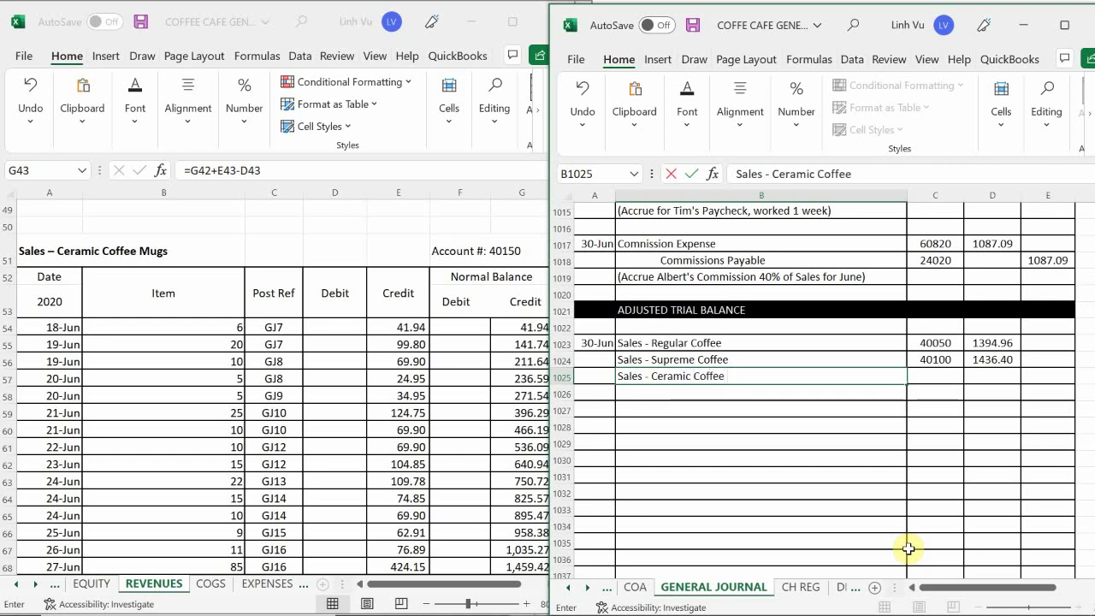
{"action": "type", "text": " Mugs"}
{"action": "key", "text": "Tab"}
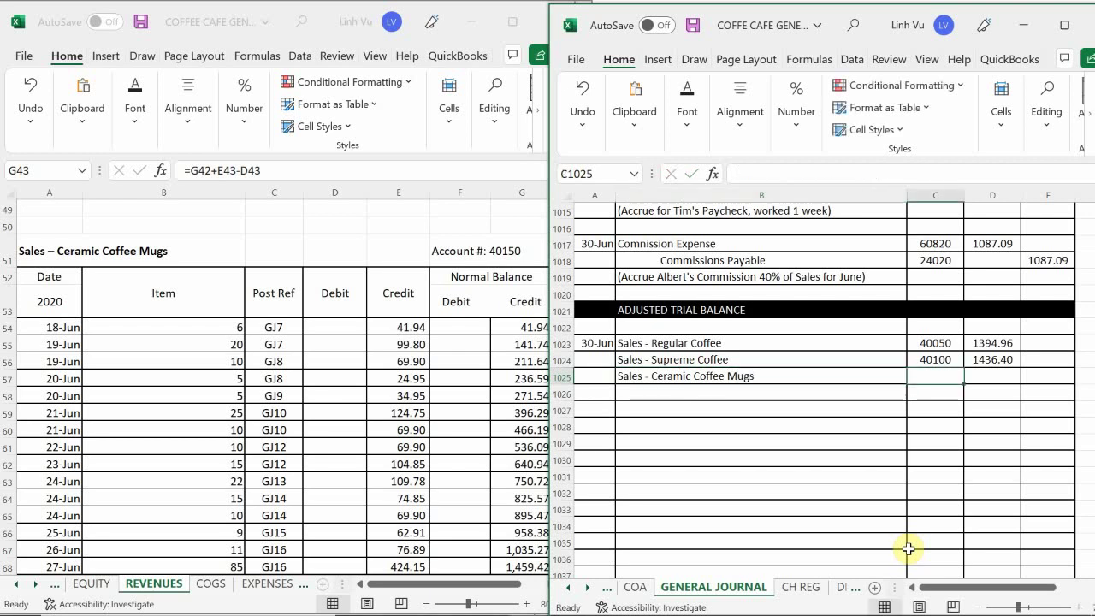
{"action": "type", "text": "40150"}
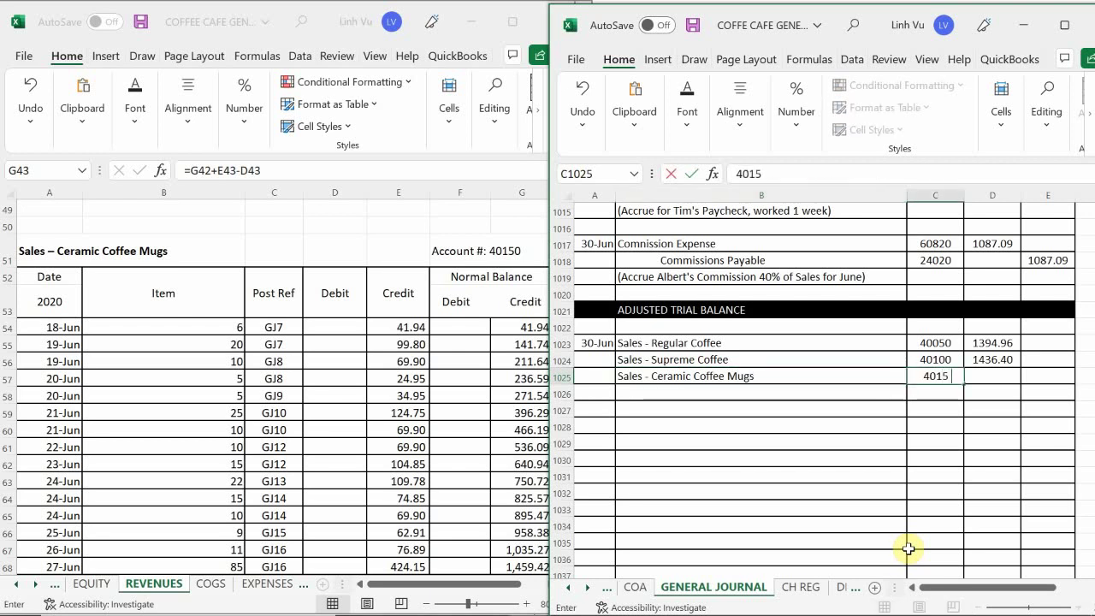
{"action": "key", "text": "Return"}
- Enter the Ceramic Coffee Mugs account's ending balance, 1763.91, as the debit in D1025 of the general journal
{"action": "left_click", "coordinate": [354, 412]}
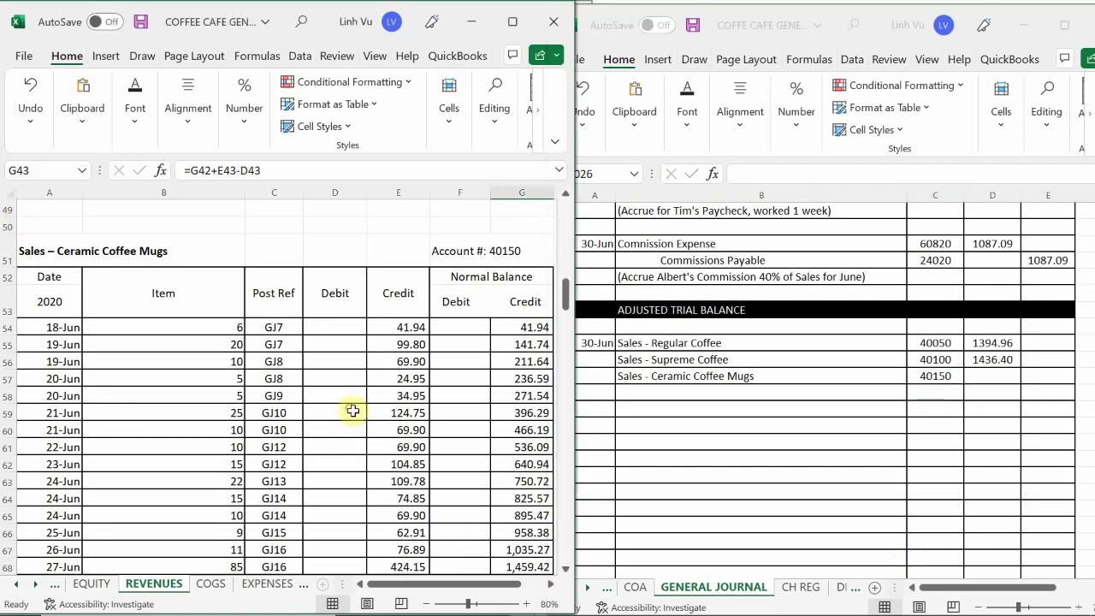
{"action": "scroll", "coordinate": [357, 417], "scroll_direction": "down", "scroll_amount": 4}
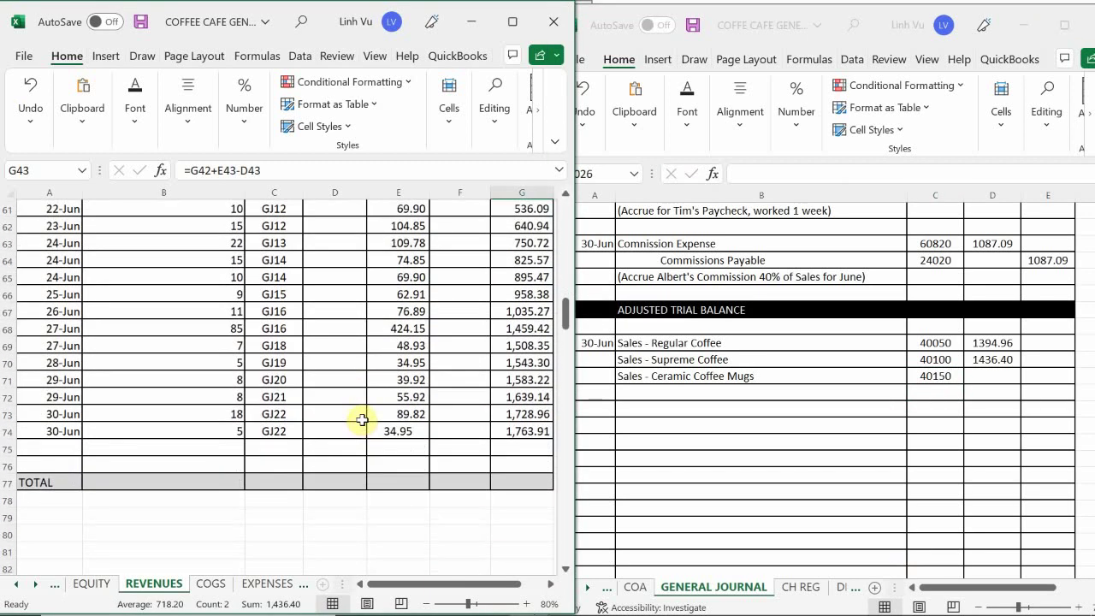
{"action": "left_click", "coordinate": [996, 378]}
{"action": "left_click", "coordinate": [991, 375]}
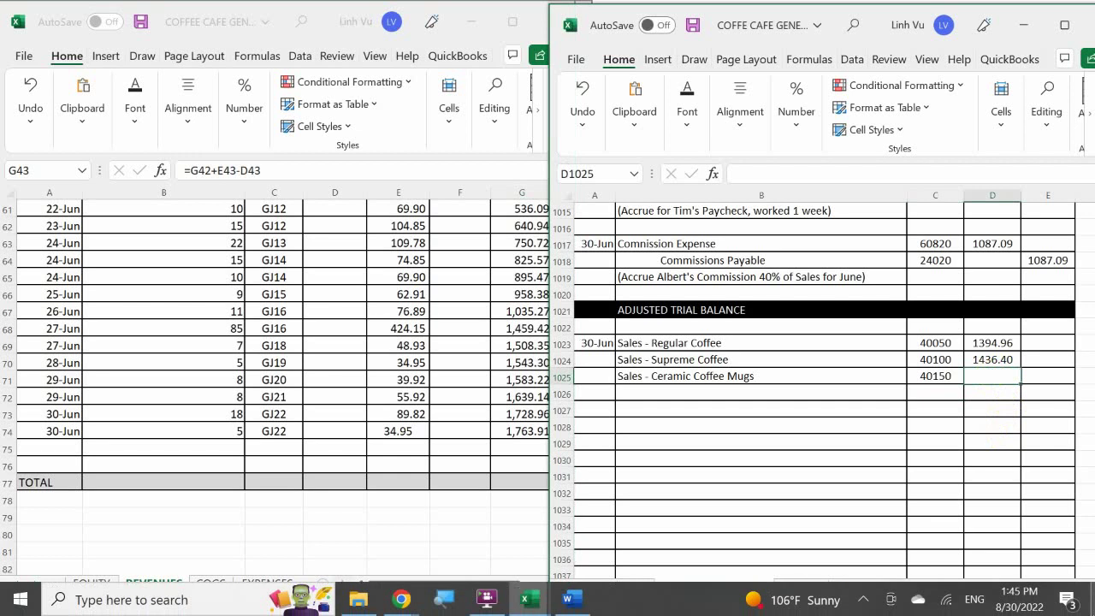
{"action": "type", "text": "17633.91"}
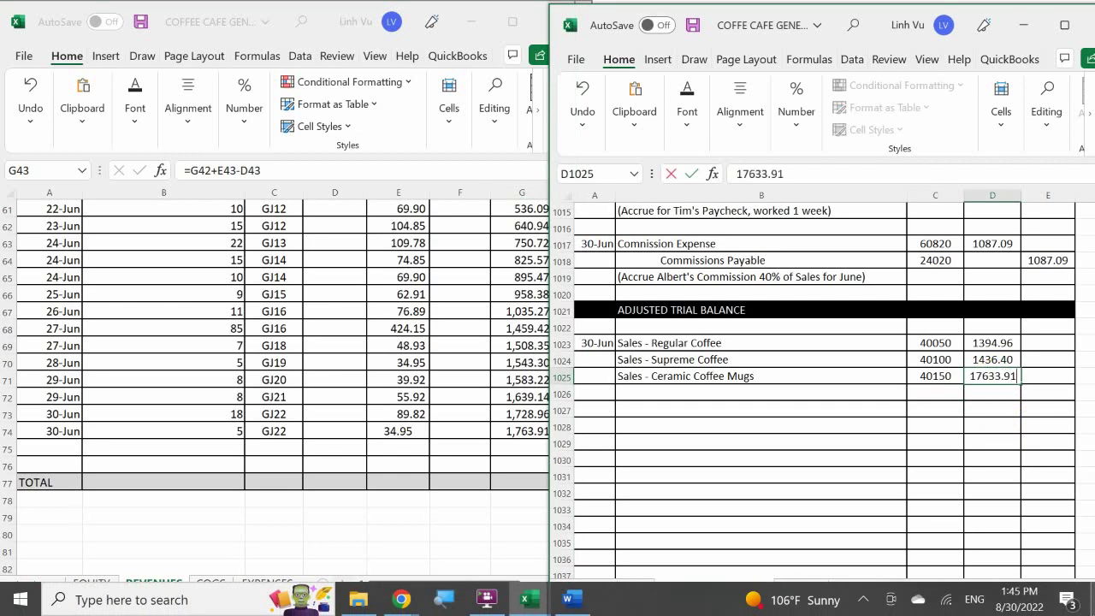
{"action": "key", "text": "Return"}
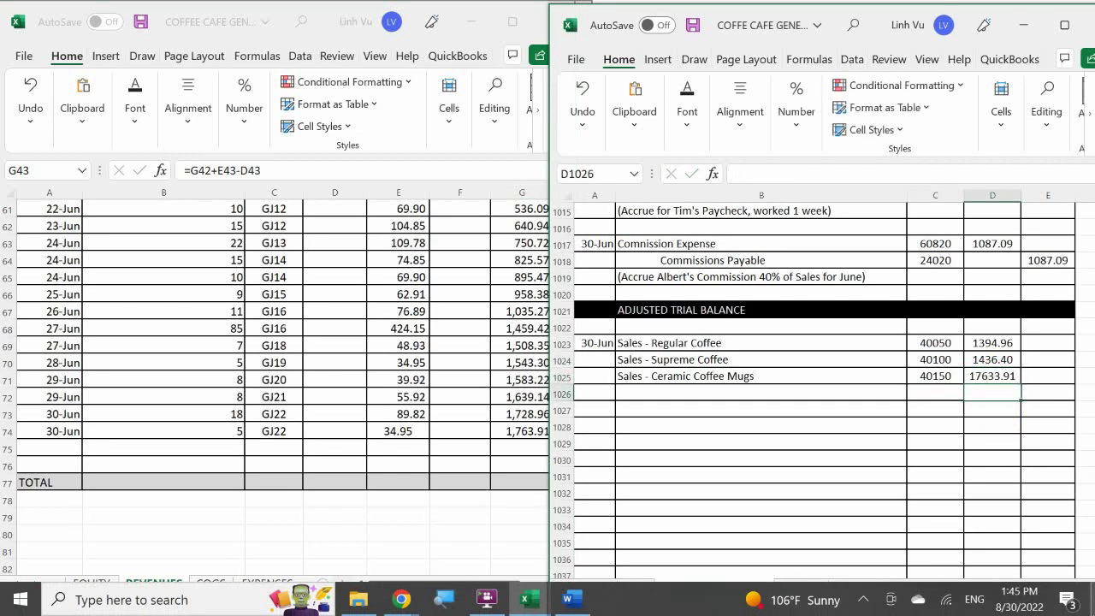
{"action": "left_click", "coordinate": [992, 375]}
{"action": "type", "text": "176"}
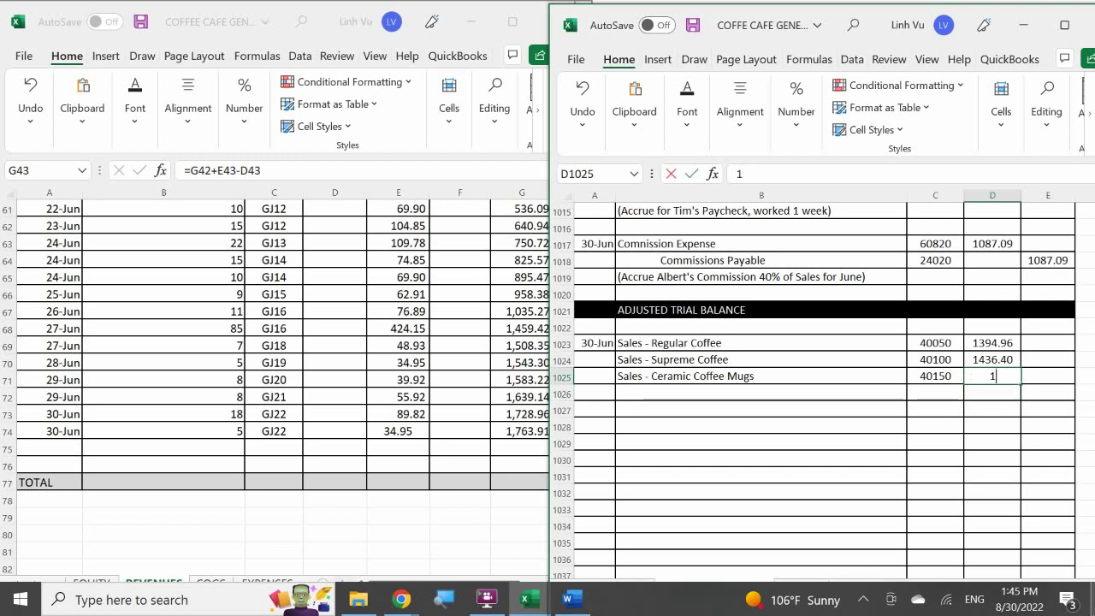
{"action": "type", "text": "3.91"}
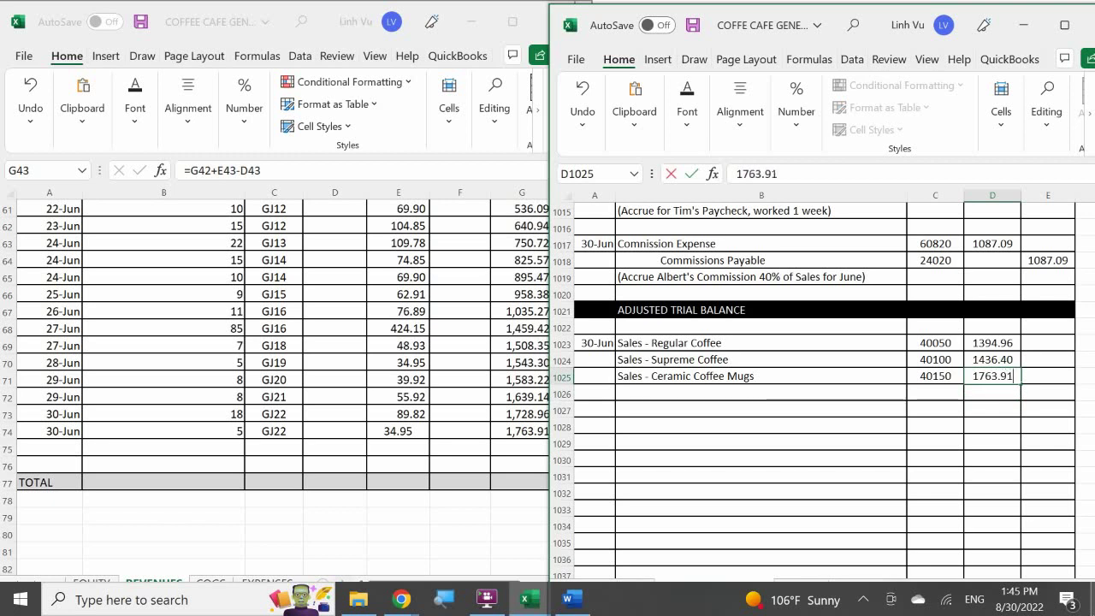
{"action": "key", "text": "Return"}
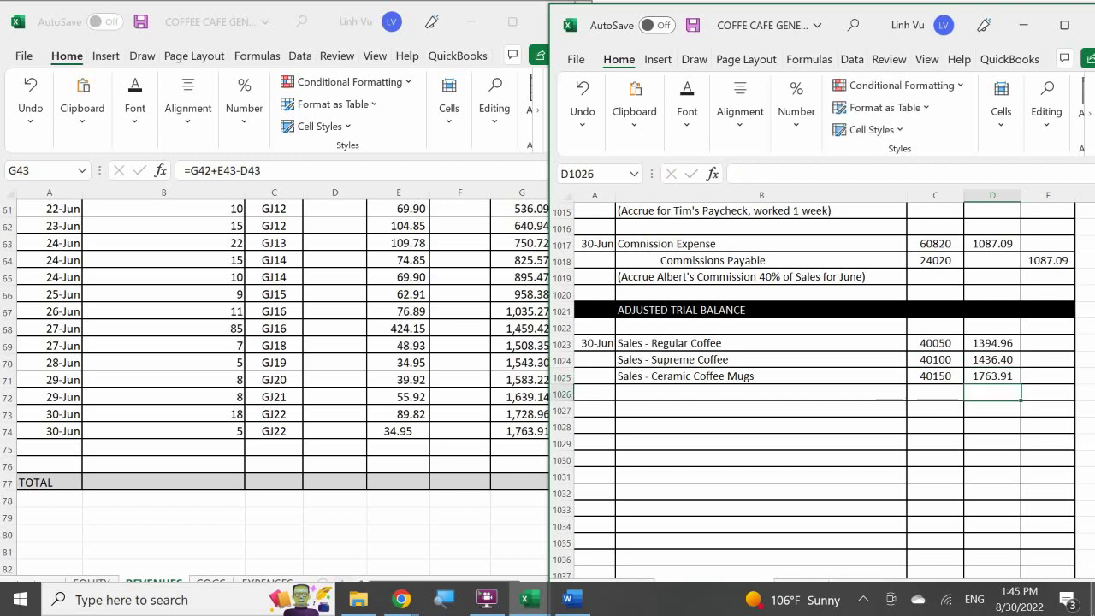
- Add a closing line on row 75 of the Sales – Ceramic Coffee Mugs ledger account with date 6/30, item CLOSE and post reference GJ25
{"action": "left_click", "coordinate": [47, 447]}
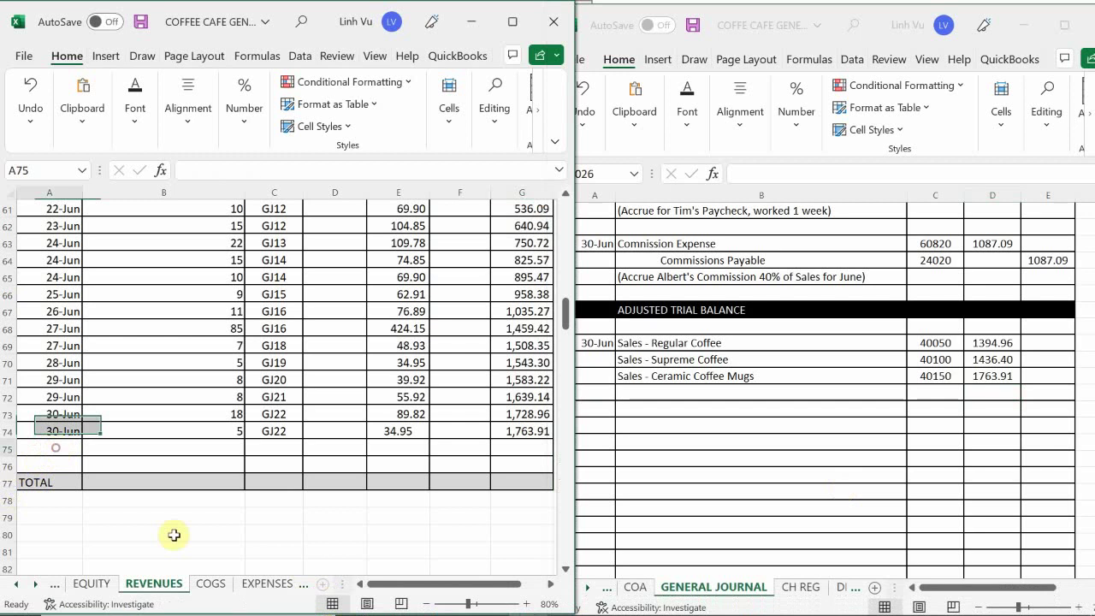
{"action": "type", "text": "6/30"}
{"action": "key", "text": "Return"}
{"action": "key", "text": "Up"}
{"action": "key", "text": "Right"}
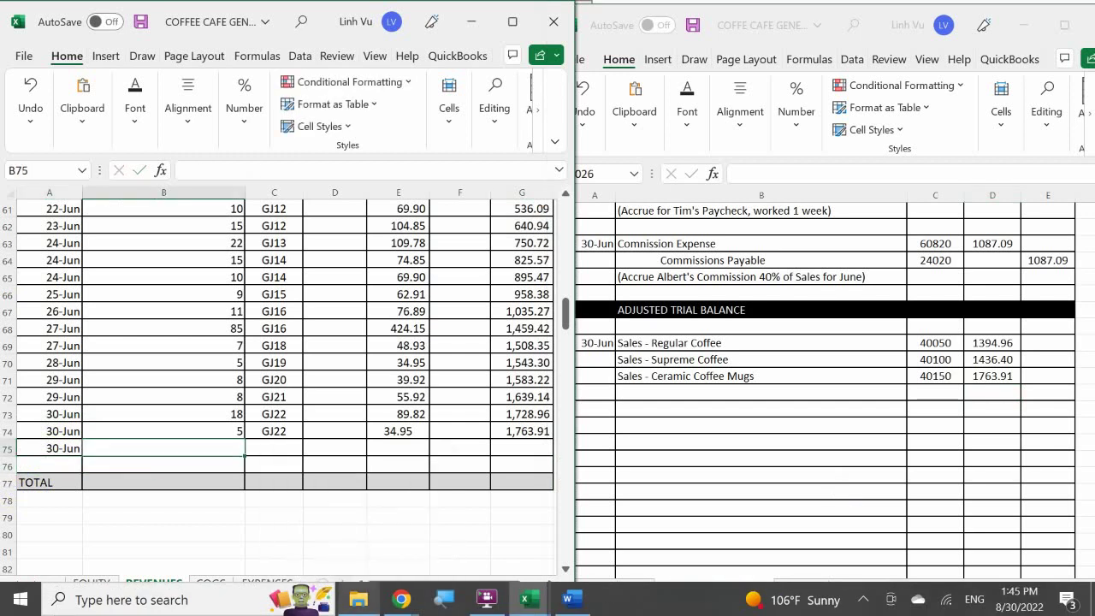
{"action": "type", "text": "CLOSE"}
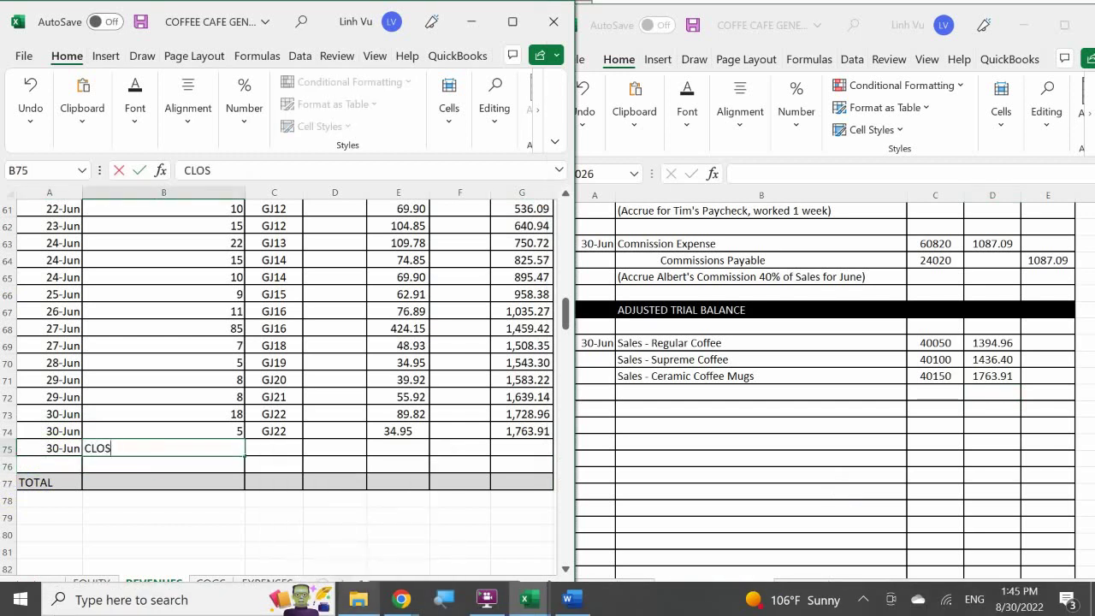
{"action": "key", "text": "Tab"}
{"action": "type", "text": "GJ"}
{"action": "key", "text": "BackSpace"}
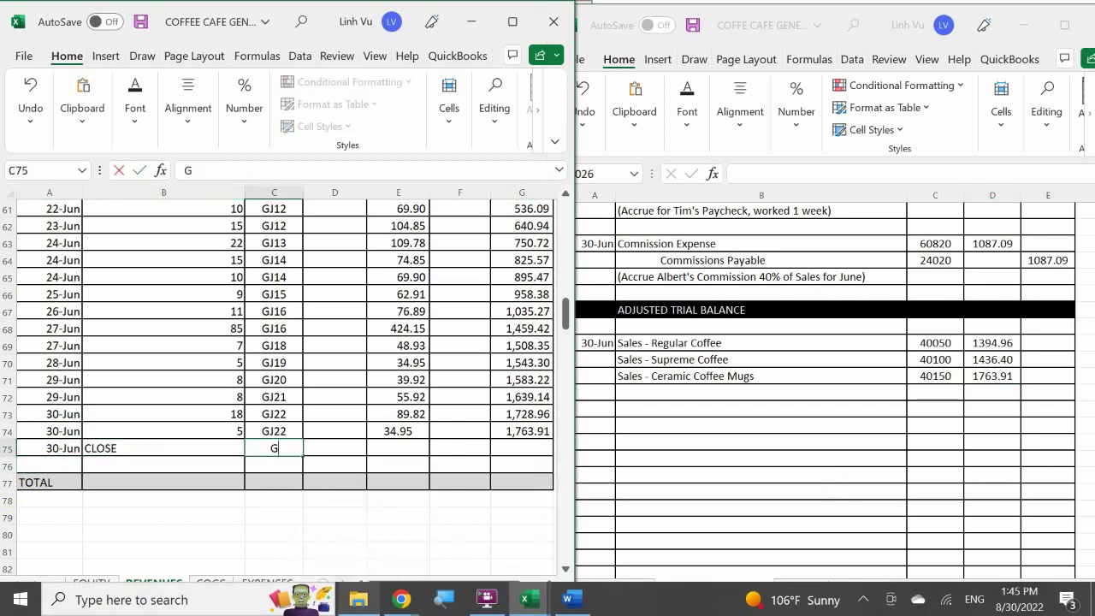
{"action": "type", "text": "J25"}
{"action": "key", "text": "Tab"}
- Enter 1763.91 as the debit in D75 and extend the running credit balance formula from G74 to G75
{"action": "type", "text": "1793.6"}
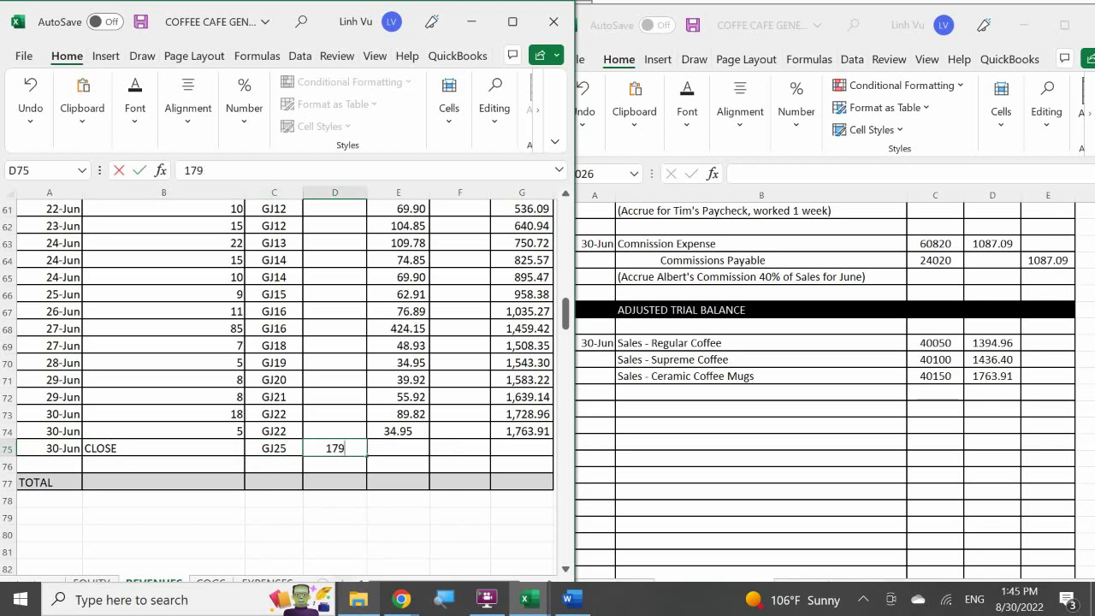
{"action": "key", "text": "BackSpace"}
{"action": "key", "text": "BackSpace"}
{"action": "key", "text": "BackSpace"}
{"action": "key", "text": "BackSpace"}
{"action": "type", "text": "9"}
{"action": "key", "text": "BackSpace"}
{"action": "type", "text": "63.91"}
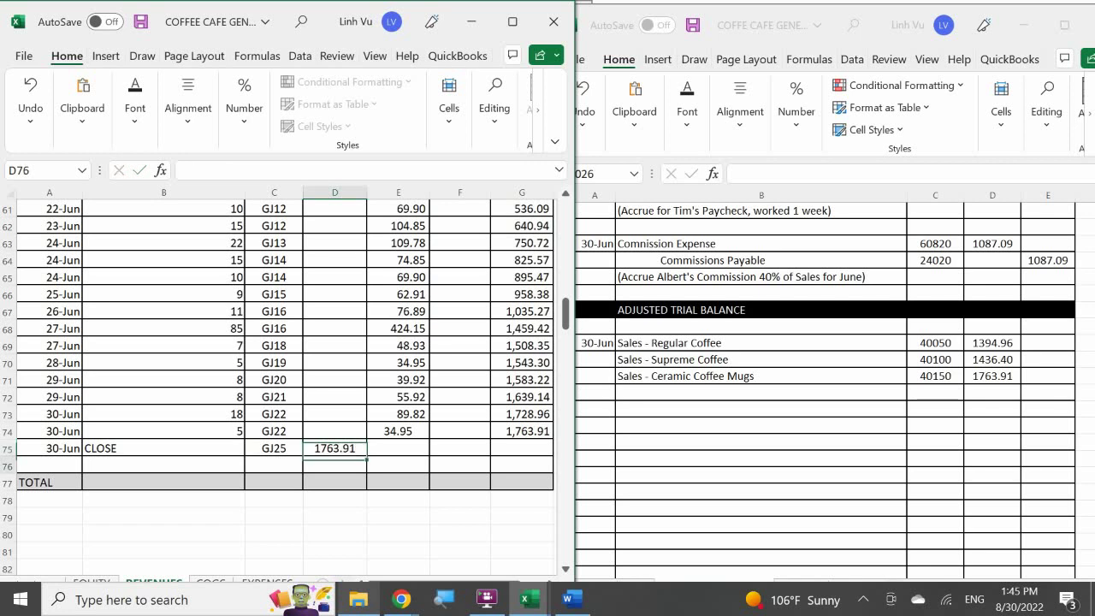
{"action": "key", "text": "Return"}
{"action": "key", "text": "Right"}
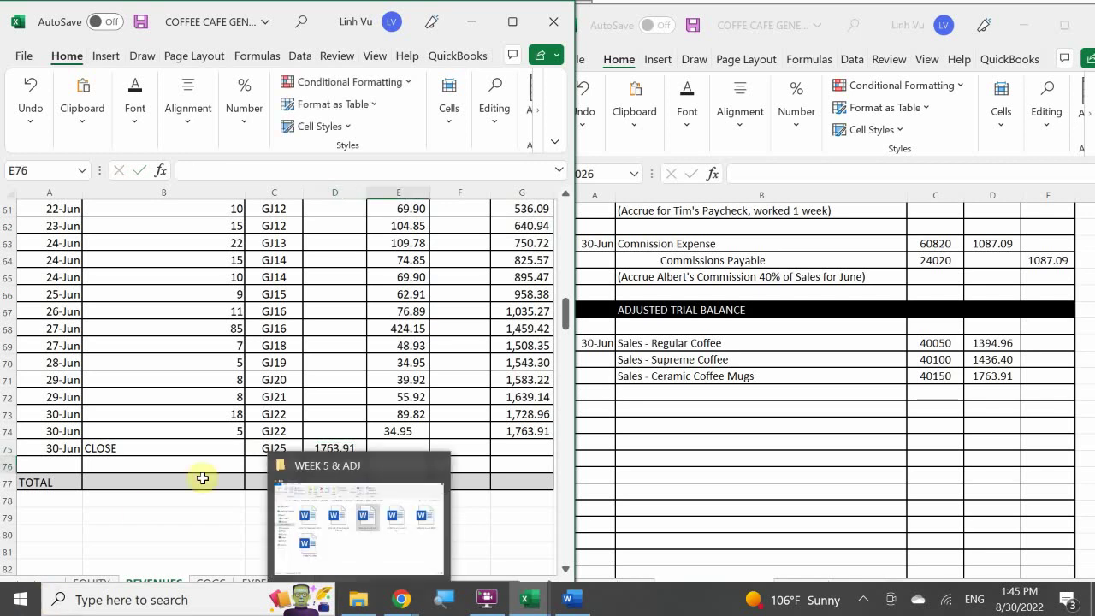
{"action": "left_click", "coordinate": [523, 431]}
{"action": "left_click_drag", "start_coordinate": [553, 440], "coordinate": [553, 452]}
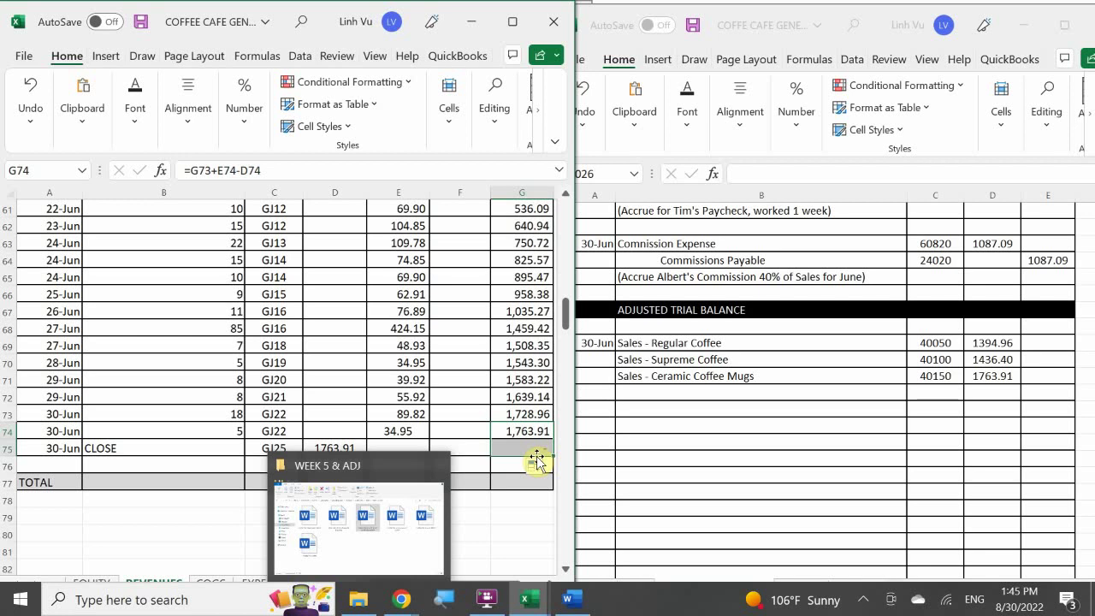
- Enter the description "Sales - Medium Regular Coffee" and PR number 40300 on row 1026 of the general journal
{"action": "left_click", "coordinate": [309, 313]}
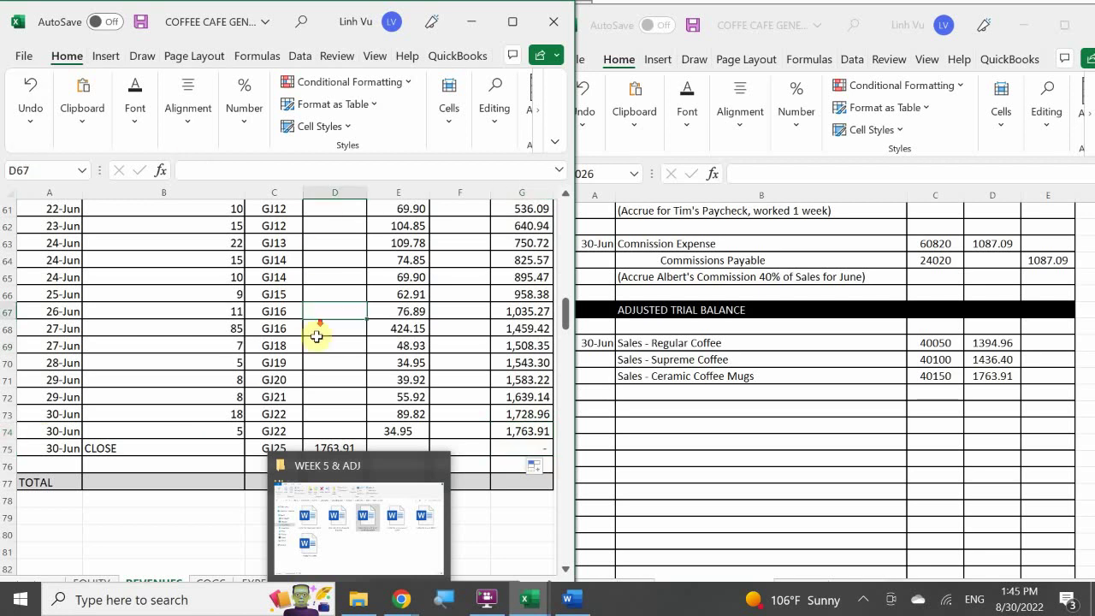
{"action": "scroll", "coordinate": [316, 336], "scroll_direction": "down", "scroll_amount": 3}
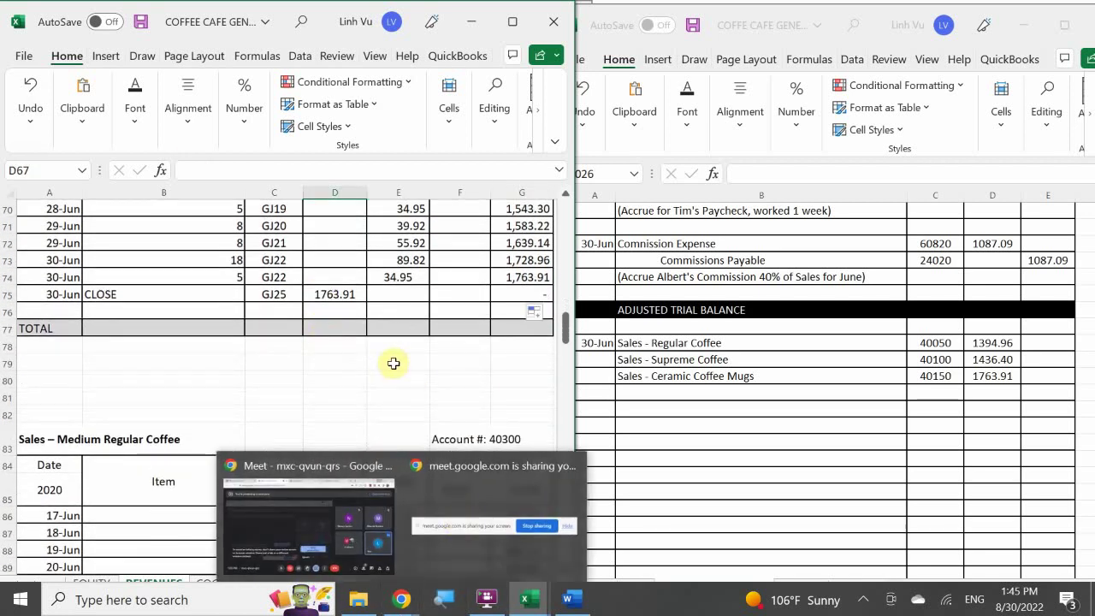
{"action": "left_click", "coordinate": [311, 380]}
{"action": "scroll", "coordinate": [311, 380], "scroll_direction": "up", "scroll_amount": 1}
{"action": "scroll", "coordinate": [311, 381], "scroll_direction": "down", "scroll_amount": 3}
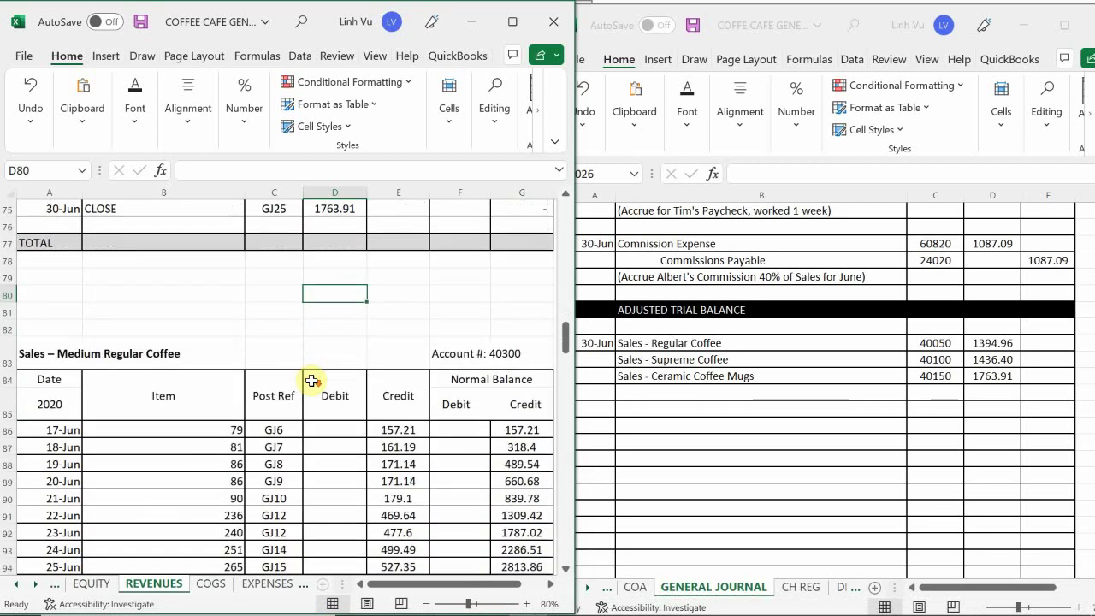
{"action": "scroll", "coordinate": [312, 380], "scroll_direction": "down", "scroll_amount": 1}
{"action": "scroll", "coordinate": [311, 381], "scroll_direction": "down", "scroll_amount": 1}
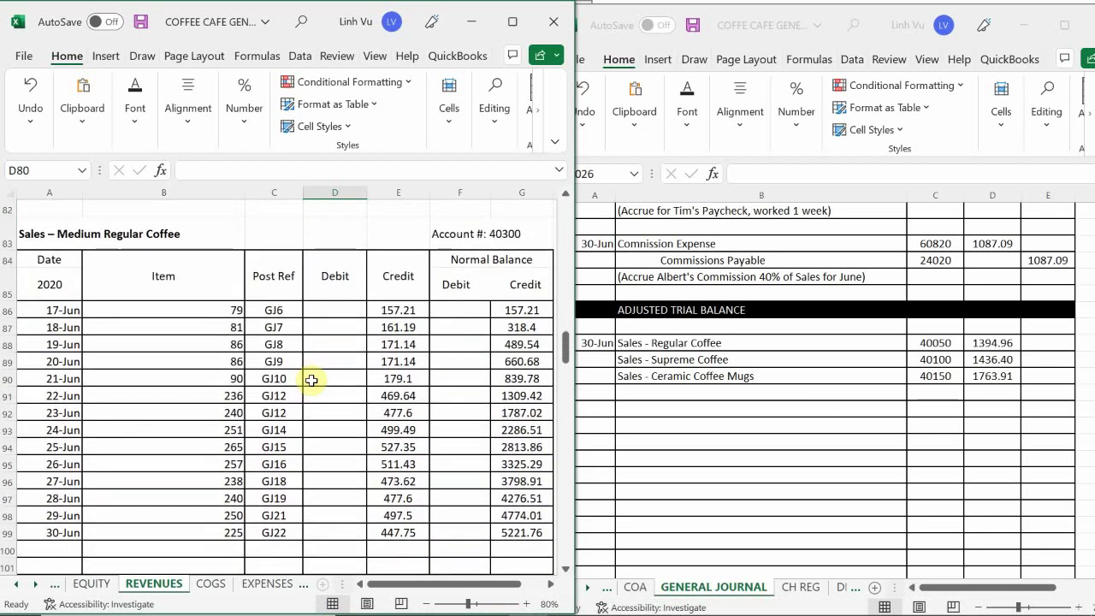
{"action": "left_click", "coordinate": [674, 384]}
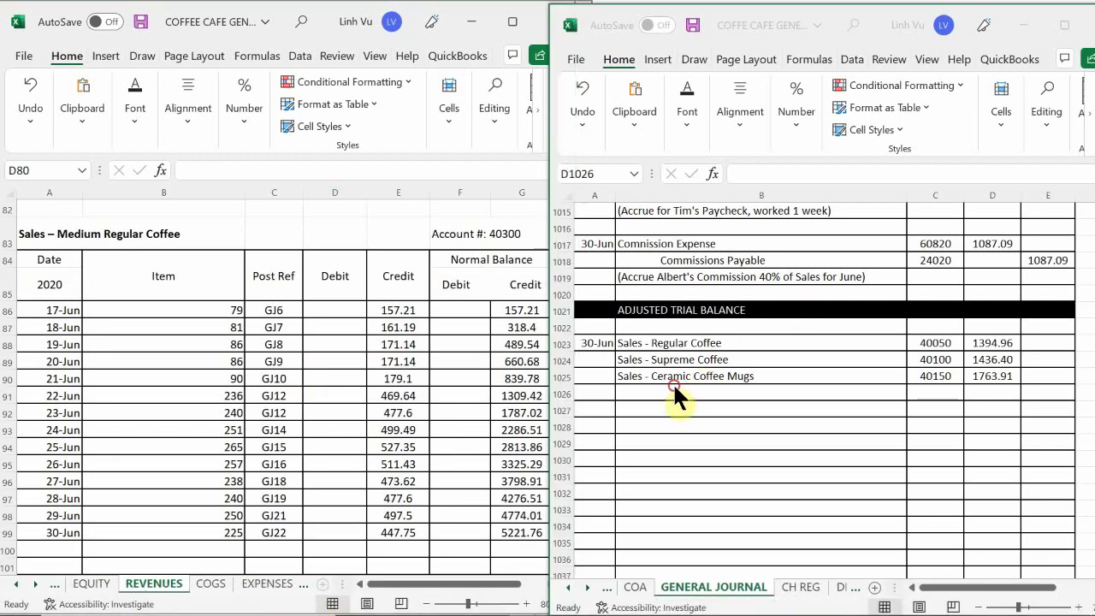
{"action": "left_click", "coordinate": [674, 386]}
{"action": "type", "text": "Sake"}
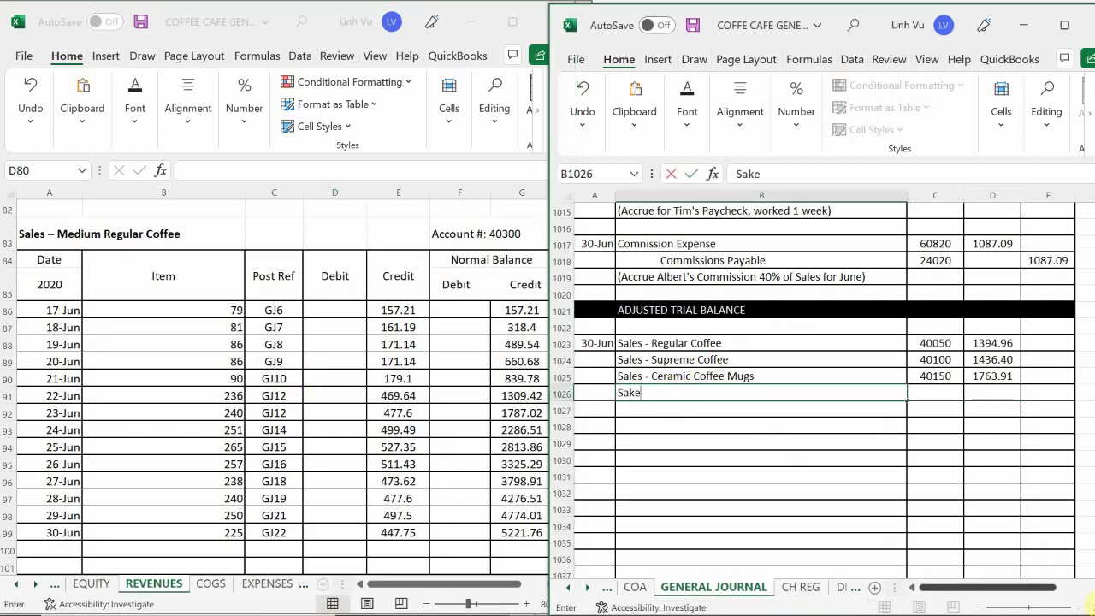
{"action": "type", "text": "s -"}
{"action": "type", "text": "S"}
{"action": "key", "text": "BackSpace"}
{"action": "type", "text": "M"}
{"action": "key", "text": "Left"}
{"action": "key", "text": "BackSpace"}
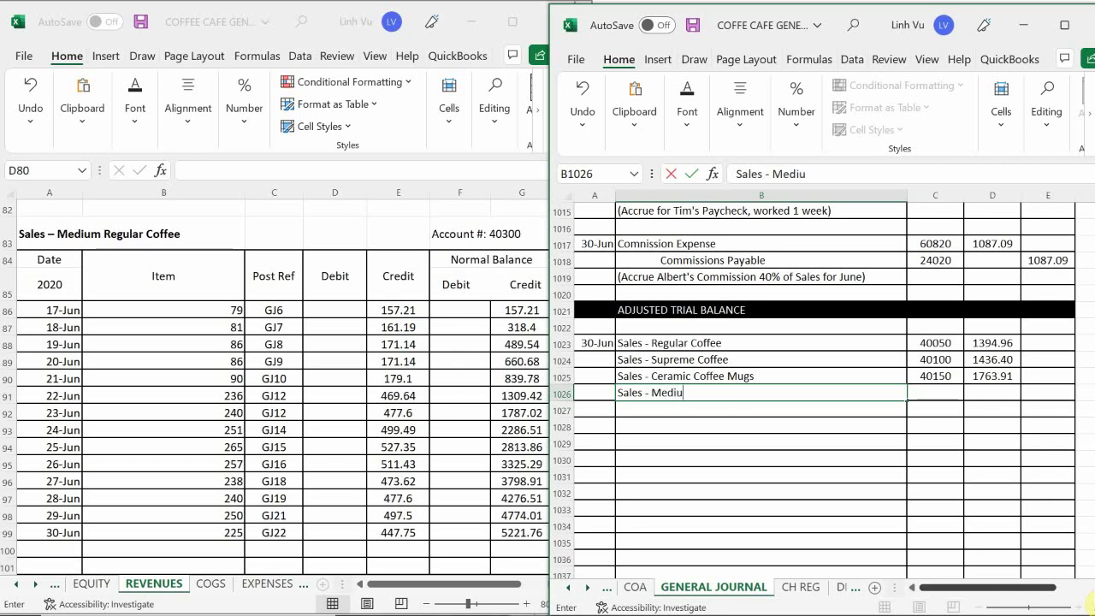
{"action": "type", "text": "edium Regular Coffee"}
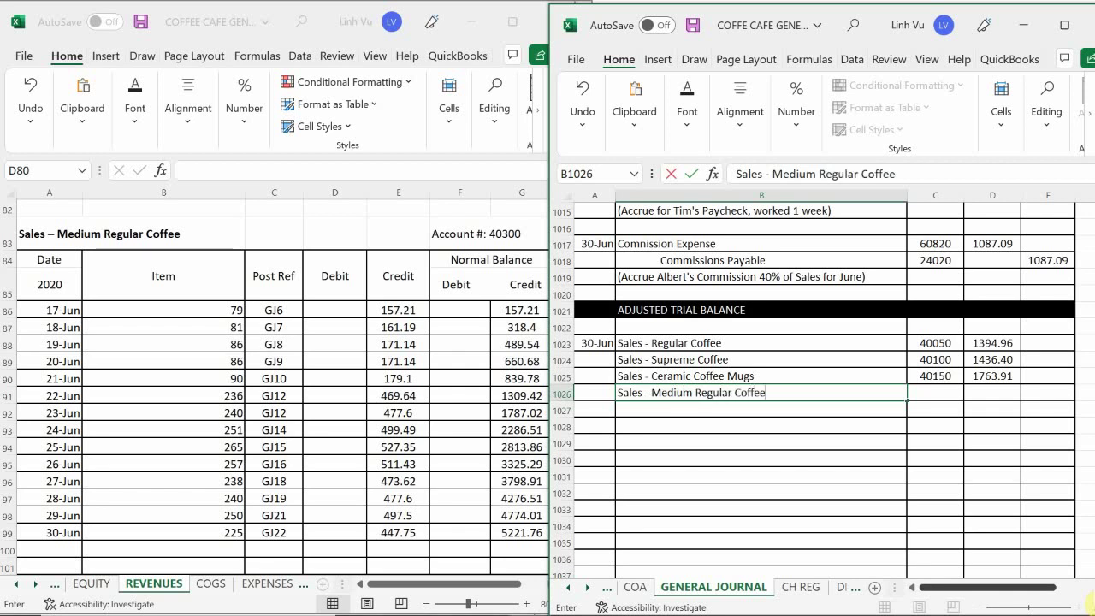
{"action": "key", "text": "Tab"}
{"action": "type", "text": "40"}
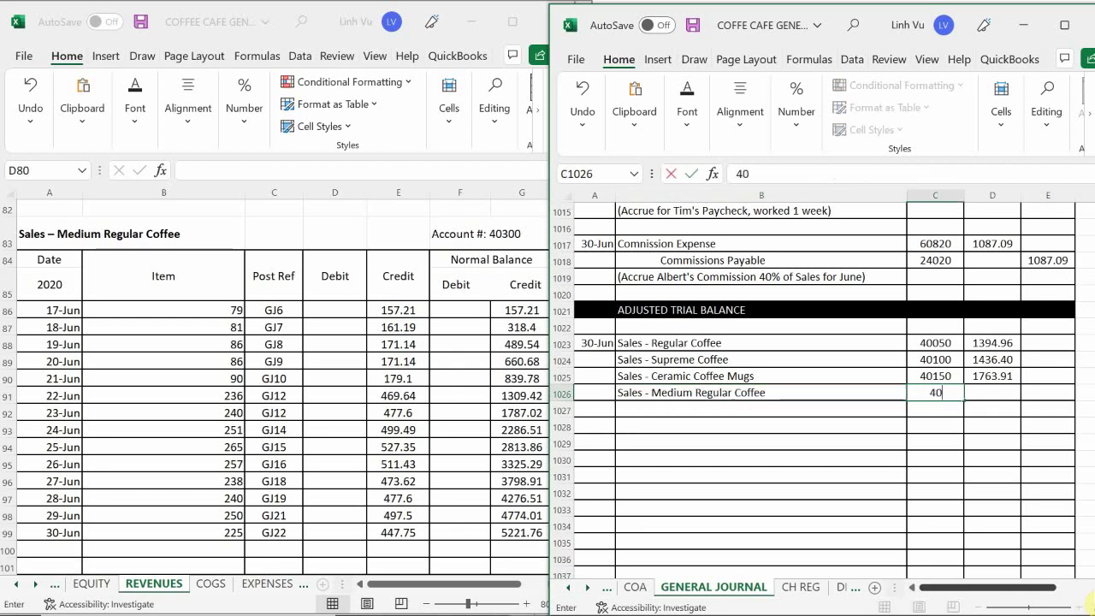
{"action": "type", "text": "300"}
{"action": "key", "text": "Tab"}
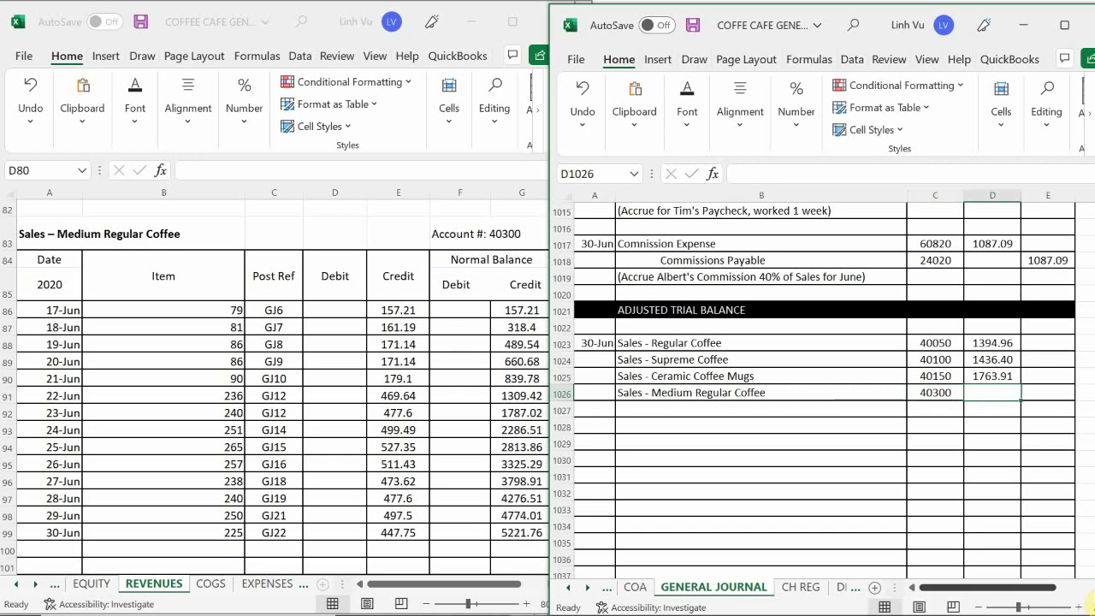
- Enter the Medium Regular Coffee account's ending balance, 5221.76, as the debit in D1026 of the general journal
{"action": "type", "text": "522"}
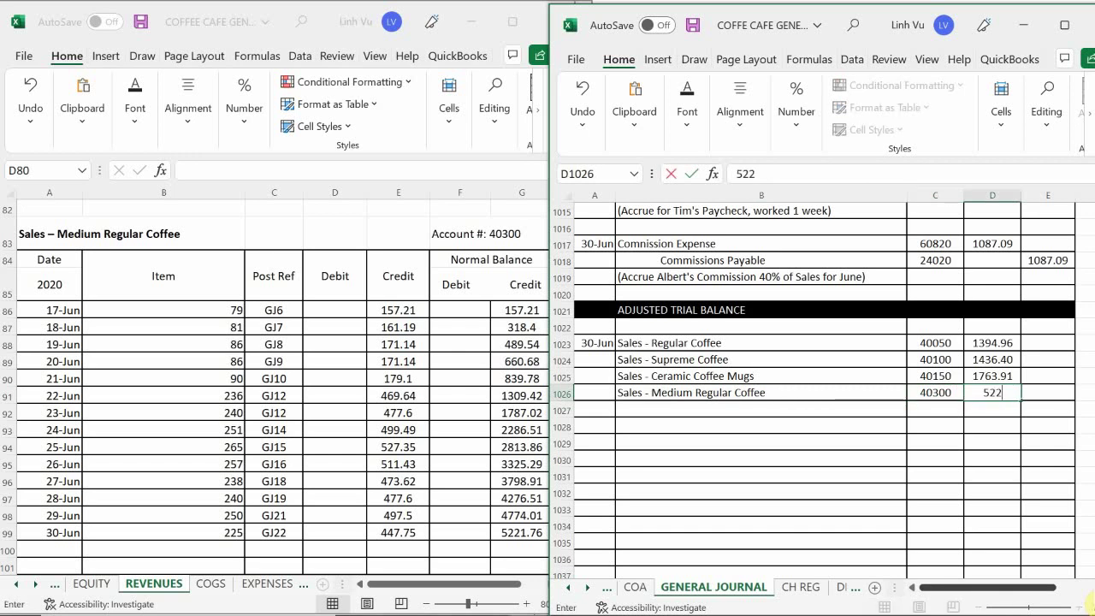
{"action": "type", "text": "1.75"}
{"action": "key", "text": "BackSpace"}
{"action": "type", "text": "6"}
{"action": "key", "text": "Return"}
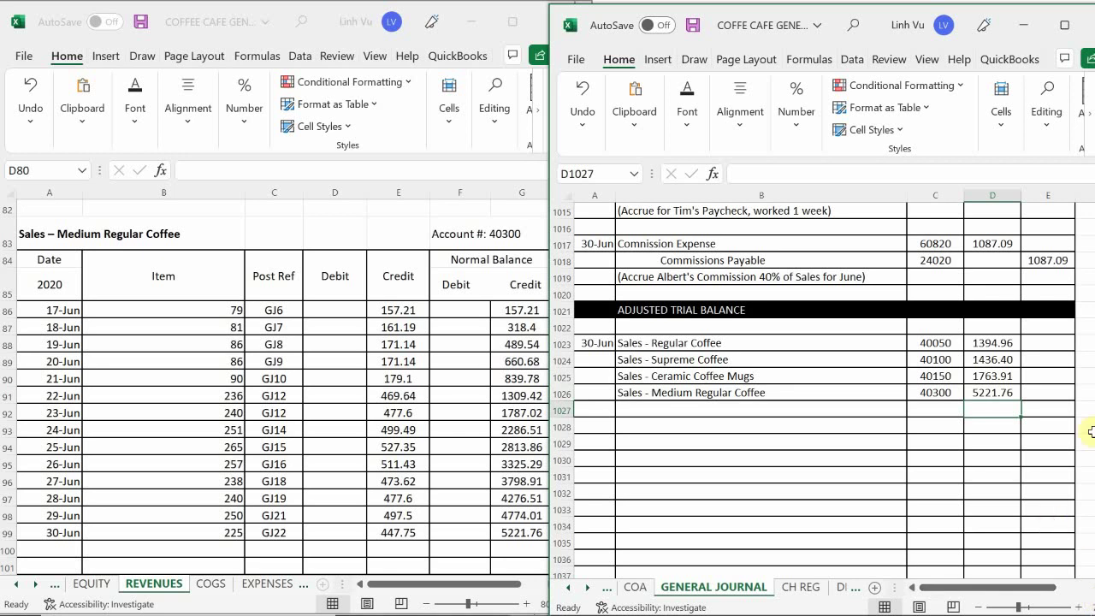
- Add a closing line on row 100 of the Sales – Medium Regular Coffee ledger account with date 6/30, item CLOSE and post reference GJ25
{"action": "scroll", "coordinate": [90, 543], "scroll_direction": "down", "scroll_amount": 1}
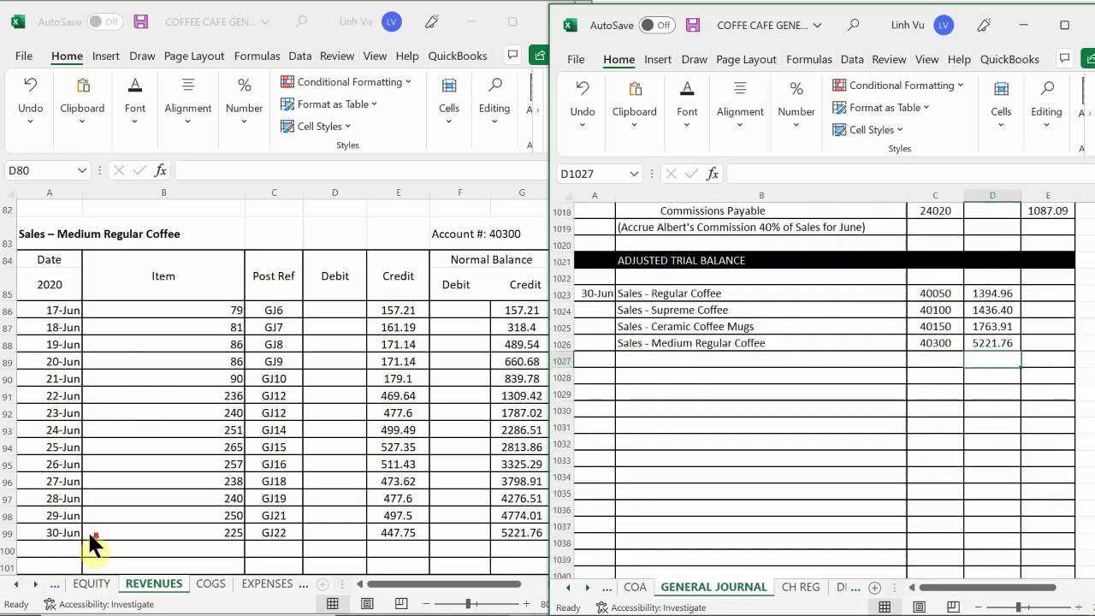
{"action": "scroll", "coordinate": [90, 543], "scroll_direction": "up", "scroll_amount": 1}
{"action": "scroll", "coordinate": [90, 513], "scroll_direction": "down", "scroll_amount": 2}
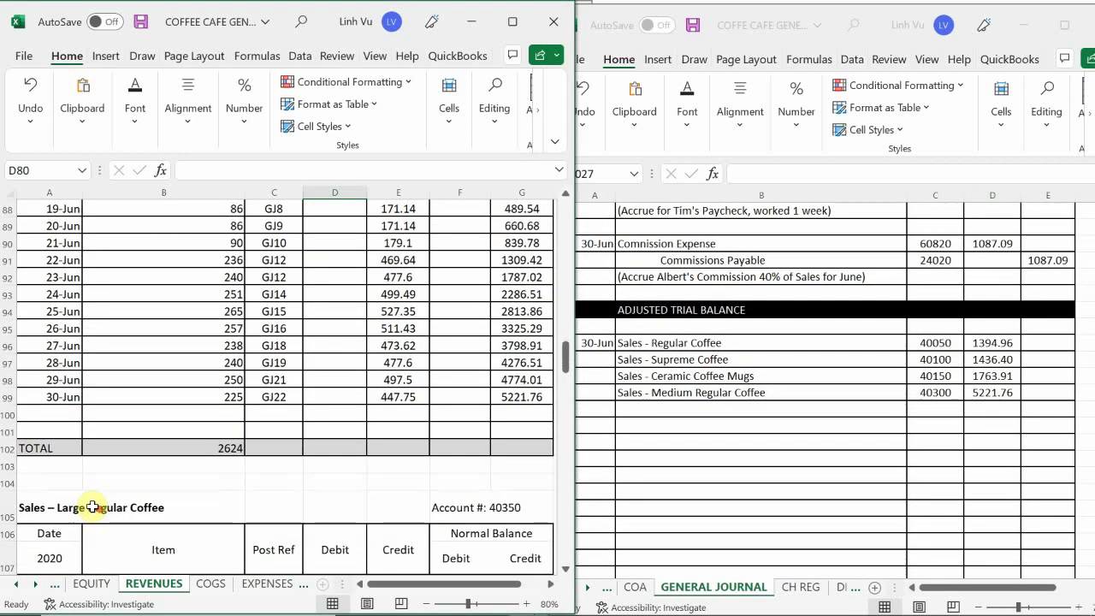
{"action": "left_click", "coordinate": [32, 417]}
{"action": "type", "text": "6/30"}
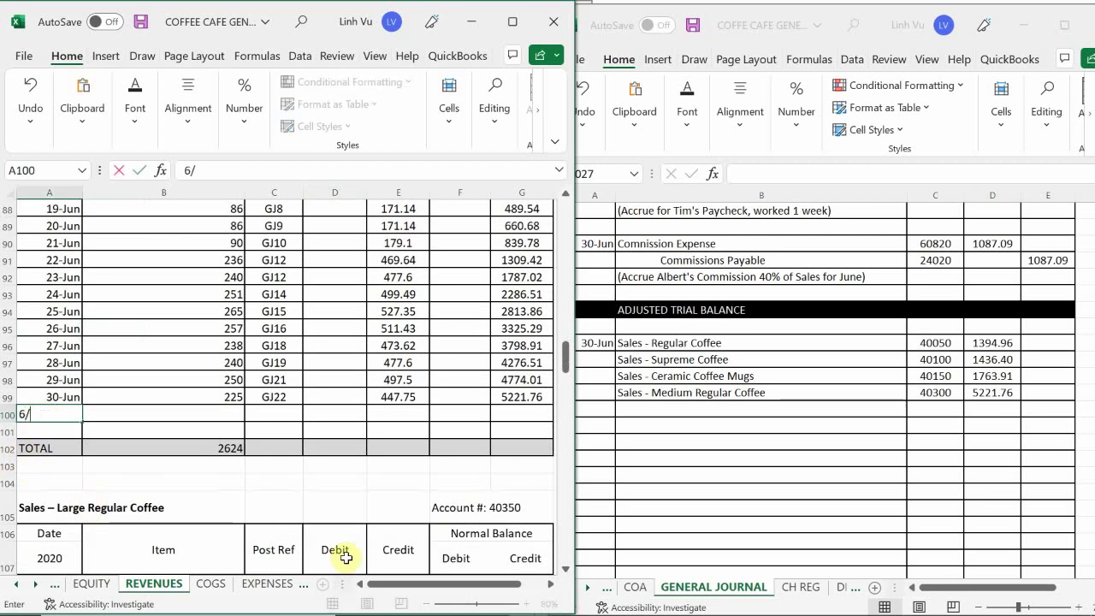
{"action": "key", "text": "Return"}
{"action": "key", "text": "Up"}
{"action": "key", "text": "Right"}
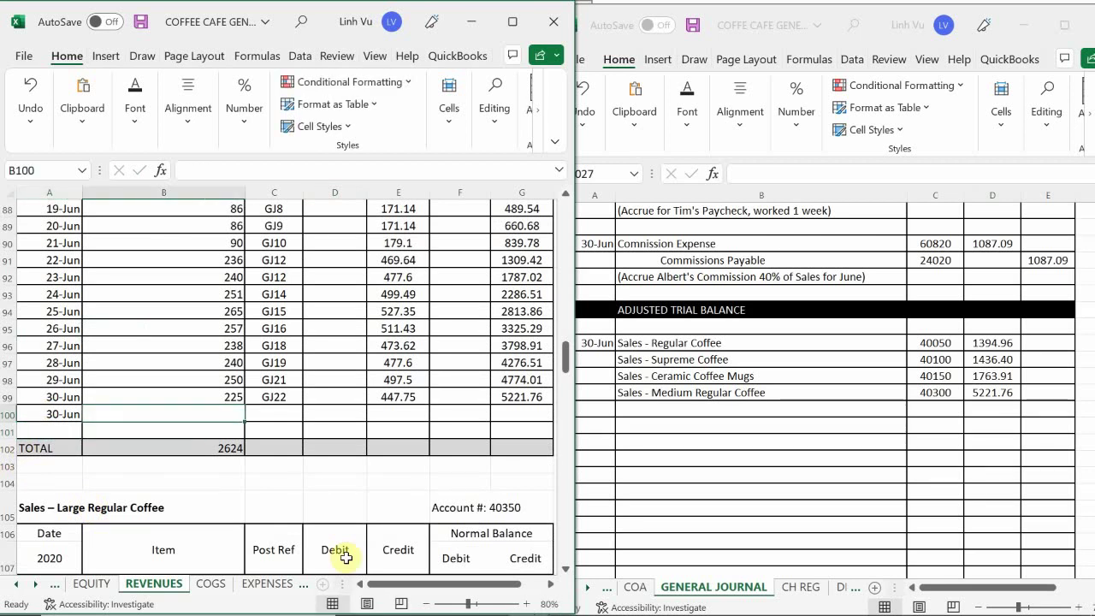
{"action": "type", "text": "CLOSE"}
{"action": "key", "text": "Tab"}
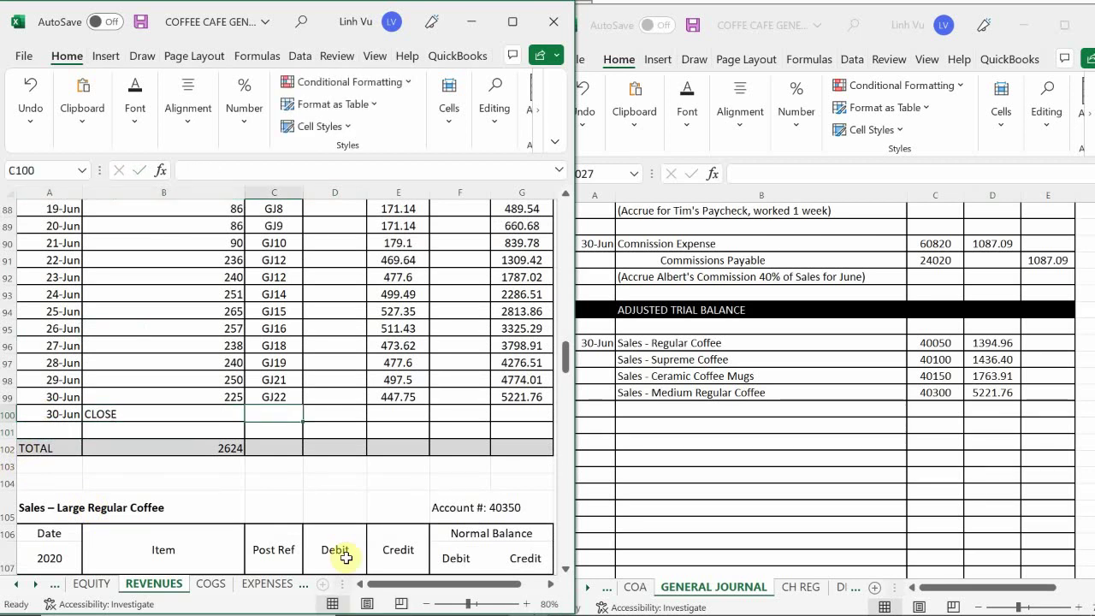
{"action": "type", "text": "GJ25"}
{"action": "key", "text": "Tab"}
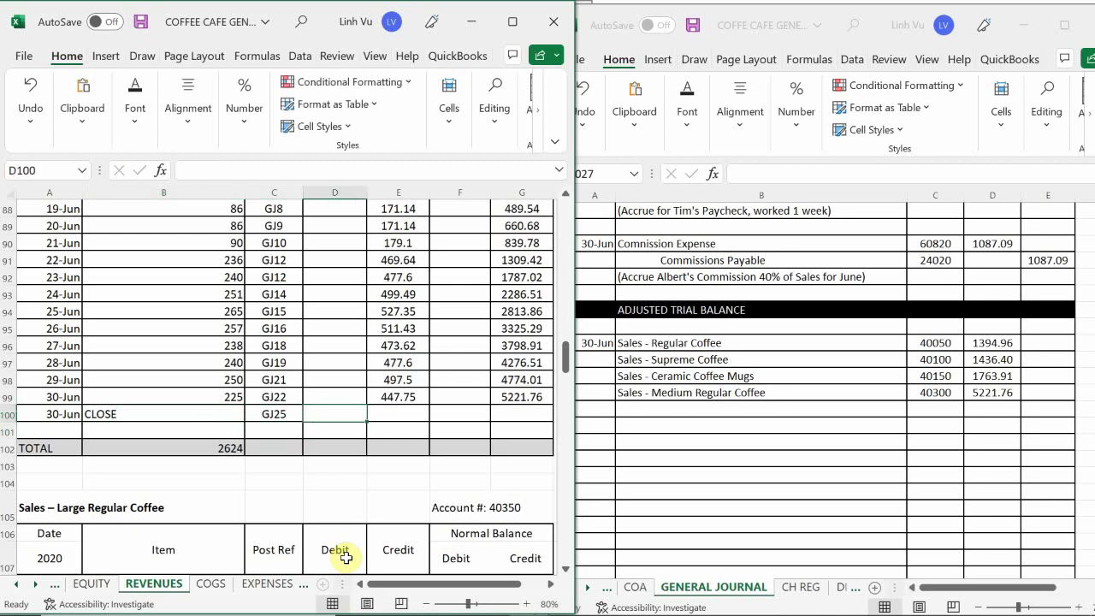
- Enter 5221.76 as the debit in D100 and extend the running credit balance formula from G99 to G100
{"action": "type", "text": "5221."}
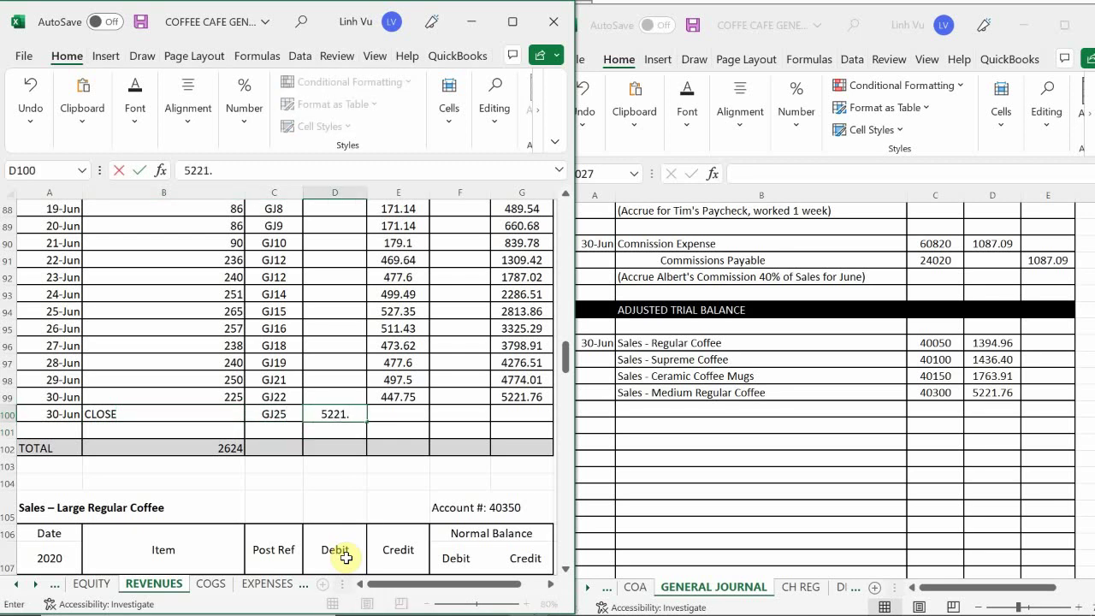
{"action": "type", "text": "76"}
{"action": "key", "text": "Return"}
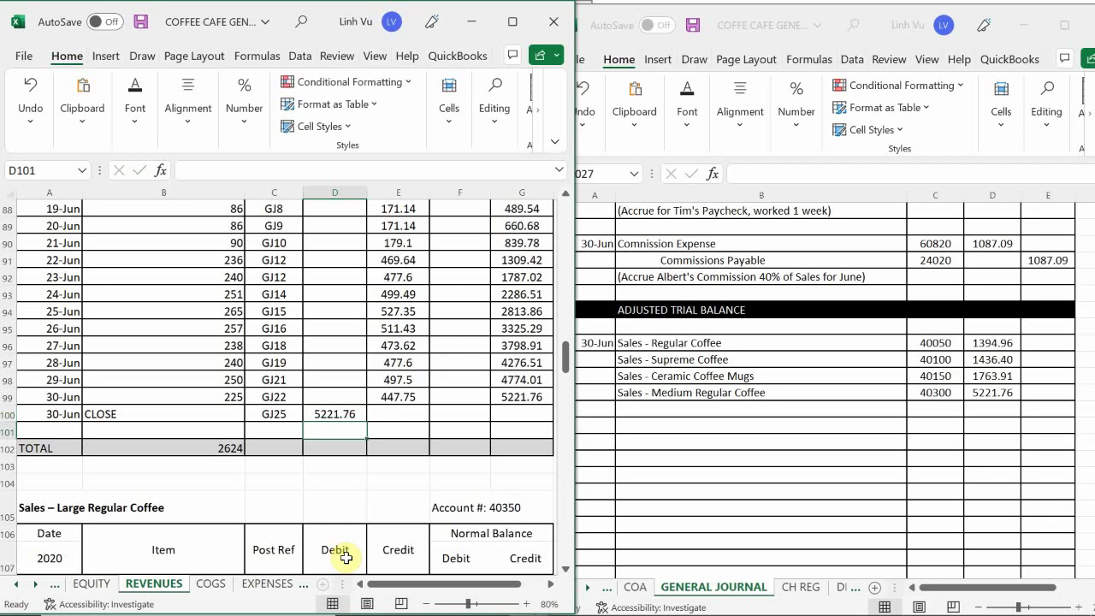
{"action": "left_click", "coordinate": [520, 395]}
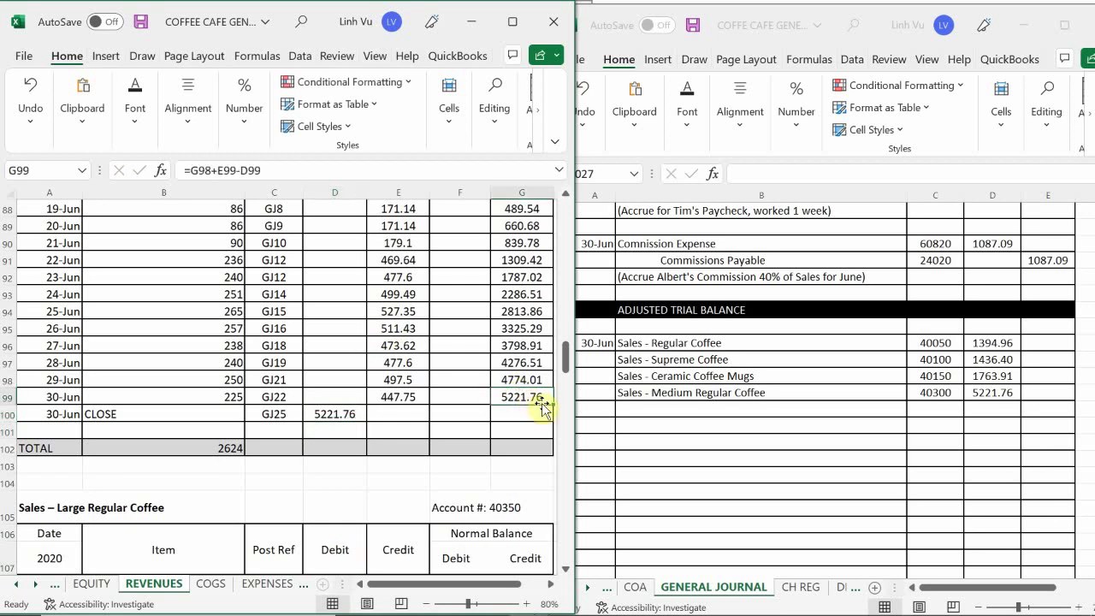
{"action": "left_click_drag", "start_coordinate": [552, 402], "coordinate": [553, 420]}
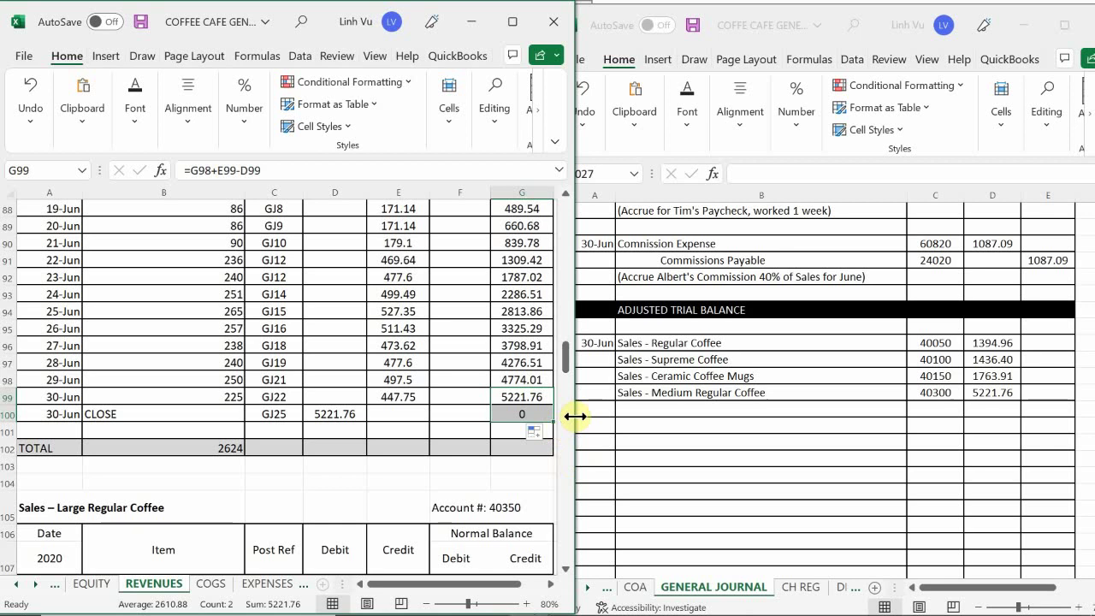
{"action": "left_click", "coordinate": [318, 327]}
- Fill row 1027 of the general journal with the description "Sales - Large Regular Coffee", PR number 40350 and a debit of 6503.25
{"action": "scroll", "coordinate": [316, 329], "scroll_direction": "down", "scroll_amount": 2}
{"action": "scroll", "coordinate": [316, 330], "scroll_direction": "down", "scroll_amount": 4}
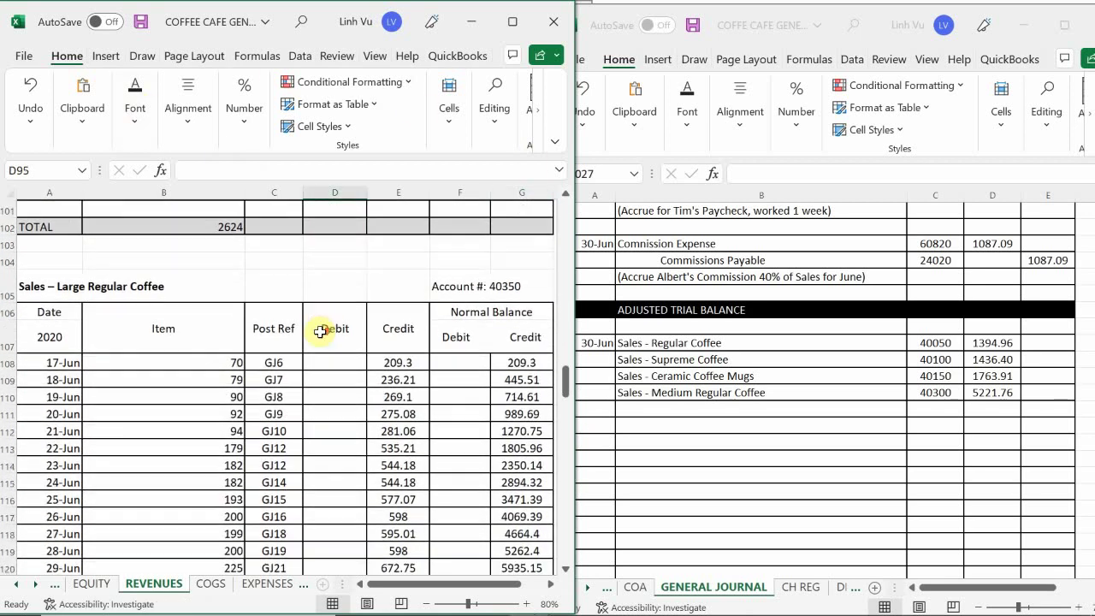
{"action": "left_click", "coordinate": [651, 411]}
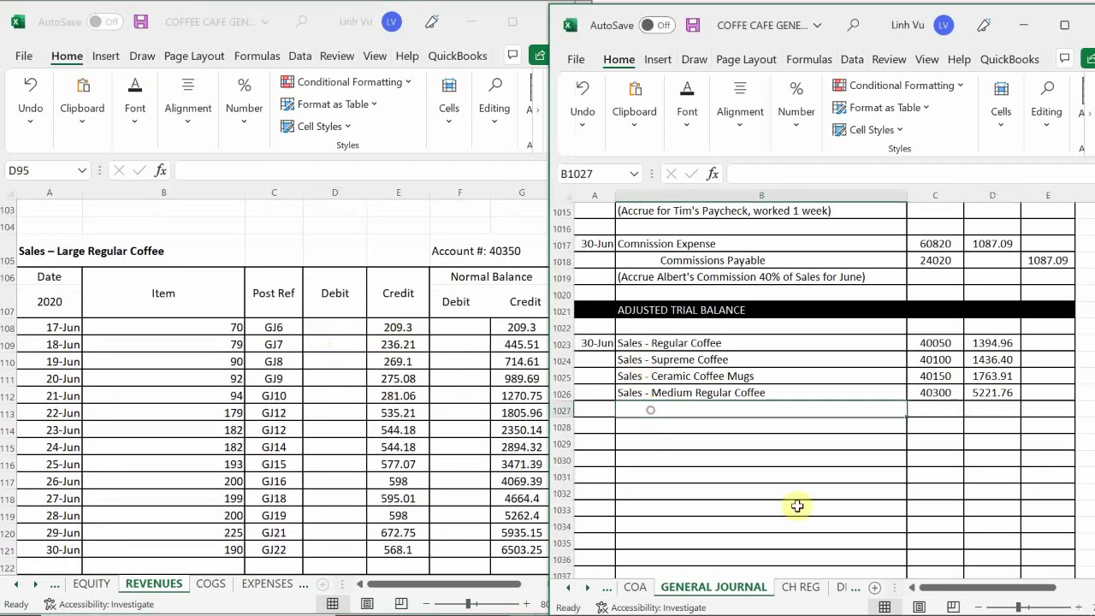
{"action": "type", "text": "Sale"}
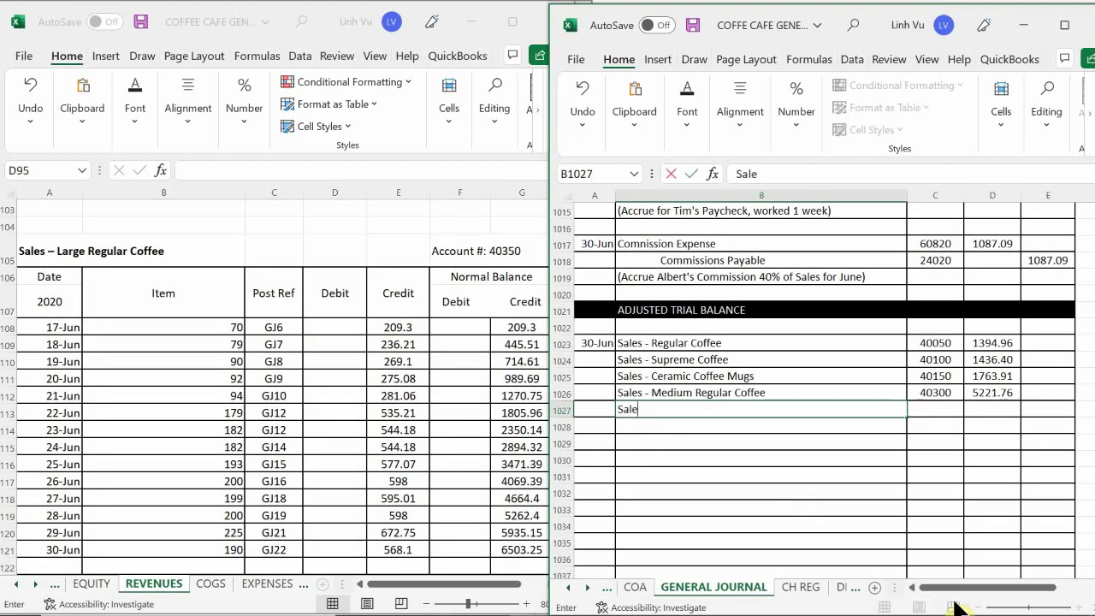
{"action": "type", "text": "s - Large Regular"}
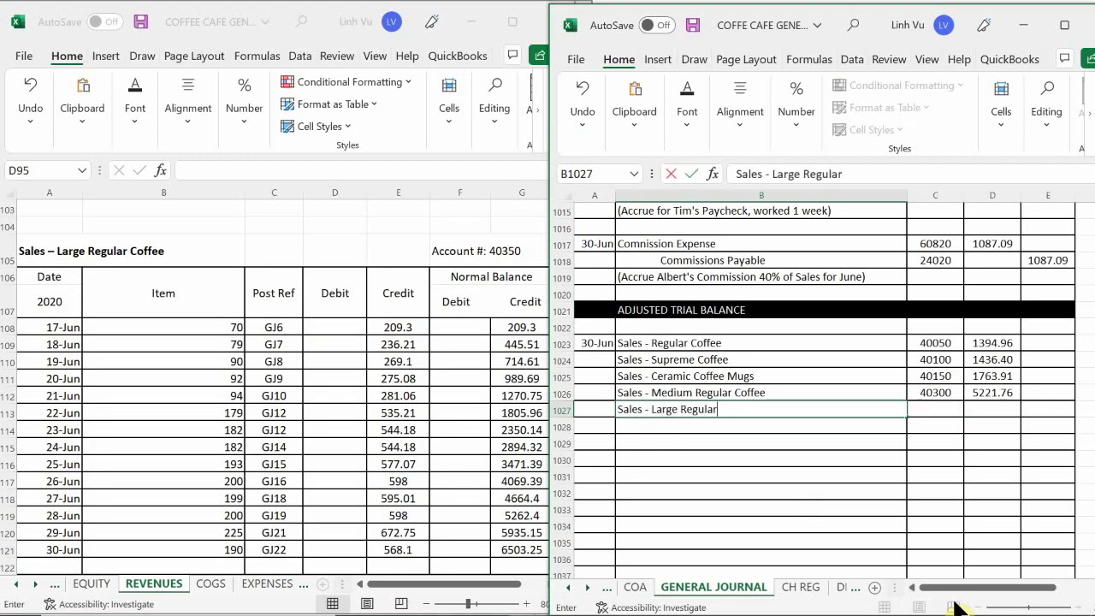
{"action": "type", "text": " Coffee"}
{"action": "key", "text": "Tab"}
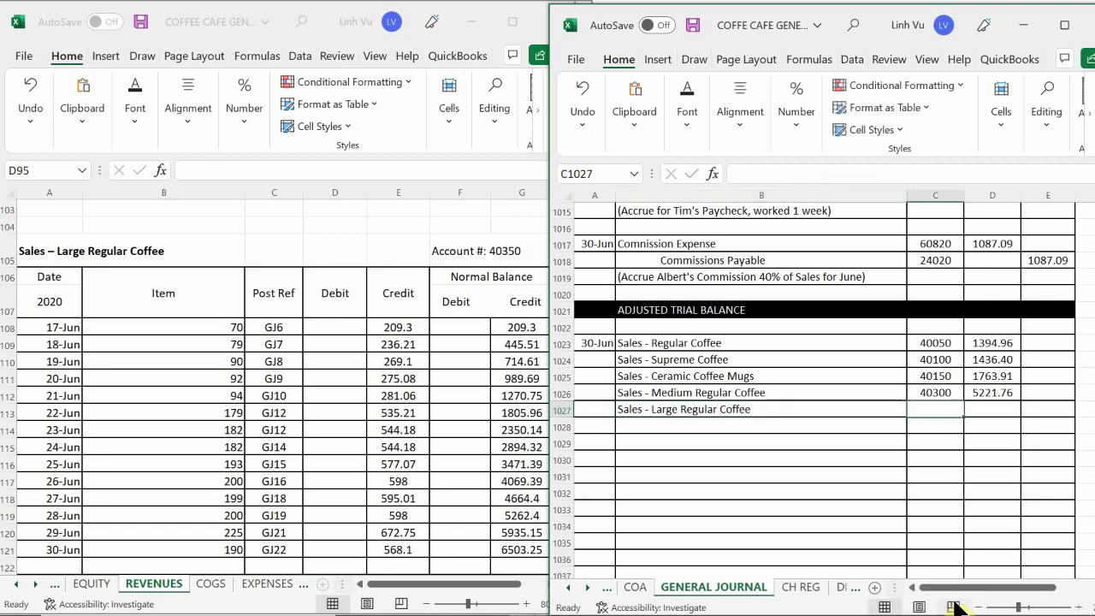
{"action": "type", "text": "40350"}
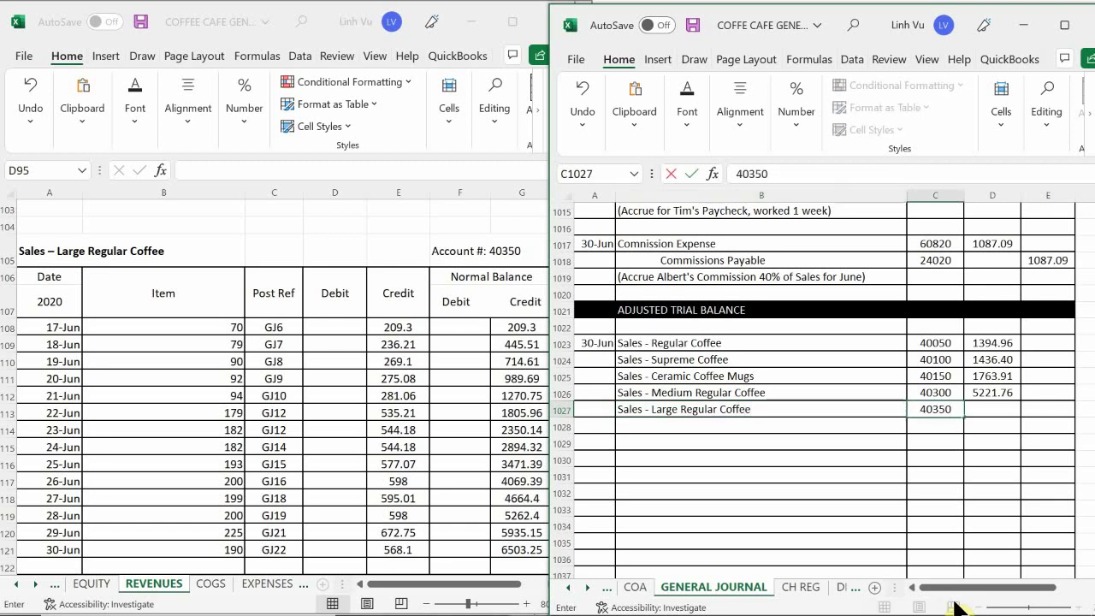
{"action": "key", "text": "Tab"}
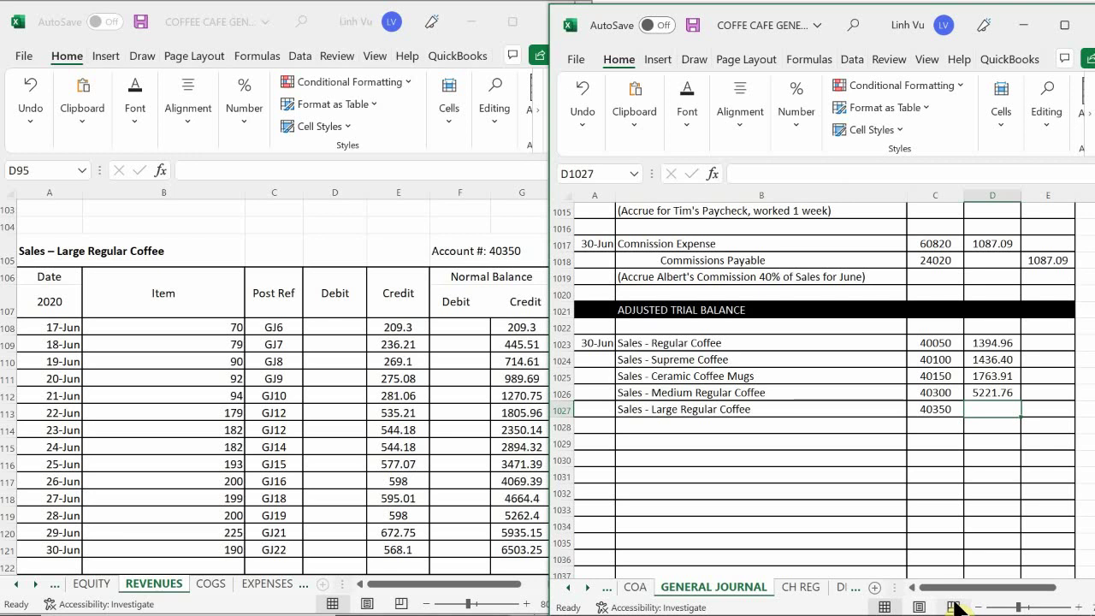
{"action": "type", "text": "6503.25"}
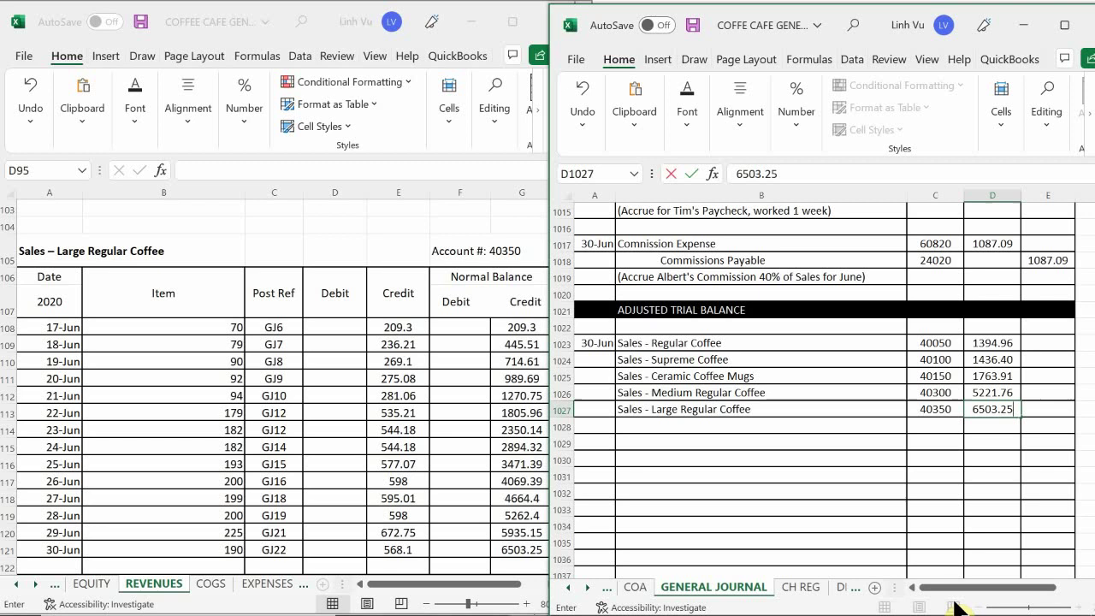
{"action": "key", "text": "Return"}
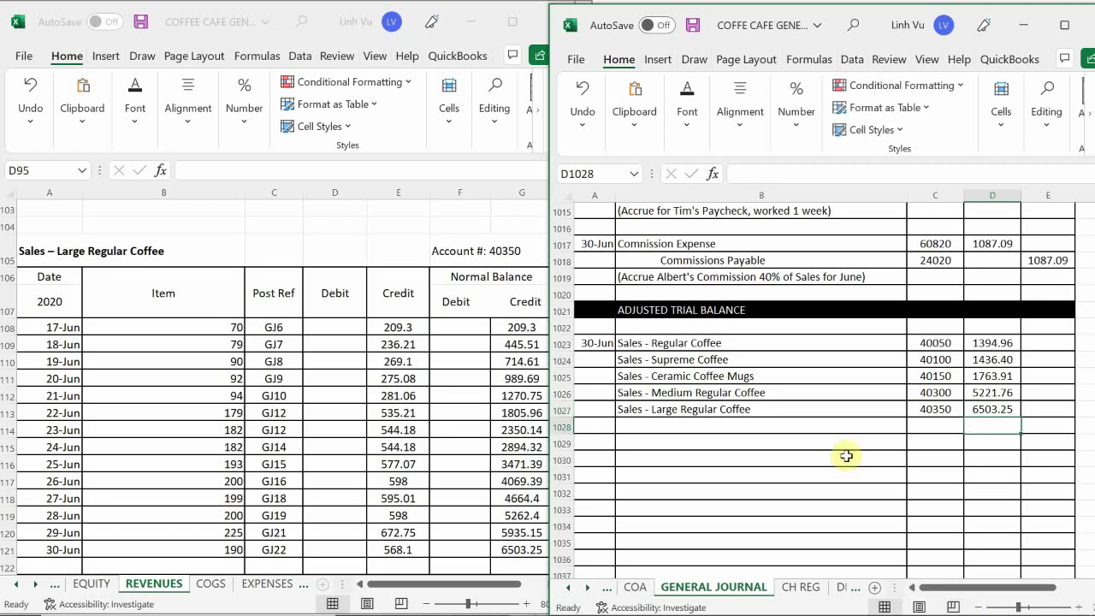
- Add a closing line on row 122 of the Sales – Large Regular Coffee ledger account with date 6/30, item CLOSE and post reference GJ25
{"action": "left_click", "coordinate": [54, 559]}
{"action": "scroll", "coordinate": [85, 507], "scroll_direction": "down", "scroll_amount": 2}
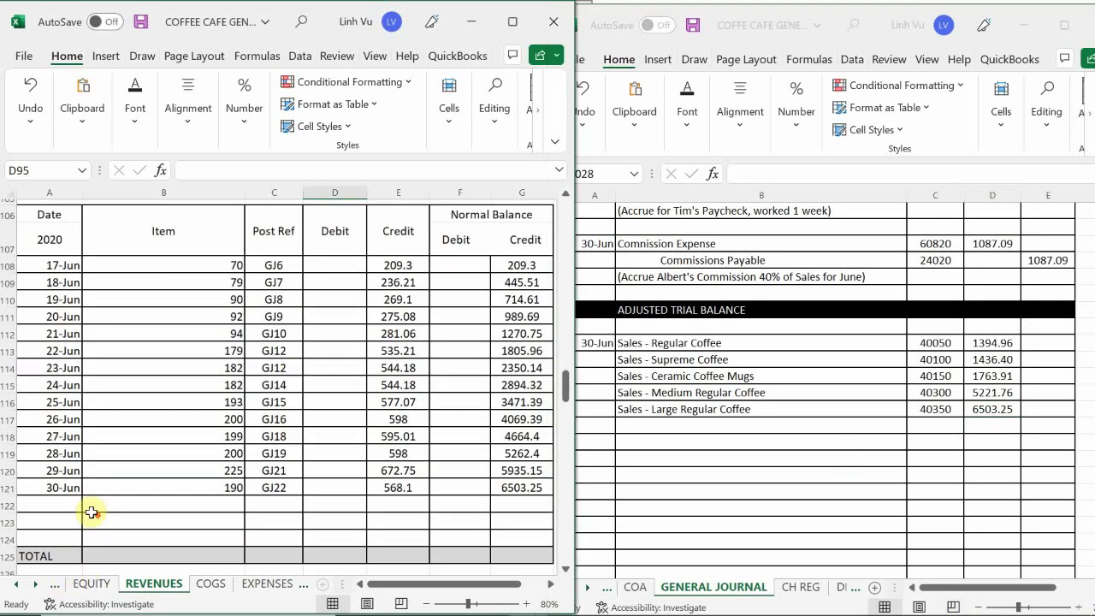
{"action": "left_click", "coordinate": [66, 432]}
{"action": "type", "text": "6"}
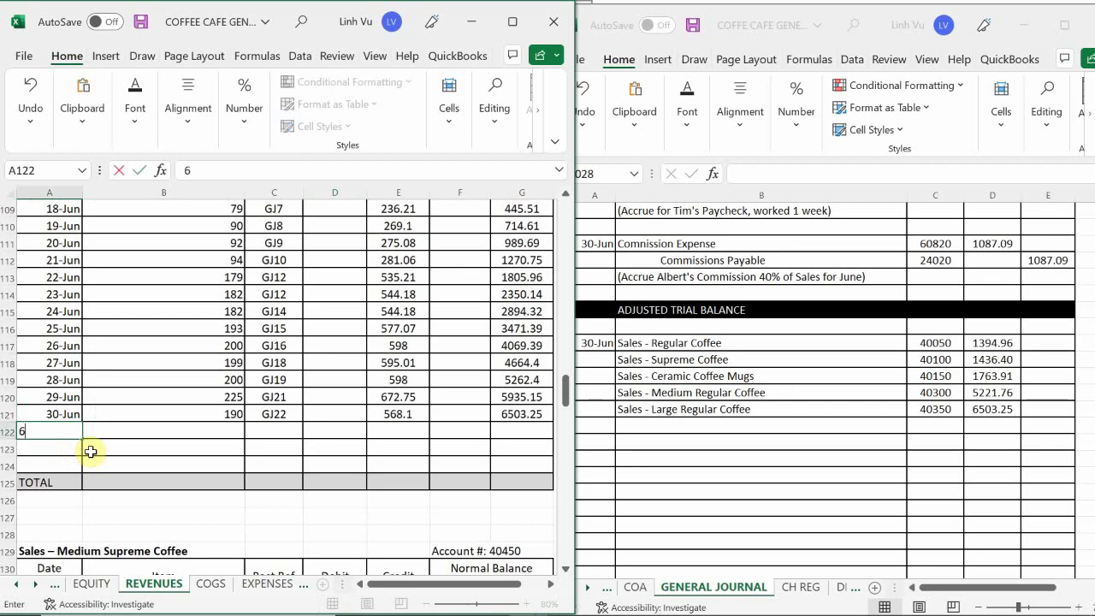
{"action": "type", "text": "/30"}
{"action": "key", "text": "Return"}
{"action": "left_click", "coordinate": [90, 451]}
{"action": "key", "text": "Up"}
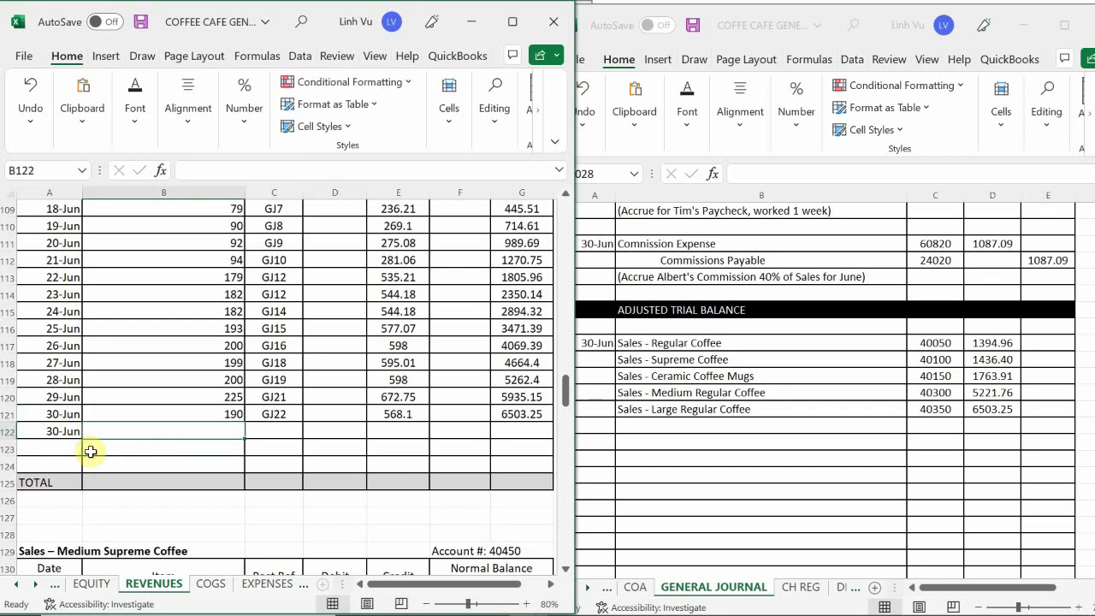
{"action": "type", "text": "C"}
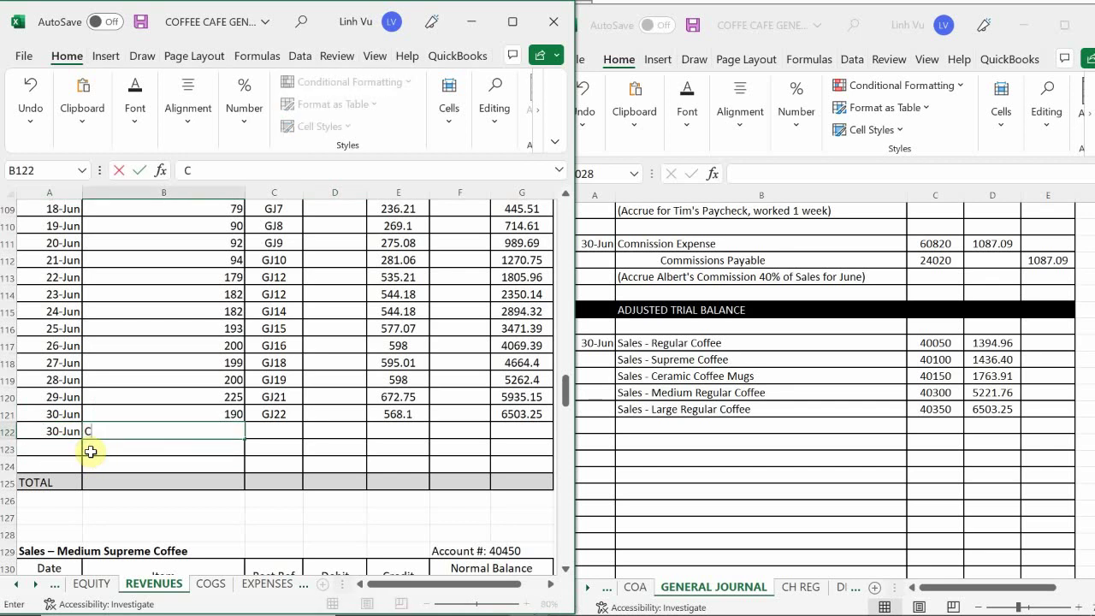
{"action": "type", "text": "LOSE"}
{"action": "key", "text": "Tab"}
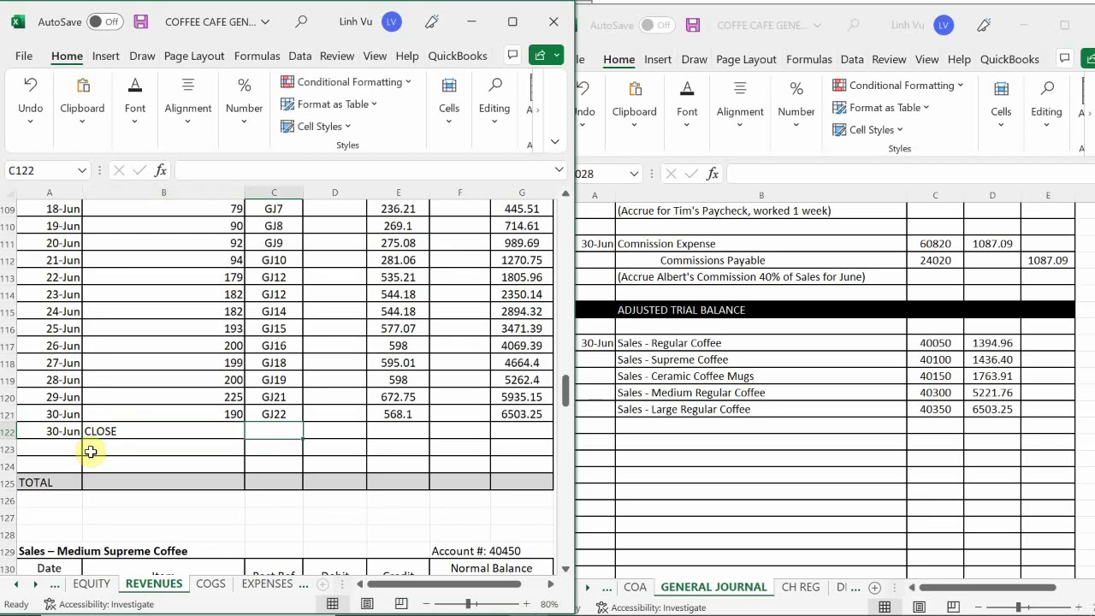
{"action": "type", "text": "GJ"}
{"action": "key", "text": "BackSpace"}
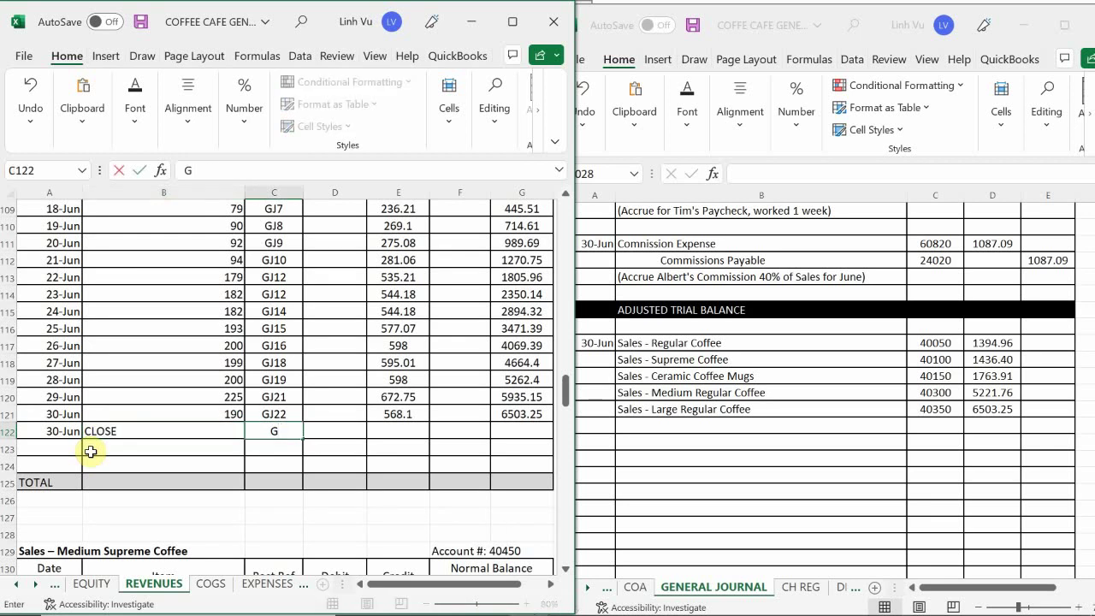
{"action": "type", "text": "J25"}
{"action": "key", "text": "Tab"}
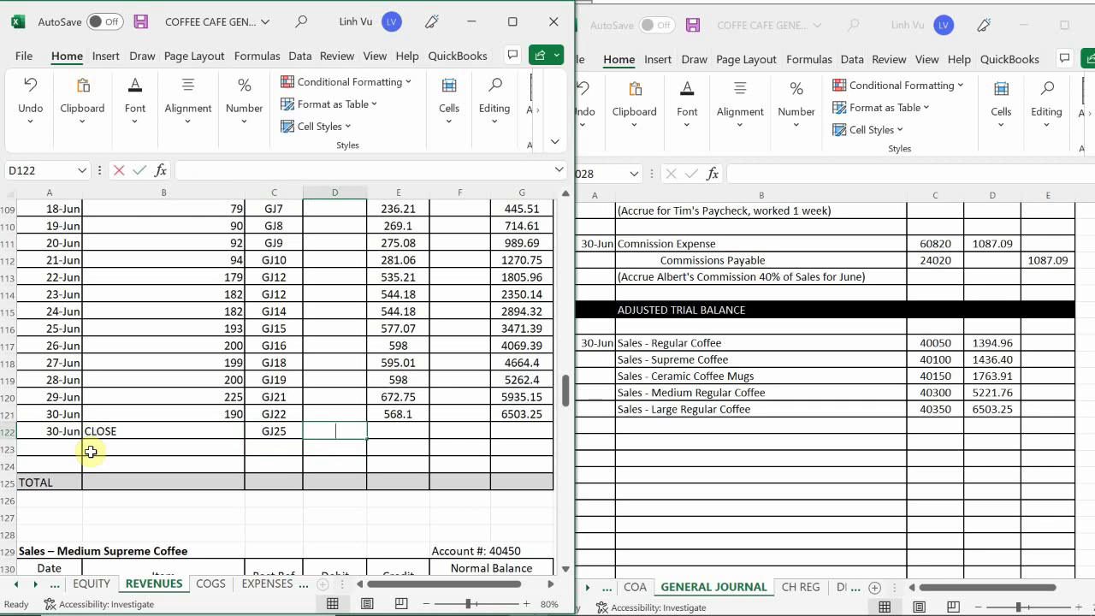
- Enter 6503.25 as the debit in D122 and extend the running credit balance formula from G121 to G122
{"action": "type", "text": "6503.25"}
{"action": "key", "text": "Return"}
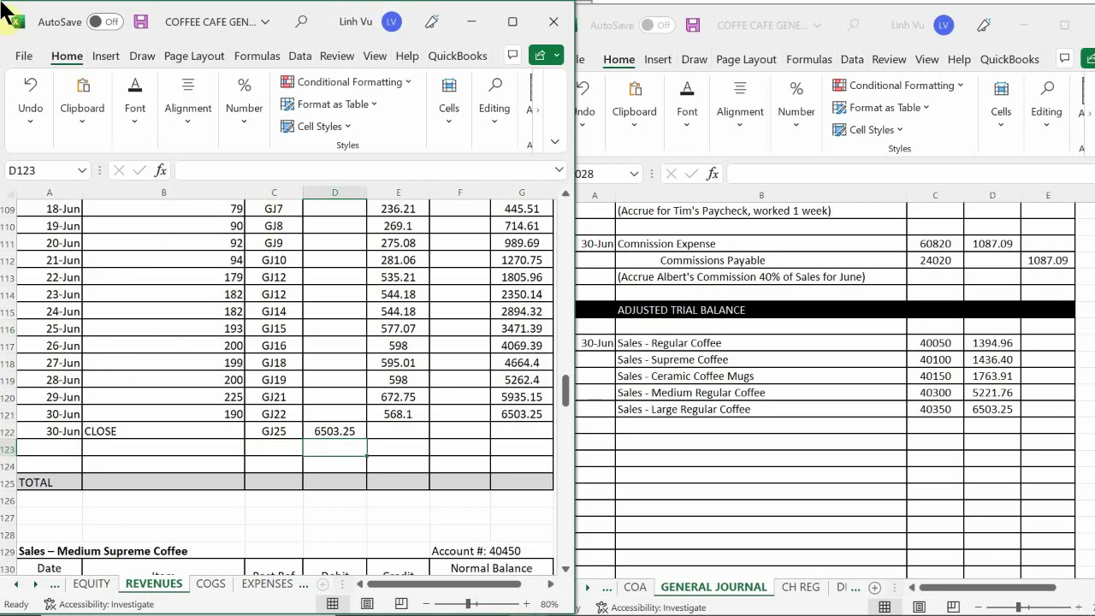
{"action": "left_click", "coordinate": [525, 414]}
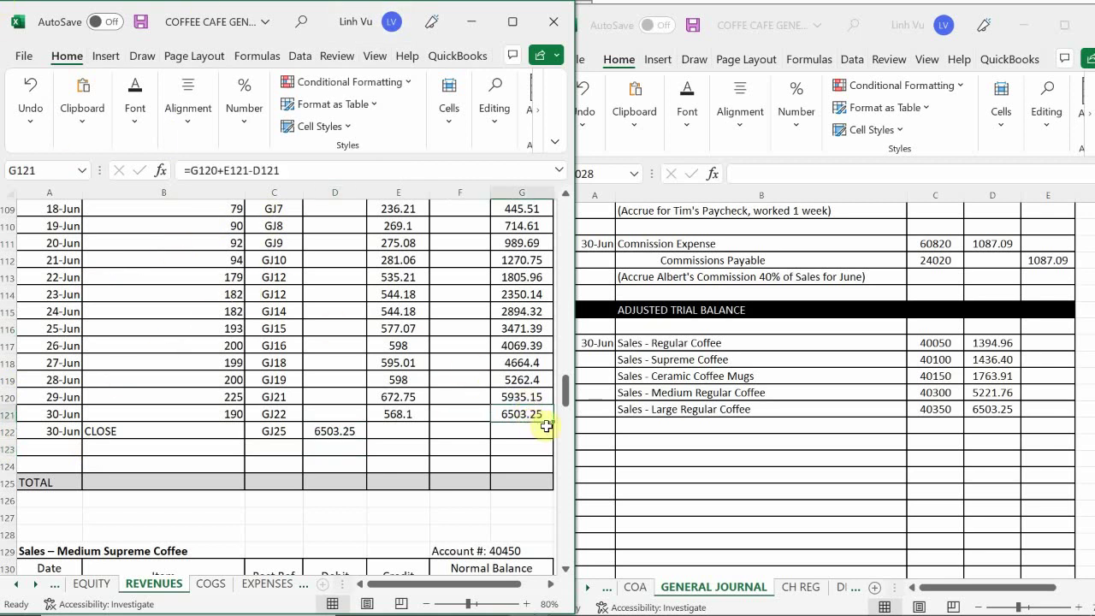
{"action": "left_click_drag", "start_coordinate": [552, 421], "coordinate": [553, 440]}
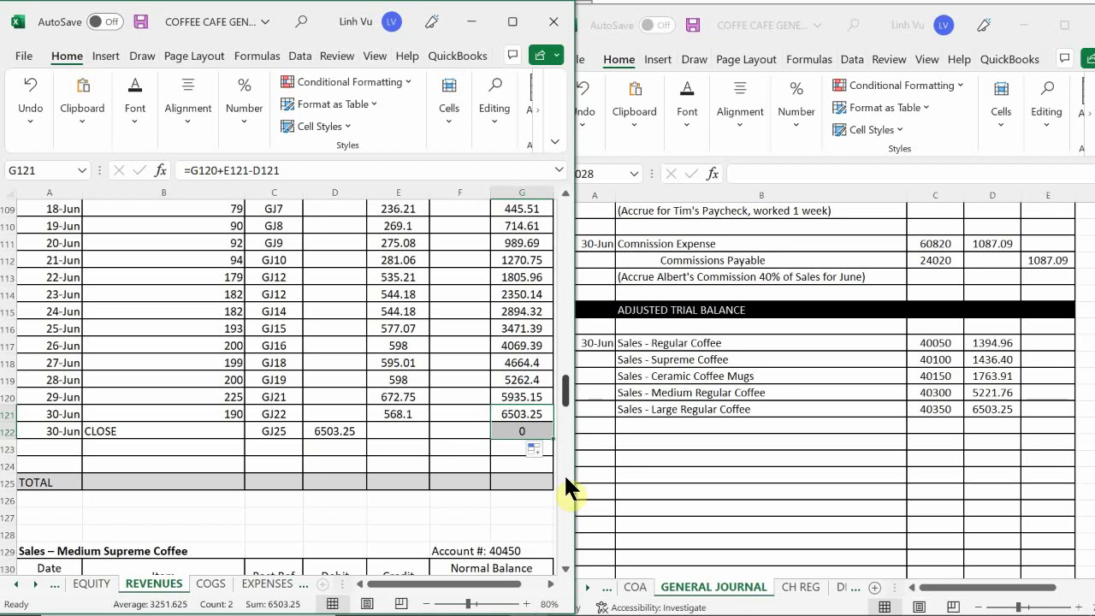
{"action": "left_click", "coordinate": [396, 398]}
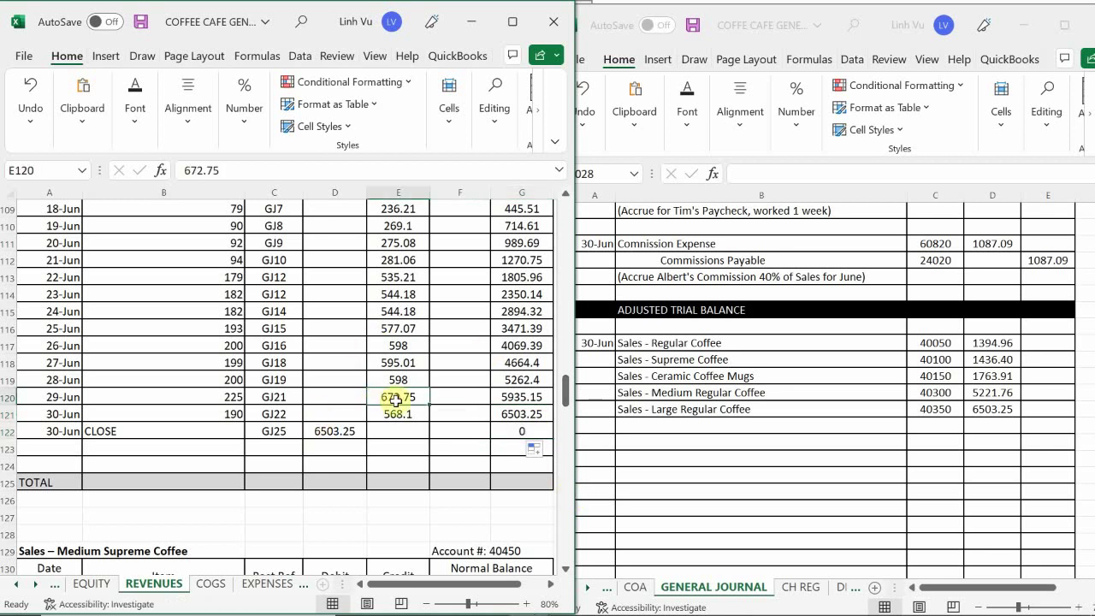
- Fill row 1028 of the general journal with the description "Sales - Medium Supreme Coffee", PR number 40450 and a debit of 6655.77
{"action": "scroll", "coordinate": [471, 420], "scroll_direction": "down", "scroll_amount": 6}
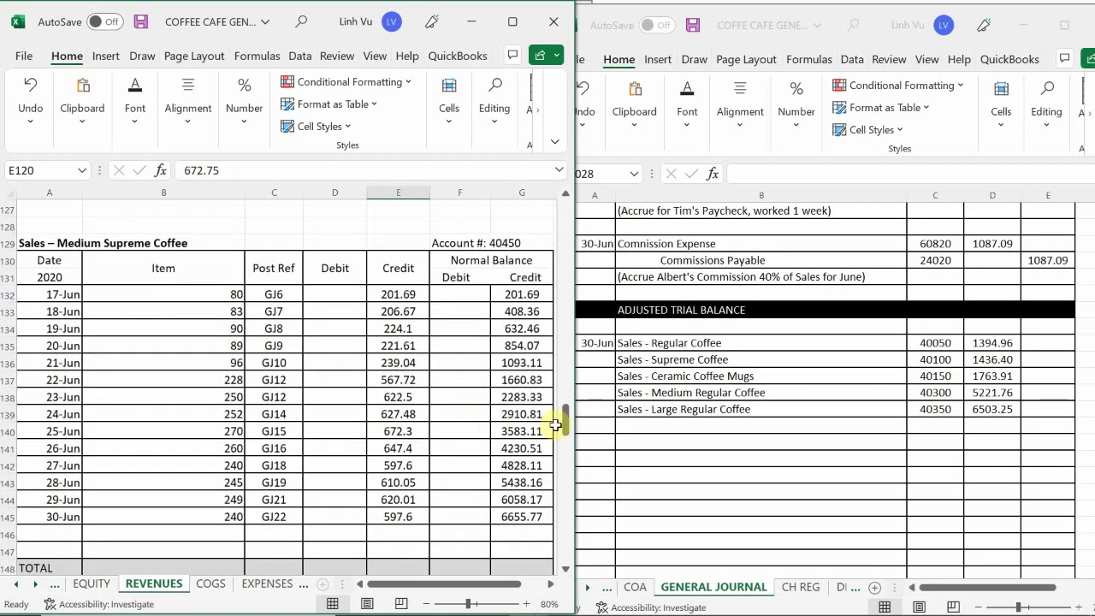
{"action": "left_click", "coordinate": [657, 424]}
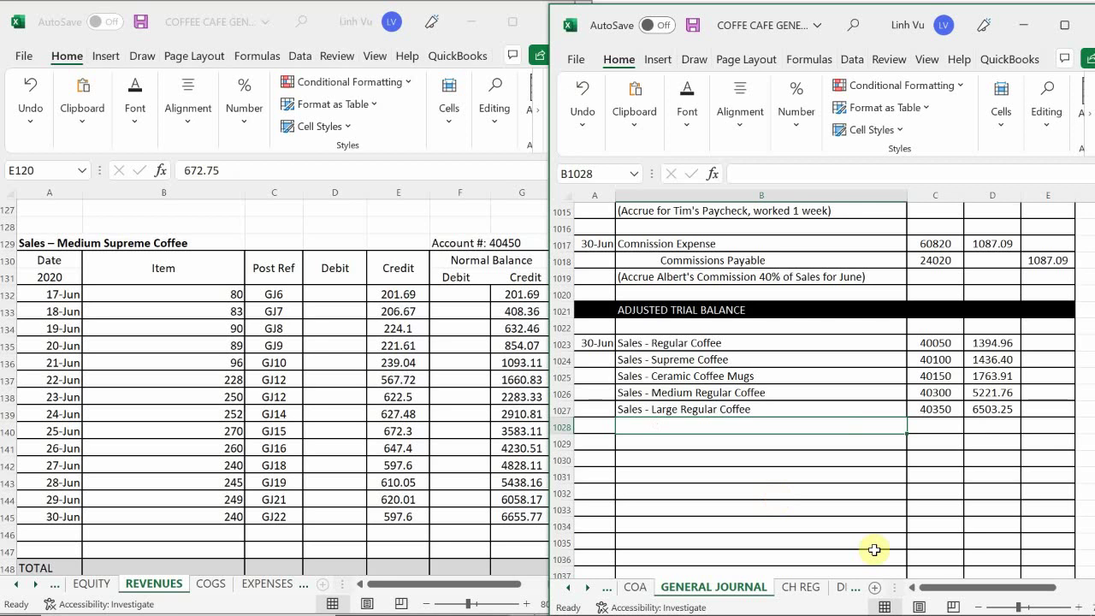
{"action": "type", "text": "Sales - "}
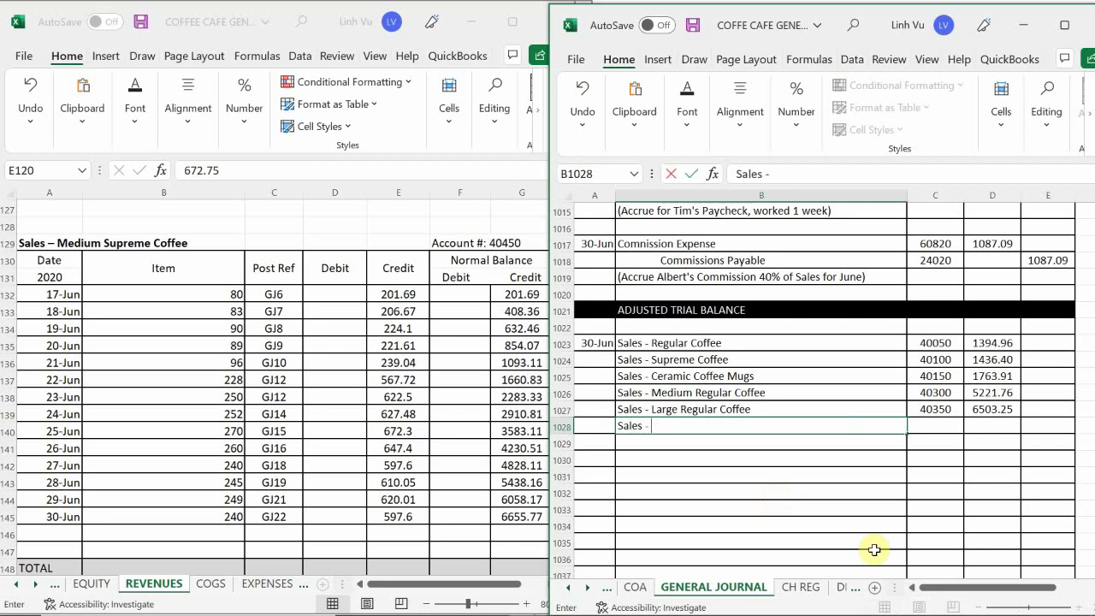
{"action": "type", "text": "Med"}
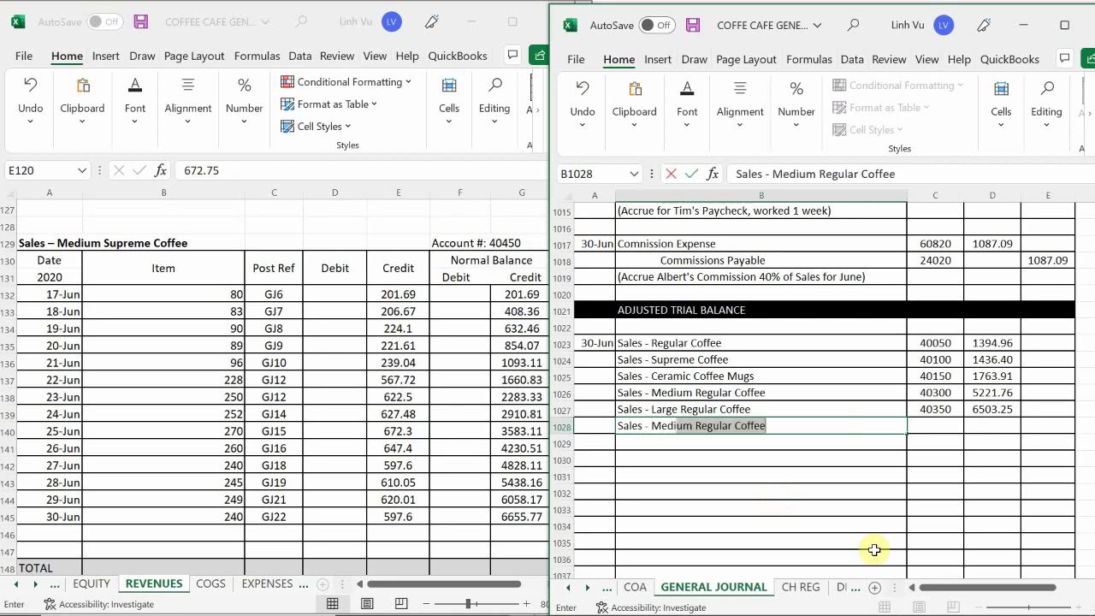
{"action": "type", "text": "ium Sup"}
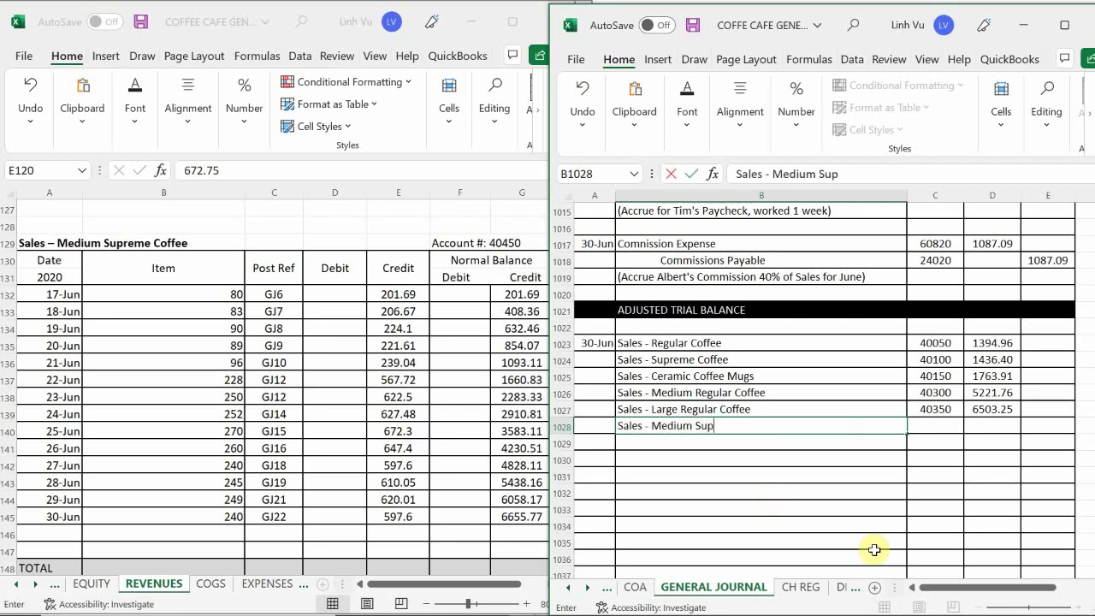
{"action": "type", "text": "reme Ooffee"}
{"action": "key", "text": "Tab"}
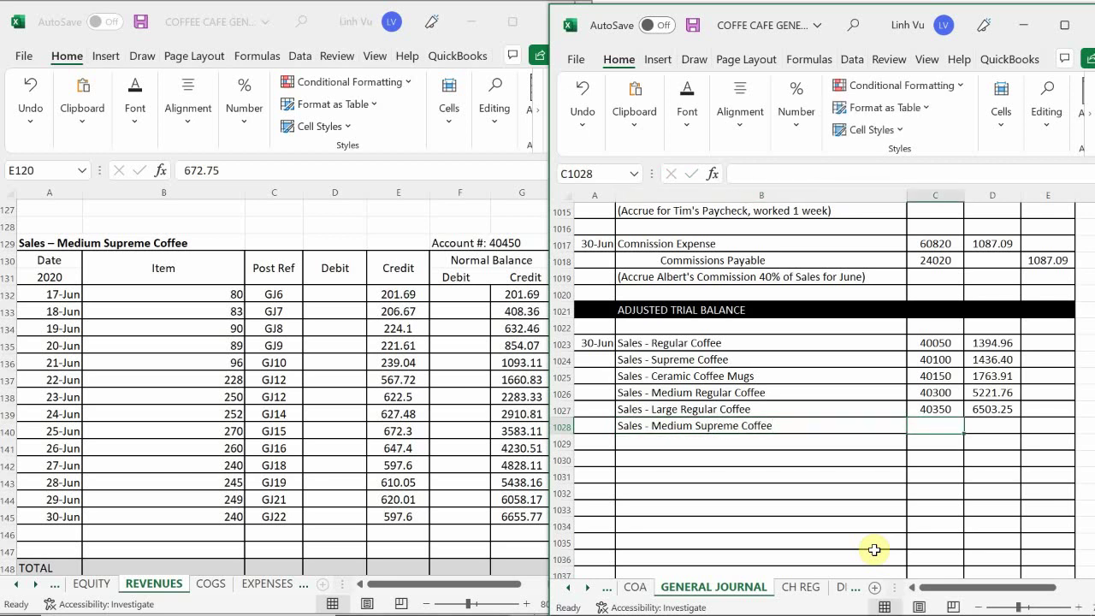
{"action": "type", "text": "40450"}
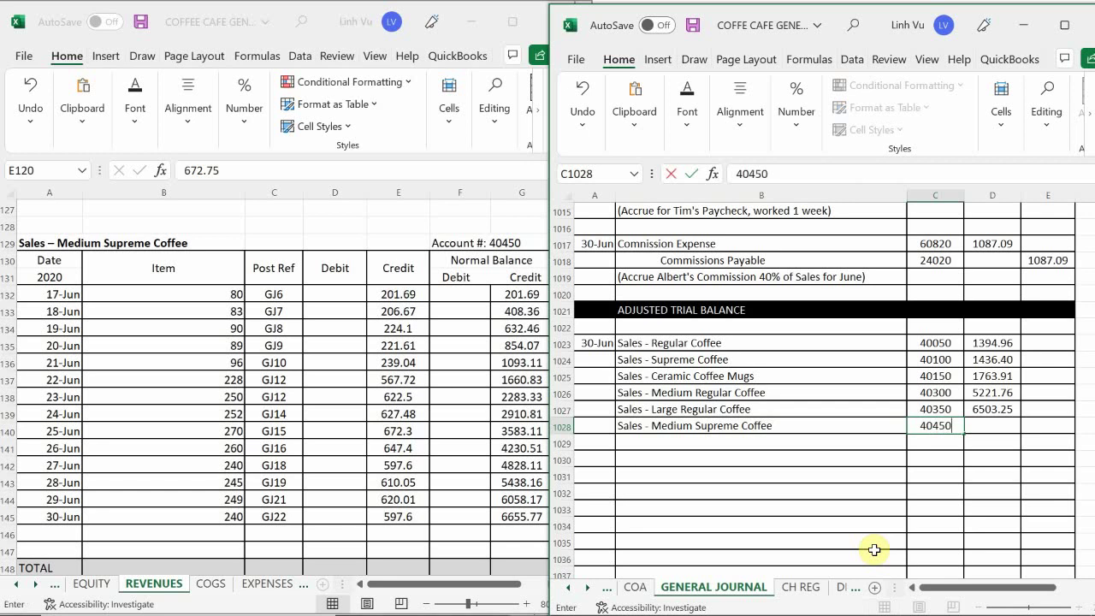
{"action": "key", "text": "Tab"}
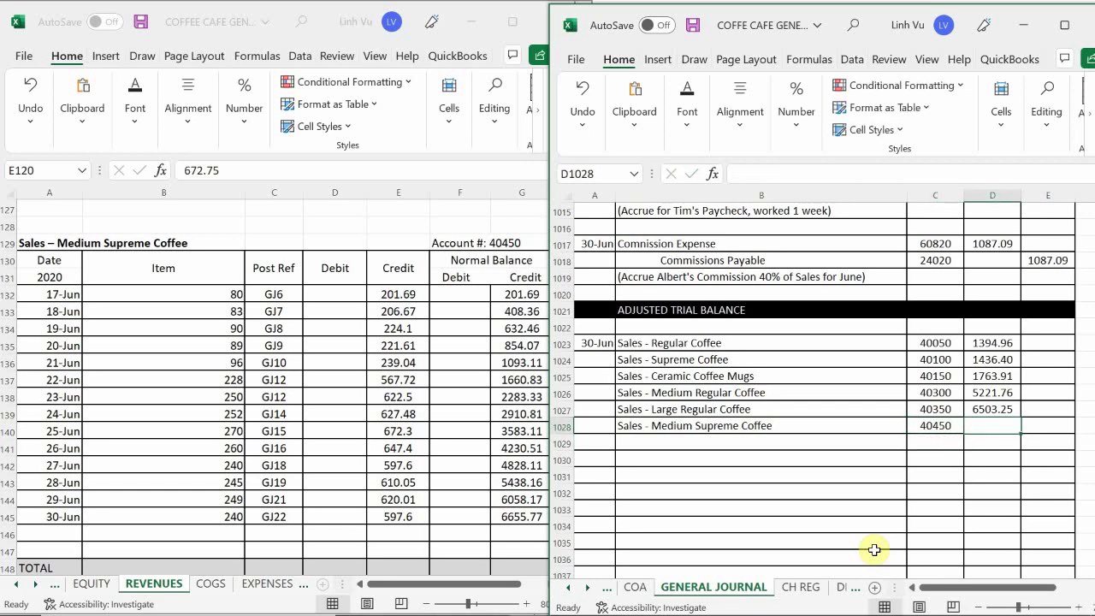
{"action": "type", "text": "6655"}
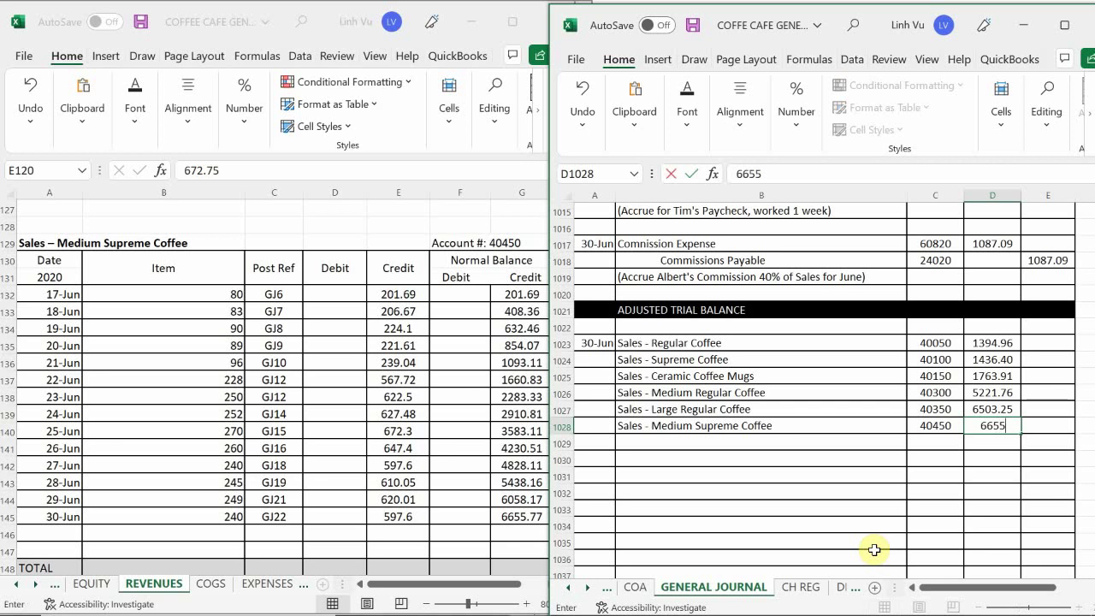
{"action": "type", "text": ".77"}
{"action": "key", "text": "Return"}
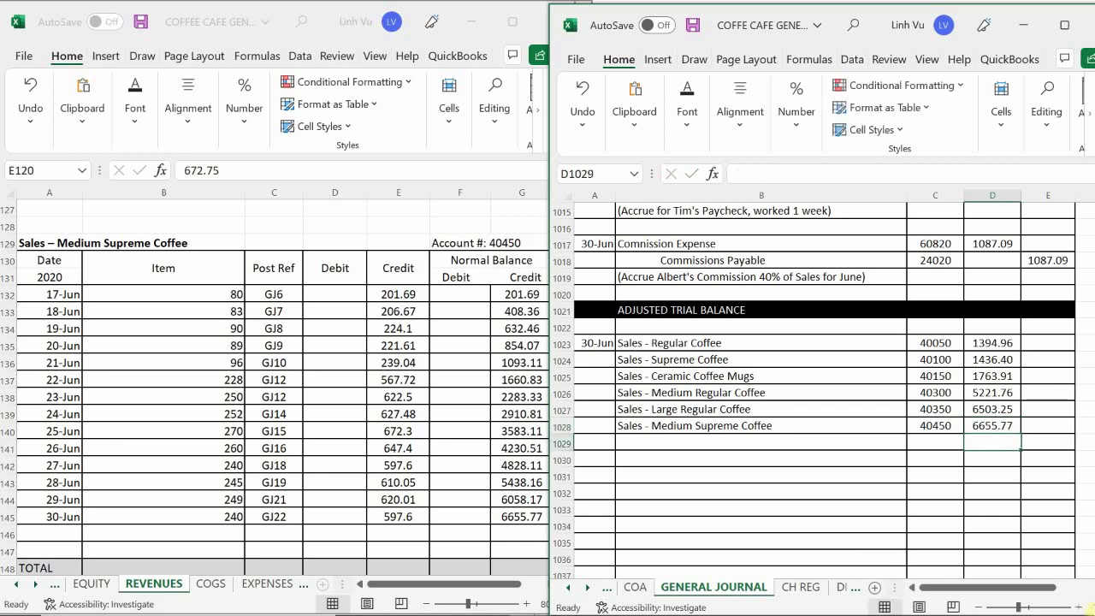
- Add a closing line on row 146 of the Sales – Medium Supreme Coffee ledger account with date 6/30, item CLOSE and post reference GJ25
{"action": "left_click", "coordinate": [49, 532]}
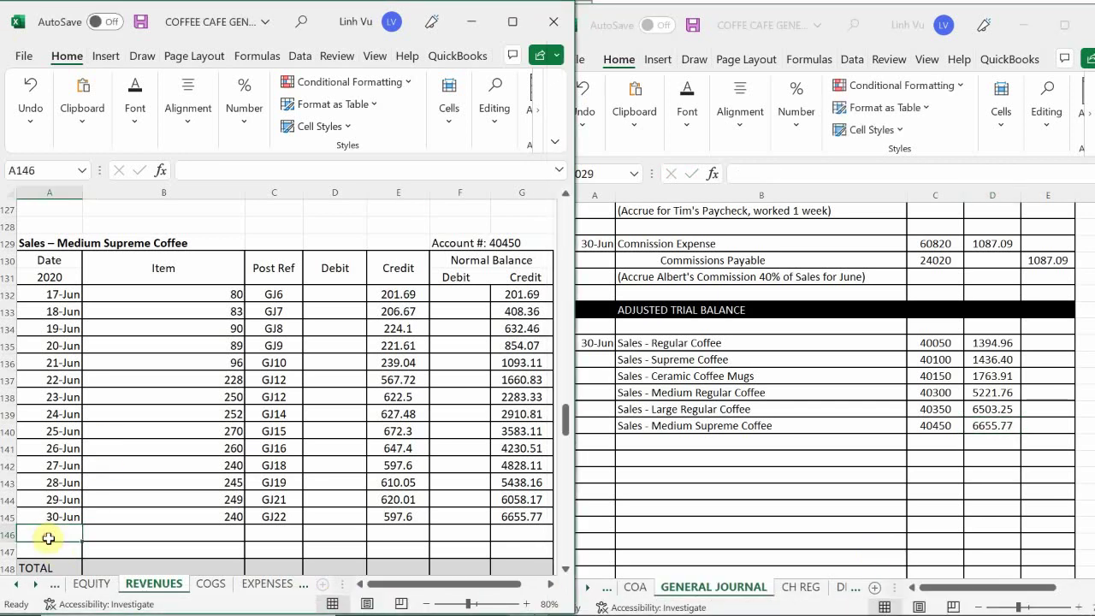
{"action": "type", "text": "6/30"}
{"action": "key", "text": "Tab"}
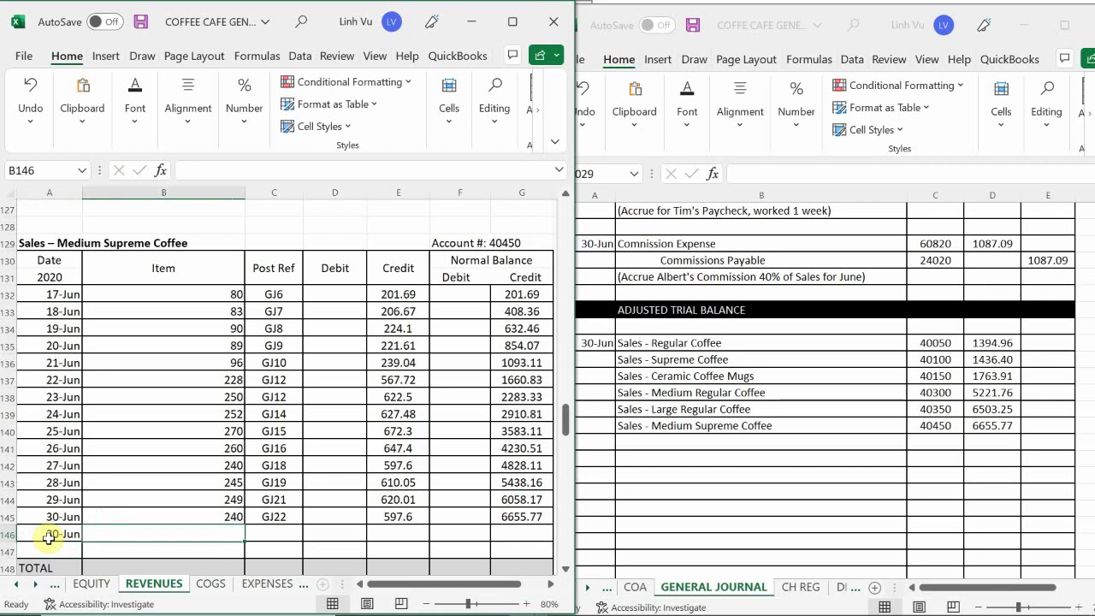
{"action": "type", "text": "CL"}
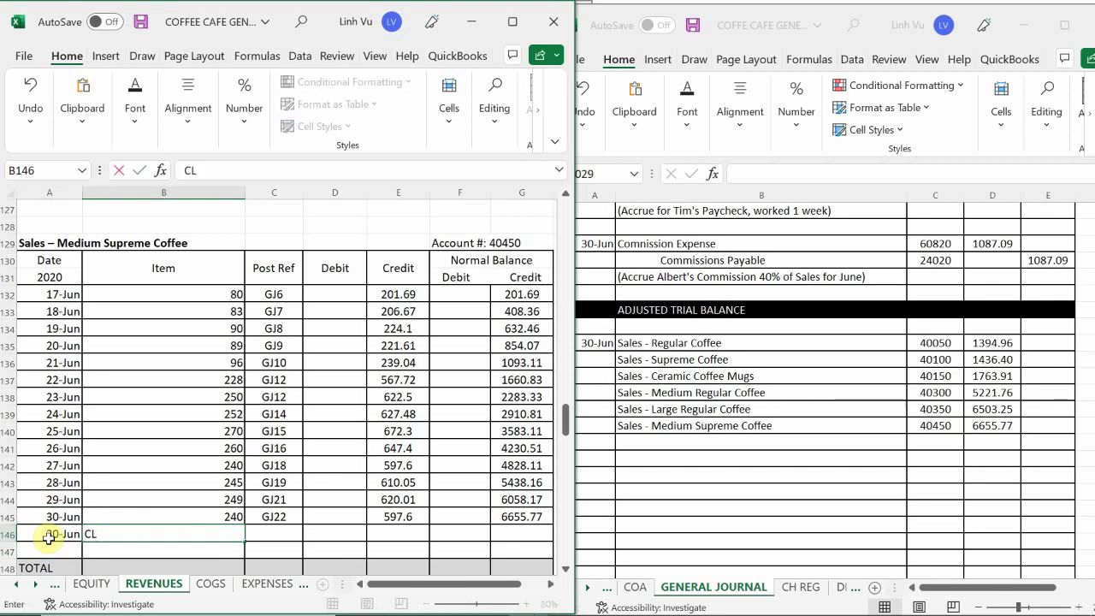
{"action": "type", "text": "OSE"}
{"action": "key", "text": "Tab"}
{"action": "type", "text": "G"}
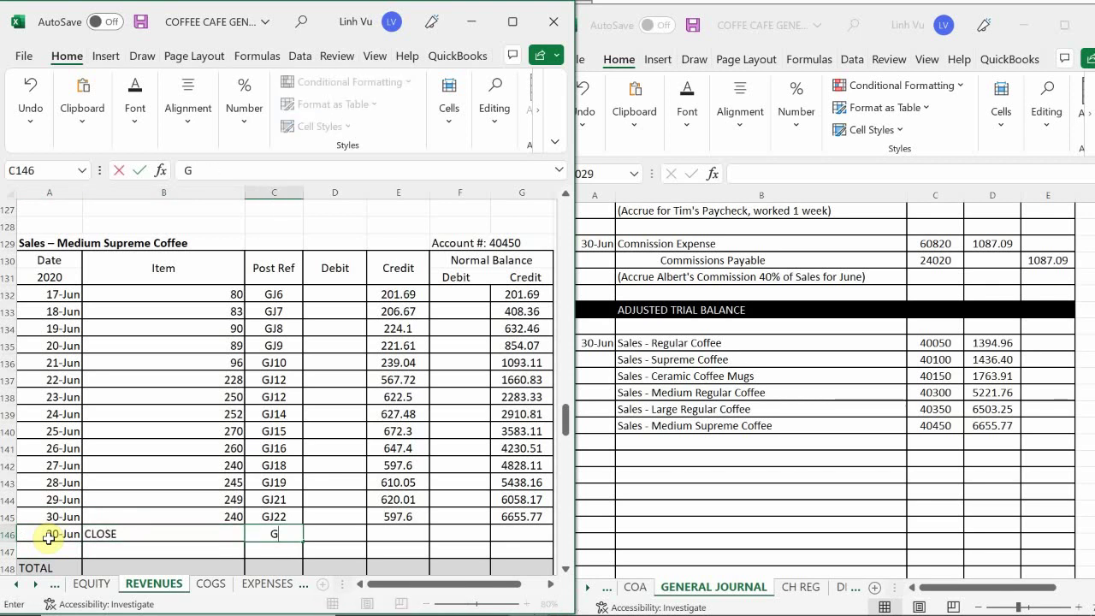
{"action": "type", "text": "J25"}
{"action": "key", "text": "Tab"}
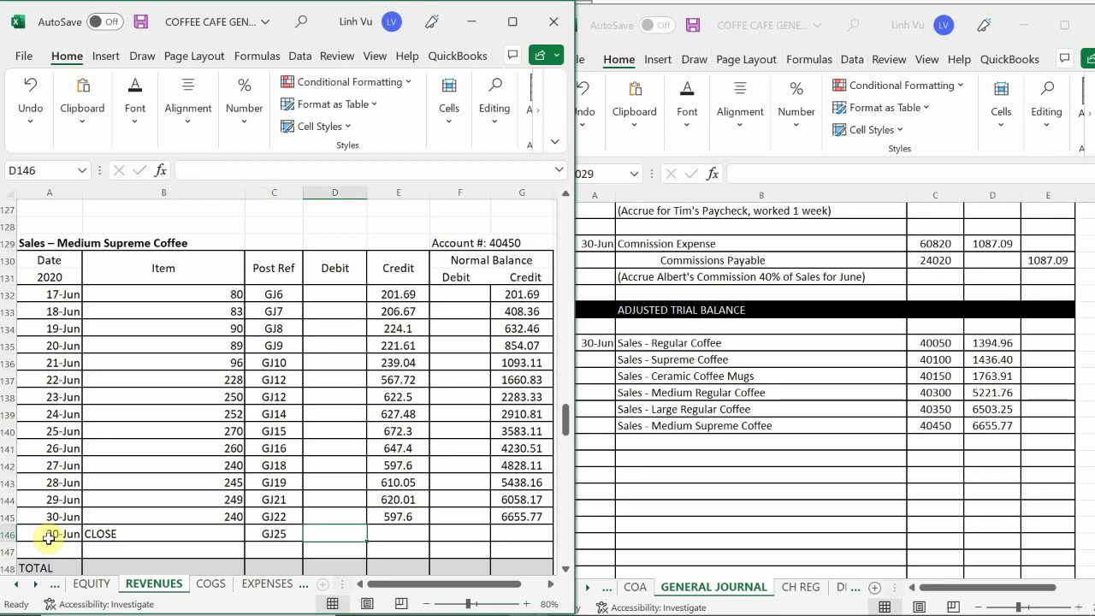
- Enter 6655.77 as the debit in D146 and extend the running credit balance formula from G145 to G146
{"action": "type", "text": "6655.77"}
{"action": "key", "text": "Return"}
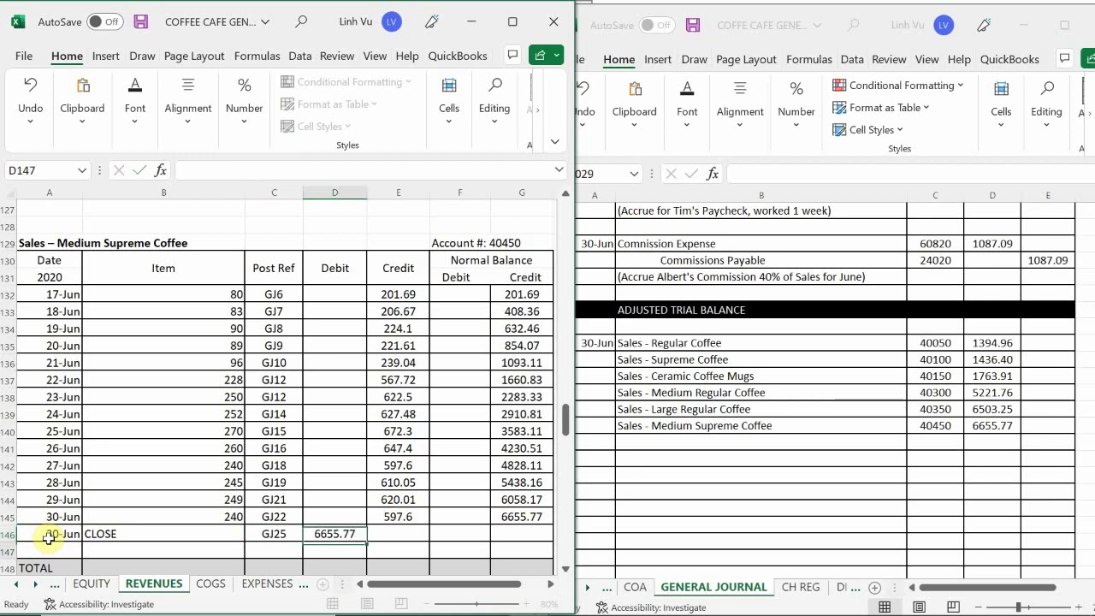
{"action": "left_click", "coordinate": [528, 516]}
{"action": "left_click_drag", "start_coordinate": [548, 526], "coordinate": [547, 552]}
{"action": "key", "text": "ctrl+z"}
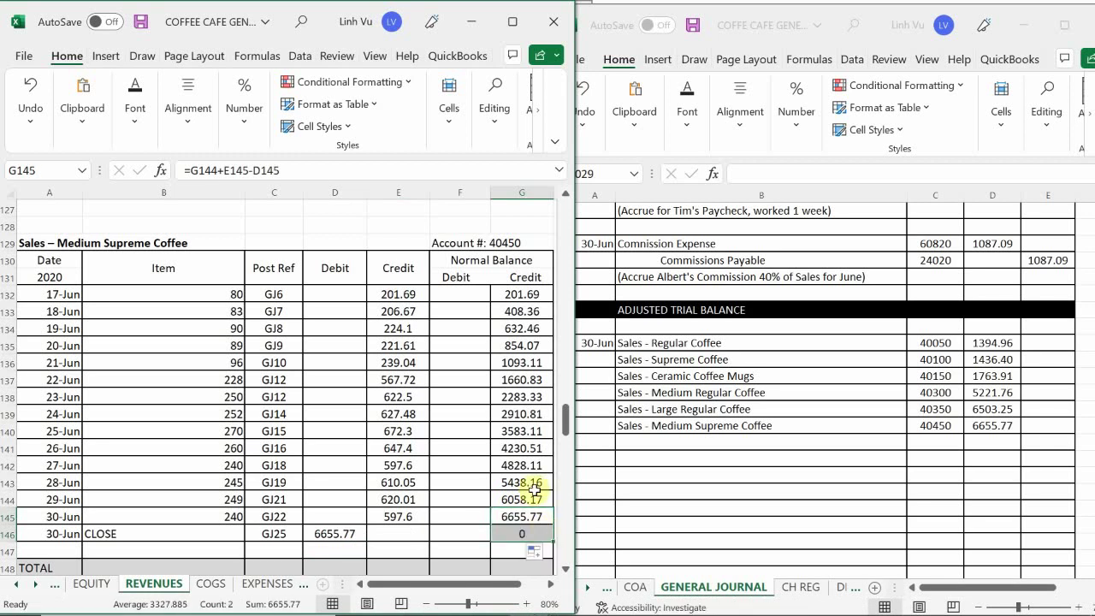
{"action": "left_click", "coordinate": [531, 482]}
- Enter the description "Sales - Large Supreme Coffee" and PR number 40500 on row 1029 of the general journal
{"action": "scroll", "coordinate": [530, 482], "scroll_direction": "down", "scroll_amount": 1}
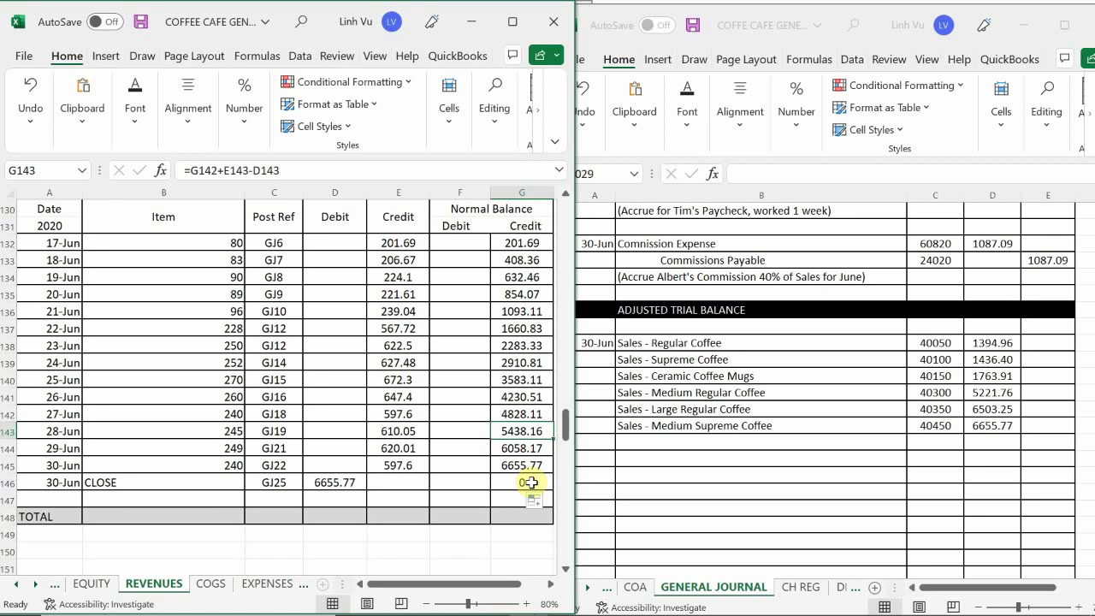
{"action": "scroll", "coordinate": [531, 483], "scroll_direction": "down", "scroll_amount": 7}
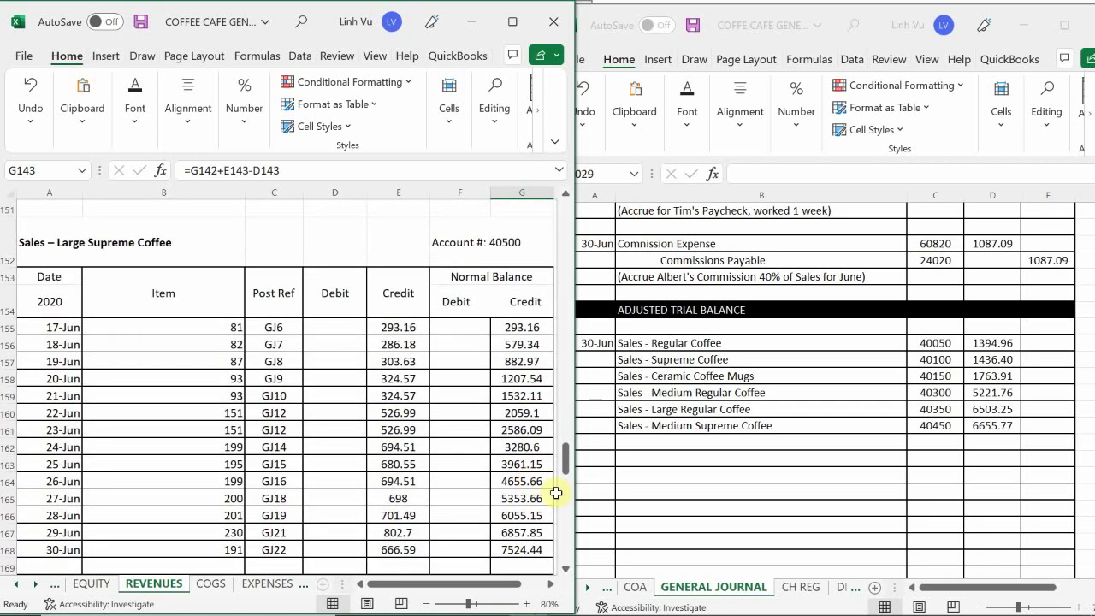
{"action": "left_click", "coordinate": [660, 441]}
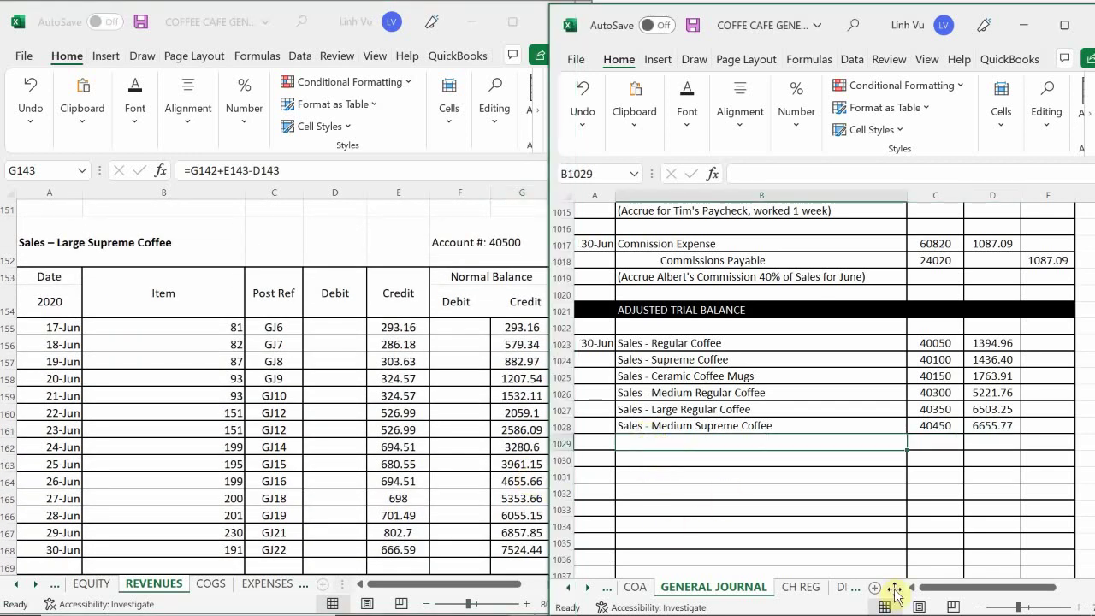
{"action": "type", "text": "Sales "}
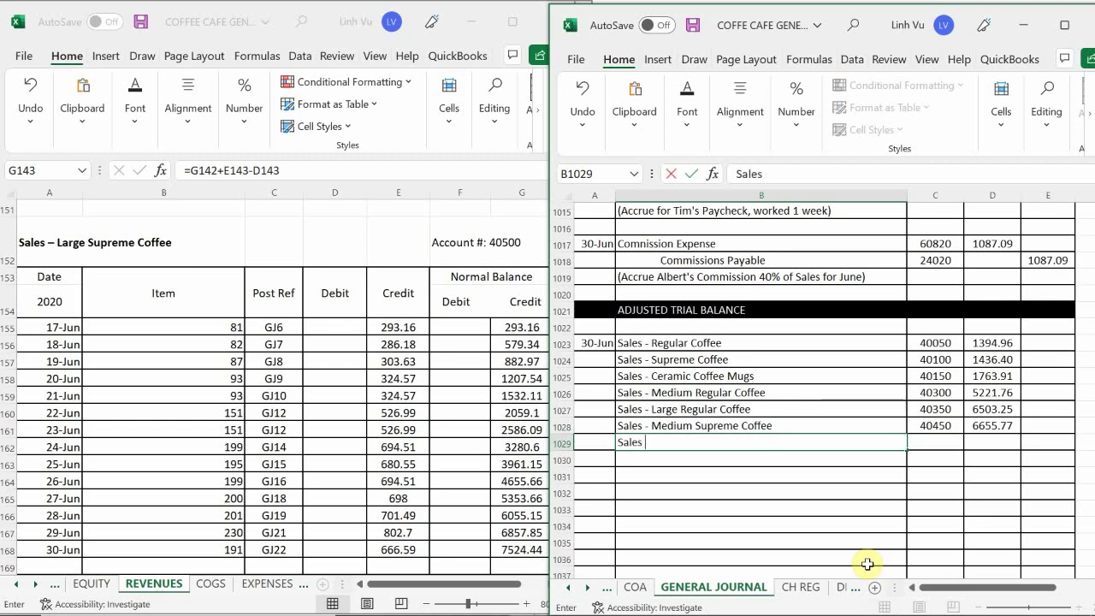
{"action": "type", "text": "- Large S"}
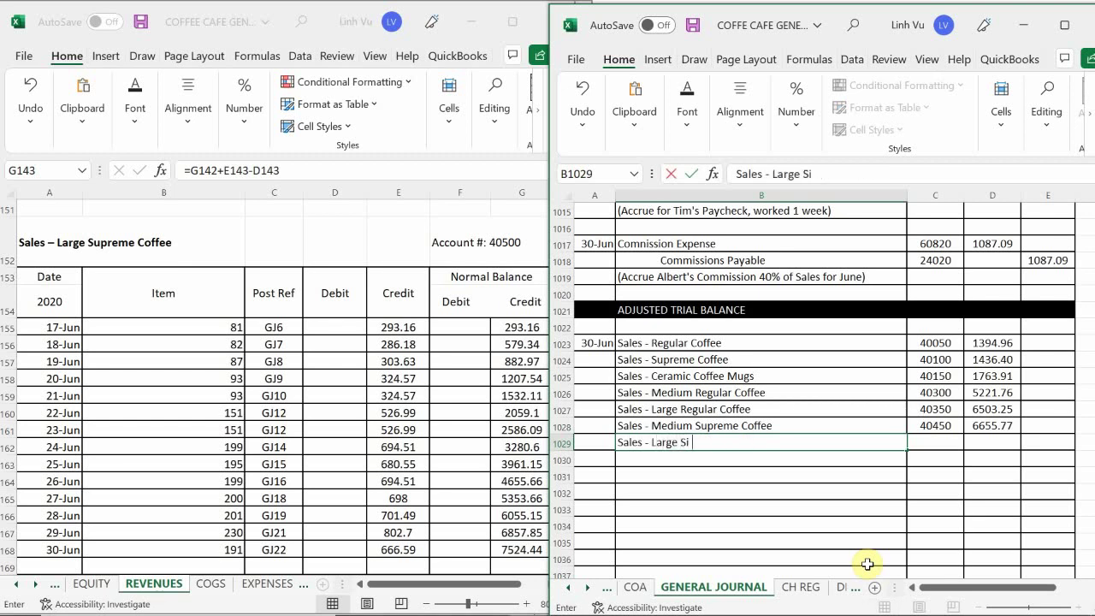
{"action": "type", "text": "upreme Coffee"}
{"action": "key", "text": "Tab"}
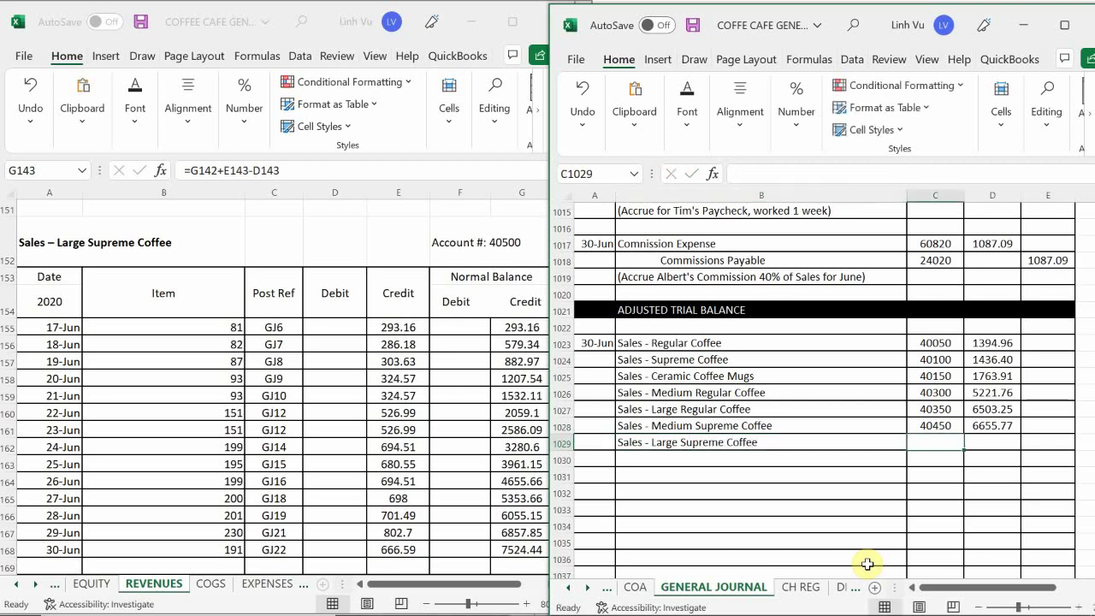
{"action": "type", "text": "40500"}
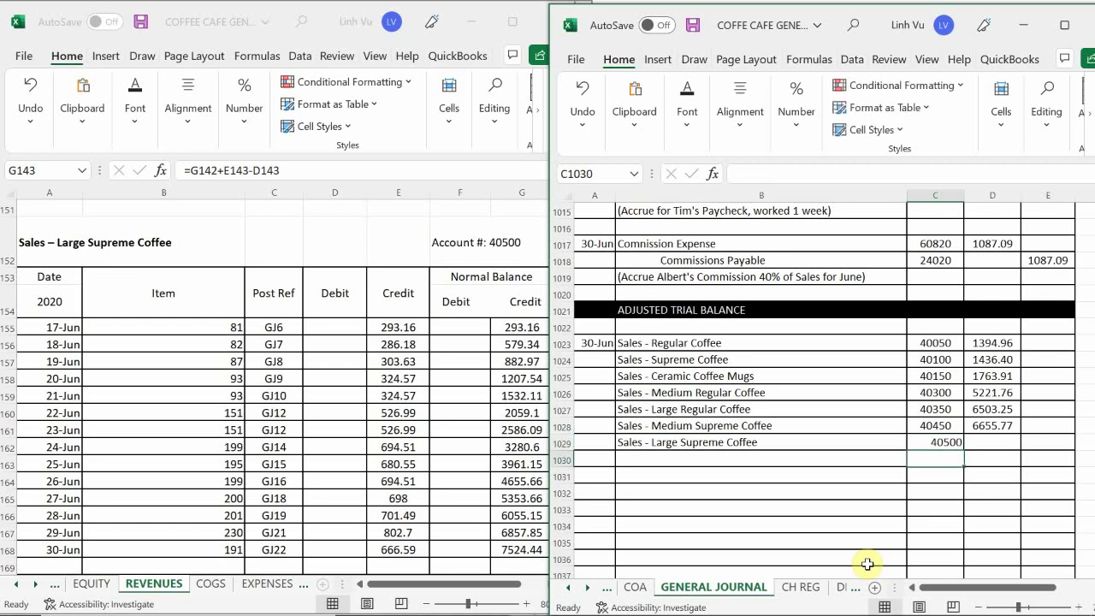
{"action": "key", "text": "Tab"}
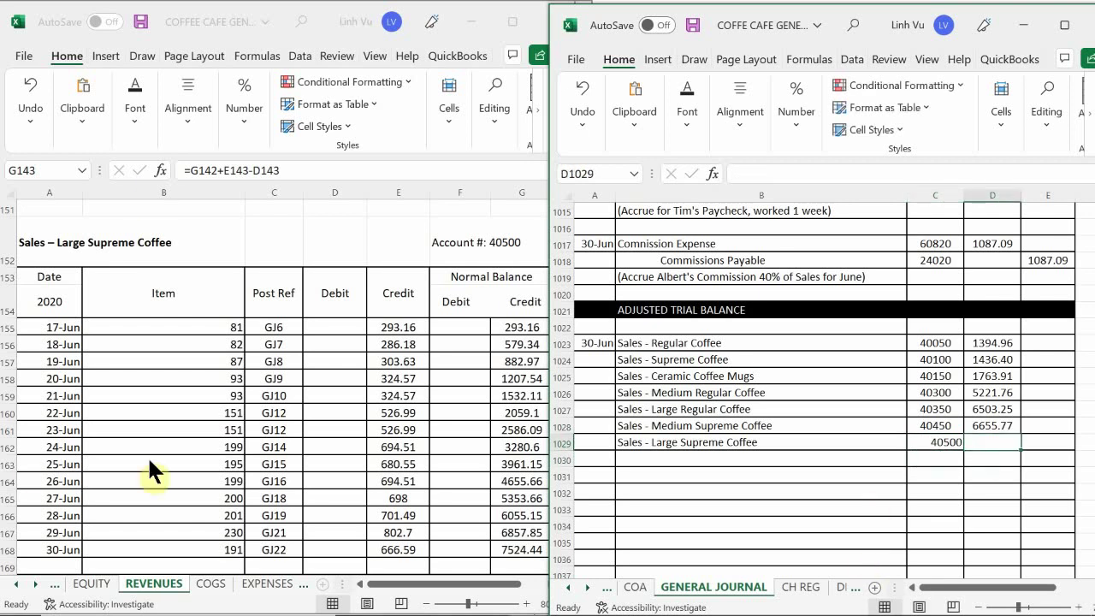
- Enter the Large Supreme Coffee account's closing balance of 7524.44 as the debit in D1029 of the general journal
{"action": "left_click", "coordinate": [274, 406]}
{"action": "scroll", "coordinate": [274, 393], "scroll_direction": "down", "scroll_amount": 2}
{"action": "scroll", "coordinate": [274, 394], "scroll_direction": "down", "scroll_amount": 1}
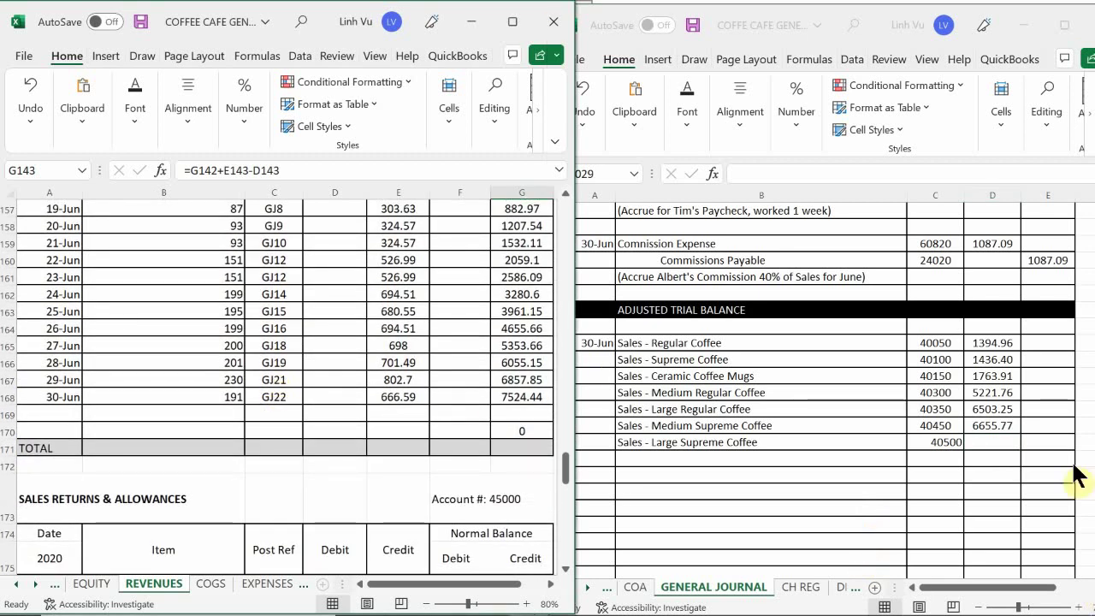
{"action": "left_click", "coordinate": [988, 439]}
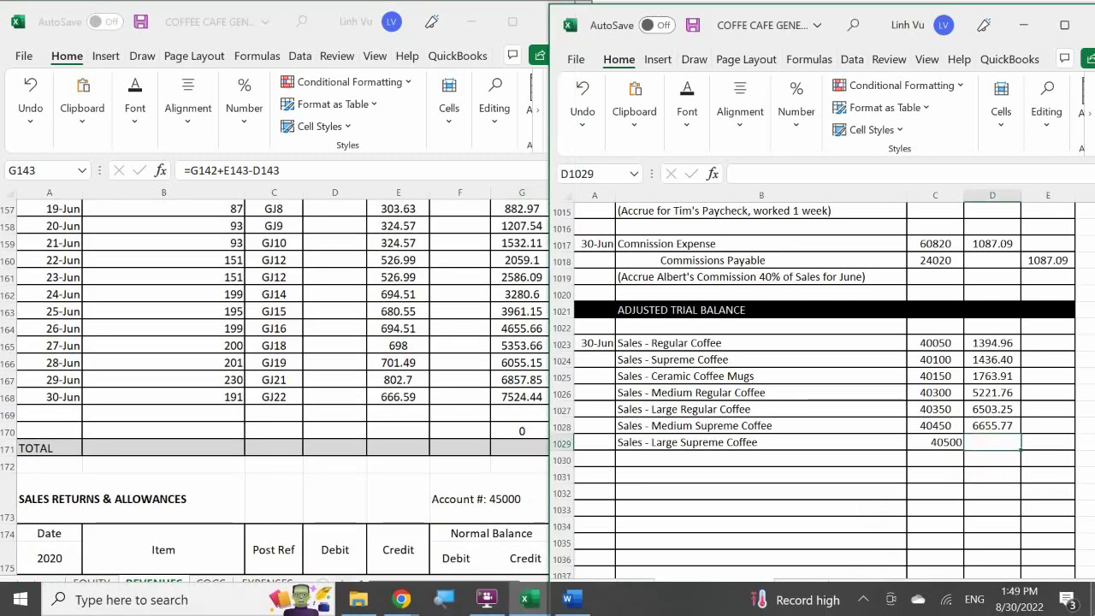
{"action": "type", "text": "7524"}
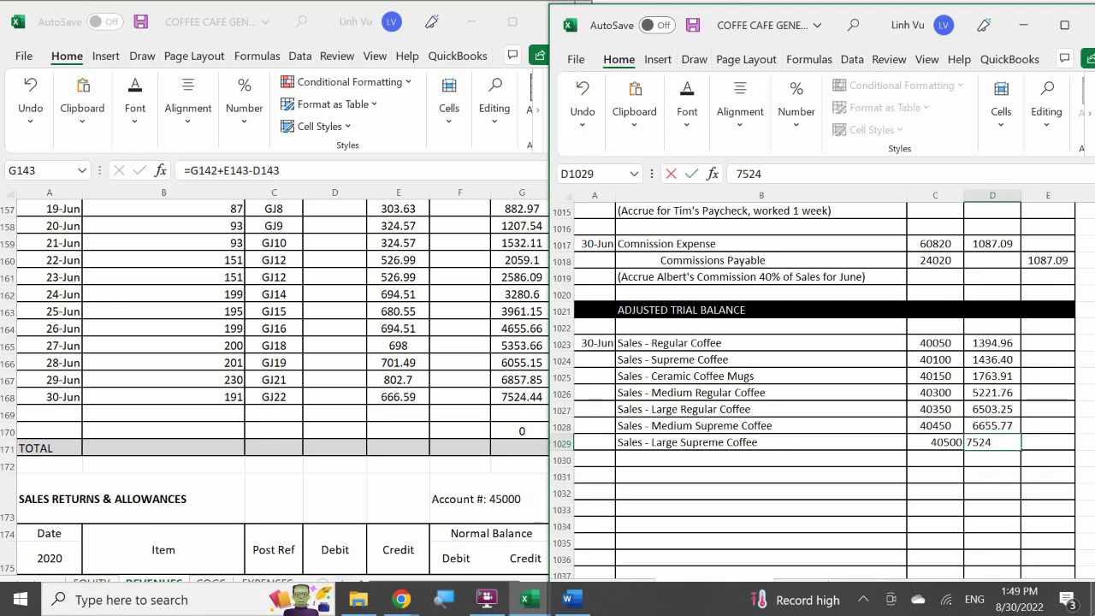
{"action": "type", "text": ".44"}
{"action": "key", "text": "Return"}
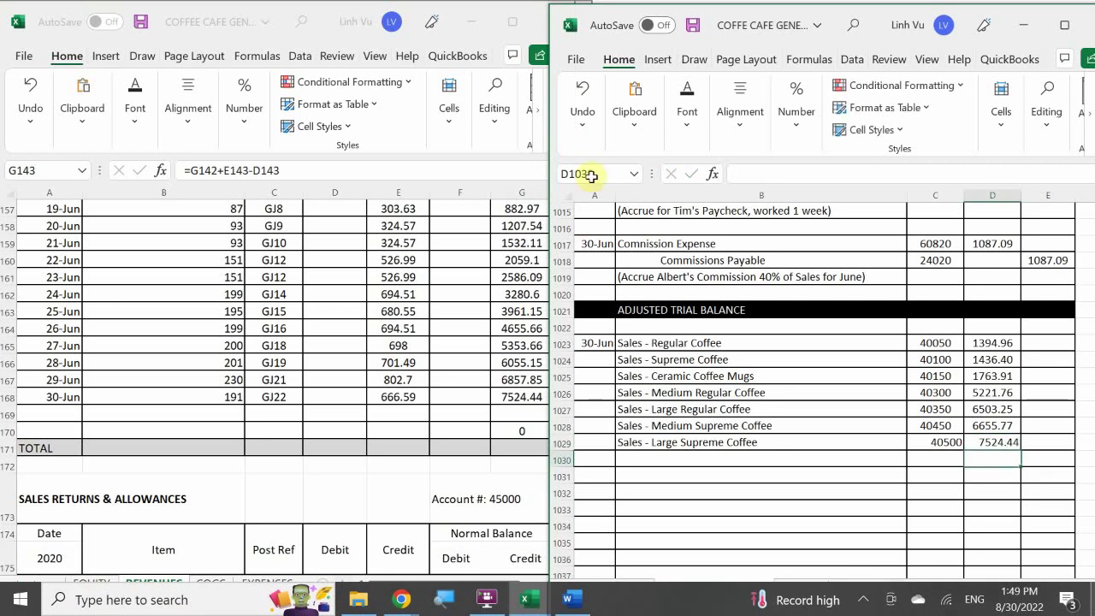
- Add a closing line on row 169 of the Sales – Large Supreme Coffee ledger account with date 6/30, item CLOSE and post reference GJ25
{"action": "left_click", "coordinate": [55, 414]}
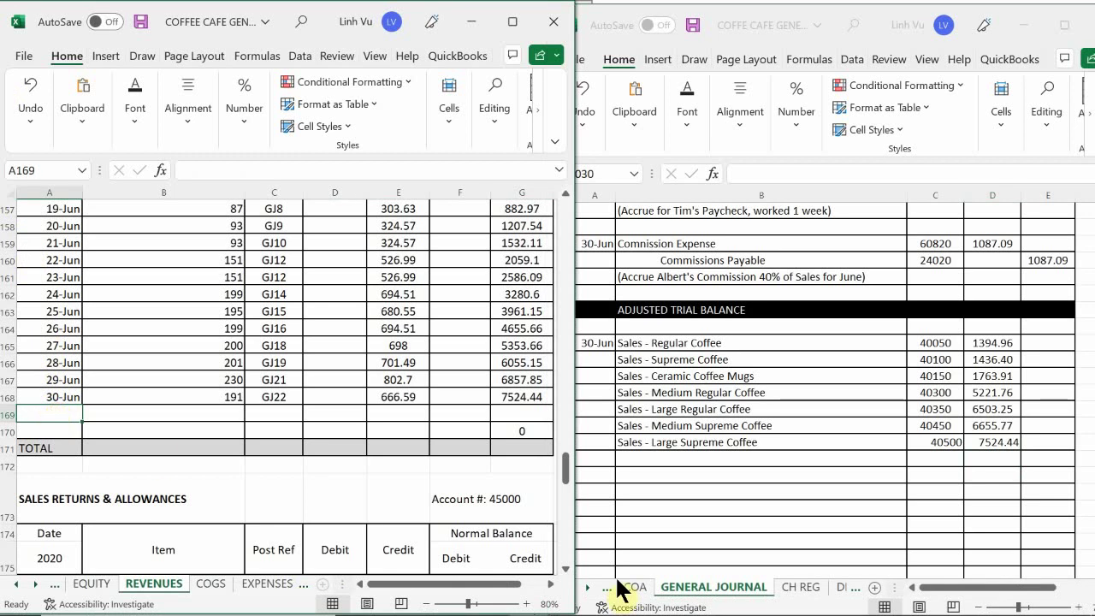
{"action": "type", "text": "6/30"}
{"action": "key", "text": "Tab"}
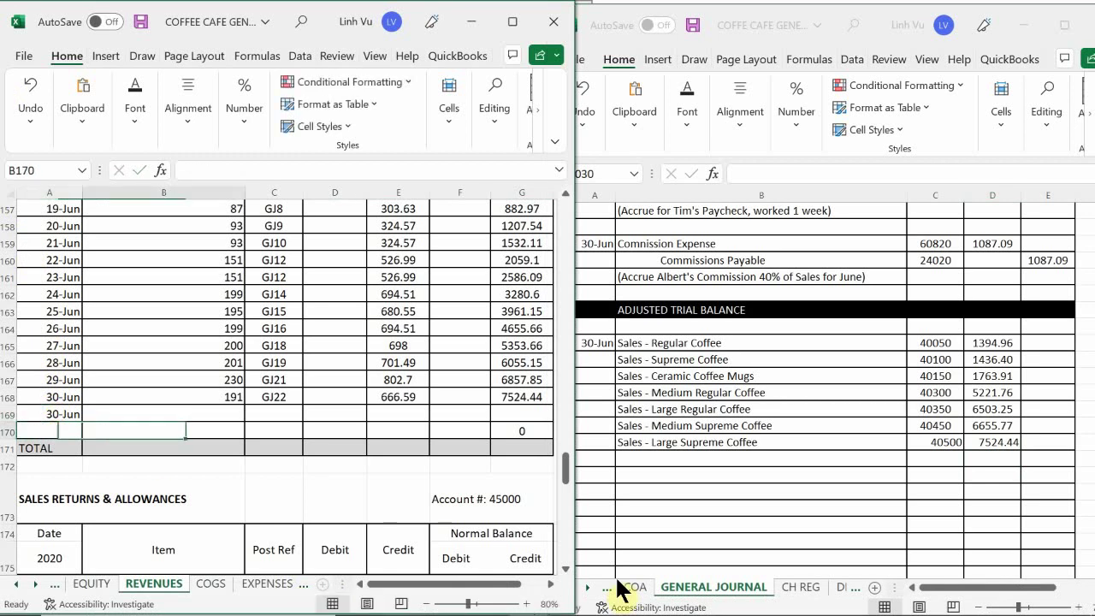
{"action": "type", "text": "CLOSE"}
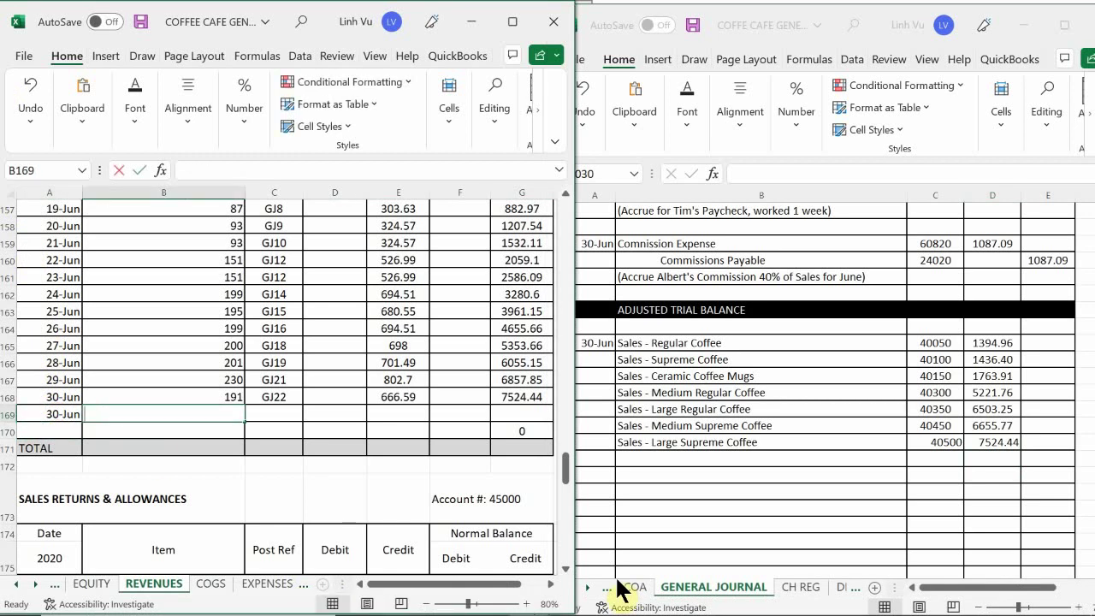
{"action": "key", "text": "Tab"}
{"action": "type", "text": "GK"}
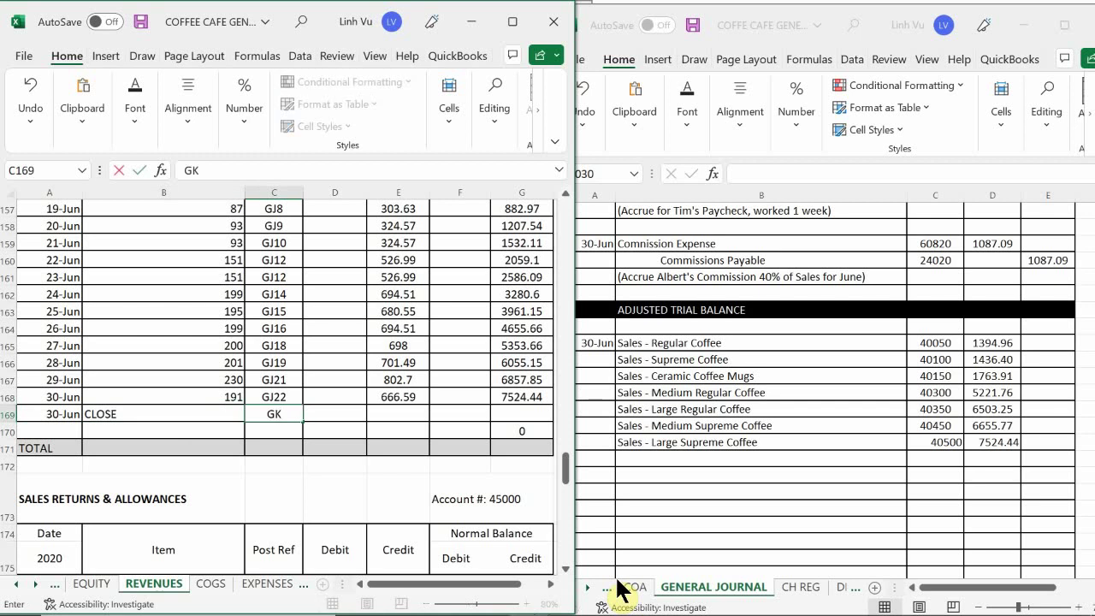
{"action": "key", "text": "BackSpace"}
{"action": "type", "text": "J25"}
{"action": "key", "text": "Tab"}
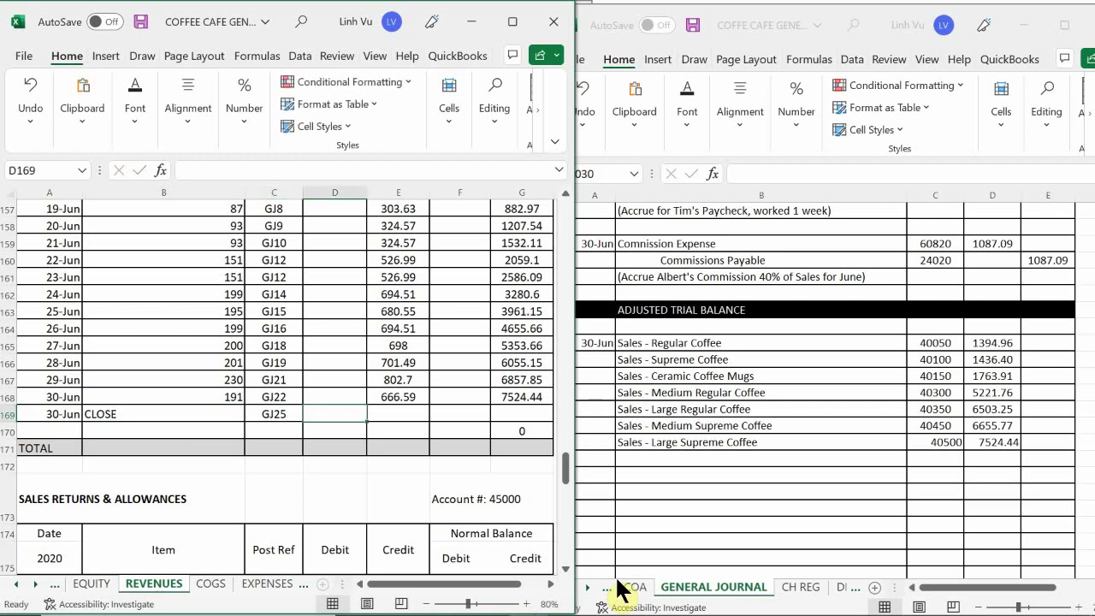
- Enter 7524.44 as the debit in D169 and extend the running credit balance formula from G168 to G169
{"action": "type", "text": "752"}
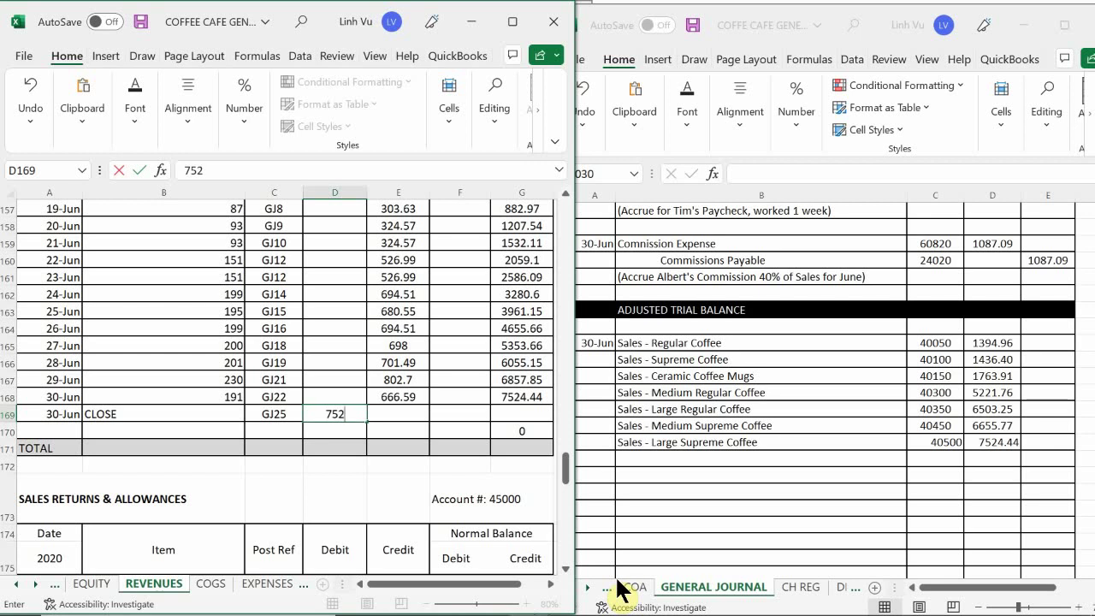
{"action": "type", "text": "4.44"}
{"action": "key", "text": "Return"}
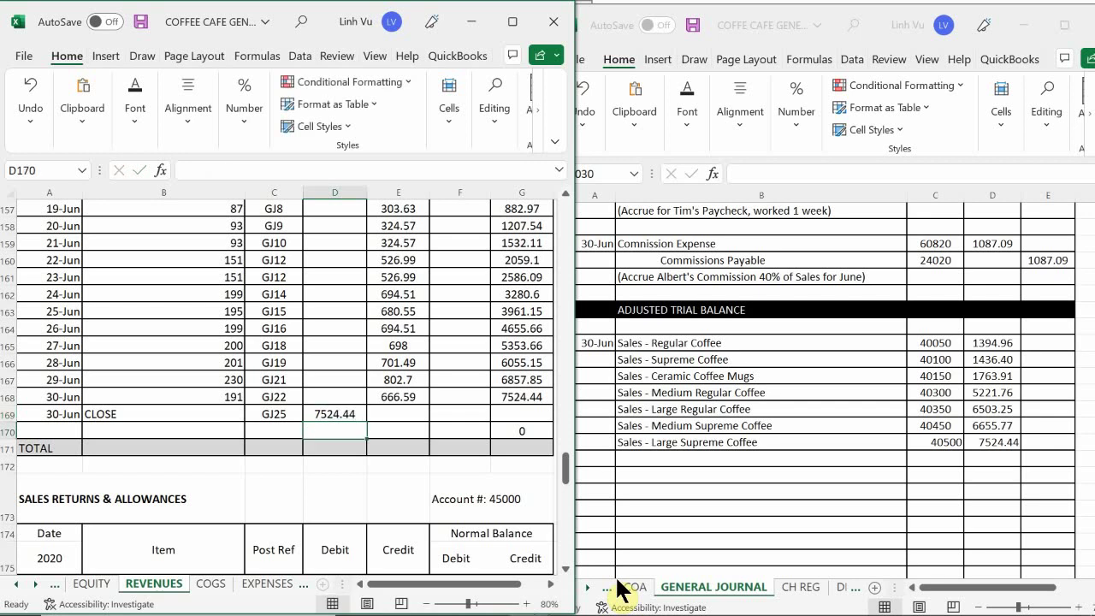
{"action": "left_click", "coordinate": [514, 399]}
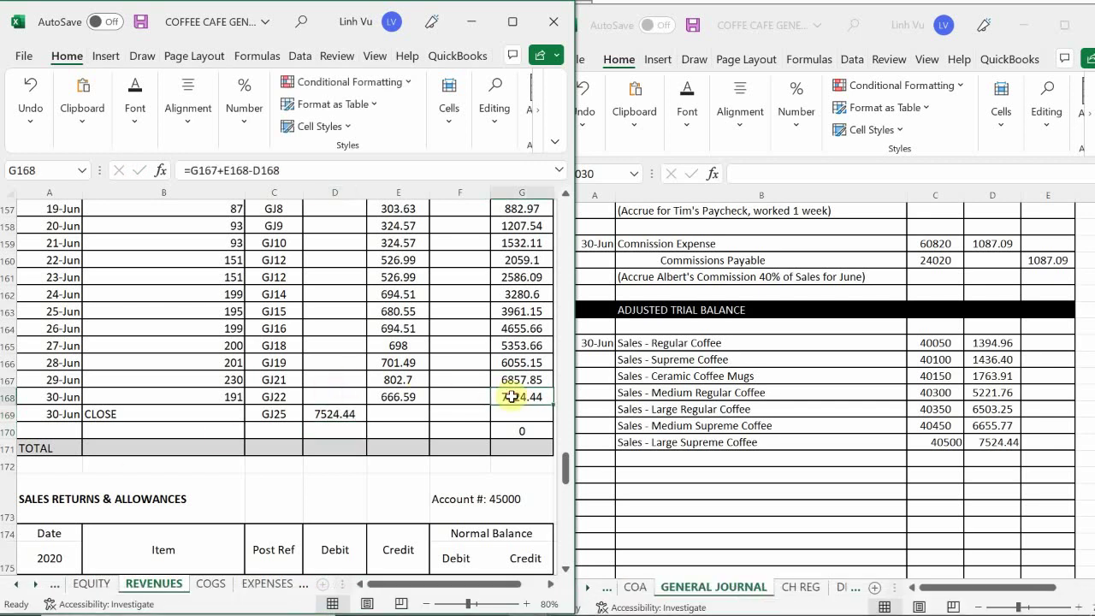
{"action": "left_click_drag", "start_coordinate": [554, 403], "coordinate": [565, 466]}
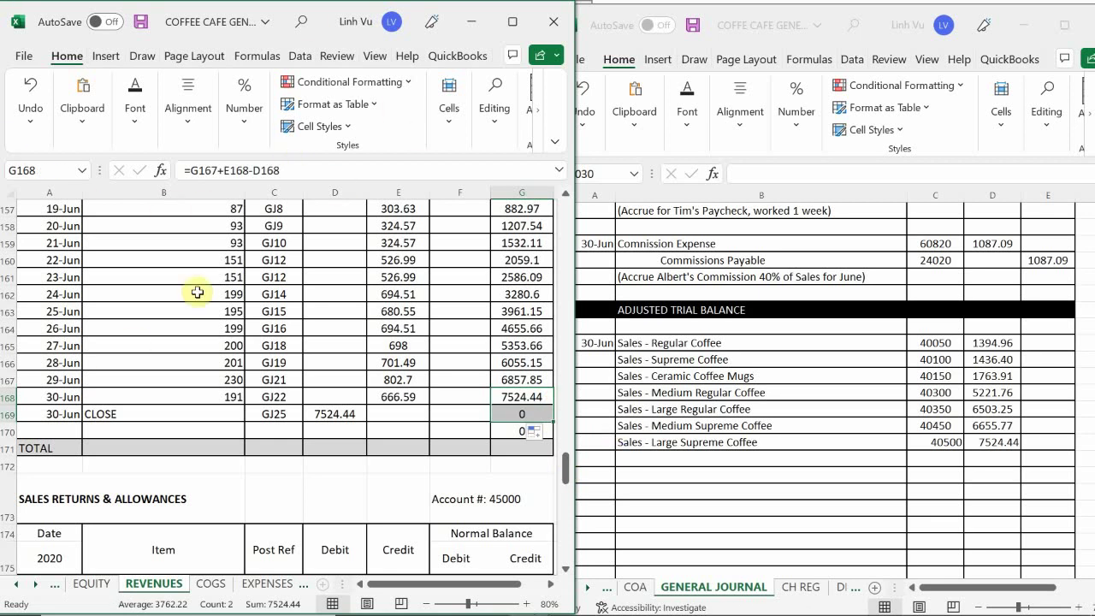
{"action": "left_click", "coordinate": [308, 308]}
- Review the Sales Returns & Allowances, Sales Discount, Delivery Income and Interest Income accounts in the REVENUES ledger
{"action": "scroll", "coordinate": [311, 308], "scroll_direction": "down", "scroll_amount": 3}
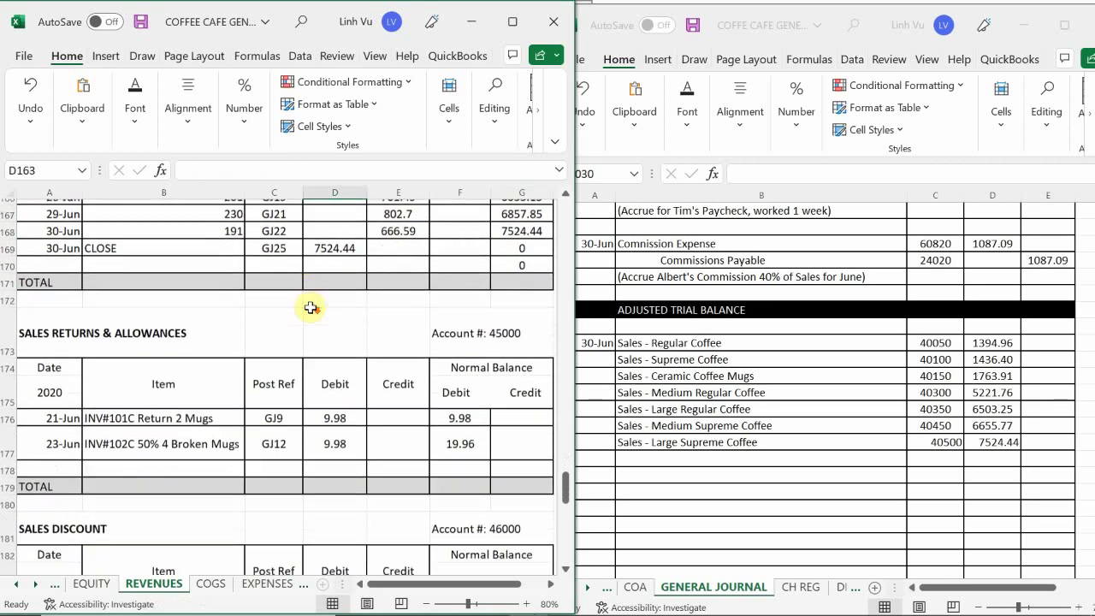
{"action": "scroll", "coordinate": [311, 308], "scroll_direction": "down", "scroll_amount": 1}
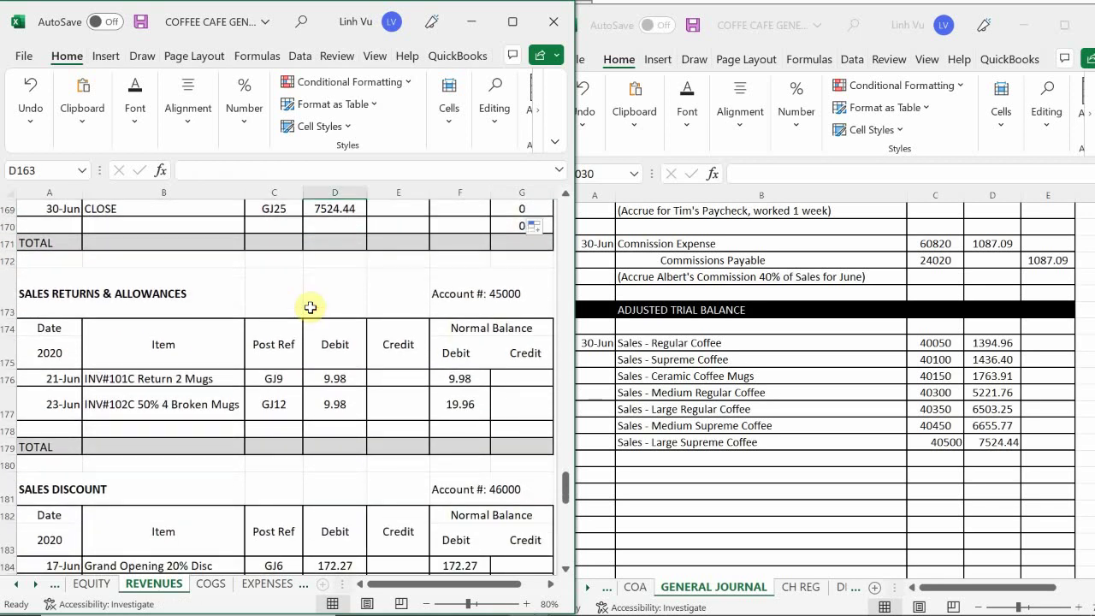
{"action": "scroll", "coordinate": [311, 307], "scroll_direction": "up", "scroll_amount": 1}
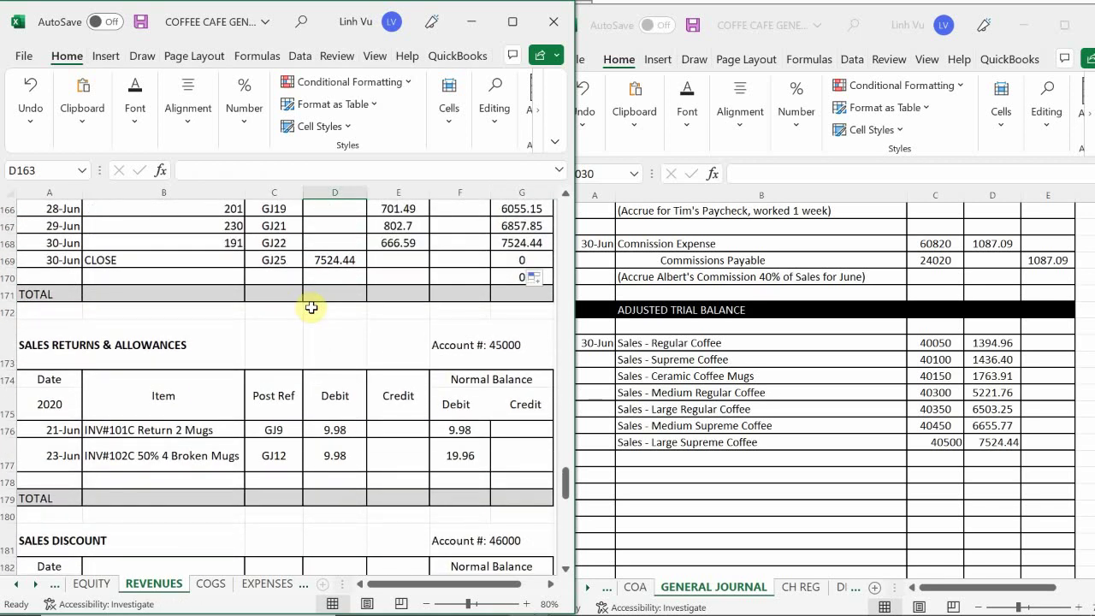
{"action": "scroll", "coordinate": [311, 308], "scroll_direction": "down", "scroll_amount": 2}
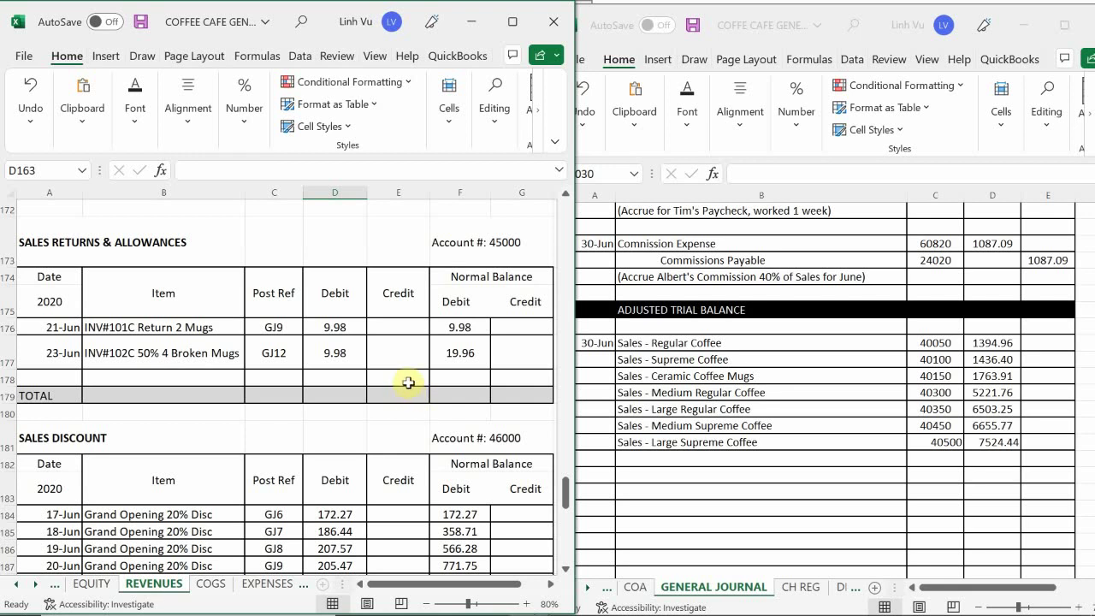
{"action": "scroll", "coordinate": [408, 384], "scroll_direction": "down", "scroll_amount": 2}
{"action": "scroll", "coordinate": [409, 382], "scroll_direction": "down", "scroll_amount": 2}
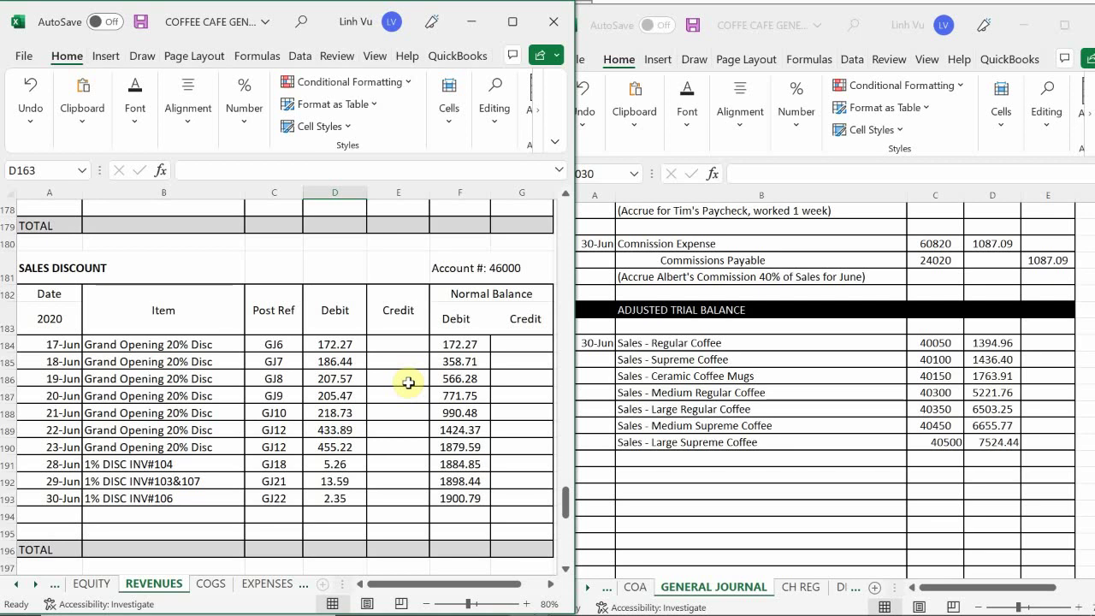
{"action": "scroll", "coordinate": [400, 350], "scroll_direction": "up", "scroll_amount": 3}
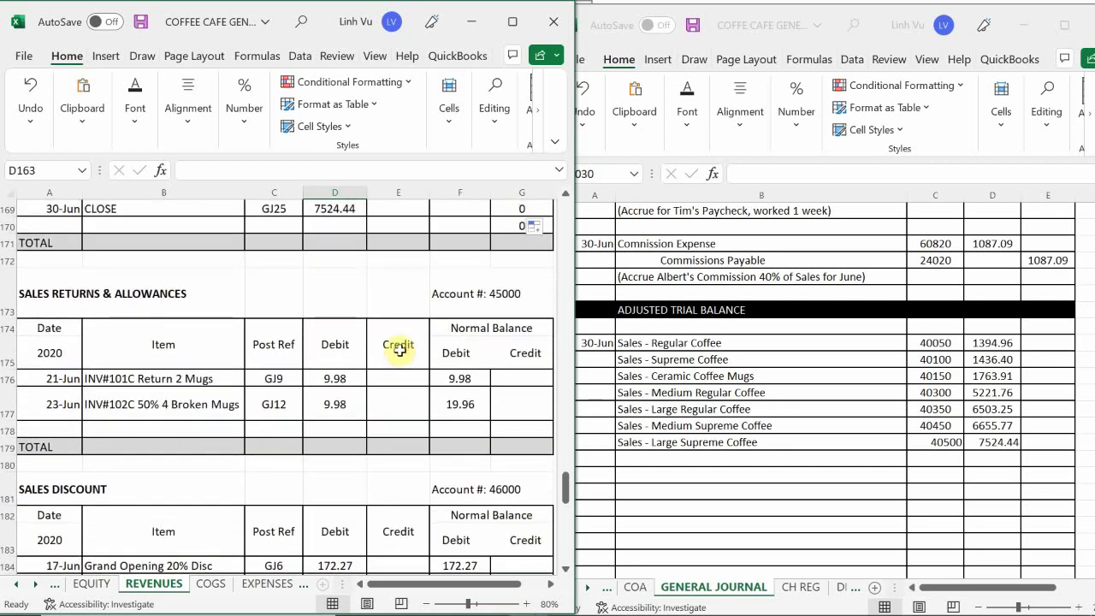
{"action": "scroll", "coordinate": [399, 348], "scroll_direction": "down", "scroll_amount": 2}
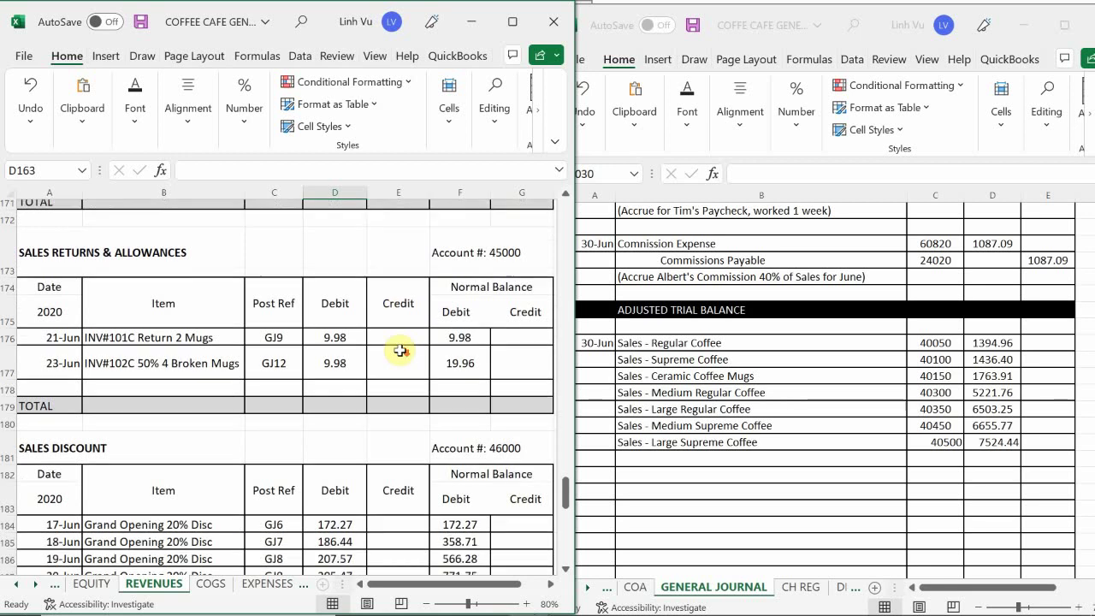
{"action": "scroll", "coordinate": [401, 349], "scroll_direction": "down", "scroll_amount": 2}
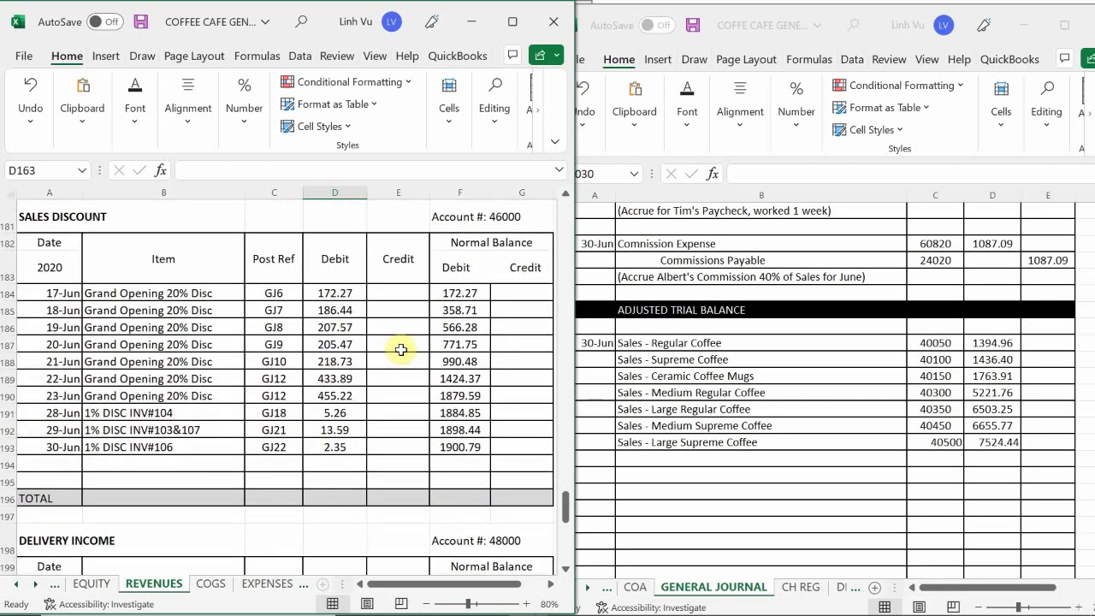
{"action": "scroll", "coordinate": [402, 349], "scroll_direction": "down", "scroll_amount": 2}
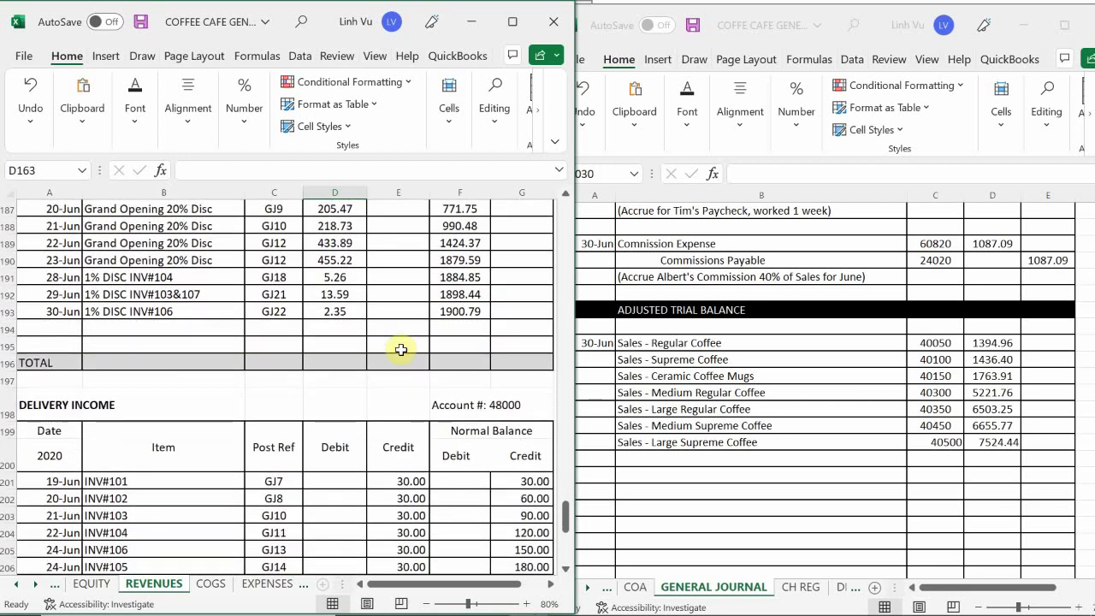
{"action": "scroll", "coordinate": [401, 349], "scroll_direction": "down", "scroll_amount": 1}
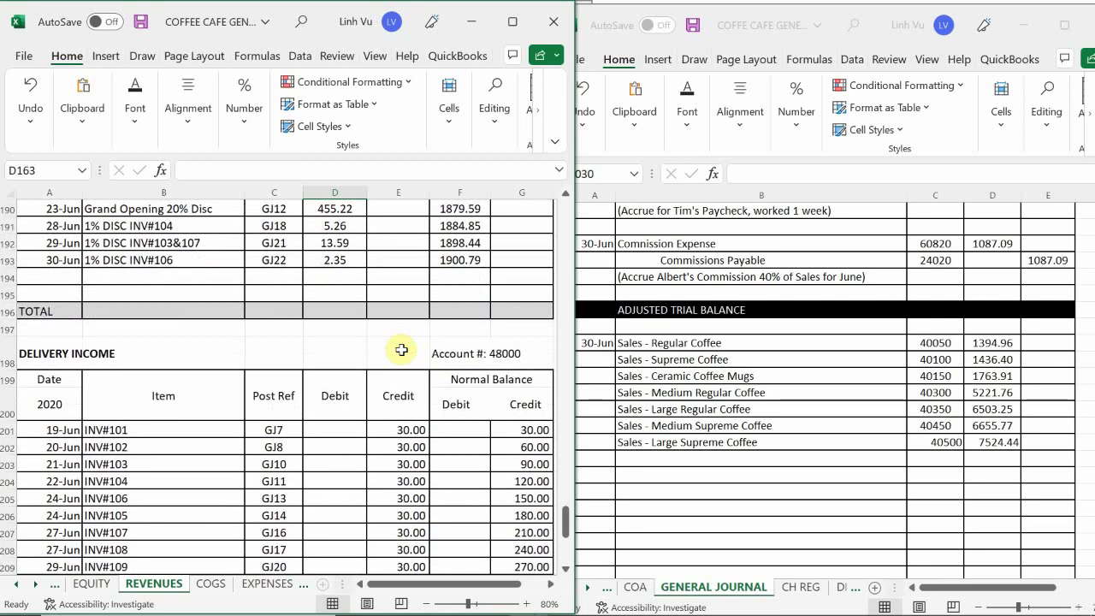
{"action": "scroll", "coordinate": [402, 349], "scroll_direction": "down", "scroll_amount": 7}
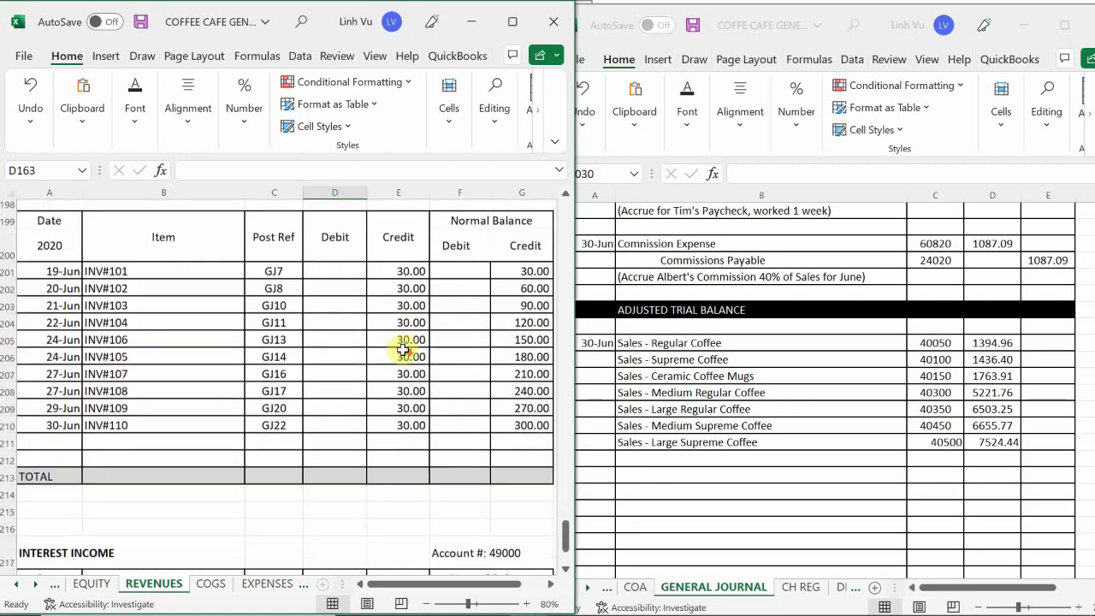
{"action": "scroll", "coordinate": [403, 349], "scroll_direction": "down", "scroll_amount": 2}
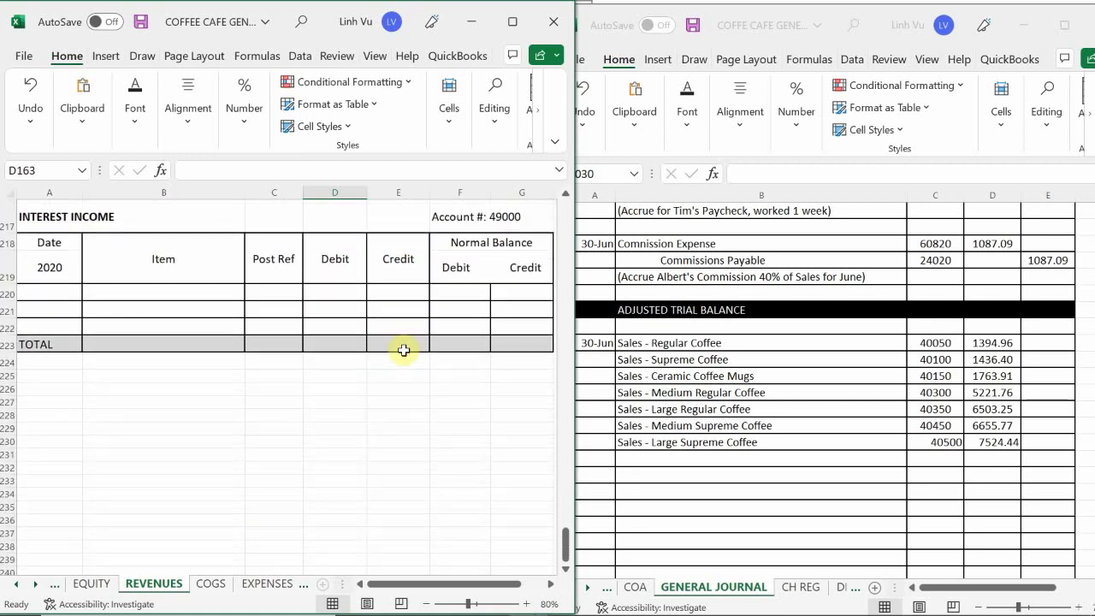
{"action": "scroll", "coordinate": [403, 350], "scroll_direction": "up", "scroll_amount": 7}
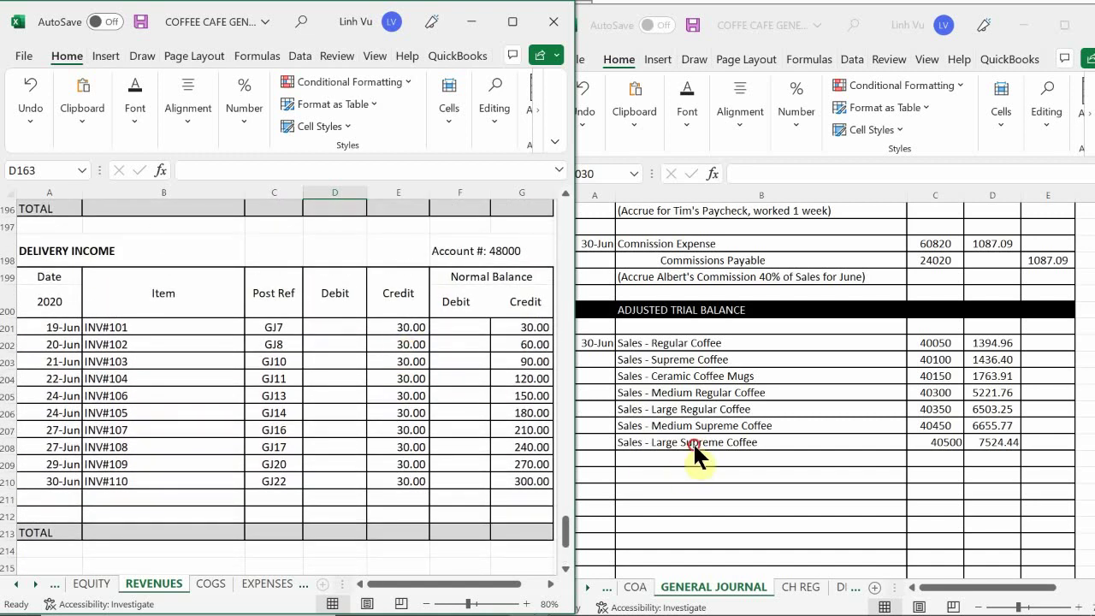
- Record Delivery Income on row 1030 of the general journal with PR number 48000 and a debit of 300
{"action": "left_click", "coordinate": [652, 458]}
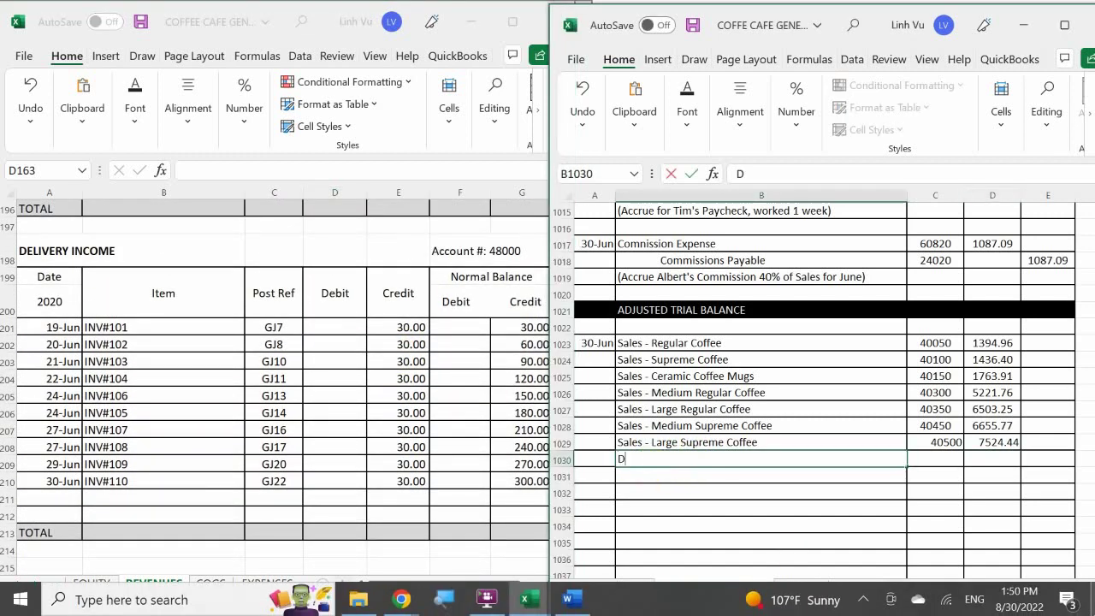
{"action": "type", "text": "Delivery Income"}
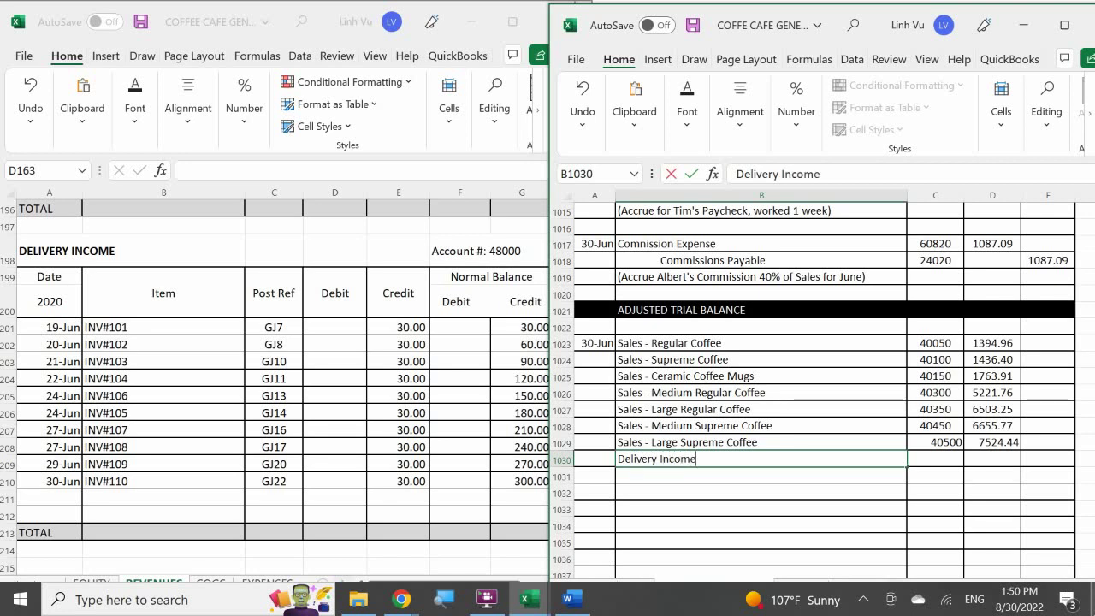
{"action": "key", "text": "Tab"}
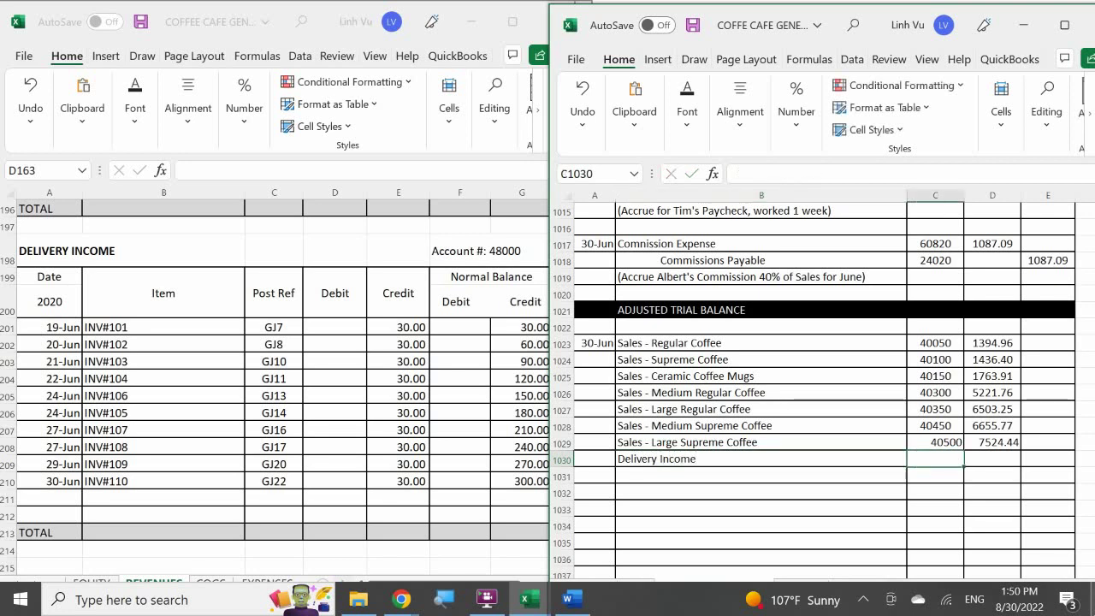
{"action": "type", "text": "48000"}
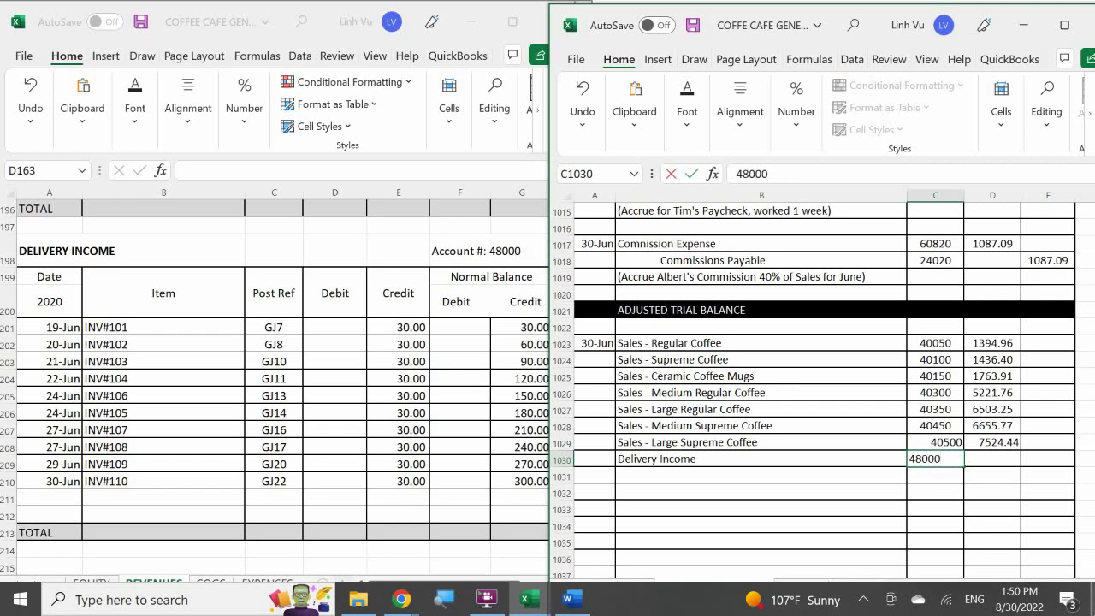
{"action": "key", "text": "Tab"}
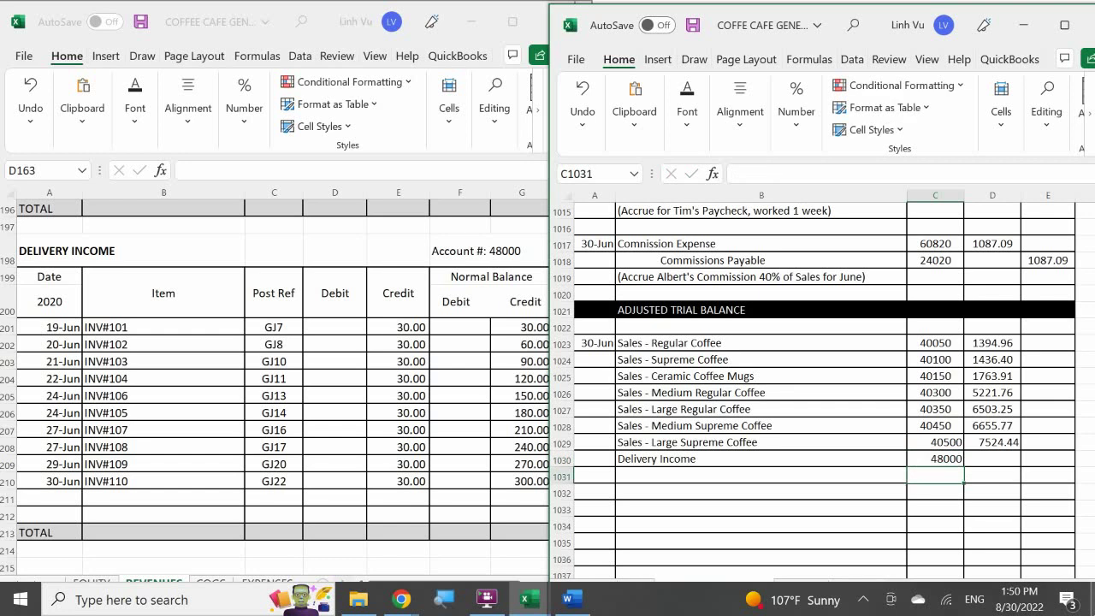
{"action": "type", "text": "300"}
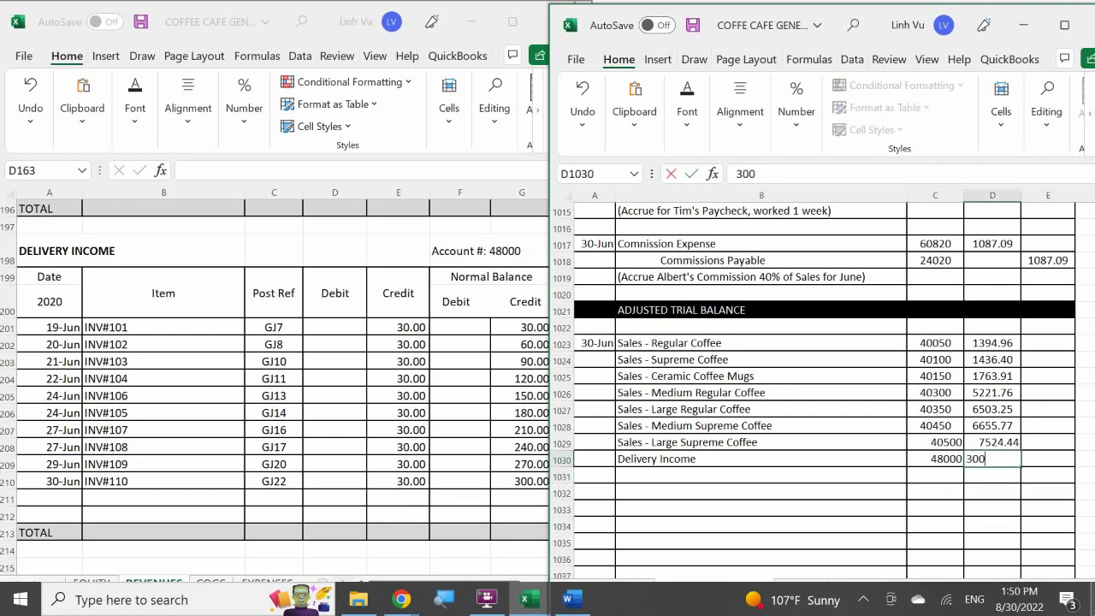
{"action": "key", "text": "Return"}
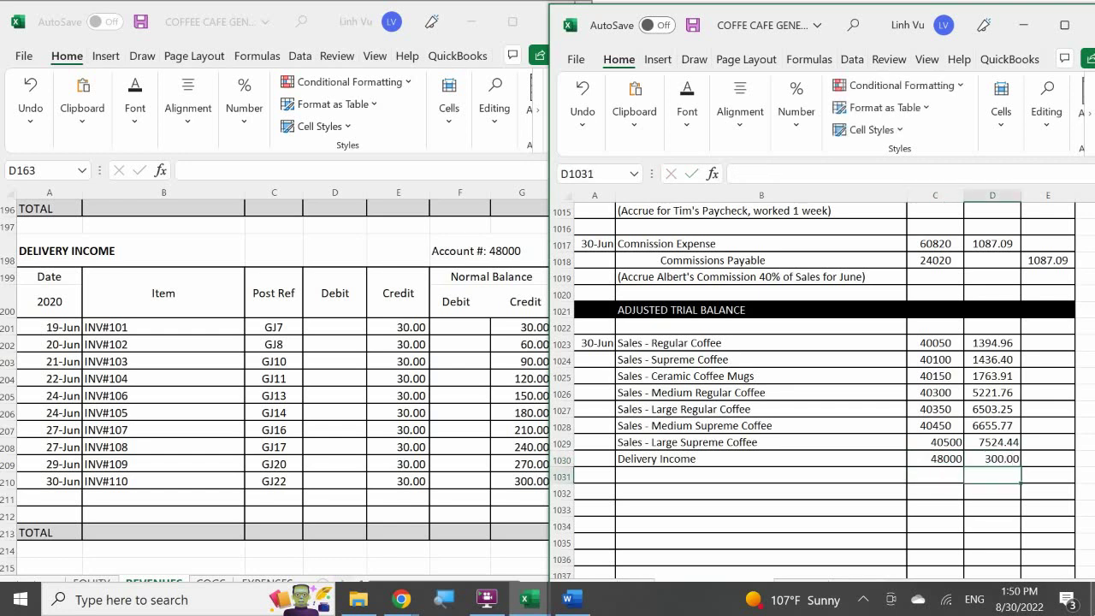
- Add a closing line on row 211 of the Delivery Income ledger account with date 6/30, item CLOSE and post reference GJ25
{"action": "left_click", "coordinate": [53, 493]}
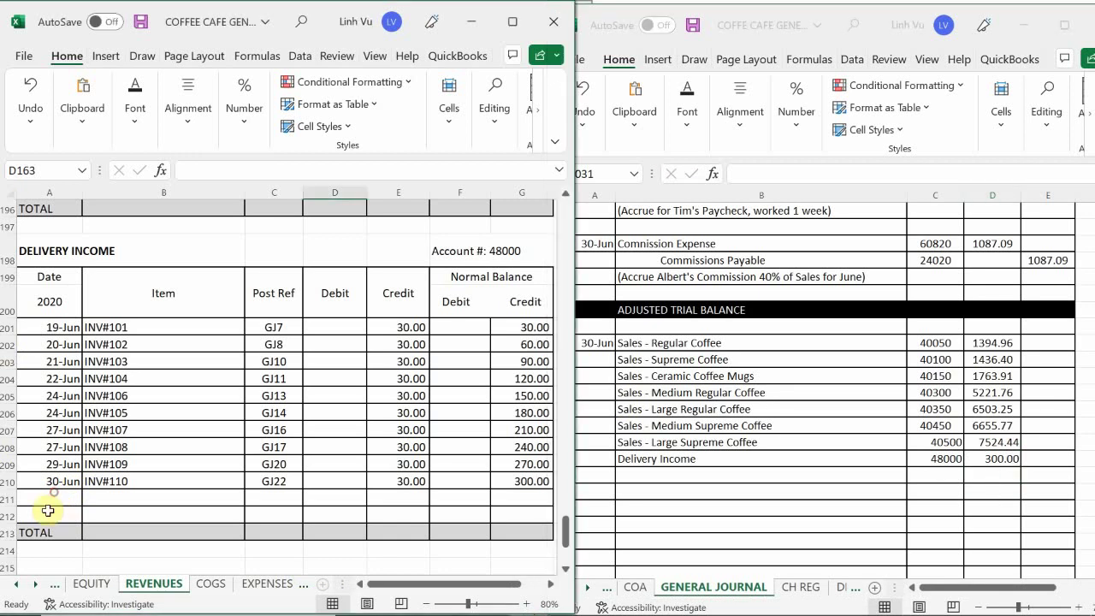
{"action": "type", "text": "6/30"}
{"action": "key", "text": "Return"}
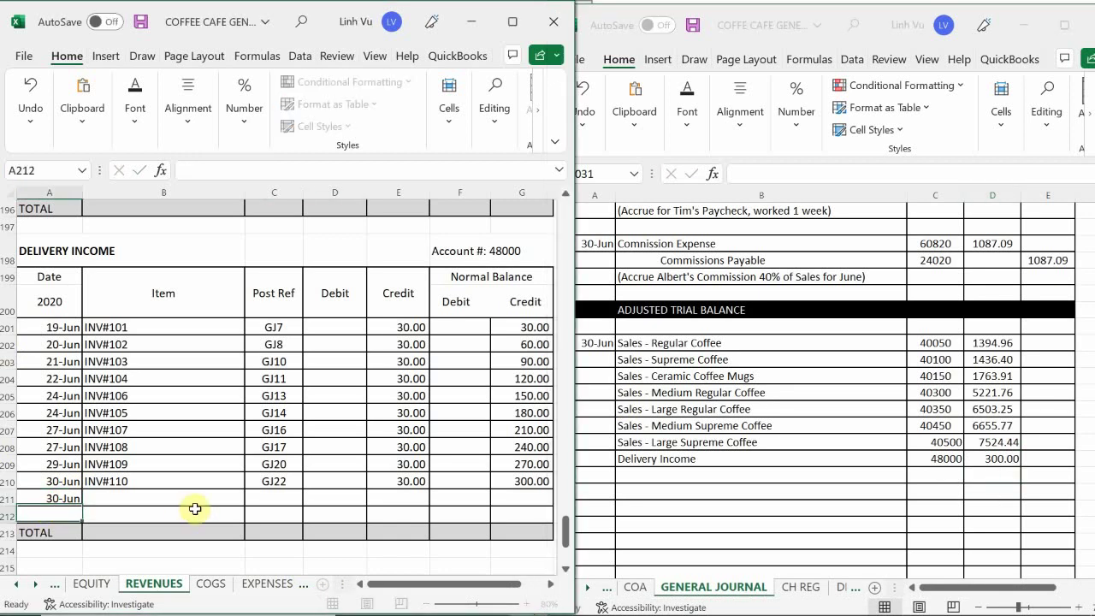
{"action": "left_click", "coordinate": [195, 509]}
{"action": "key", "text": "Up"}
{"action": "type", "text": "CLOSE"}
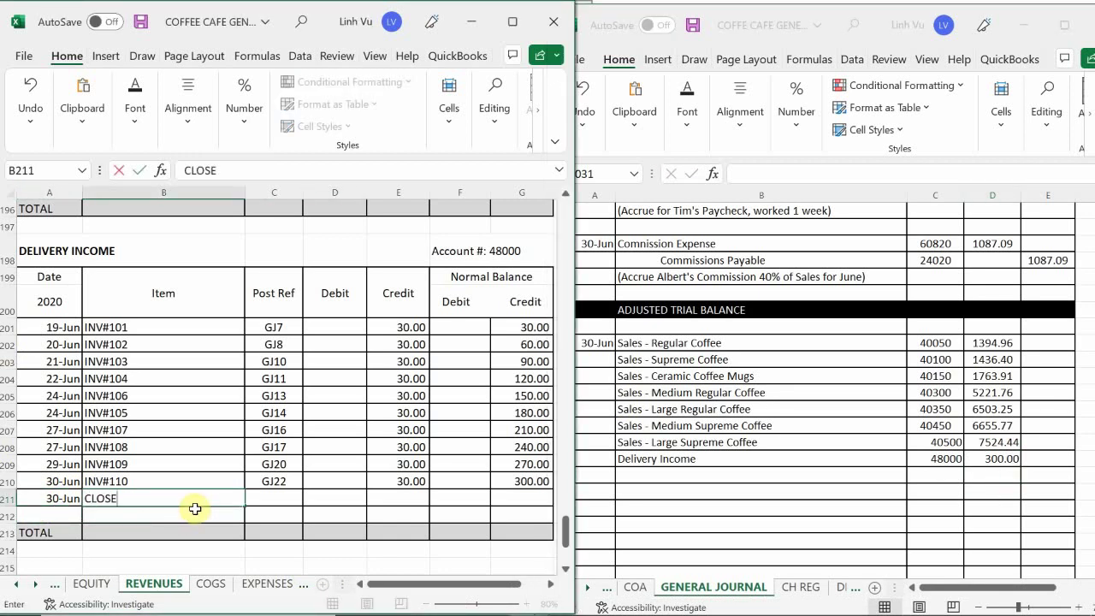
{"action": "key", "text": "Tab"}
{"action": "type", "text": "GK"}
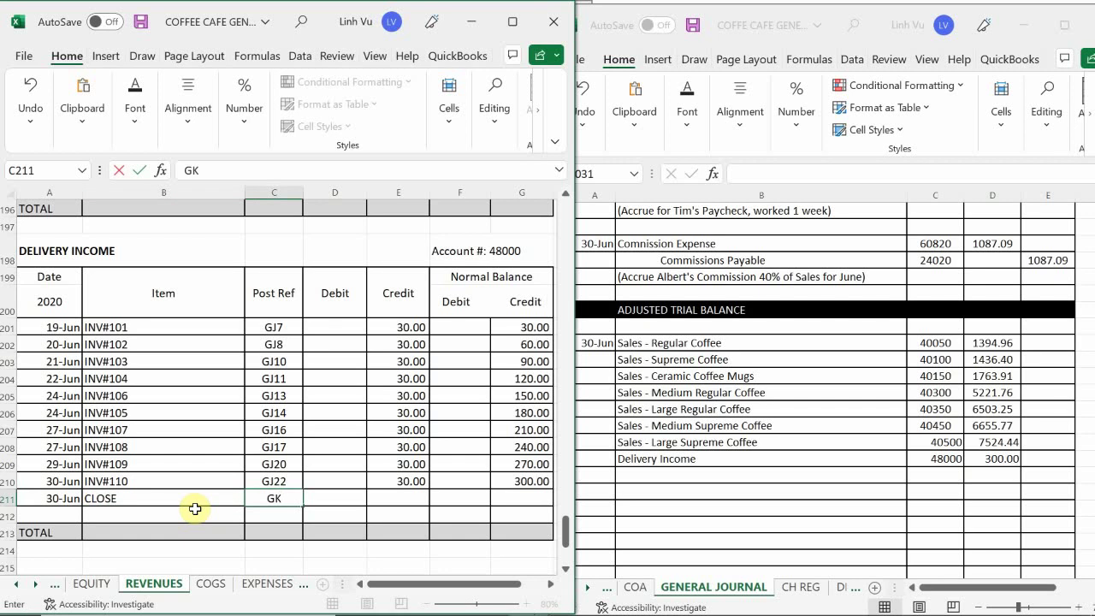
{"action": "key", "text": "BackSpace"}
{"action": "type", "text": "J25"}
{"action": "key", "text": "Tab"}
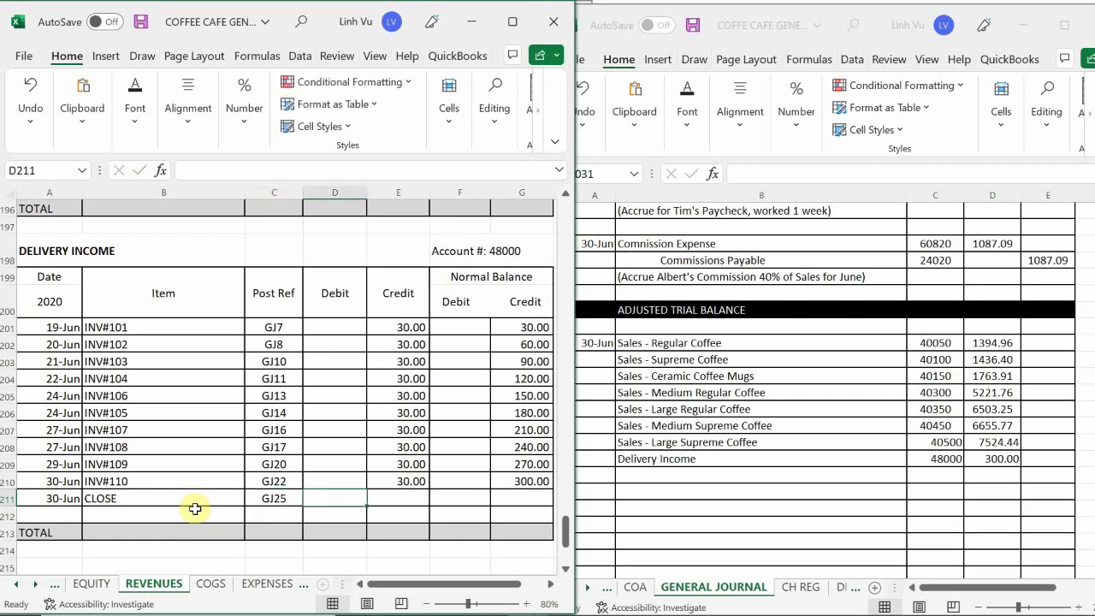
- Enter 300 as the debit in D211 and extend the running credit balance formula from G210 to G211
{"action": "type", "text": "300"}
{"action": "key", "text": "Return"}
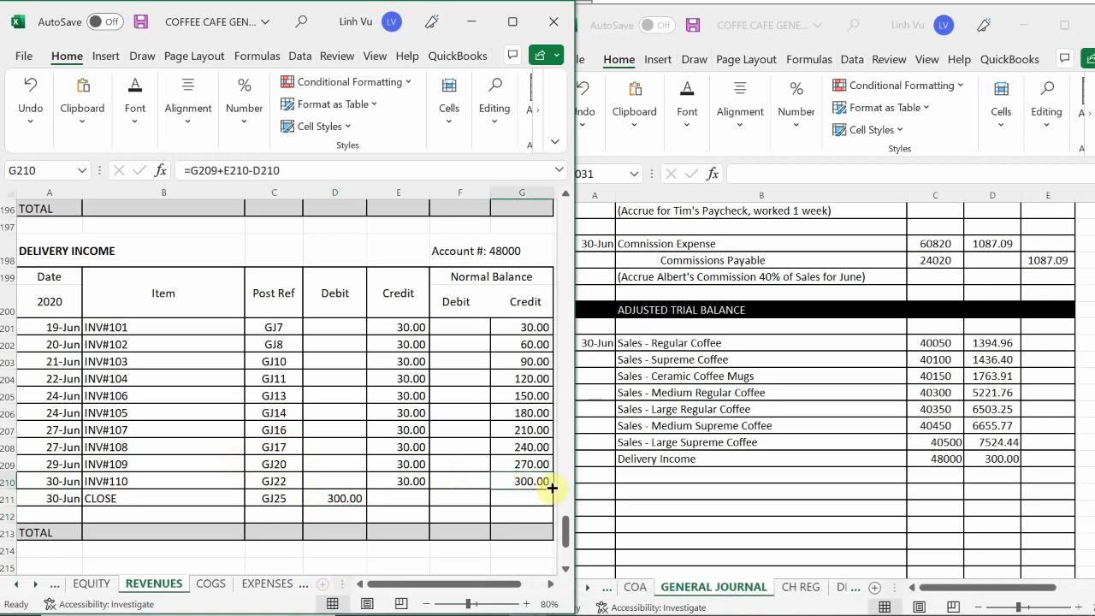
{"action": "left_click_drag", "start_coordinate": [553, 489], "coordinate": [560, 548]}
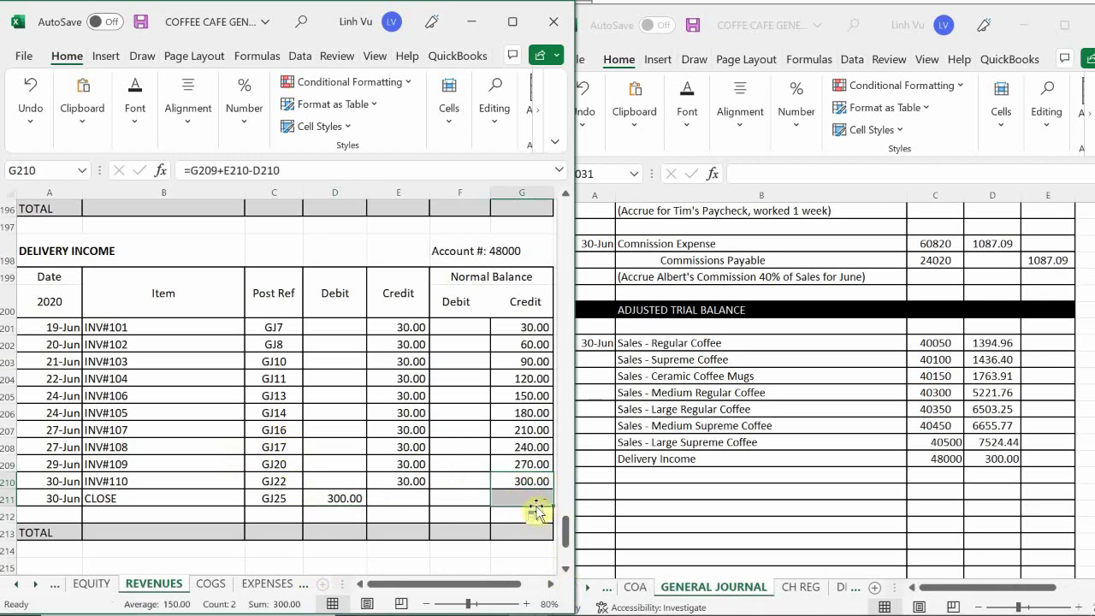
{"action": "left_click", "coordinate": [474, 494]}
- Examine the debit balances of the Sales Returns & Allowances and Sales Discount ledger accounts and return to the general journal
{"action": "scroll", "coordinate": [461, 483], "scroll_direction": "up", "scroll_amount": 4}
{"action": "scroll", "coordinate": [460, 483], "scroll_direction": "up", "scroll_amount": 6}
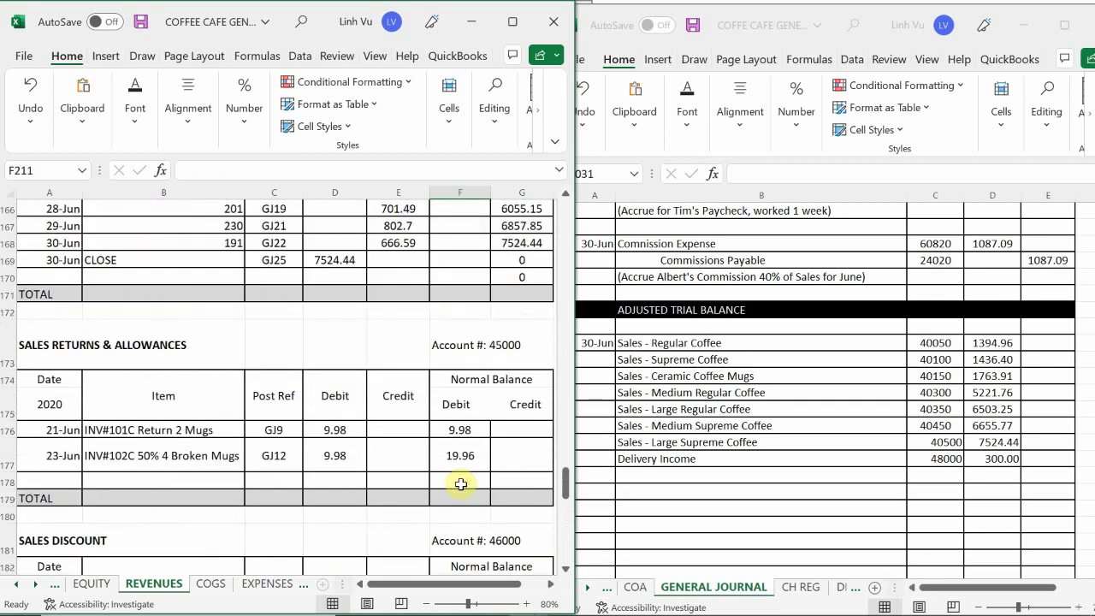
{"action": "scroll", "coordinate": [460, 483], "scroll_direction": "up", "scroll_amount": 3}
{"action": "scroll", "coordinate": [461, 484], "scroll_direction": "down", "scroll_amount": 2}
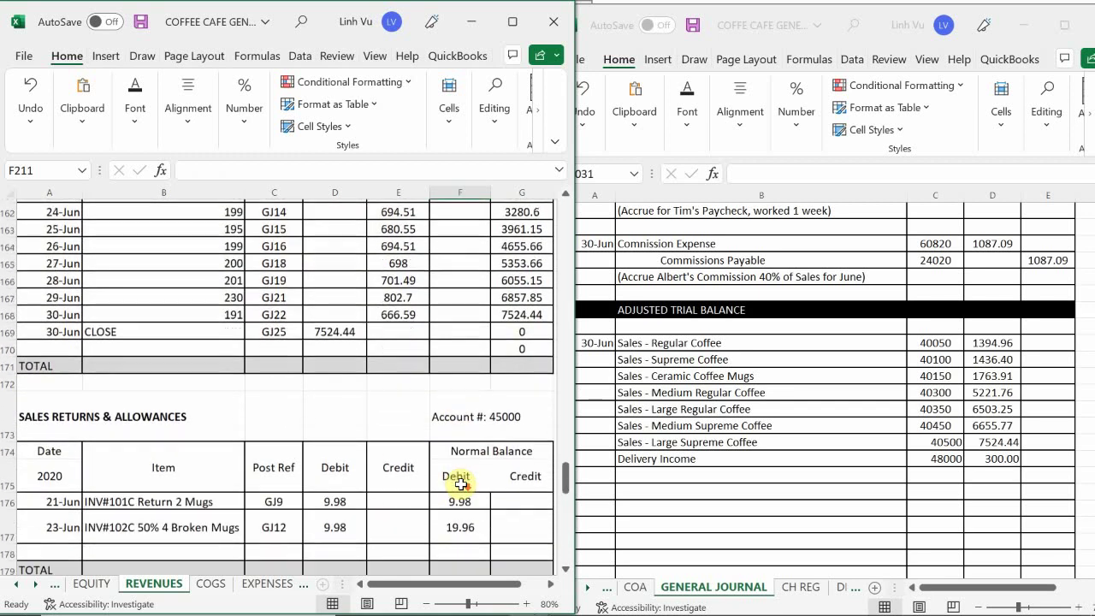
{"action": "scroll", "coordinate": [460, 483], "scroll_direction": "down", "scroll_amount": 3}
{"action": "scroll", "coordinate": [460, 483], "scroll_direction": "down", "scroll_amount": 1}
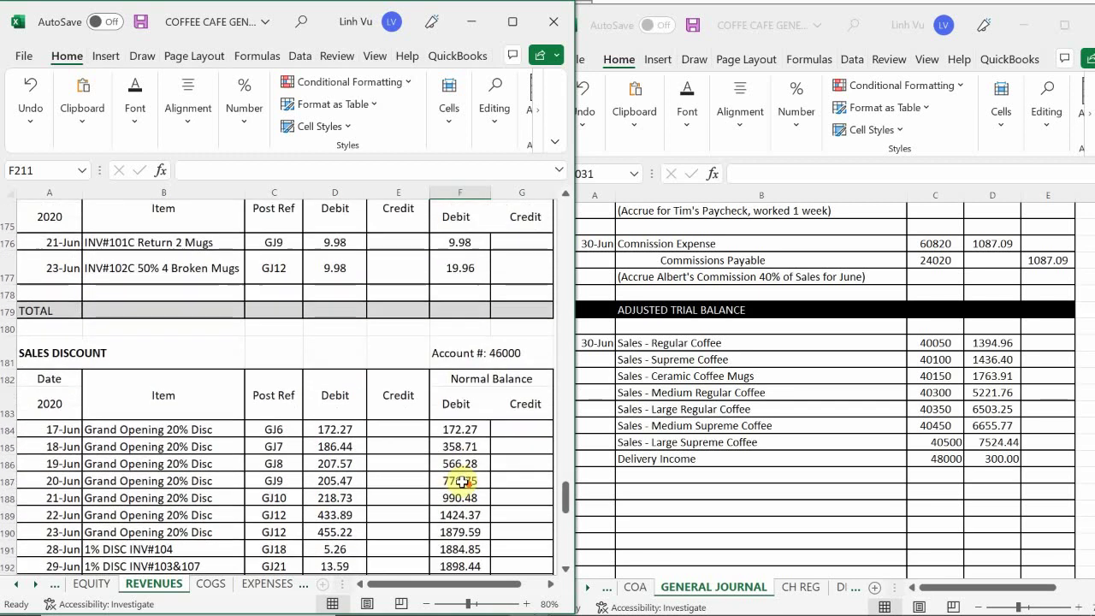
{"action": "scroll", "coordinate": [462, 481], "scroll_direction": "up", "scroll_amount": 1}
{"action": "left_click", "coordinate": [684, 462]}
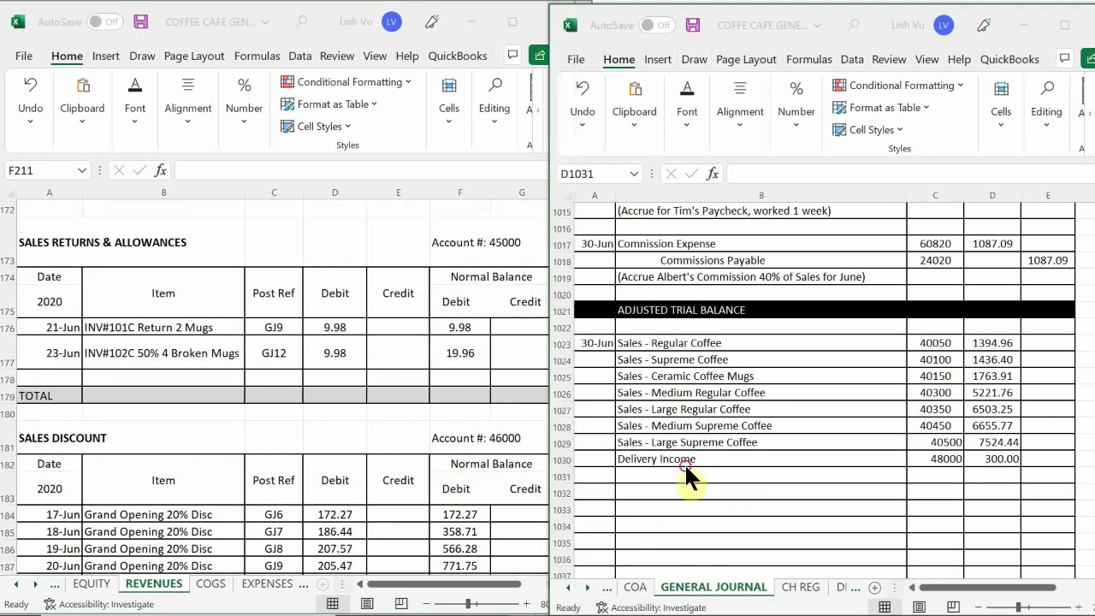
- Record an indented Sales Returns & Allowances line on row 1031 of the general journal with PR number 45000 and a credit of 19.96
{"action": "double_click", "coordinate": [660, 476]}
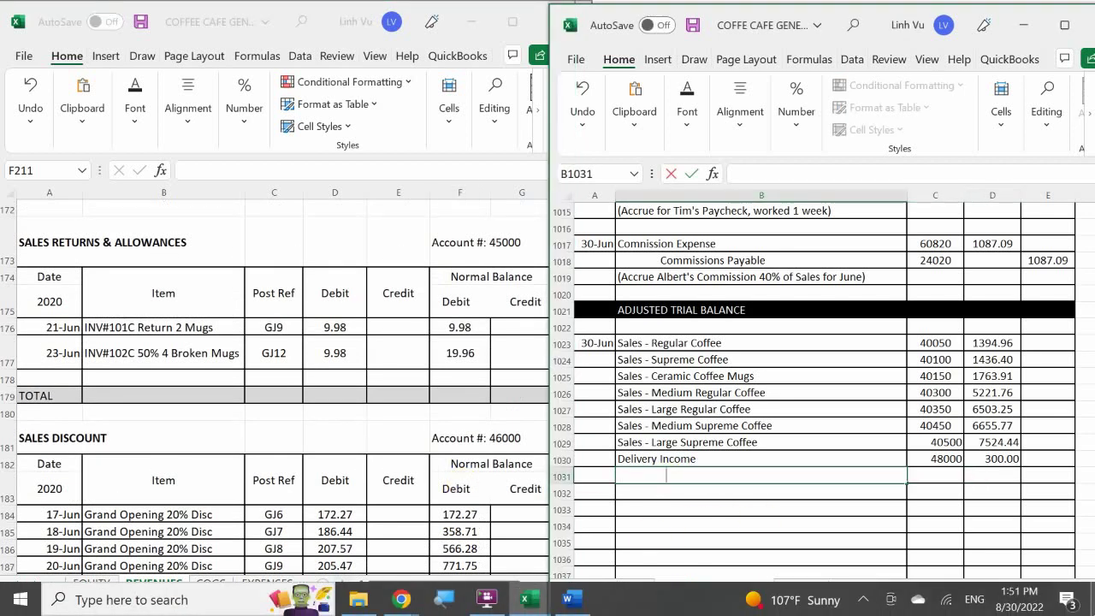
{"action": "type", "text": "Sales Returns &"}
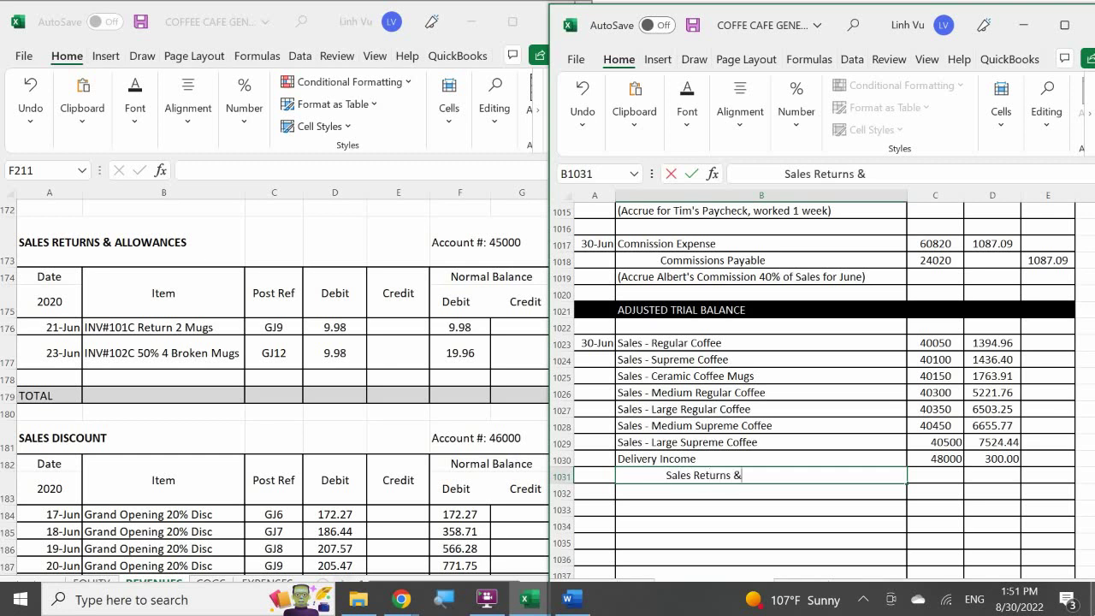
{"action": "type", "text": " Allowances"}
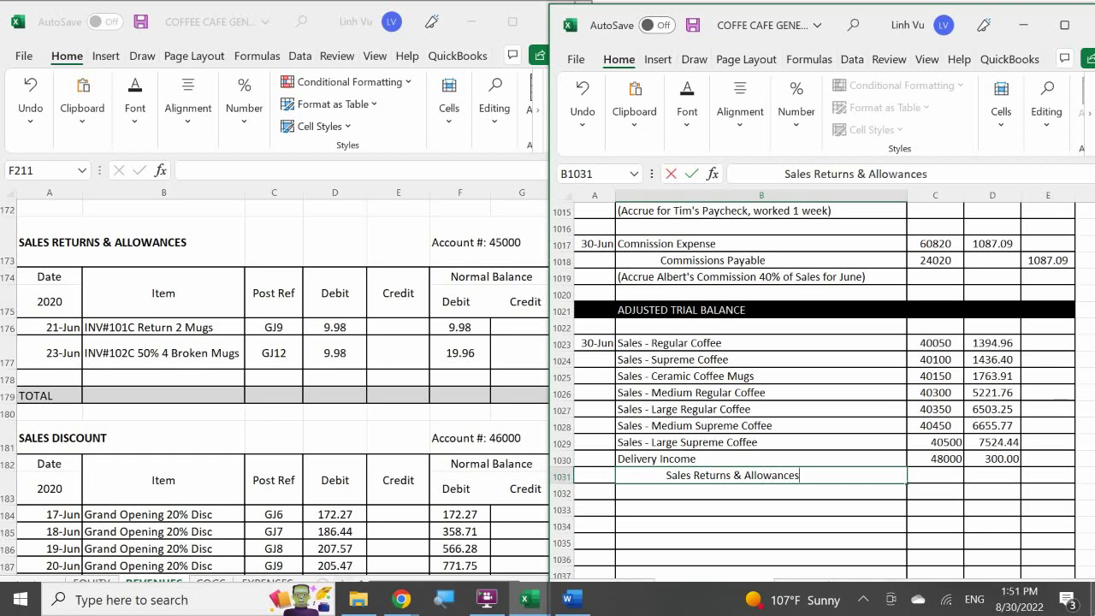
{"action": "key", "text": "Tab"}
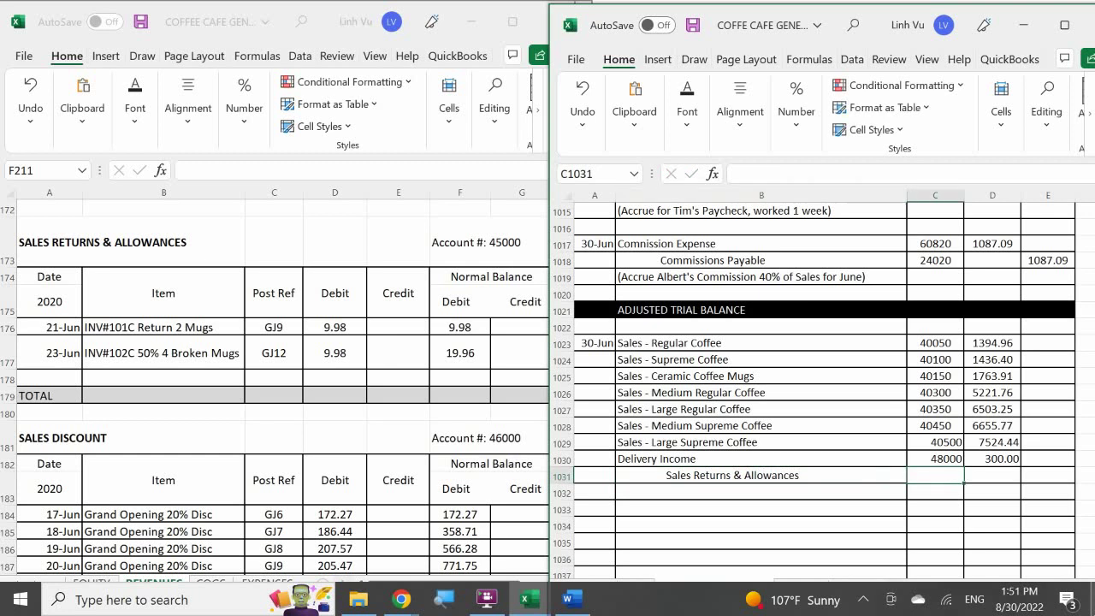
{"action": "type", "text": "450000"}
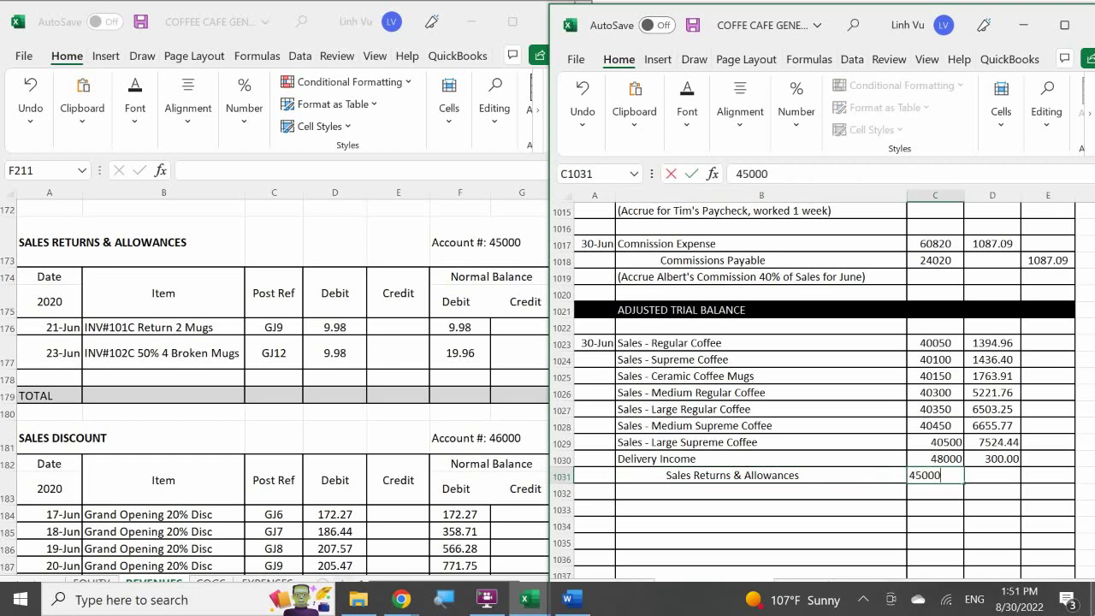
{"action": "key", "text": "Return"}
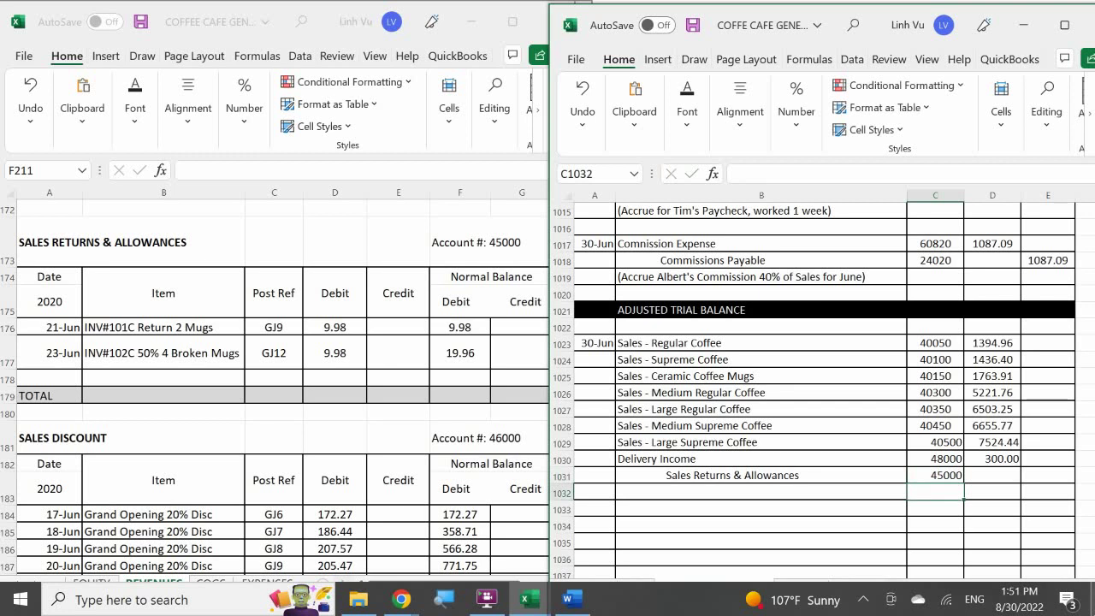
{"action": "key", "text": "Right"}
{"action": "key", "text": "Up"}
{"action": "key", "text": "Right"}
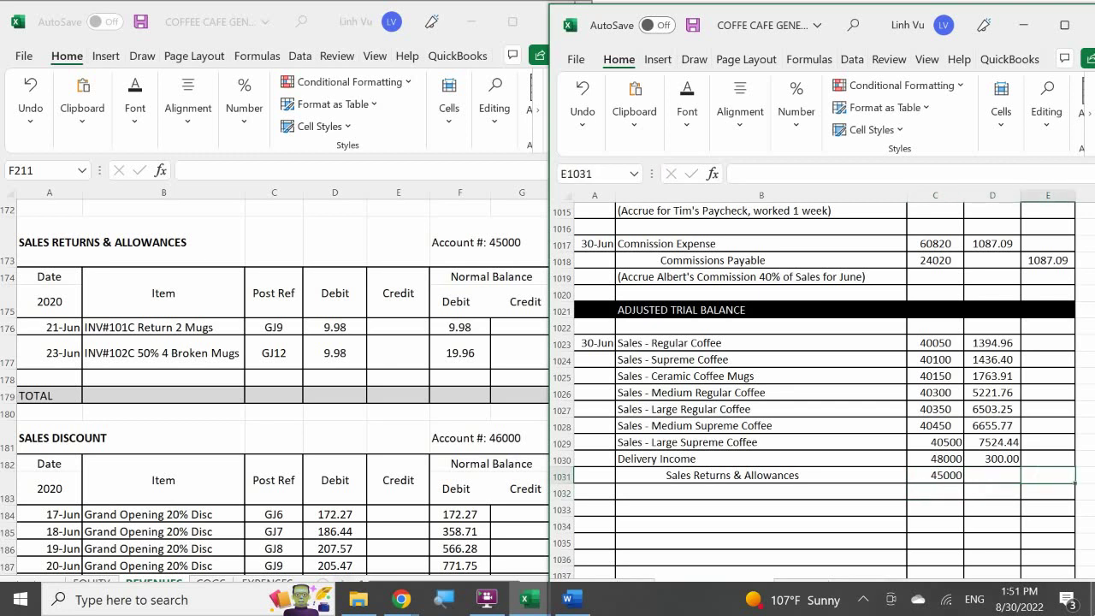
{"action": "type", "text": "19.96"}
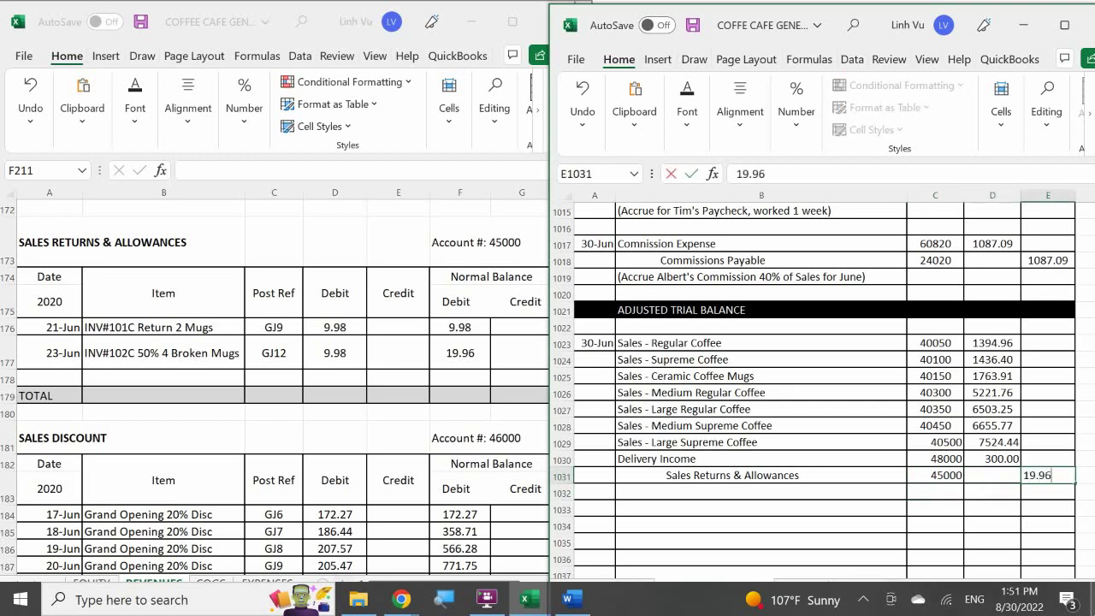
{"action": "key", "text": "Return"}
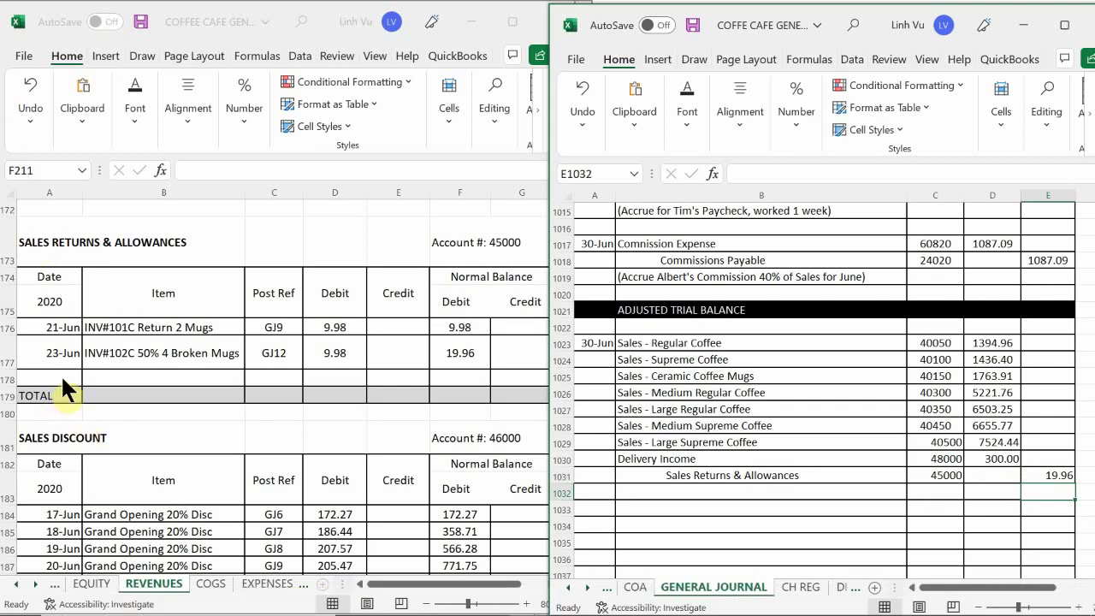
- Add a closing line on row 178 of the Sales Returns & Allowances ledger account with date 6/30, item CLOSE and post reference GJ25
{"action": "left_click", "coordinate": [62, 380]}
{"action": "left_click", "coordinate": [54, 378]}
{"action": "type", "text": "6/30"}
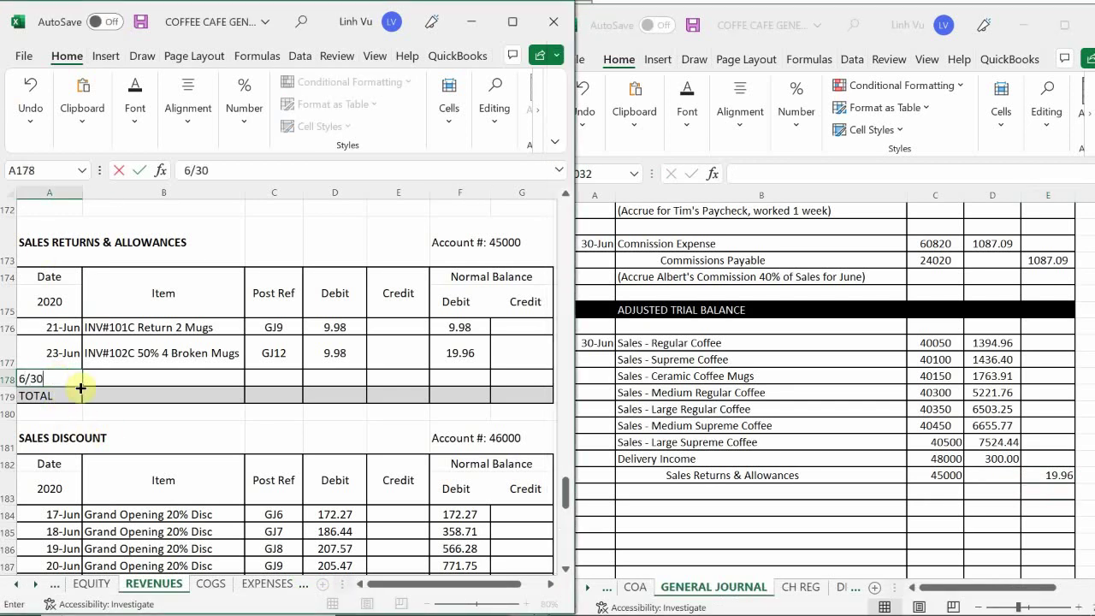
{"action": "key", "text": "Return"}
{"action": "left_click", "coordinate": [85, 382]}
{"action": "type", "text": "CLOSE"}
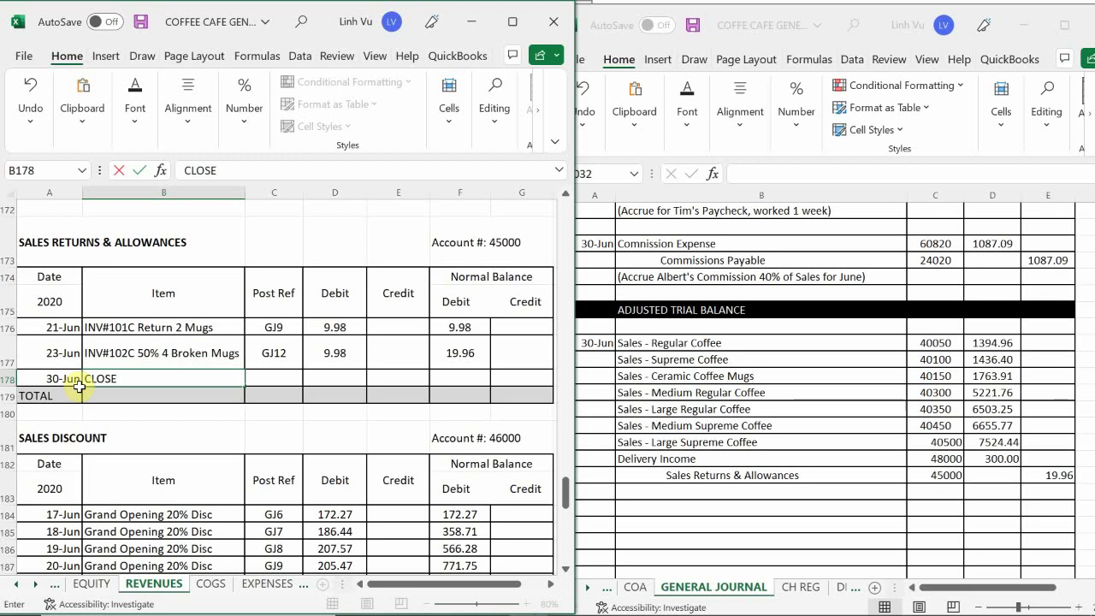
{"action": "key", "text": "Tab"}
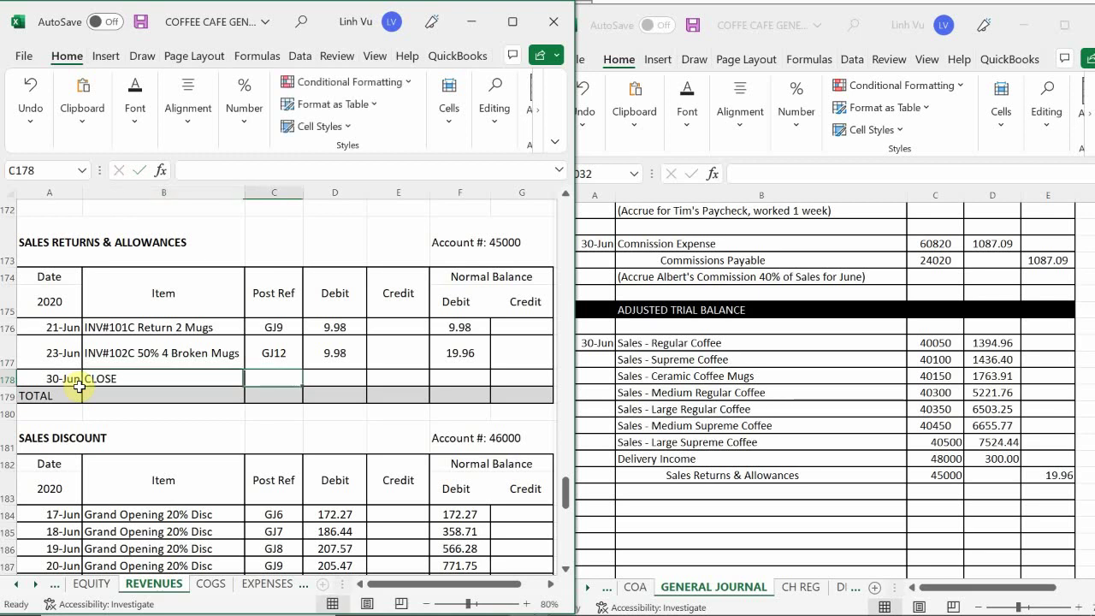
{"action": "type", "text": "GJ"}
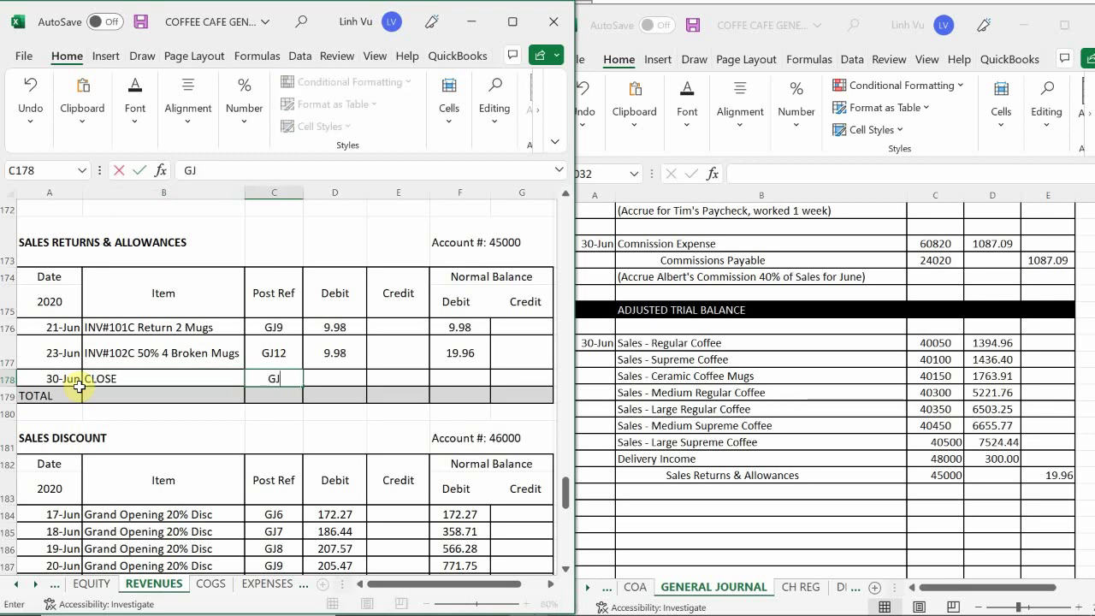
{"action": "type", "text": "25"}
- Enter 19.96 as the credit in E178 and extend the running debit balance formula from F177 to F178
{"action": "key", "text": "Tab"}
{"action": "key", "text": "Tab"}
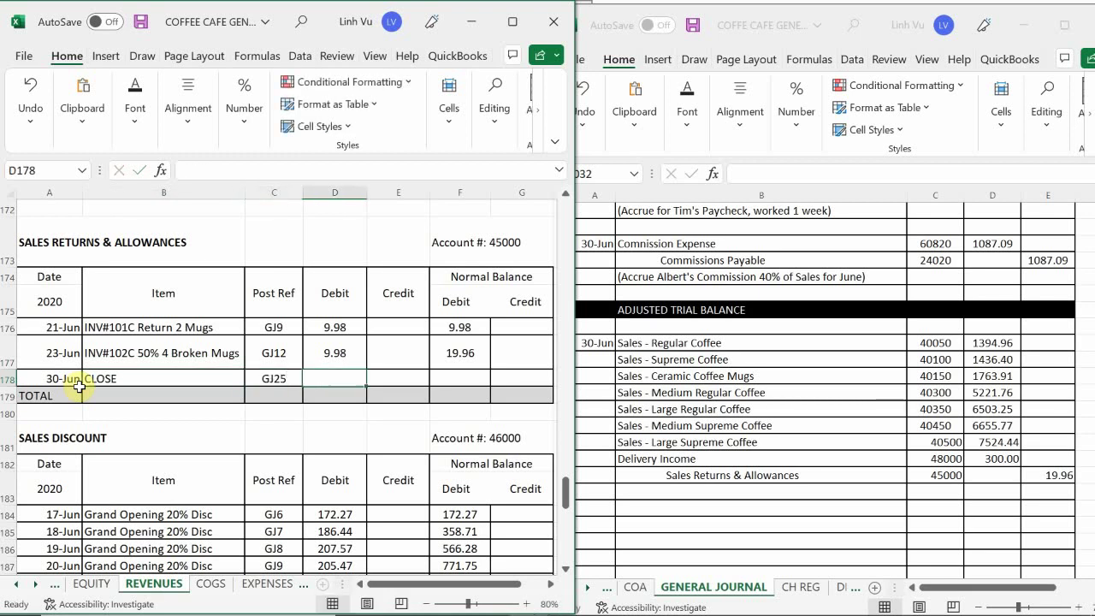
{"action": "type", "text": "19.96"}
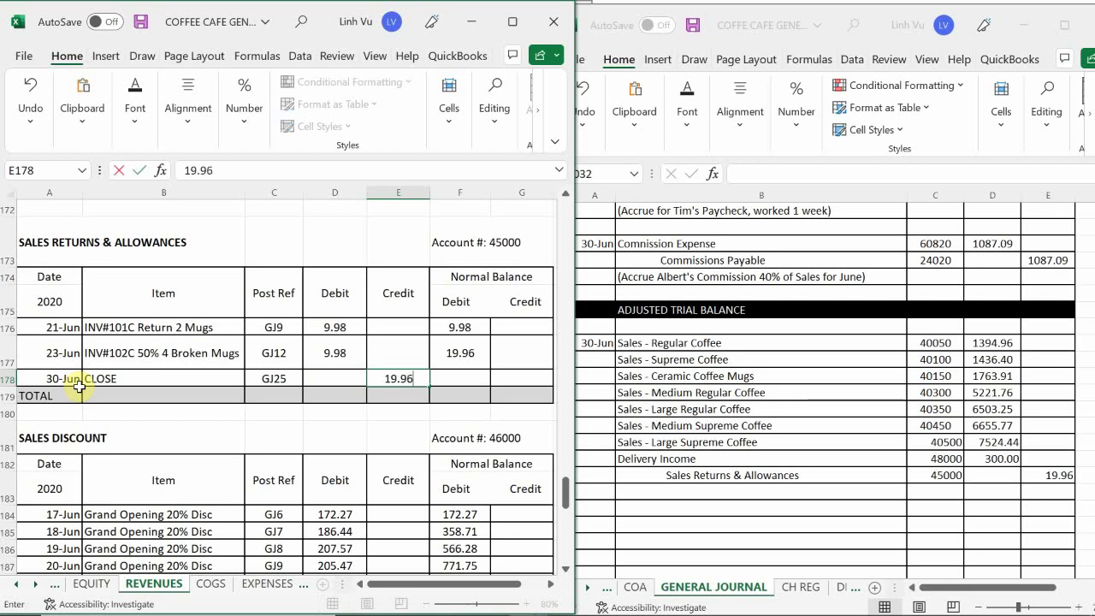
{"action": "key", "text": "Return"}
{"action": "left_click", "coordinate": [479, 350]}
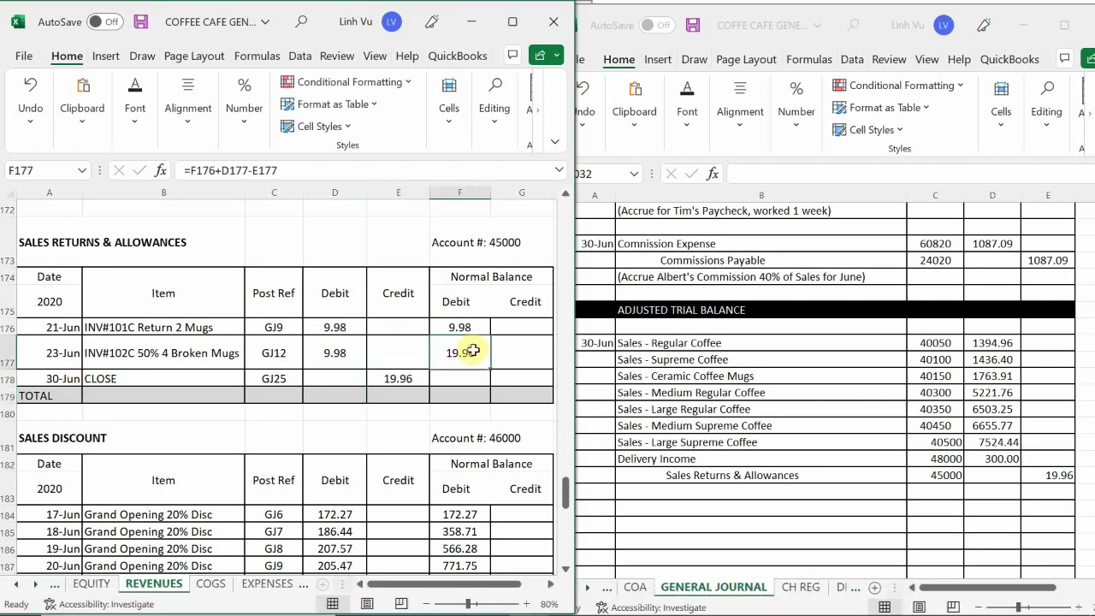
{"action": "left_click_drag", "start_coordinate": [490, 370], "coordinate": [495, 391]}
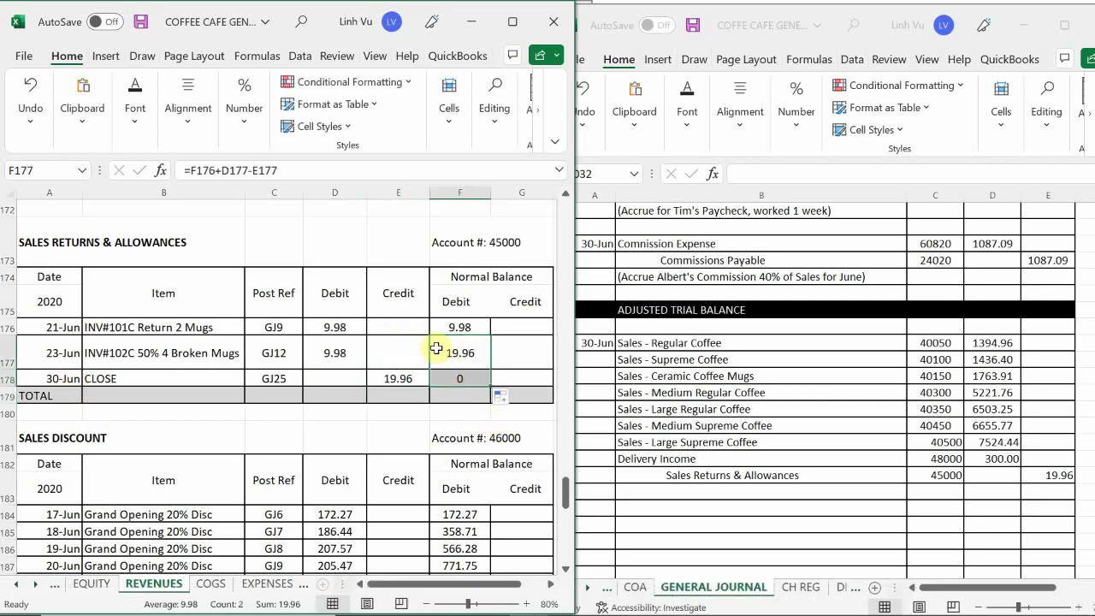
- Enter an indented Sales Discount line on row 1032 of the general journal with PR number 46000
{"action": "scroll", "coordinate": [403, 367], "scroll_direction": "down", "scroll_amount": 3}
{"action": "scroll", "coordinate": [398, 372], "scroll_direction": "down", "scroll_amount": 3}
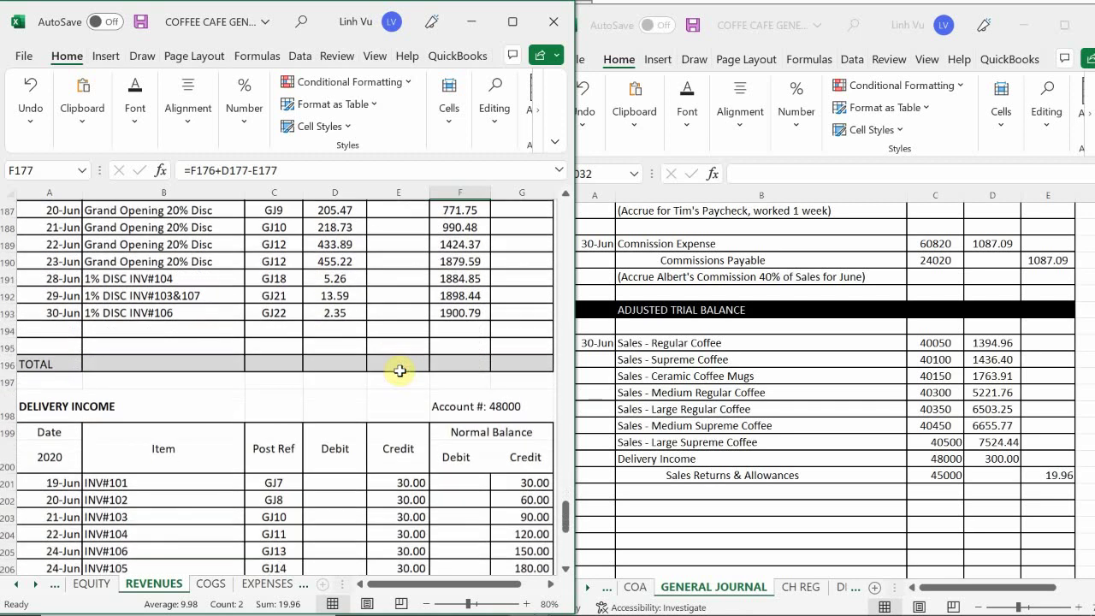
{"action": "scroll", "coordinate": [410, 375], "scroll_direction": "up", "scroll_amount": 1}
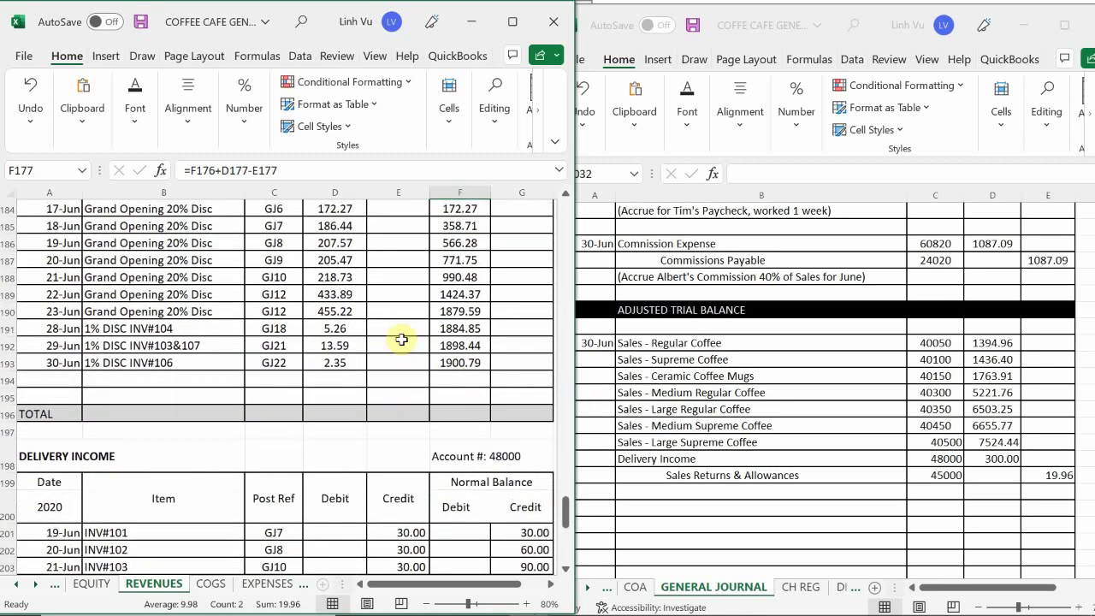
{"action": "scroll", "coordinate": [402, 337], "scroll_direction": "up", "scroll_amount": 2}
{"action": "left_click", "coordinate": [661, 475]}
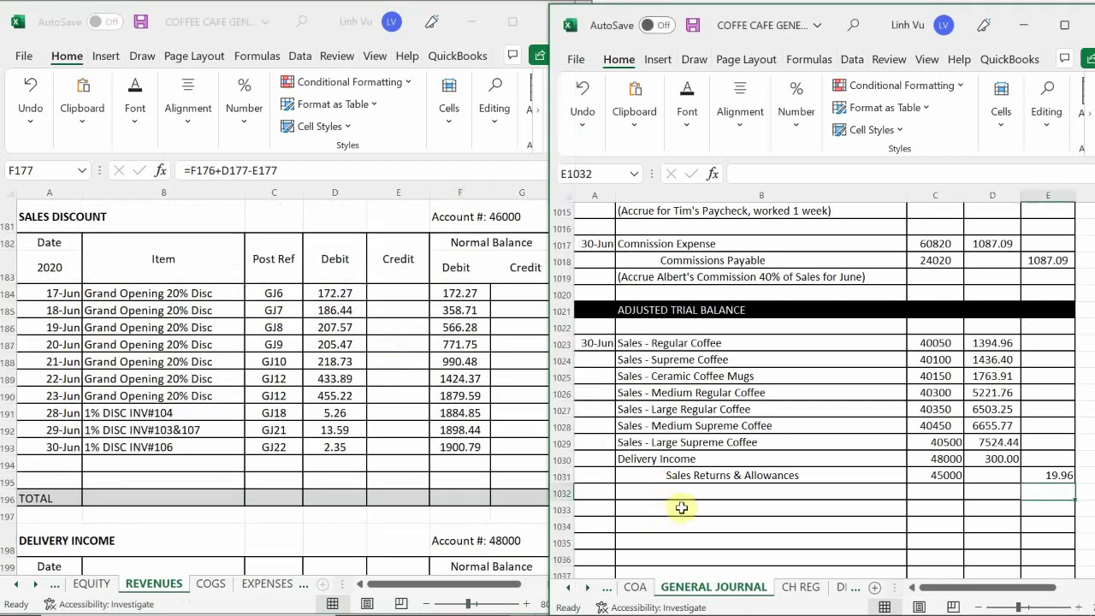
{"action": "left_click", "coordinate": [680, 493]}
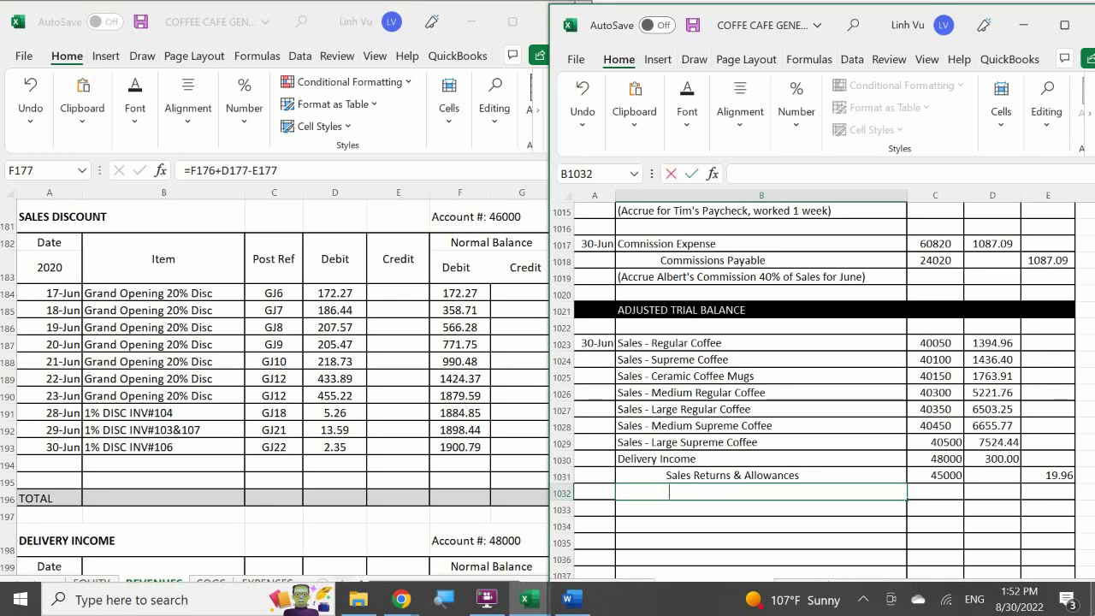
{"action": "type", "text": "Sa"}
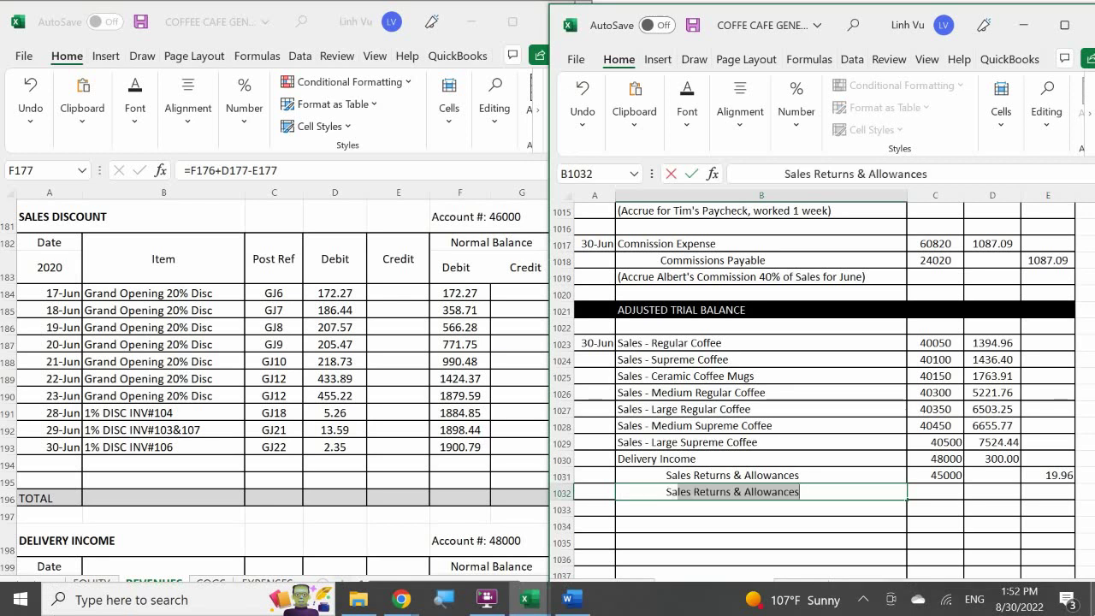
{"action": "type", "text": "kes"}
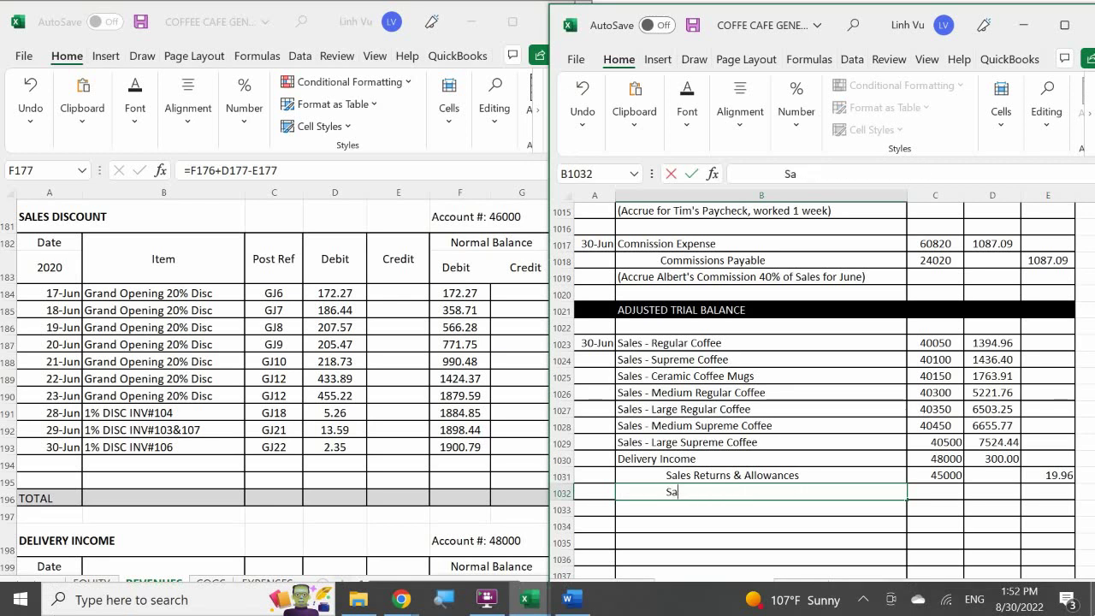
{"action": "type", "text": "le"}
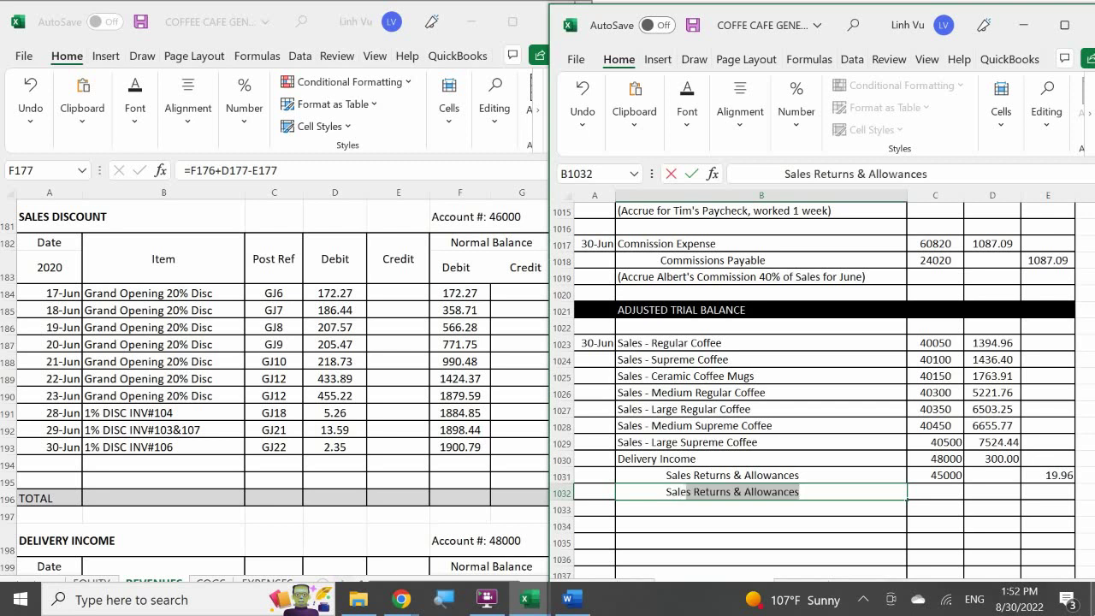
{"action": "type", "text": "s Discount"}
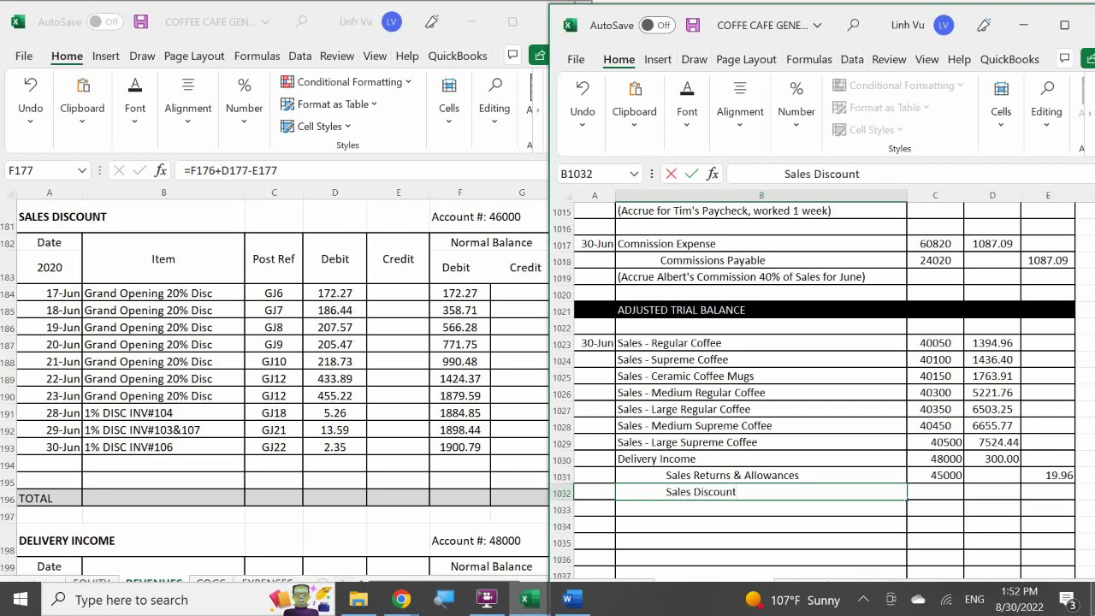
{"action": "key", "text": "Tab"}
{"action": "type", "text": "46"}
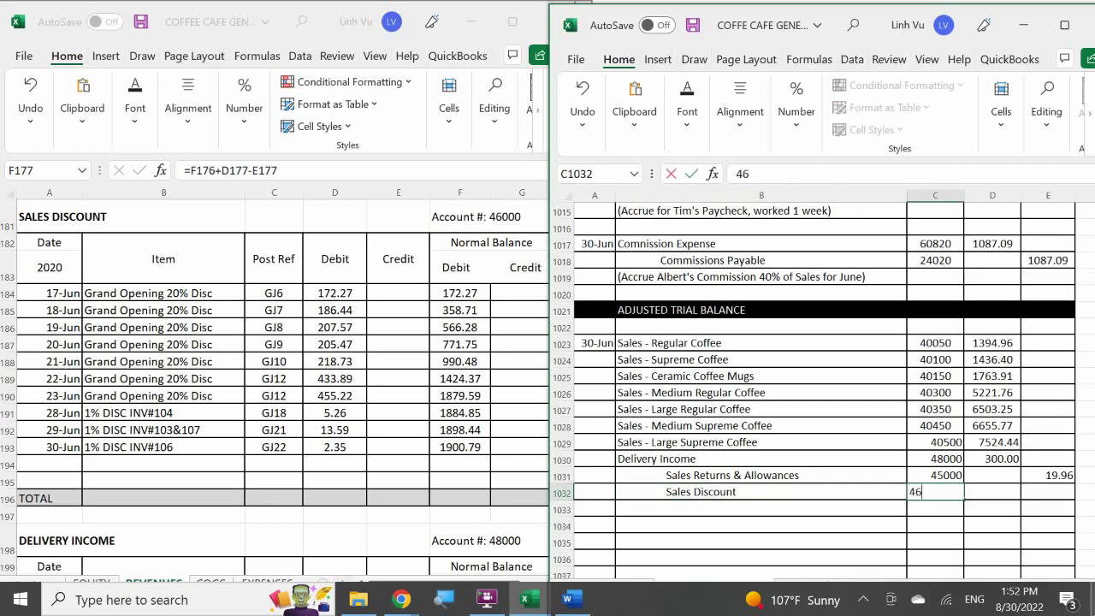
{"action": "type", "text": "000"}
{"action": "key", "text": "Return"}
- Enter 1900.79 as the Sales Discount credit in E1032 of the general journal
{"action": "key", "text": "Right"}
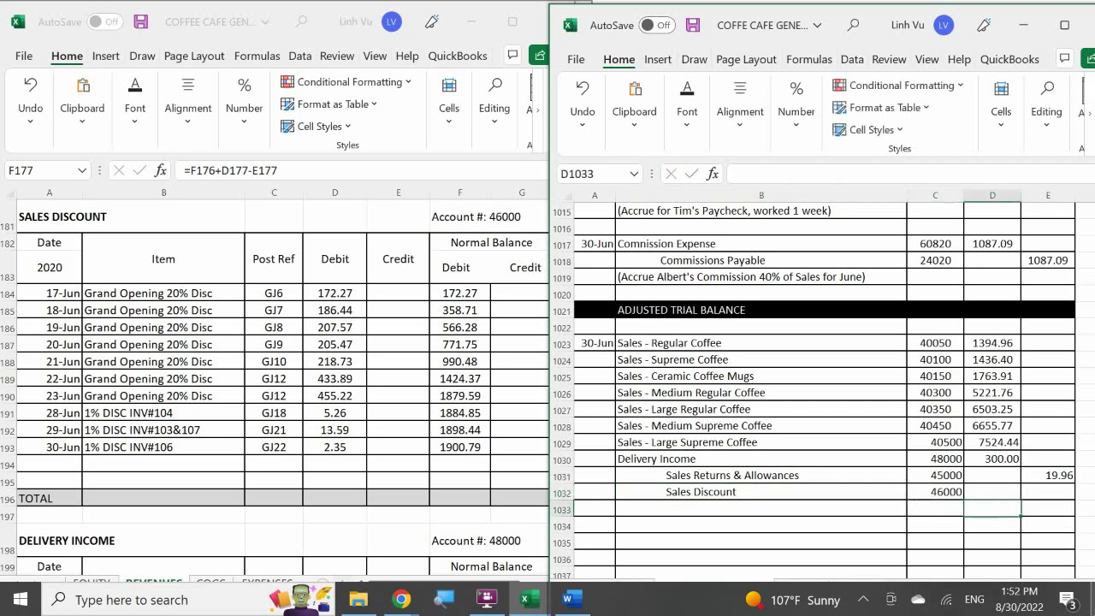
{"action": "key", "text": "Up"}
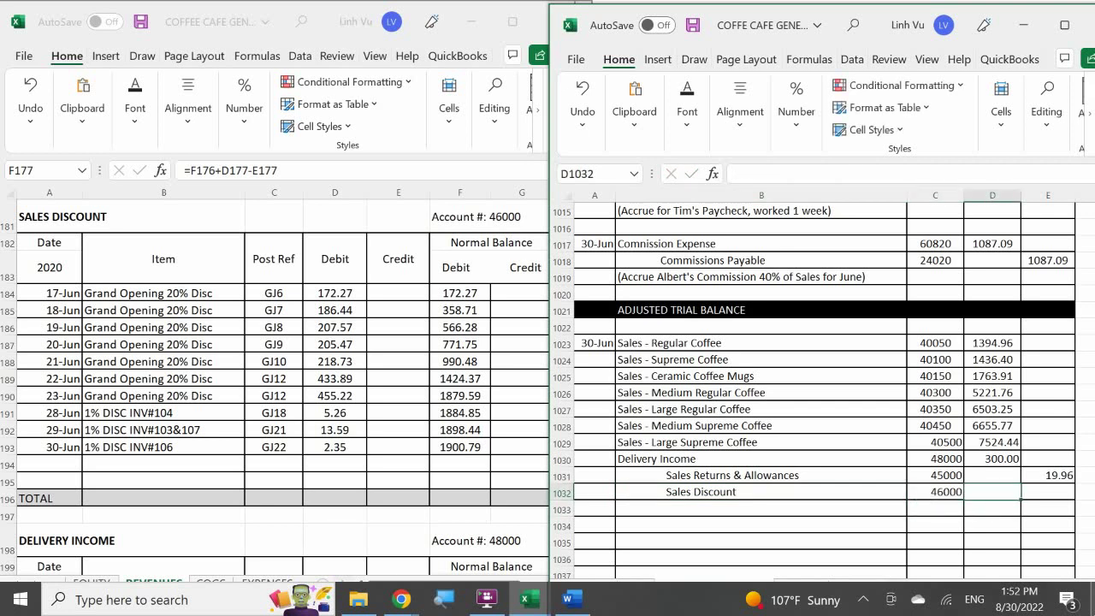
{"action": "key", "text": "Right"}
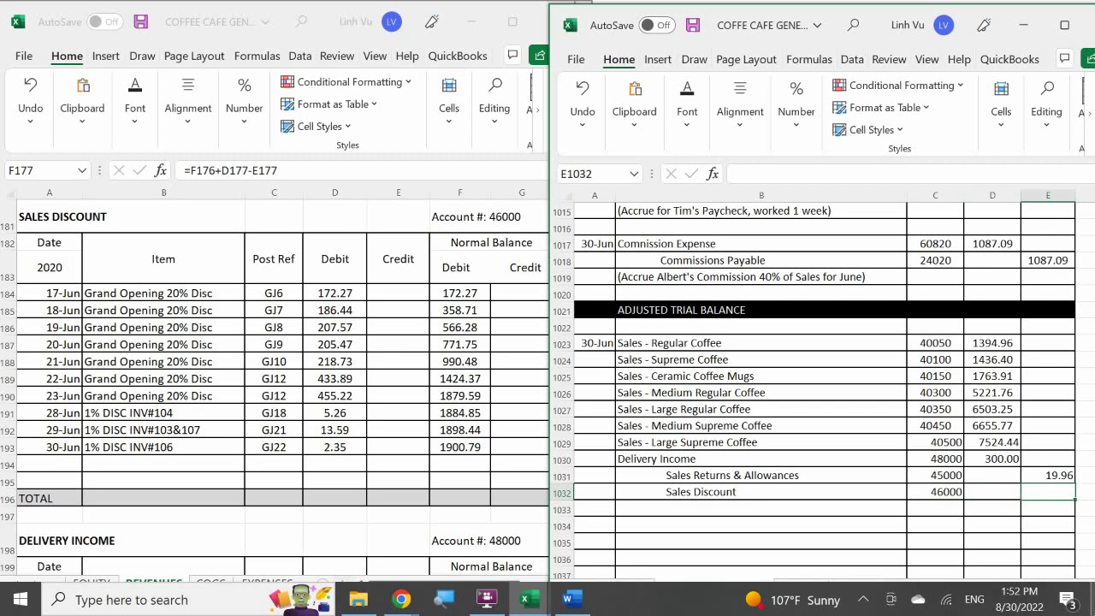
{"action": "type", "text": "1900.7"}
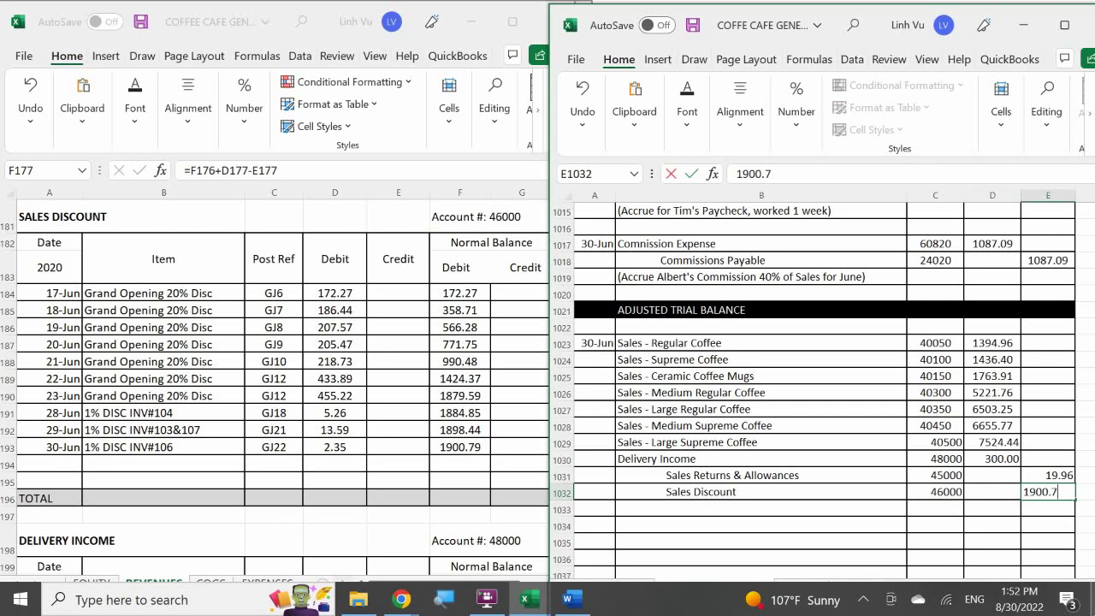
{"action": "type", "text": "9"}
{"action": "key", "text": "Return"}
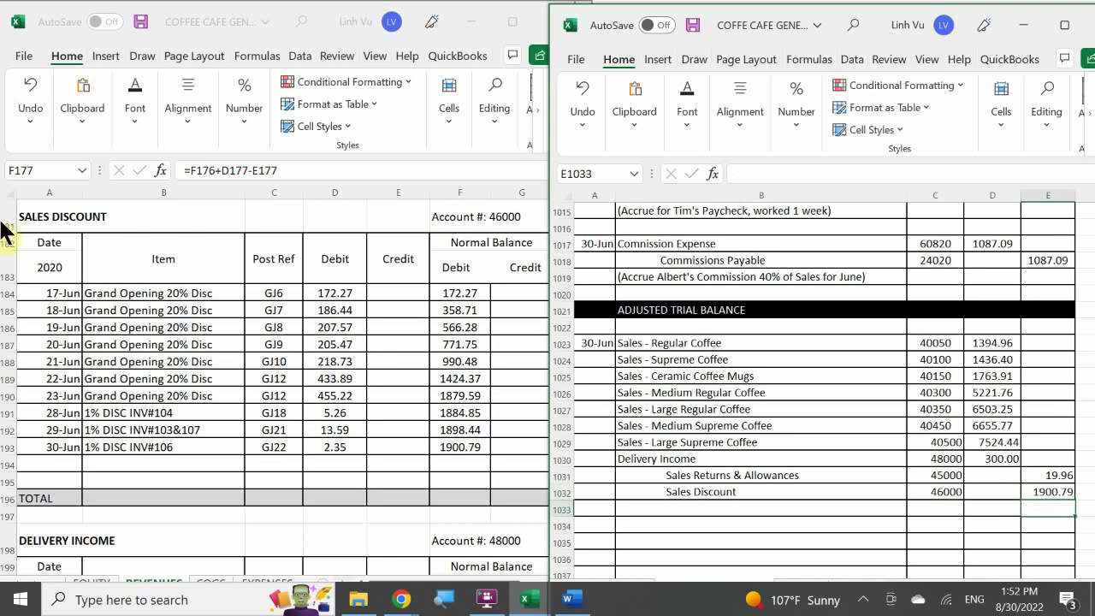
- Start a closing line on row 194 of the Sales Discount ledger account with date 6/30 and item CLOSE
{"action": "left_click", "coordinate": [47, 456]}
{"action": "left_click", "coordinate": [47, 459]}
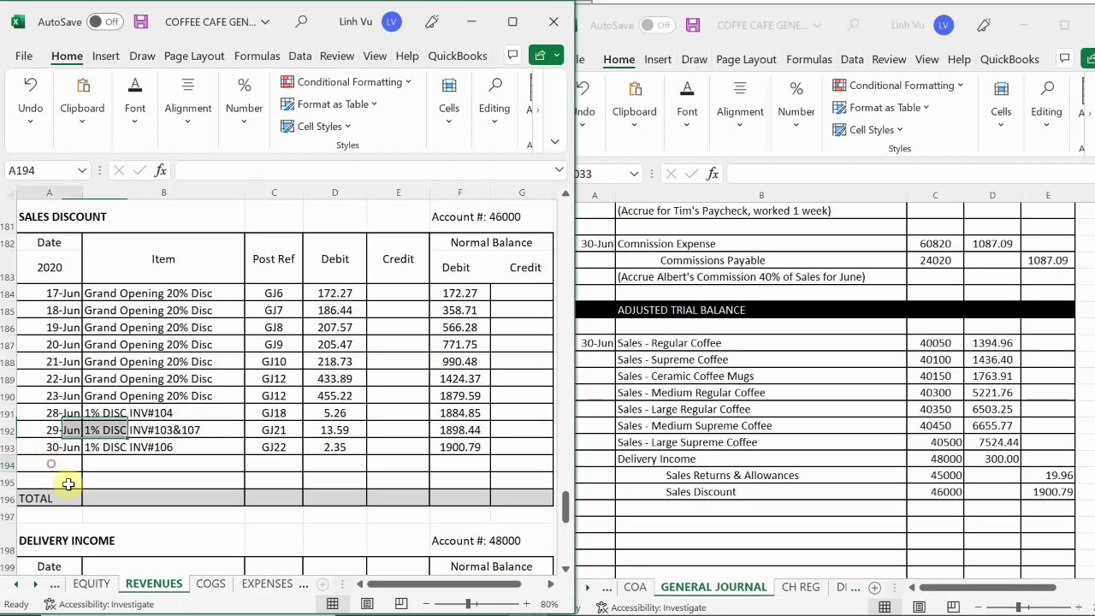
{"action": "type", "text": "6/"}
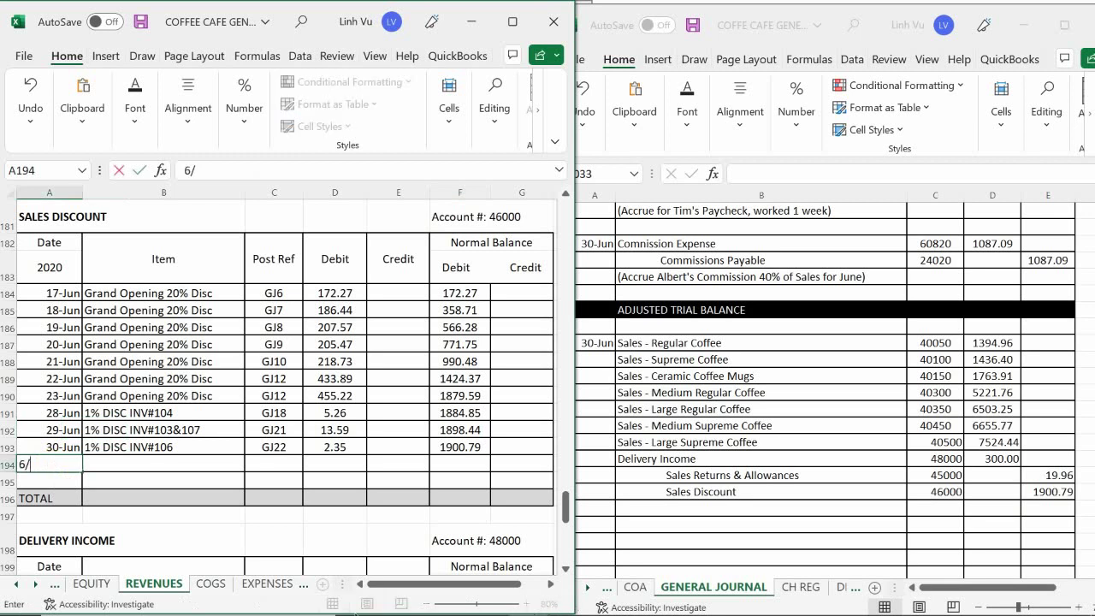
{"action": "type", "text": "30"}
{"action": "key", "text": "Return"}
{"action": "left_click", "coordinate": [163, 464]}
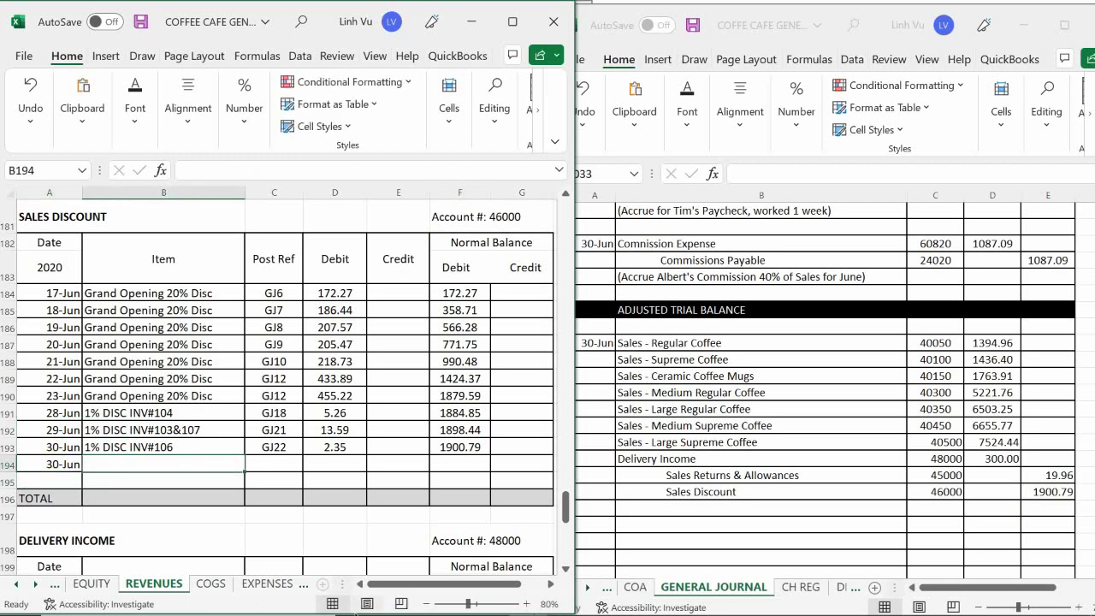
{"action": "type", "text": "CLOSE"}
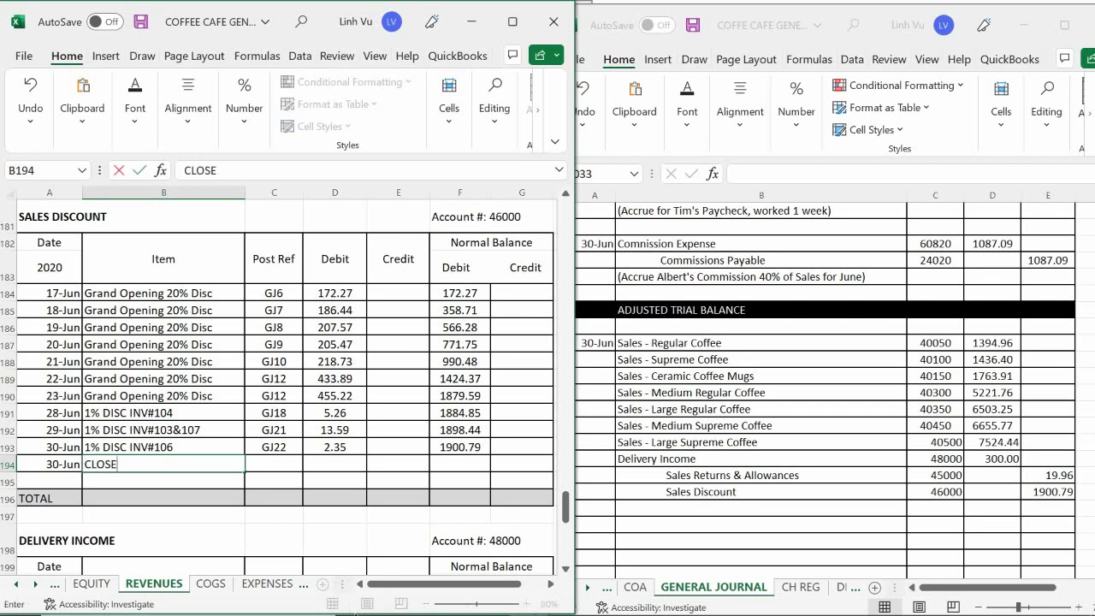
- Enter GJ25 as the post reference in C194 for the Sales Discount closing line
{"action": "key", "text": "Tab"}
{"action": "type", "text": "GL"}
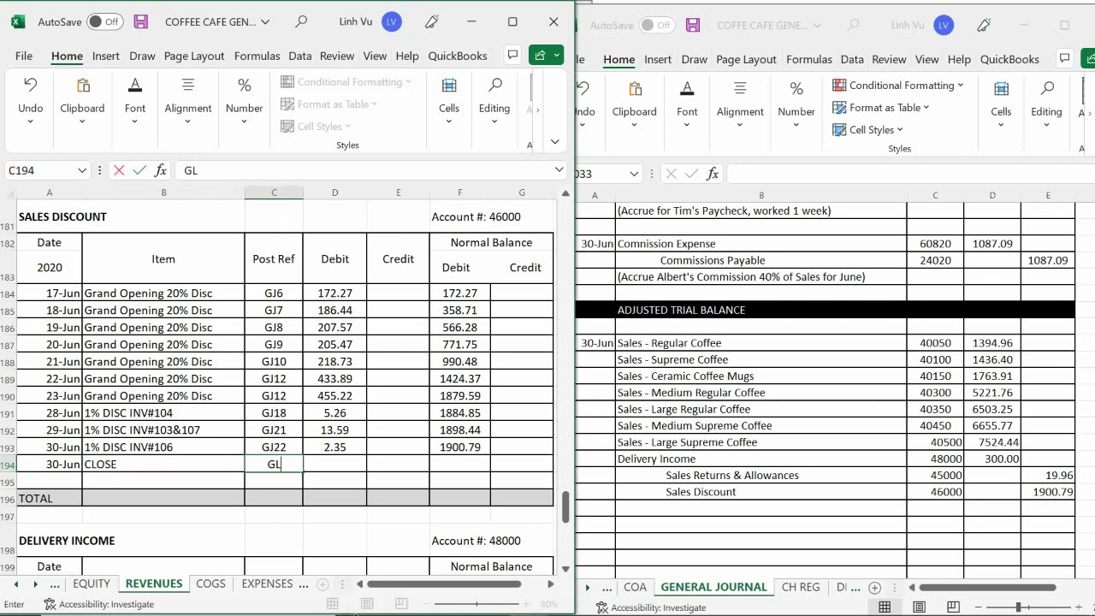
{"action": "type", "text": "2"}
{"action": "key", "text": "BackSpace"}
{"action": "key", "text": "BackSpace"}
{"action": "type", "text": "K"}
{"action": "key", "text": "BackSpace"}
{"action": "type", "text": "K"}
{"action": "key", "text": "BackSpace"}
{"action": "type", "text": "J25"}
- Enter 1900.79 as the credit in E194 and extend the running debit balance formula from F193 to F194
{"action": "key", "text": "Tab"}
{"action": "key", "text": "Tab"}
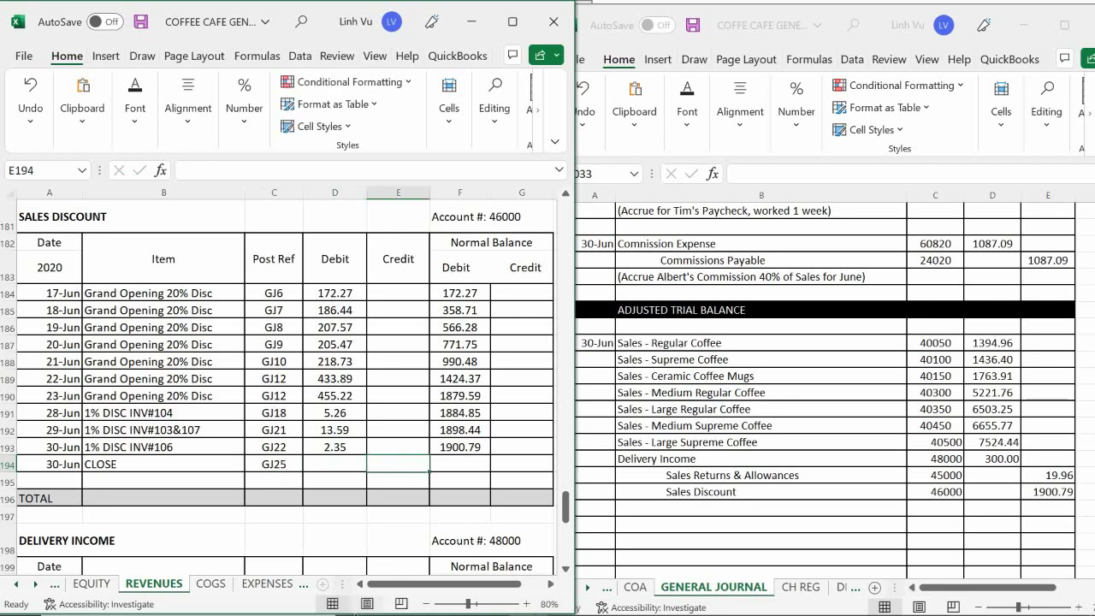
{"action": "type", "text": "199."}
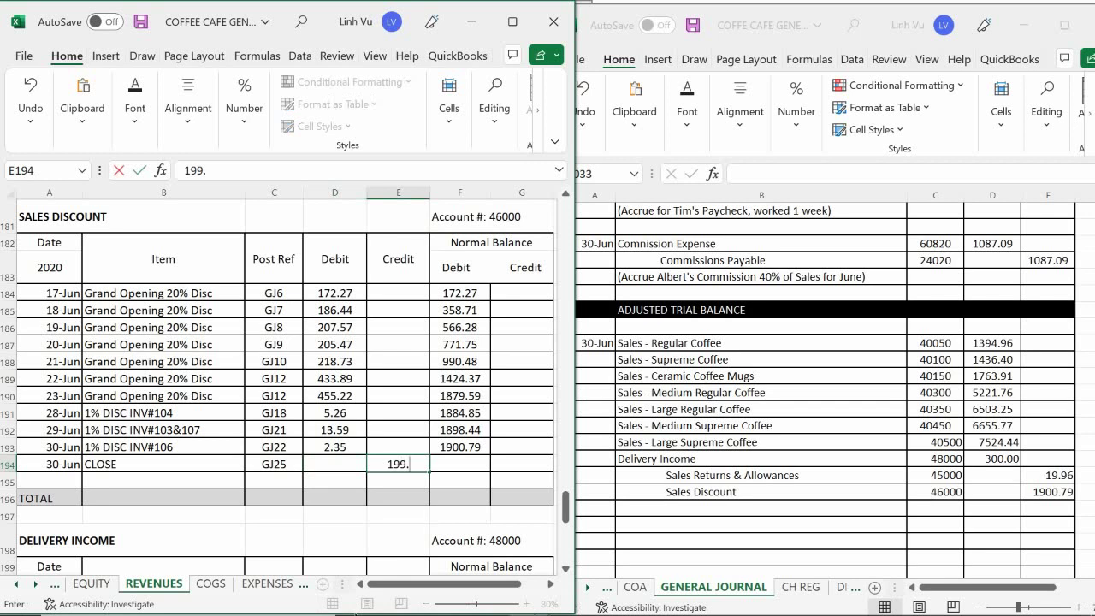
{"action": "key", "text": "BackSpace"}
{"action": "key", "text": "BackSpace"}
{"action": "type", "text": "00.79"}
{"action": "key", "text": "Return"}
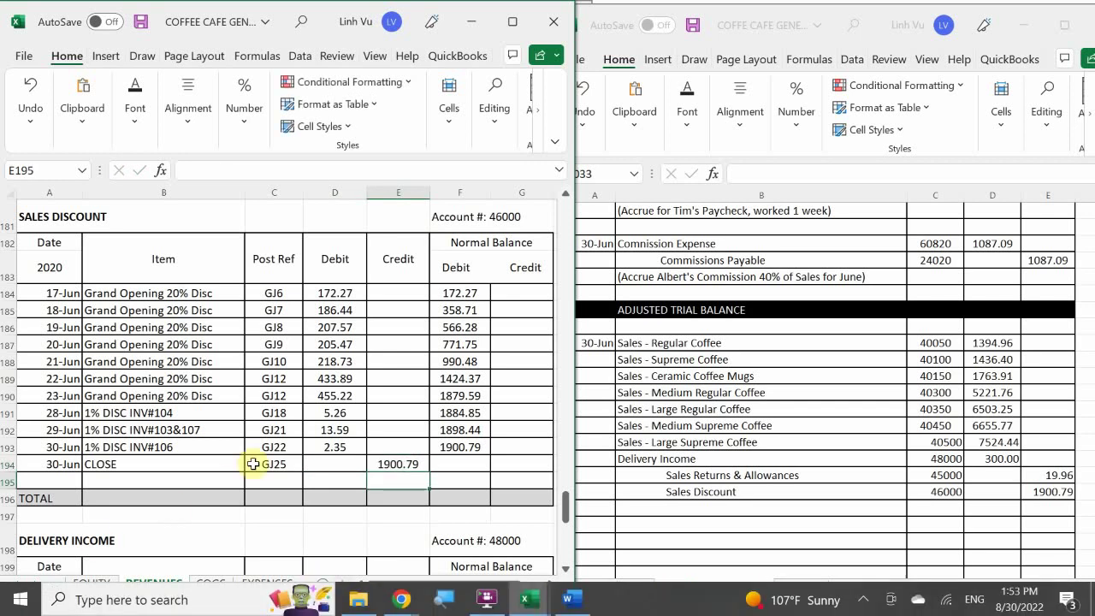
{"action": "left_click", "coordinate": [454, 446]}
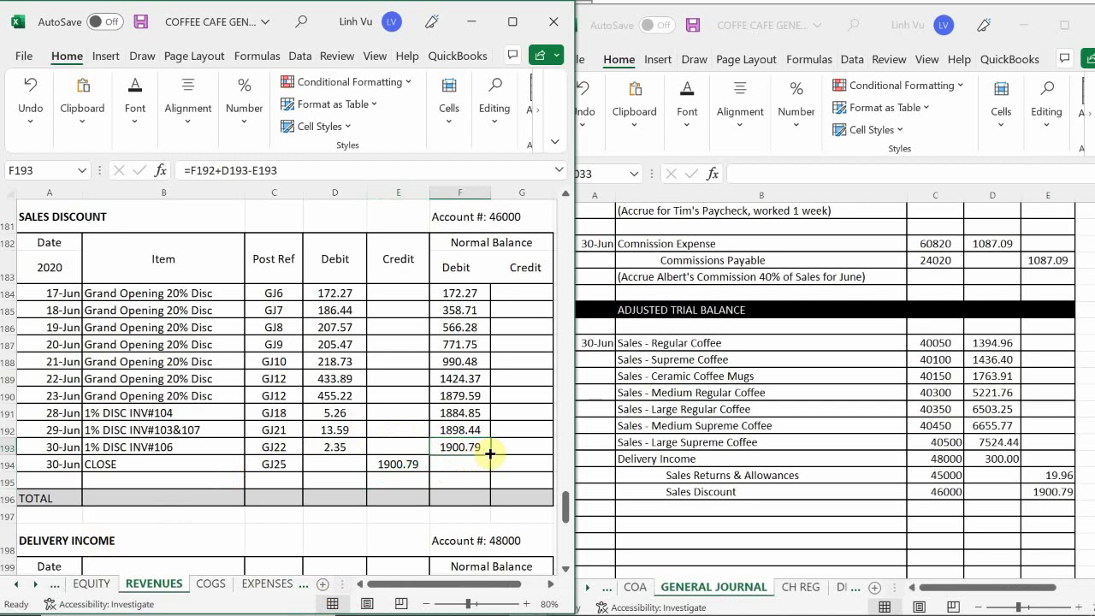
{"action": "left_click_drag", "start_coordinate": [489, 453], "coordinate": [489, 469]}
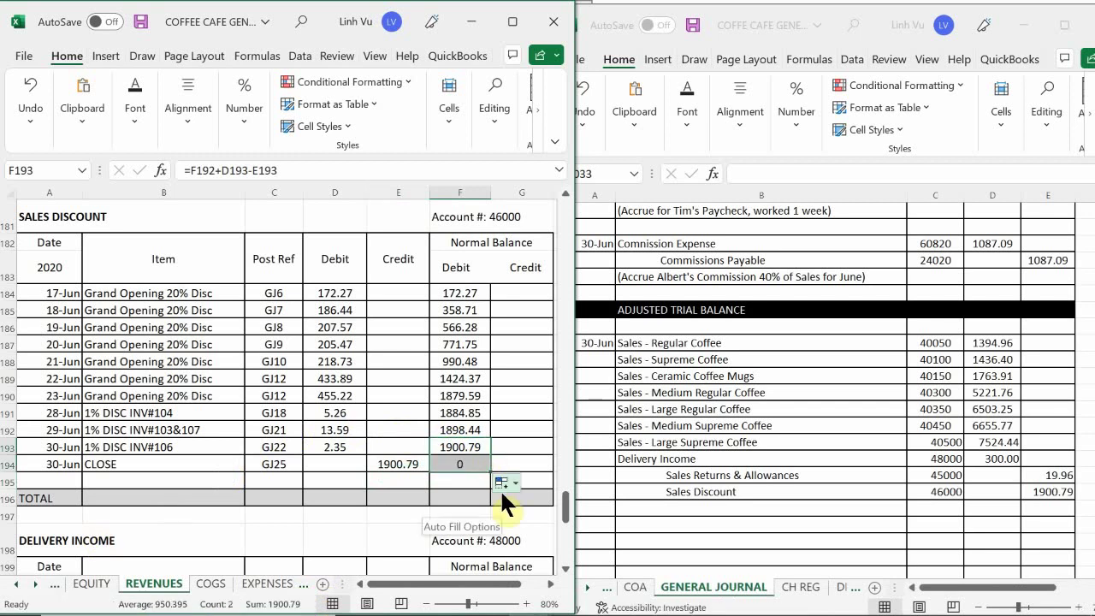
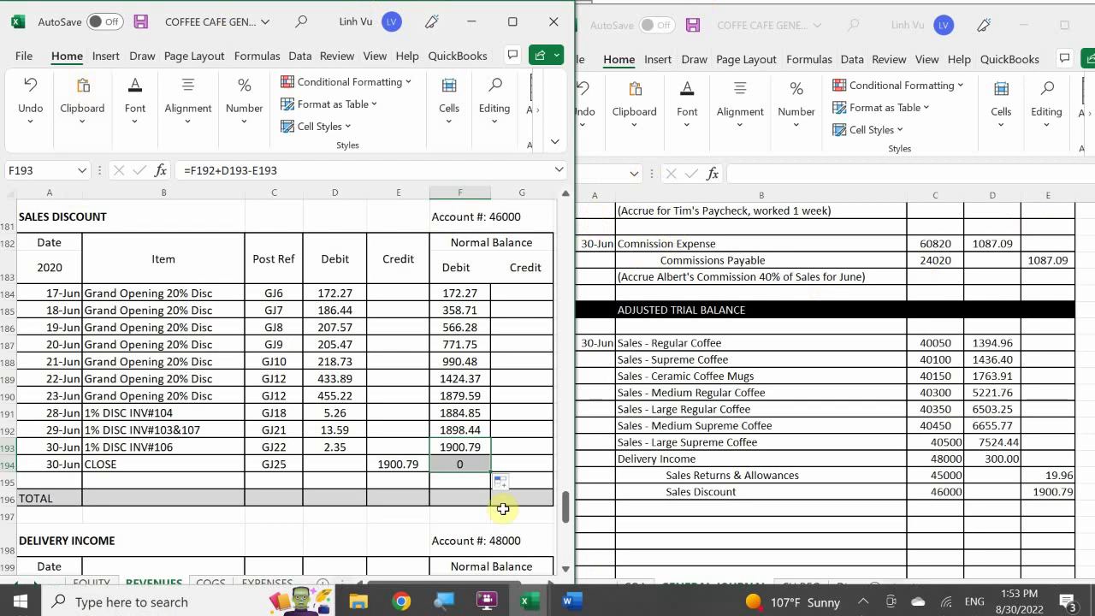
- Enter the date 6/30 on the first line, A32, of the Income Summary account in the EQUITY sheet
{"action": "left_click", "coordinate": [95, 585]}
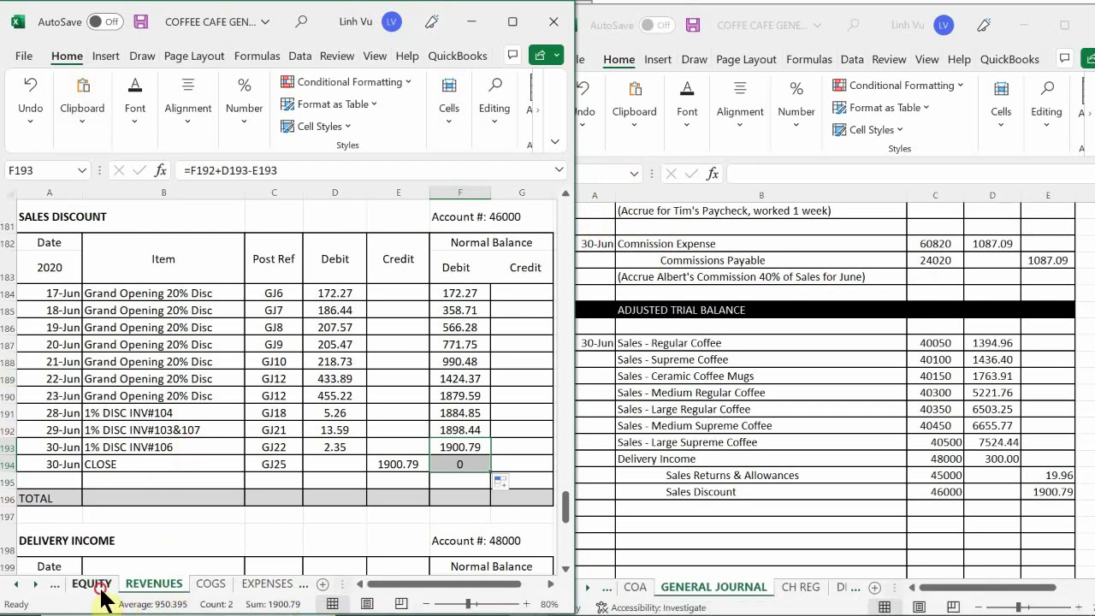
{"action": "left_click", "coordinate": [144, 517]}
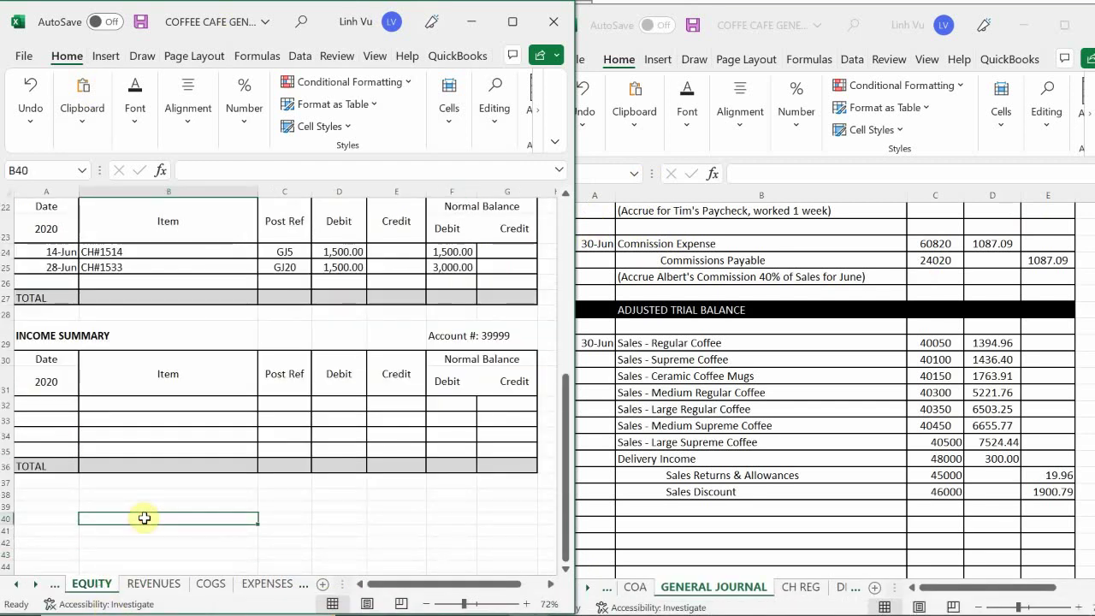
{"action": "scroll", "coordinate": [143, 517], "scroll_direction": "up", "scroll_amount": 1}
{"action": "scroll", "coordinate": [144, 517], "scroll_direction": "down", "scroll_amount": 1}
{"action": "left_click", "coordinate": [51, 403]}
{"action": "type", "text": "6/3"}
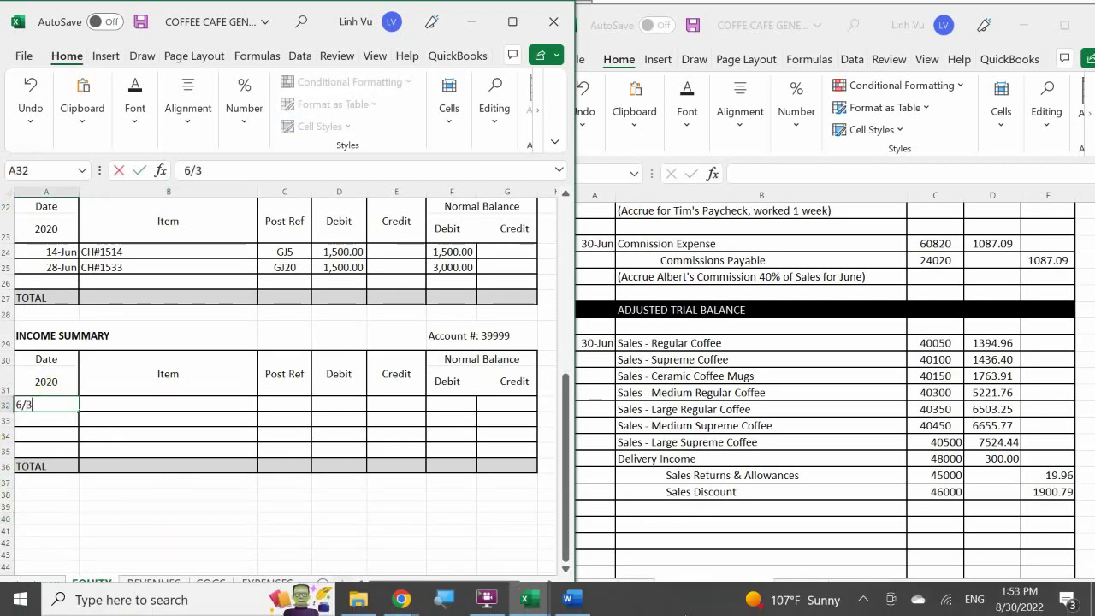
{"action": "type", "text": "0"}
{"action": "key", "text": "Return"}
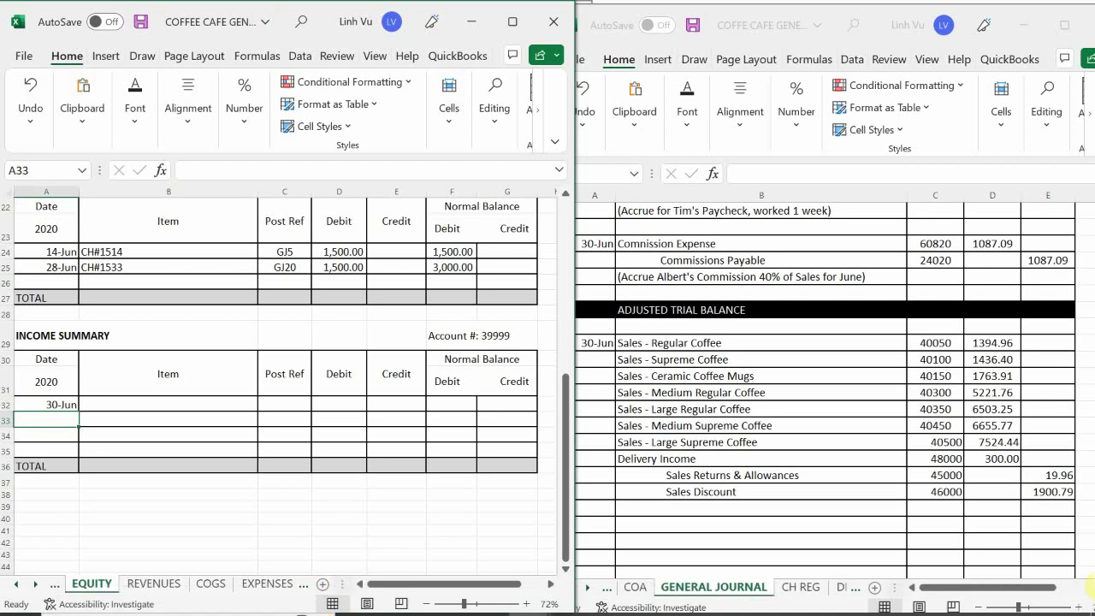
- Enter an indented Income Summary line on row 1033 of the general journal with PR number 39999
{"action": "left_click", "coordinate": [682, 507]}
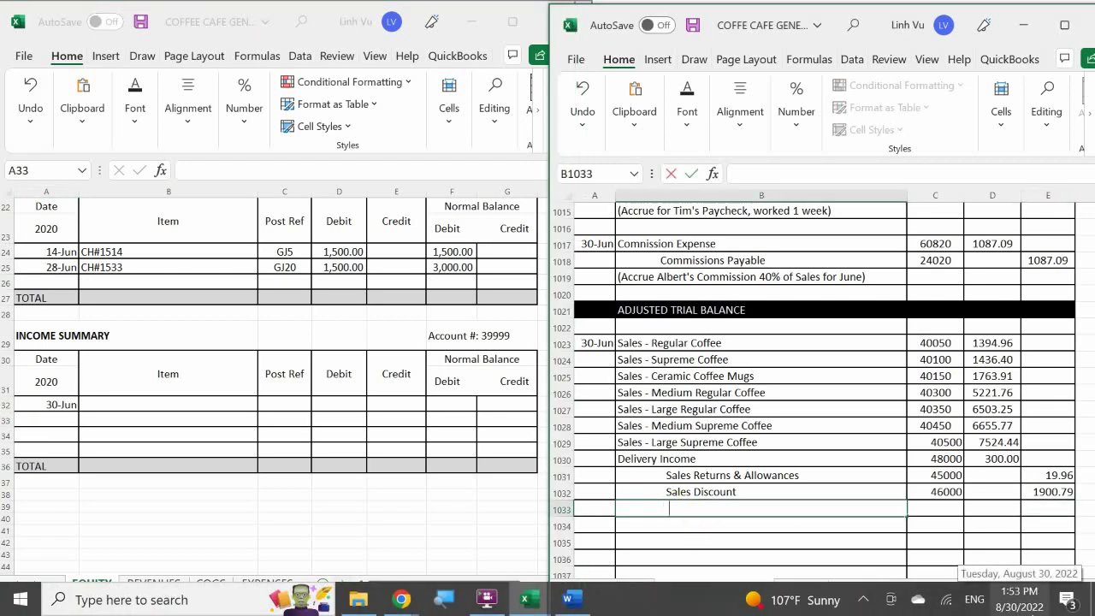
{"action": "type", "text": "Income Su"}
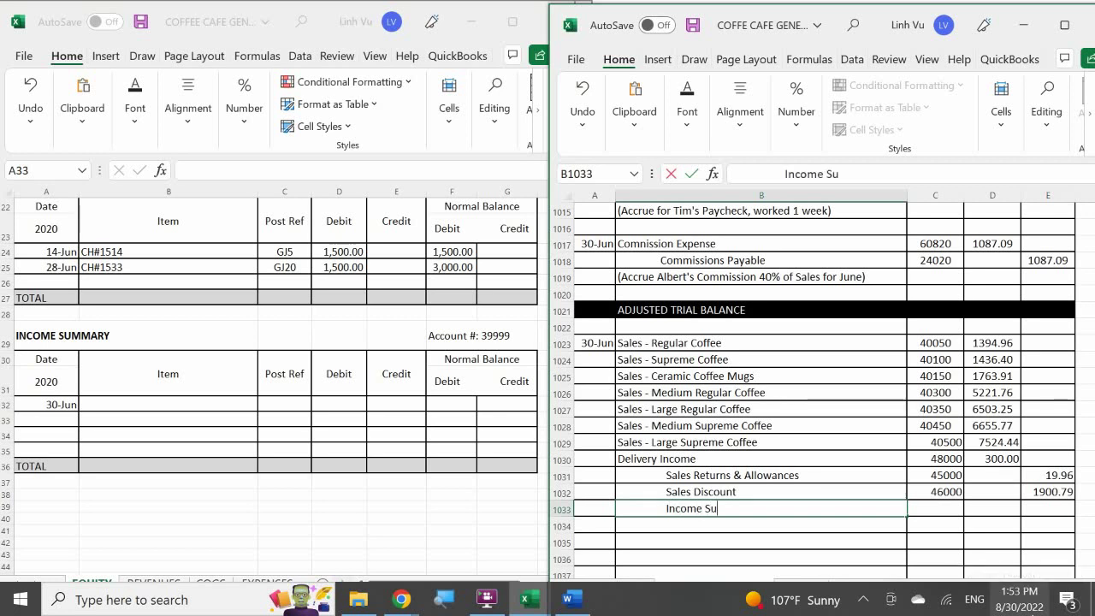
{"action": "type", "text": "mmary"}
{"action": "key", "text": "Tab"}
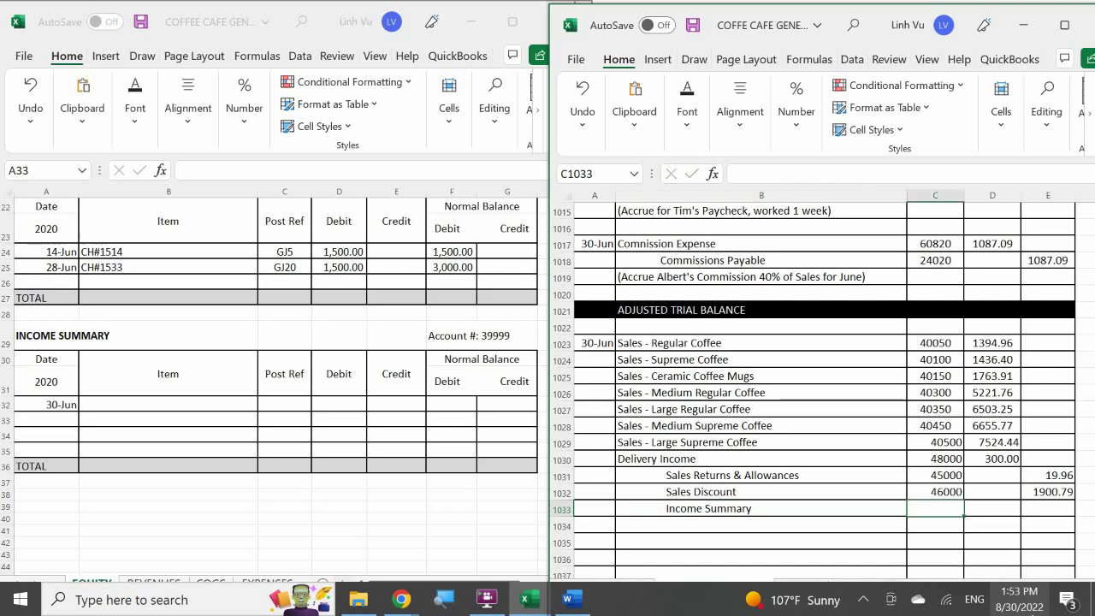
{"action": "type", "text": "39"}
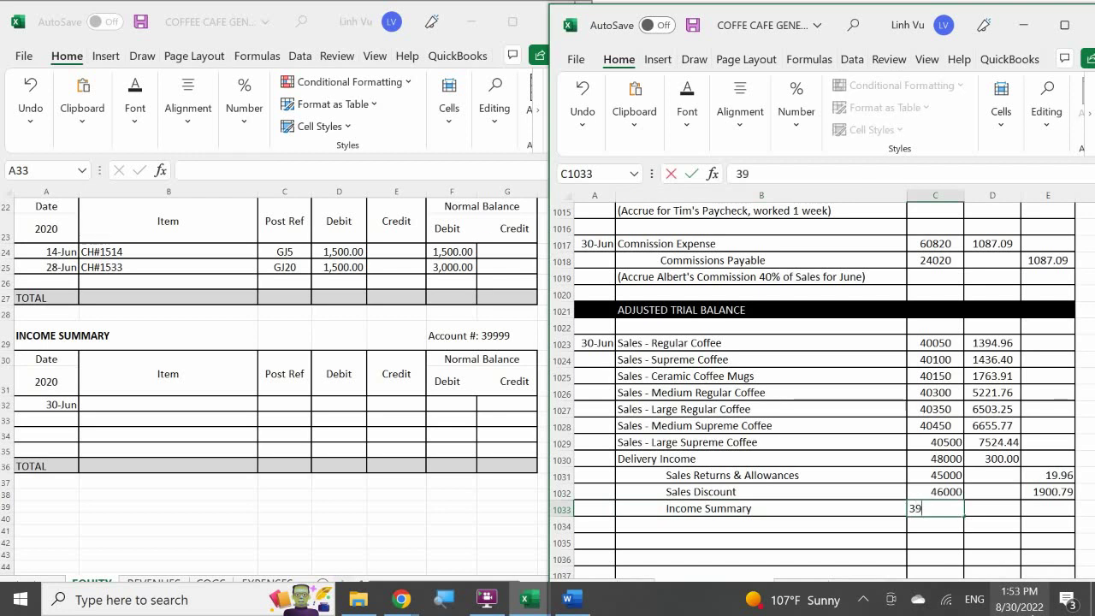
{"action": "type", "text": "999"}
{"action": "key", "text": "Return"}
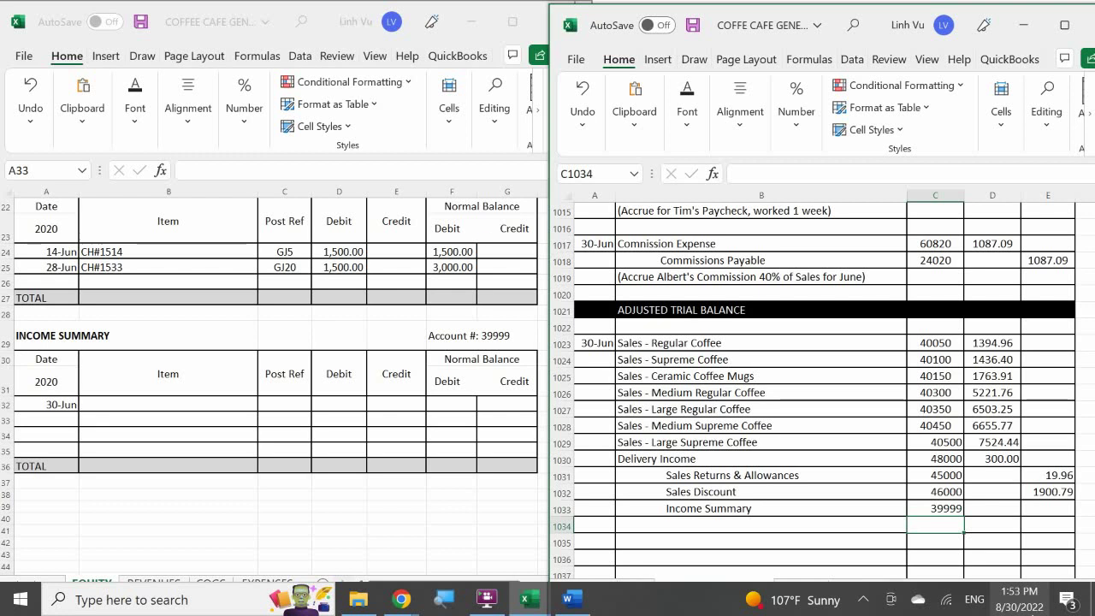
- Total the closing entry debits in D1035 with =SUM(D1022:D1033) and extend the formula to the credit column in E1035
{"action": "key", "text": "Down"}
{"action": "key", "text": "Down"}
{"action": "key", "text": "Down"}
{"action": "key", "text": "Down"}
{"action": "key", "text": "Down"}
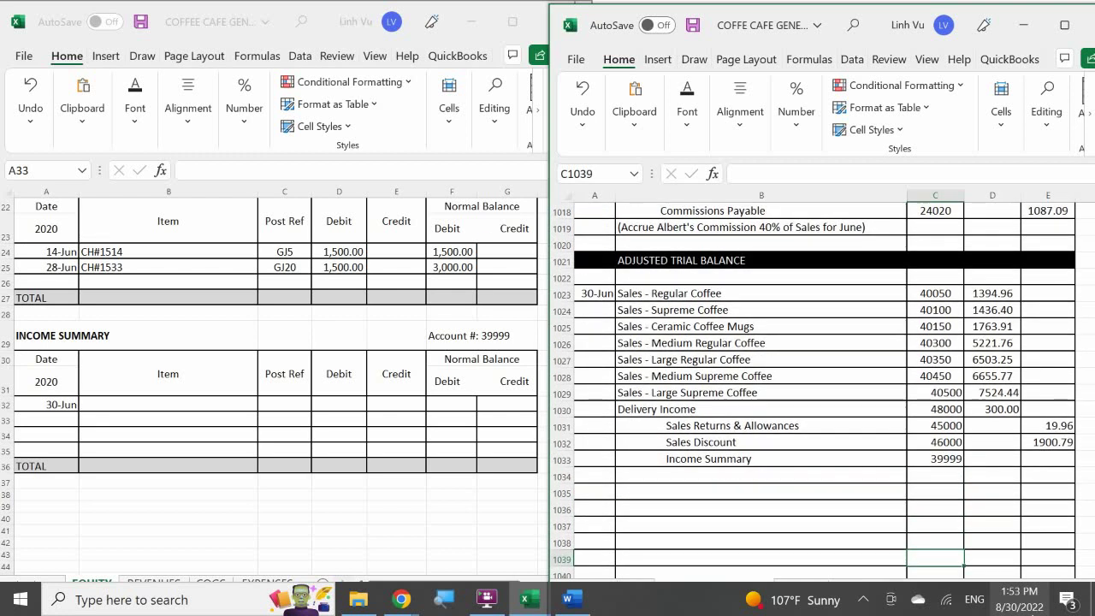
{"action": "key", "text": "Right"}
{"action": "key", "text": "Up"}
{"action": "key", "text": "Up"}
{"action": "key", "text": "Up"}
{"action": "key", "text": "Up"}
{"action": "key", "text": "Up"}
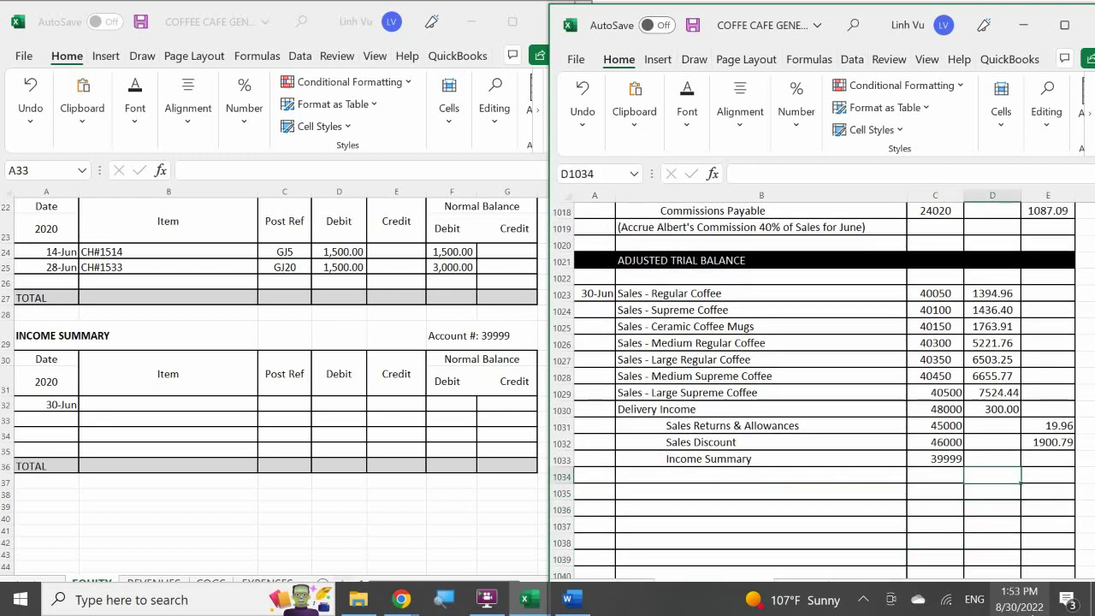
{"action": "key", "text": "F2"}
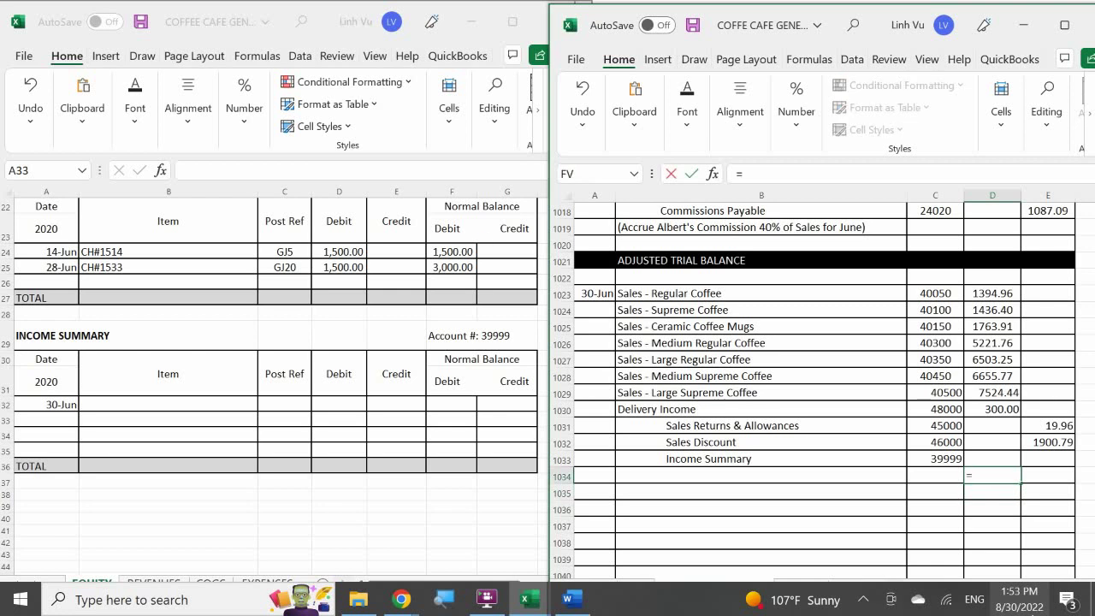
{"action": "key", "text": "Return"}
{"action": "type", "text": "=s"}
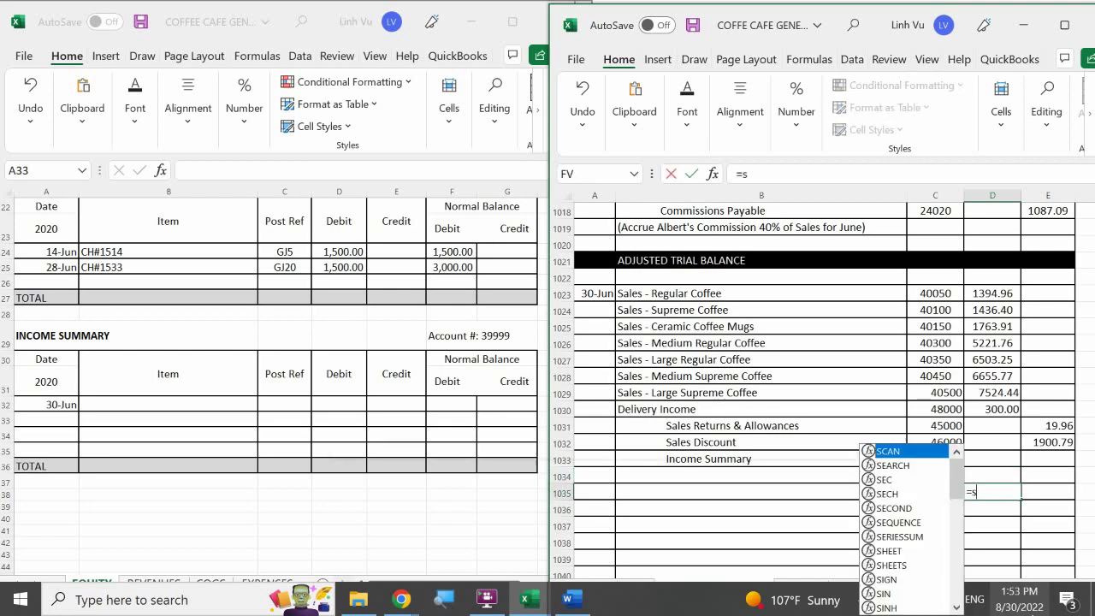
{"action": "type", "text": "um("}
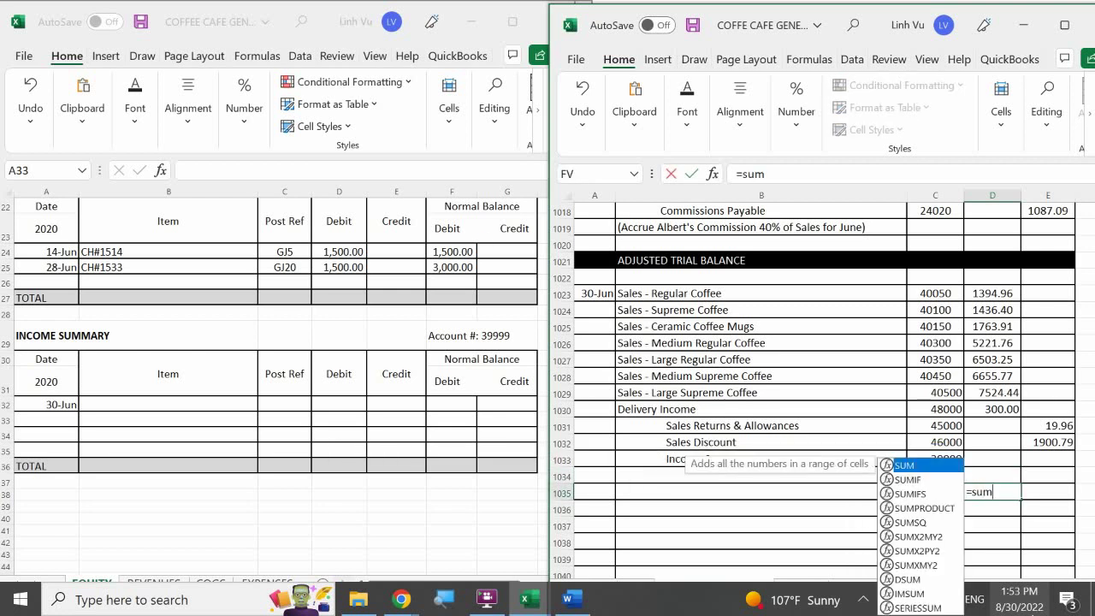
{"action": "key", "text": "BackSpace"}
{"action": "type", "text": "("}
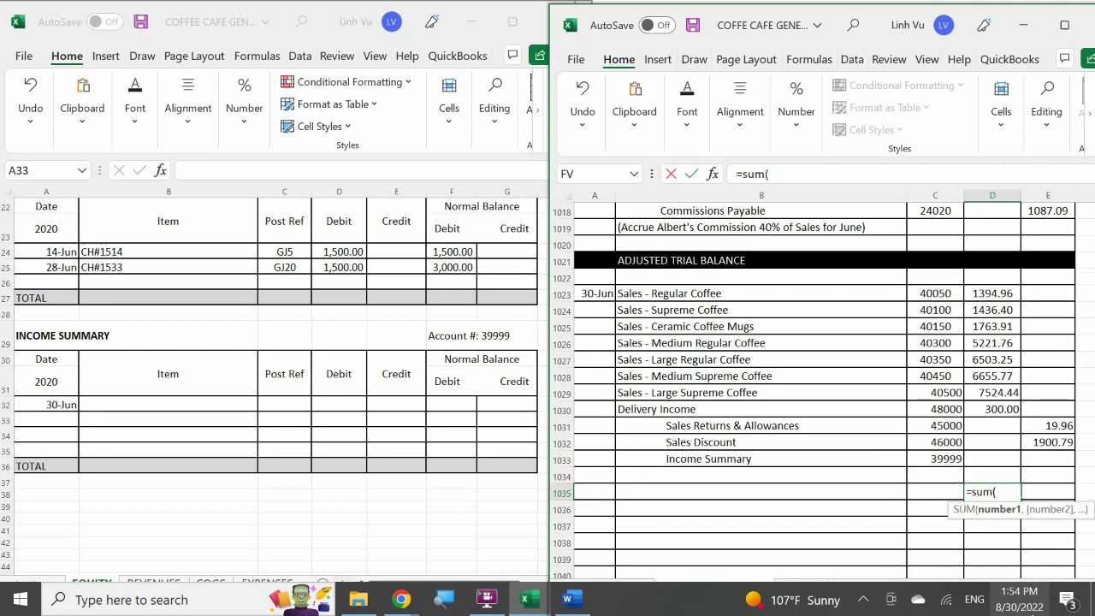
{"action": "left_click_drag", "start_coordinate": [992, 459], "coordinate": [992, 276]}
{"action": "key", "text": "Return"}
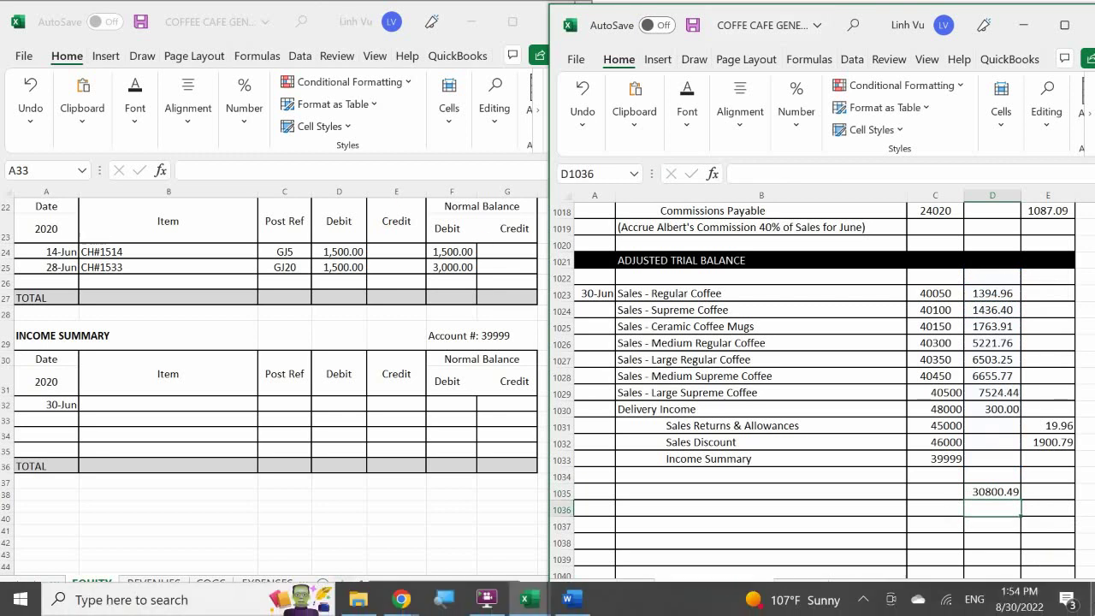
{"action": "left_click", "coordinate": [985, 492]}
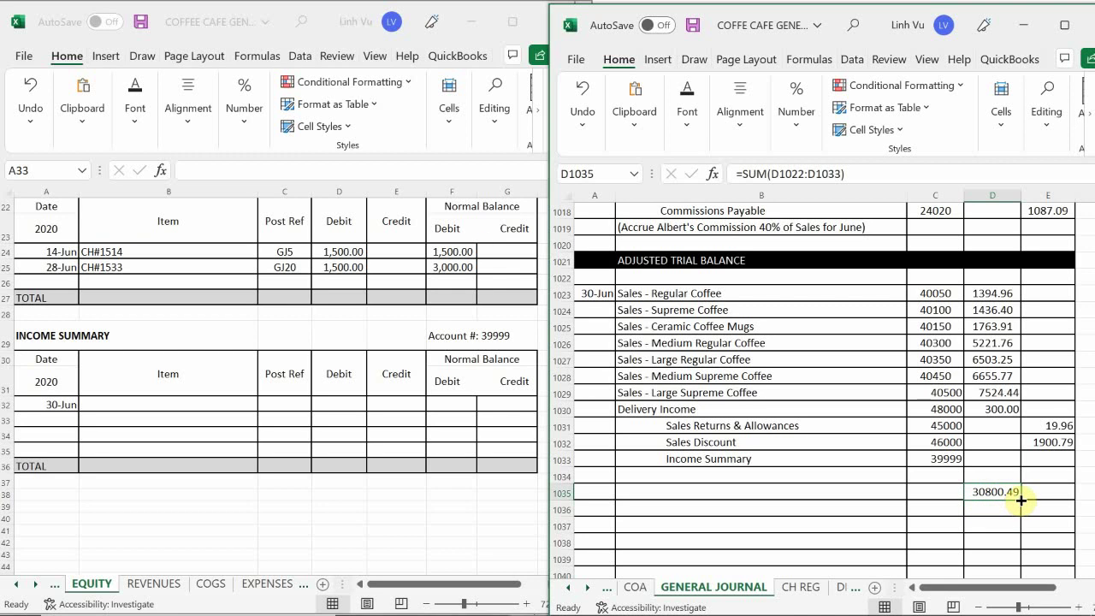
{"action": "left_click_drag", "start_coordinate": [1018, 500], "coordinate": [1073, 501]}
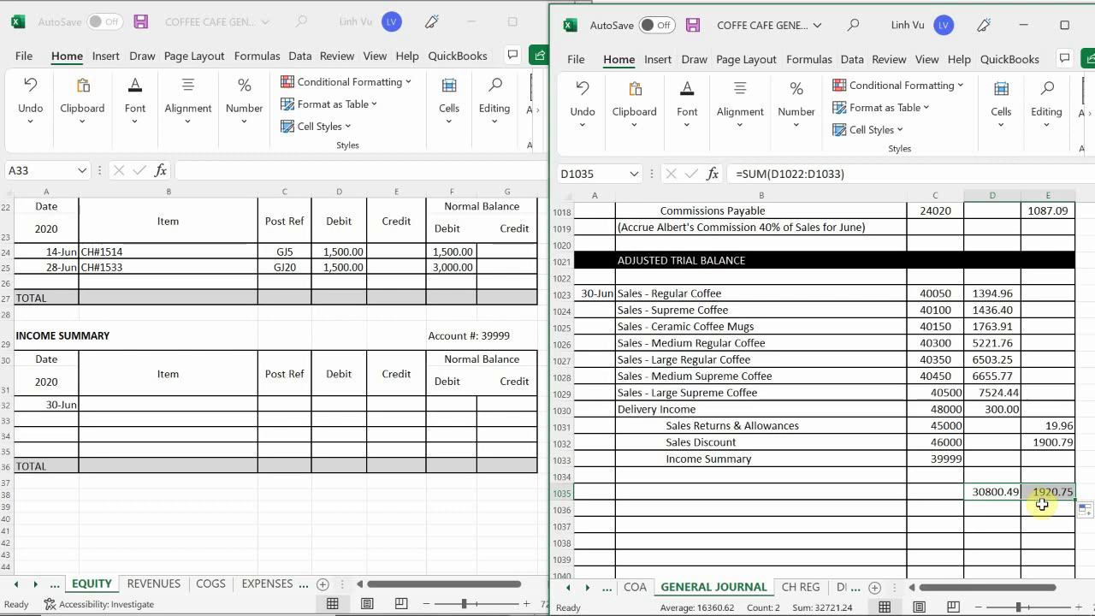
- Enter =30800.49-1920.75 as the Income Summary credit in E1033 of the general journal
{"action": "left_click", "coordinate": [1044, 460]}
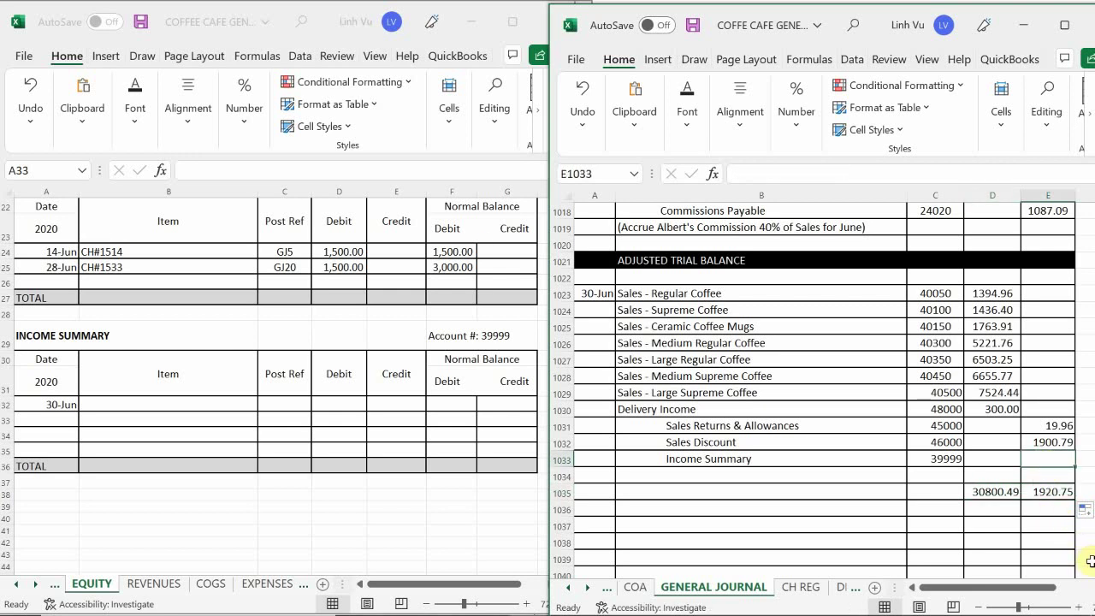
{"action": "type", "text": "="}
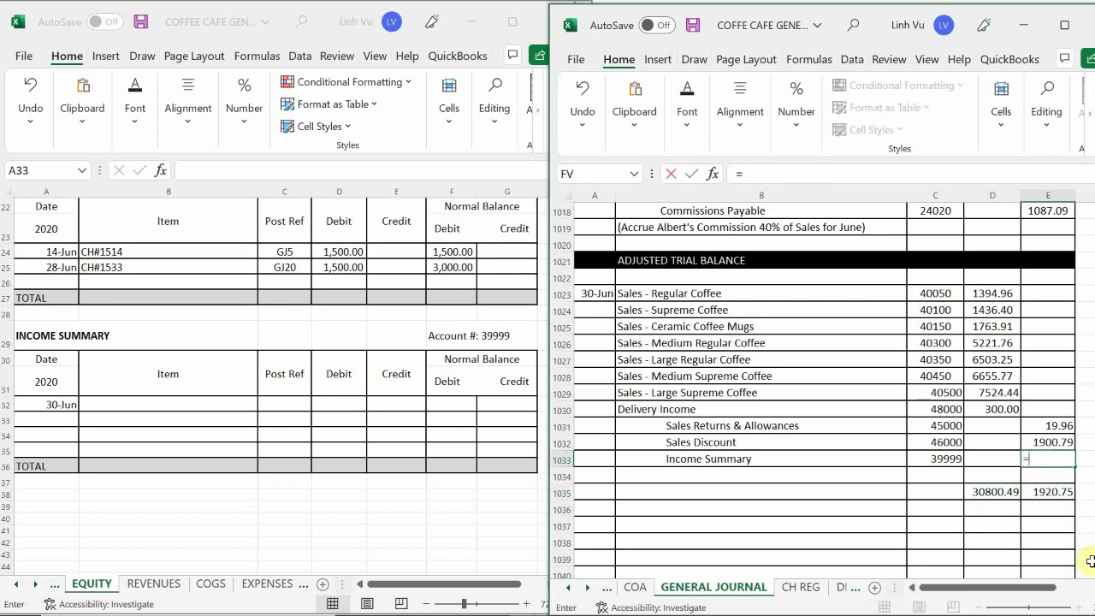
{"action": "type", "text": "30800.49-"}
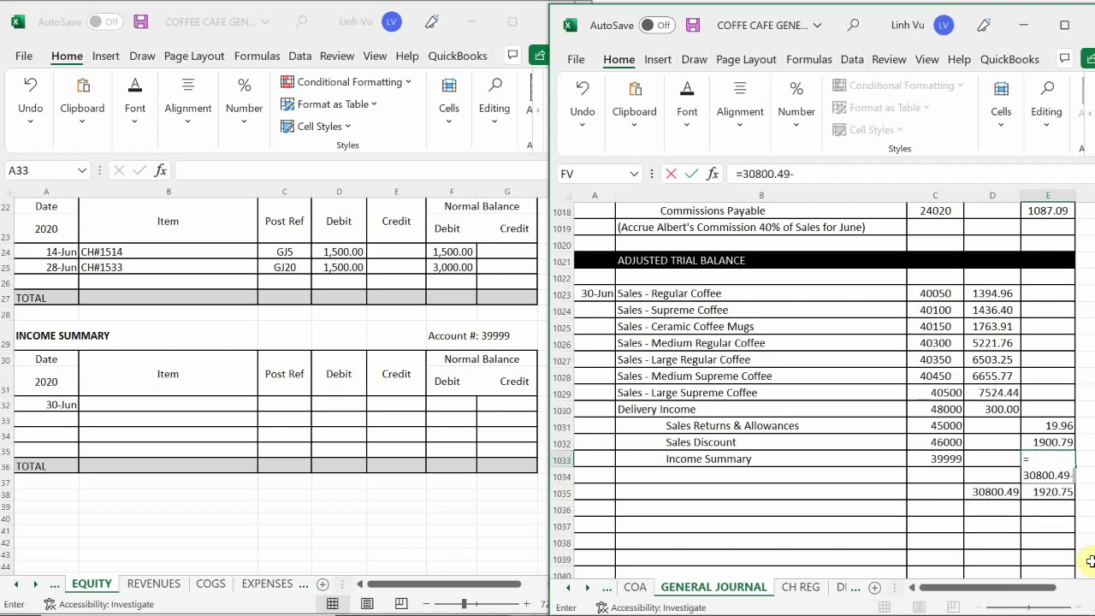
{"action": "type", "text": "1920.75"}
{"action": "key", "text": "Return"}
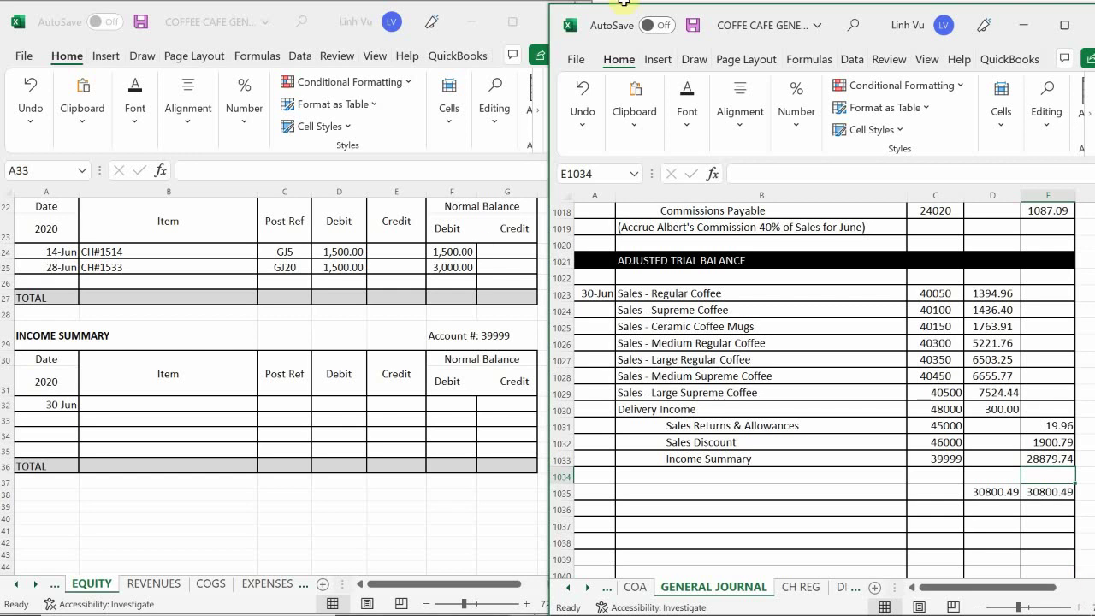
- Enter CLOSE out all Revenues as the item in B32 of the Income Summary account in the EQUITY sheet
{"action": "left_click", "coordinate": [204, 400]}
{"action": "left_click", "coordinate": [183, 403]}
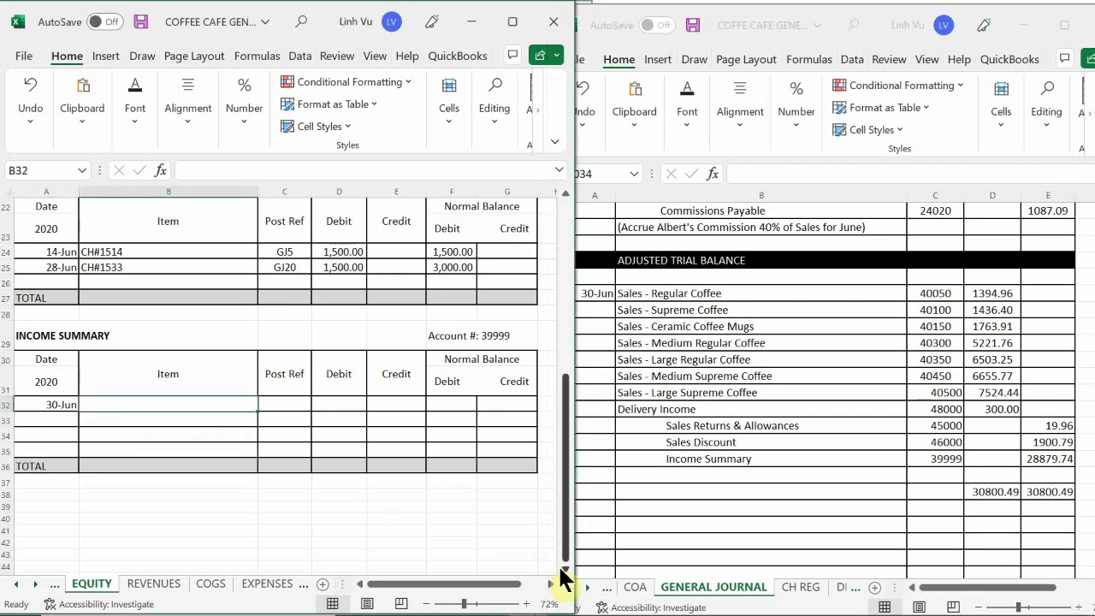
{"action": "type", "text": "Bu"}
{"action": "key", "text": "BackSpace"}
{"action": "key", "text": "BackSpace"}
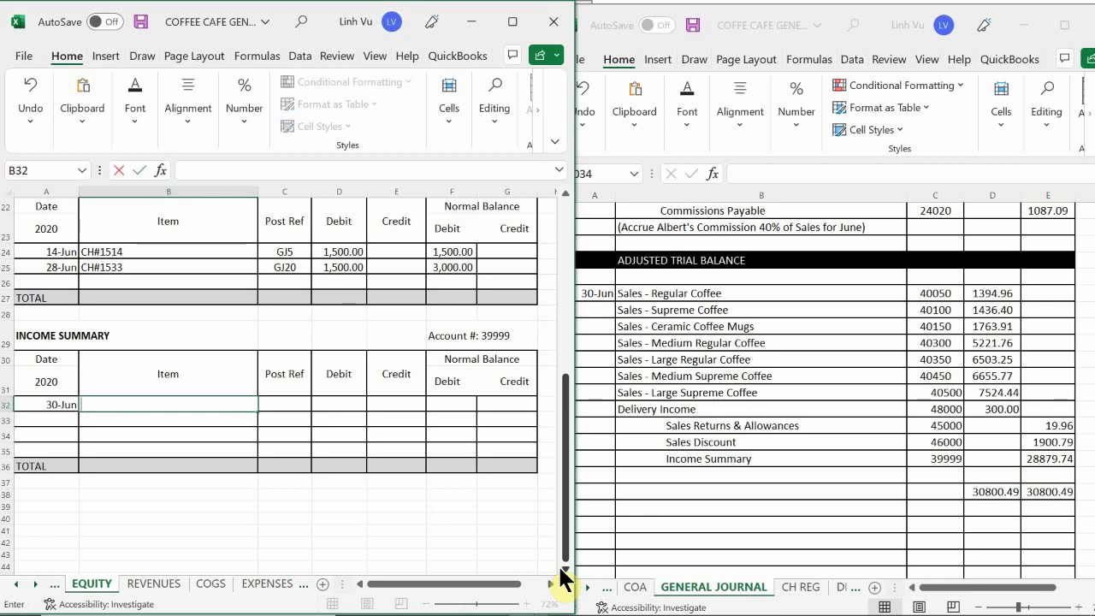
{"action": "type", "text": "CLOSE out all regve"}
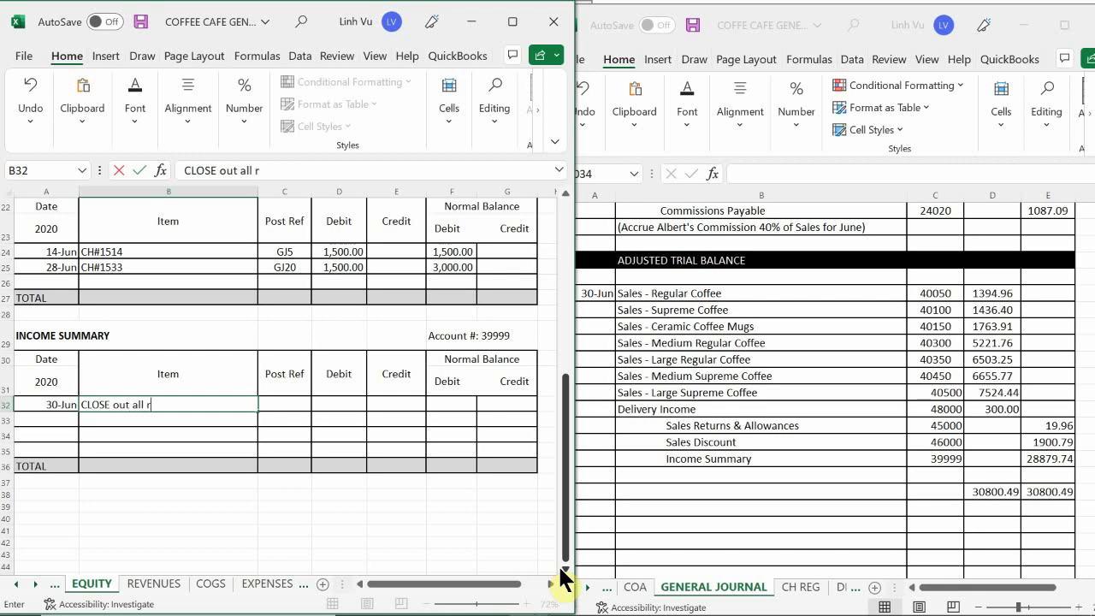
{"action": "key", "text": "BackSpace"}
{"action": "key", "text": "BackSpace"}
{"action": "key", "text": "BackSpace"}
{"action": "key", "text": "BackSpace"}
{"action": "key", "text": "BackSpace"}
{"action": "type", "text": "Reve"}
{"action": "type", "text": "mi"}
{"action": "type", "text": "ues"}
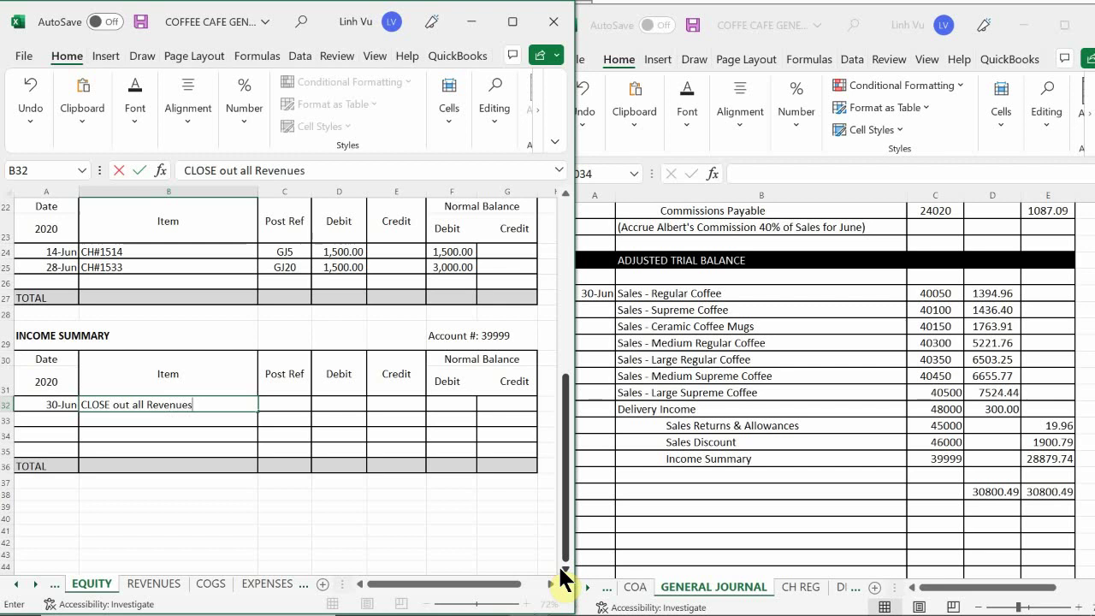
{"action": "key", "text": "Return"}
- Enter GJ25 as the post reference in C32 of the Income Summary account
{"action": "key", "text": "Right"}
{"action": "key", "text": "Up"}
{"action": "type", "text": "GK"}
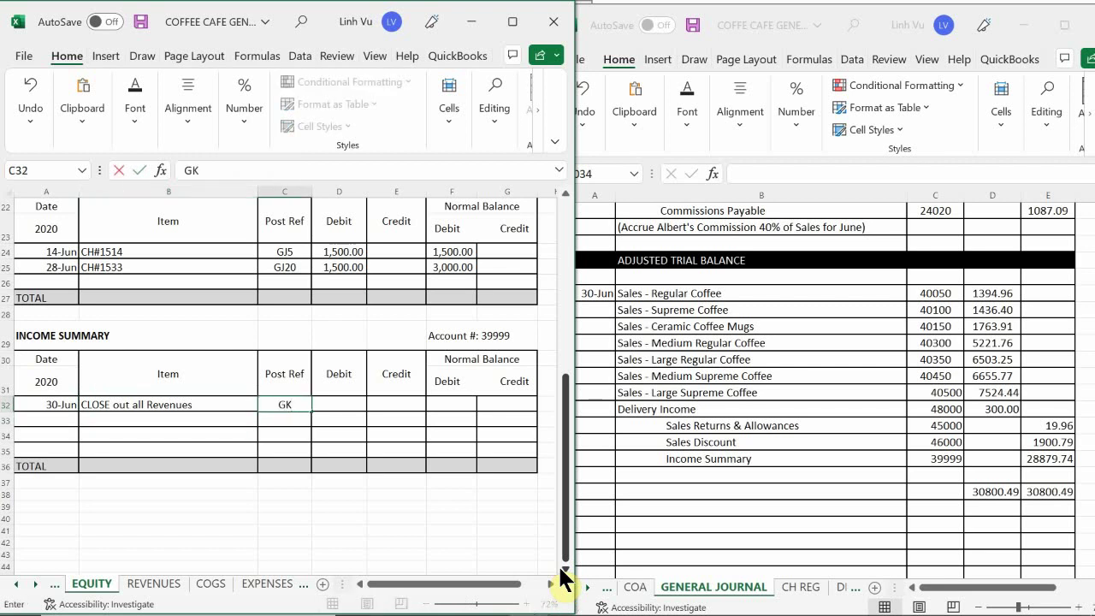
{"action": "key", "text": "BackSpace"}
{"action": "type", "text": "J25"}
{"action": "key", "text": "Return"}
- Enter 28879.74 as the Income Summary credit in E32
{"action": "key", "text": "Right"}
{"action": "key", "text": "Up"}
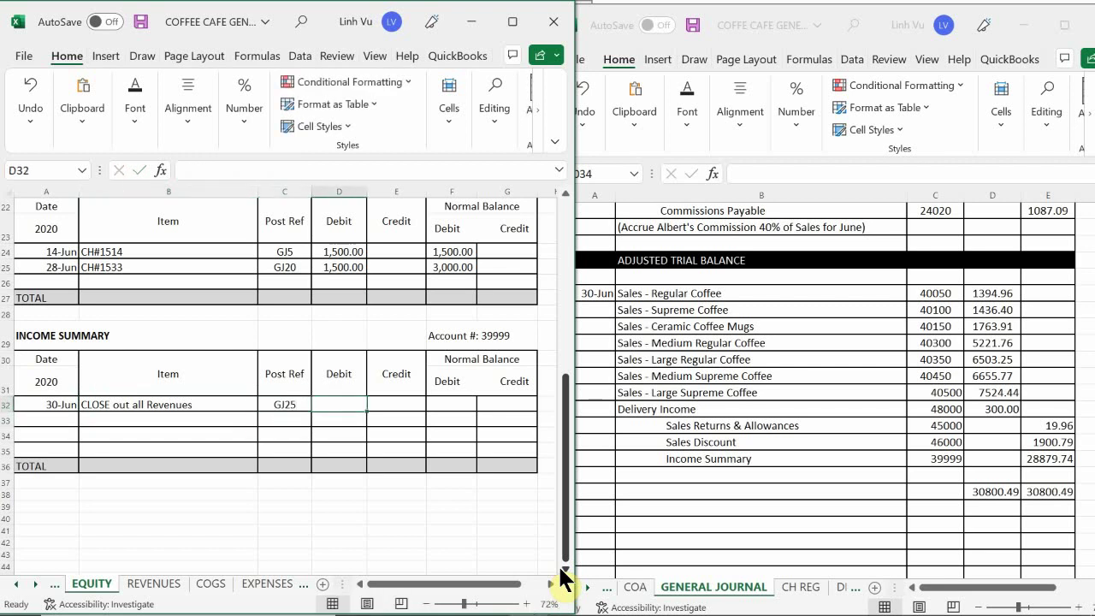
{"action": "key", "text": "Right"}
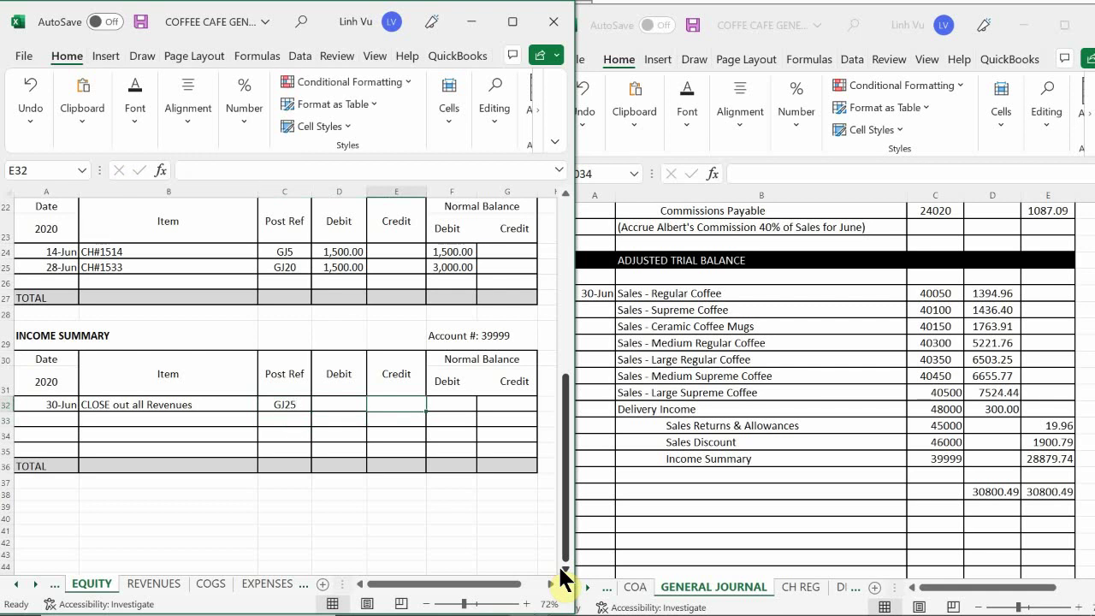
{"action": "type", "text": "3"}
{"action": "key", "text": "BackSpace"}
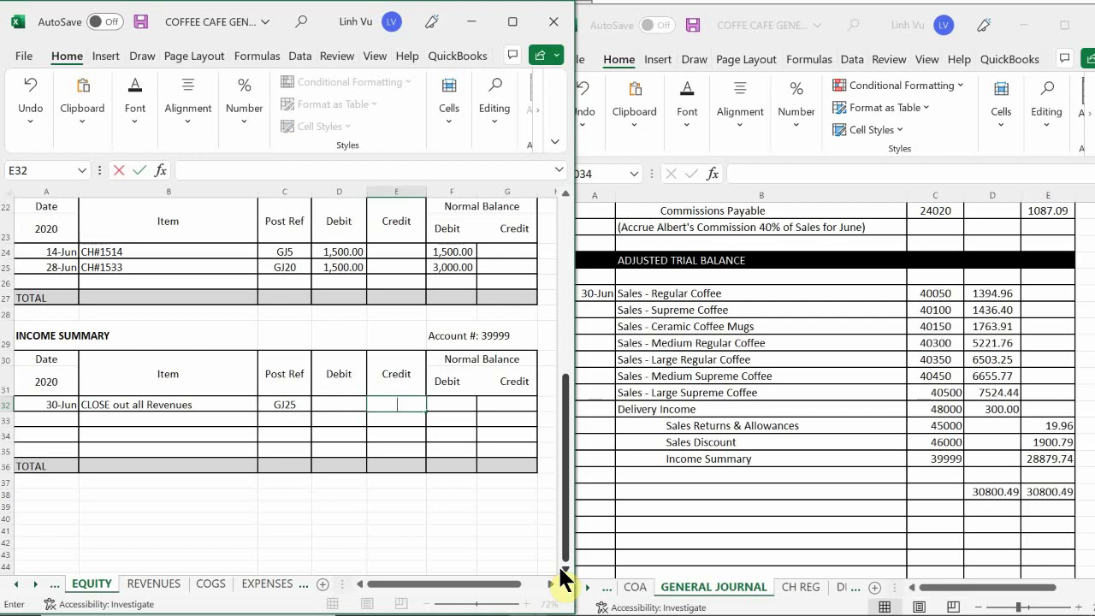
{"action": "type", "text": "28879.74"}
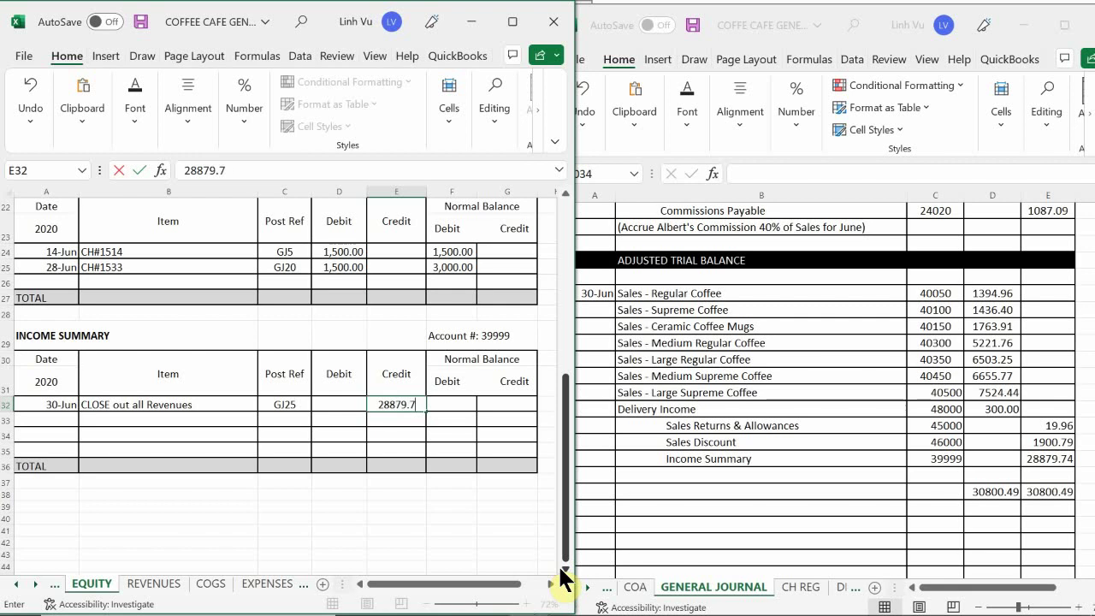
{"action": "key", "text": "ctrl+Return"}
- Set the Income Summary credit balance in G32 with the formula =E32
{"action": "key", "text": "Right"}
{"action": "key", "text": "Right"}
{"action": "type", "text": "="}
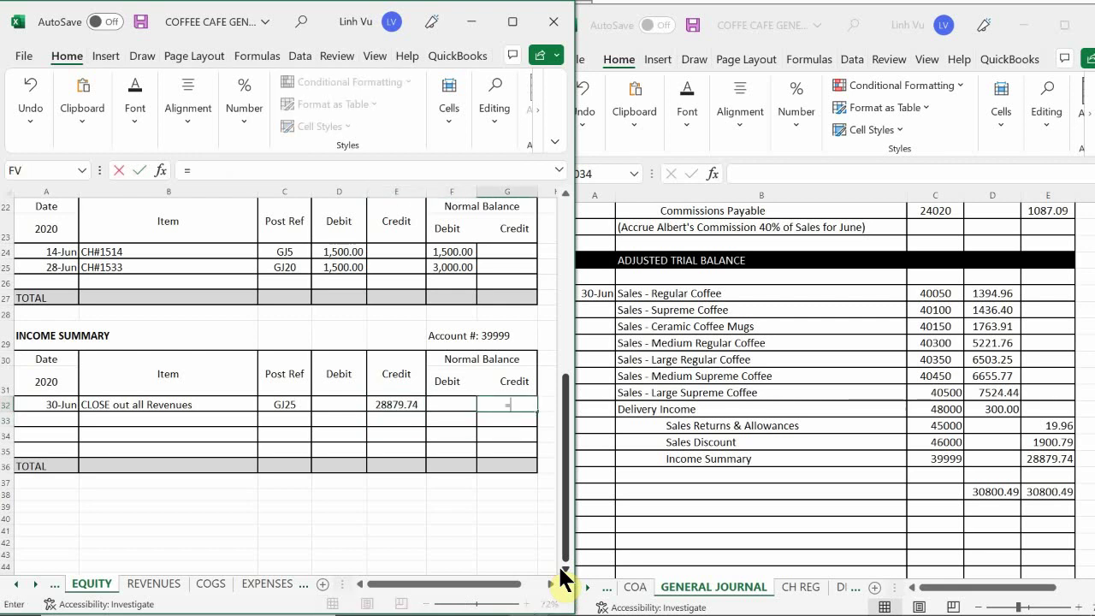
{"action": "key", "text": "Left"}
{"action": "key", "text": "Left"}
{"action": "key", "text": "Return"}
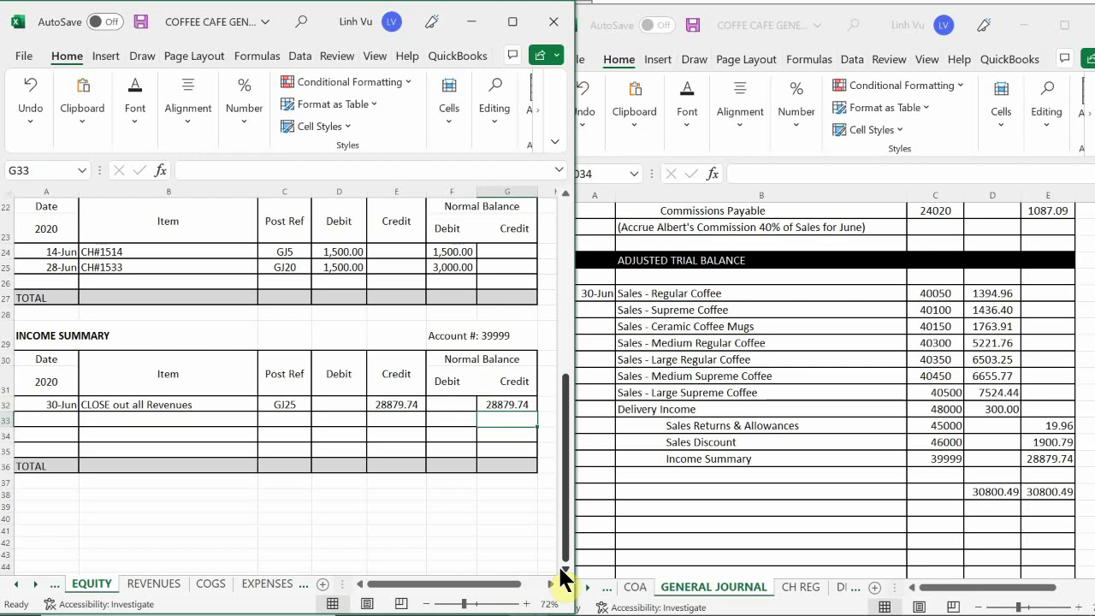
- Clear the debit and credit check totals in D1035 and E1035 of the general journal
{"action": "left_click", "coordinate": [983, 493]}
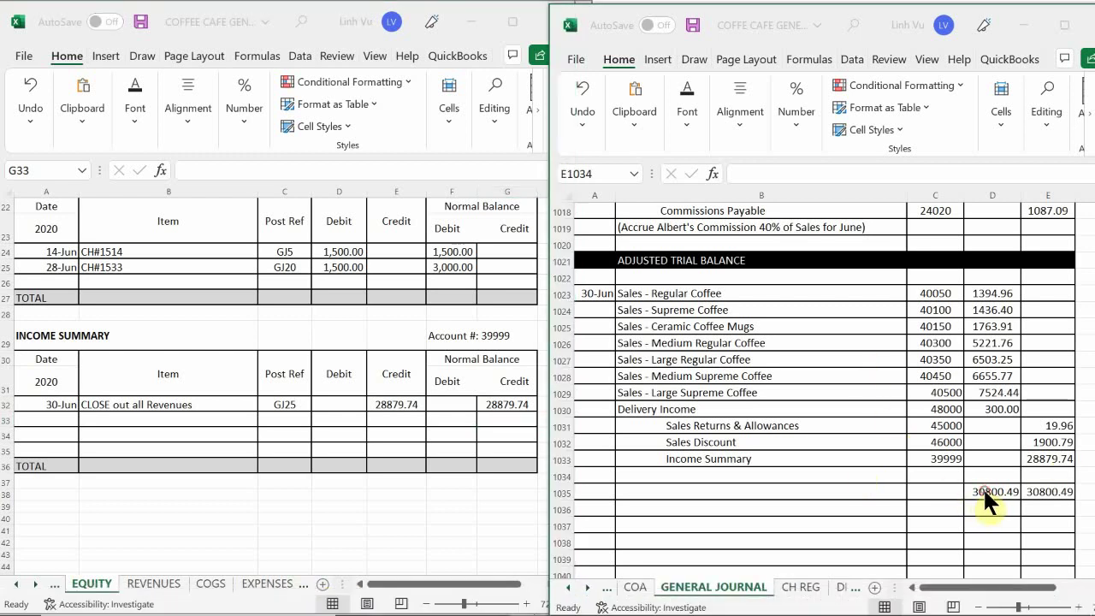
{"action": "left_click", "coordinate": [984, 493]}
{"action": "double_click", "coordinate": [984, 494]}
{"action": "key", "text": "Escape"}
{"action": "key", "text": "Delete"}
{"action": "key", "text": "Tab"}
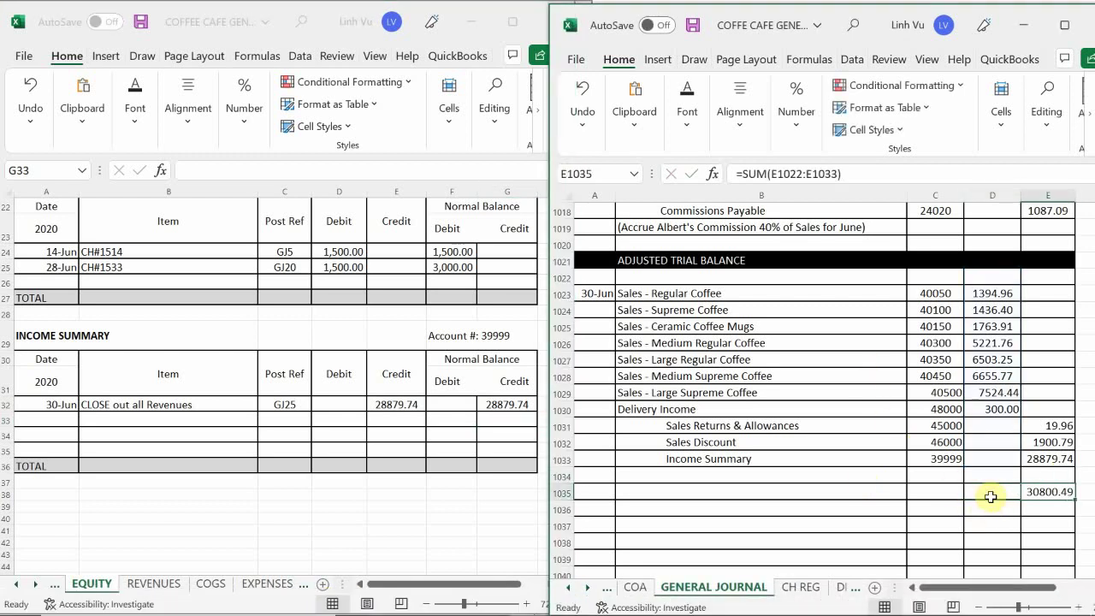
{"action": "key", "text": "F2"}
{"action": "key", "text": "Return"}
- Enter the explanation (Closing out all revenue to income Summary) in B1034 of the general journal
{"action": "key", "text": "Left"}
{"action": "key", "text": "Left"}
{"action": "key", "text": "Left"}
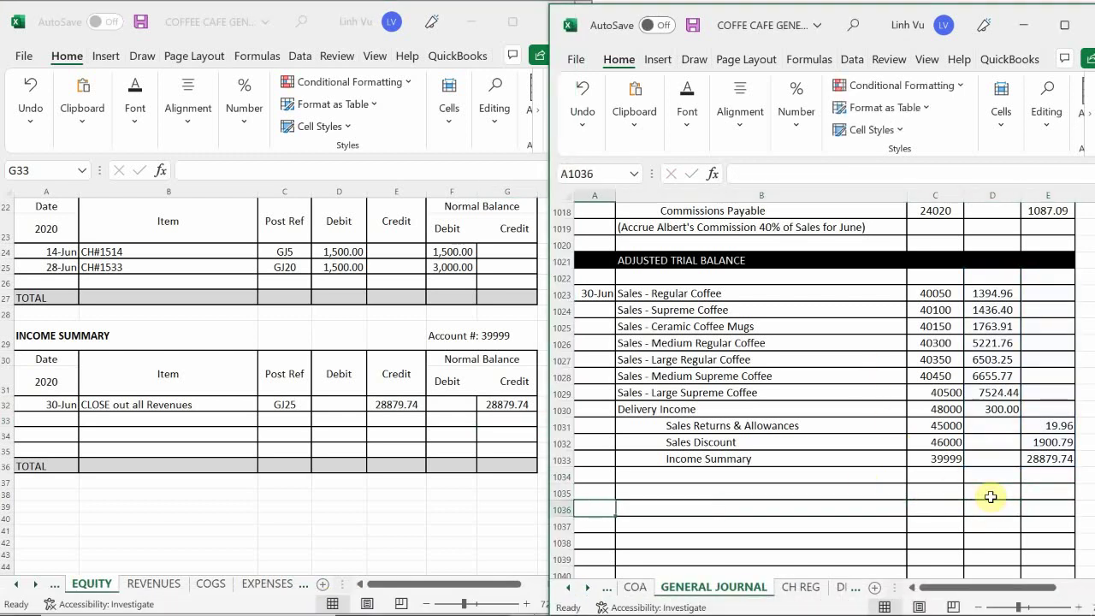
{"action": "key", "text": "Up"}
{"action": "key", "text": "Up"}
{"action": "key", "text": "Right"}
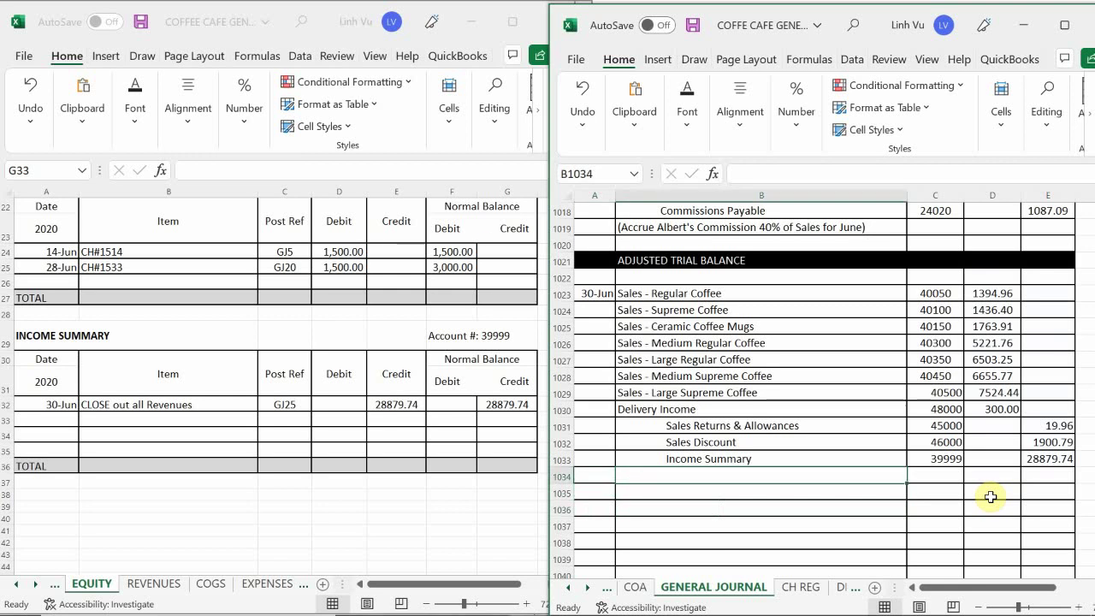
{"action": "key", "text": "F2"}
{"action": "type", "text": "(Closeing"}
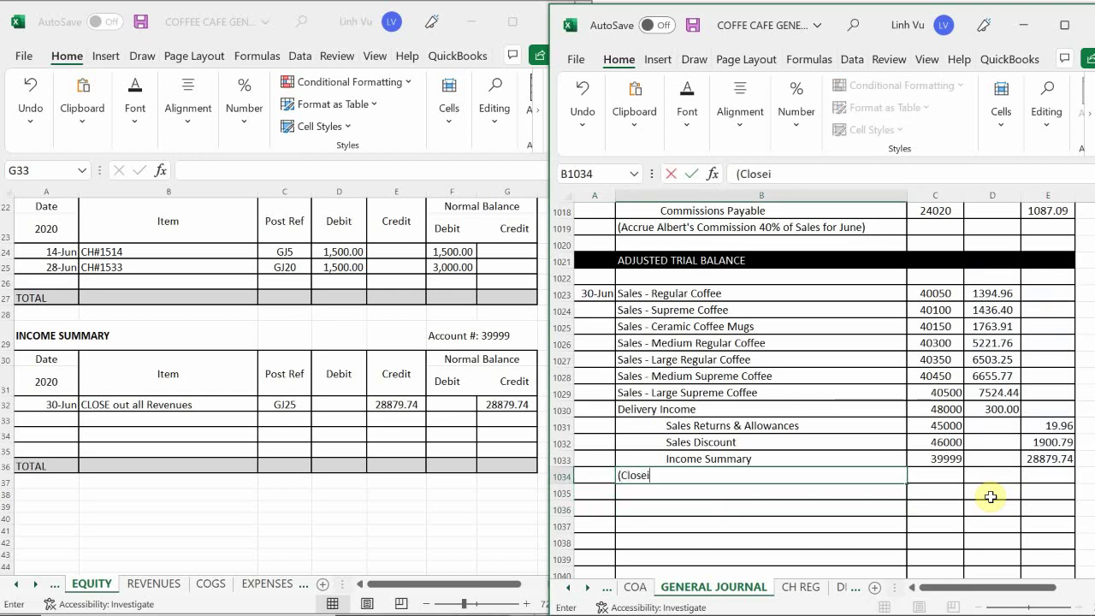
{"action": "key", "text": "BackSpace"}
{"action": "key", "text": "BackSpace"}
{"action": "key", "text": "BackSpace"}
{"action": "key", "text": "BackSpace"}
{"action": "key", "text": "BackSpace"}
{"action": "type", "text": "ing out all re"}
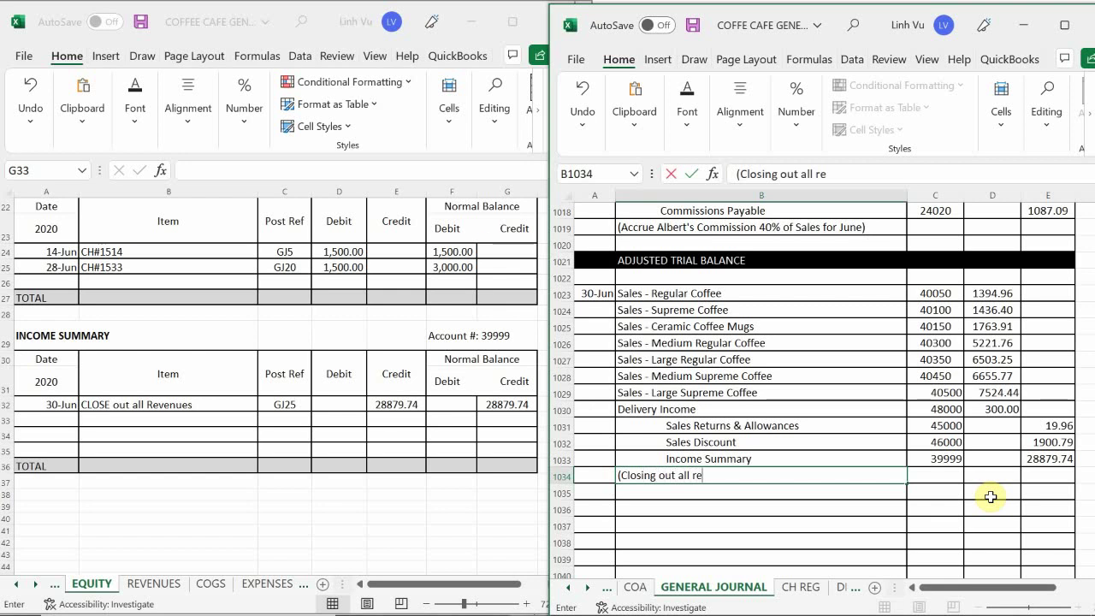
{"action": "type", "text": "venue to incom"}
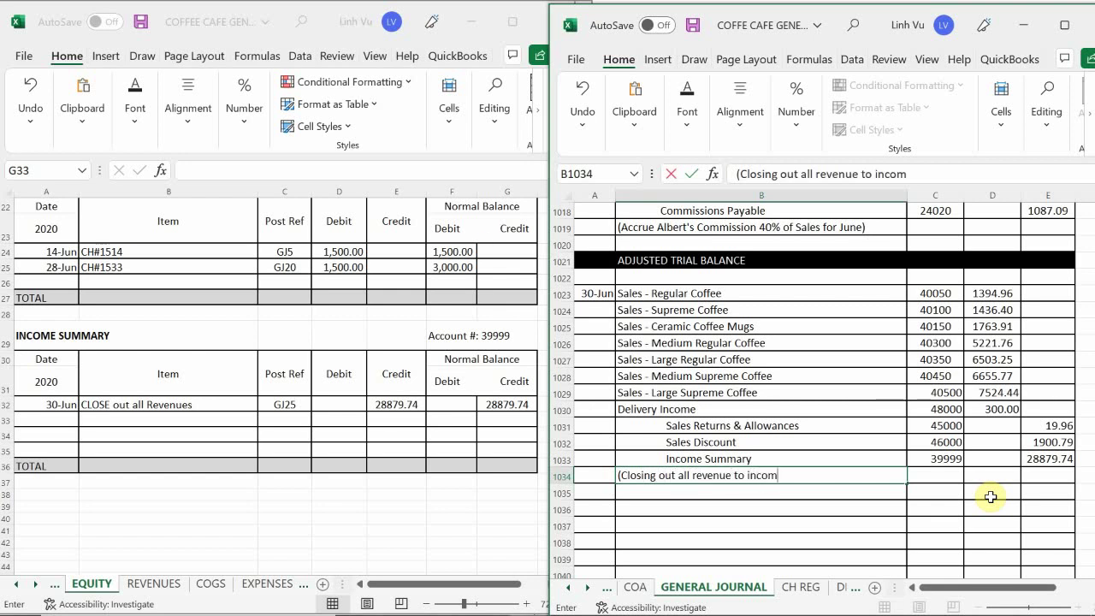
{"action": "type", "text": "e Summary)"}
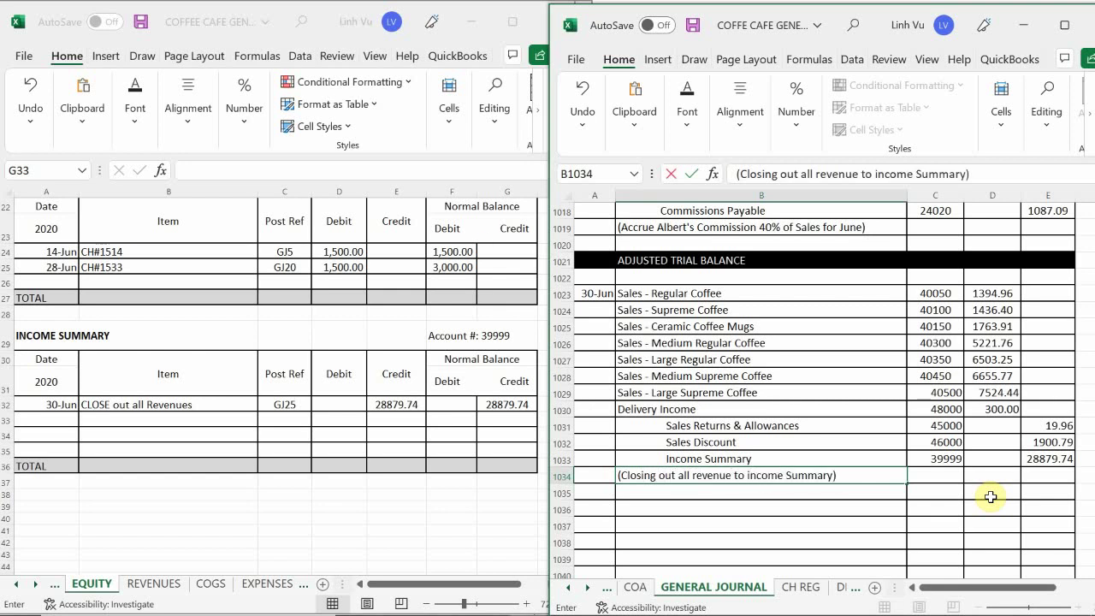
{"action": "key", "text": "Return"}
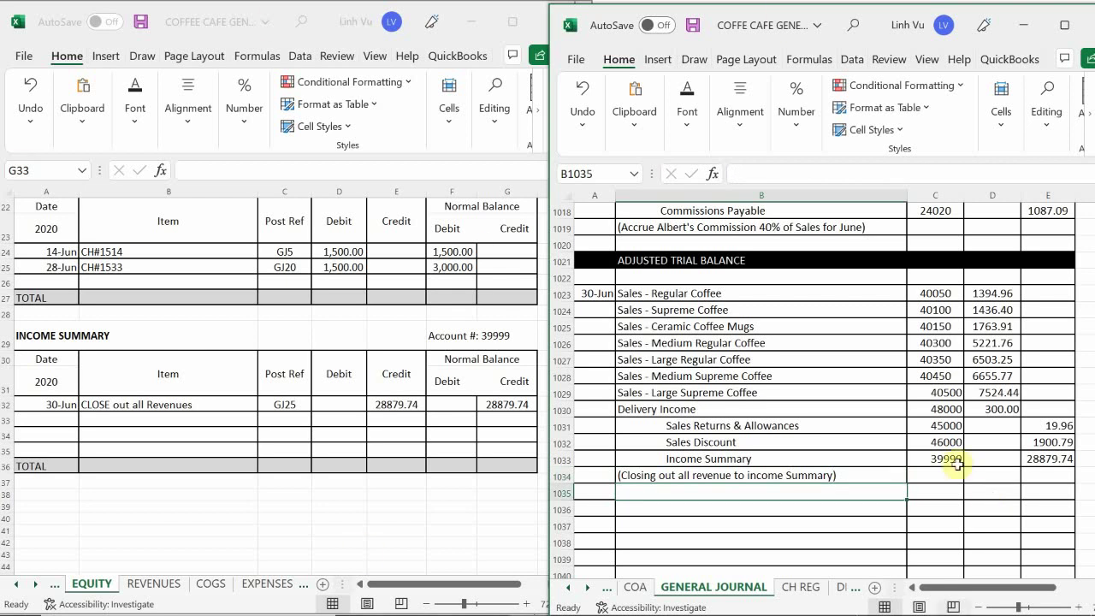
- Draw a straight diagonal line across the unused general journal rows, from A1035 down to E1048
{"action": "scroll", "coordinate": [654, 328], "scroll_direction": "down", "scroll_amount": 1}
{"action": "scroll", "coordinate": [654, 327], "scroll_direction": "down", "scroll_amount": 5}
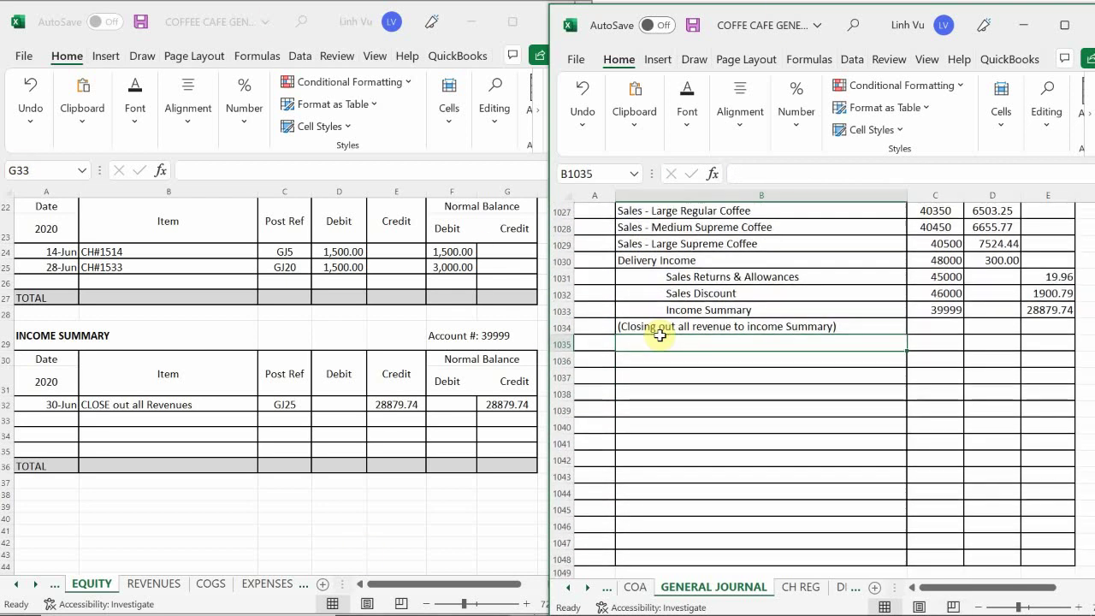
{"action": "scroll", "coordinate": [660, 336], "scroll_direction": "down", "scroll_amount": 1}
{"action": "scroll", "coordinate": [662, 337], "scroll_direction": "up", "scroll_amount": 2}
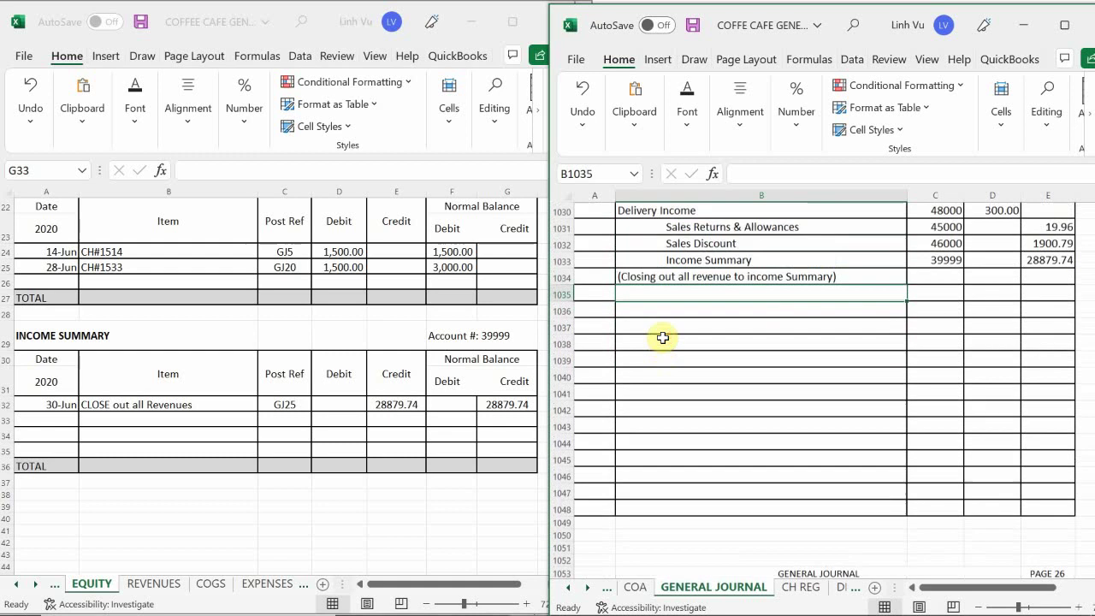
{"action": "scroll", "coordinate": [691, 356], "scroll_direction": "up", "scroll_amount": 4}
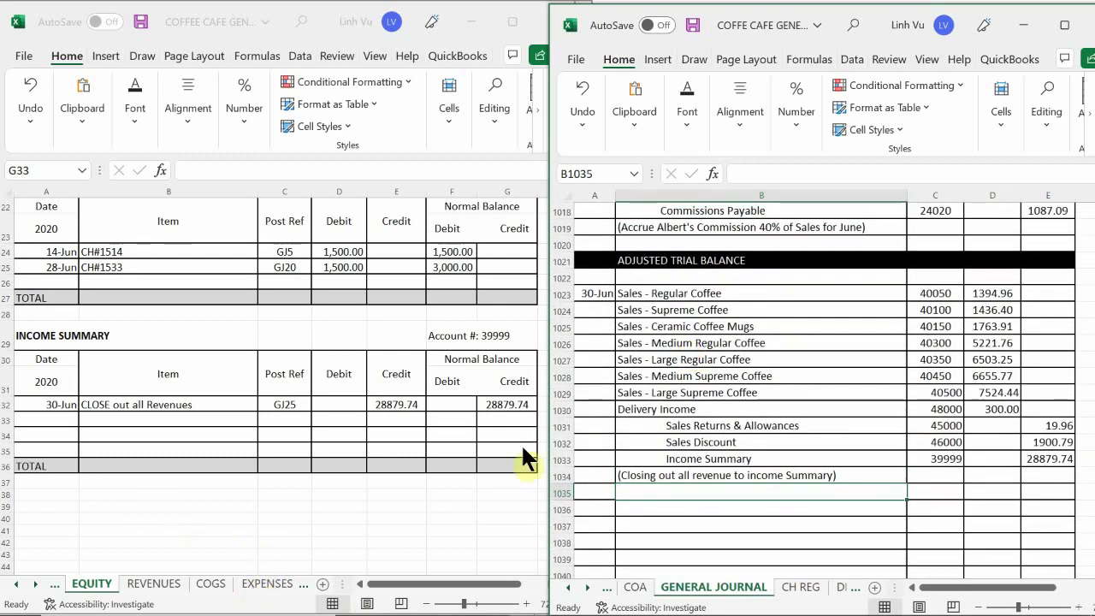
{"action": "scroll", "coordinate": [819, 476], "scroll_direction": "down", "scroll_amount": 2}
{"action": "scroll", "coordinate": [818, 477], "scroll_direction": "down", "scroll_amount": 3}
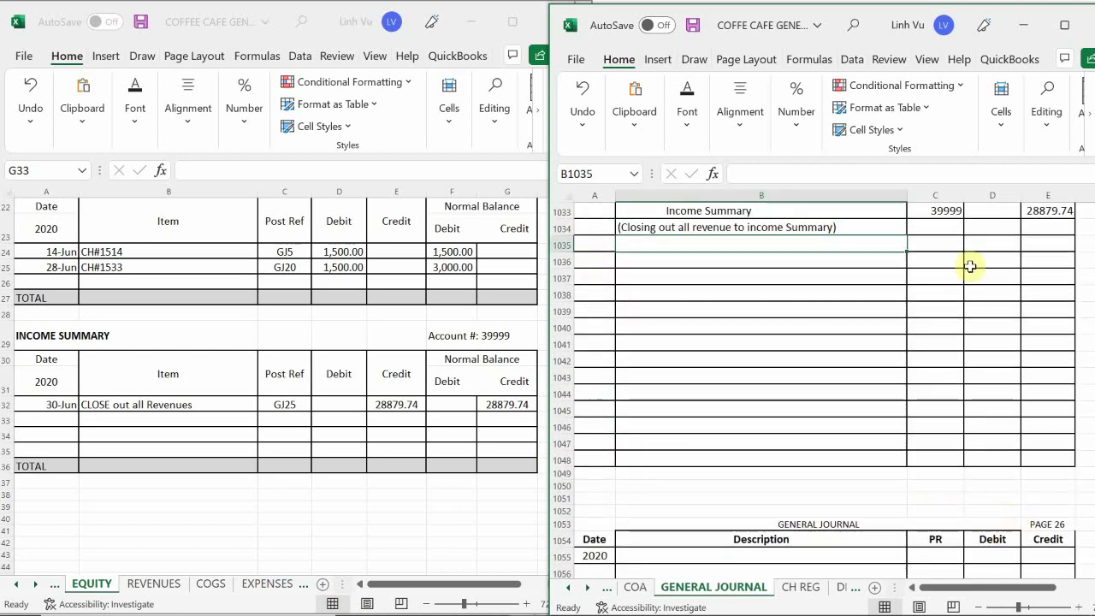
{"action": "left_click", "coordinate": [669, 50]}
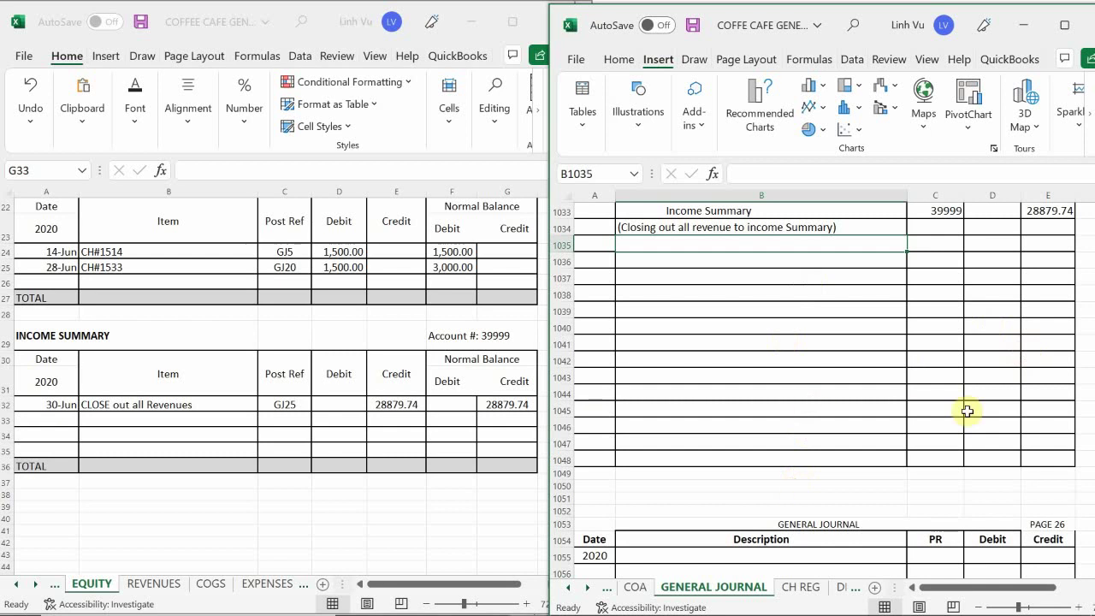
{"action": "scroll", "coordinate": [970, 385], "scroll_direction": "down", "scroll_amount": 6}
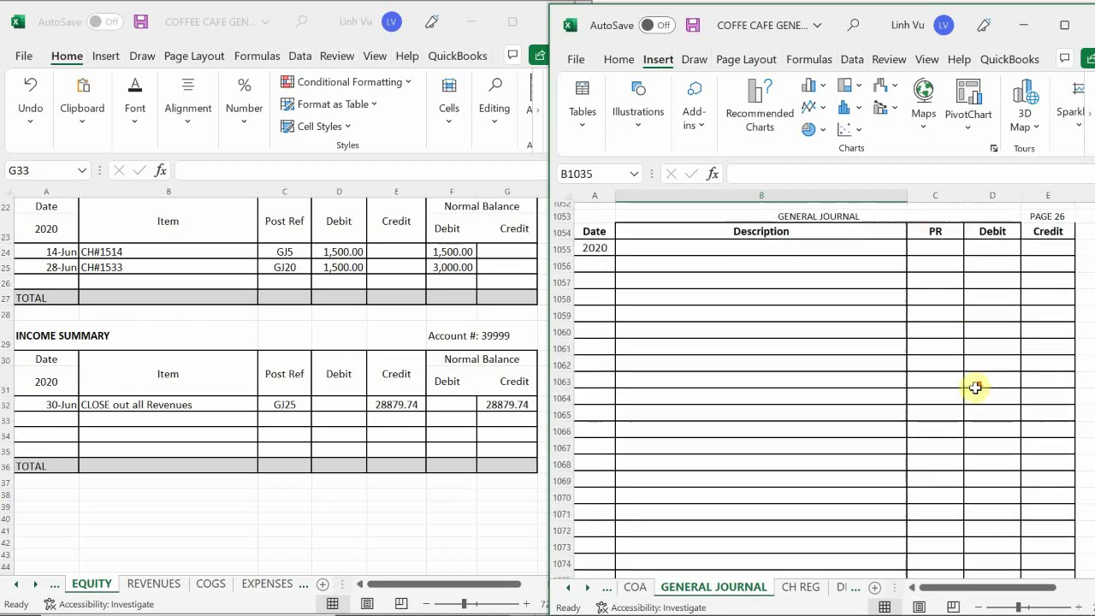
{"action": "scroll", "coordinate": [975, 387], "scroll_direction": "down", "scroll_amount": 12}
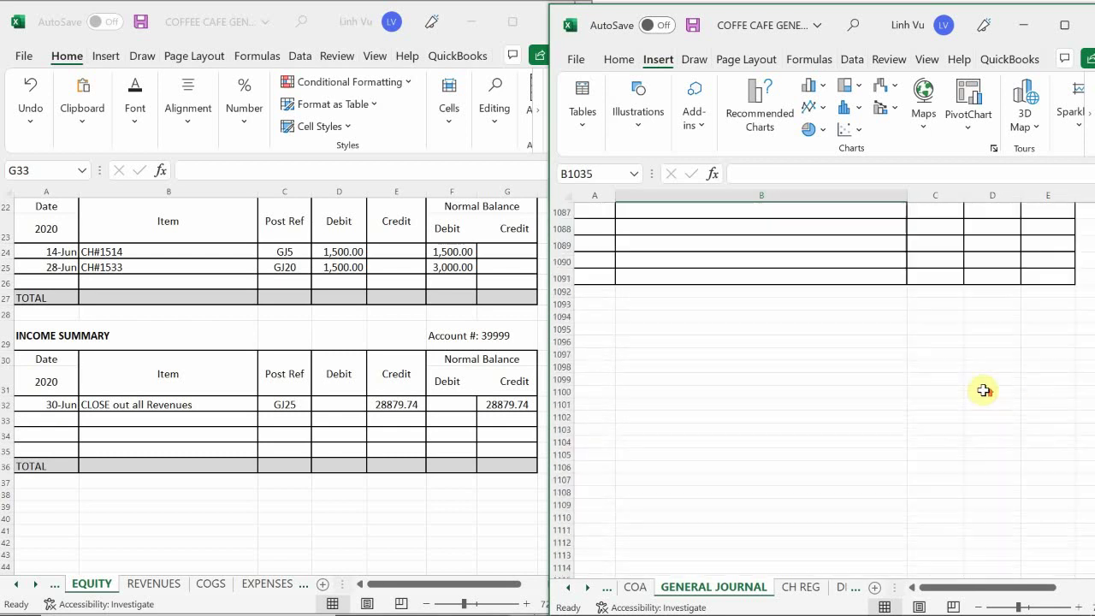
{"action": "scroll", "coordinate": [983, 390], "scroll_direction": "up", "scroll_amount": 20}
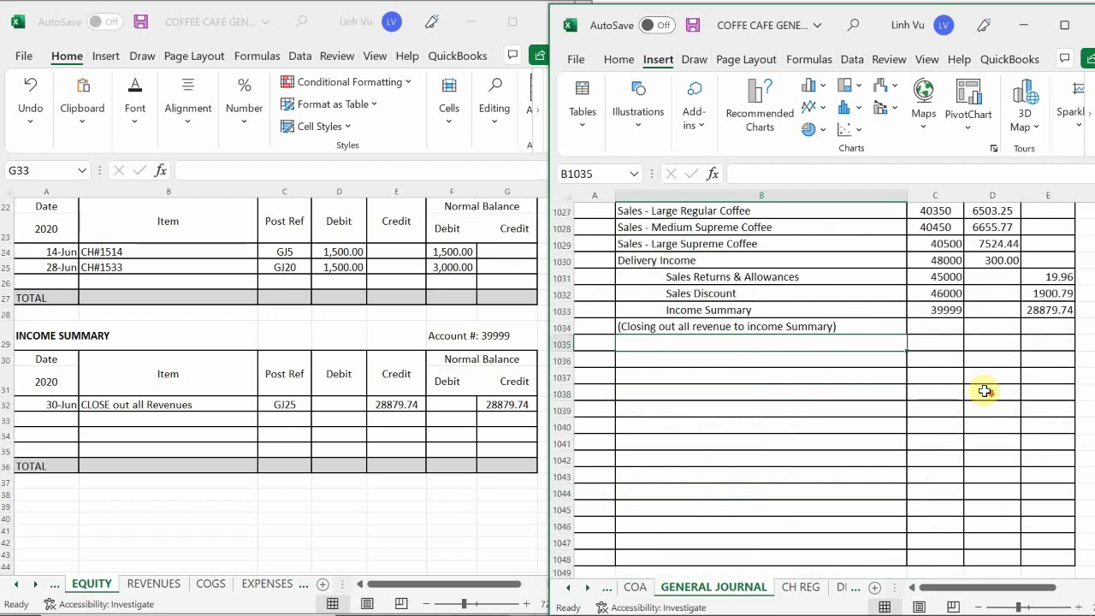
{"action": "scroll", "coordinate": [984, 391], "scroll_direction": "down", "scroll_amount": 2}
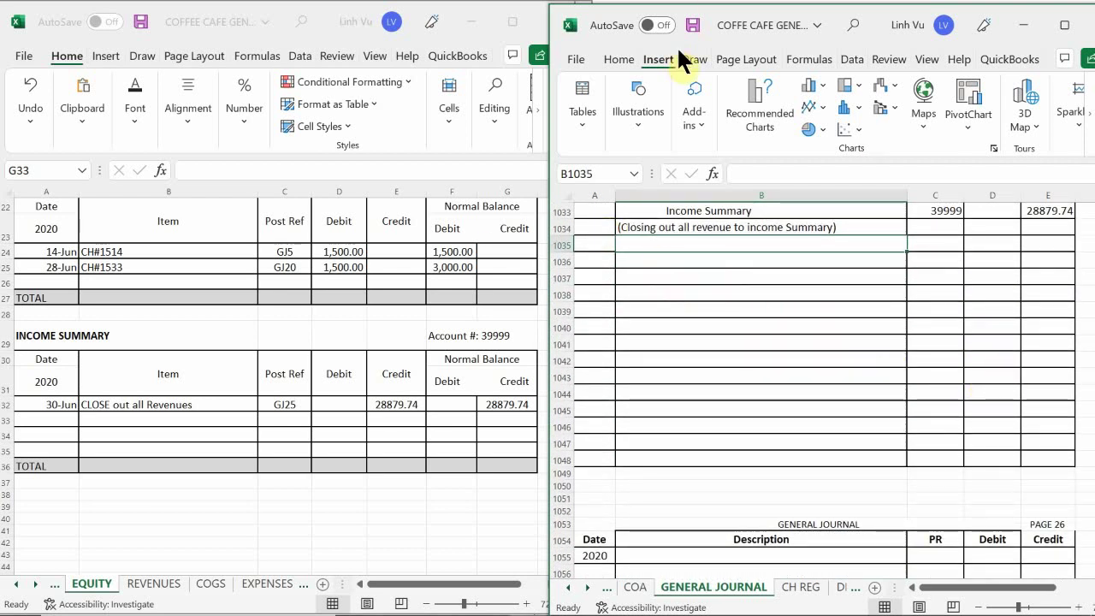
{"action": "left_click", "coordinate": [727, 55]}
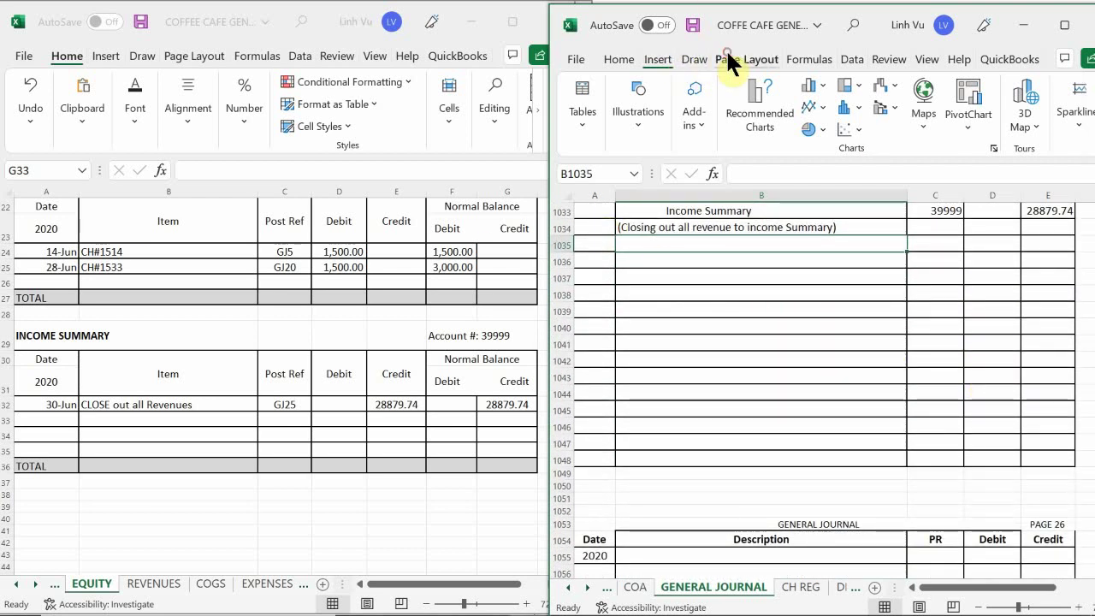
{"action": "left_click", "coordinate": [658, 54]}
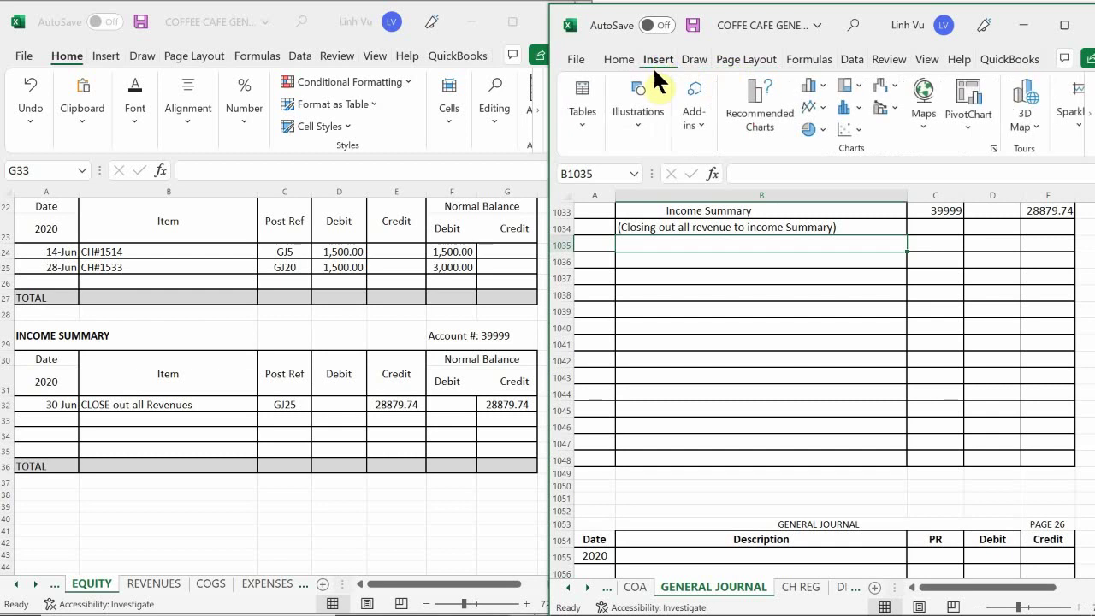
{"action": "left_click", "coordinate": [650, 135]}
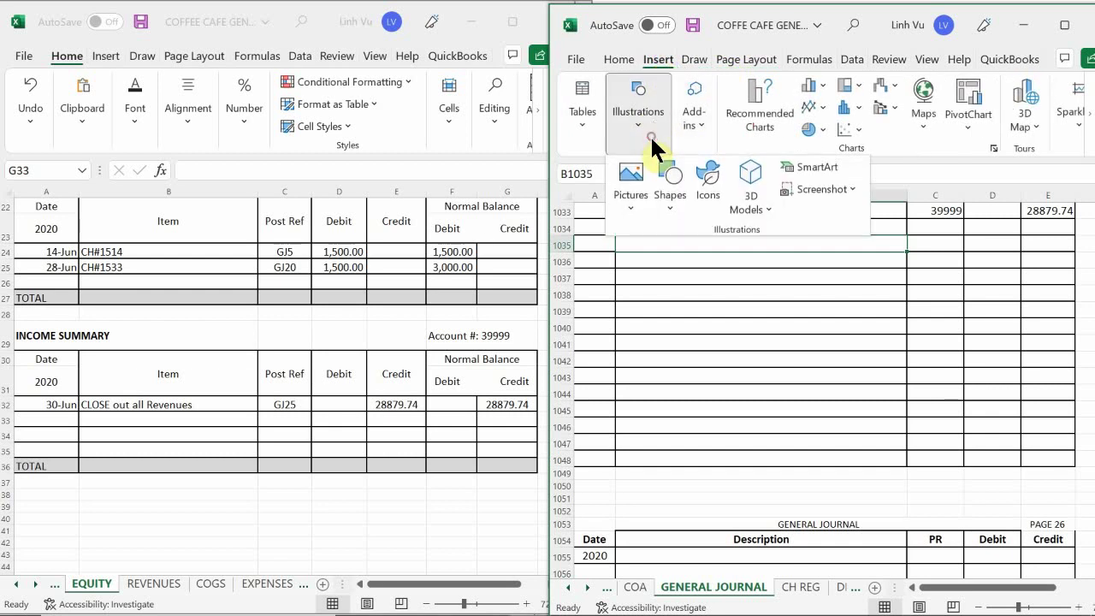
{"action": "left_click", "coordinate": [668, 180]}
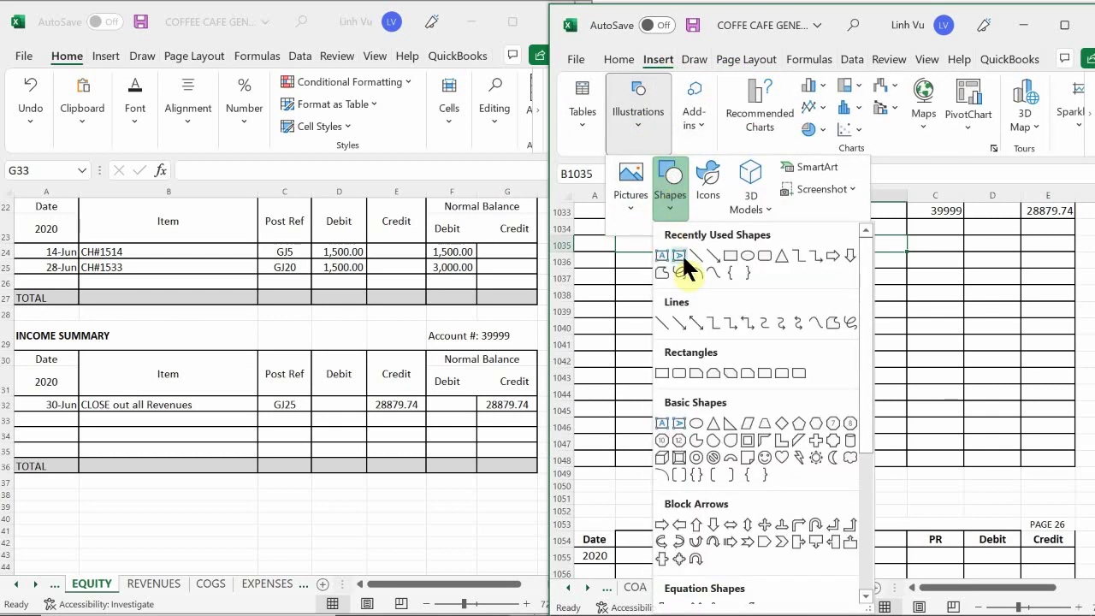
{"action": "left_click", "coordinate": [661, 322]}
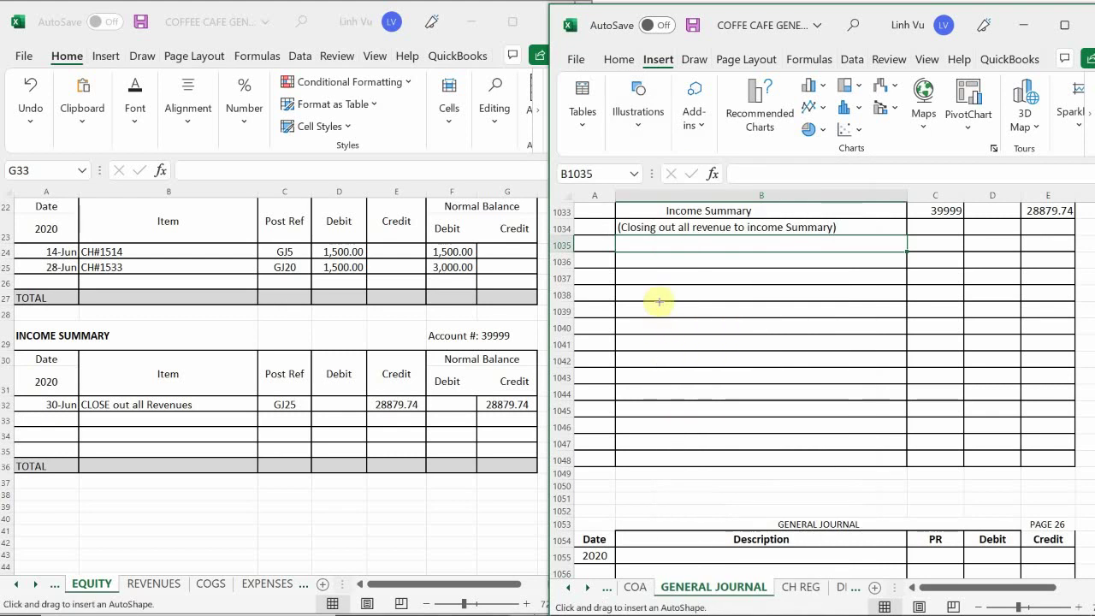
{"action": "mouse_move", "coordinate": [595, 243]}
{"action": "left_mouse_down"}
{"action": "mouse_move", "coordinate": [785, 344]}
{"action": "mouse_move", "coordinate": [1071, 460]}
{"action": "left_mouse_up"}
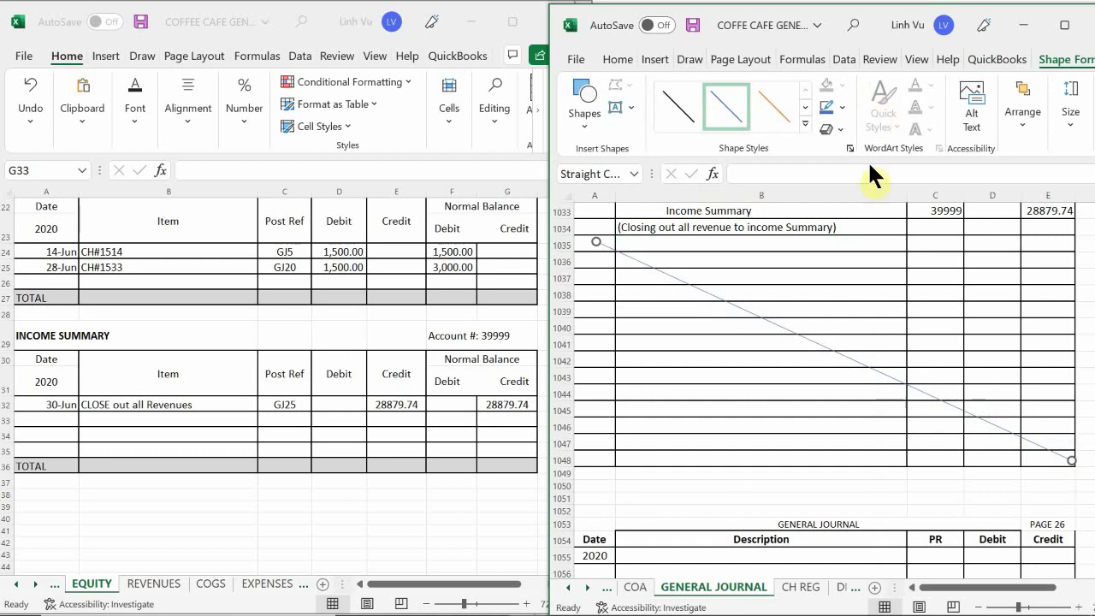
- Restyle the diagonal line across the unused journal rows with the thickest black theme line style
{"action": "left_click", "coordinate": [804, 123]}
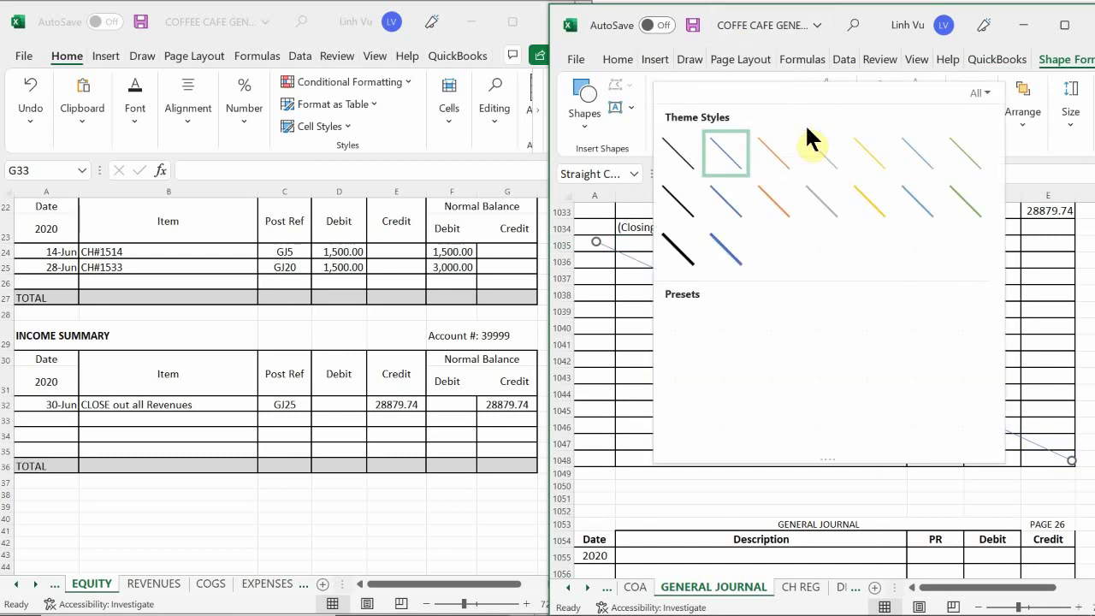
{"action": "left_click", "coordinate": [681, 256]}
{"action": "left_click", "coordinate": [641, 357]}
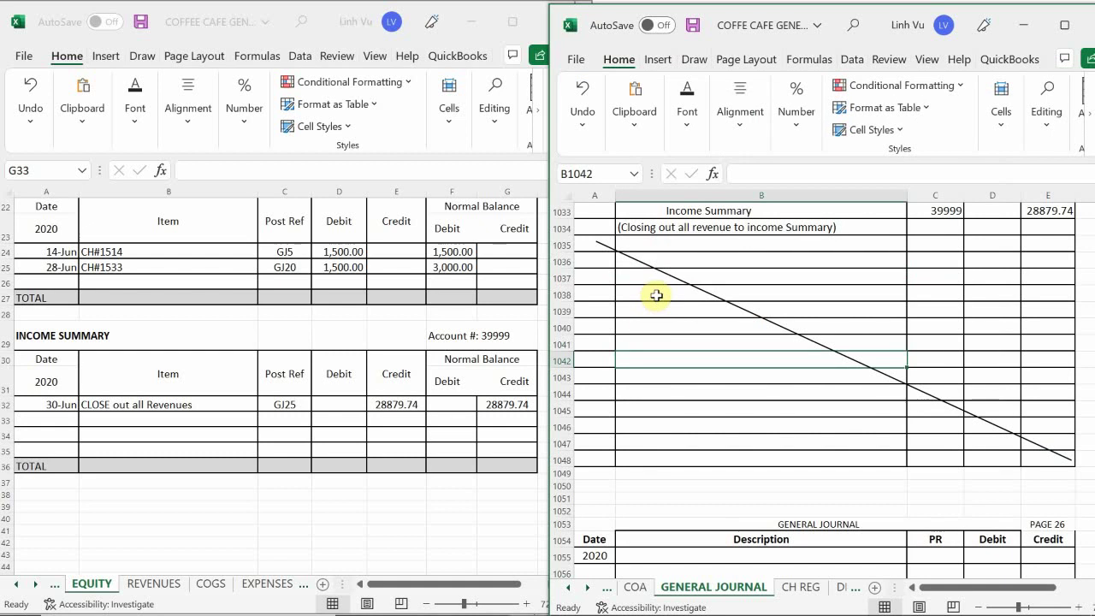
- Go to page 26 of the general journal and open the start of the COGS sheet in the ledger workbook
{"action": "scroll", "coordinate": [656, 295], "scroll_direction": "up", "scroll_amount": 3}
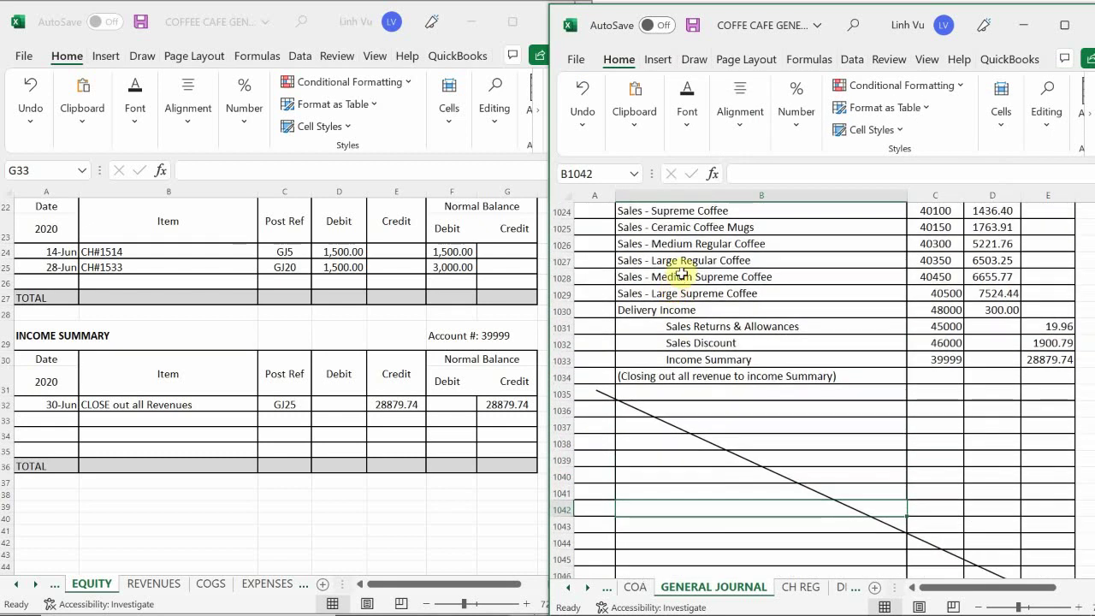
{"action": "scroll", "coordinate": [682, 273], "scroll_direction": "down", "scroll_amount": 3}
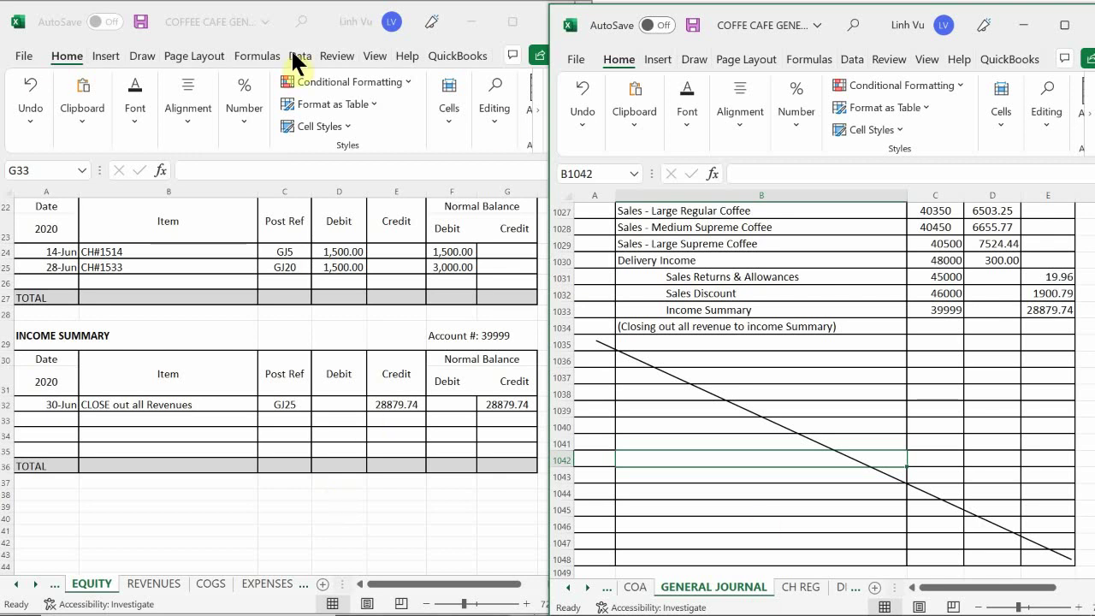
{"action": "scroll", "coordinate": [723, 375], "scroll_direction": "up", "scroll_amount": 3}
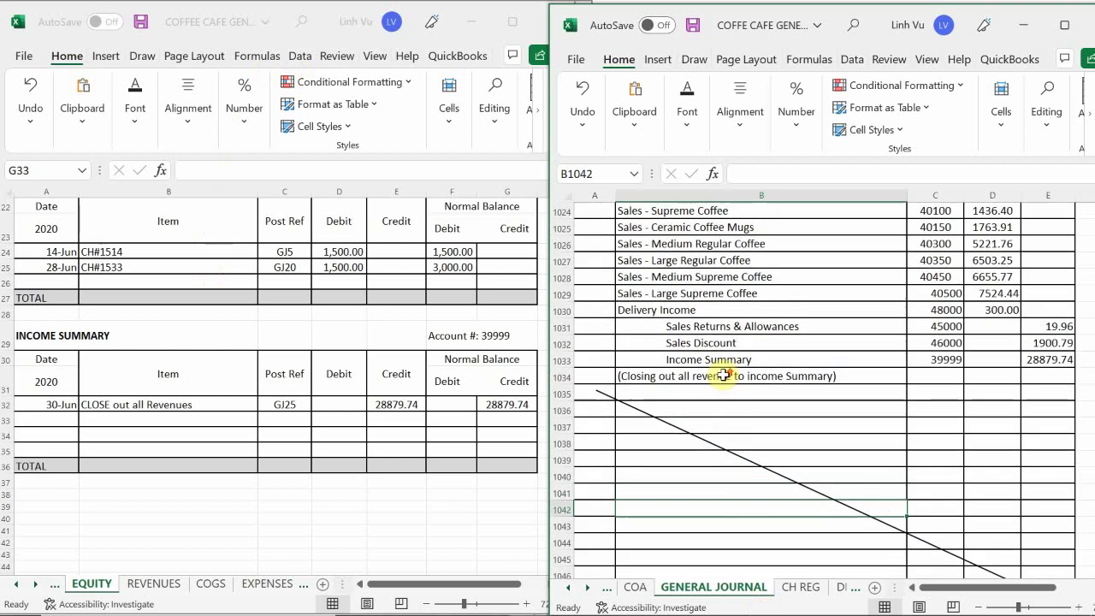
{"action": "scroll", "coordinate": [723, 375], "scroll_direction": "down", "scroll_amount": 9}
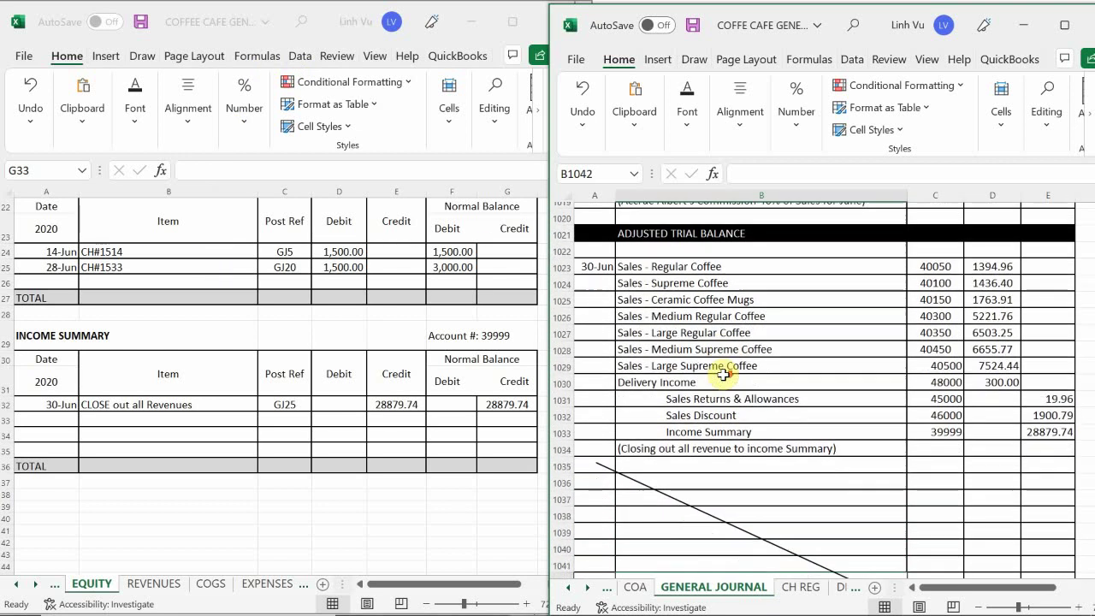
{"action": "scroll", "coordinate": [725, 375], "scroll_direction": "down", "scroll_amount": 2}
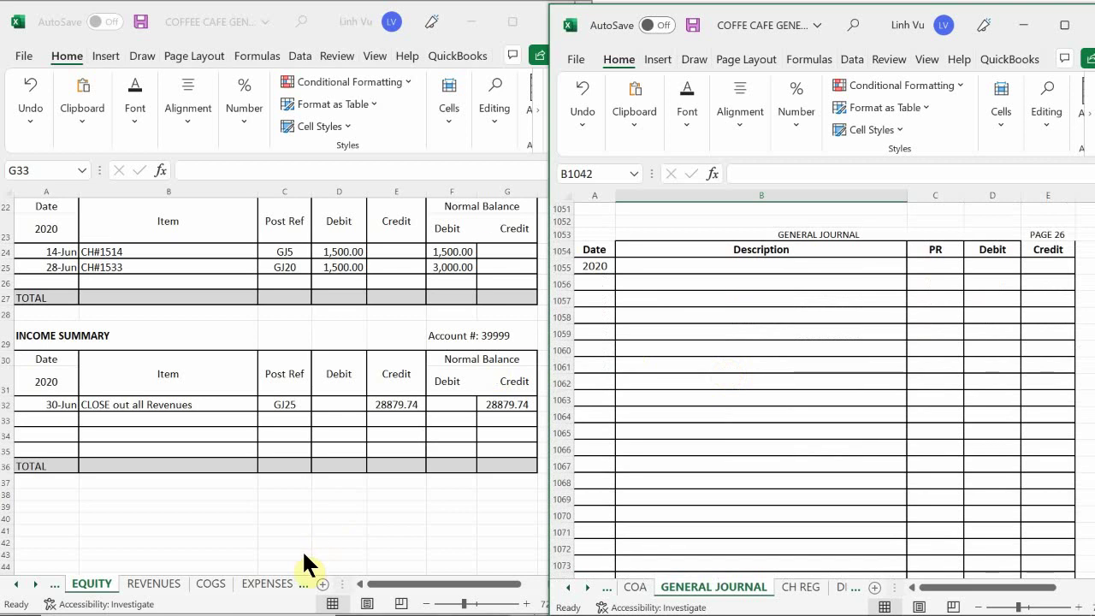
{"action": "left_click", "coordinate": [261, 584]}
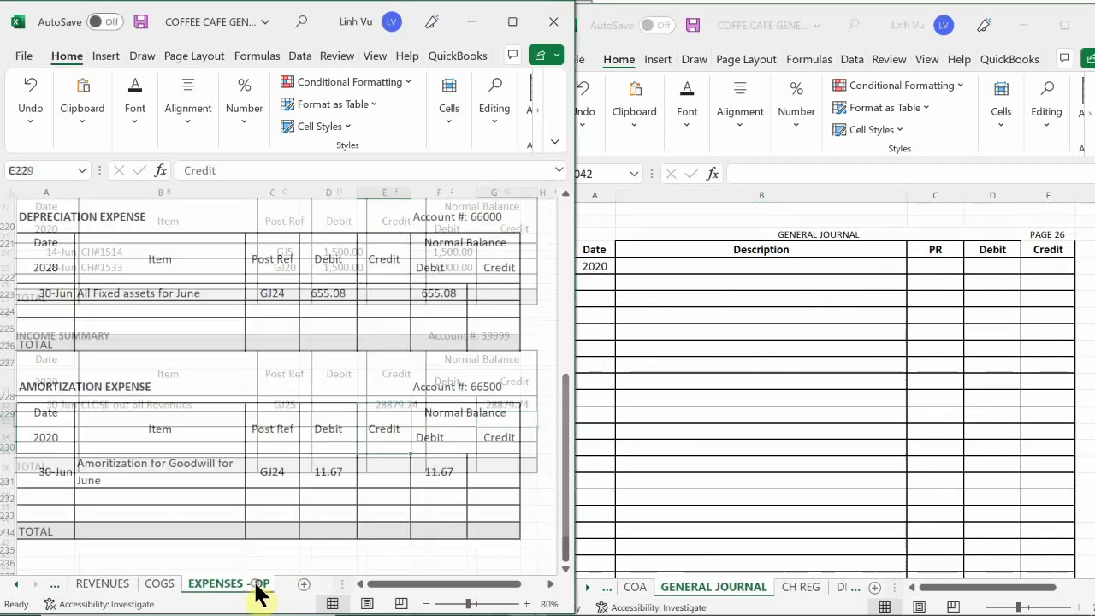
{"action": "left_click", "coordinate": [154, 584]}
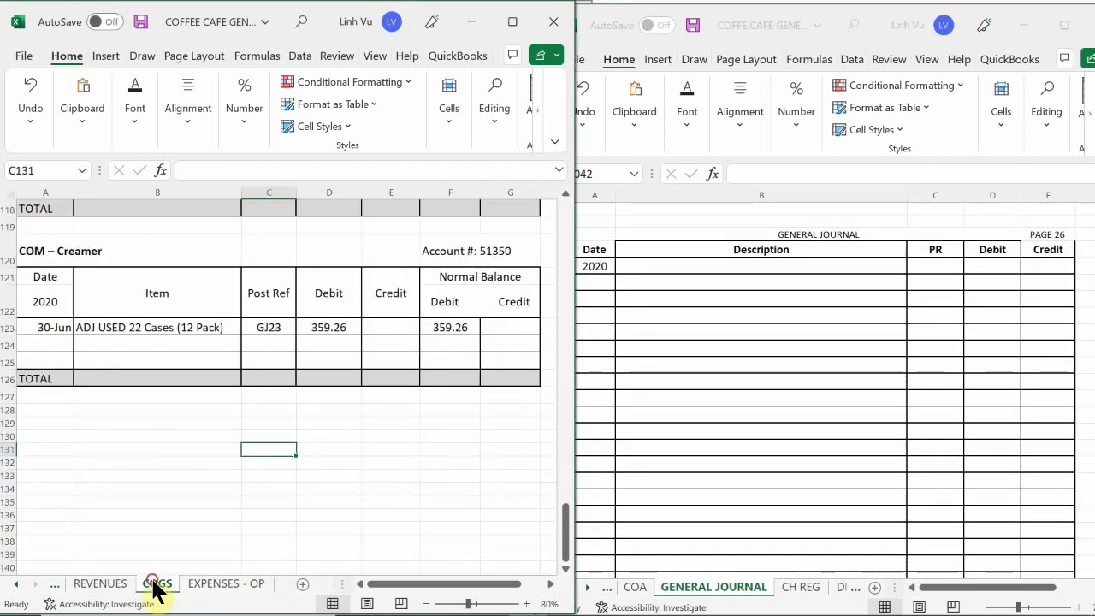
{"action": "scroll", "coordinate": [191, 447], "scroll_direction": "up", "scroll_amount": 20}
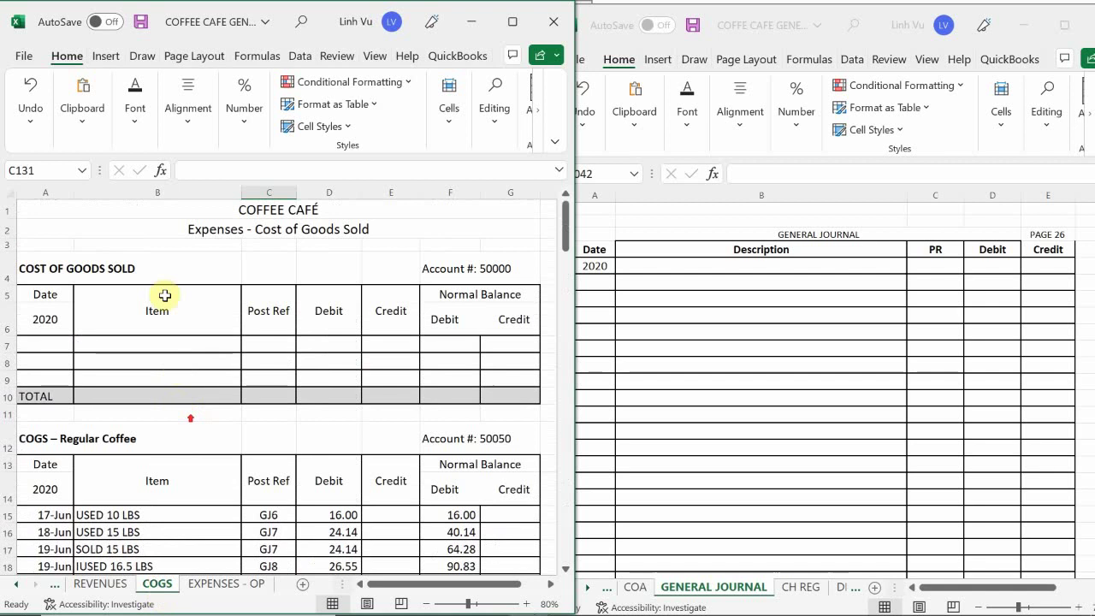
- Date the first entry on general journal page 26 as 6/30 in A1056
{"action": "left_click", "coordinate": [634, 294]}
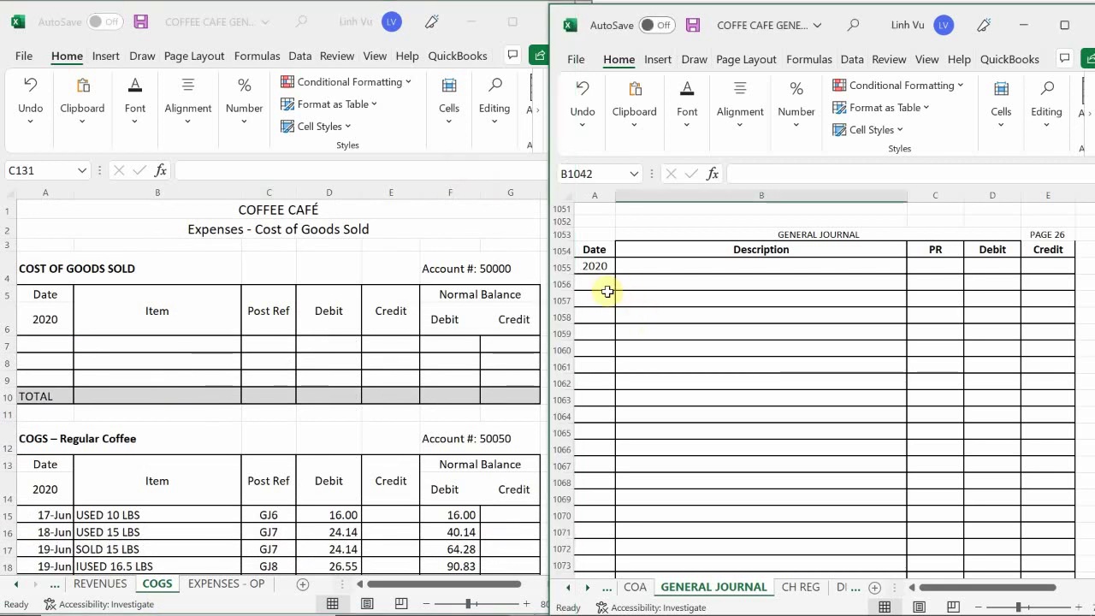
{"action": "left_click", "coordinate": [606, 289]}
{"action": "type", "text": "6/3"}
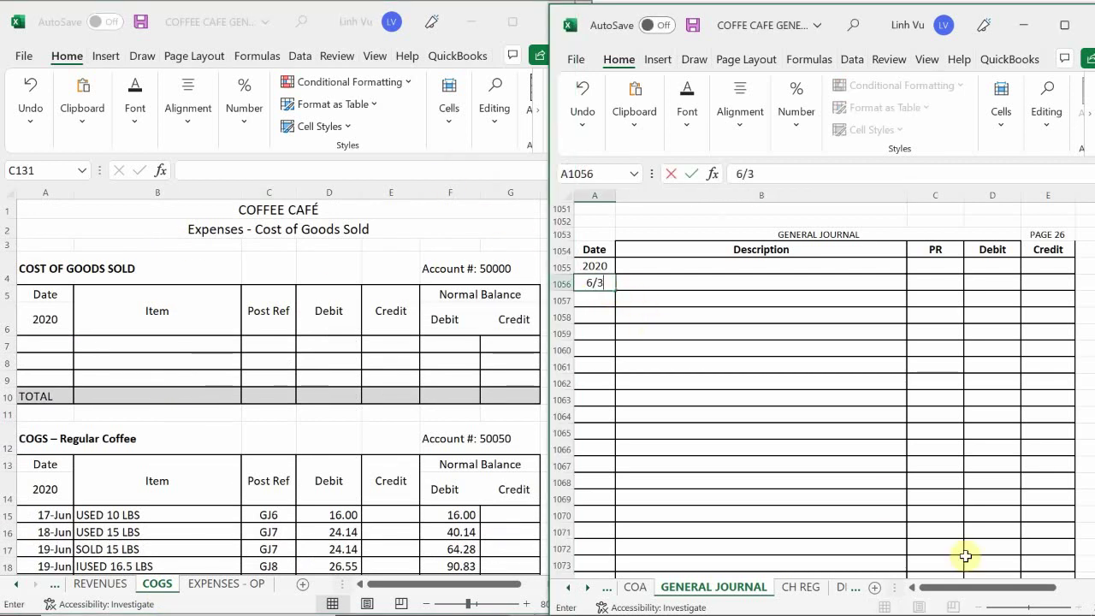
{"action": "type", "text": "0"}
{"action": "key", "text": "Return"}
{"action": "key", "text": "Right"}
{"action": "key", "text": "Up"}
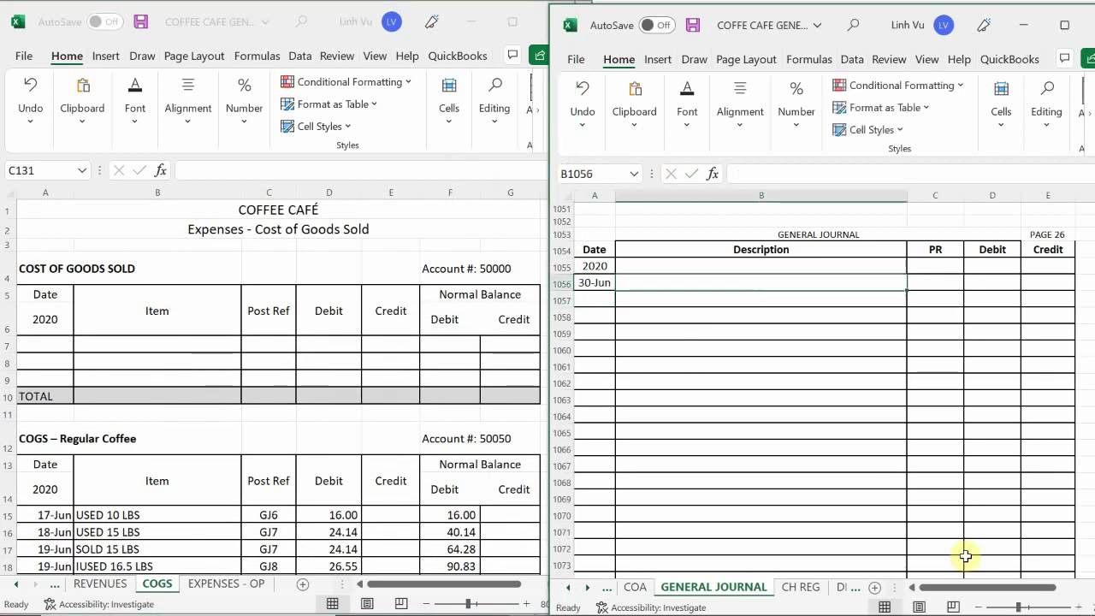
- Enter Income Summary as the debit account in B1056 with posting reference 39999 in C1056
{"action": "type", "text": "Ub"}
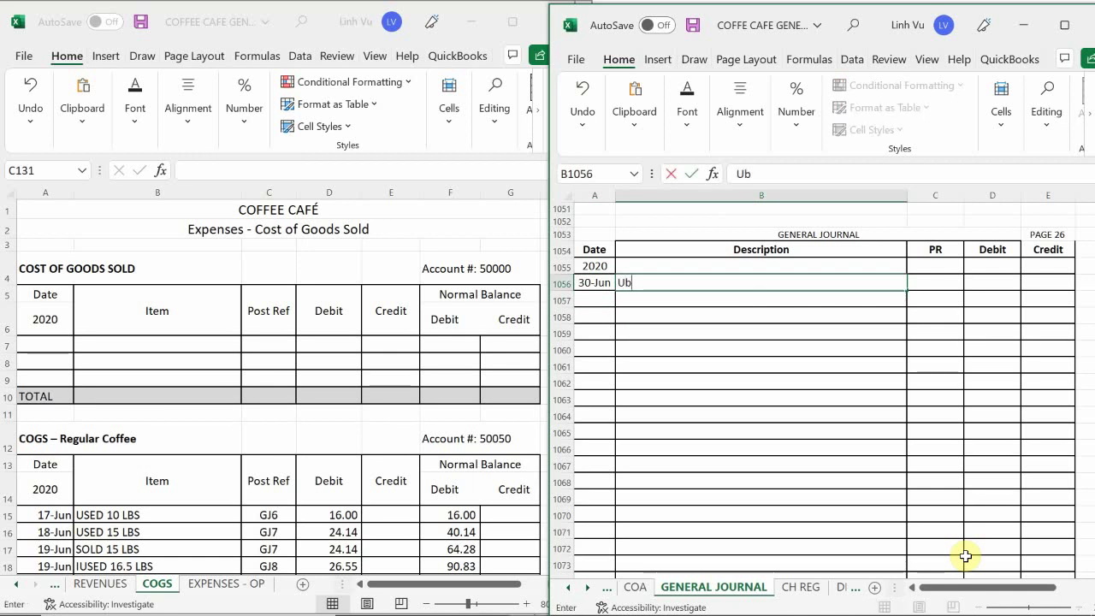
{"action": "key", "text": "BackSpace"}
{"action": "key", "text": "BackSpace"}
{"action": "type", "text": "Income Sum"}
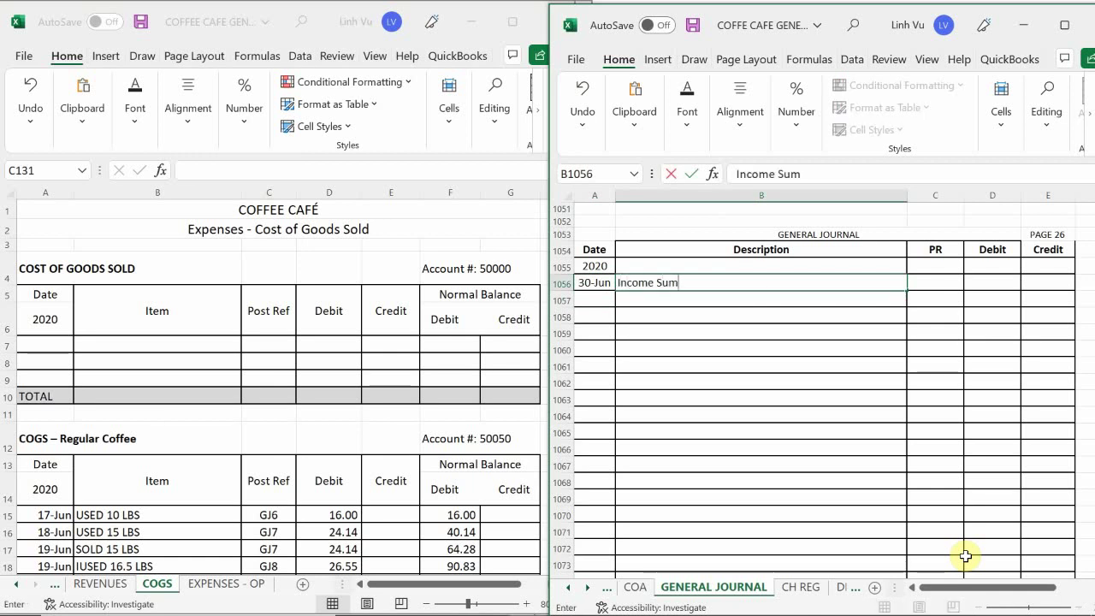
{"action": "type", "text": "mary"}
{"action": "key", "text": "Tab"}
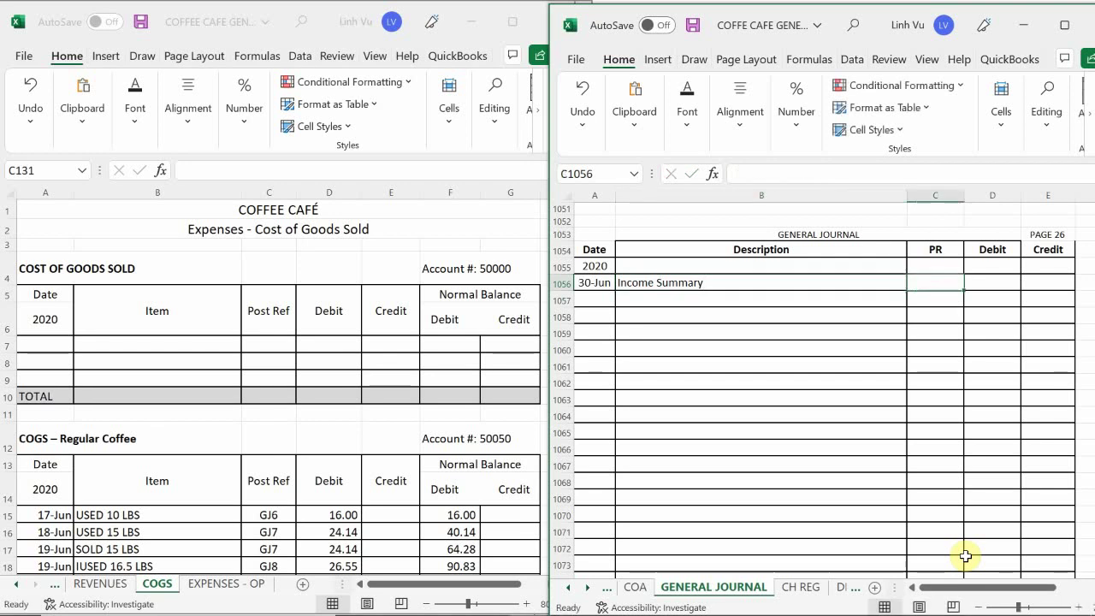
{"action": "type", "text": "39999"}
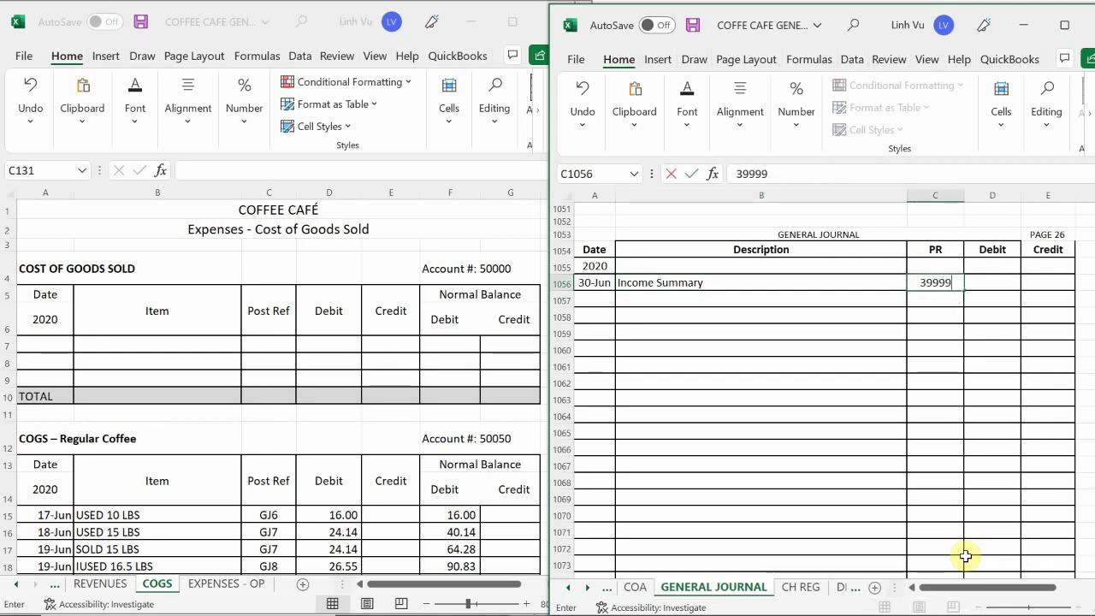
{"action": "key", "text": "Return"}
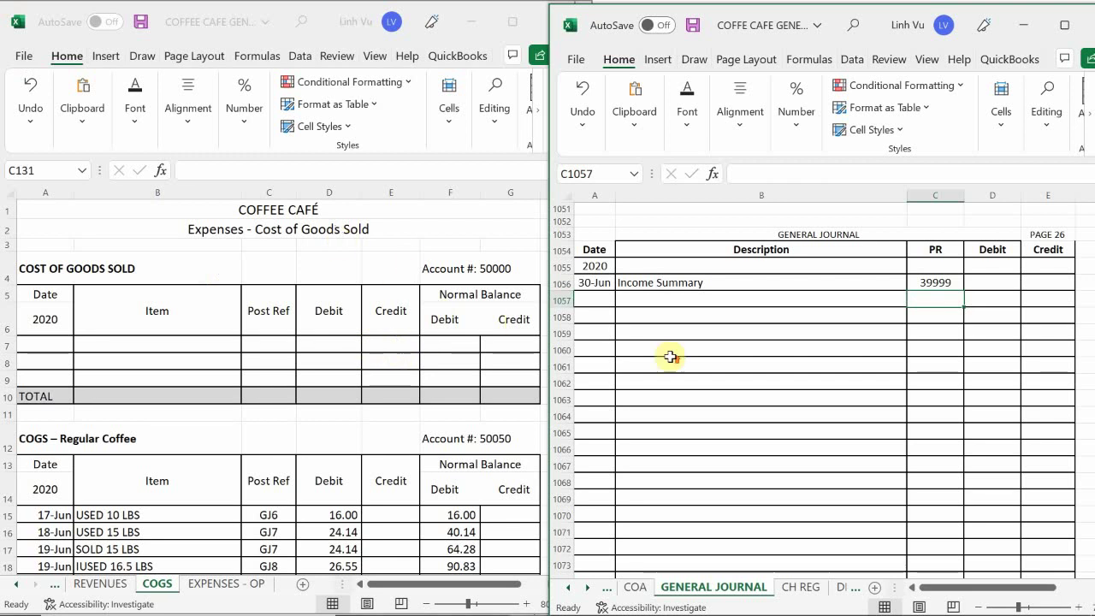
- Examine the COGS – Regular Coffee account and its postings on the COGS ledger sheet
{"action": "scroll", "coordinate": [670, 356], "scroll_direction": "up", "scroll_amount": 2}
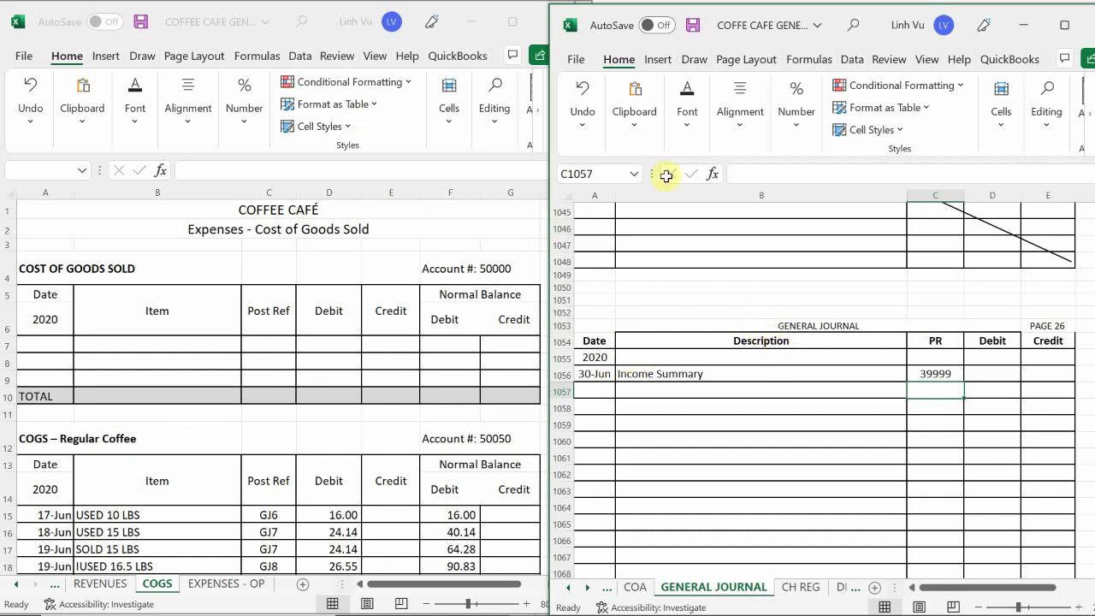
{"action": "left_click", "coordinate": [282, 431]}
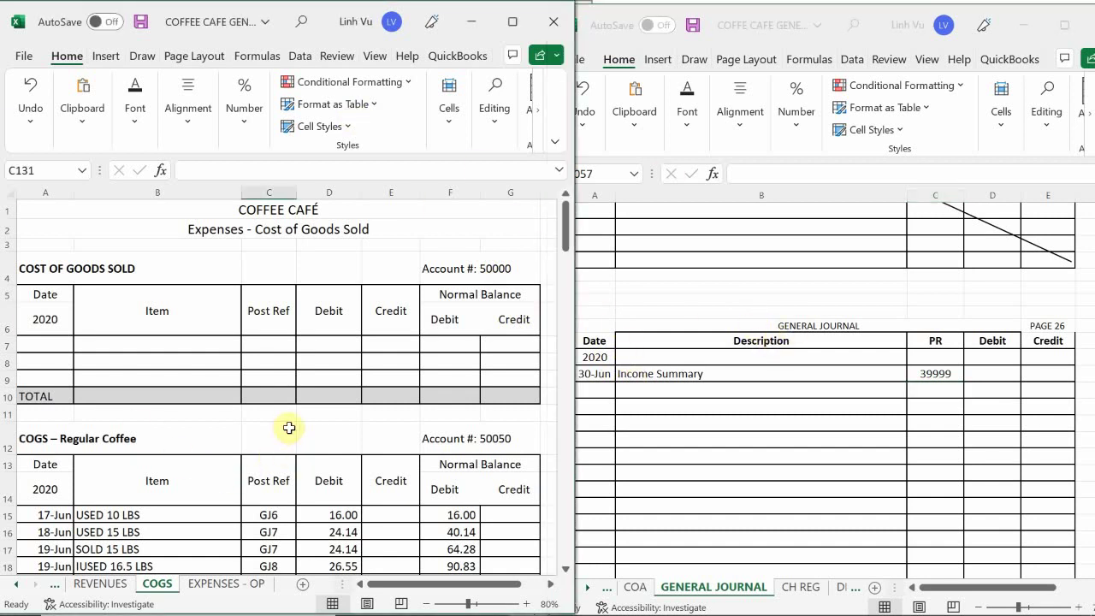
{"action": "scroll", "coordinate": [289, 427], "scroll_direction": "down", "scroll_amount": 1}
{"action": "scroll", "coordinate": [289, 427], "scroll_direction": "down", "scroll_amount": 2}
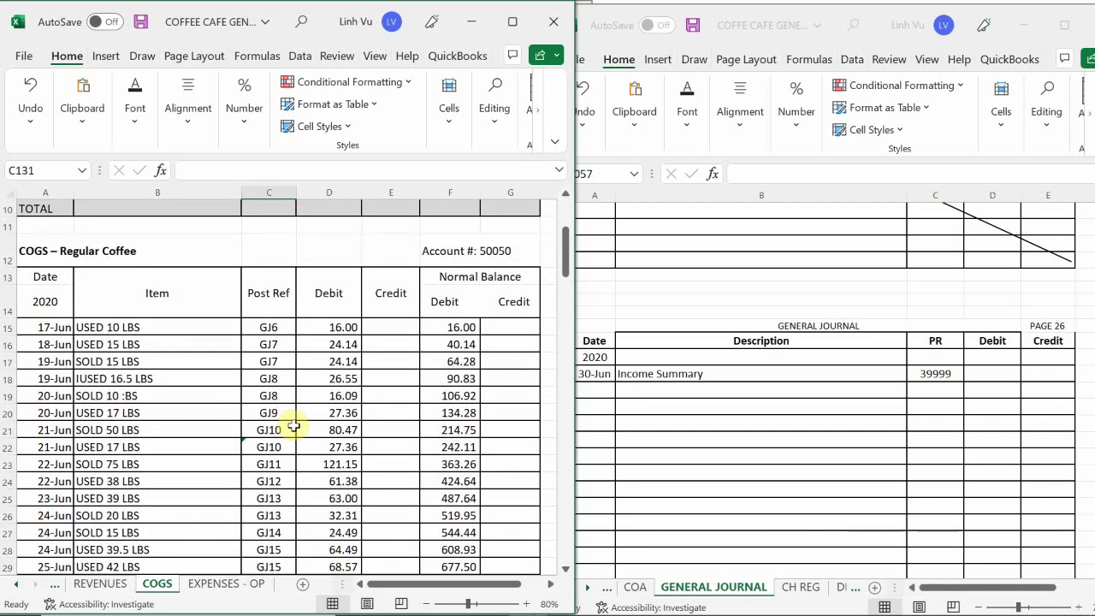
{"action": "scroll", "coordinate": [293, 425], "scroll_direction": "up", "scroll_amount": 1}
{"action": "scroll", "coordinate": [294, 425], "scroll_direction": "down", "scroll_amount": 1}
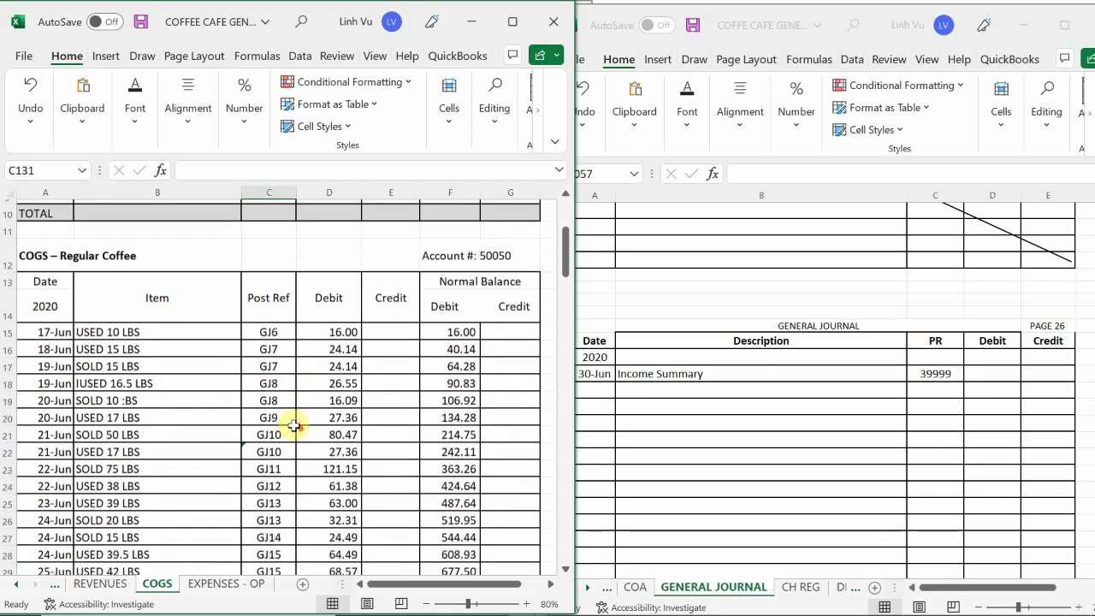
{"action": "scroll", "coordinate": [295, 425], "scroll_direction": "down", "scroll_amount": 2}
{"action": "scroll", "coordinate": [293, 422], "scroll_direction": "up", "scroll_amount": 1}
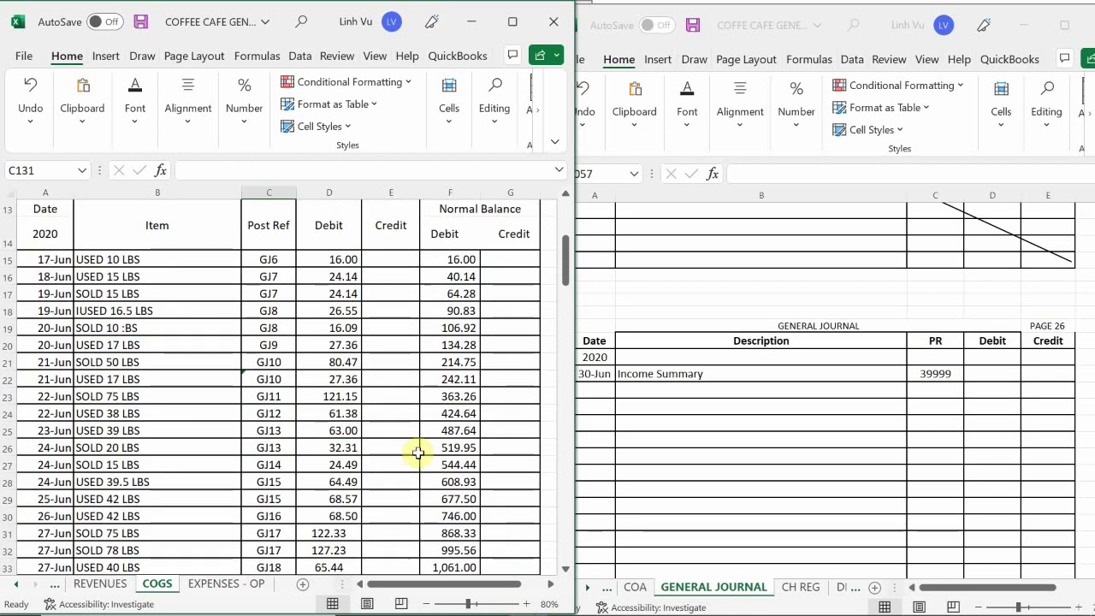
{"action": "scroll", "coordinate": [368, 399], "scroll_direction": "up", "scroll_amount": 1}
{"action": "scroll", "coordinate": [366, 399], "scroll_direction": "up", "scroll_amount": 1}
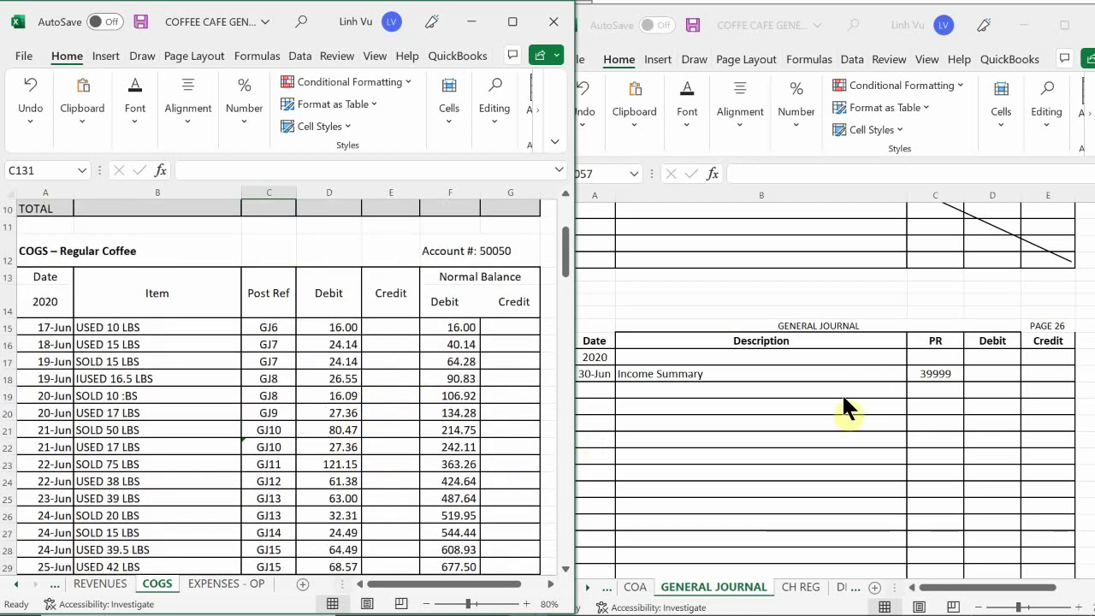
- Enter the indented credit account COGS - Regular Coffee in B1057 with posting reference 50050 in C1057
{"action": "left_click", "coordinate": [642, 386]}
{"action": "double_click", "coordinate": [642, 387]}
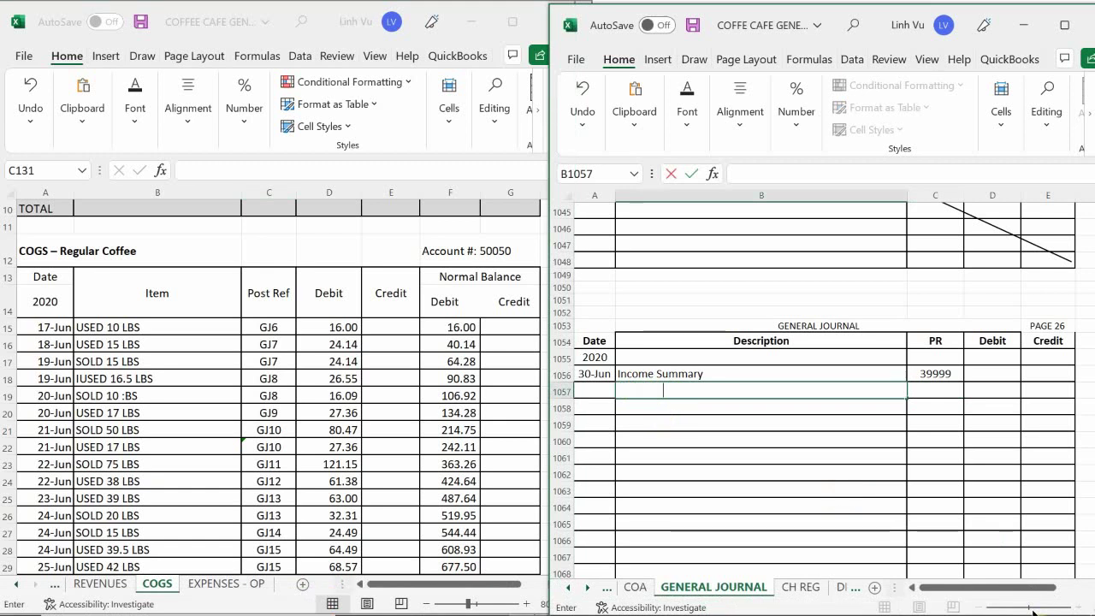
{"action": "type", "text": "COGS - Regular Coffee"}
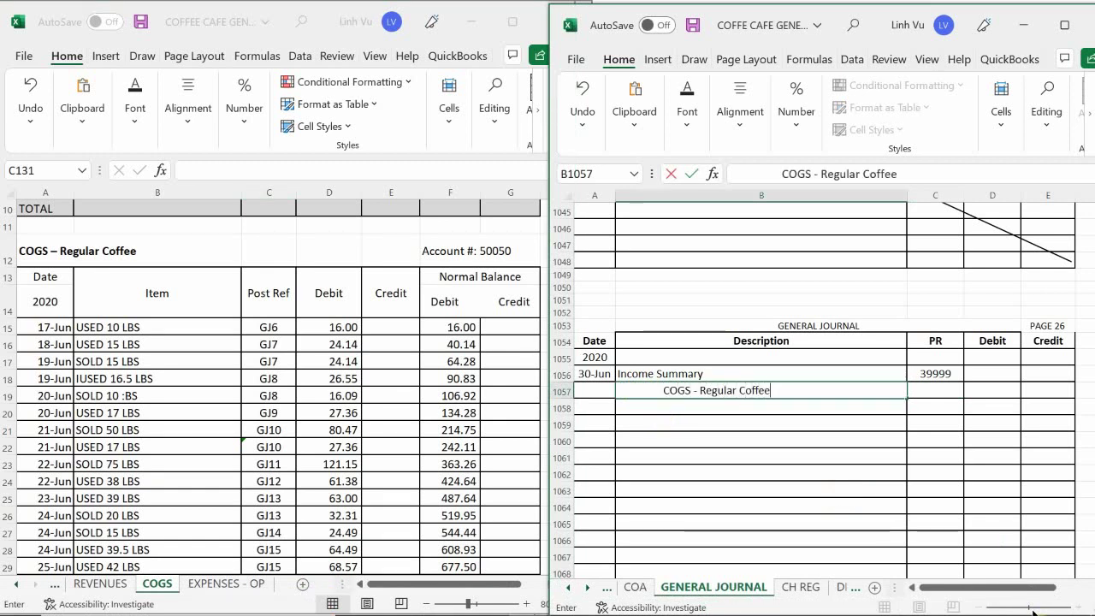
{"action": "key", "text": "Tab"}
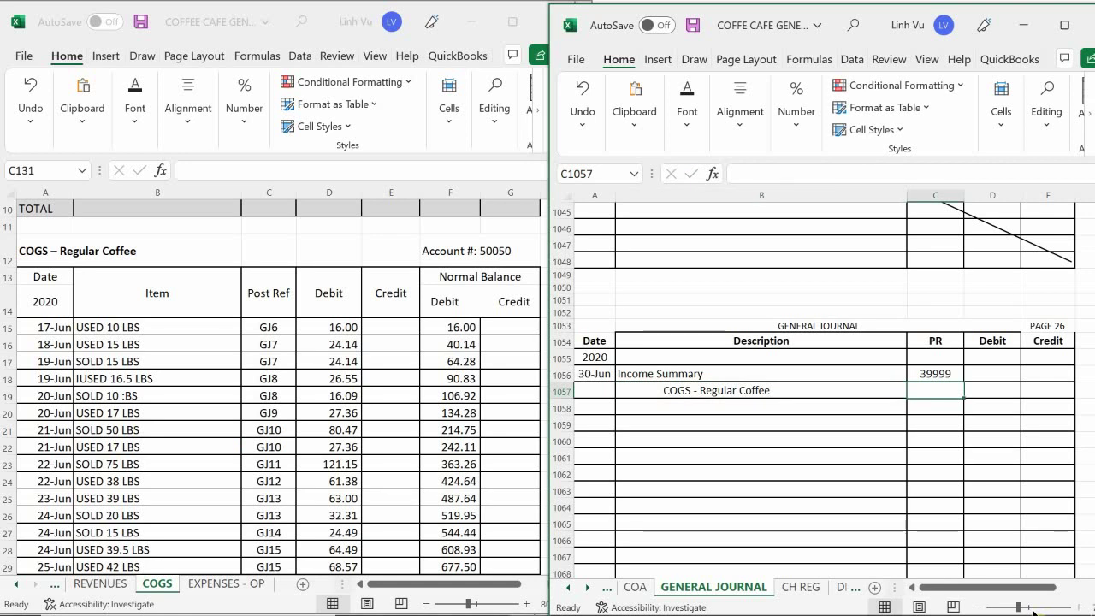
{"action": "type", "text": "50"}
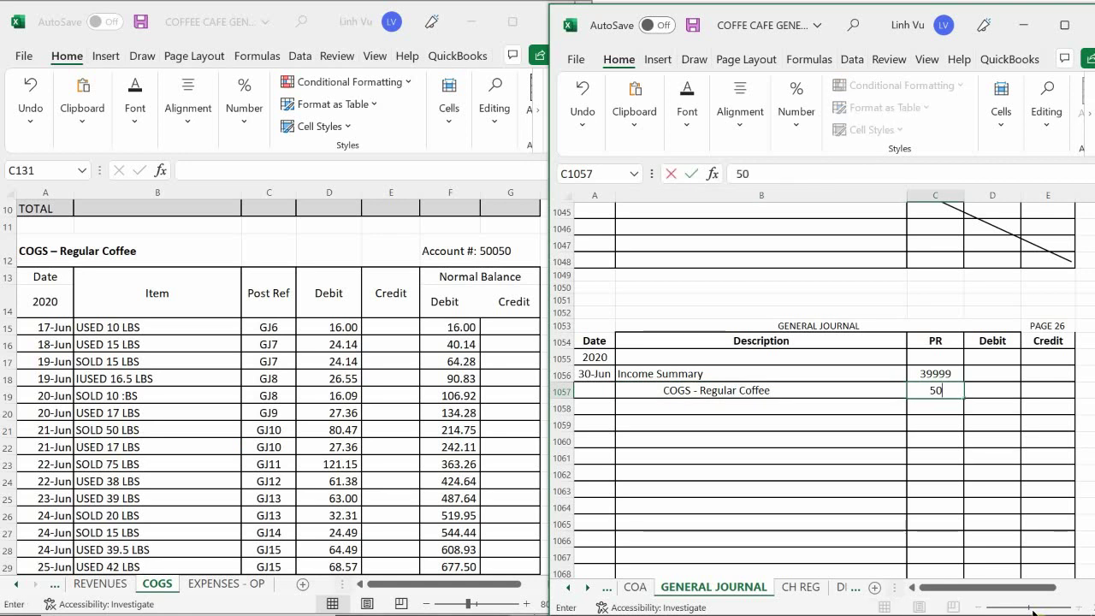
{"action": "type", "text": "0505"}
{"action": "key", "text": "Return"}
- Enter the COGS – Regular Coffee ledger account's final balance, 1406.03, as the credit amount in E1057 of the general journal
{"action": "key", "text": "Right"}
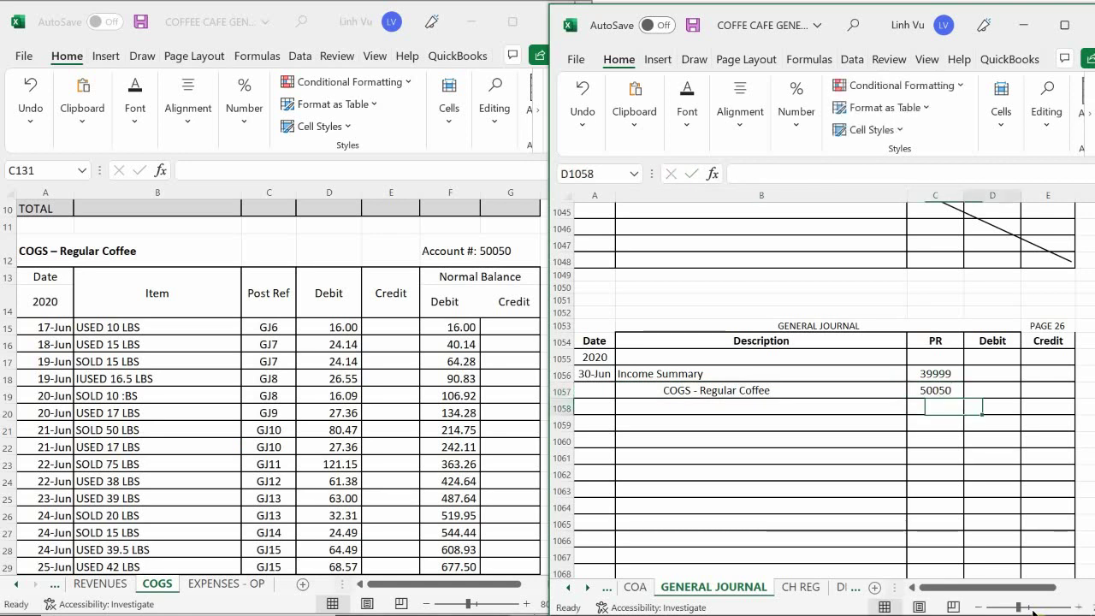
{"action": "key", "text": "Up"}
{"action": "key", "text": "Right"}
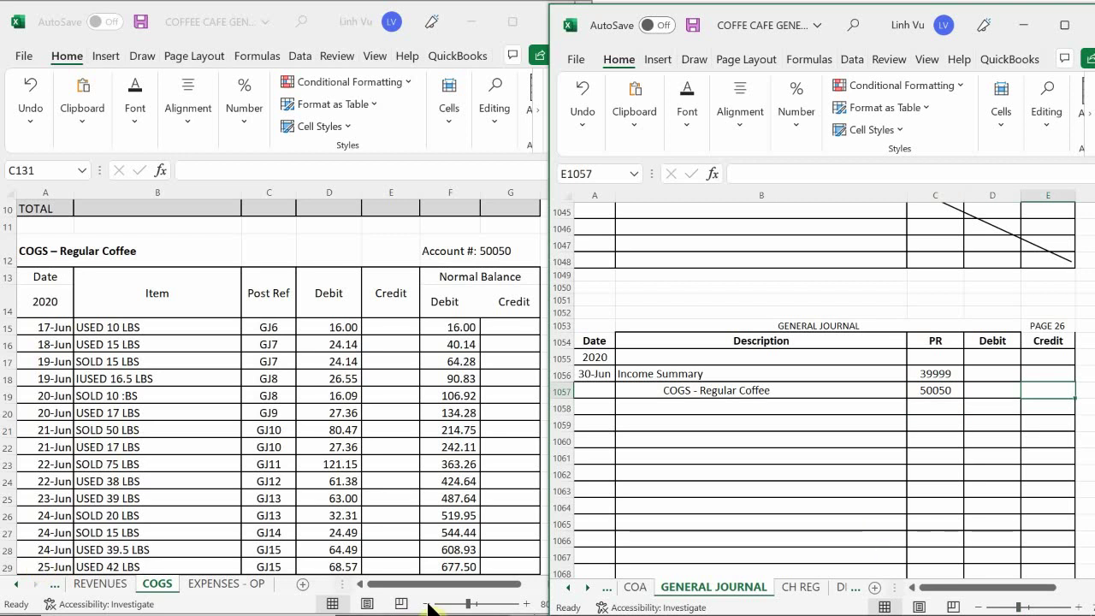
{"action": "left_click", "coordinate": [405, 423]}
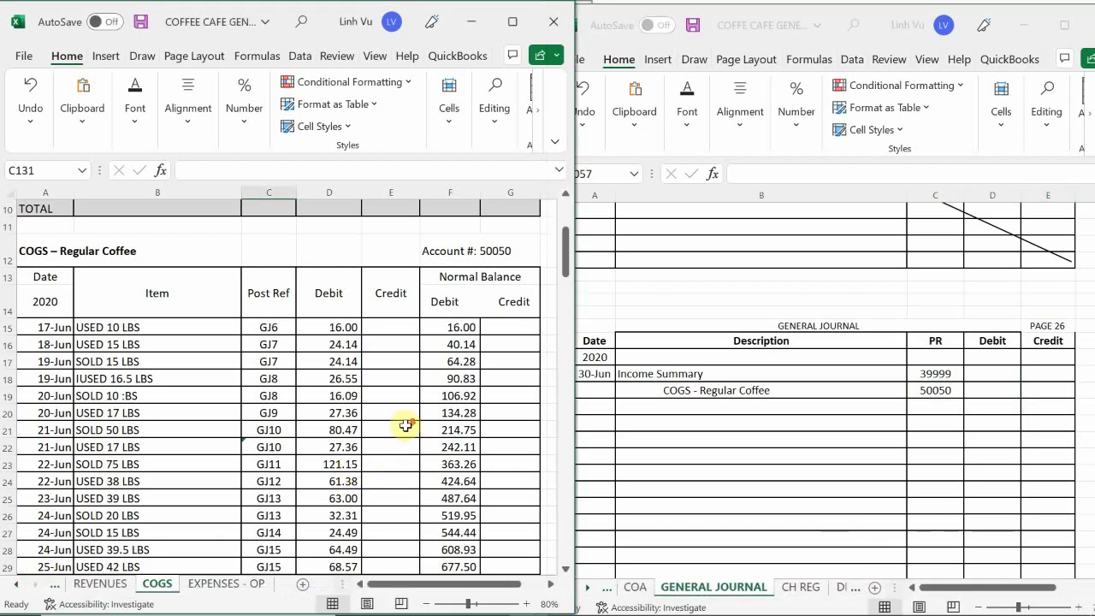
{"action": "scroll", "coordinate": [407, 427], "scroll_direction": "down", "scroll_amount": 4}
{"action": "scroll", "coordinate": [407, 428], "scroll_direction": "down", "scroll_amount": 2}
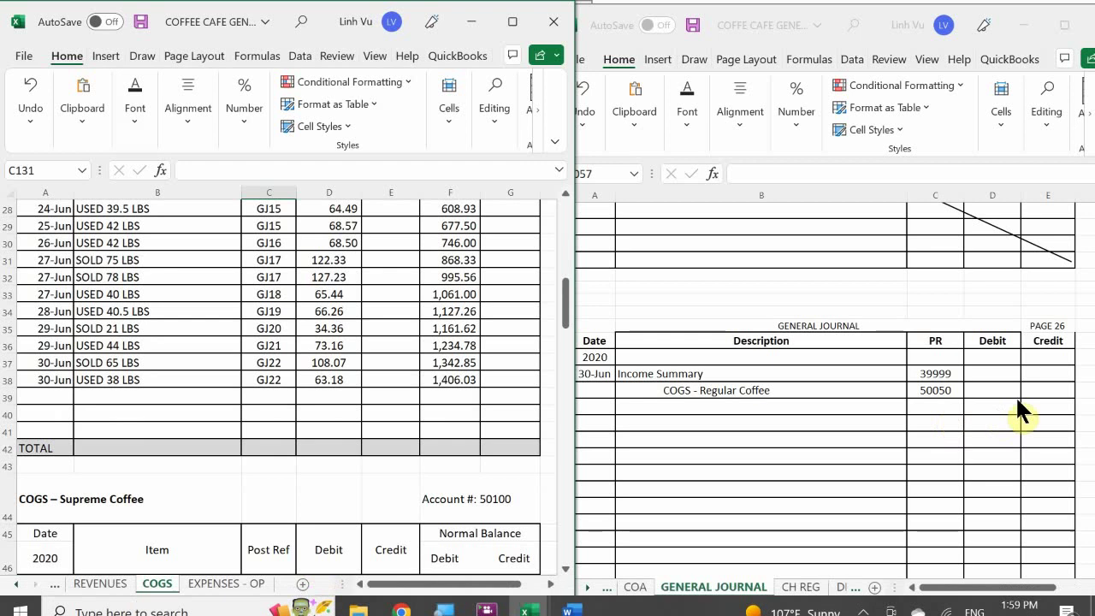
{"action": "left_click", "coordinate": [1042, 389]}
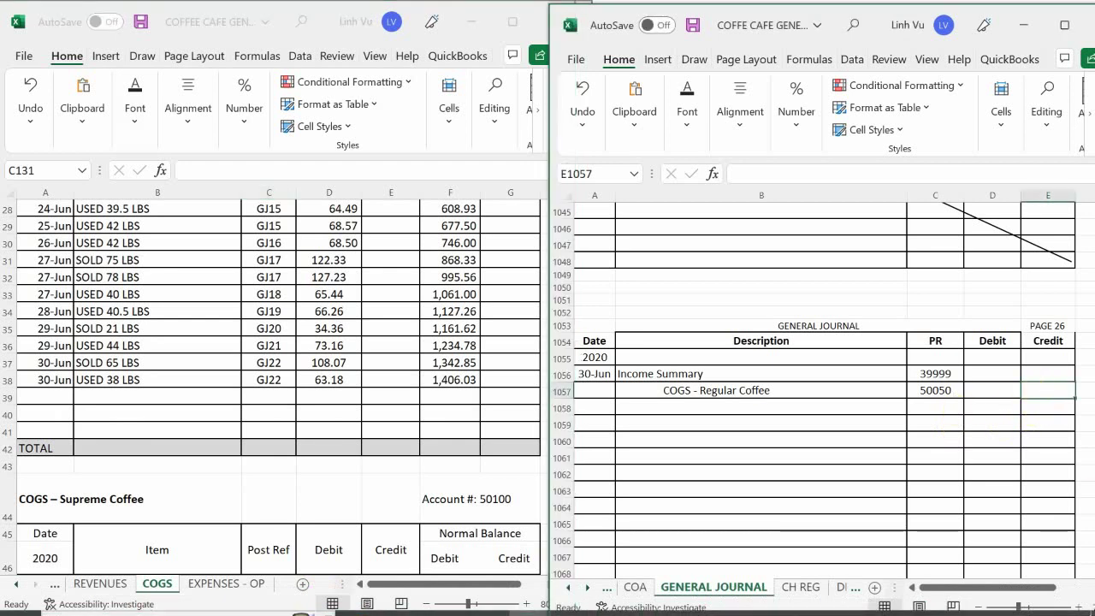
{"action": "type", "text": "1405"}
{"action": "key", "text": "BackSpace"}
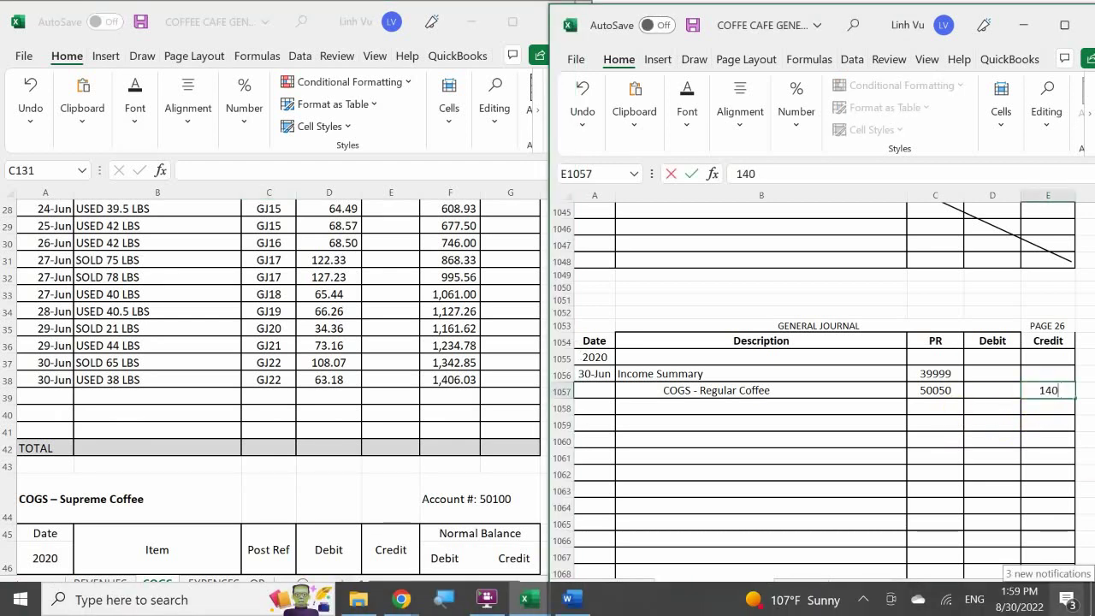
{"action": "type", "text": "6.03"}
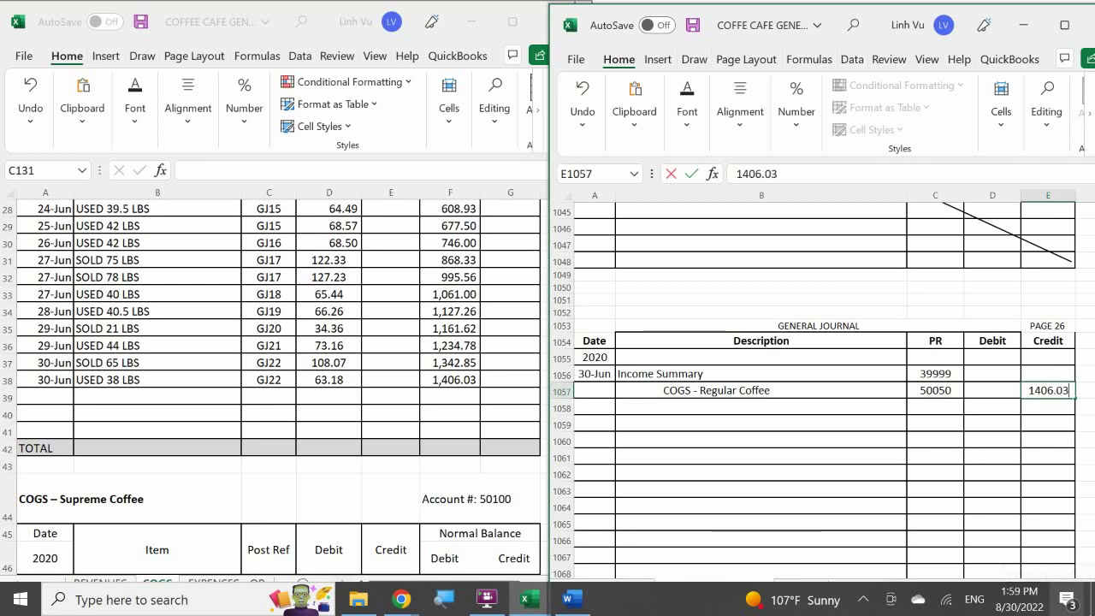
{"action": "key", "text": "Return"}
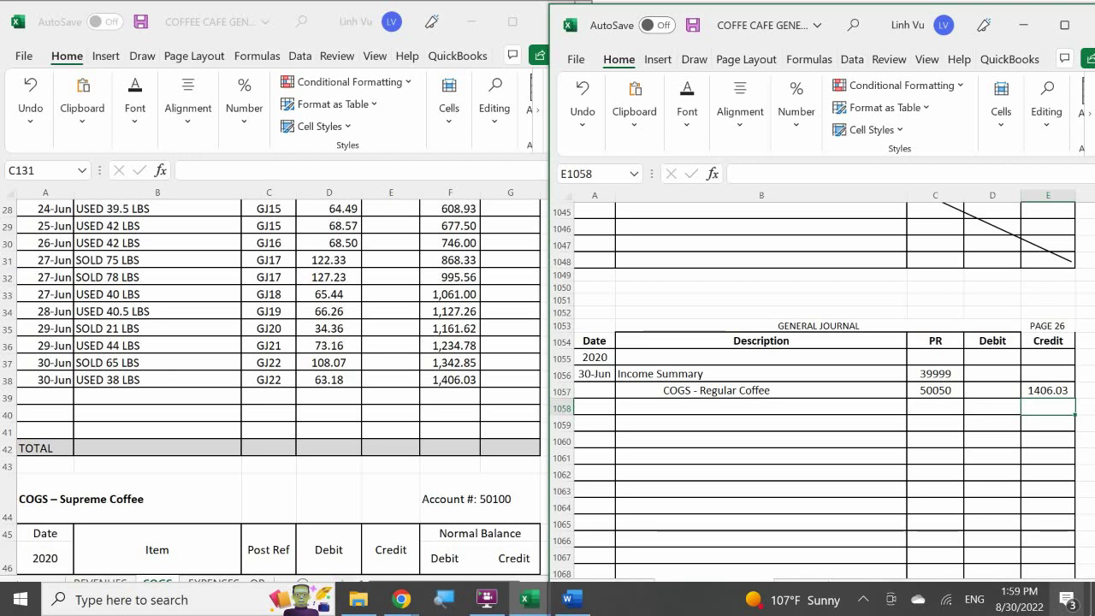
- Start the closing posting in row 39 of the COGS – Regular Coffee ledger account with date 6/30 and item CLOSE
{"action": "left_click", "coordinate": [47, 395]}
{"action": "type", "text": "6/30"}
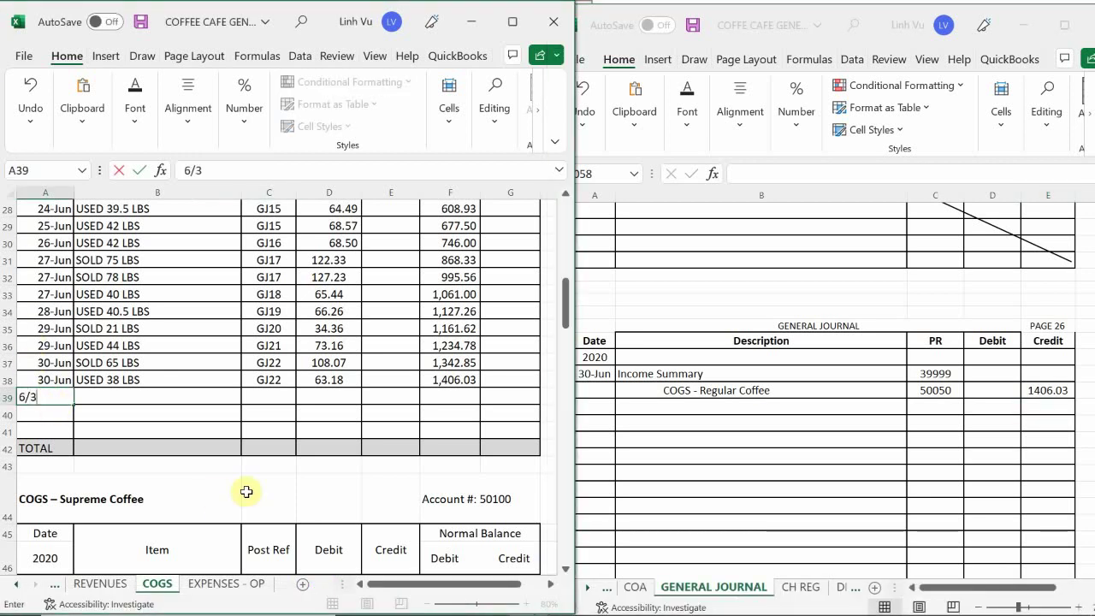
{"action": "key", "text": "Return"}
{"action": "key", "text": "Up"}
{"action": "key", "text": "Right"}
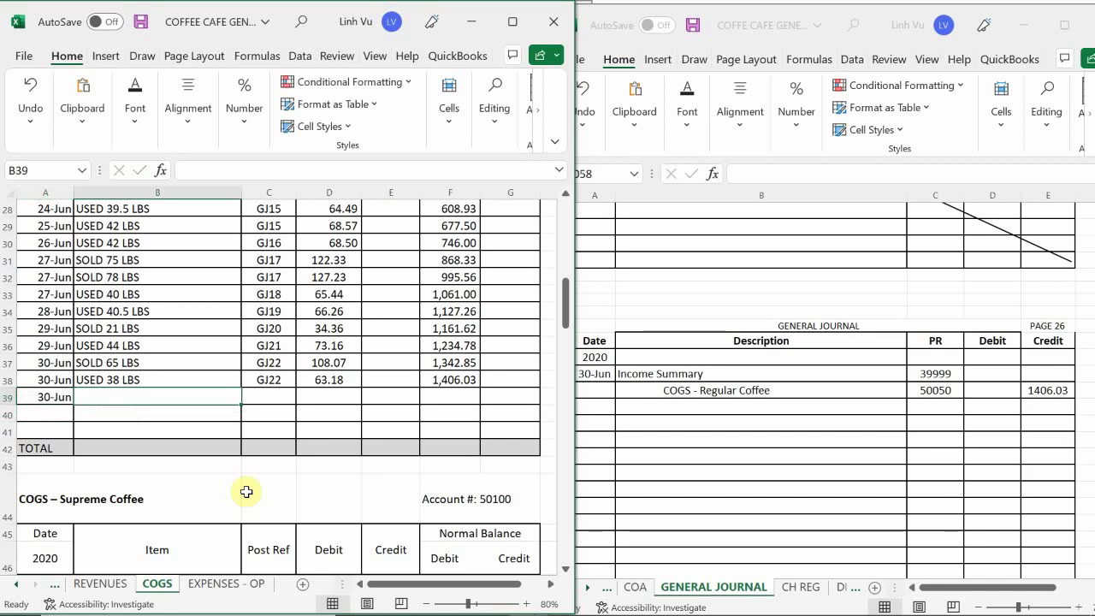
{"action": "type", "text": "CLOSE"}
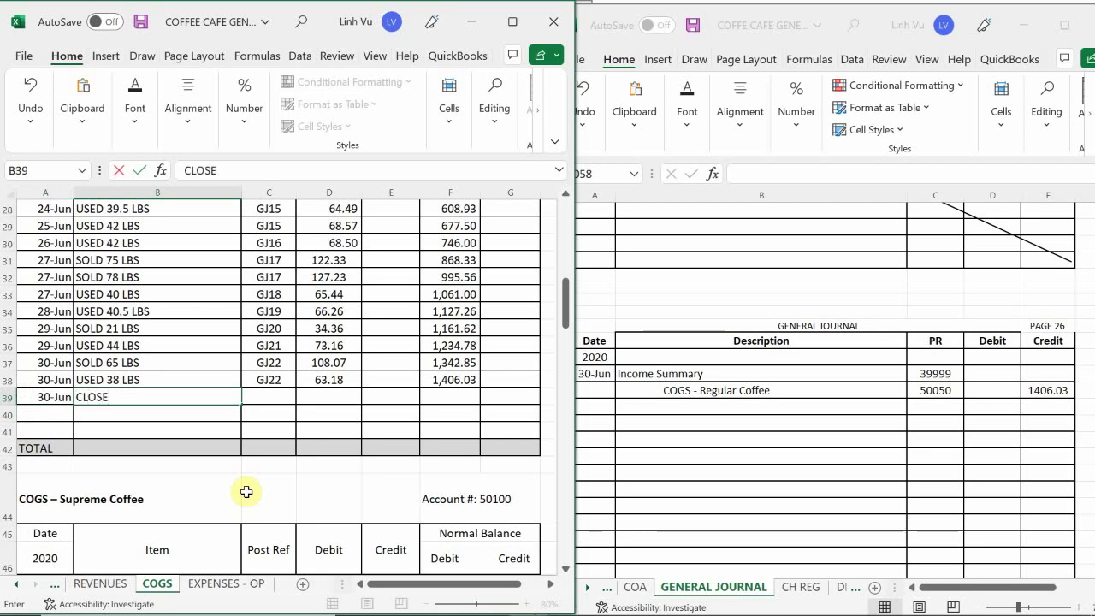
- Enter post reference GJ25 in C39 and a credit of 1406.03 in E39 for the CLOSE posting
{"action": "key", "text": "Tab"}
{"action": "type", "text": "GK"}
{"action": "key", "text": "BackSpace"}
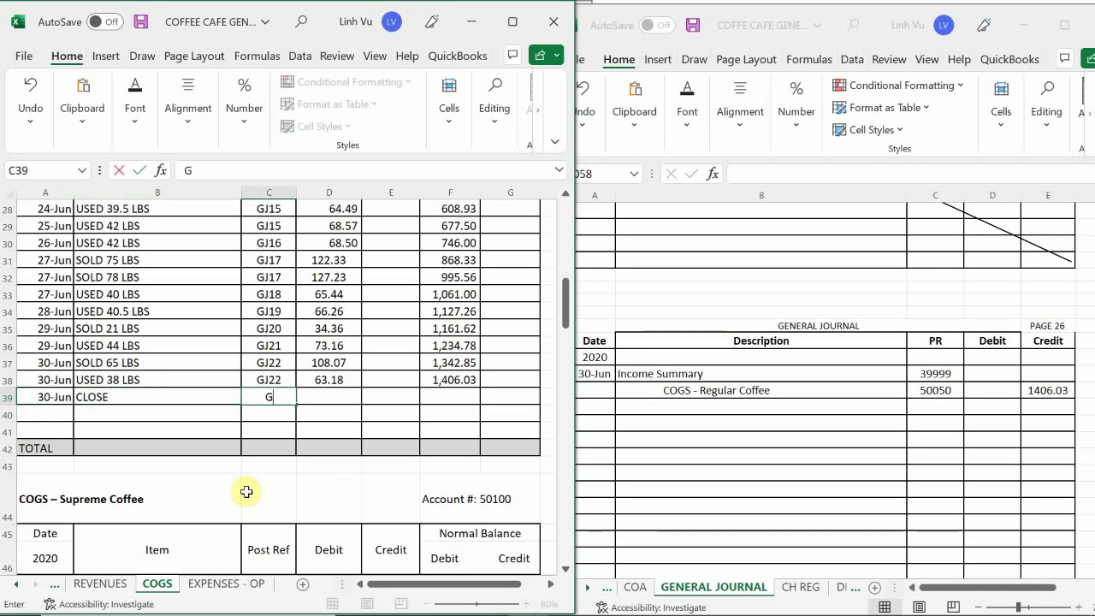
{"action": "type", "text": "J25"}
{"action": "key", "text": "Tab"}
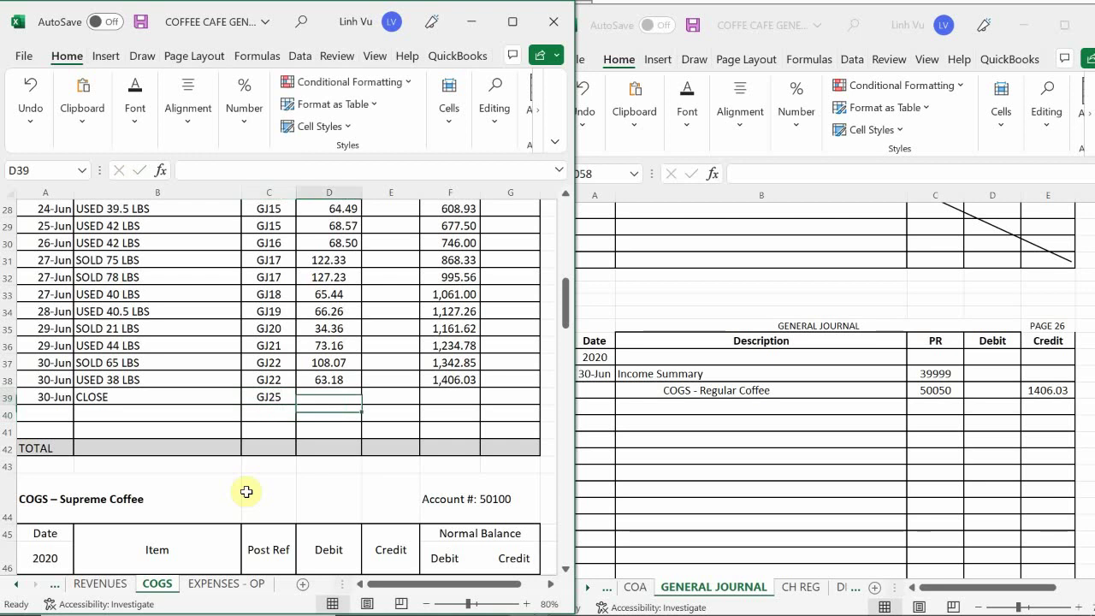
{"action": "key", "text": "Tab"}
{"action": "type", "text": "1406.03"}
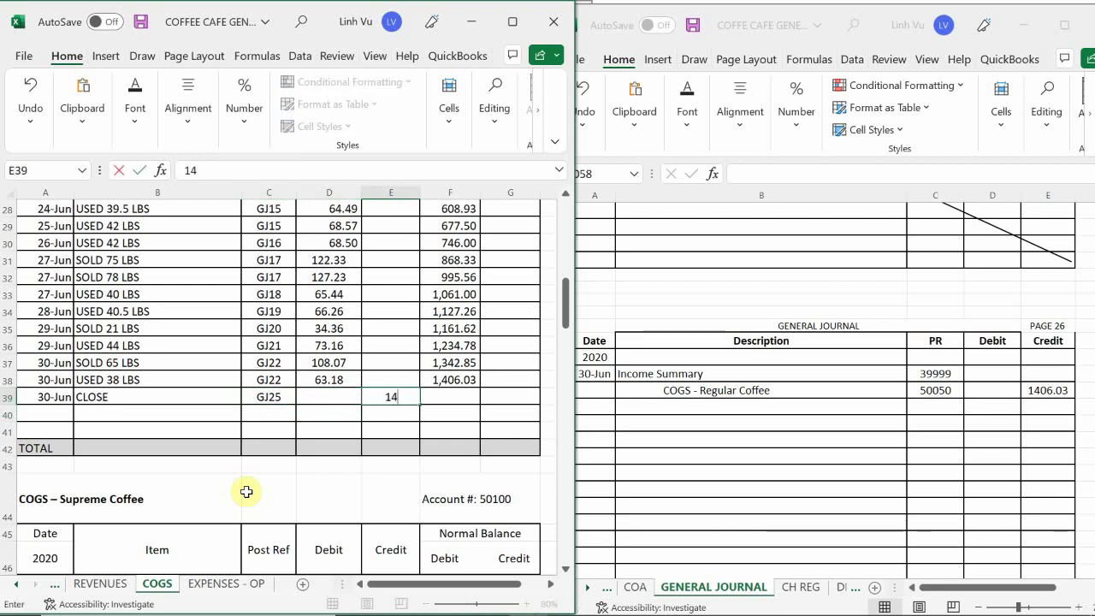
{"action": "key", "text": "Return"}
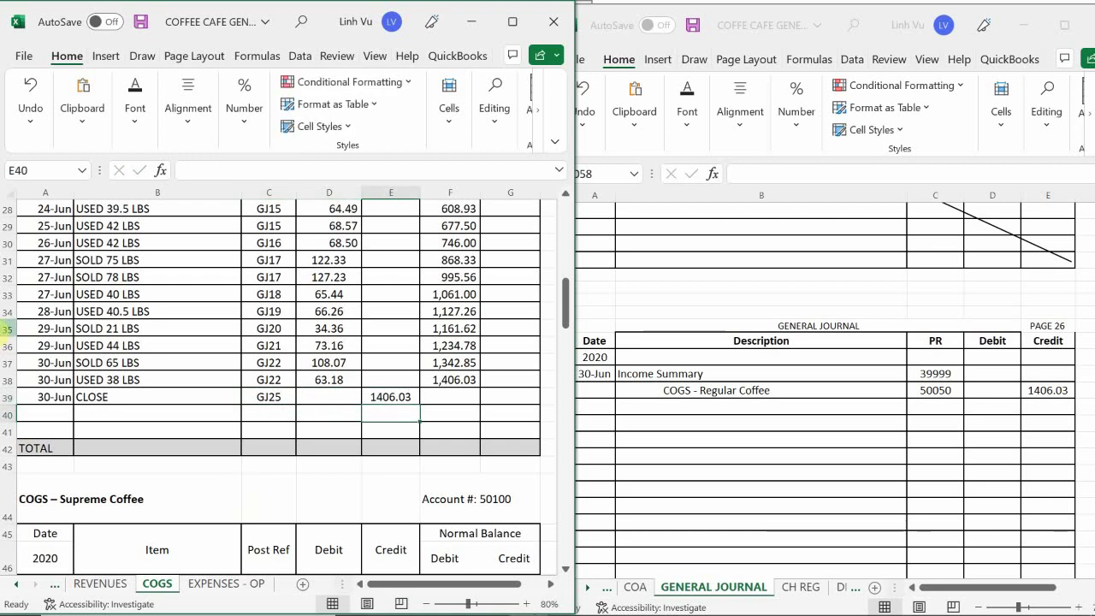
- Extend the running balance formula from F38 down to F39 in the COGS – Regular Coffee account
{"action": "left_click", "coordinate": [444, 378]}
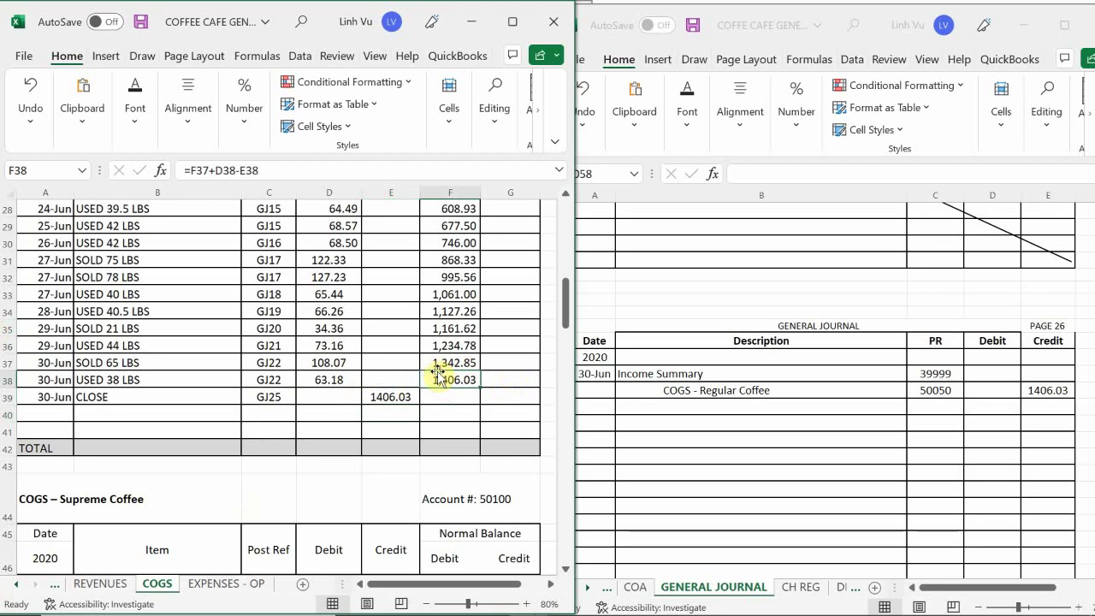
{"action": "left_click_drag", "start_coordinate": [479, 387], "coordinate": [479, 407]}
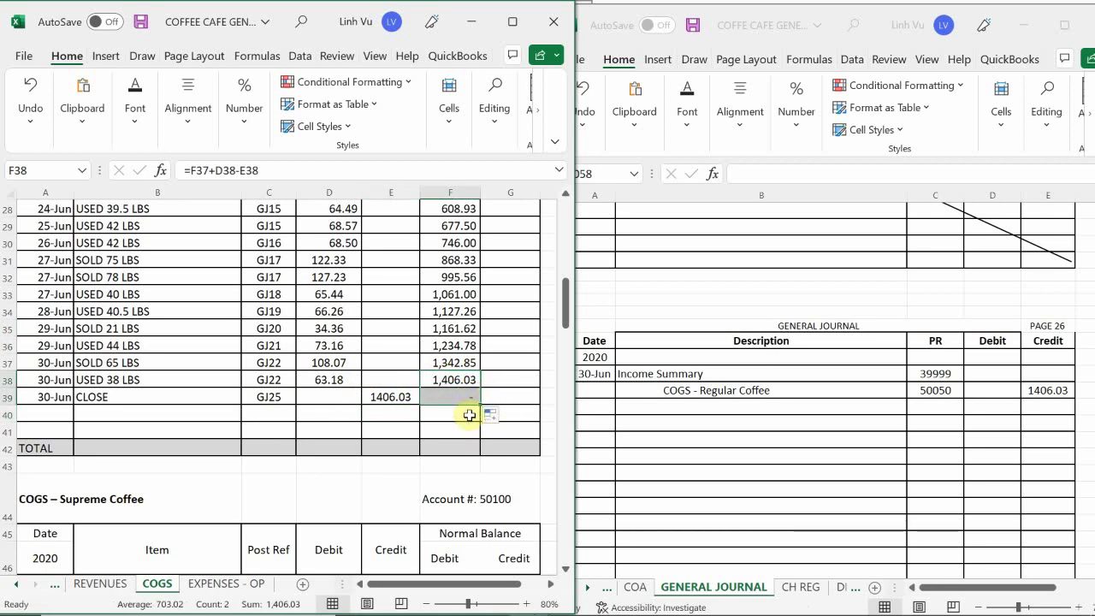
{"action": "scroll", "coordinate": [429, 366], "scroll_direction": "down", "scroll_amount": 2}
{"action": "scroll", "coordinate": [429, 366], "scroll_direction": "down", "scroll_amount": 1}
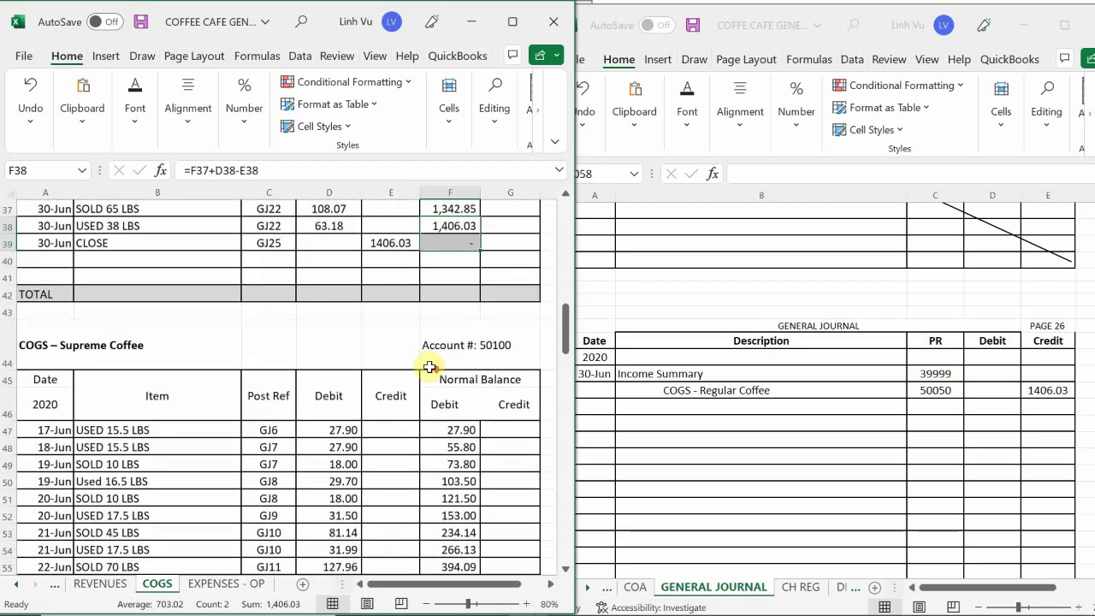
- Review the revenue closing entry on the previous general journal page and the COGS closing entry started on page 26
{"action": "scroll", "coordinate": [430, 366], "scroll_direction": "up", "scroll_amount": 1}
{"action": "scroll", "coordinate": [429, 366], "scroll_direction": "down", "scroll_amount": 1}
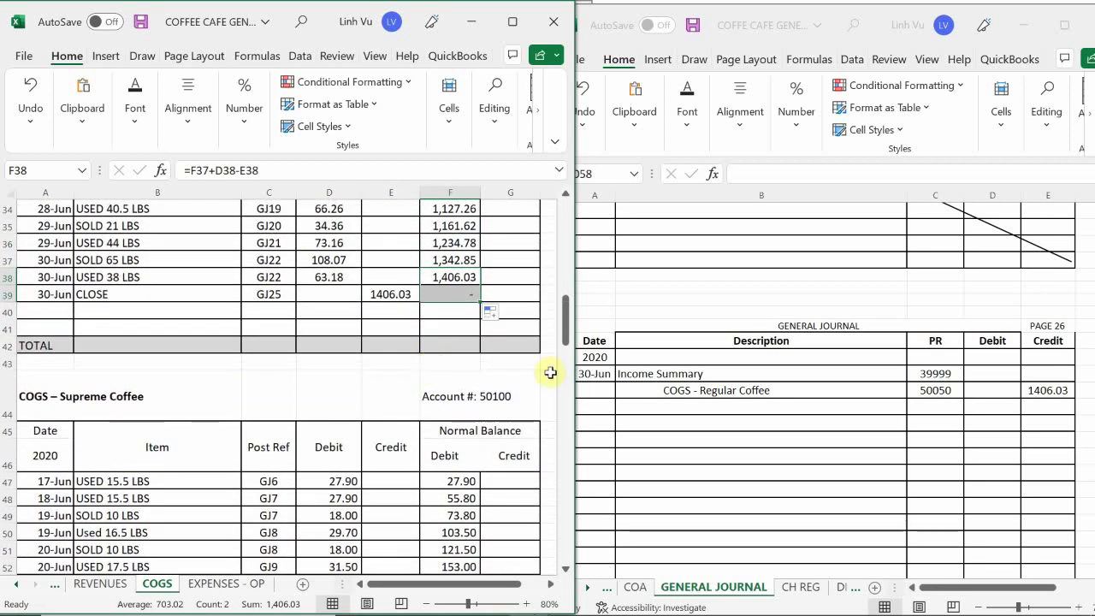
{"action": "left_click", "coordinate": [694, 392]}
{"action": "scroll", "coordinate": [696, 367], "scroll_direction": "up", "scroll_amount": 4}
{"action": "scroll", "coordinate": [698, 359], "scroll_direction": "up", "scroll_amount": 1}
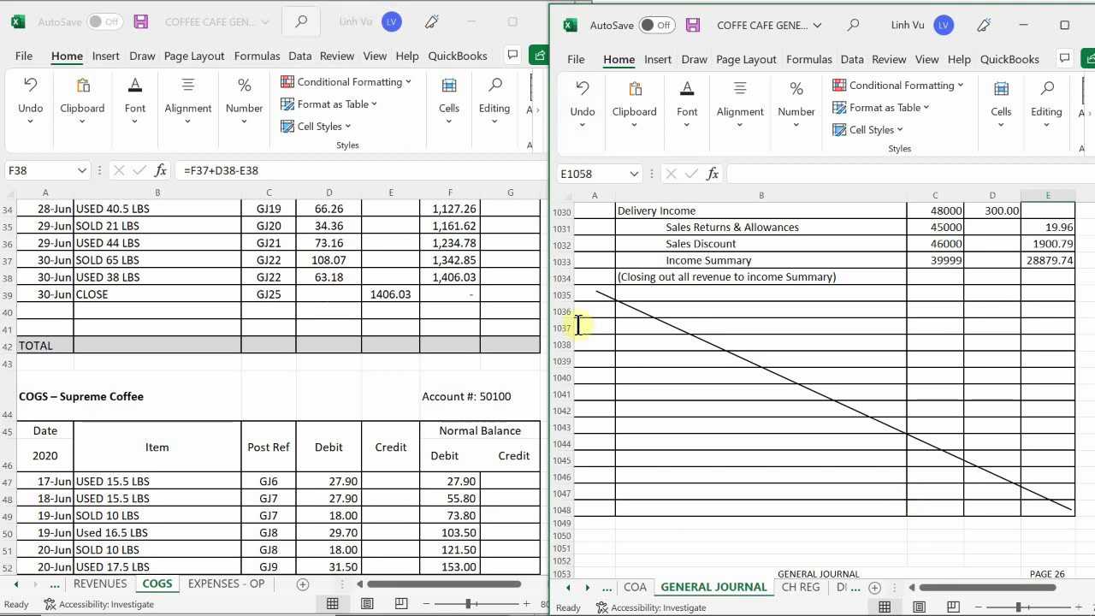
{"action": "scroll", "coordinate": [757, 369], "scroll_direction": "down", "scroll_amount": 1}
{"action": "scroll", "coordinate": [757, 369], "scroll_direction": "down", "scroll_amount": 6}
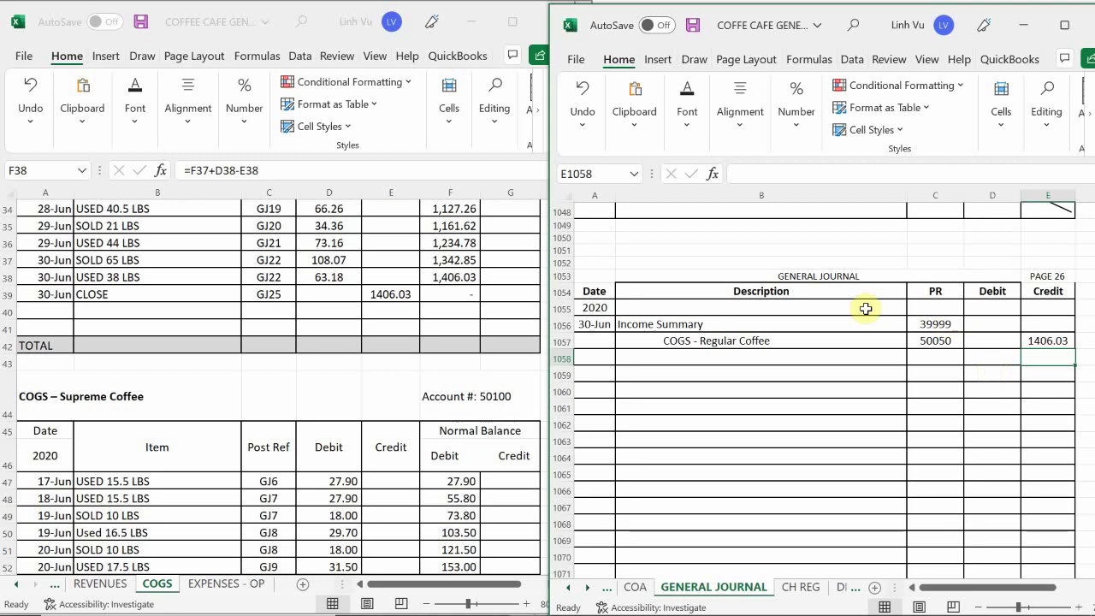
- Add an indented "COGS - Supreme Coffee" description below COGS - Regular Coffee on general journal page 26
{"action": "left_click", "coordinate": [412, 325]}
{"action": "scroll", "coordinate": [400, 315], "scroll_direction": "down", "scroll_amount": 2}
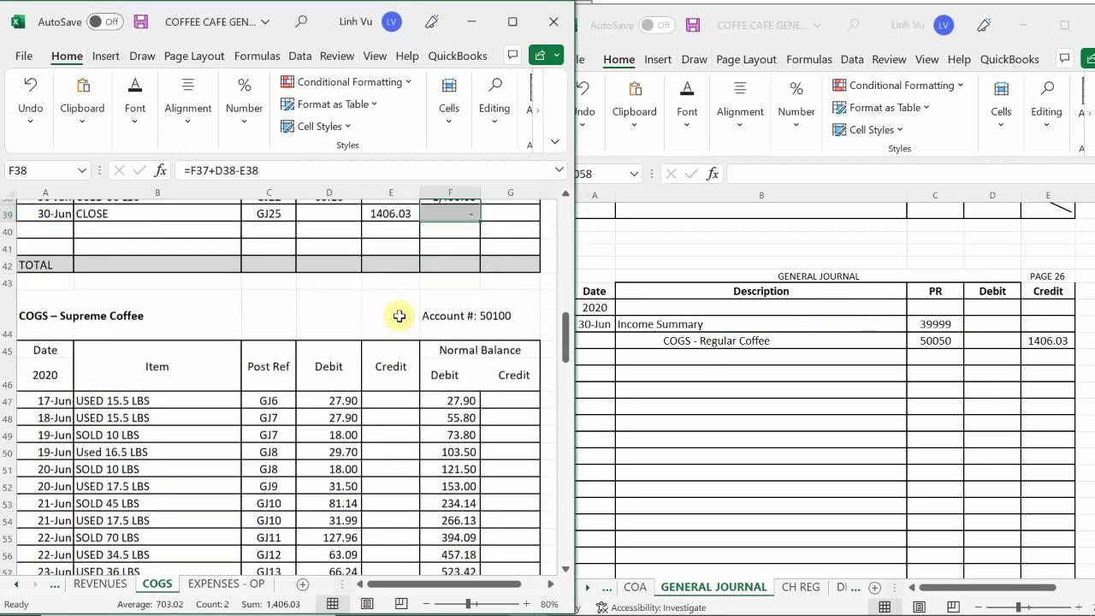
{"action": "left_click", "coordinate": [689, 357]}
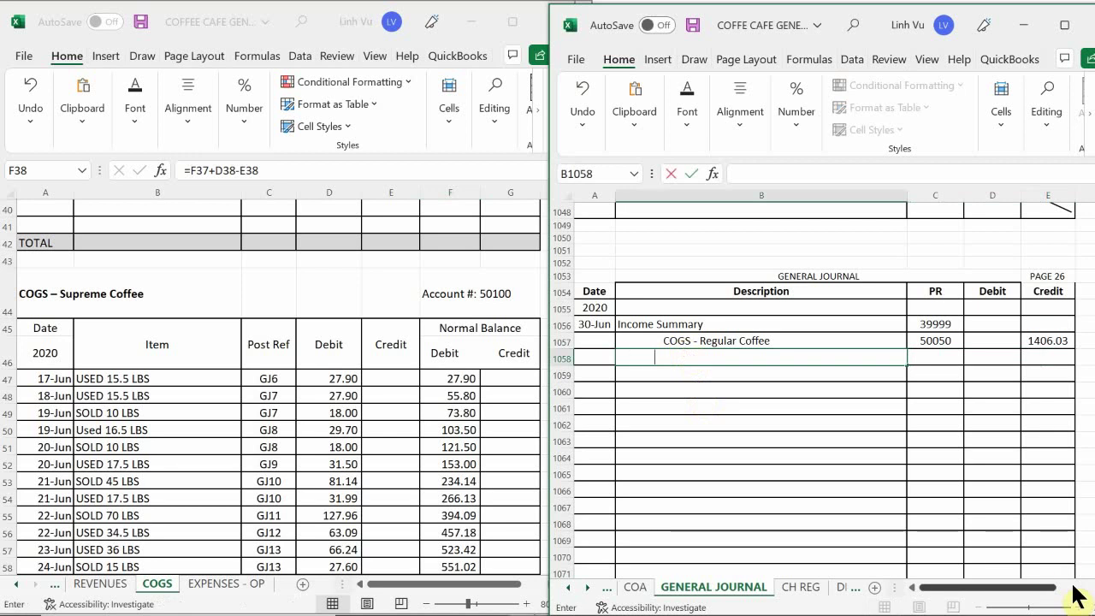
{"action": "type", "text": "COOG"}
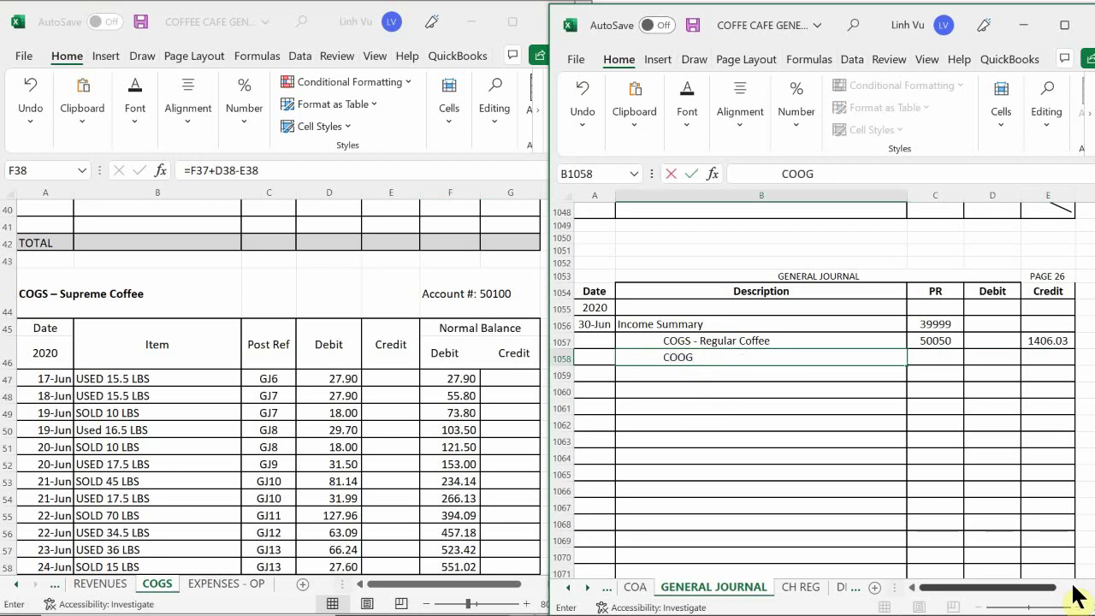
{"action": "key", "text": "BackSpace"}
{"action": "key", "text": "BackSpace"}
{"action": "type", "text": "FA"}
{"action": "key", "text": "BackSpace"}
{"action": "type", "text": "G"}
{"action": "key", "text": "BackSpace"}
{"action": "key", "text": "BackSpace"}
{"action": "type", "text": "GS - "}
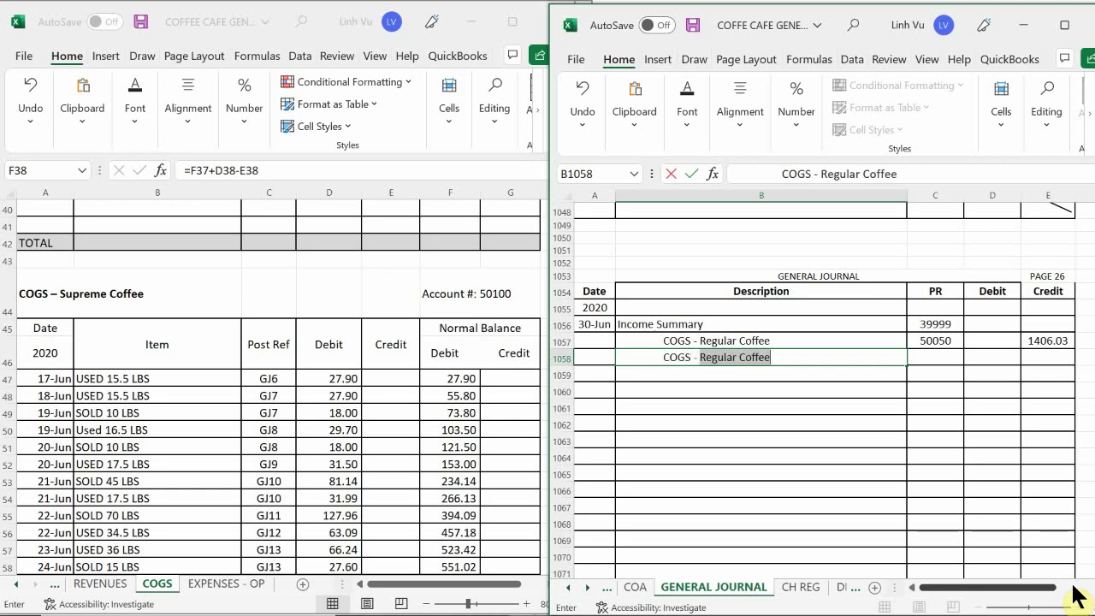
{"action": "type", "text": "Supreme C"}
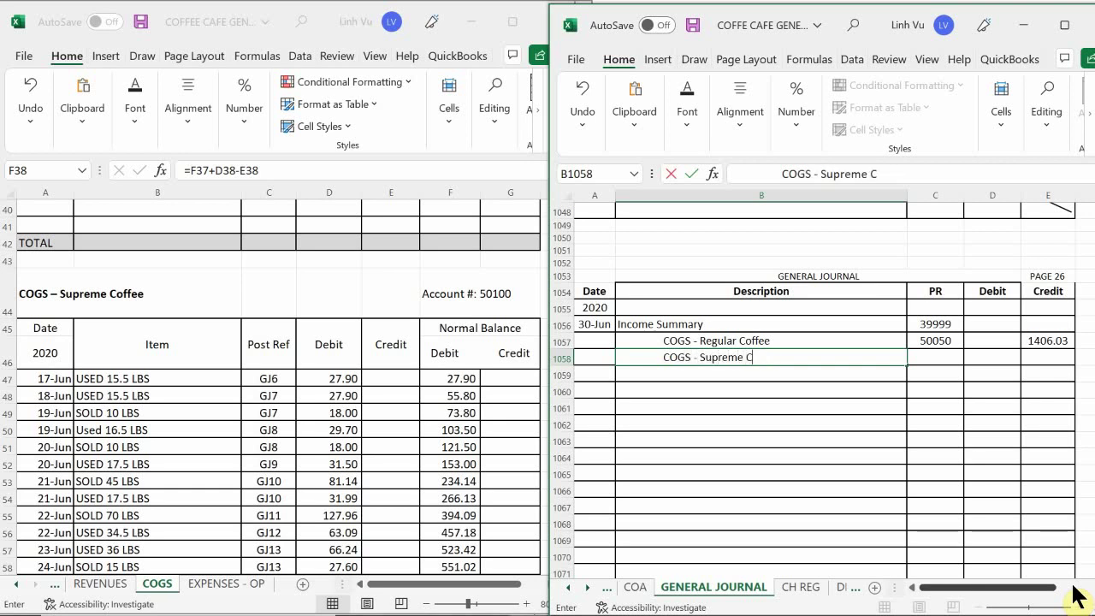
{"action": "type", "text": "offee"}
{"action": "key", "text": "Tab"}
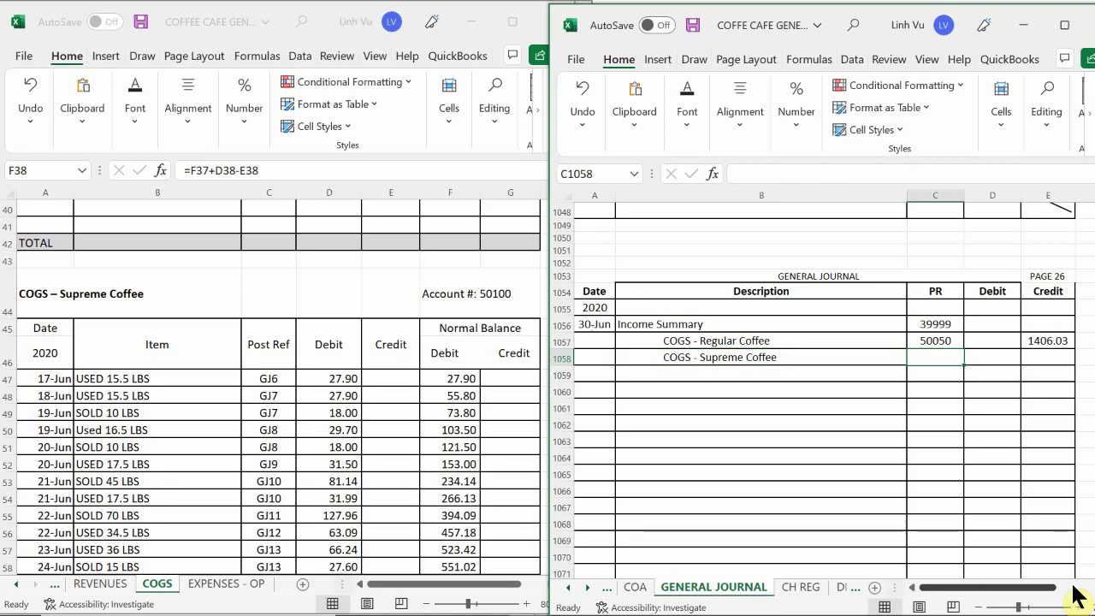
- Enter PR 50100 and a credit of 1486.61, the ledger's final balance, for the COGS - Supreme Coffee journal line
{"action": "type", "text": "50100"}
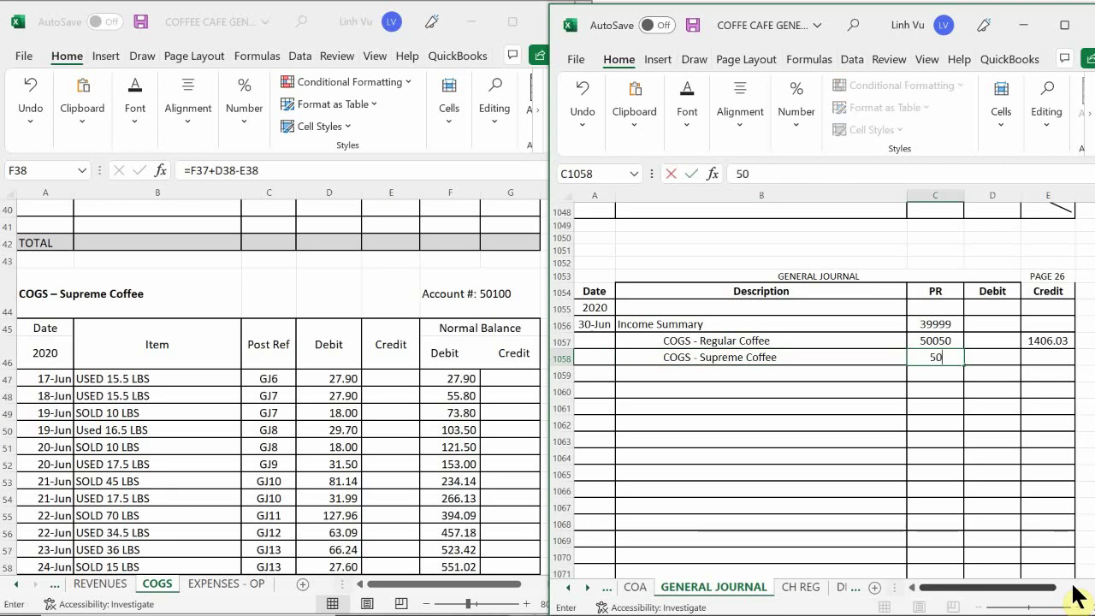
{"action": "key", "text": "Return"}
{"action": "key", "text": "Right"}
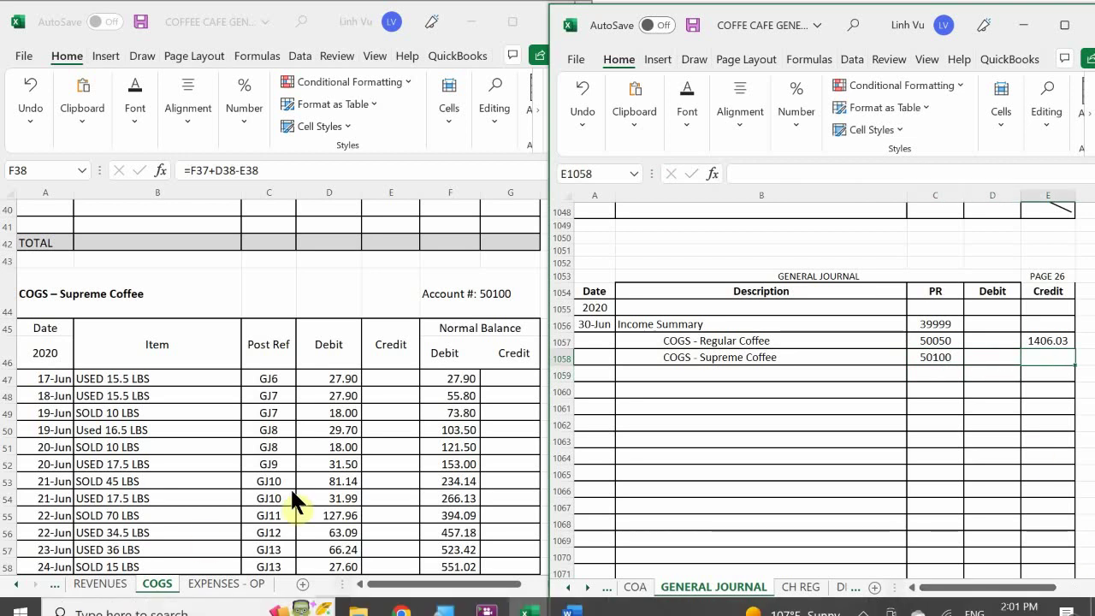
{"action": "left_click", "coordinate": [413, 466]}
{"action": "scroll", "coordinate": [416, 464], "scroll_direction": "down", "scroll_amount": 6}
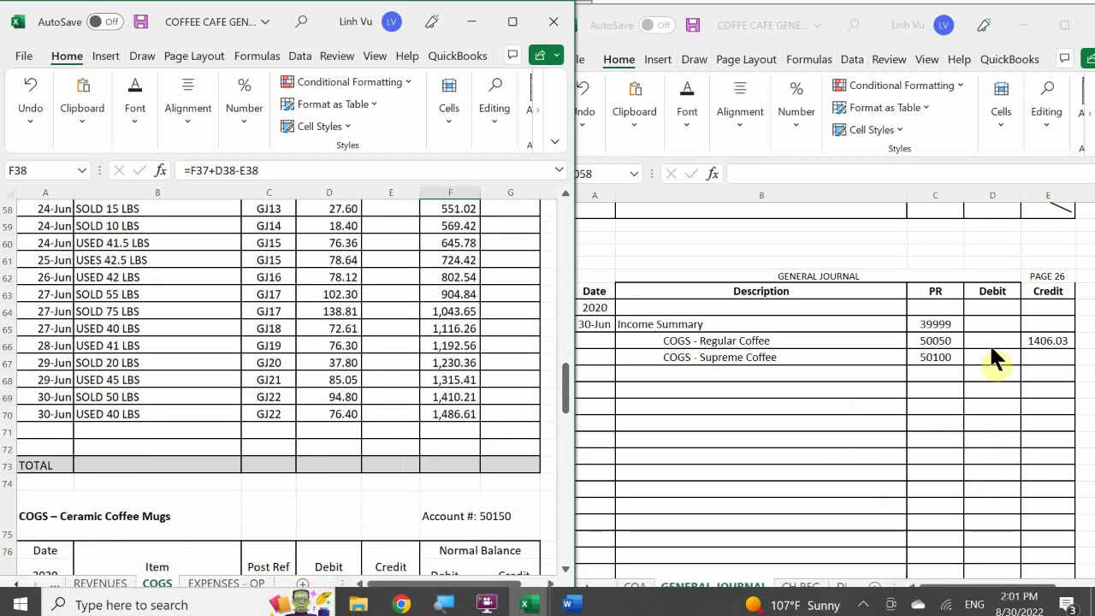
{"action": "left_click", "coordinate": [1052, 360]}
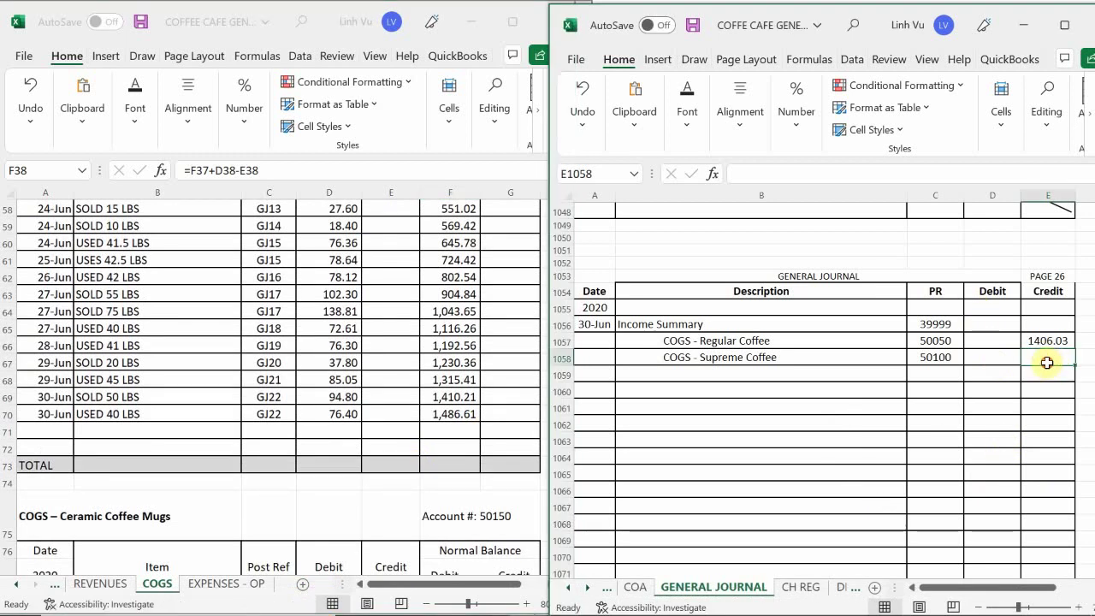
{"action": "type", "text": "14"}
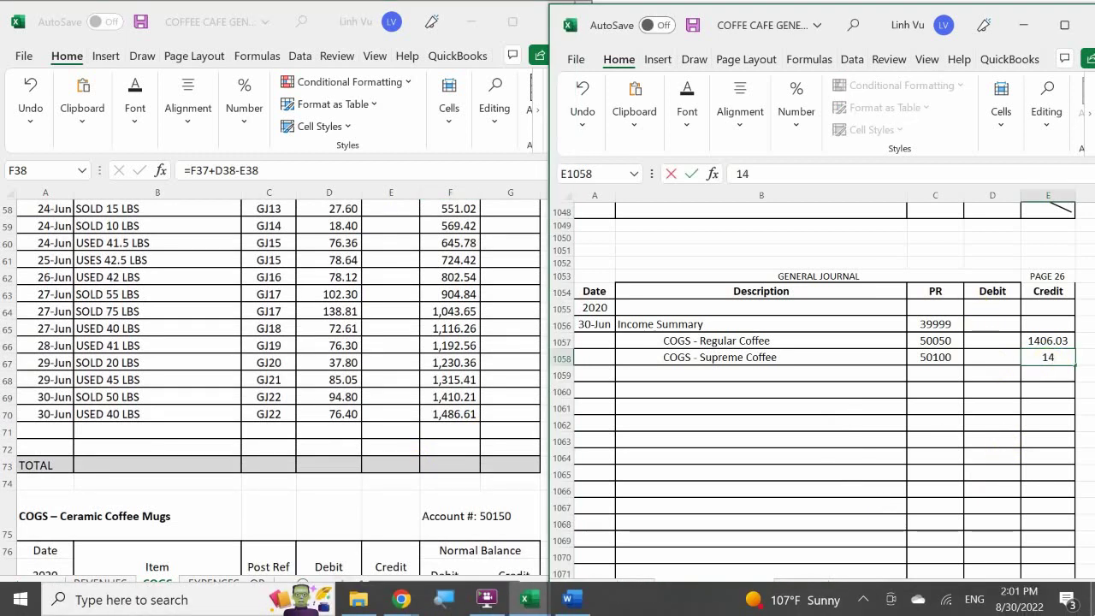
{"action": "type", "text": "86.61"}
{"action": "key", "text": "Return"}
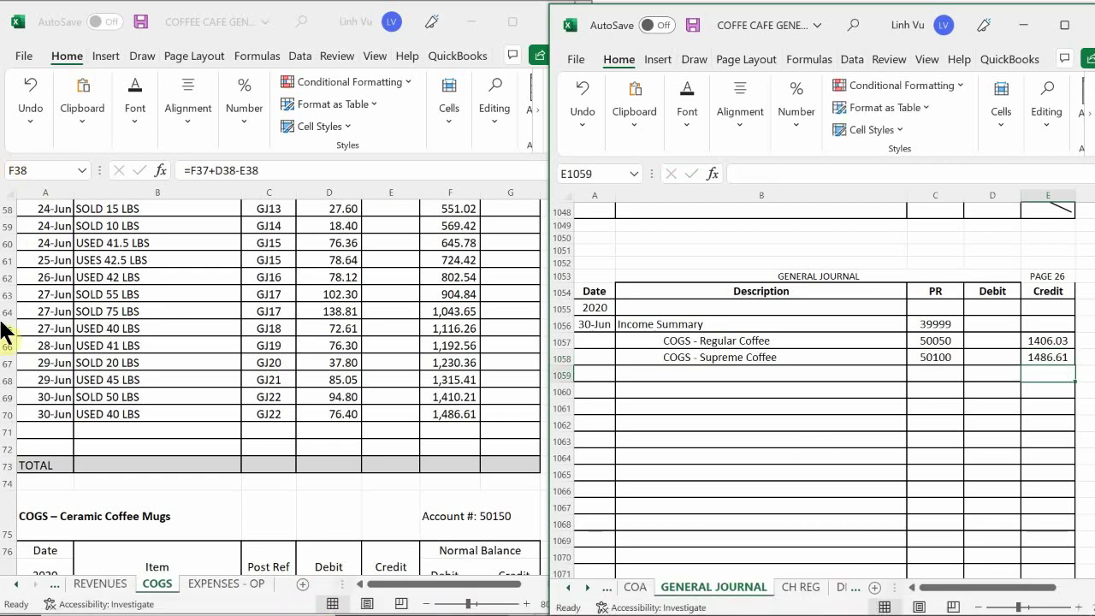
- Start a closing row in the COGS – Supreme Coffee ledger with the date 6/30 and the item CLOSE
{"action": "left_click", "coordinate": [49, 414]}
{"action": "left_click", "coordinate": [51, 430]}
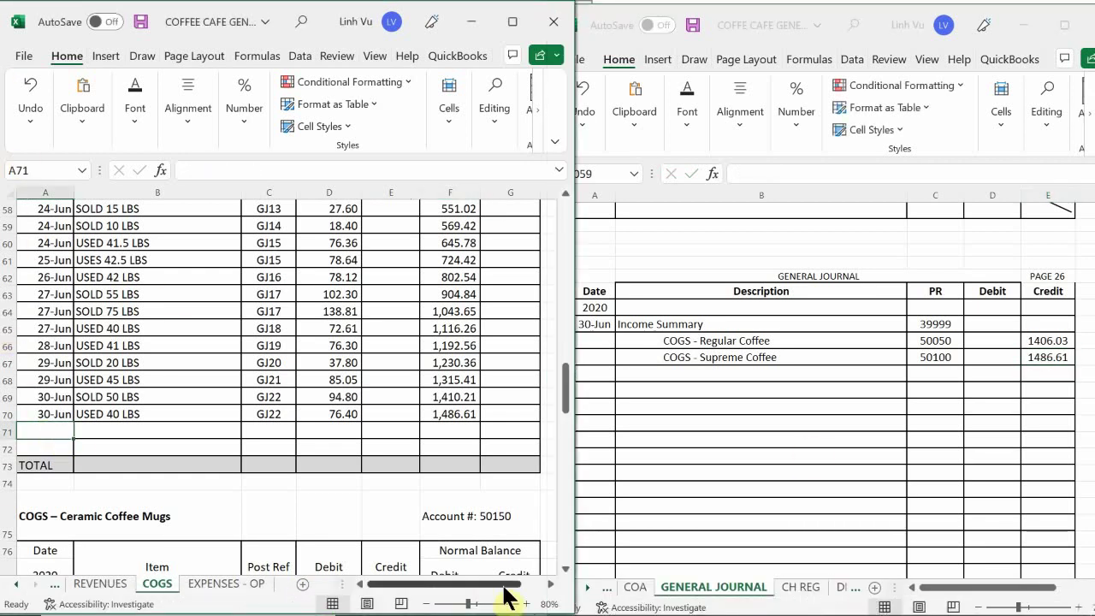
{"action": "type", "text": "6/30"}
{"action": "key", "text": "Return"}
{"action": "key", "text": "Up"}
{"action": "key", "text": "Right"}
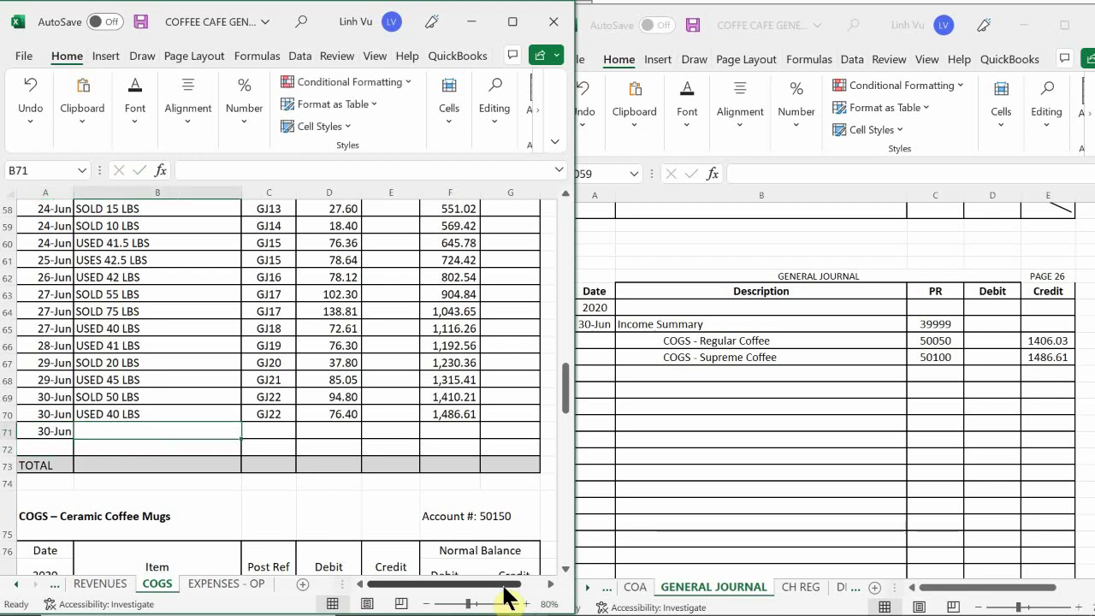
{"action": "type", "text": "CLOSE"}
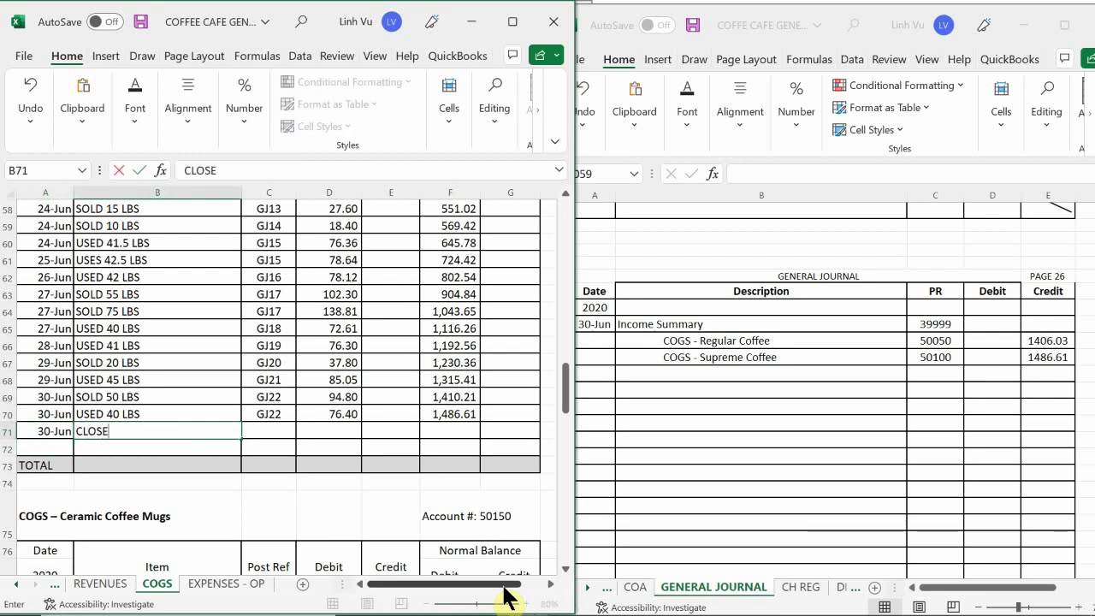
- Set the post reference of the Supreme Coffee closing row to GJ26
{"action": "key", "text": "Tab"}
{"action": "type", "text": "GK"}
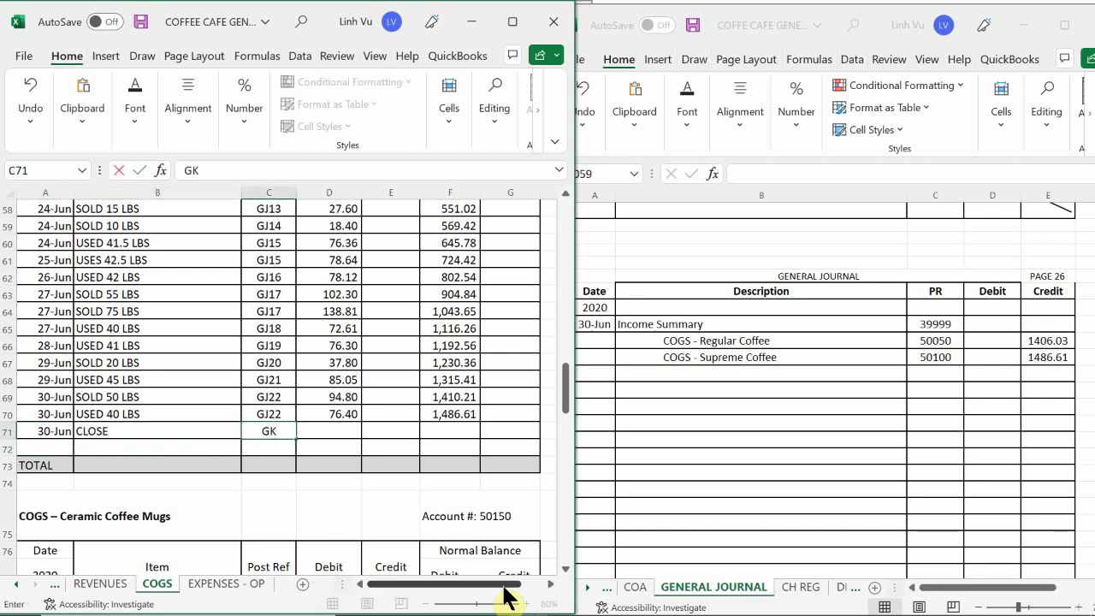
{"action": "key", "text": "BackSpace"}
{"action": "type", "text": "K"}
{"action": "key", "text": "BackSpace"}
{"action": "type", "text": "J25"}
{"action": "key", "text": "BackSpace"}
{"action": "type", "text": "6"}
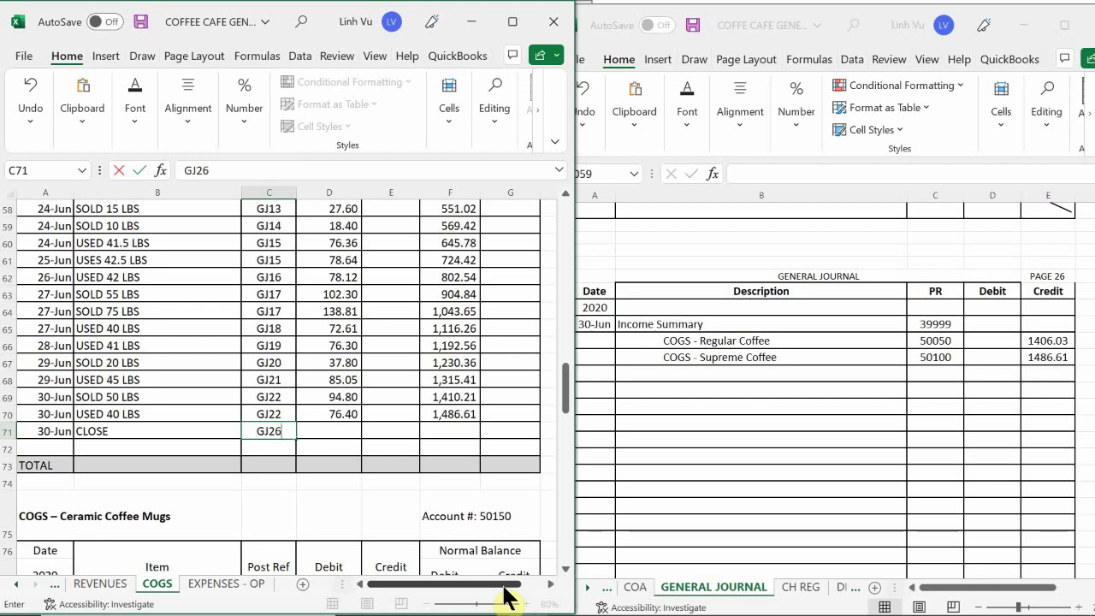
- Enter a credit of 1,486.61 on the Supreme Coffee closing row and fill the running debit balance formula down to it
{"action": "key", "text": "Tab"}
{"action": "key", "text": "Tab"}
{"action": "type", "text": "1,4"}
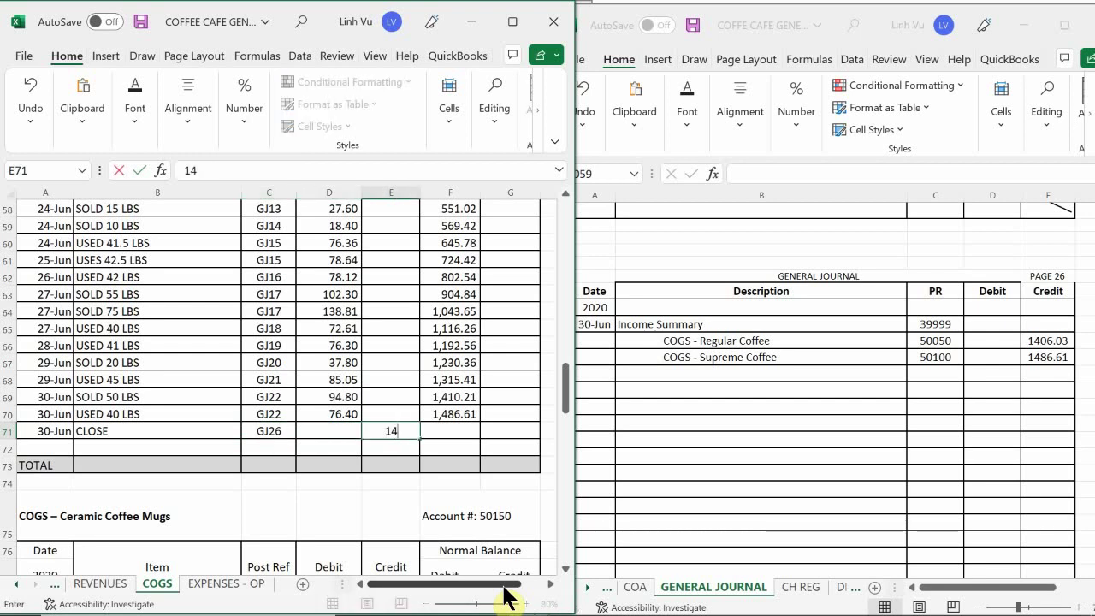
{"action": "type", "text": "86.61"}
{"action": "key", "text": "Return"}
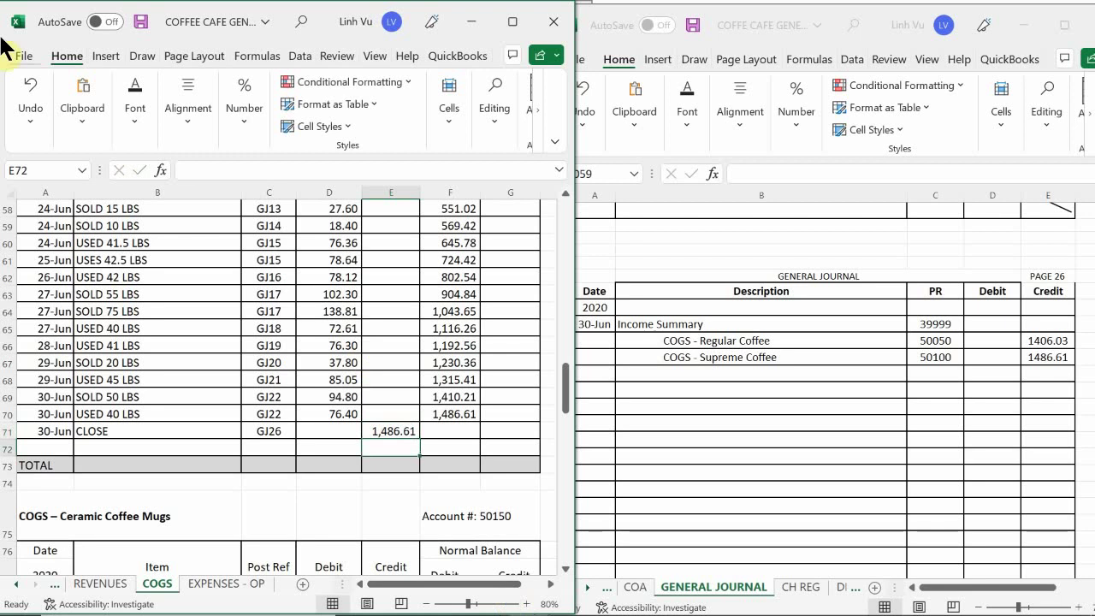
{"action": "left_click", "coordinate": [453, 413]}
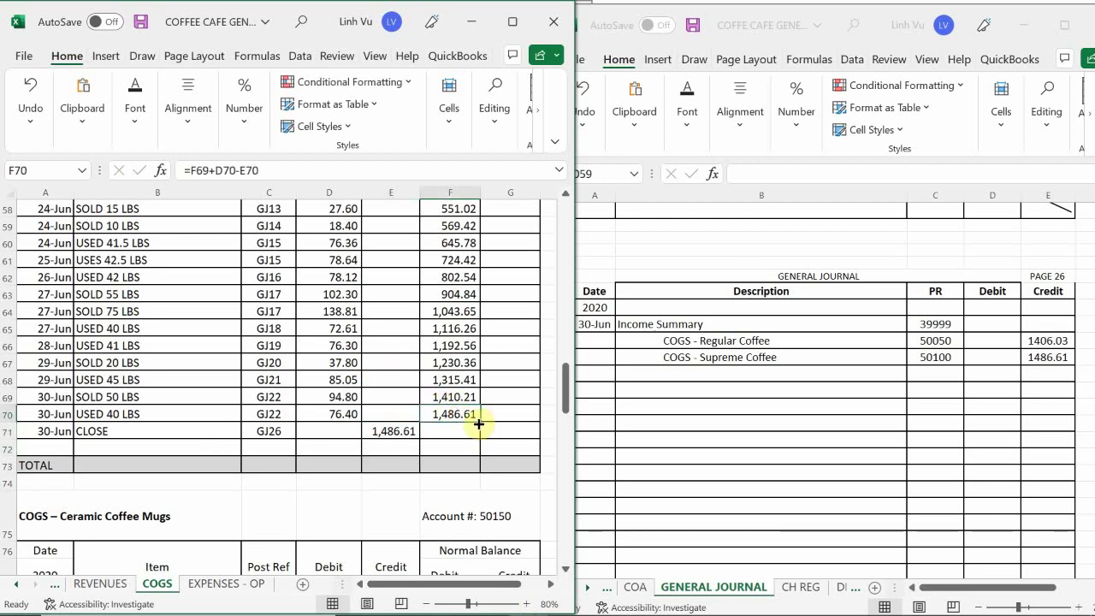
{"action": "left_click_drag", "start_coordinate": [479, 422], "coordinate": [479, 437]}
- Add an indented "COGS - Ceramic Coffee Mugs" description below COGS - Supreme Coffee in the general journal
{"action": "scroll", "coordinate": [459, 407], "scroll_direction": "down", "scroll_amount": 4}
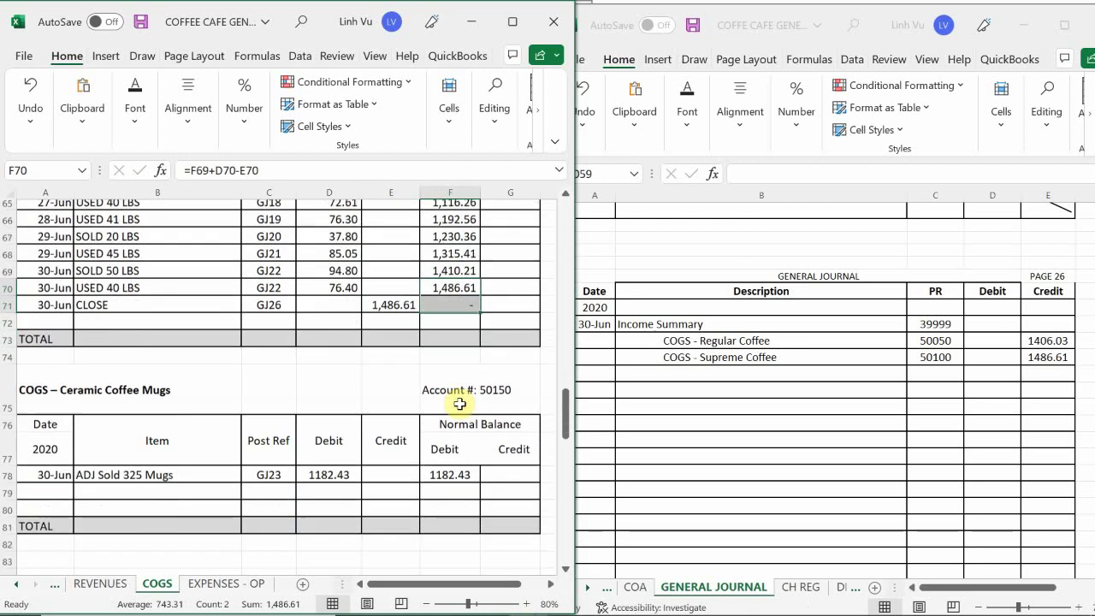
{"action": "left_click", "coordinate": [700, 377]}
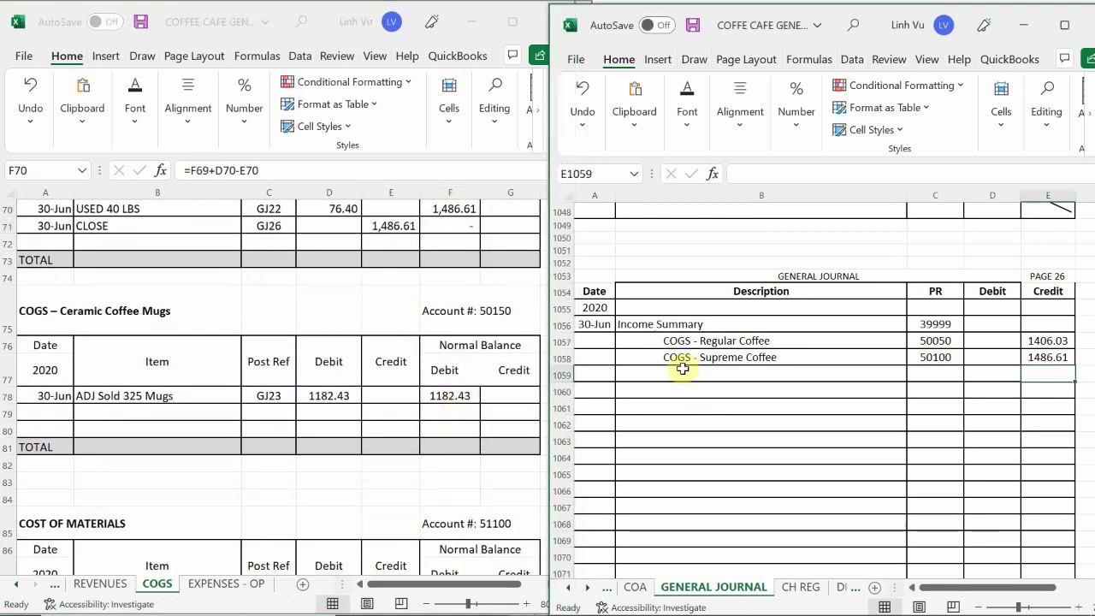
{"action": "double_click", "coordinate": [699, 377]}
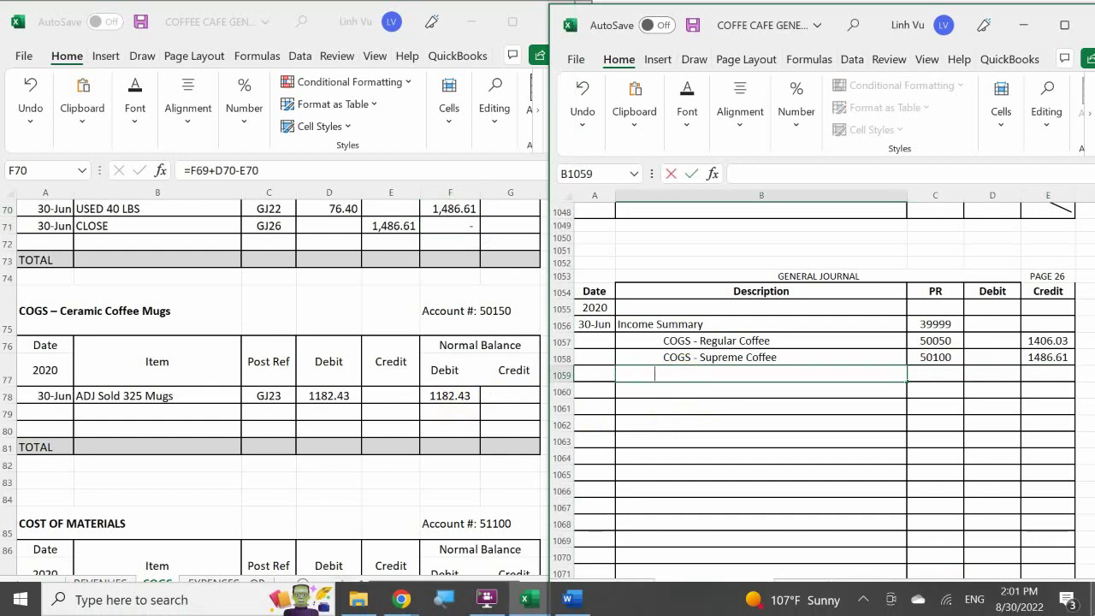
{"action": "type", "text": "COGS - Cerami"}
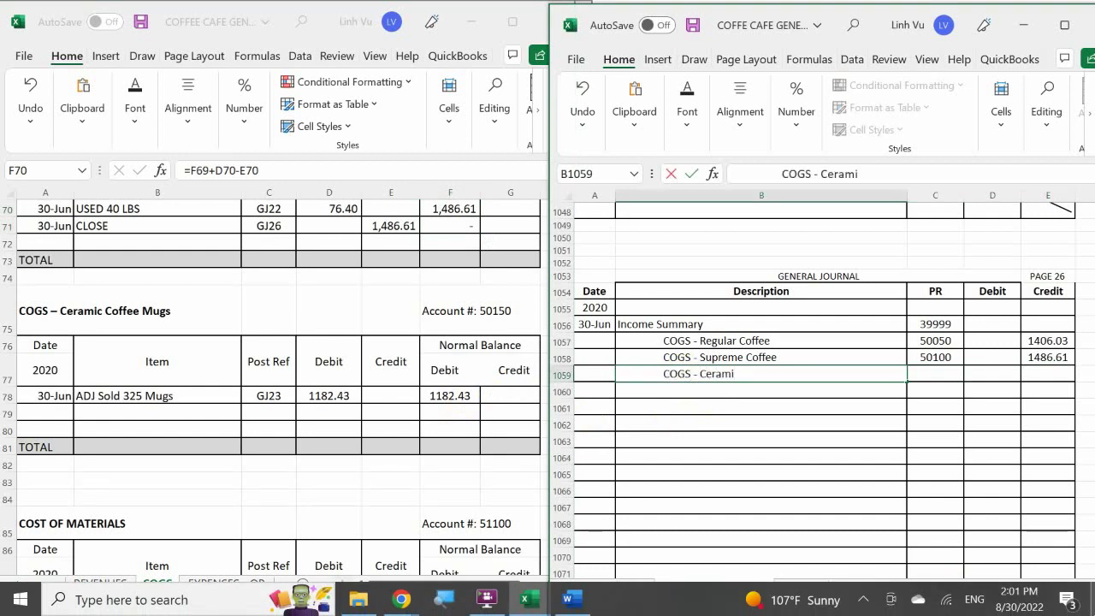
{"action": "type", "text": "c Coffee Mugs"}
{"action": "key", "text": "Tab"}
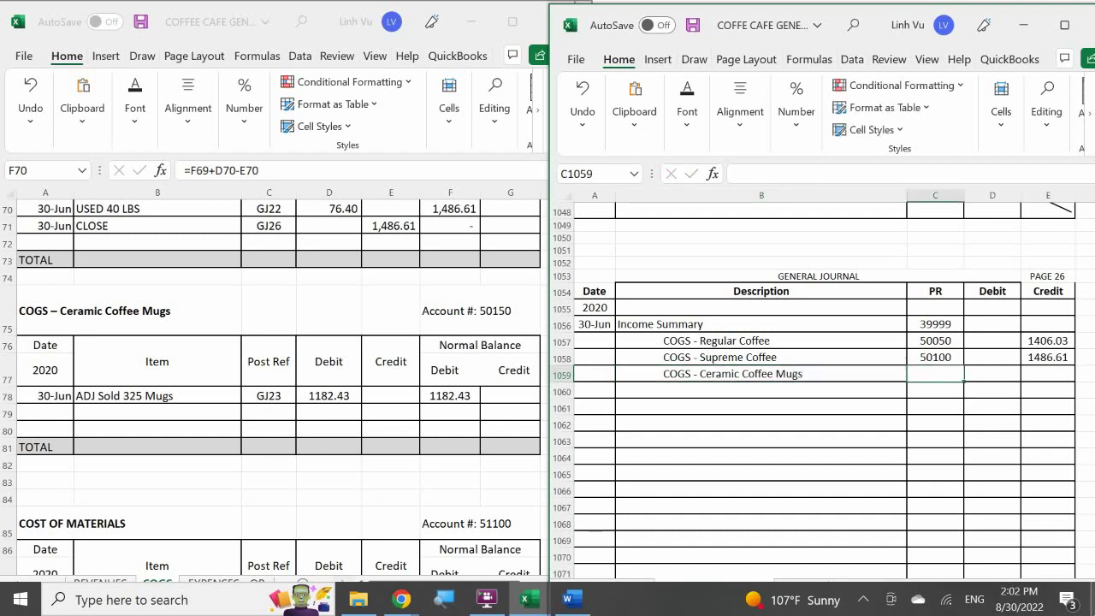
- Enter PR 60150 and a credit of 1182.43 for the COGS - Ceramic Coffee Mugs journal line
{"action": "type", "text": "60150"}
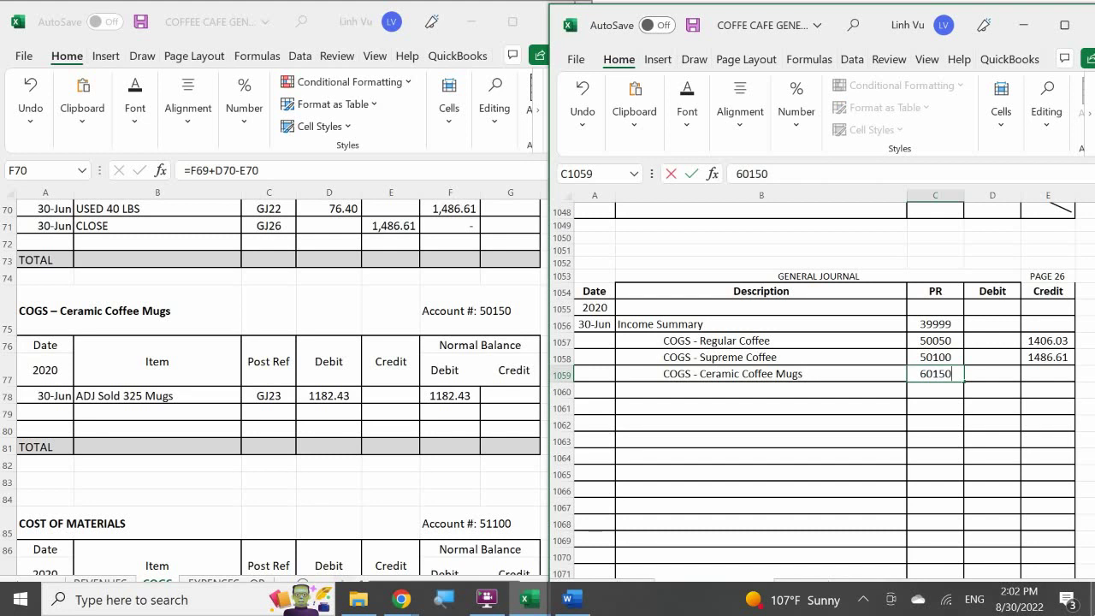
{"action": "key", "text": "Tab"}
{"action": "key", "text": "Tab"}
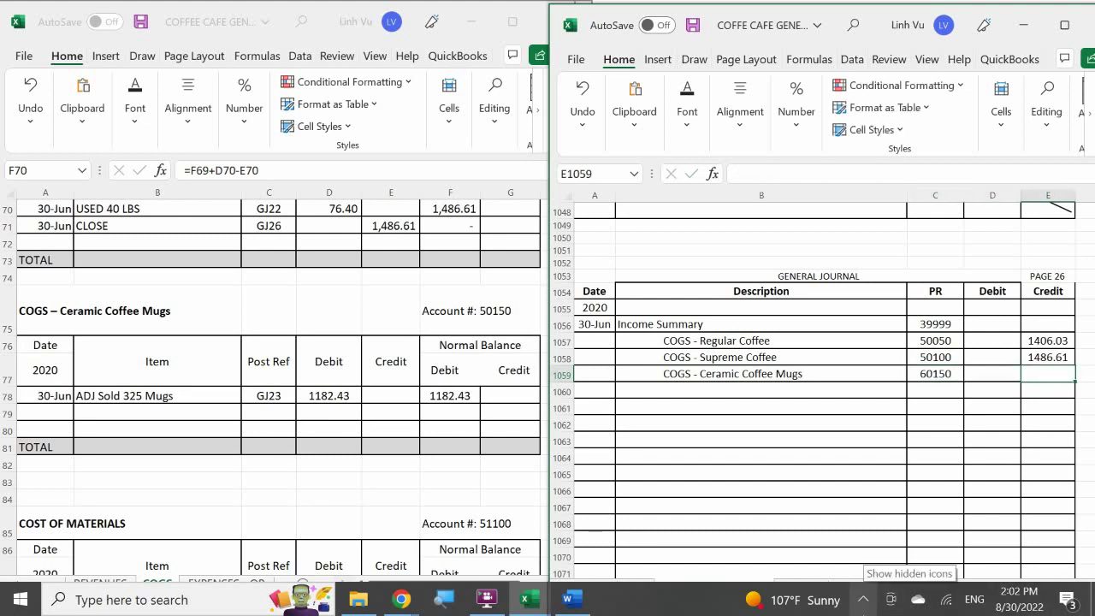
{"action": "type", "text": "1182.4"}
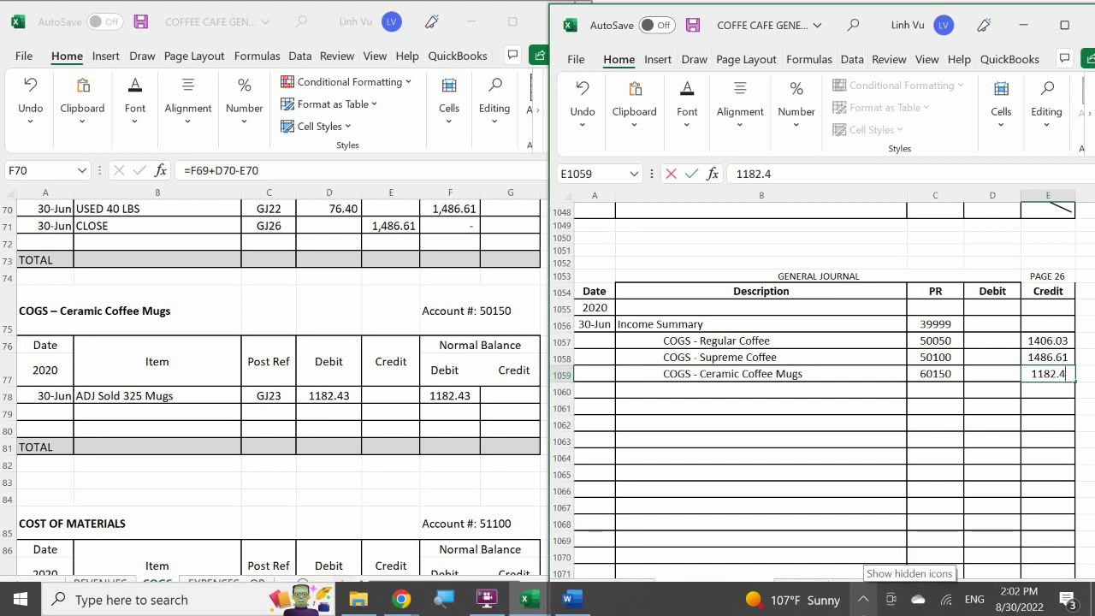
{"action": "type", "text": "3"}
{"action": "key", "text": "Return"}
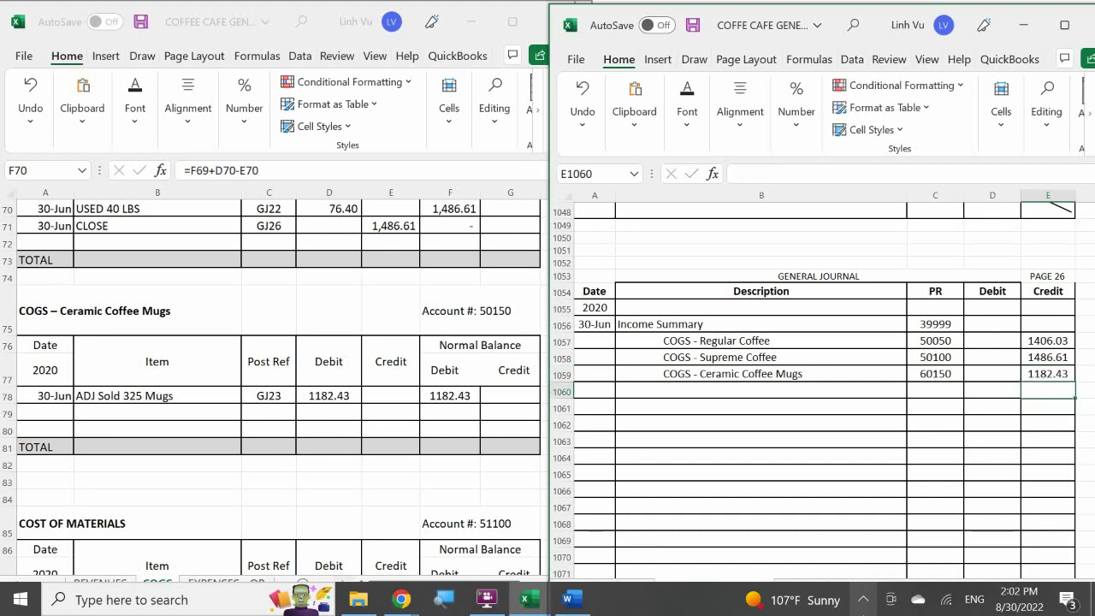
- Start the closing row in the COGS - Ceramic Coffee Mugs ledger with date 6/30 and item CLOSE
{"action": "left_click", "coordinate": [41, 414]}
{"action": "type", "text": "6/30"}
{"action": "key", "text": "Return"}
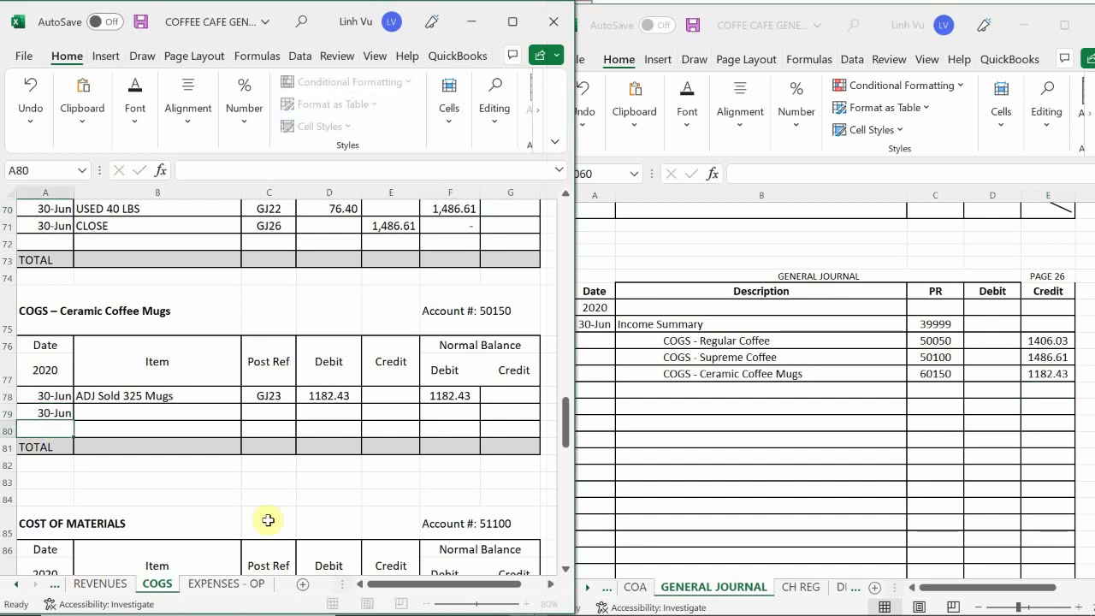
{"action": "key", "text": "Up"}
{"action": "key", "text": "Right"}
{"action": "type", "text": "CLOS"}
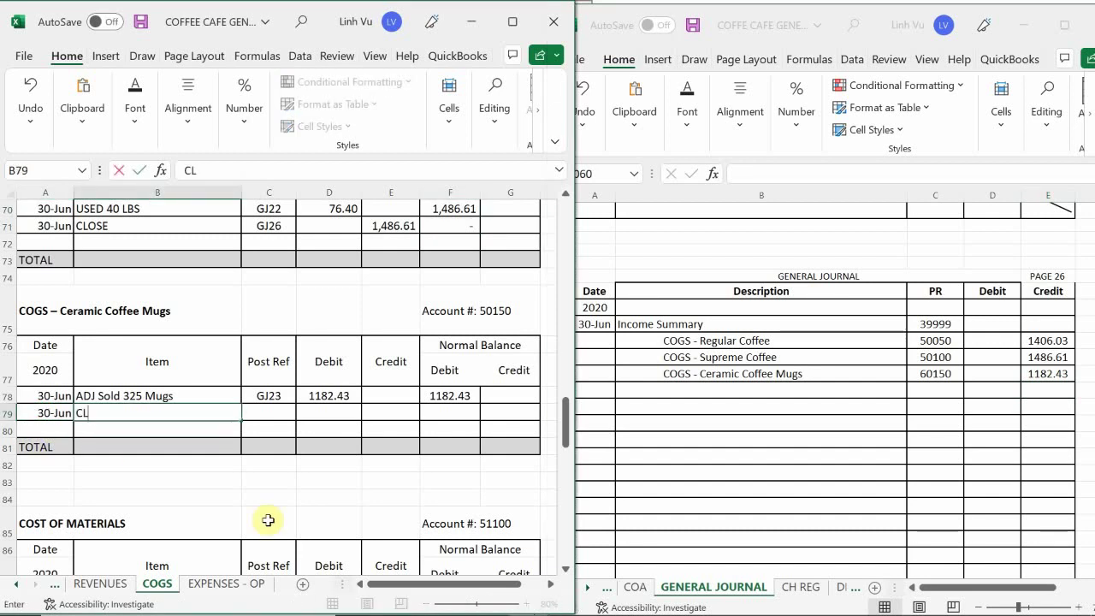
- Set the post reference of the Ceramic Coffee Mugs closing row to GJ26
{"action": "key", "text": "Tab"}
{"action": "type", "text": "GK"}
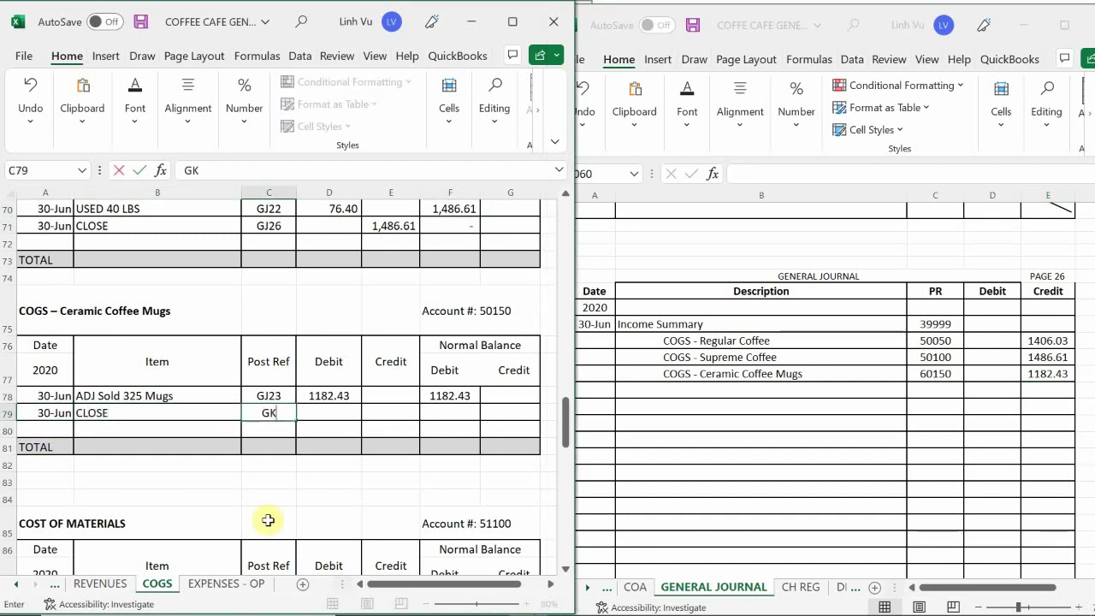
{"action": "key", "text": "BackSpace"}
{"action": "type", "text": "J25"}
{"action": "key", "text": "Return"}
{"action": "key", "text": "Up"}
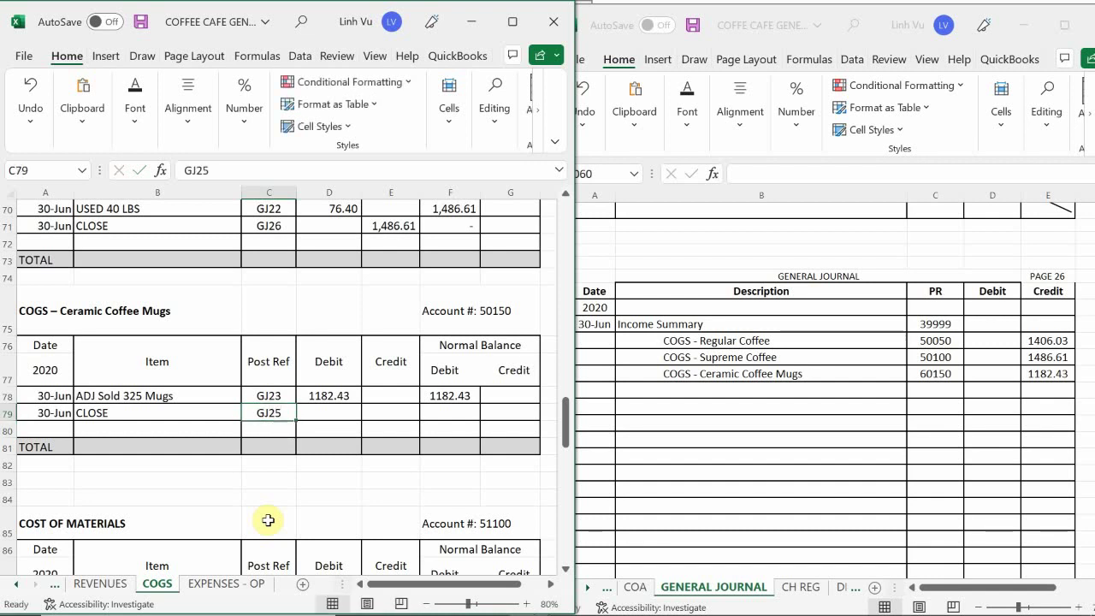
{"action": "type", "text": "G"}
{"action": "key", "text": "BackSpace"}
{"action": "type", "text": "GK"}
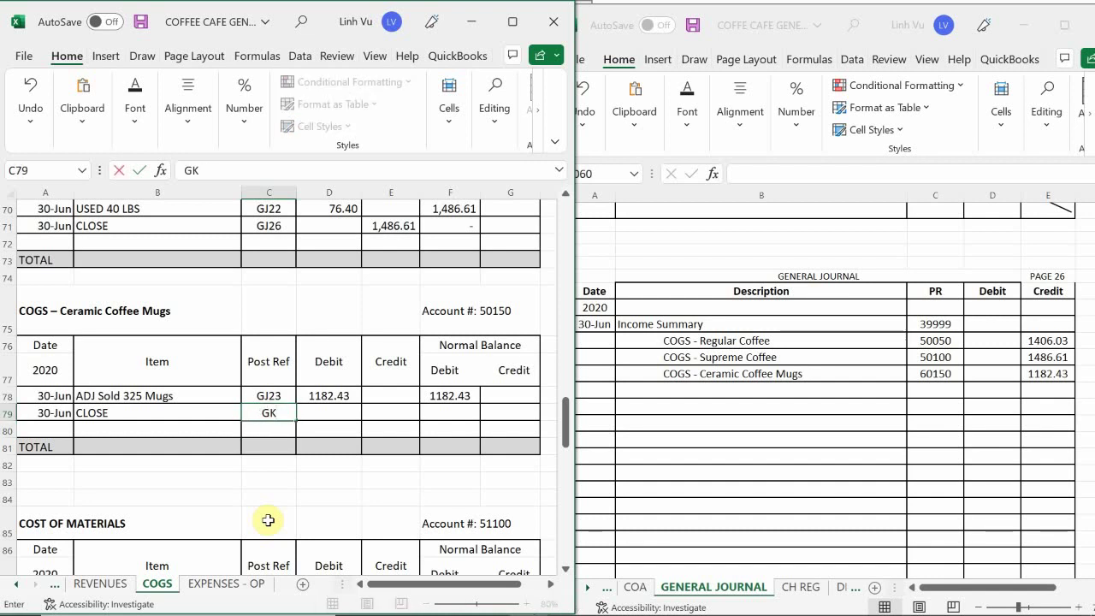
{"action": "key", "text": "BackSpace"}
{"action": "type", "text": "J23"}
{"action": "key", "text": "BackSpace"}
{"action": "type", "text": "6"}
{"action": "key", "text": "Return"}
- Enter a credit of 1182.43 on the Ceramic Coffee Mugs closing row
{"action": "key", "text": "Right"}
{"action": "key", "text": "Up"}
{"action": "key", "text": "Right"}
{"action": "type", "text": "1182"}
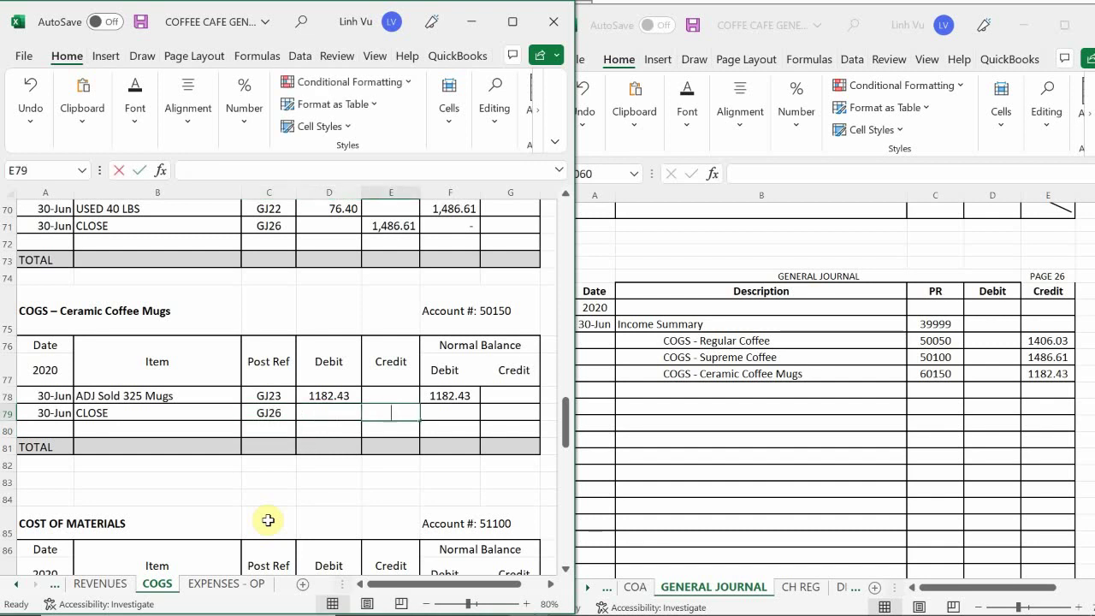
{"action": "type", "text": ".43"}
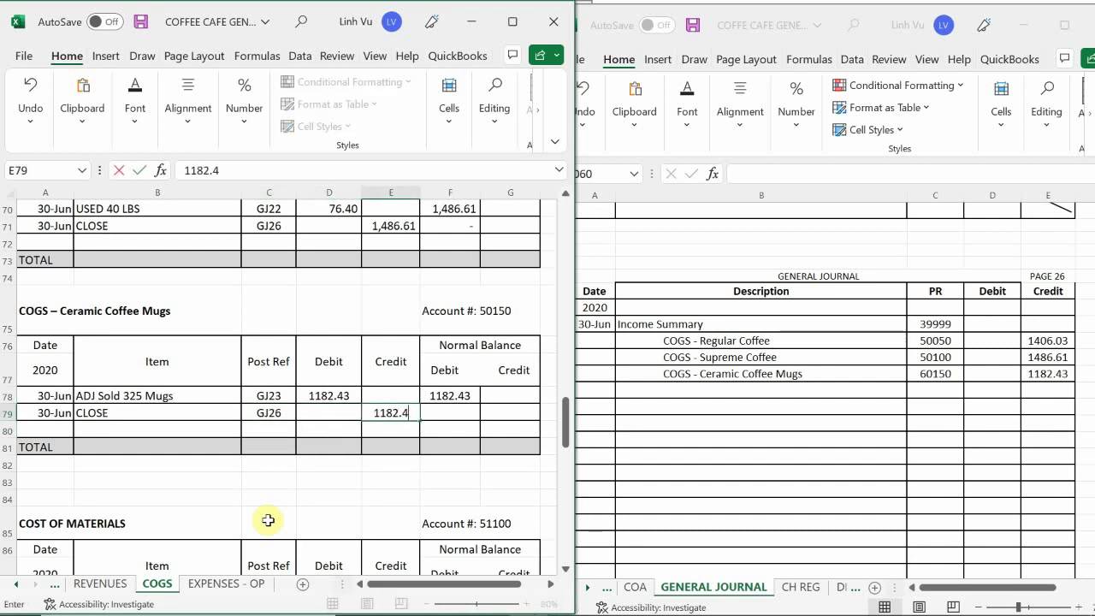
{"action": "key", "text": "Return"}
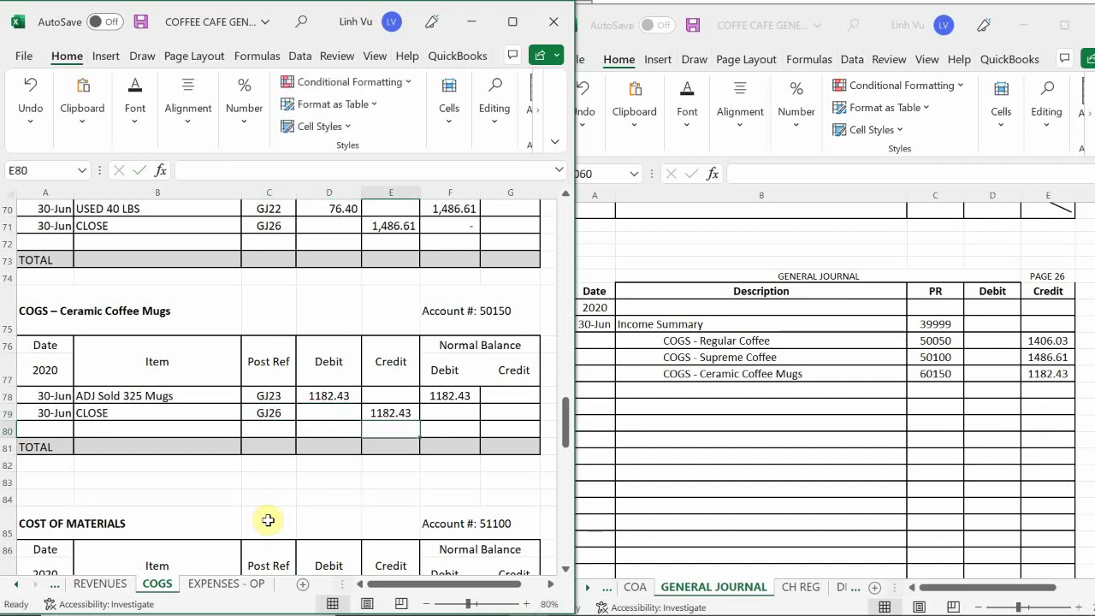
- Calculate the running debit balance on the Ceramic Coffee Mugs closing row as prior balance plus debit minus credit
{"action": "left_click", "coordinate": [462, 411]}
{"action": "type", "text": "="}
{"action": "key", "text": "Up"}
{"action": "type", "text": "+"}
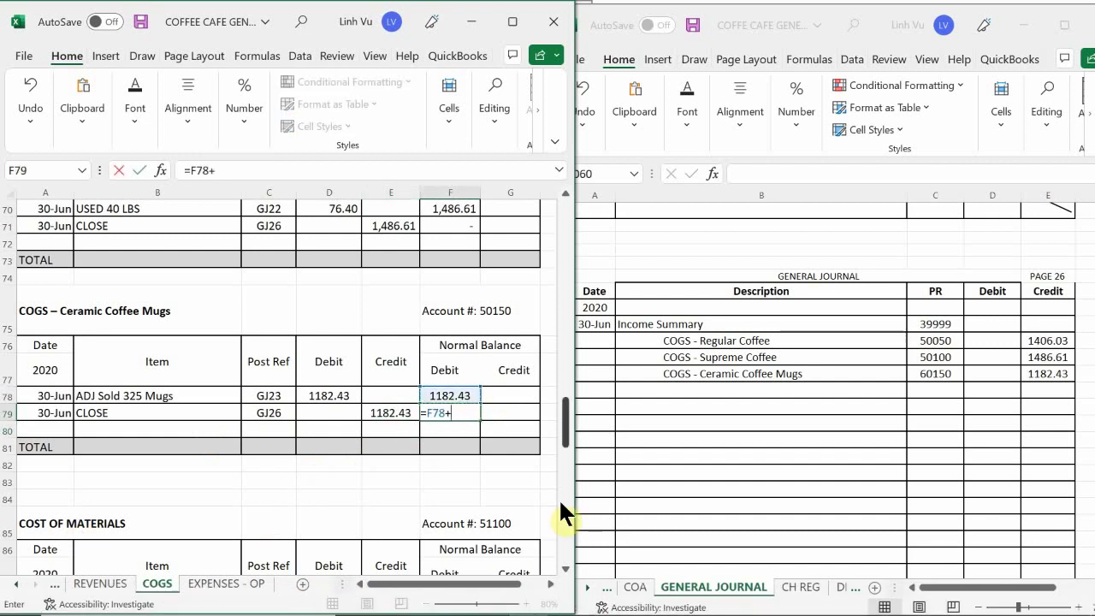
{"action": "key", "text": "Left"}
{"action": "key", "text": "Left"}
{"action": "type", "text": "-"}
{"action": "key", "text": "Left"}
{"action": "key", "text": "Return"}
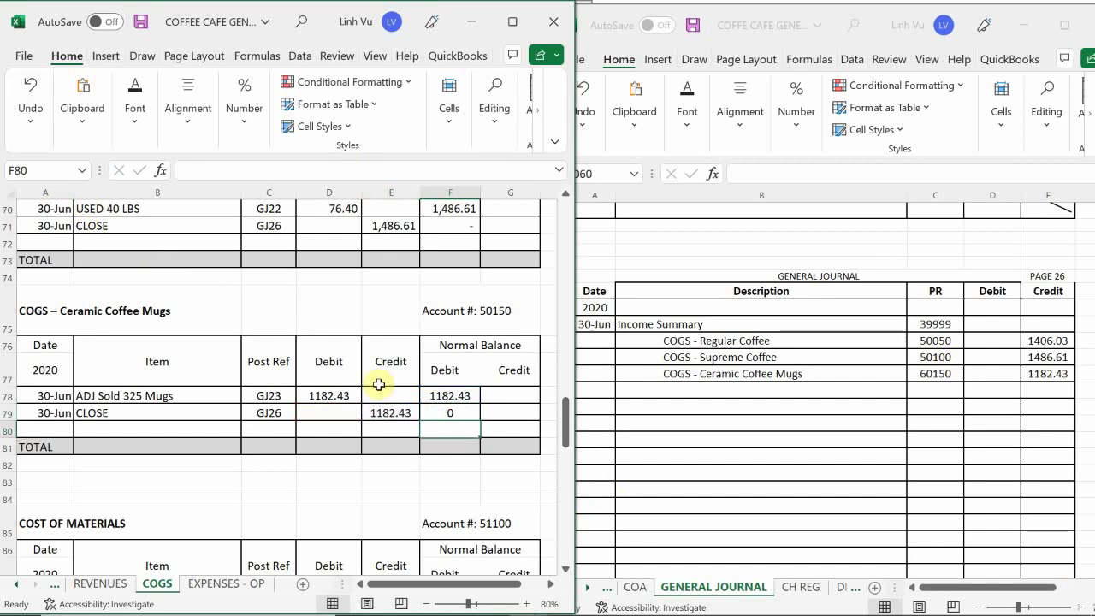
- Add an indented "COM - Medim Coffee Cups" description below COGS - Ceramic Coffee Mugs in the general journal
{"action": "left_click", "coordinate": [320, 414]}
{"action": "scroll", "coordinate": [321, 417], "scroll_direction": "down", "scroll_amount": 4}
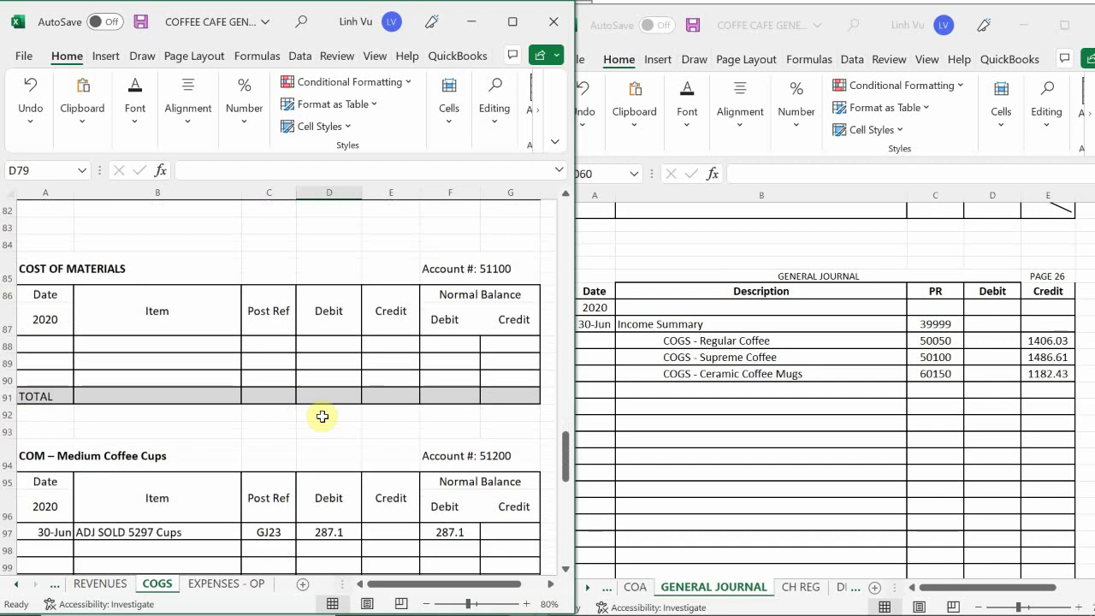
{"action": "scroll", "coordinate": [324, 417], "scroll_direction": "down", "scroll_amount": 3}
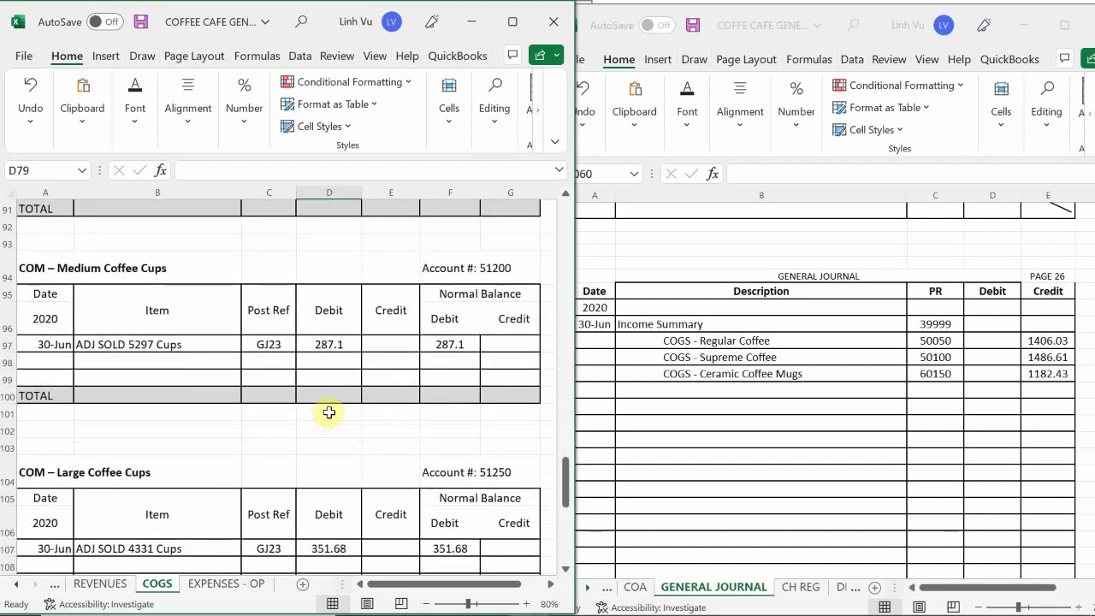
{"action": "left_click", "coordinate": [688, 382]}
{"action": "double_click", "coordinate": [684, 394]}
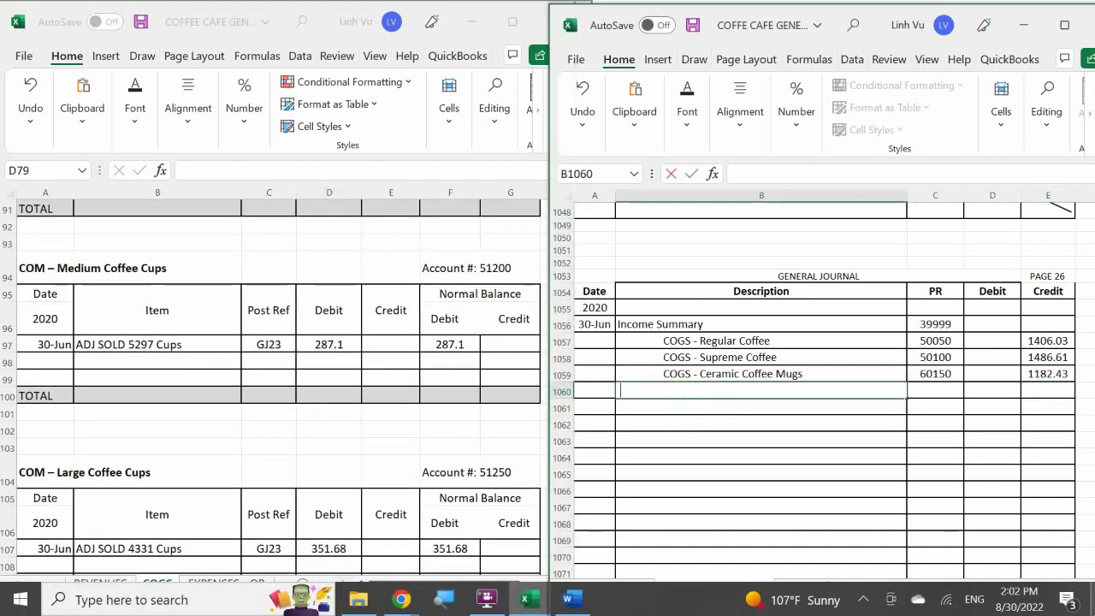
{"action": "type", "text": "CO"}
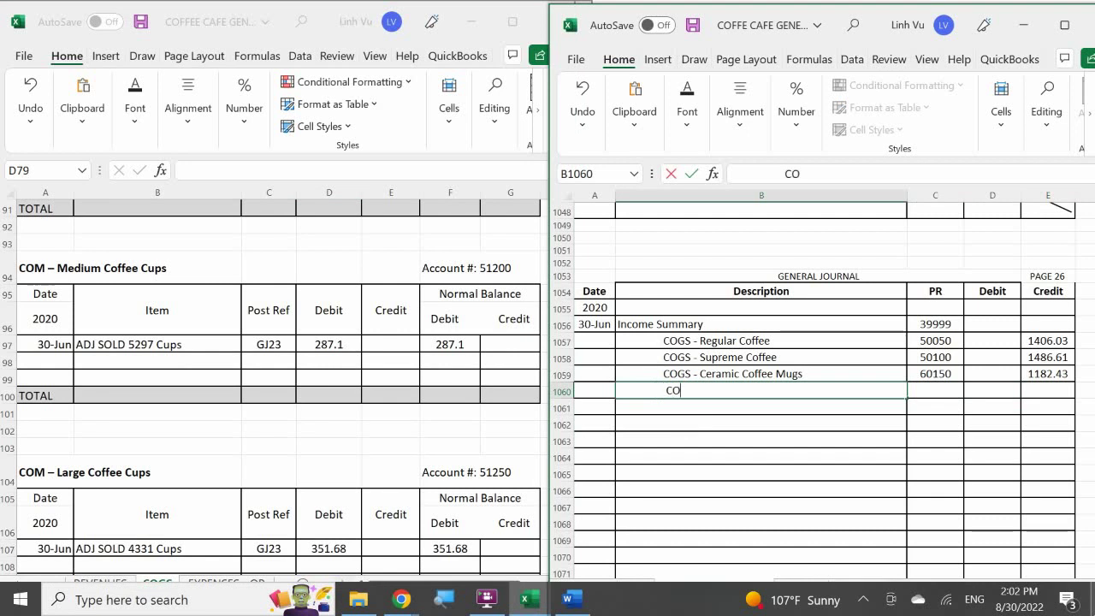
{"action": "type", "text": "M - Medim Cof"}
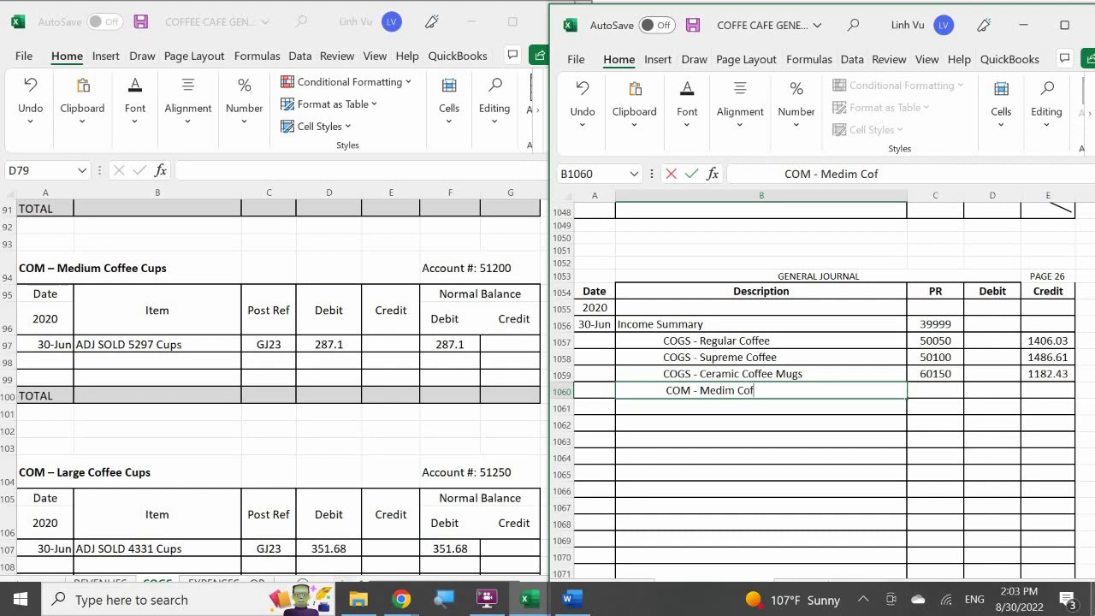
{"action": "type", "text": "fee Cups"}
{"action": "key", "text": "Tab"}
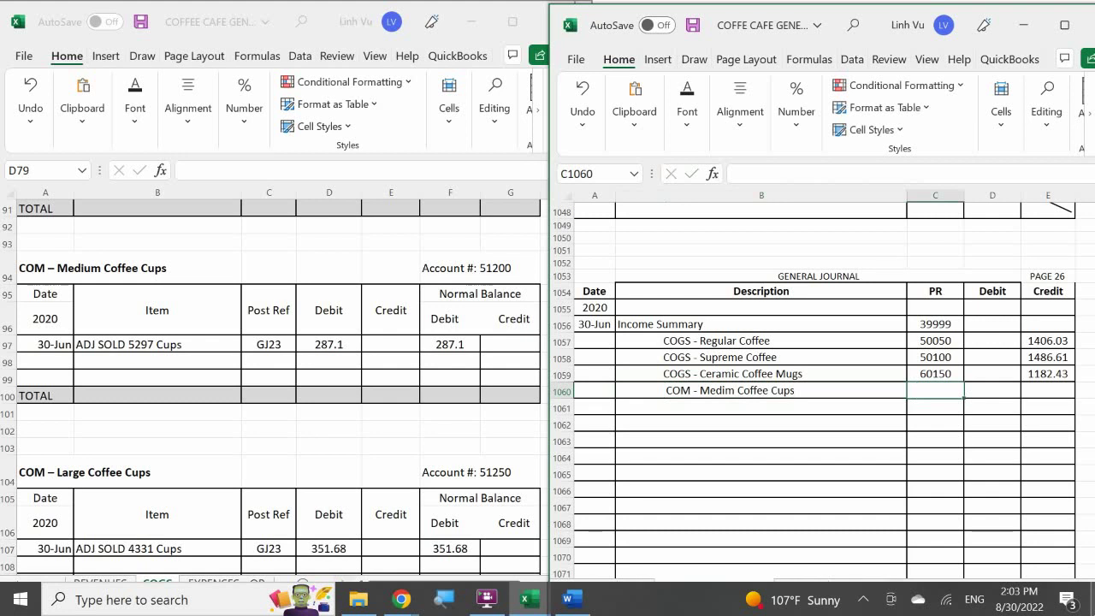
- Enter PR 51200 and a credit of 287.10 for the medium coffee cups journal line
{"action": "type", "text": "51"}
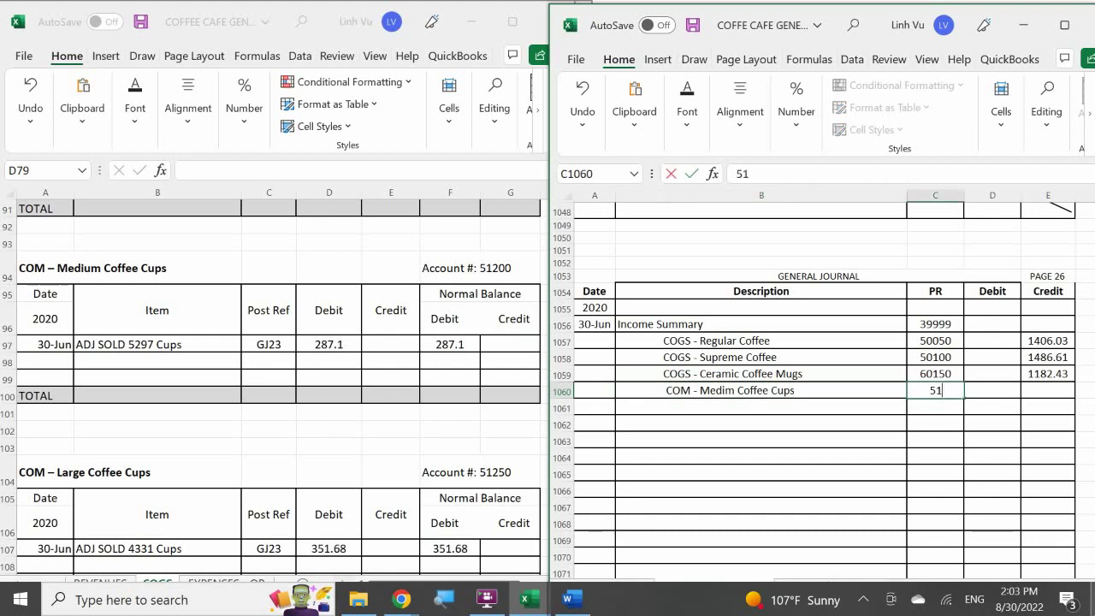
{"action": "type", "text": "200"}
{"action": "key", "text": "Tab"}
{"action": "key", "text": "Tab"}
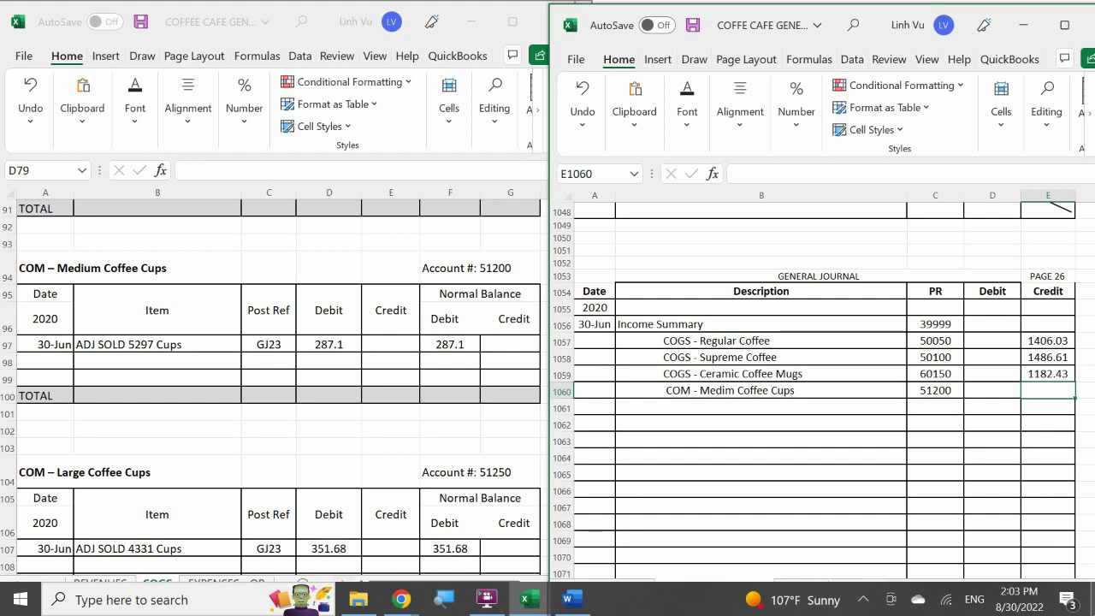
{"action": "type", "text": "2"}
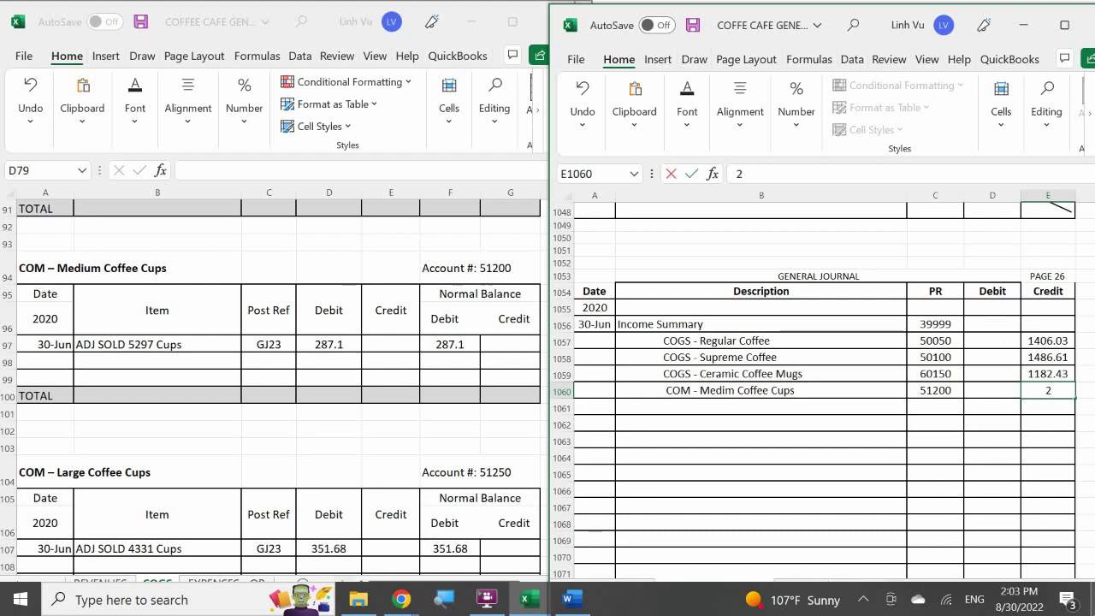
{"action": "type", "text": "87.10"}
{"action": "key", "text": "Return"}
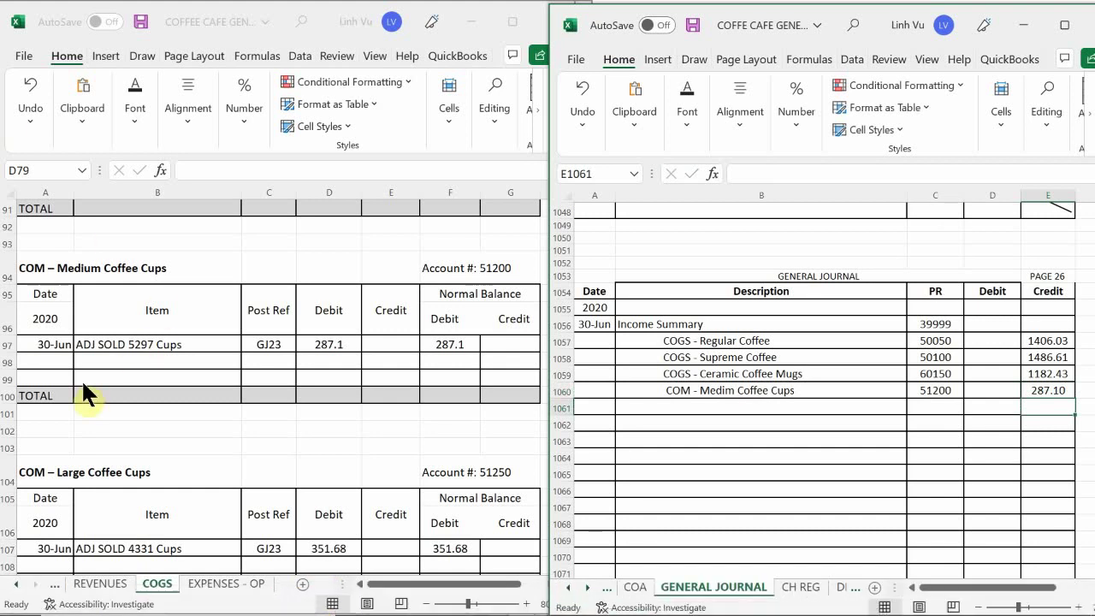
- Start the closing row in the COM - Medium Coffee Cups ledger with date 6/30 and item CLOSE
{"action": "left_click", "coordinate": [59, 365]}
{"action": "type", "text": "6/30"}
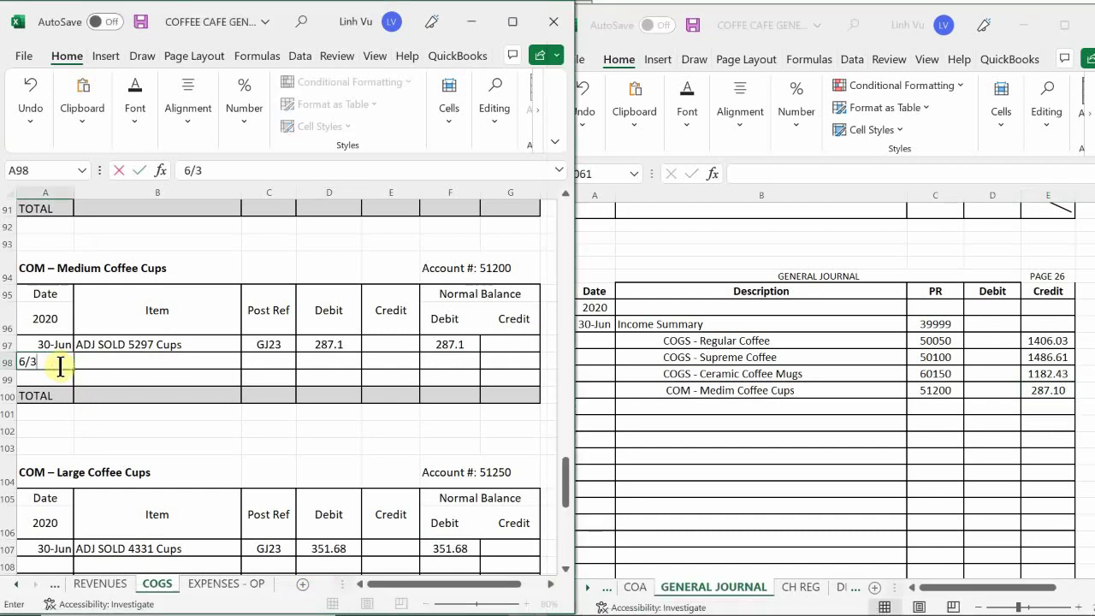
{"action": "key", "text": "Tab"}
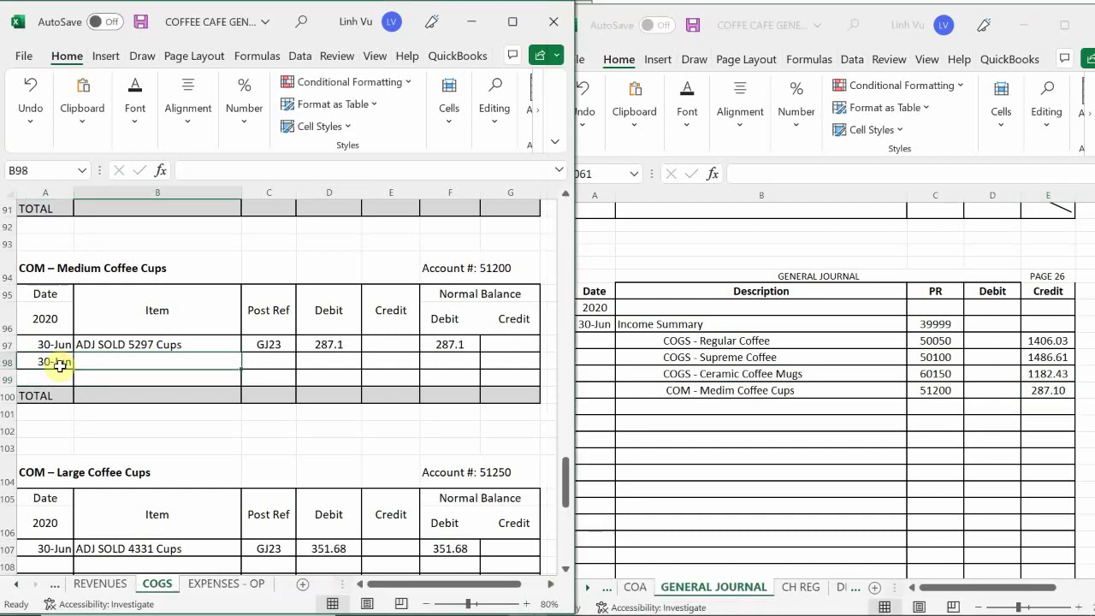
{"action": "type", "text": "CLOSE"}
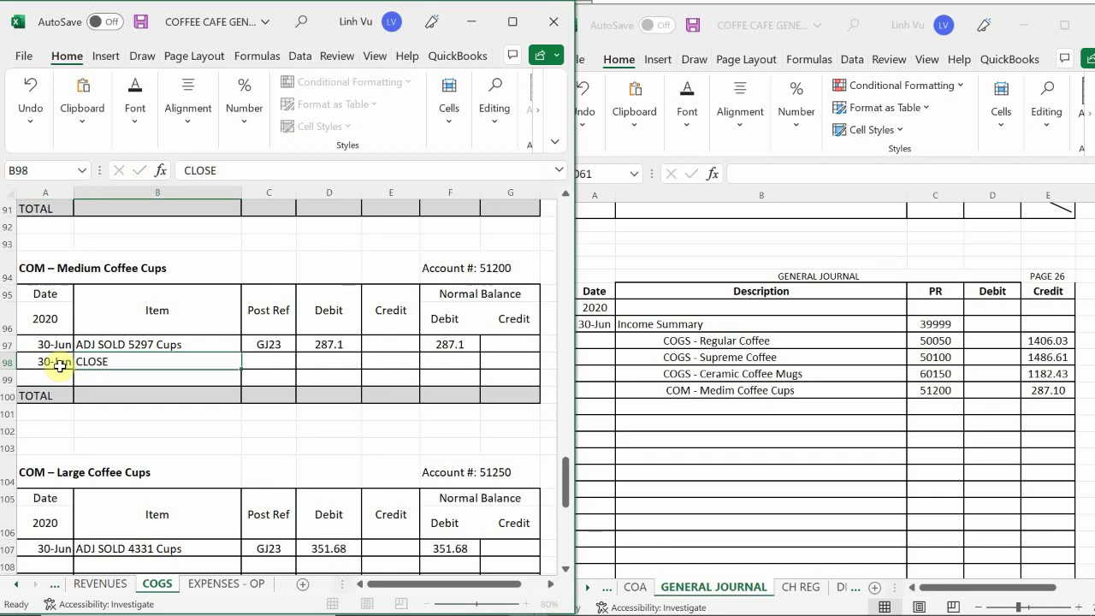
- Enter post reference GJ26 and a credit of 287.10 on the Medium Coffee Cups closing row
{"action": "key", "text": "Tab"}
{"action": "type", "text": "GK"}
{"action": "key", "text": "BackSpace"}
{"action": "type", "text": "J"}
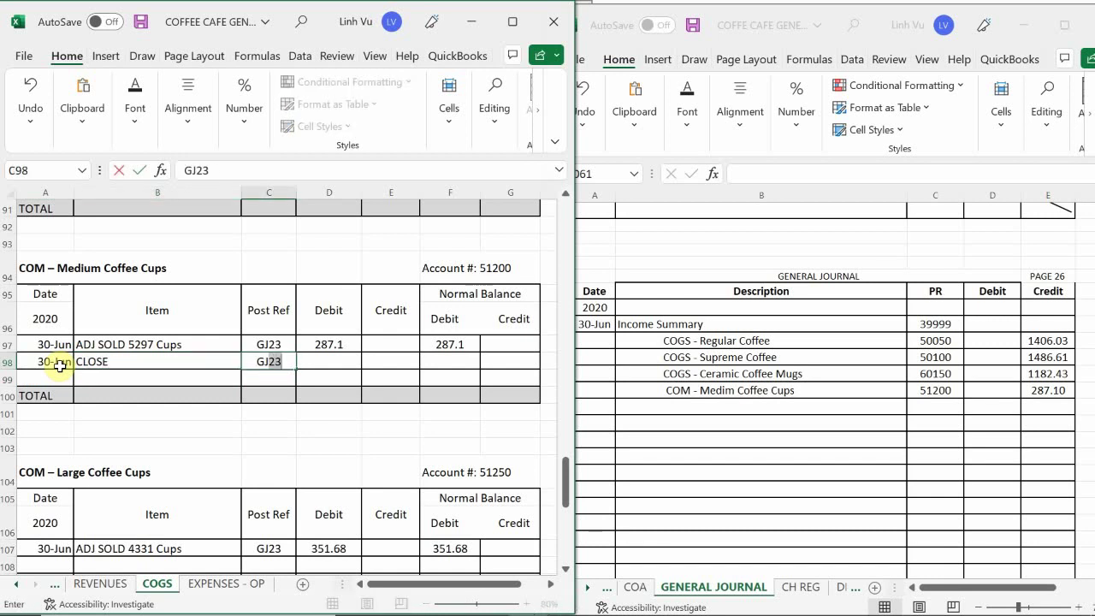
{"action": "type", "text": "26"}
{"action": "key", "text": "Tab"}
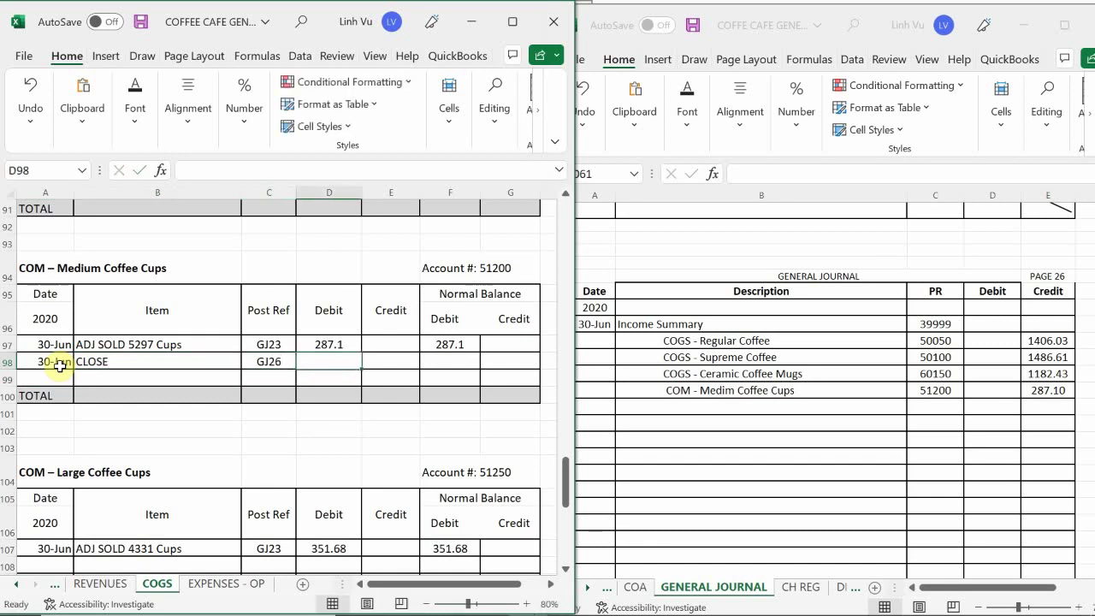
{"action": "key", "text": "Tab"}
{"action": "type", "text": "287.10"}
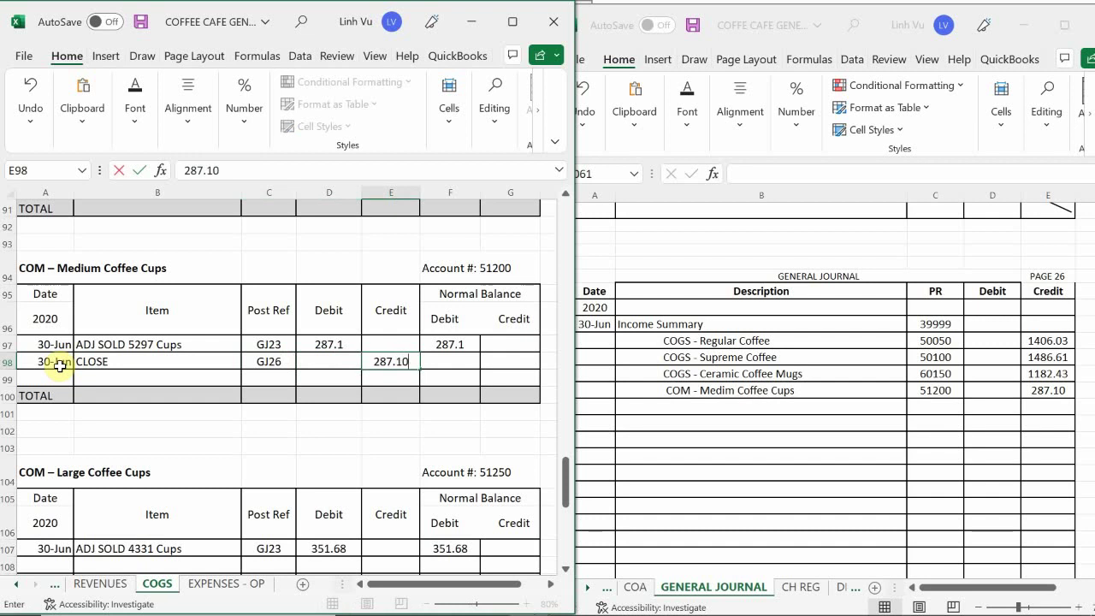
- Calculate the debit balance on the Medium Coffee Cups closing row with the formula =F97++D98-E98
{"action": "key", "text": "Tab"}
{"action": "type", "text": "="}
{"action": "key", "text": "Up"}
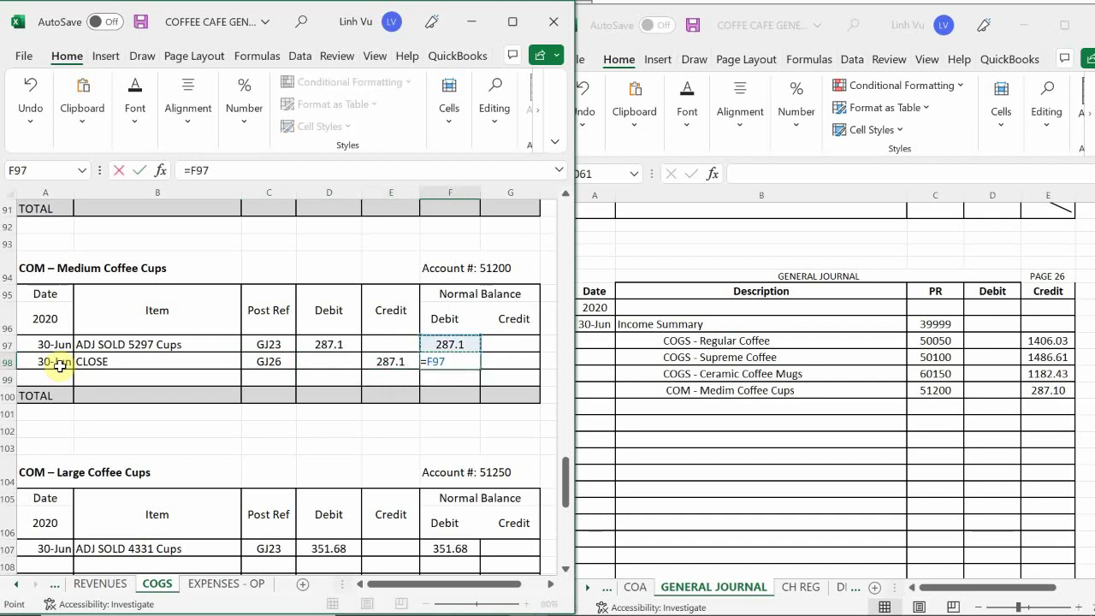
{"action": "type", "text": "++"}
{"action": "key", "text": "Left"}
{"action": "key", "text": "Left"}
{"action": "type", "text": "-"}
{"action": "key", "text": "Left"}
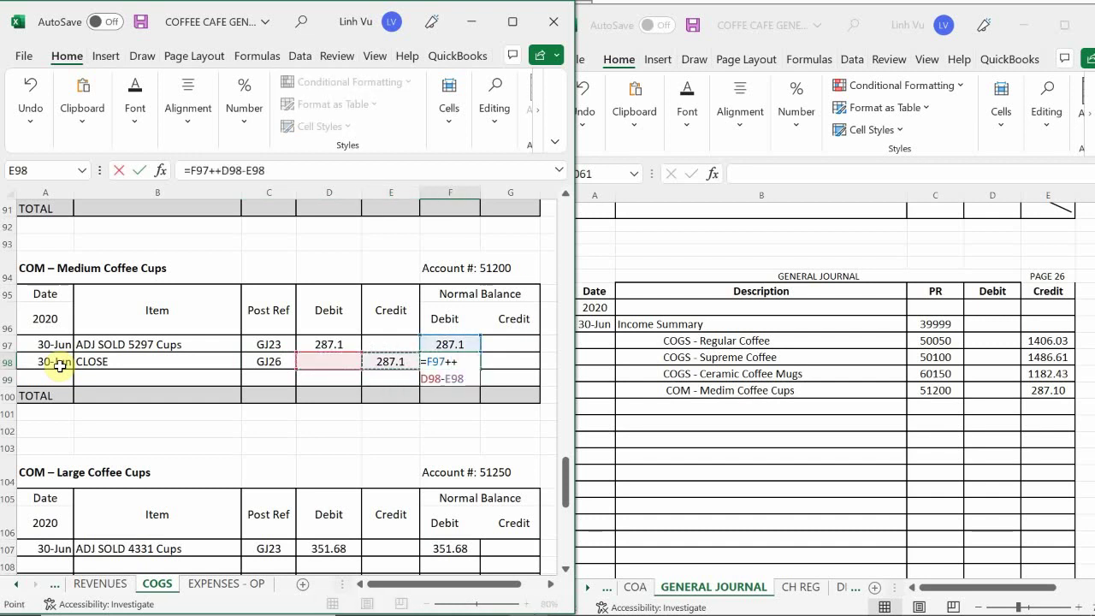
{"action": "key", "text": "Return"}
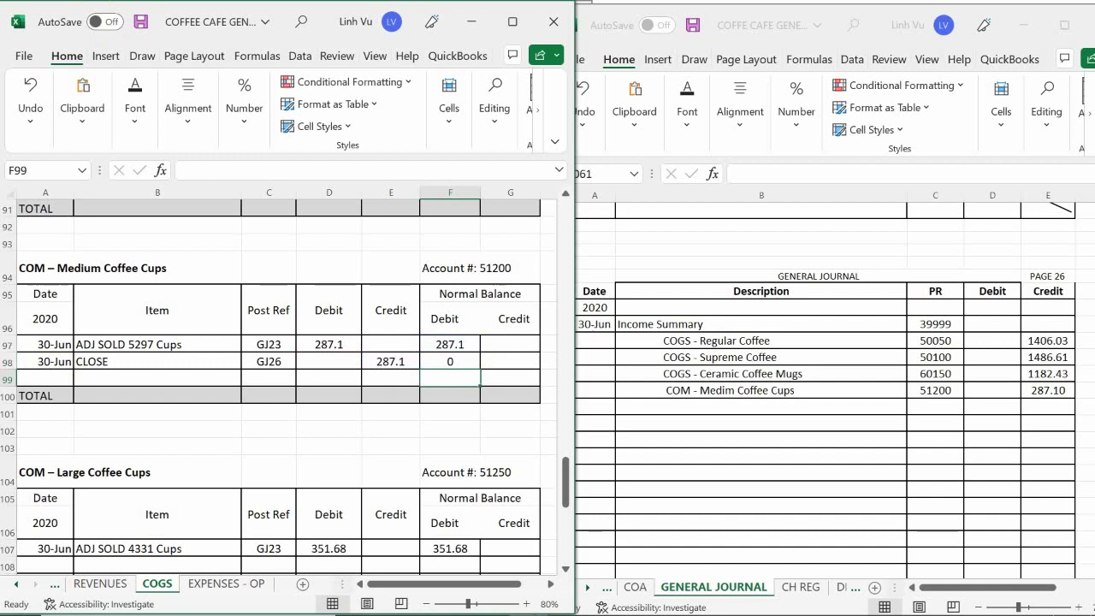
- Re-enter the 287.10 credit on the medium coffee cups line of the general journal
{"action": "mouse_move", "coordinate": [1089, 581]}
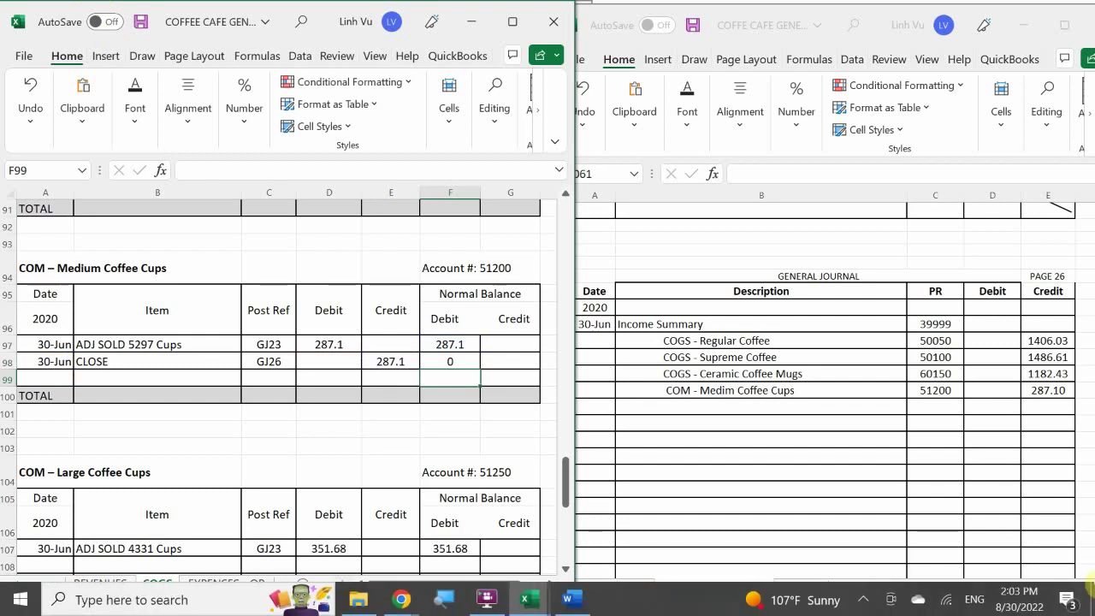
{"action": "left_click", "coordinate": [1036, 390]}
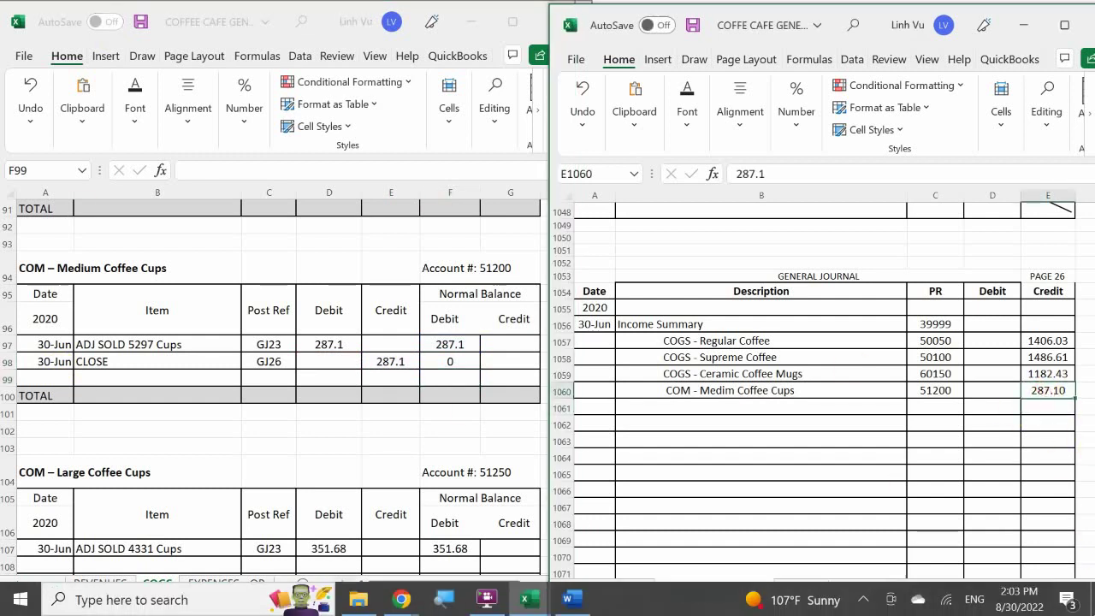
{"action": "type", "text": "287.10"}
{"action": "key", "text": "Return"}
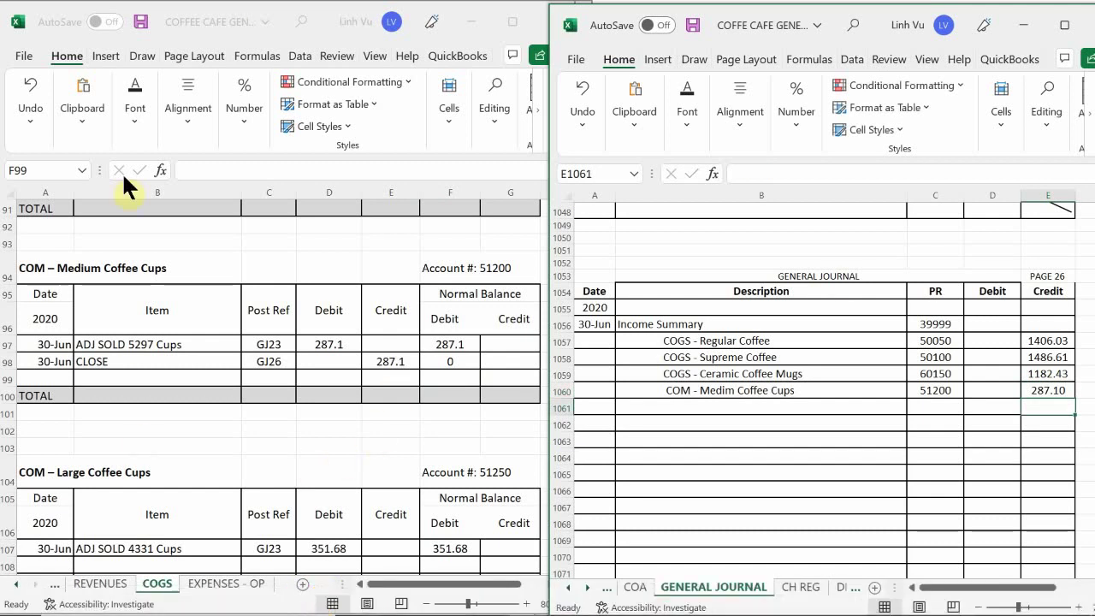
- Enter the description COM - Lasrge Coffee Cups on the journal line below the medium coffee cups entry
{"action": "left_click", "coordinate": [202, 340]}
{"action": "scroll", "coordinate": [205, 343], "scroll_direction": "down", "scroll_amount": 2}
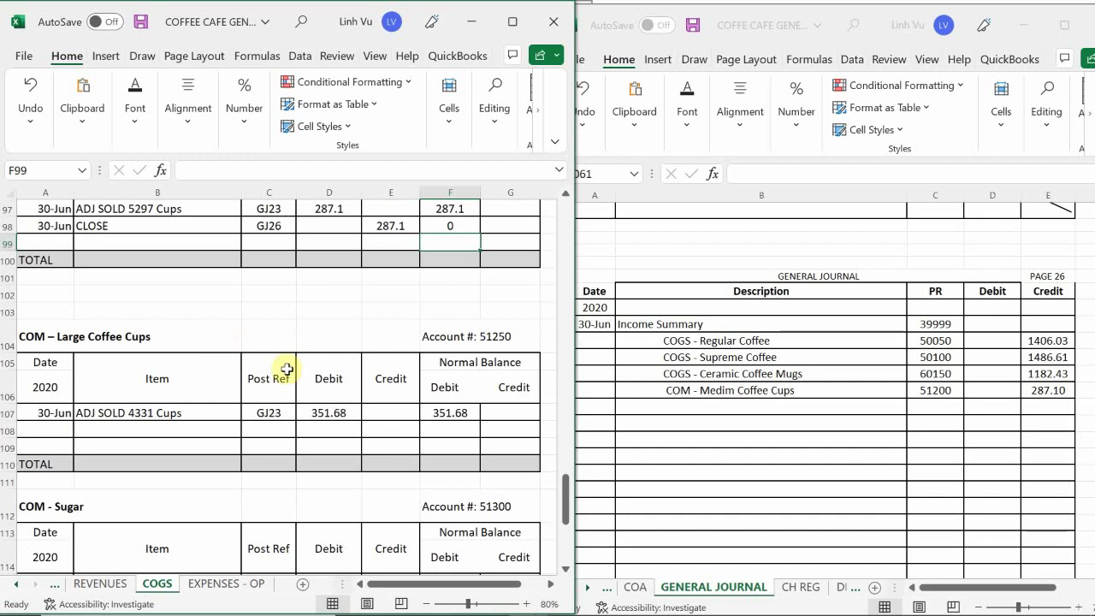
{"action": "double_click", "coordinate": [665, 402]}
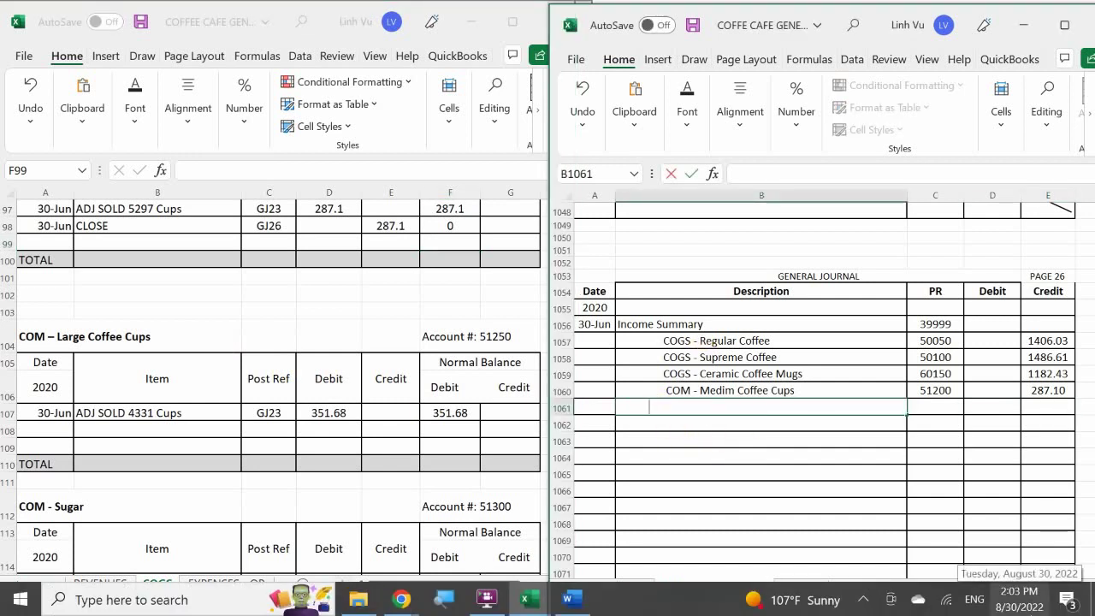
{"action": "type", "text": "COM - "}
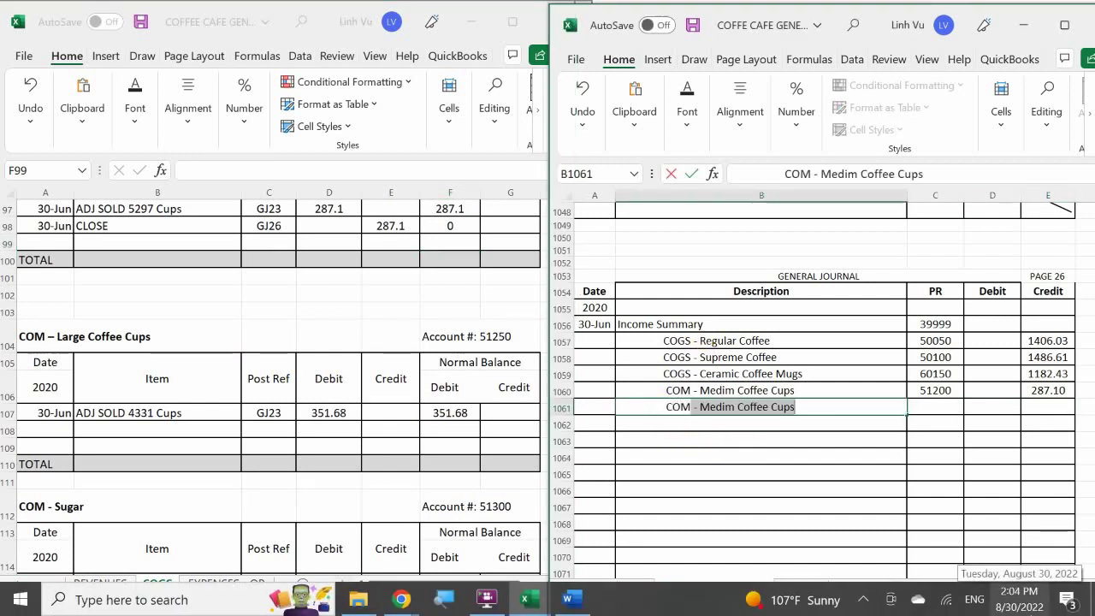
{"action": "type", "text": "Lasrge Co"}
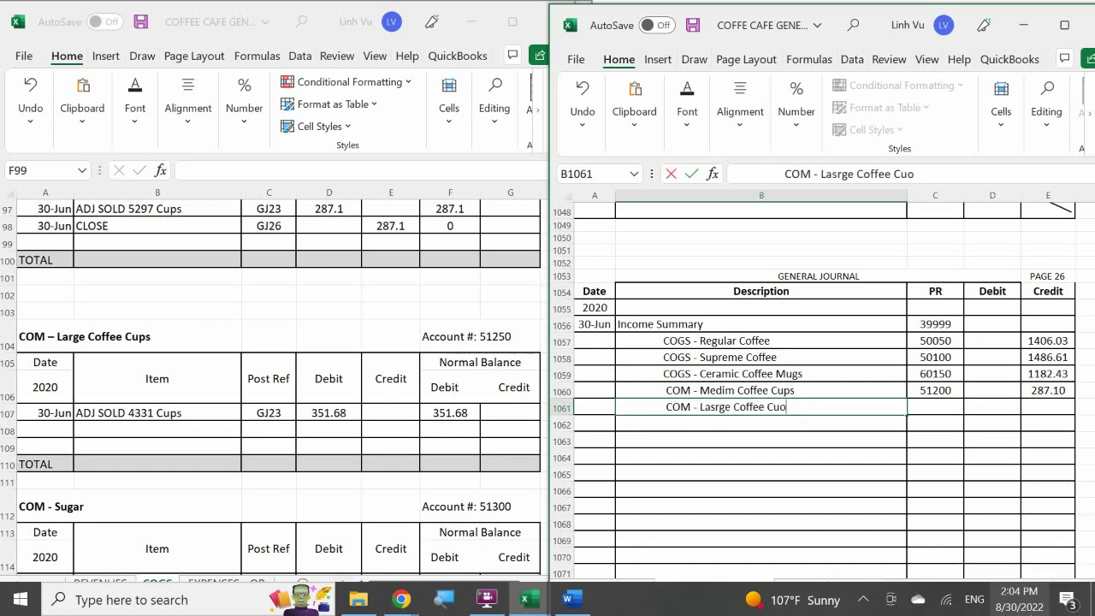
{"action": "type", "text": "ffee Cuo"}
{"action": "key", "text": "BackSpace"}
{"action": "type", "text": "ps"}
{"action": "key", "text": "Tab"}
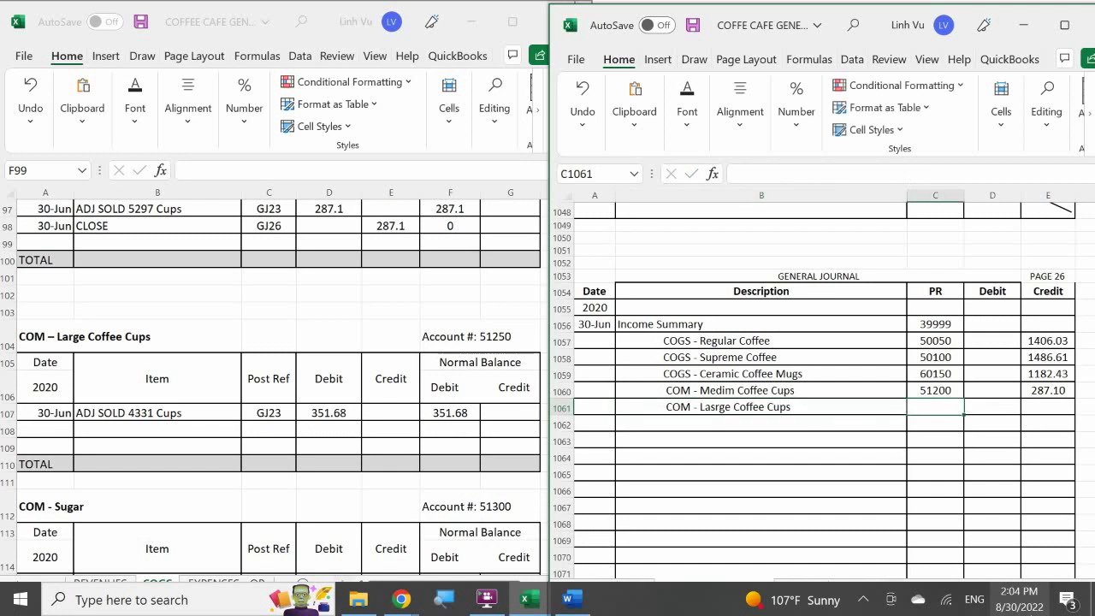
- Enter posting reference 51250 and a credit of 351.68 on the large coffee cups journal line
{"action": "type", "text": "51250"}
{"action": "key", "text": "Return"}
{"action": "key", "text": "Up"}
{"action": "key", "text": "Right"}
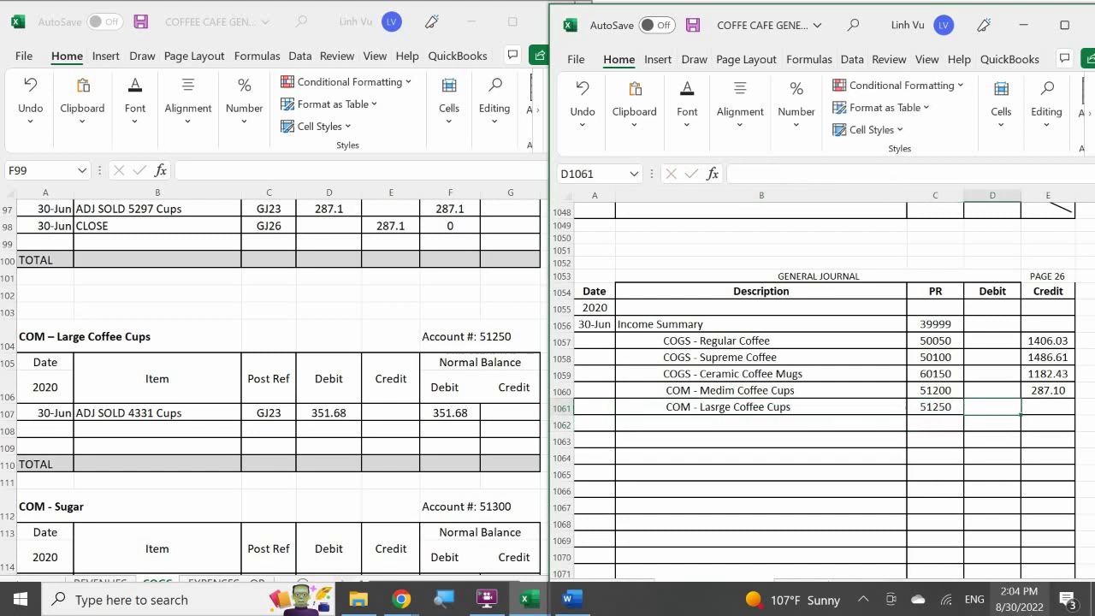
{"action": "key", "text": "Right"}
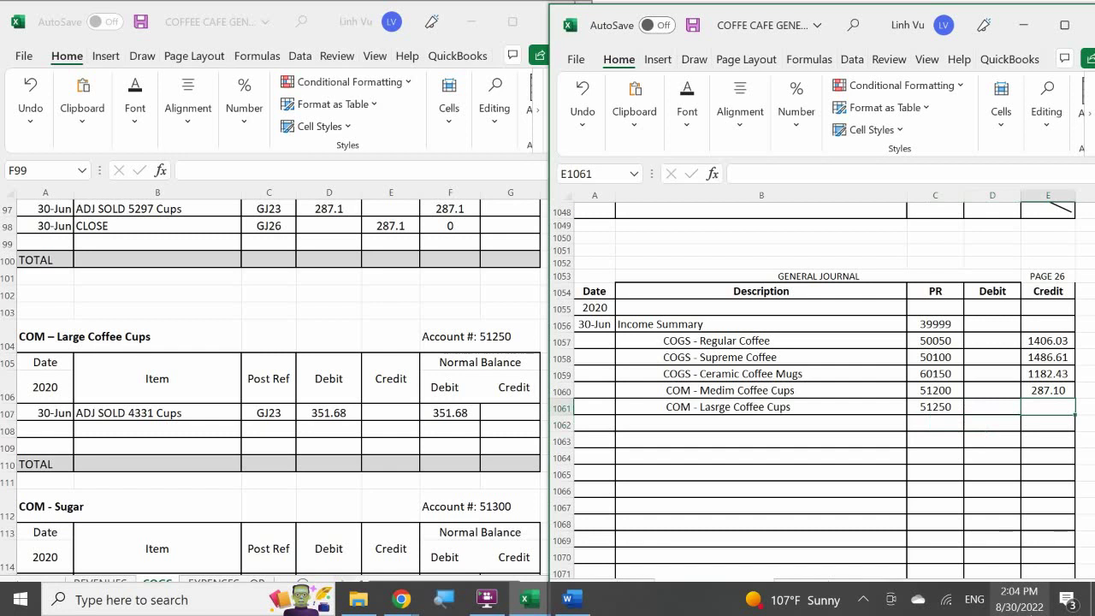
{"action": "type", "text": "351."}
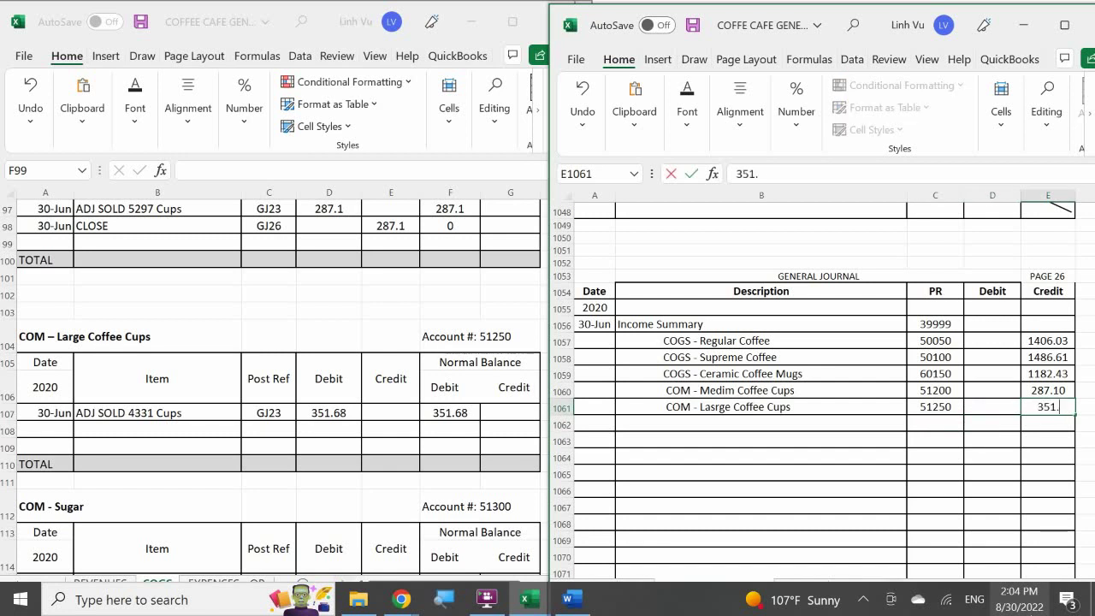
{"action": "type", "text": "68"}
{"action": "key", "text": "Return"}
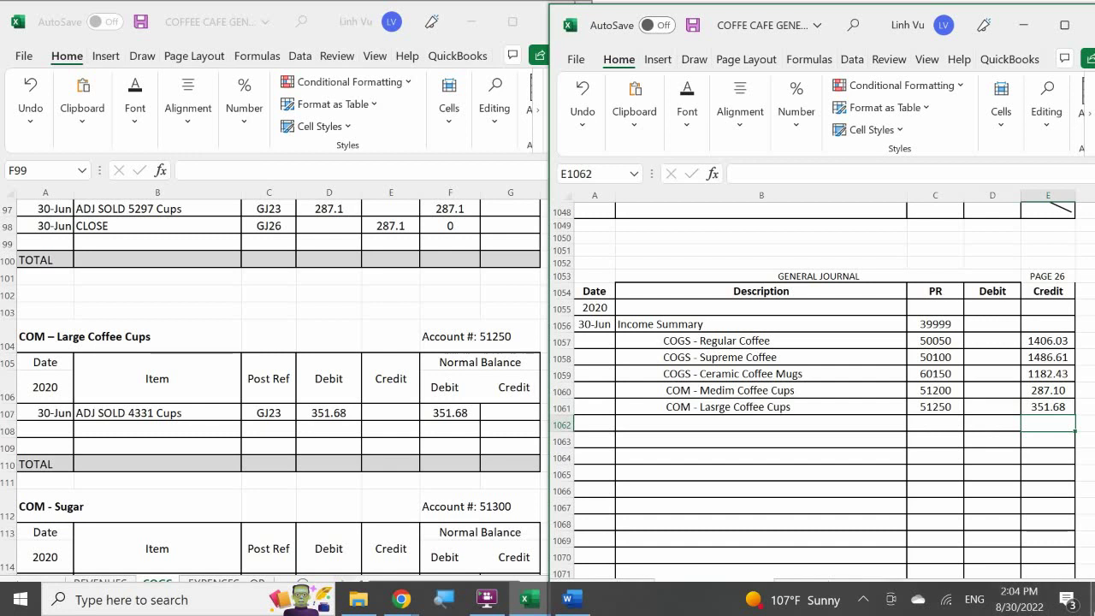
- Start the closing row in the COM – Large Coffee Cups ledger with date 6/30 and item CLOSE
{"action": "left_click", "coordinate": [45, 432]}
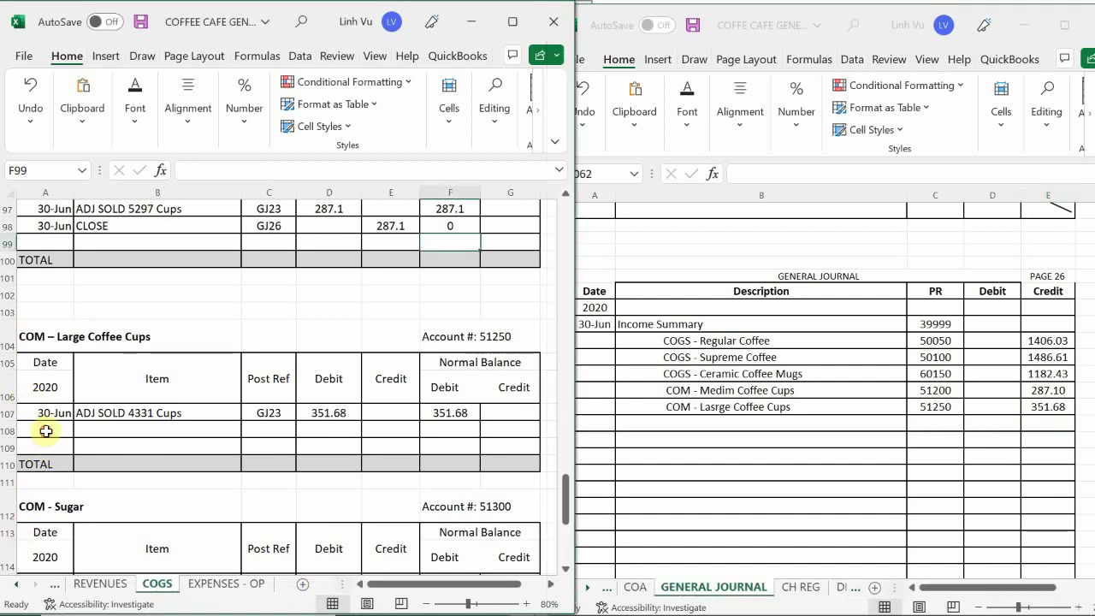
{"action": "type", "text": "6/30"}
{"action": "key", "text": "Tab"}
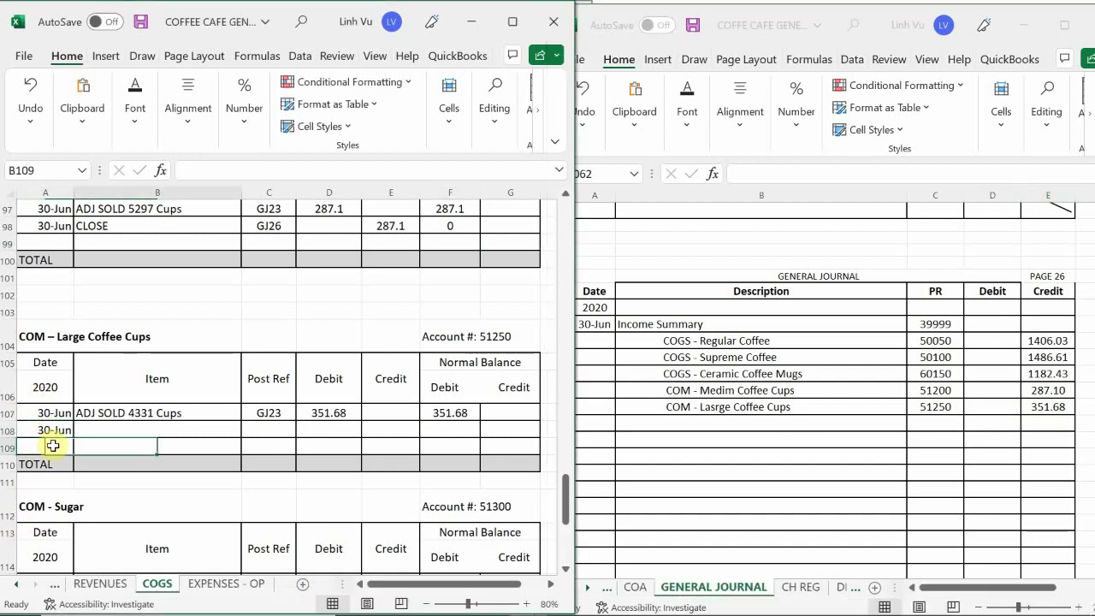
{"action": "type", "text": "CLOSE"}
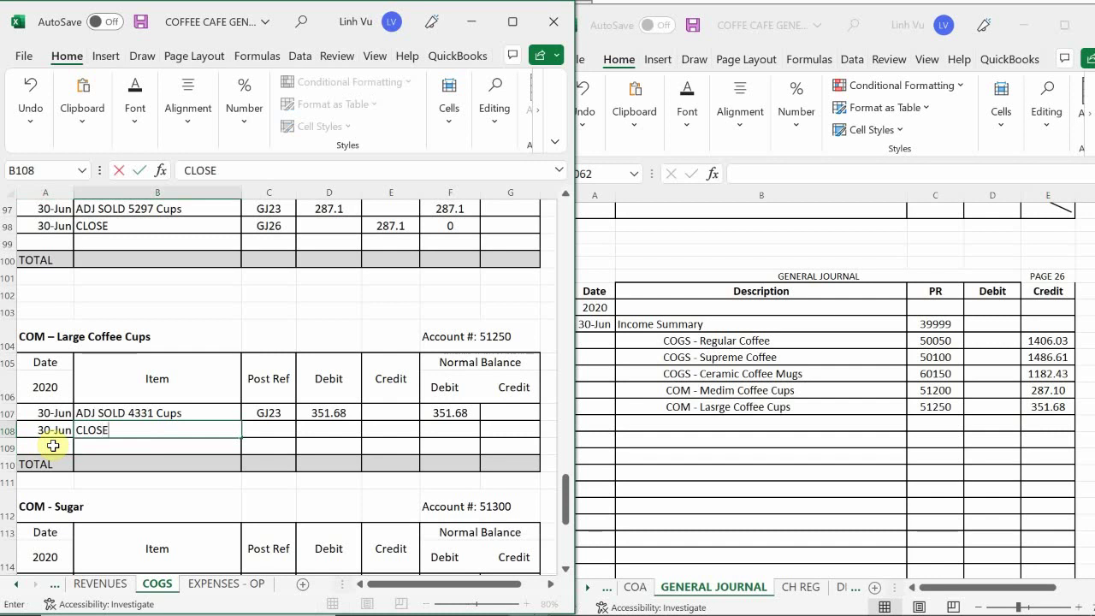
{"action": "key", "text": "Tab"}
- Enter post reference GJ26 and a credit of 351.68 on the Large Coffee Cups closing row
{"action": "type", "text": "256"}
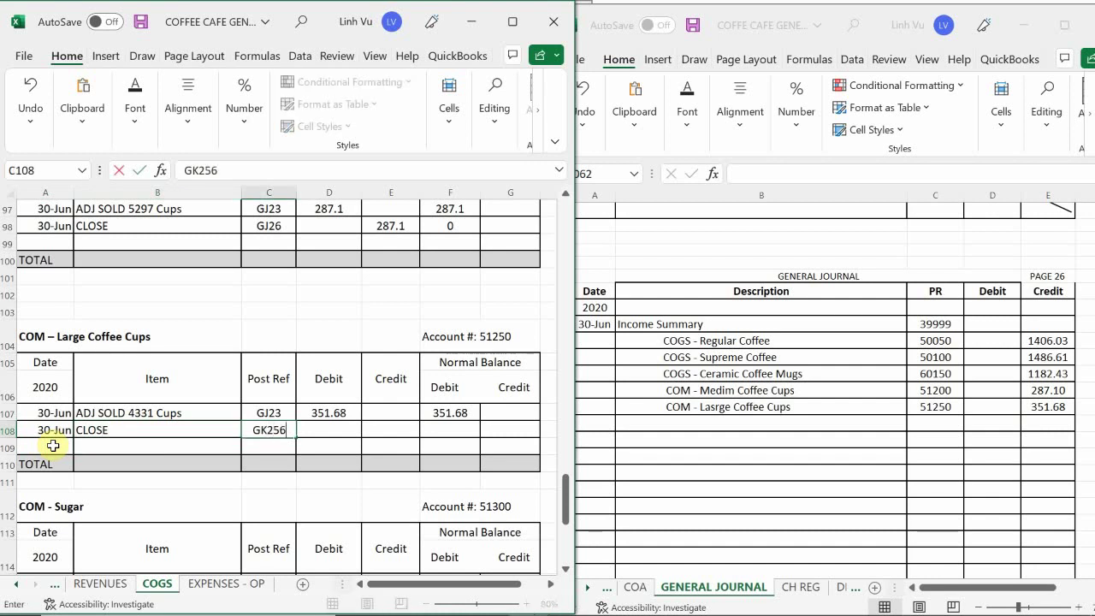
{"action": "key", "text": "BackSpace"}
{"action": "key", "text": "BackSpace"}
{"action": "key", "text": "BackSpace"}
{"action": "key", "text": "BackSpace"}
{"action": "type", "text": "J26"}
{"action": "key", "text": "Return"}
{"action": "key", "text": "Right"}
{"action": "key", "text": "Right"}
{"action": "key", "text": "Up"}
{"action": "type", "text": "351.68"}
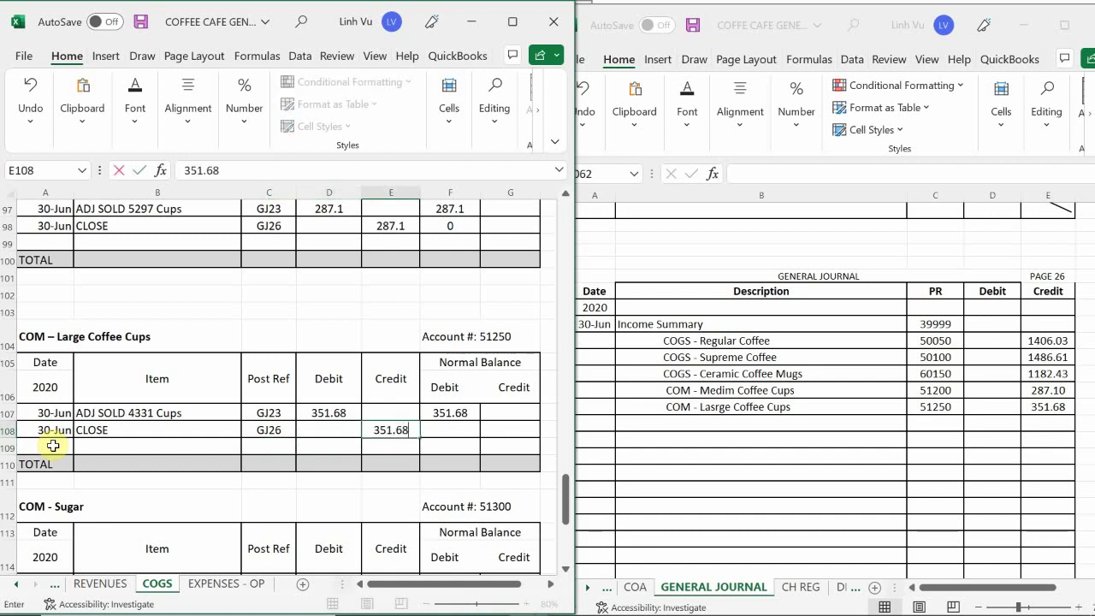
{"action": "key", "text": "Return"}
- Calculate the debit balance on the Large Coffee Cups closing row with the formula =F107+D108-E108
{"action": "key", "text": "Right"}
{"action": "key", "text": "Up"}
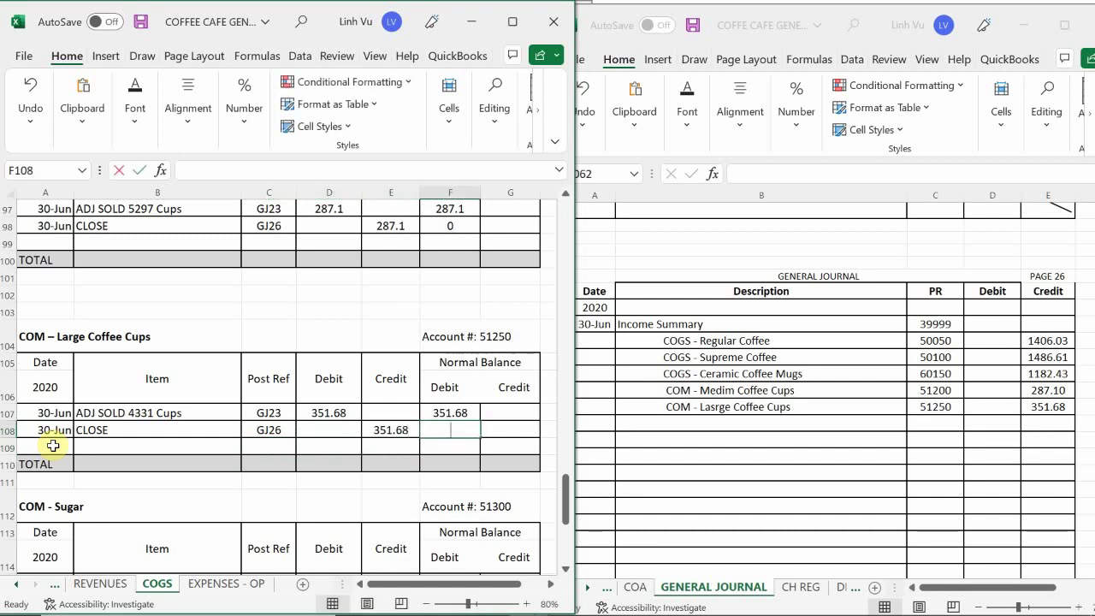
{"action": "type", "text": "="}
{"action": "key", "text": "Up"}
{"action": "type", "text": "+"}
{"action": "key", "text": "Left"}
{"action": "key", "text": "Left"}
{"action": "type", "text": "-"}
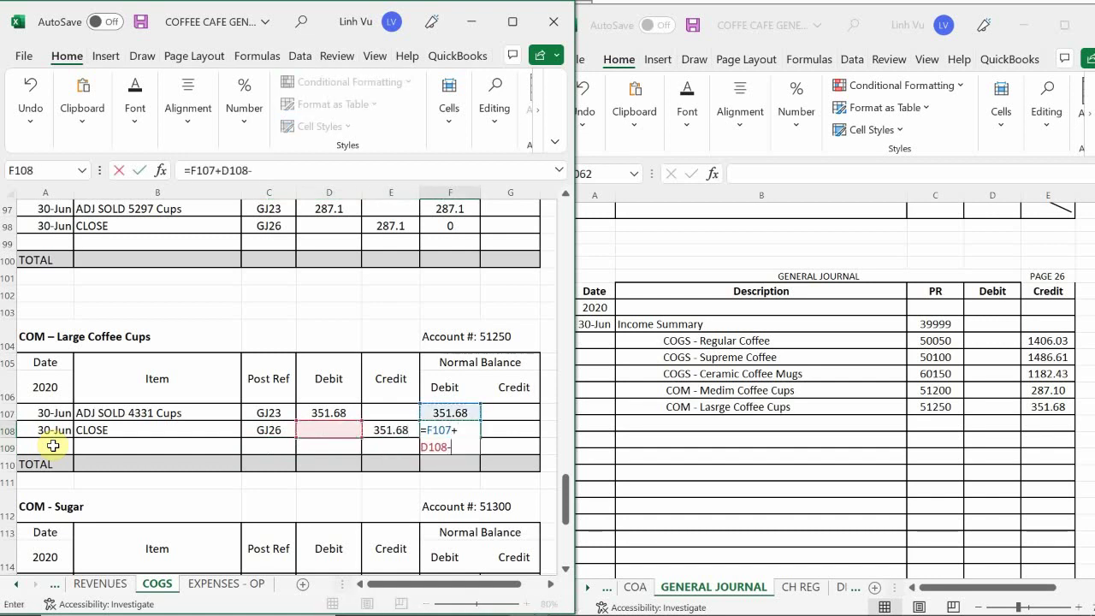
{"action": "key", "text": "Right"}
{"action": "key", "text": "Return"}
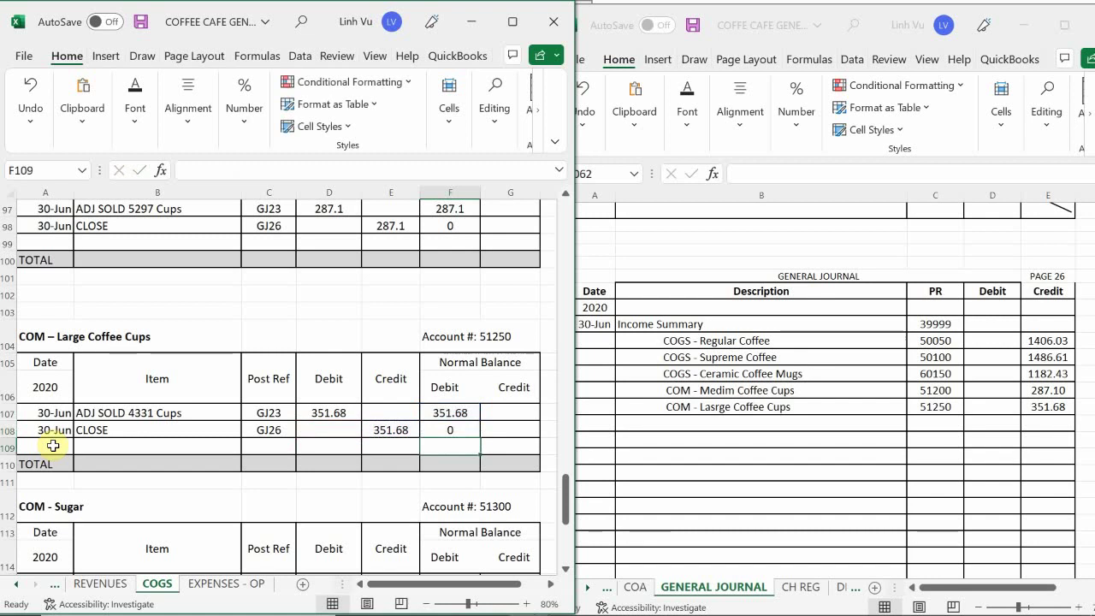
- Enter the description COM - Sugar on the general journal line below the large coffee cups entry
{"action": "left_click", "coordinate": [221, 444]}
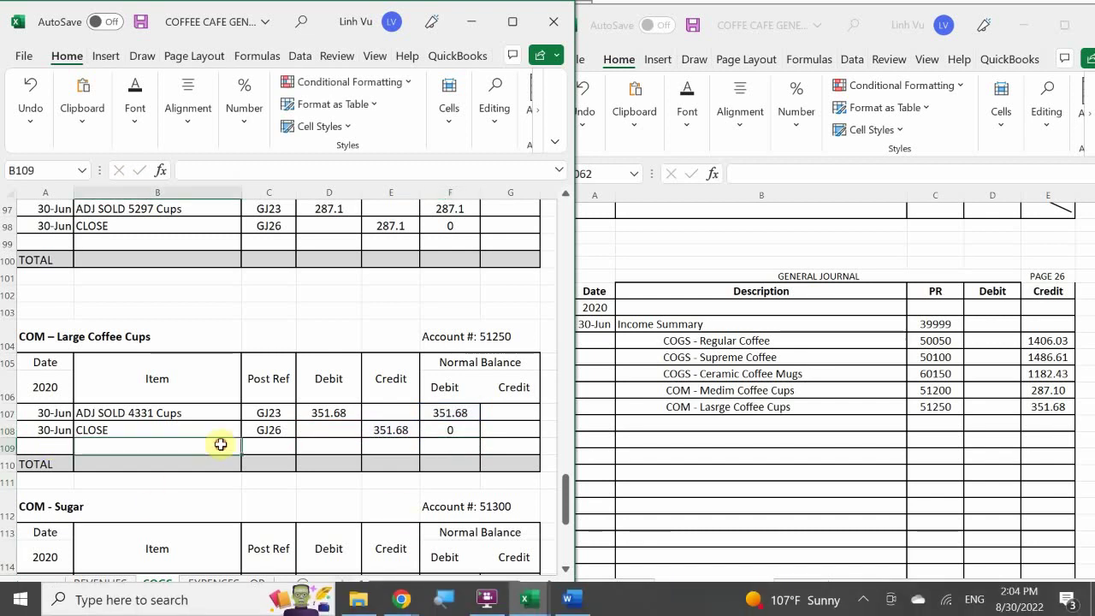
{"action": "scroll", "coordinate": [220, 444], "scroll_direction": "down", "scroll_amount": 4}
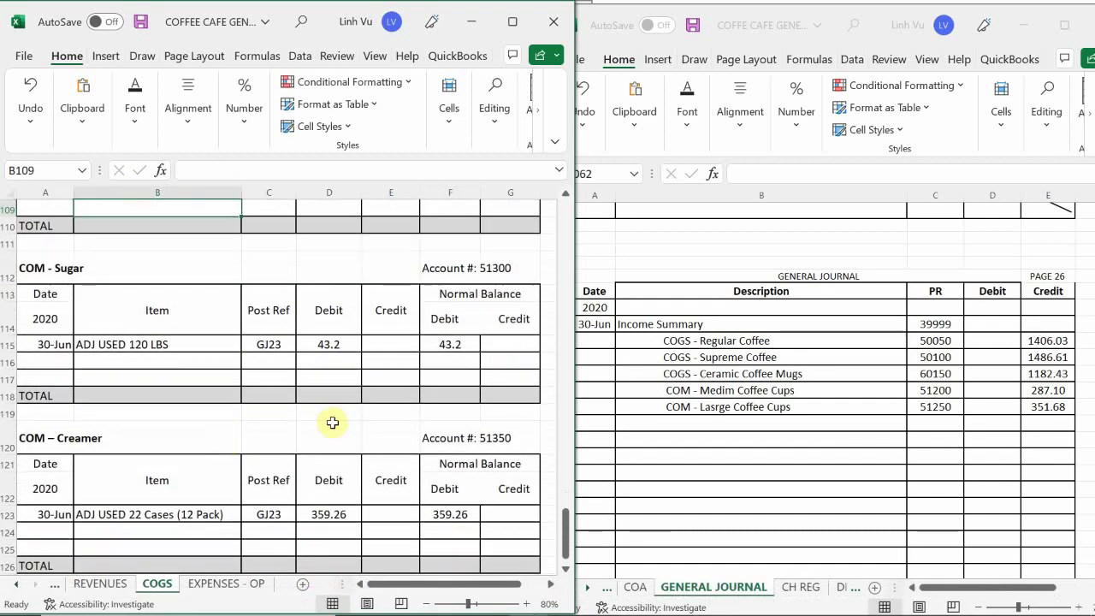
{"action": "left_click", "coordinate": [636, 425]}
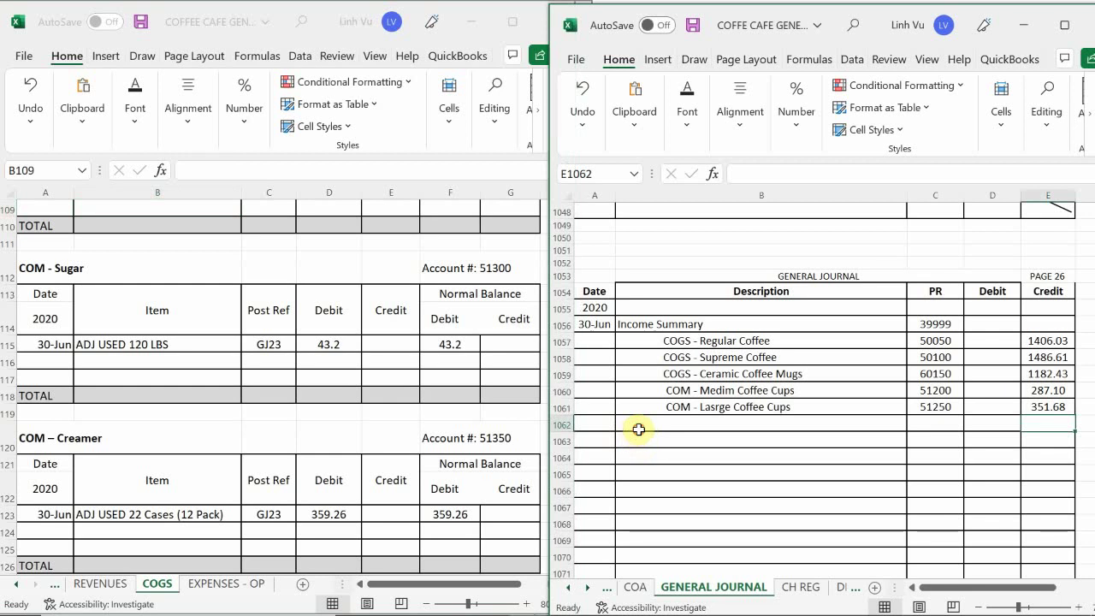
{"action": "double_click", "coordinate": [635, 425]}
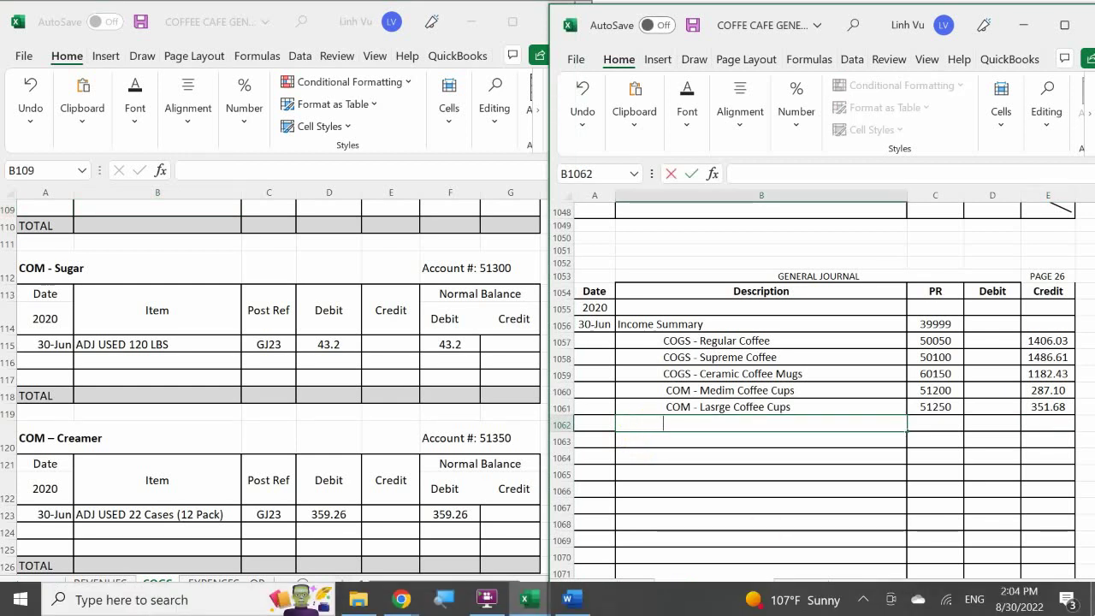
{"action": "type", "text": "COM -"}
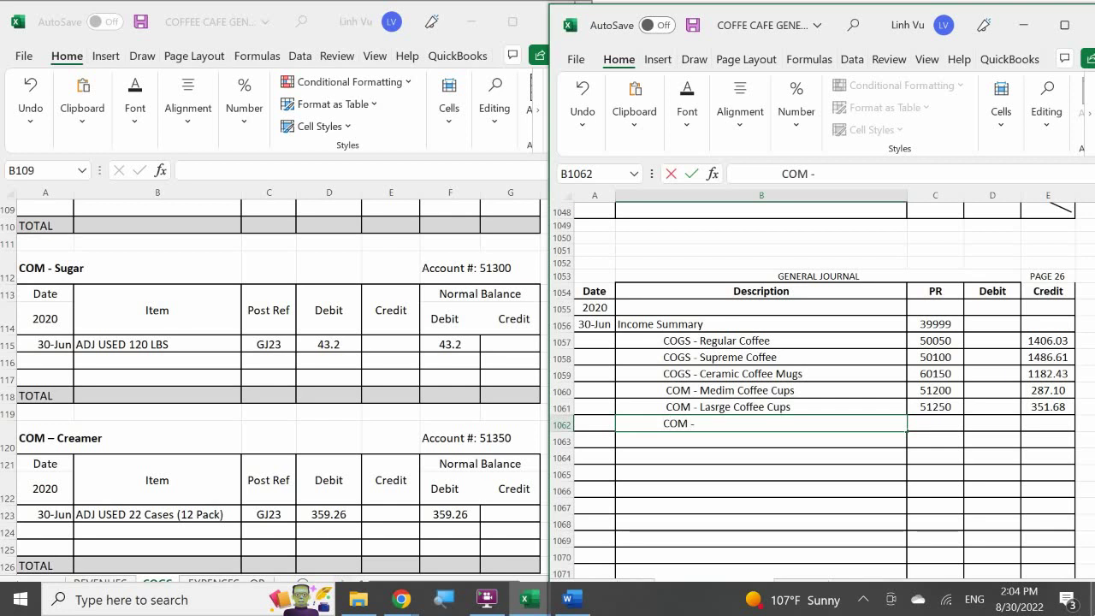
{"action": "type", "text": " Sugar"}
{"action": "key", "text": "Tab"}
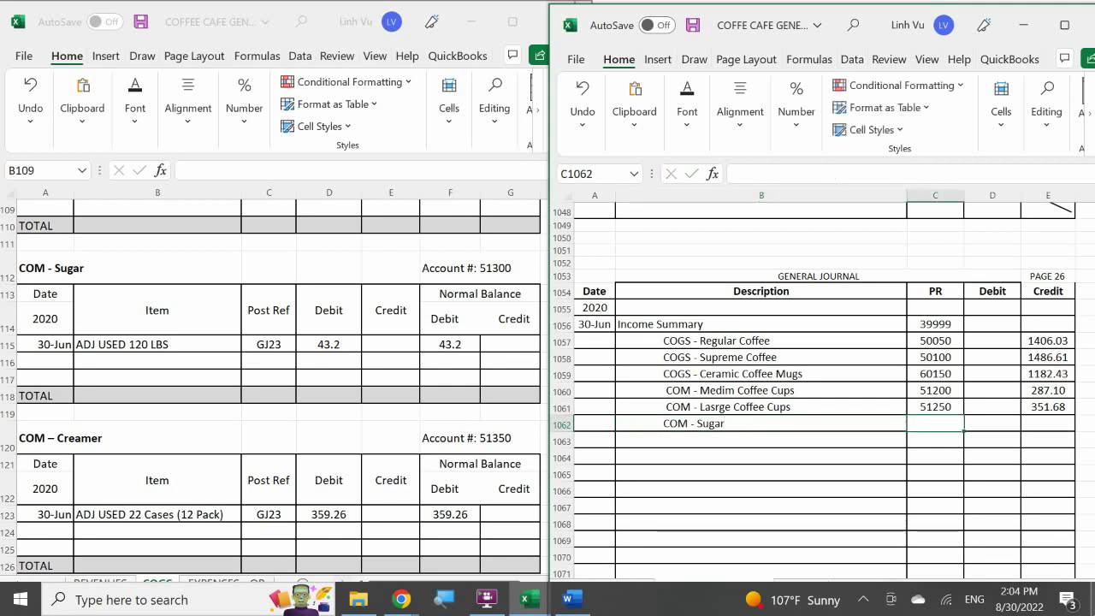
- Enter posting reference 51300 and a credit of 43.20 on the sugar line of the general journal
{"action": "type", "text": "51300"}
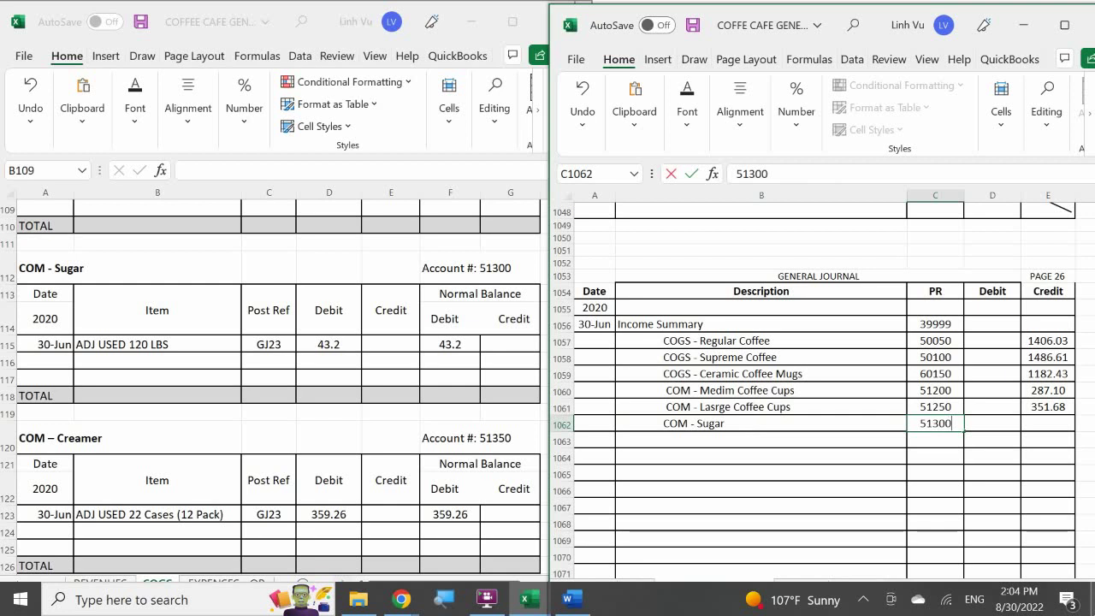
{"action": "key", "text": "Tab"}
{"action": "key", "text": "Tab"}
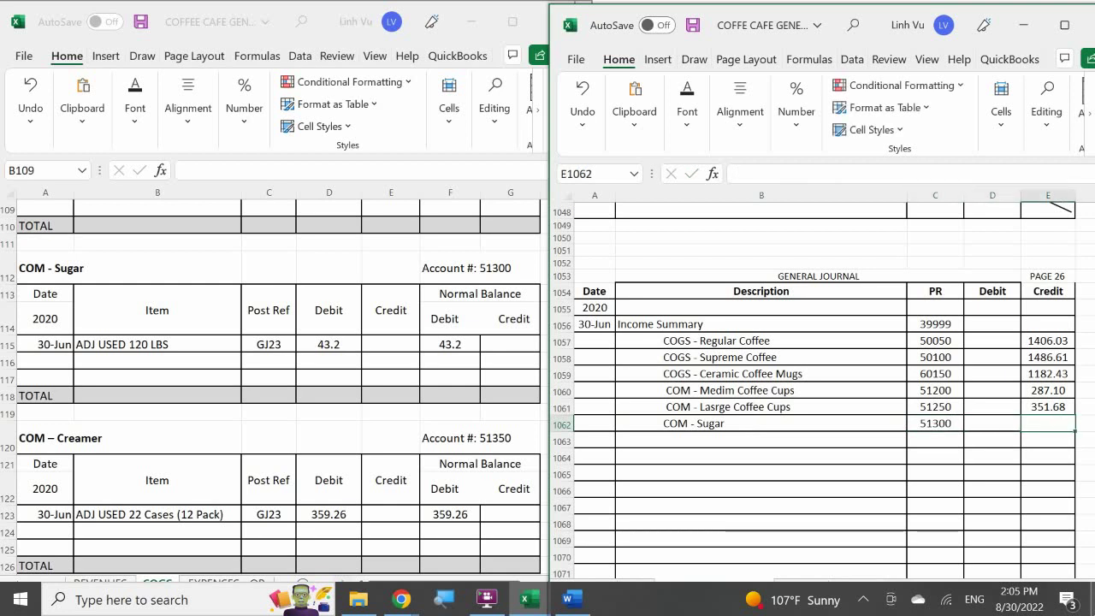
{"action": "type", "text": "43.20"}
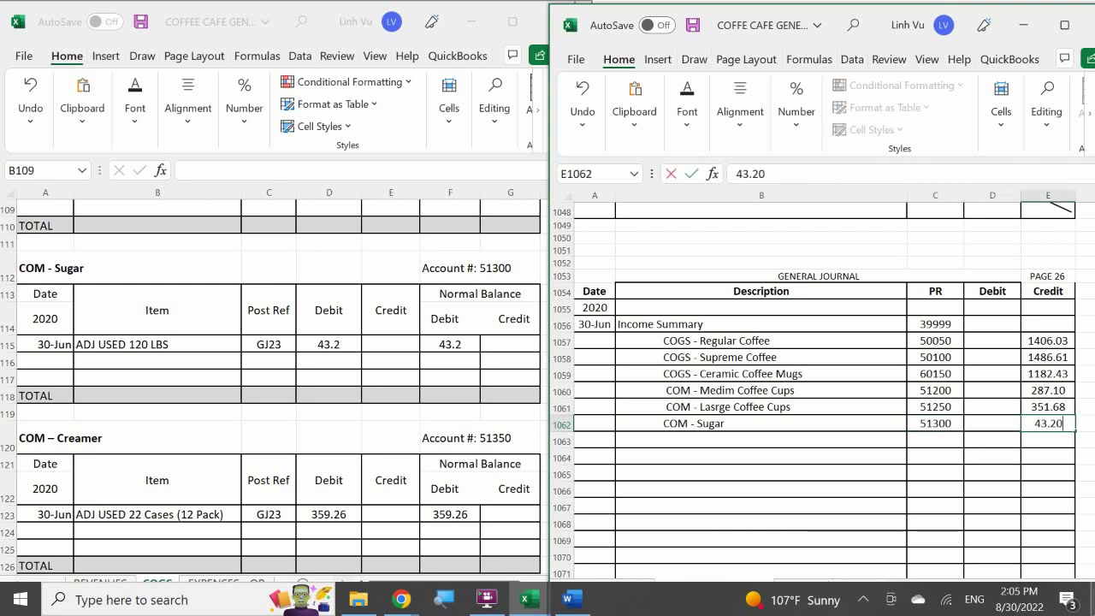
{"action": "key", "text": "Return"}
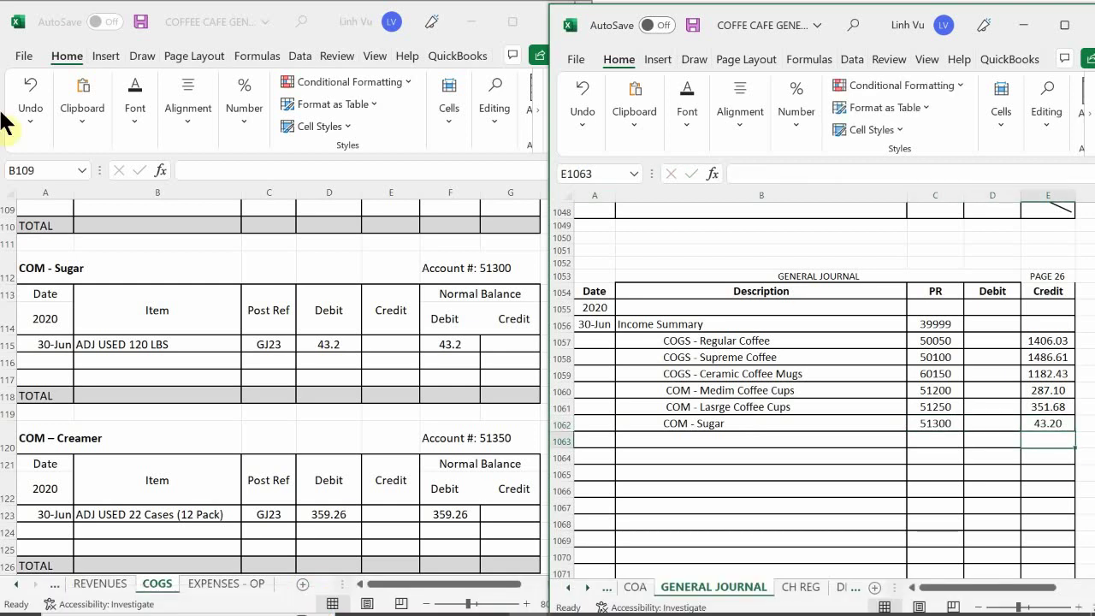
- Start the closing row in the COM - Sugar ledger with date 6/30 and item CLOSE
{"action": "left_click", "coordinate": [47, 362]}
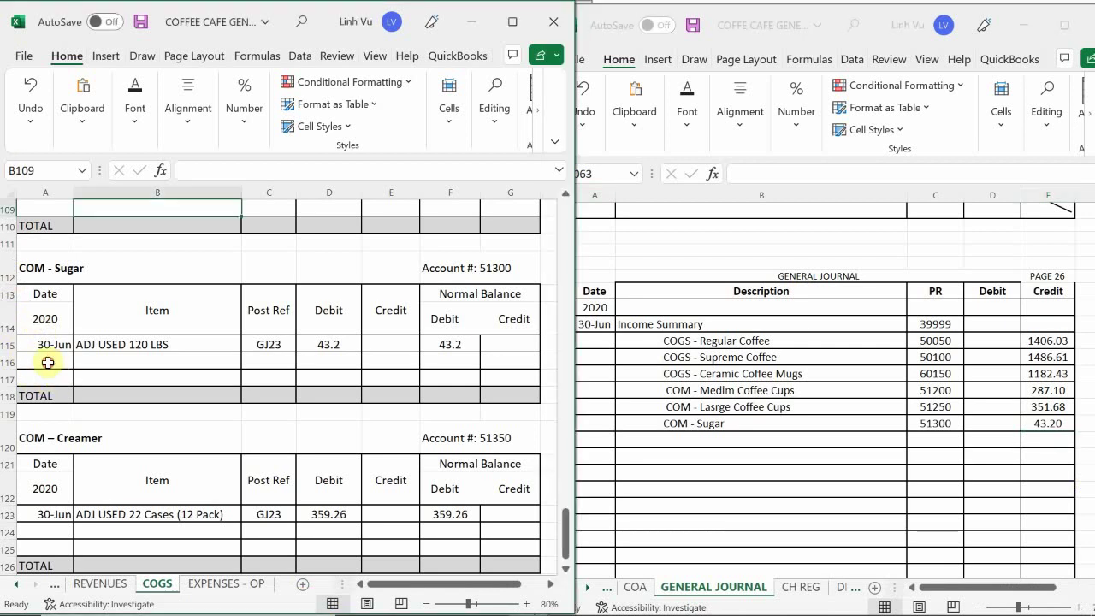
{"action": "type", "text": "6/30"}
{"action": "key", "text": "Tab"}
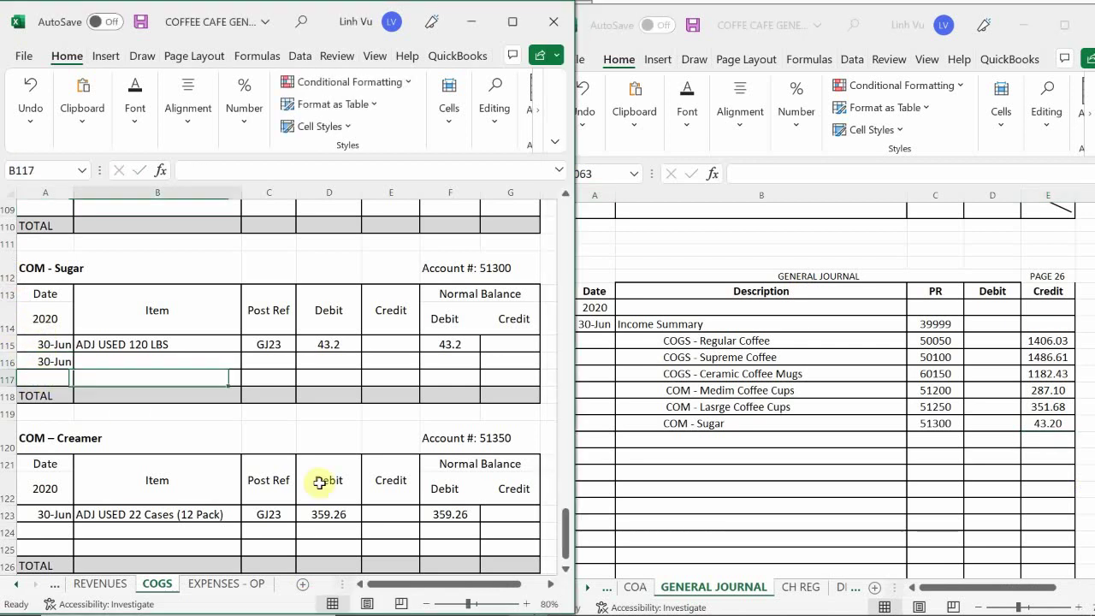
{"action": "type", "text": "CLO"}
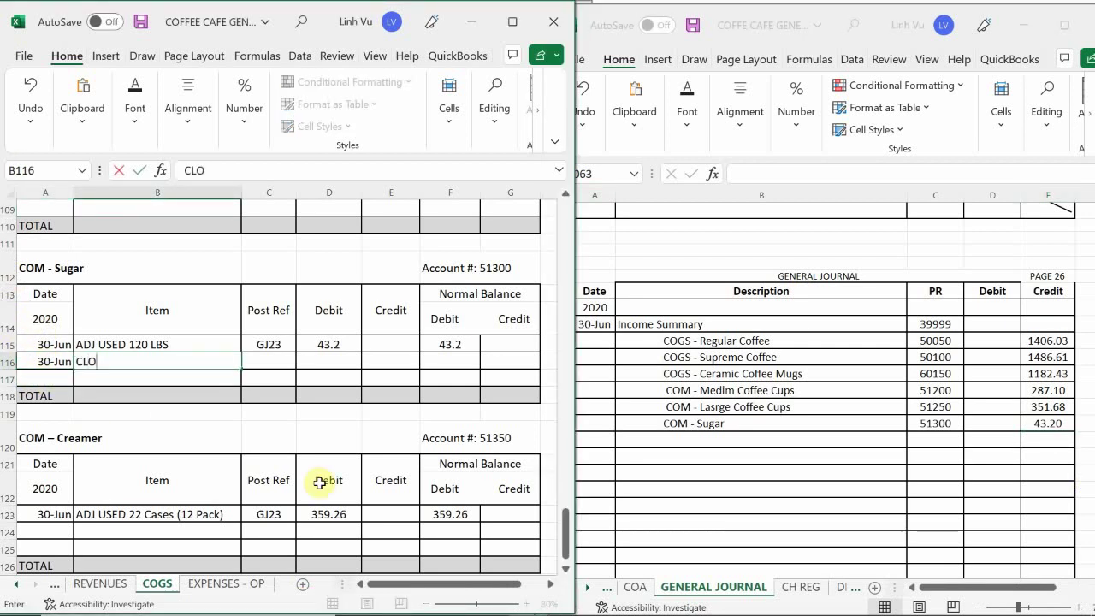
{"action": "type", "text": "SE"}
{"action": "key", "text": "Tab"}
- Enter post reference GJ26 and a credit of 43.20 on the Sugar closing row
{"action": "type", "text": "G"}
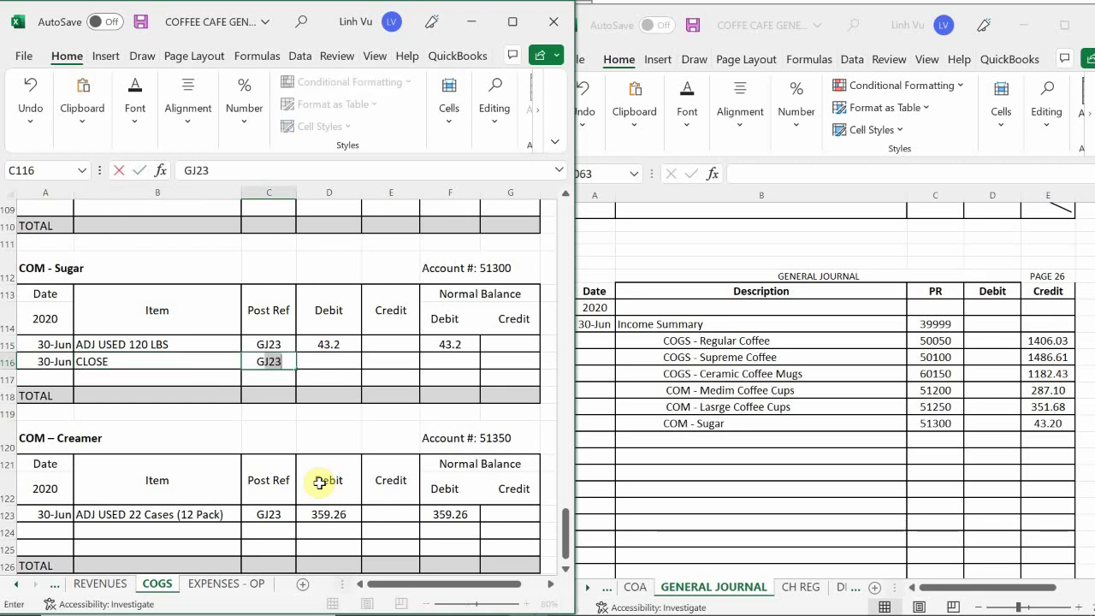
{"action": "type", "text": "J26"}
{"action": "key", "text": "Tab"}
{"action": "key", "text": "Tab"}
{"action": "type", "text": "43.20"}
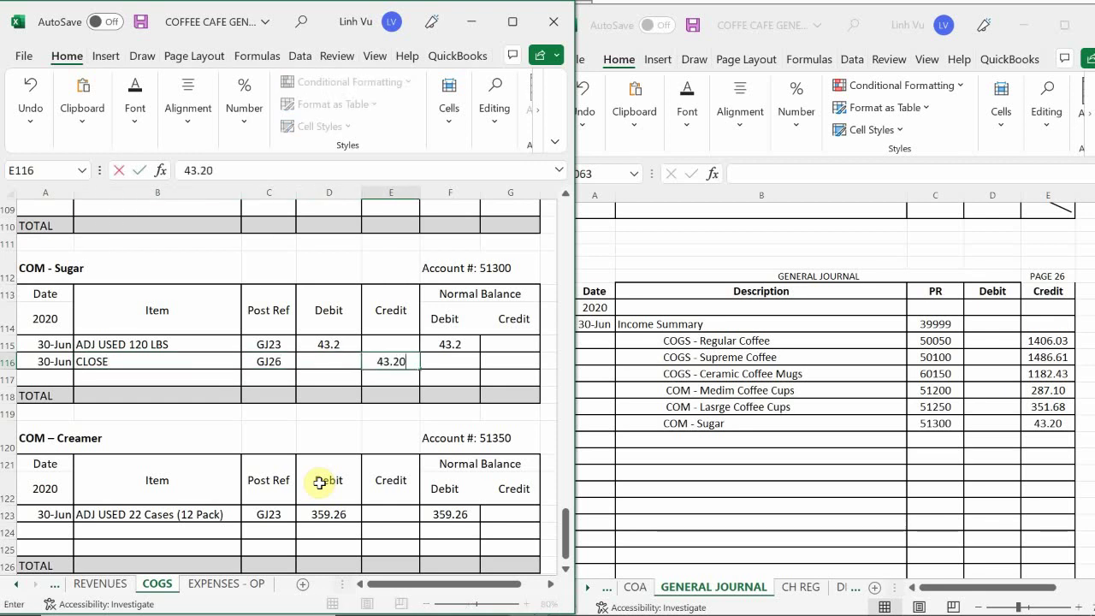
{"action": "key", "text": "Return"}
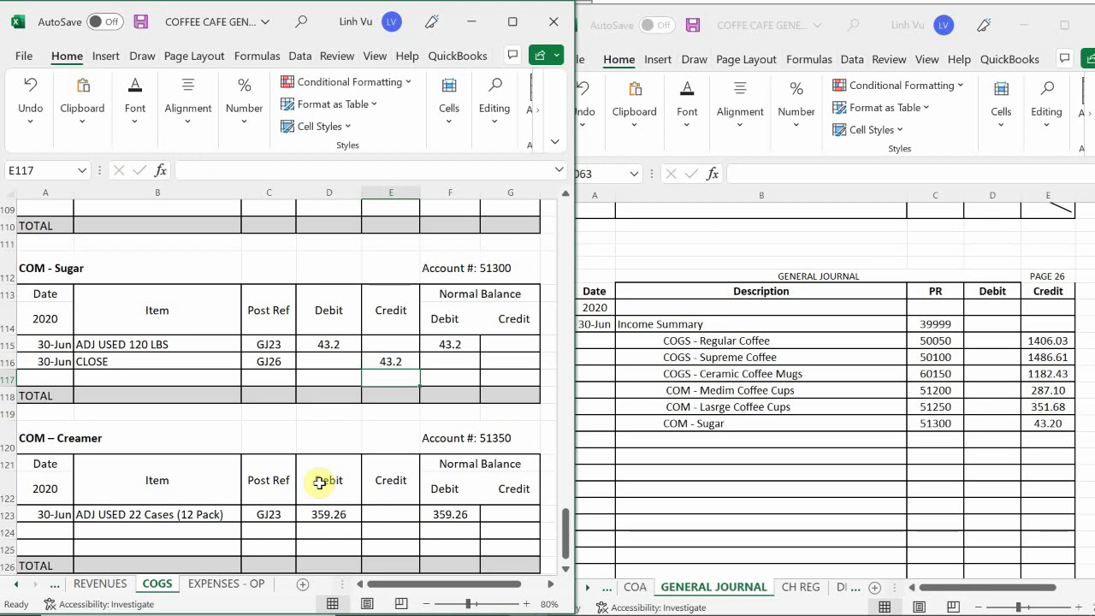
- Calculate the debit balance on the Sugar closing row with the formula =F115+D116-E116
{"action": "key", "text": "Up"}
{"action": "key", "text": "Right"}
{"action": "type", "text": "="}
{"action": "key", "text": "Up"}
{"action": "type", "text": "+"}
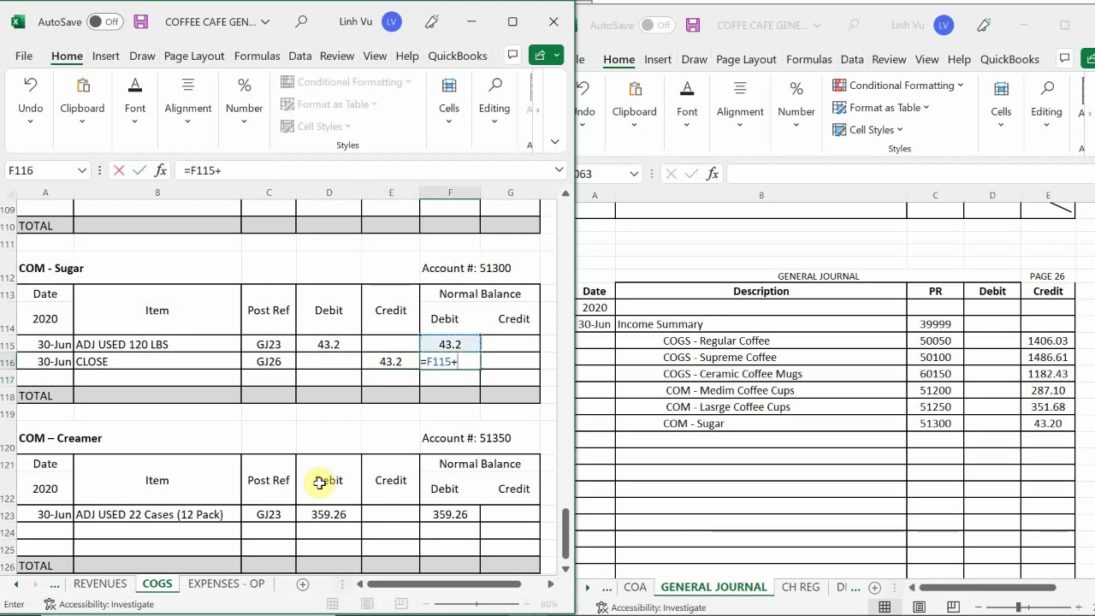
{"action": "key", "text": "Left"}
{"action": "key", "text": "Left"}
{"action": "type", "text": "-"}
{"action": "key", "text": "Left"}
{"action": "key", "text": "Return"}
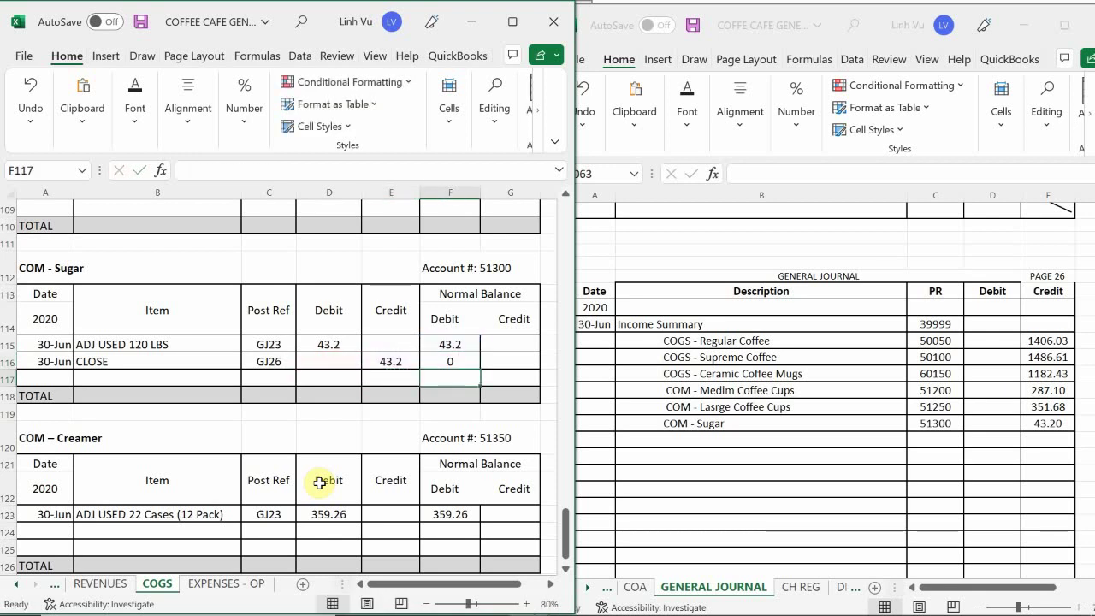
- Add the description COM - Creamer on the line below sugar in the page 26 general journal entry
{"action": "left_click", "coordinate": [366, 396]}
{"action": "scroll", "coordinate": [367, 401], "scroll_direction": "down", "scroll_amount": 1}
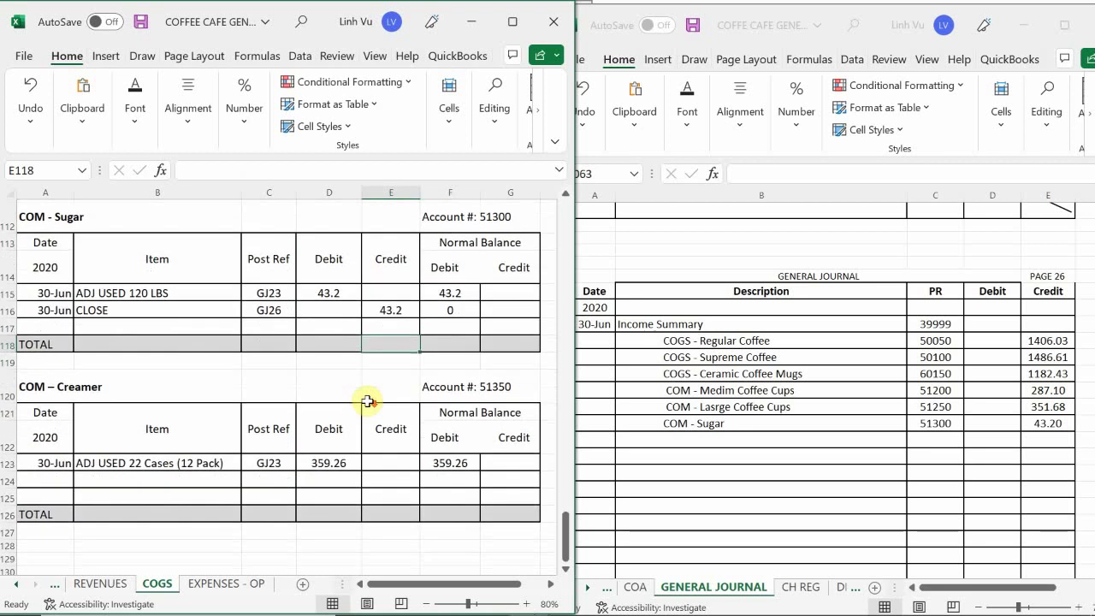
{"action": "scroll", "coordinate": [367, 401], "scroll_direction": "down", "scroll_amount": 1}
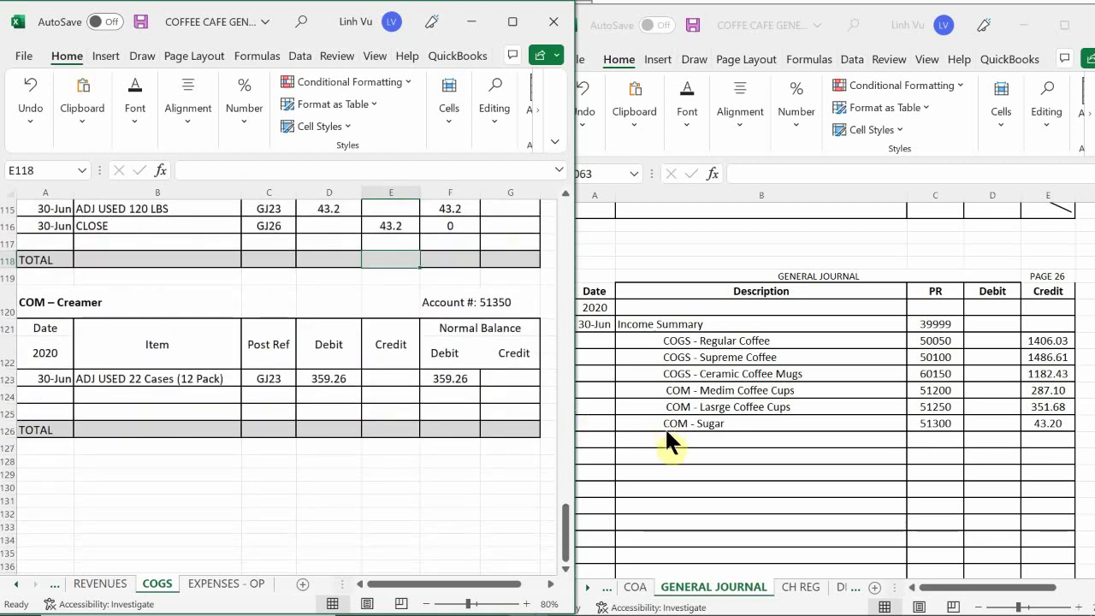
{"action": "left_click", "coordinate": [709, 499]}
{"action": "left_click", "coordinate": [642, 439]}
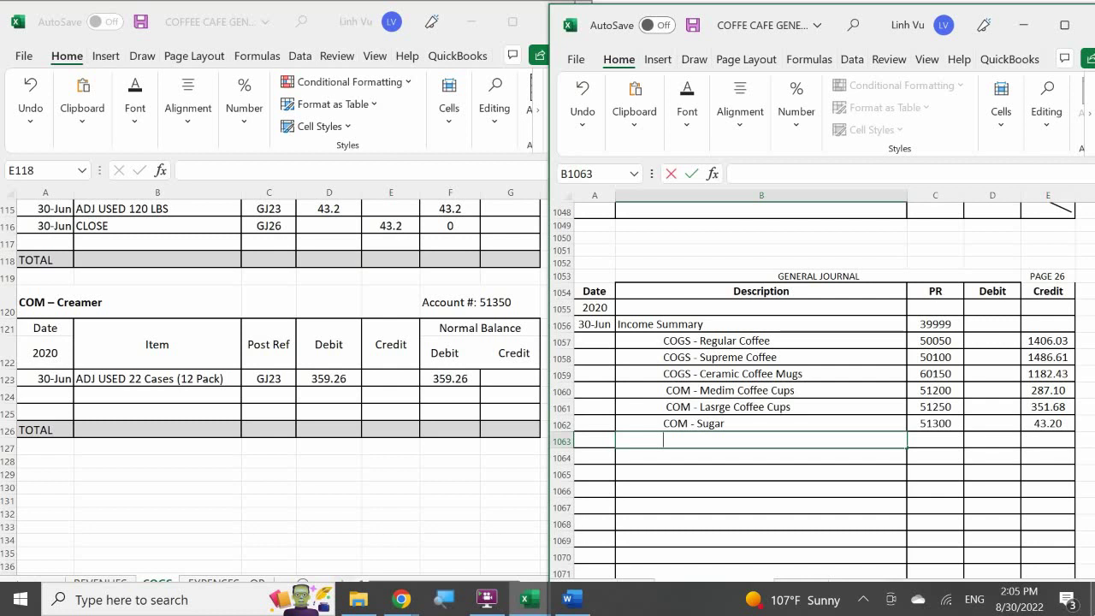
{"action": "type", "text": "COM - Creamer"}
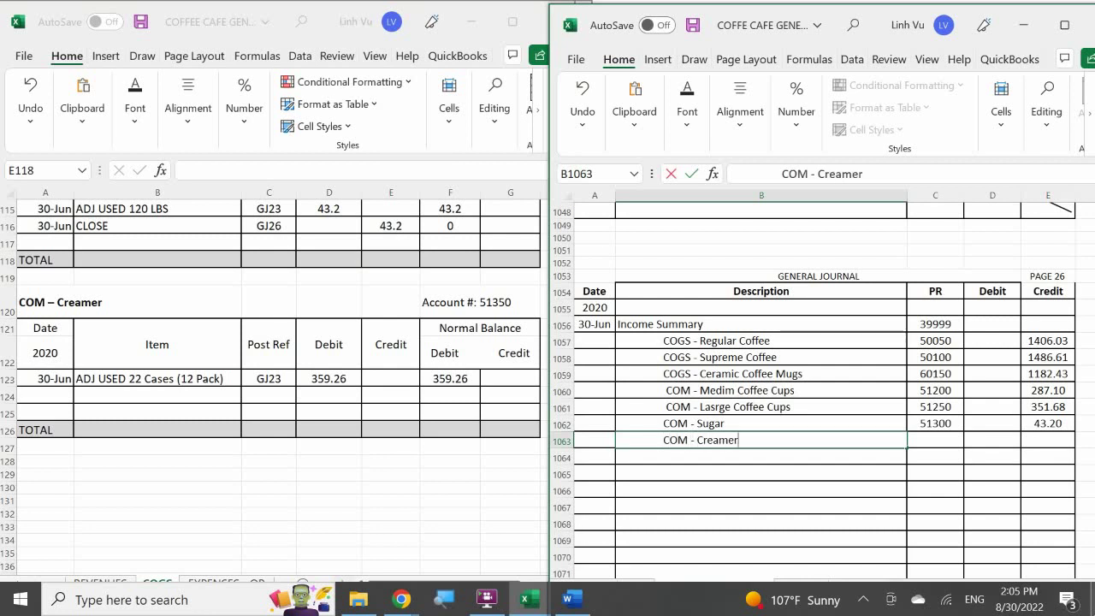
{"action": "key", "text": "Tab"}
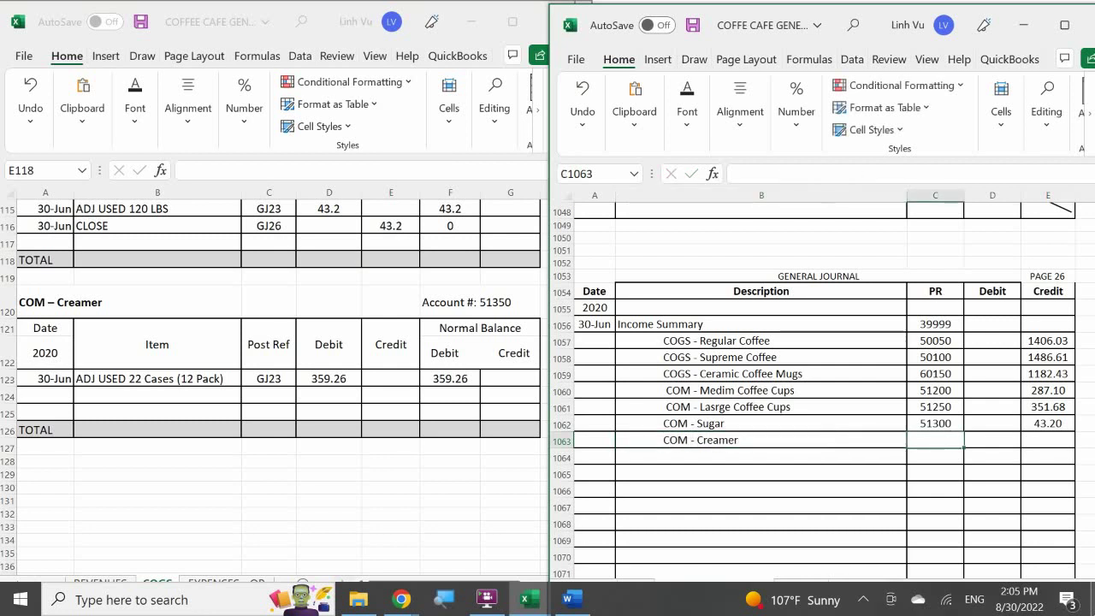
- Enter posting reference 51350 and a credit of 359.26 on the creamer line of the general journal
{"action": "type", "text": "51350"}
{"action": "key", "text": "Tab"}
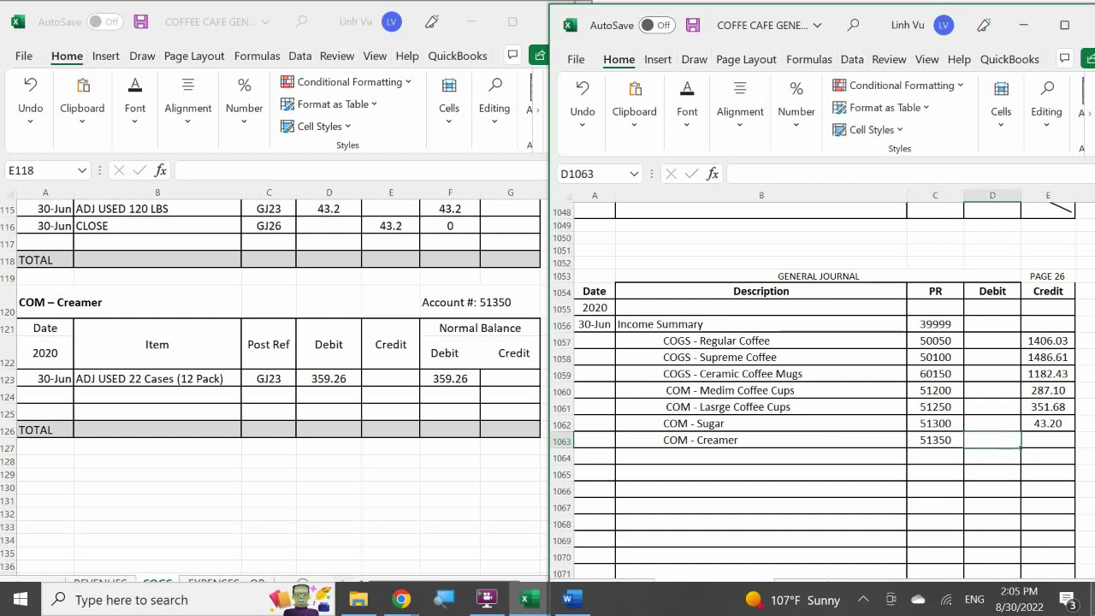
{"action": "left_click", "coordinate": [1048, 439]}
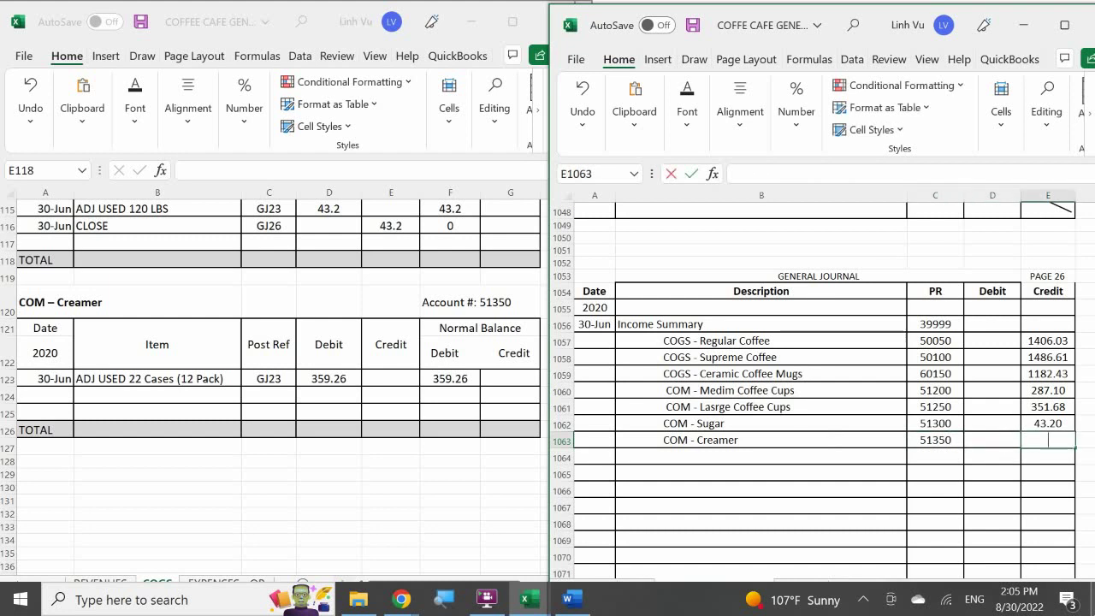
{"action": "type", "text": "359.26"}
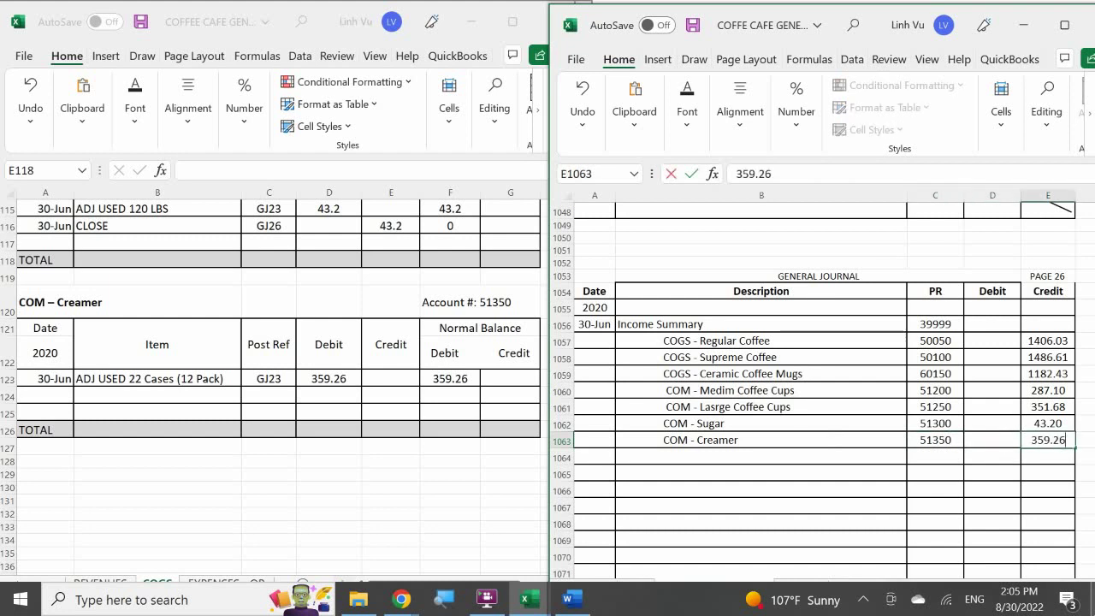
{"action": "key", "text": "Return"}
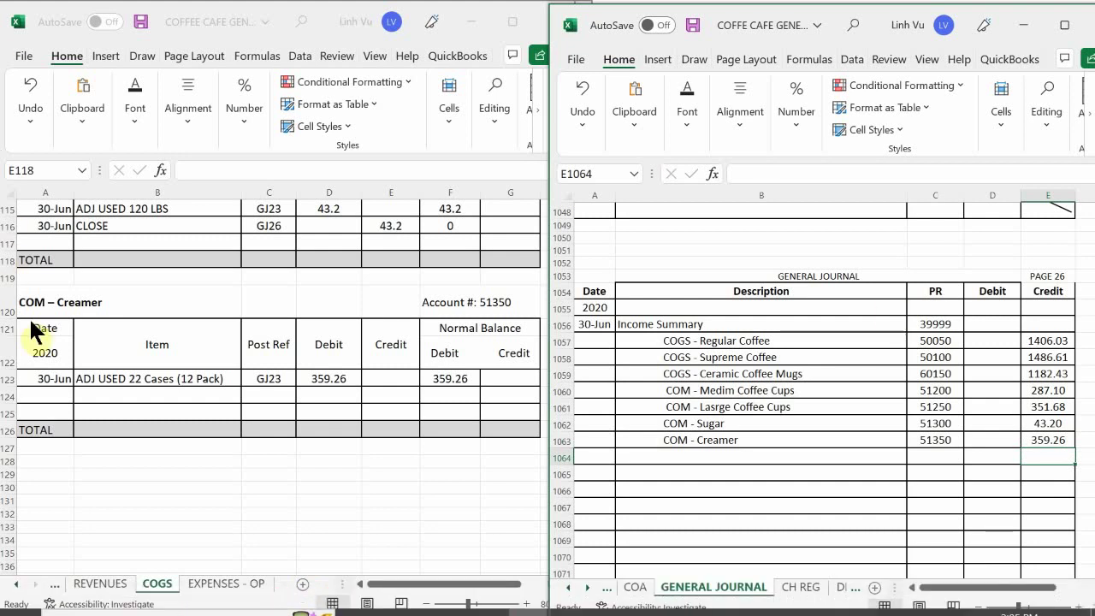
- Start the closing row in the COM – Creamer ledger with date 6/30 and item CLOSE
{"action": "left_click", "coordinate": [52, 395]}
{"action": "left_click", "coordinate": [54, 396]}
{"action": "type", "text": "6/"}
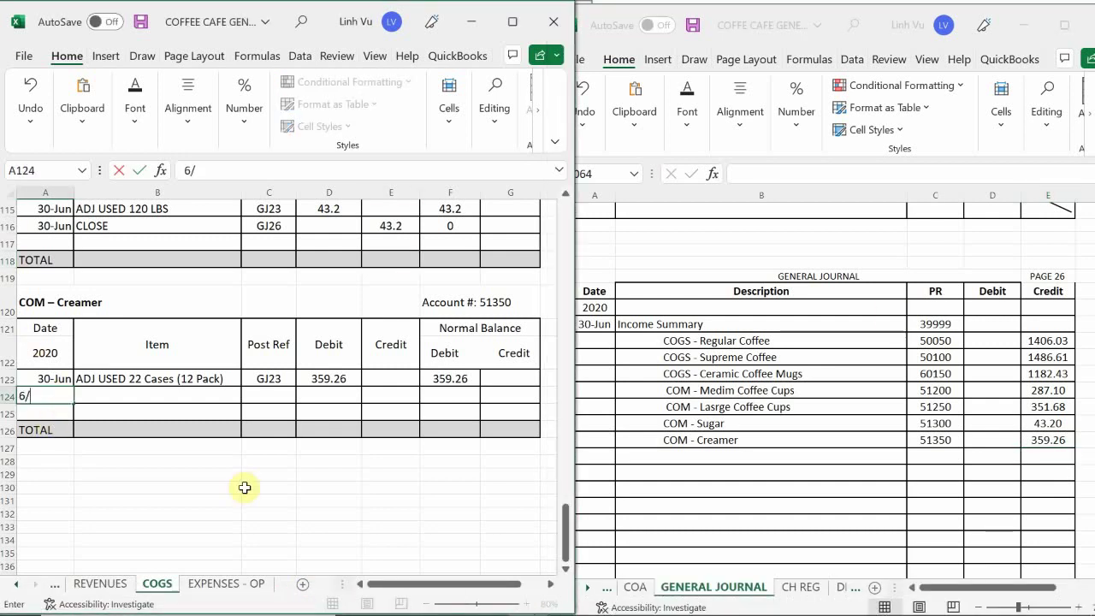
{"action": "type", "text": "30"}
{"action": "key", "text": "Return"}
{"action": "key", "text": "Right"}
{"action": "key", "text": "Up"}
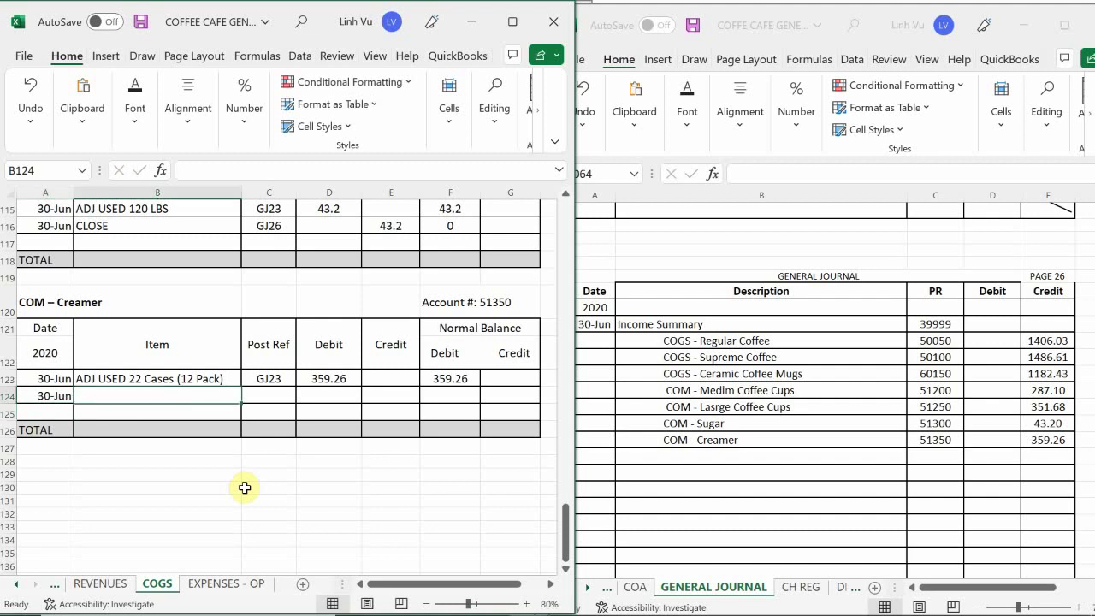
{"action": "type", "text": "C:PS"}
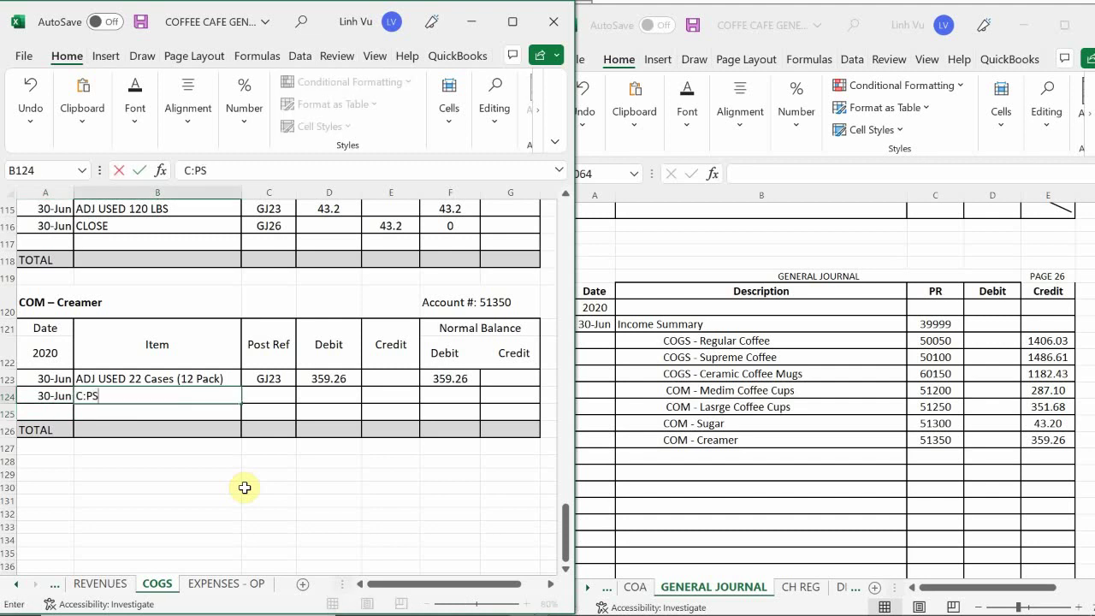
{"action": "key", "text": "BackSpace"}
{"action": "key", "text": "BackSpace"}
{"action": "type", "text": "OSE"}
{"action": "key", "text": "Tab"}
- Enter post reference GJ26 and a credit of 359.26 on the Creamer closing row
{"action": "type", "text": "GK"}
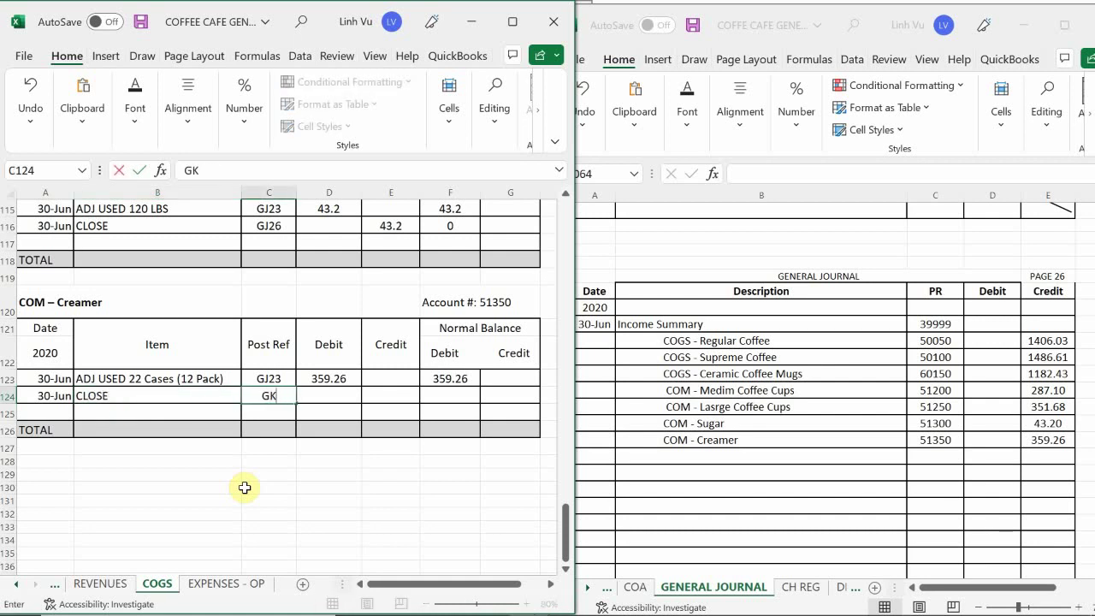
{"action": "type", "text": "J23"}
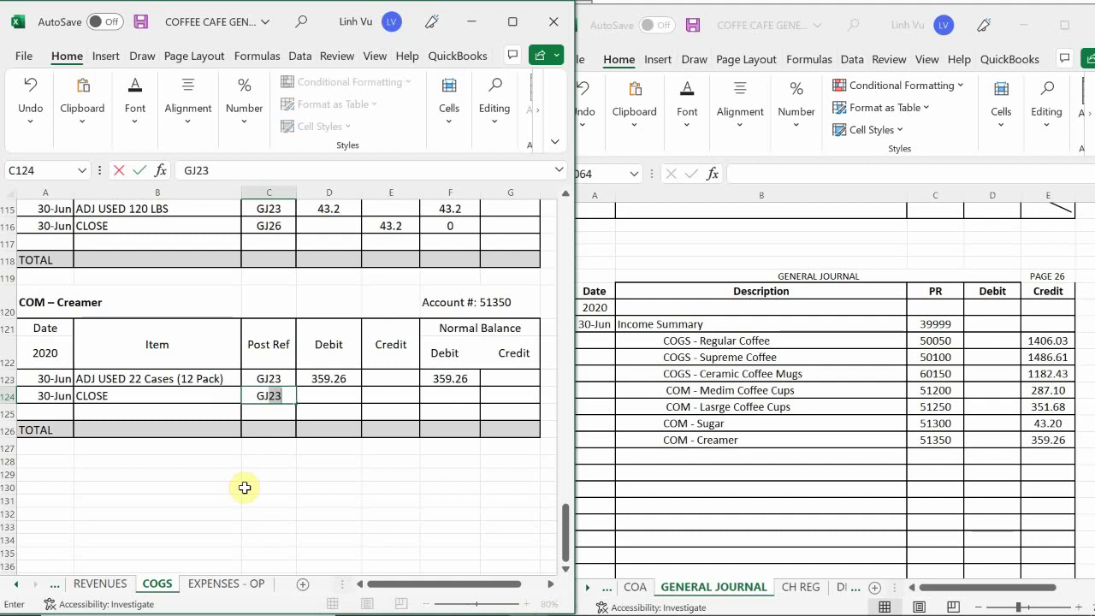
{"action": "key", "text": "Tab"}
{"action": "key", "text": "Tab"}
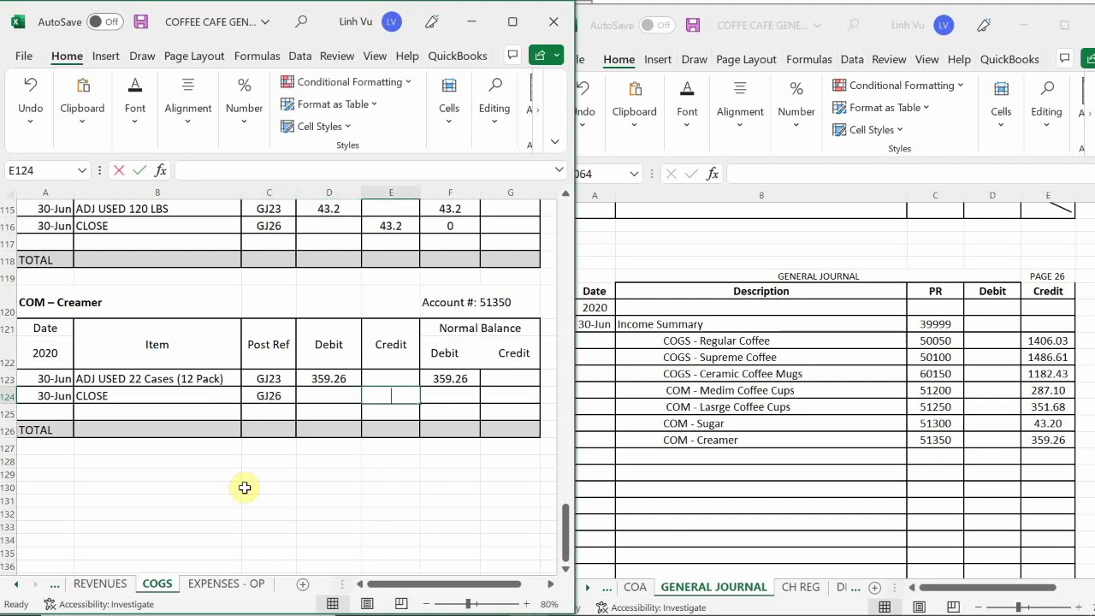
{"action": "type", "text": "359.26"}
{"action": "key", "text": "Return"}
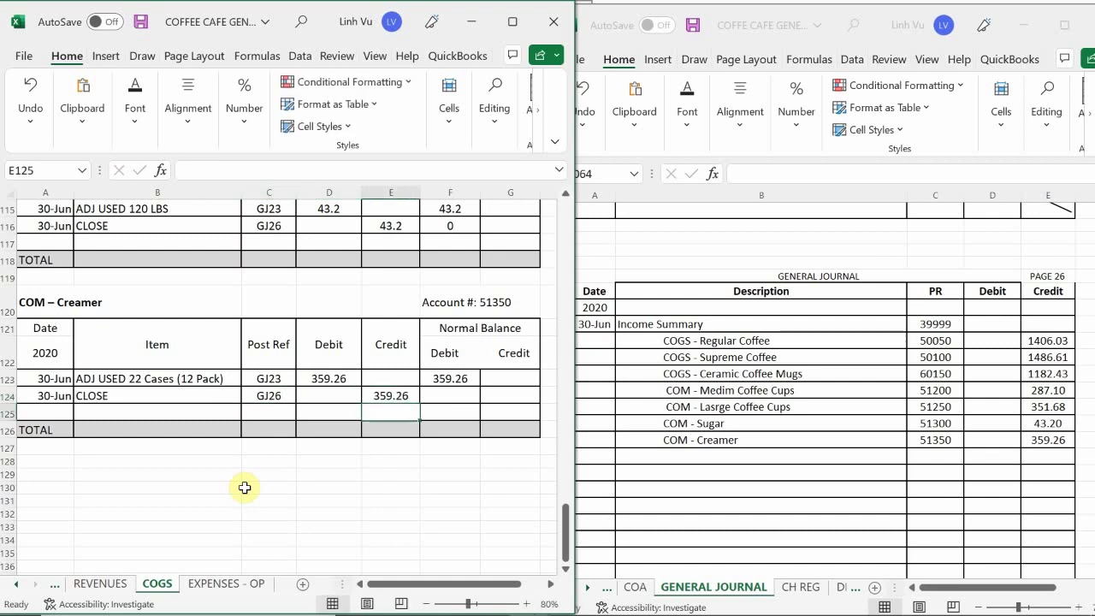
- Calculate the debit balance on the Creamer closing row with the formula =F123+D124-E124
{"action": "key", "text": "Right"}
{"action": "key", "text": "Up"}
{"action": "type", "text": "="}
{"action": "key", "text": "Up"}
{"action": "type", "text": "+"}
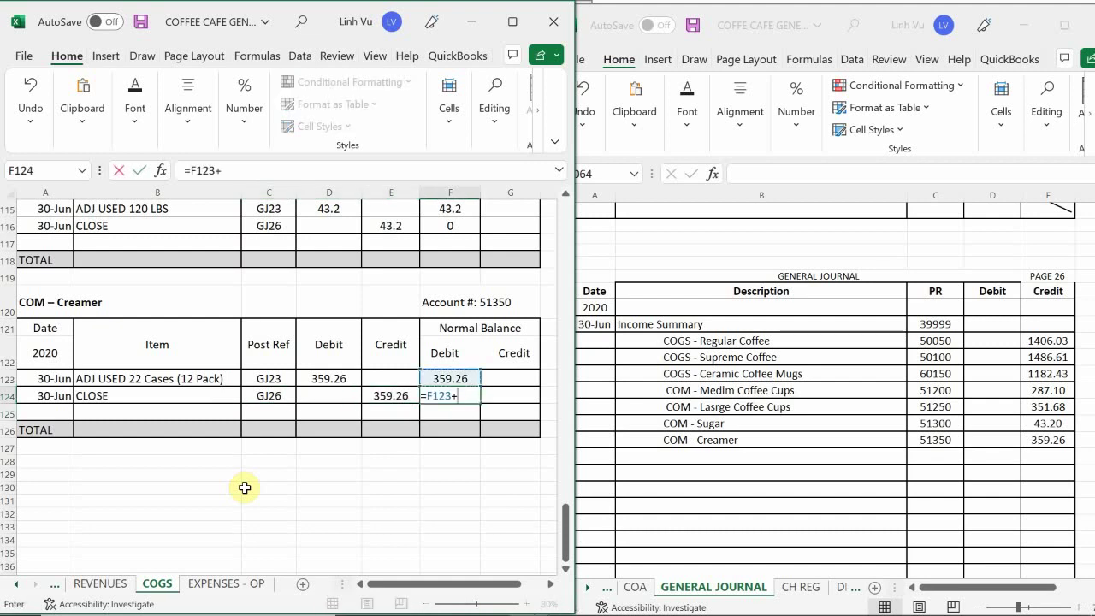
{"action": "key", "text": "Left"}
{"action": "key", "text": "Left"}
{"action": "type", "text": "-"}
{"action": "key", "text": "Left"}
{"action": "key", "text": "Return"}
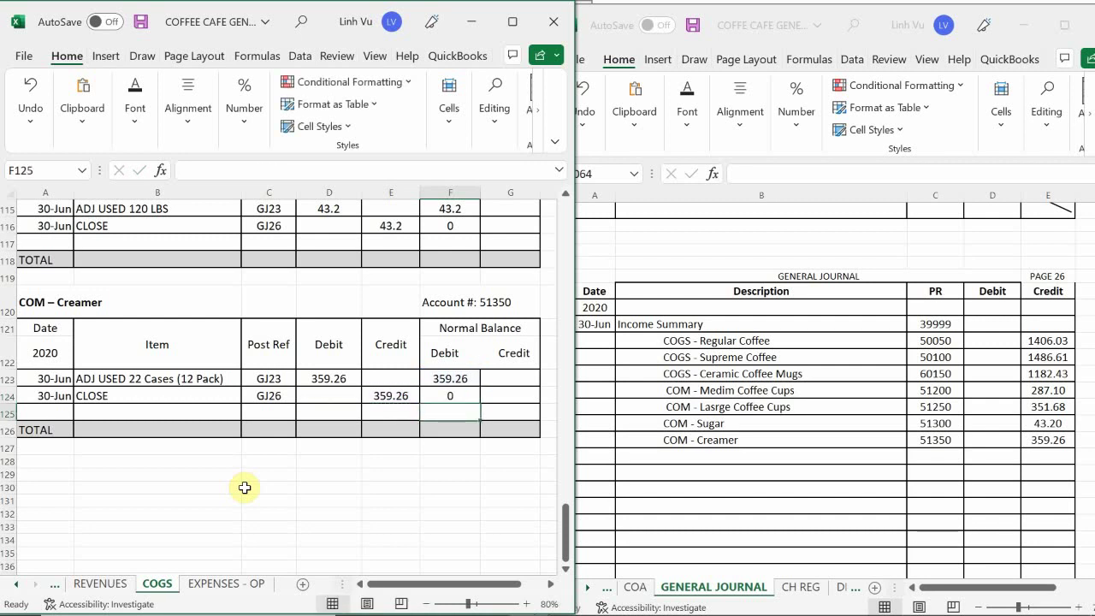
- Check the COGS sheet for further ledgers and review the revenue and page 26 closing entries in the general journal
{"action": "scroll", "coordinate": [245, 487], "scroll_direction": "down", "scroll_amount": 3}
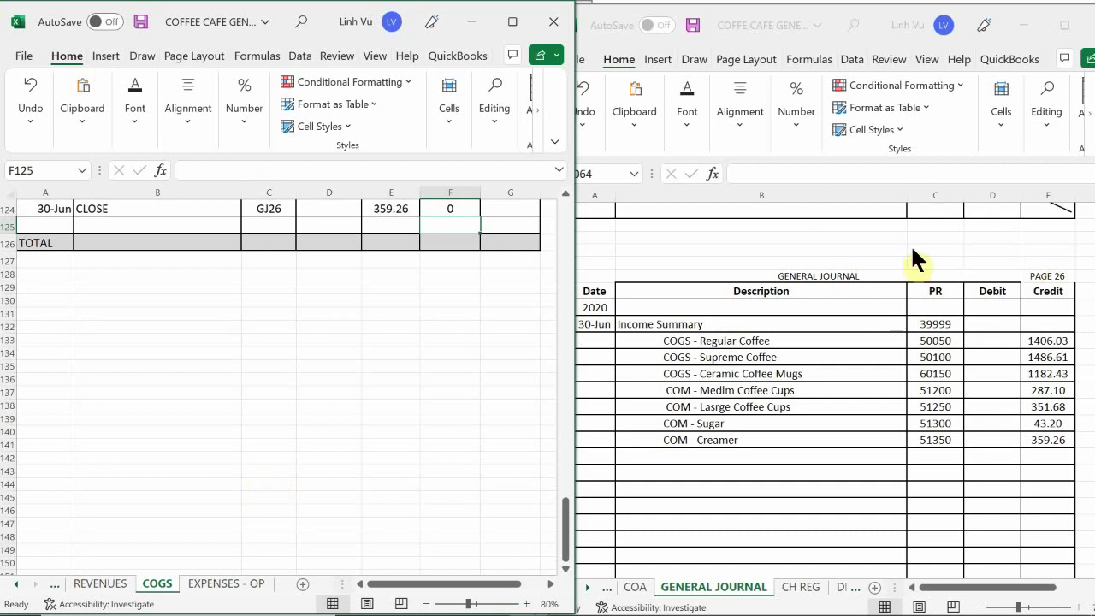
{"action": "scroll", "coordinate": [909, 194], "scroll_direction": "up", "scroll_amount": 4}
{"action": "scroll", "coordinate": [282, 385], "scroll_direction": "down", "scroll_amount": 3}
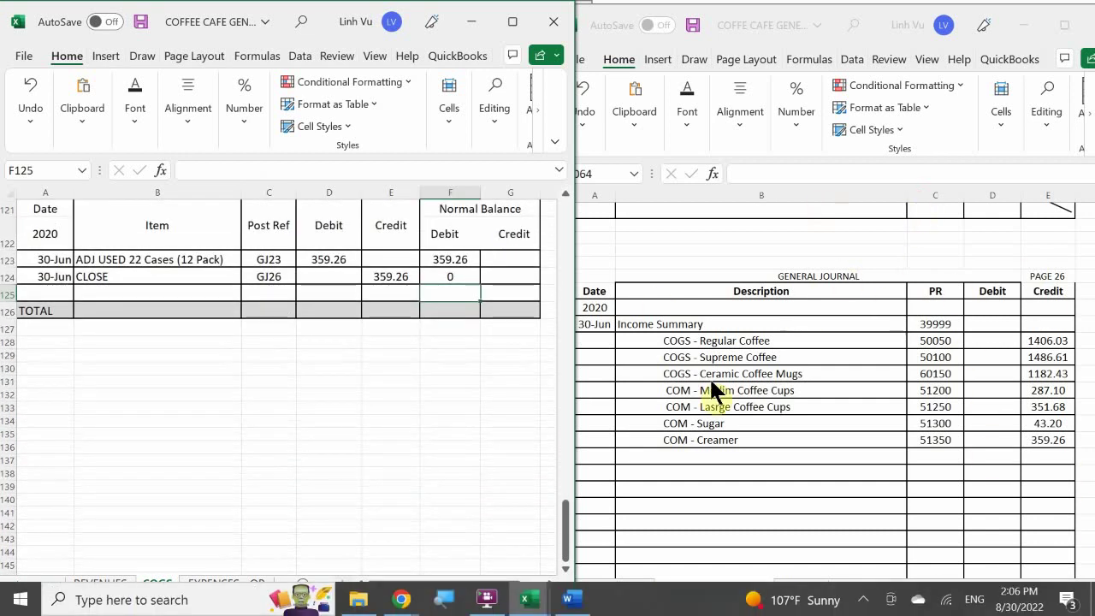
{"action": "left_click", "coordinate": [804, 431]}
{"action": "scroll", "coordinate": [805, 430], "scroll_direction": "up", "scroll_amount": 2}
{"action": "scroll", "coordinate": [804, 430], "scroll_direction": "up", "scroll_amount": 6}
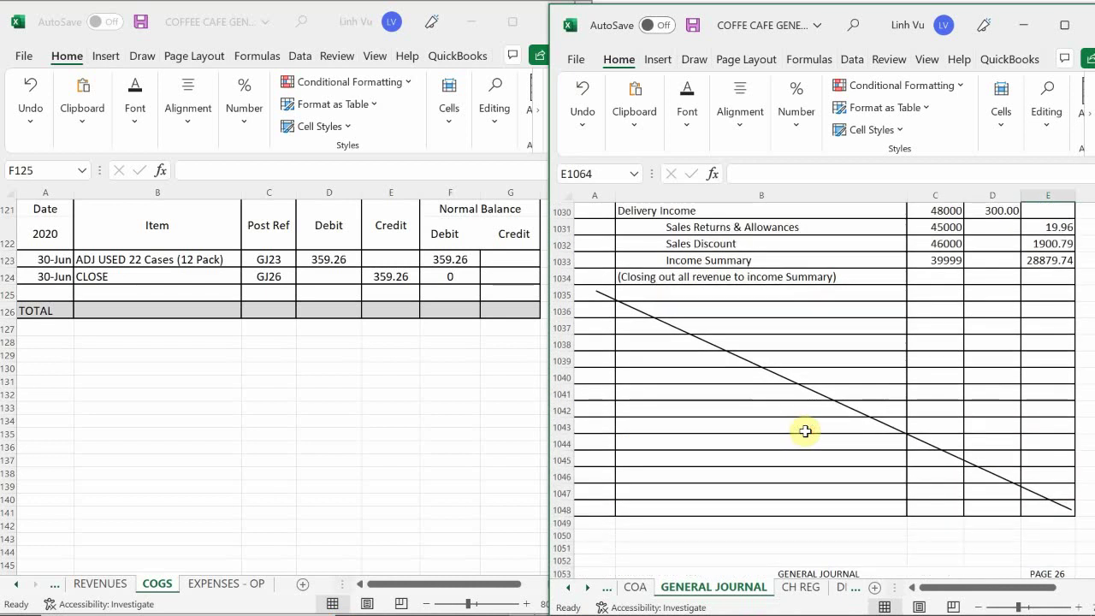
{"action": "scroll", "coordinate": [805, 432], "scroll_direction": "down", "scroll_amount": 5}
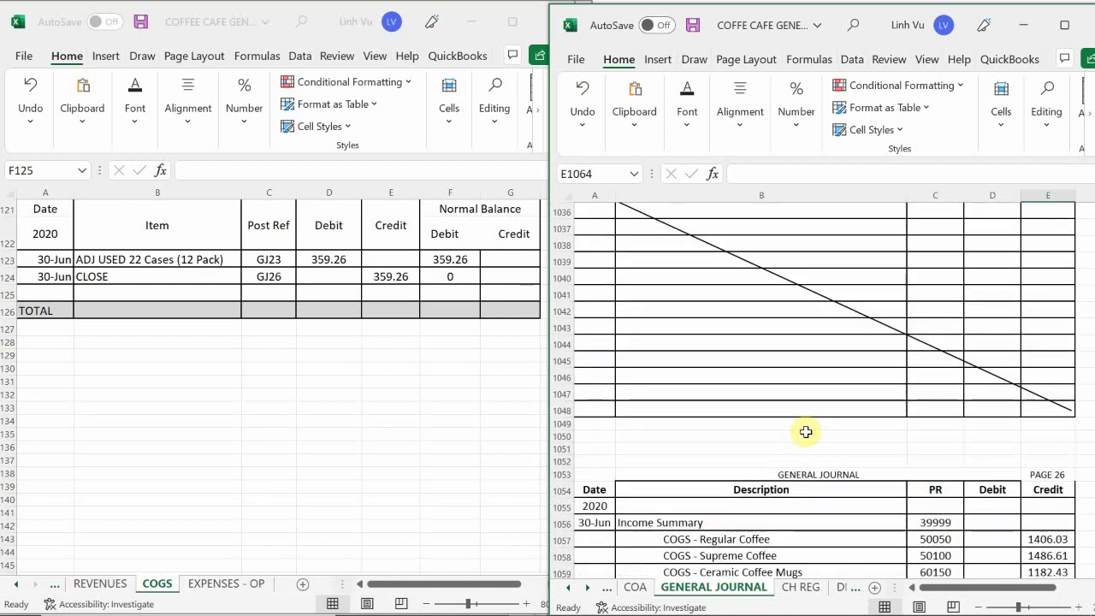
{"action": "scroll", "coordinate": [805, 432], "scroll_direction": "down", "scroll_amount": 4}
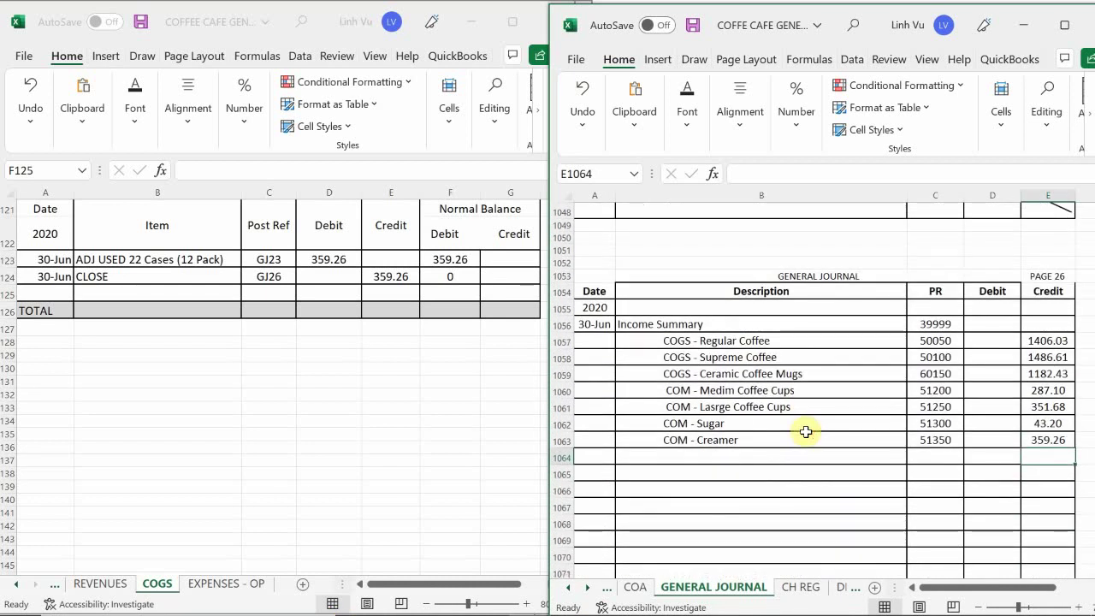
{"action": "scroll", "coordinate": [806, 432], "scroll_direction": "down", "scroll_amount": 1}
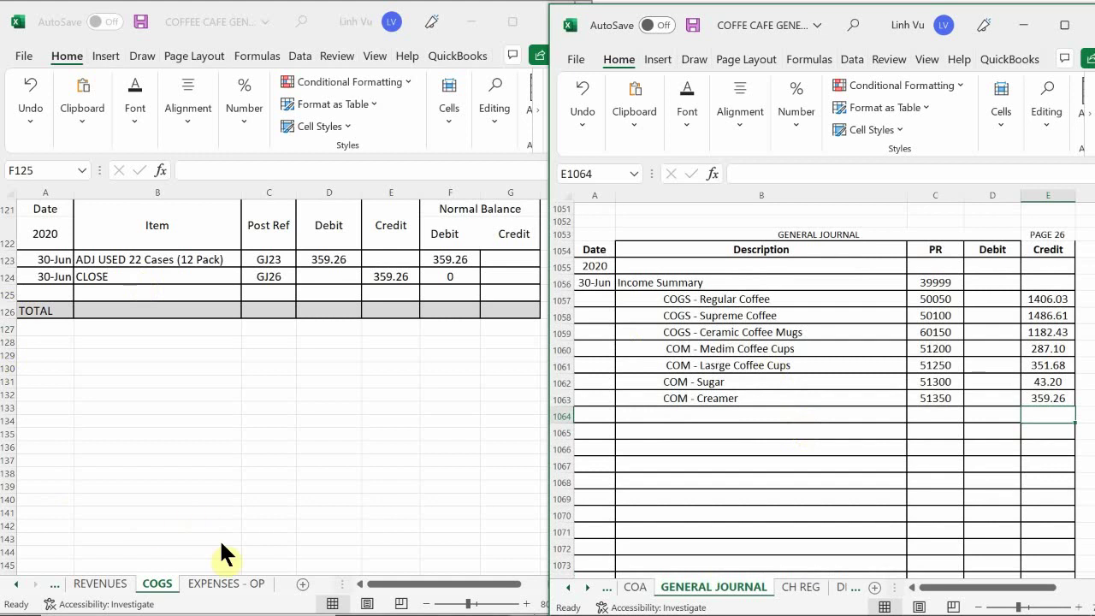
- Open the EXPENSES - OP sheet at the Advertising Expense ledger
{"action": "left_click", "coordinate": [227, 585]}
{"action": "left_click", "coordinate": [227, 585]}
{"action": "left_click", "coordinate": [246, 536]}
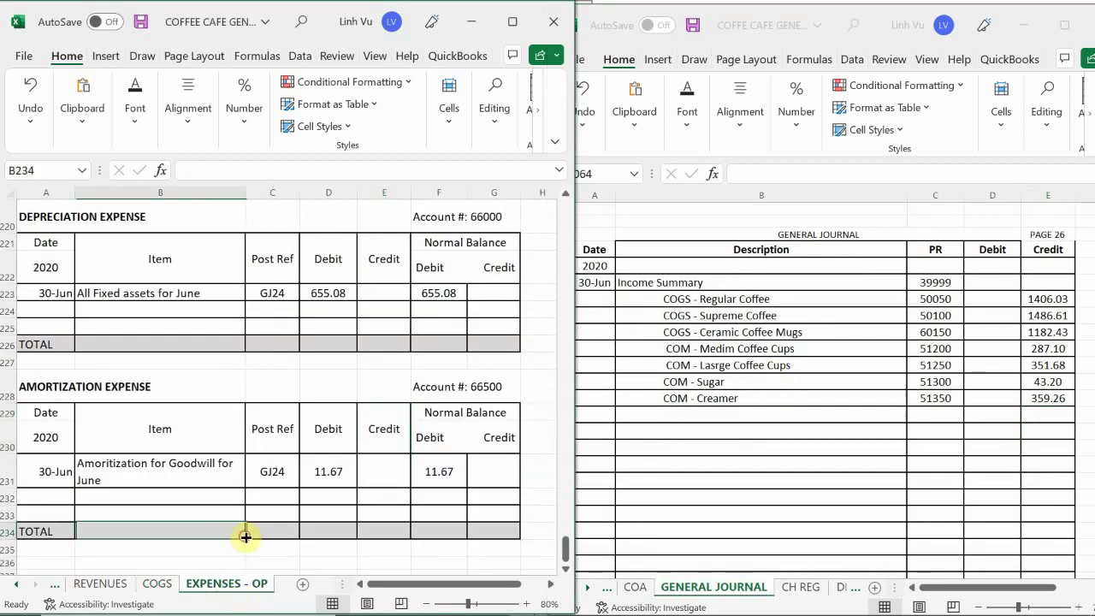
{"action": "scroll", "coordinate": [231, 517], "scroll_direction": "up", "scroll_amount": 20}
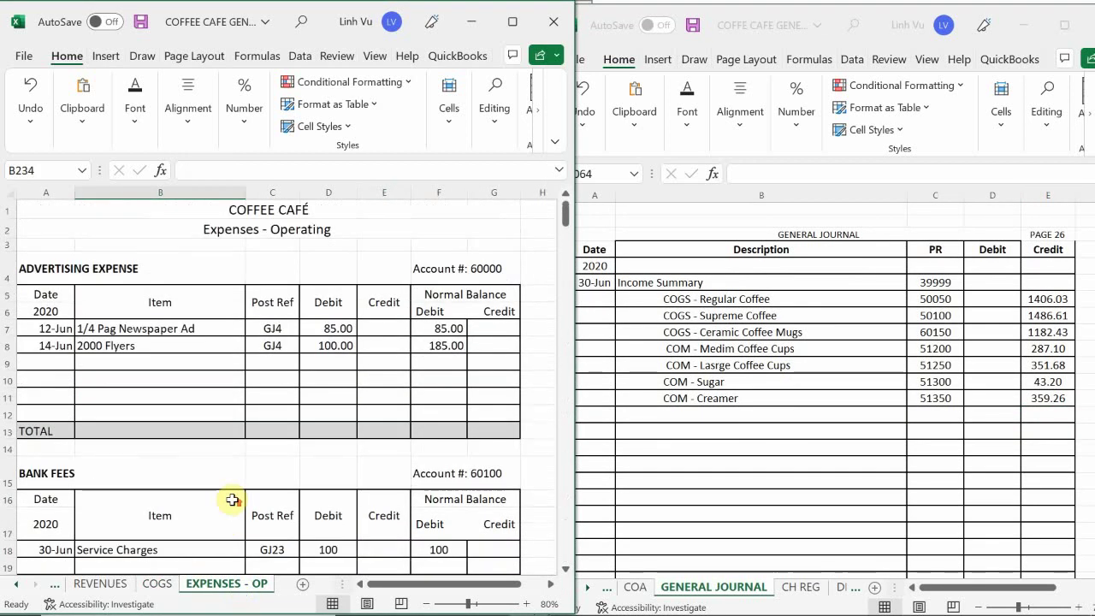
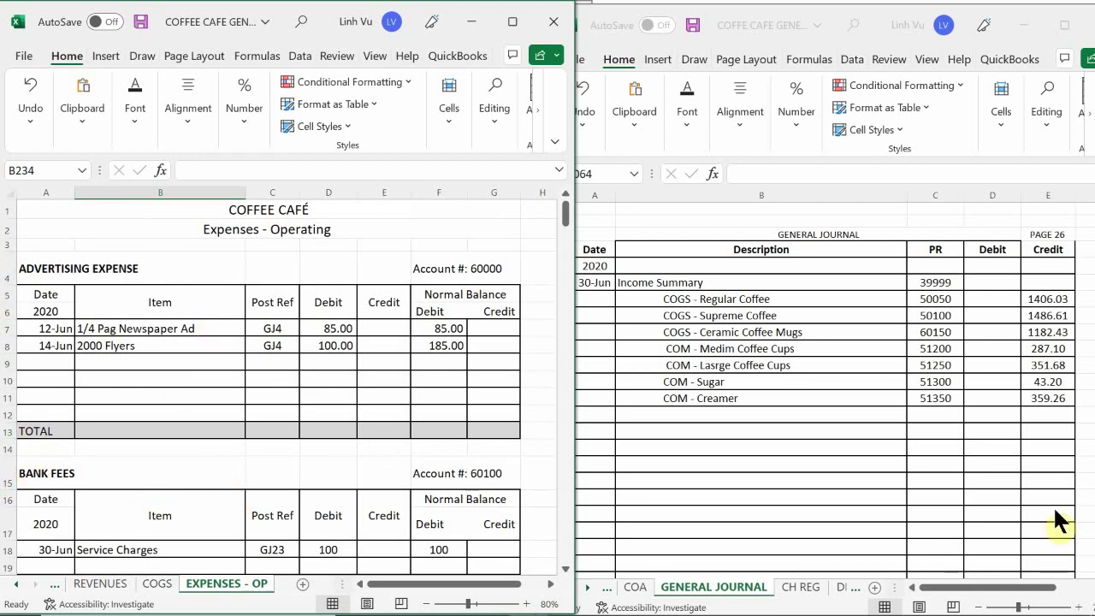
- Add the description Advertising Expense on the line below creamer in the page 26 general journal entry
{"action": "double_click", "coordinate": [664, 416]}
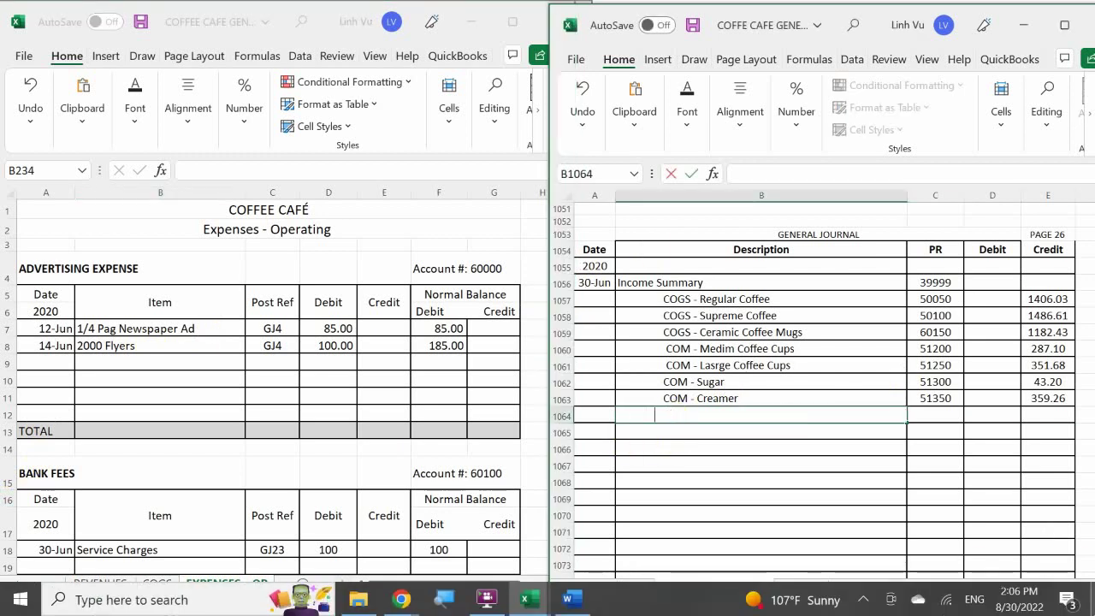
{"action": "type", "text": "A"}
{"action": "type", "text": "dvertso"}
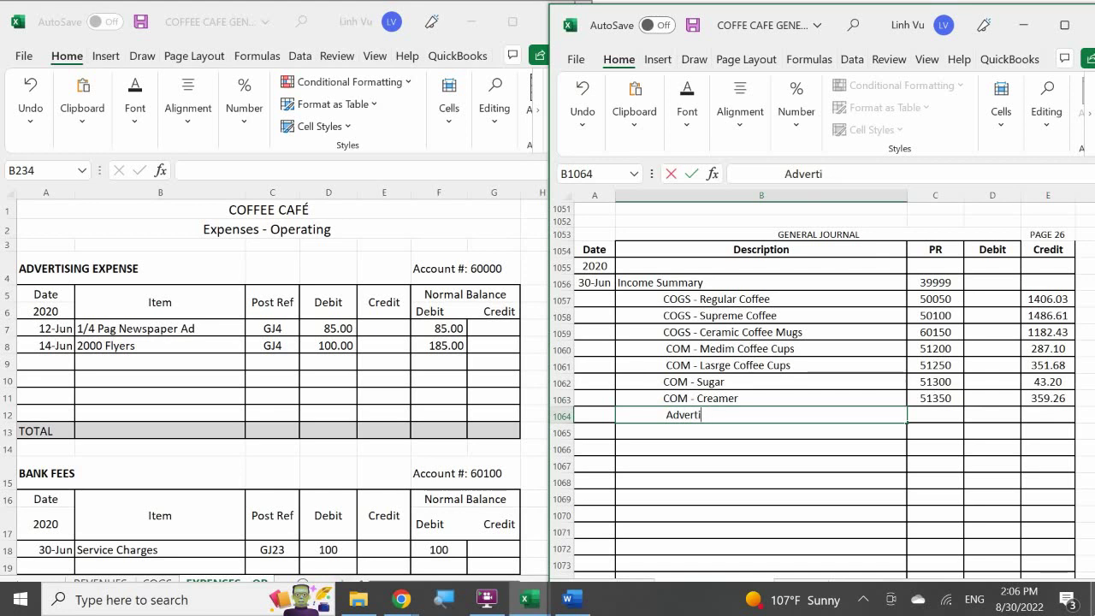
{"action": "type", "text": "ing Expe"}
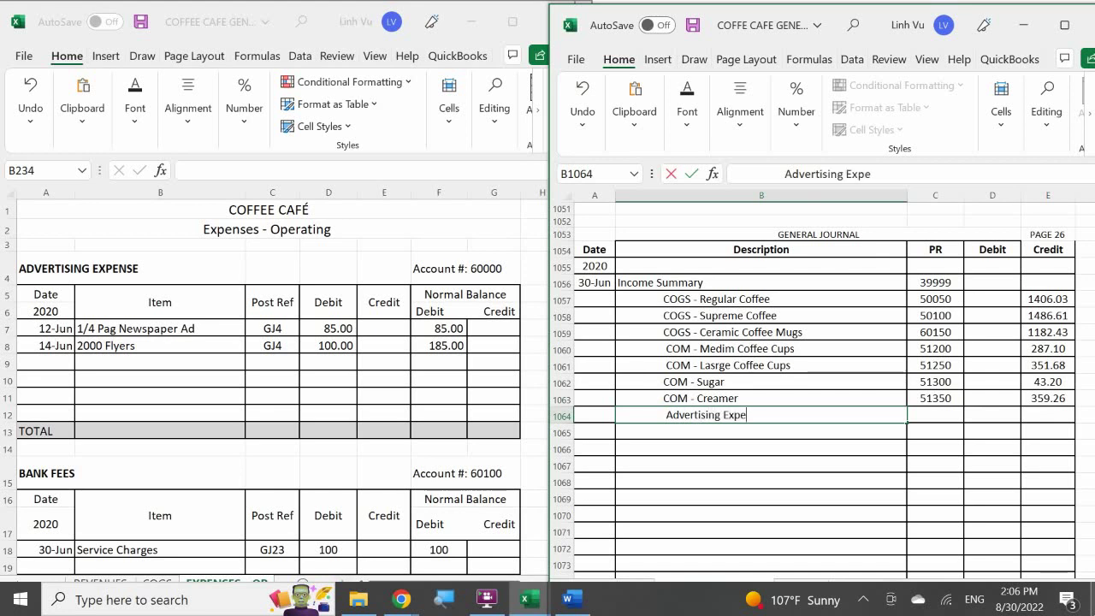
{"action": "type", "text": "nse"}
{"action": "key", "text": "Tab"}
- Enter posting reference 60000 and a credit of 185 on the Advertising Expense line of the general journal
{"action": "type", "text": "60000"}
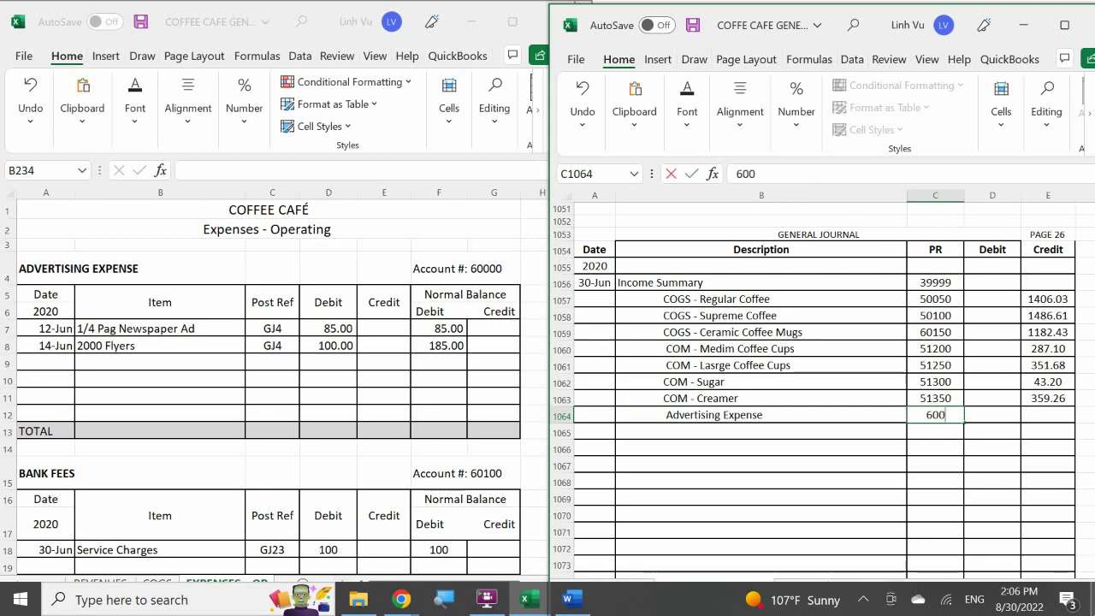
{"action": "key", "text": "Tab"}
{"action": "key", "text": "Tab"}
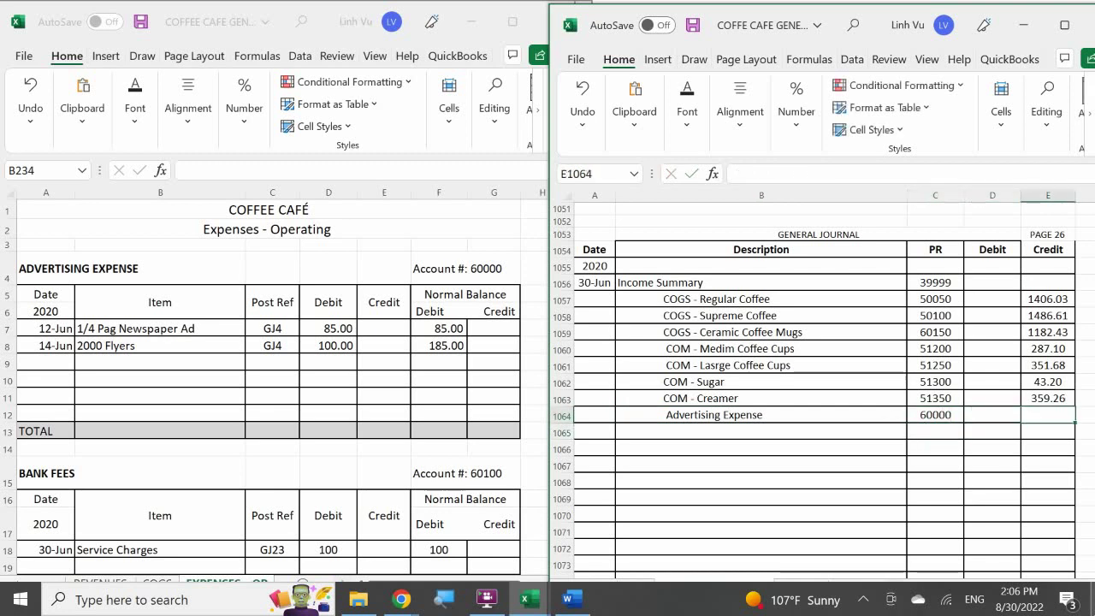
{"action": "type", "text": "185"}
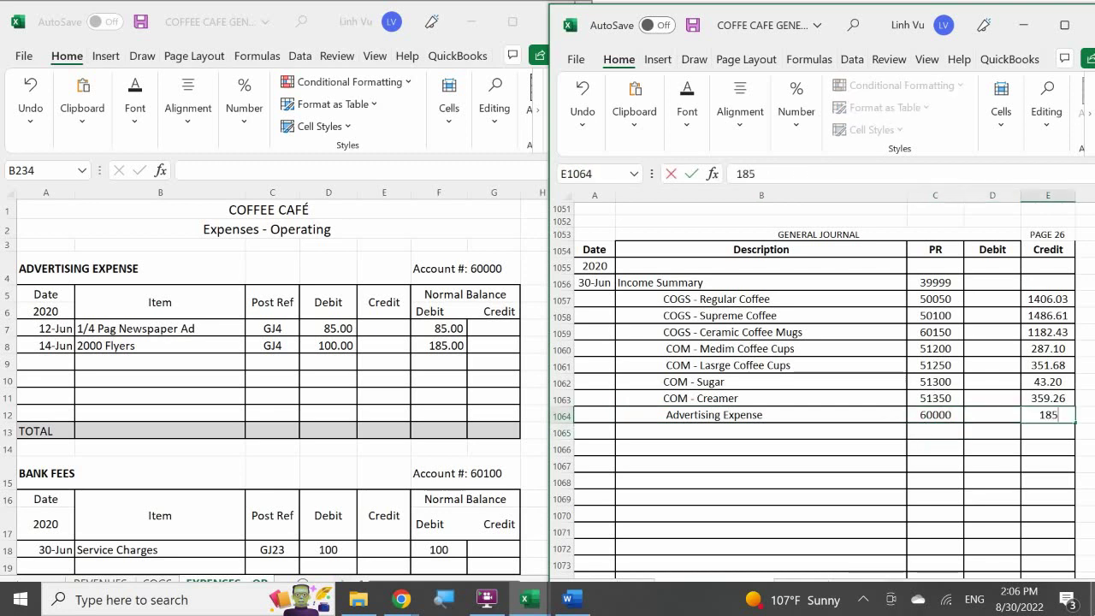
{"action": "key", "text": "Return"}
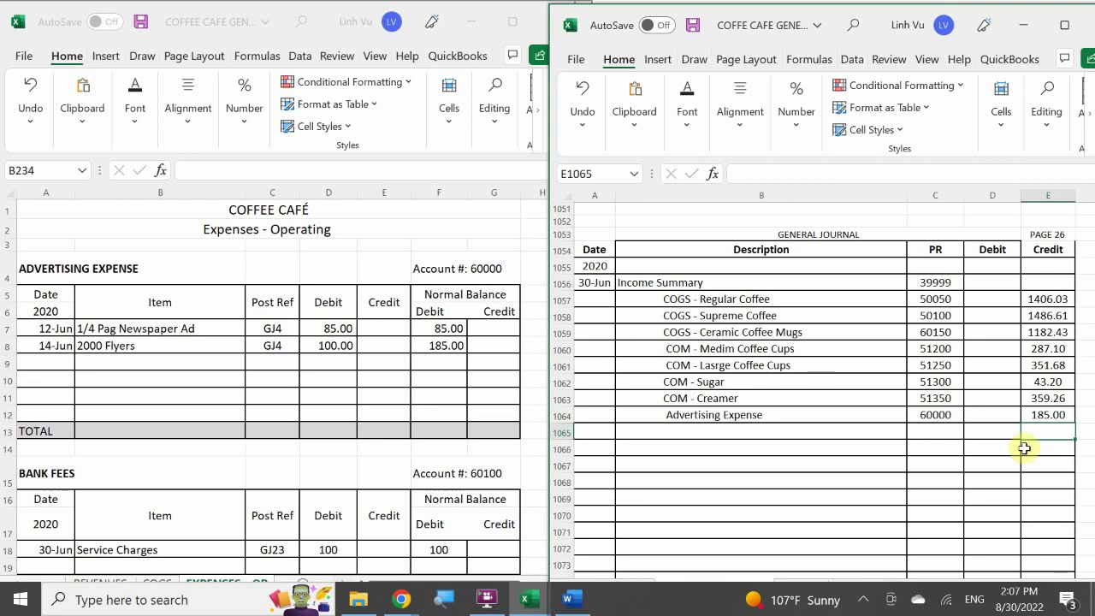
- Post the closing line in the Advertising Expense ledger: date 6/30, item CLOSE, post ref GJ26 and credit 185
{"action": "left_click", "coordinate": [47, 359]}
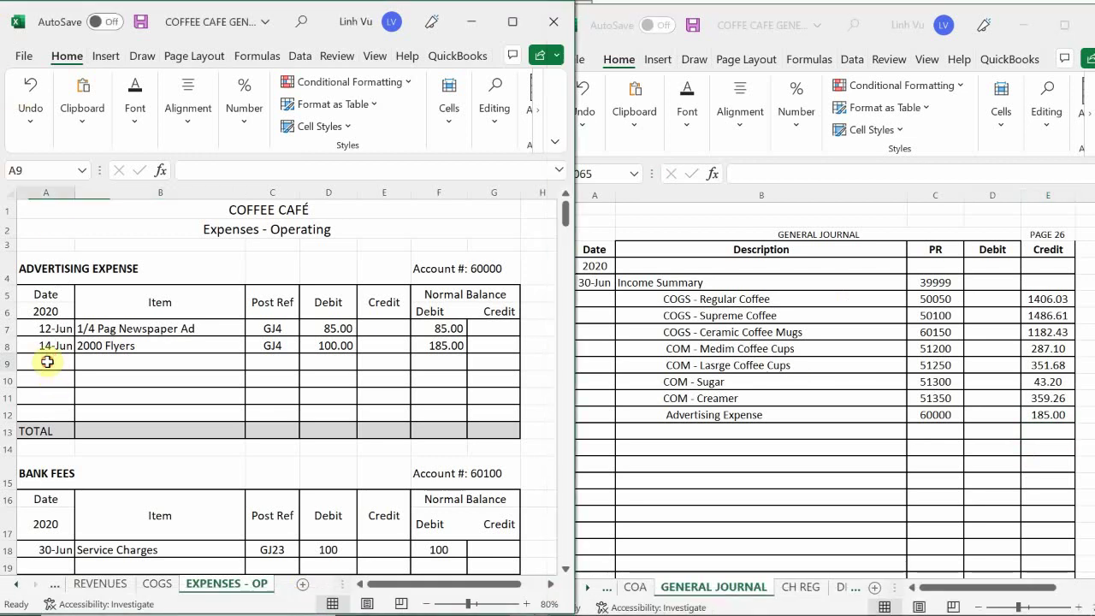
{"action": "type", "text": "6/30"}
{"action": "key", "text": "Tab"}
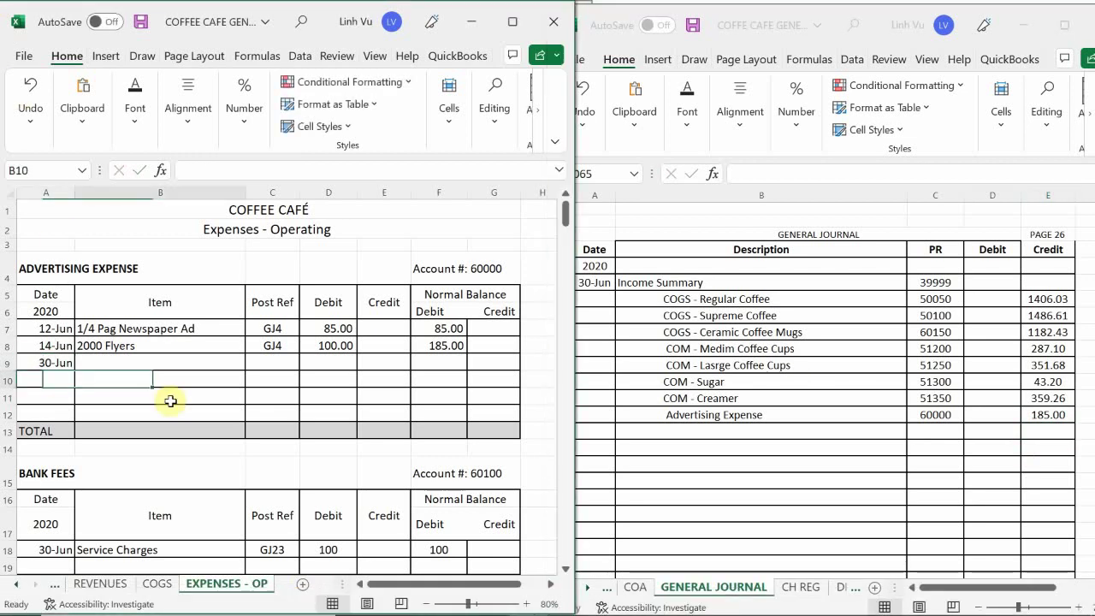
{"action": "type", "text": "CLOSE"}
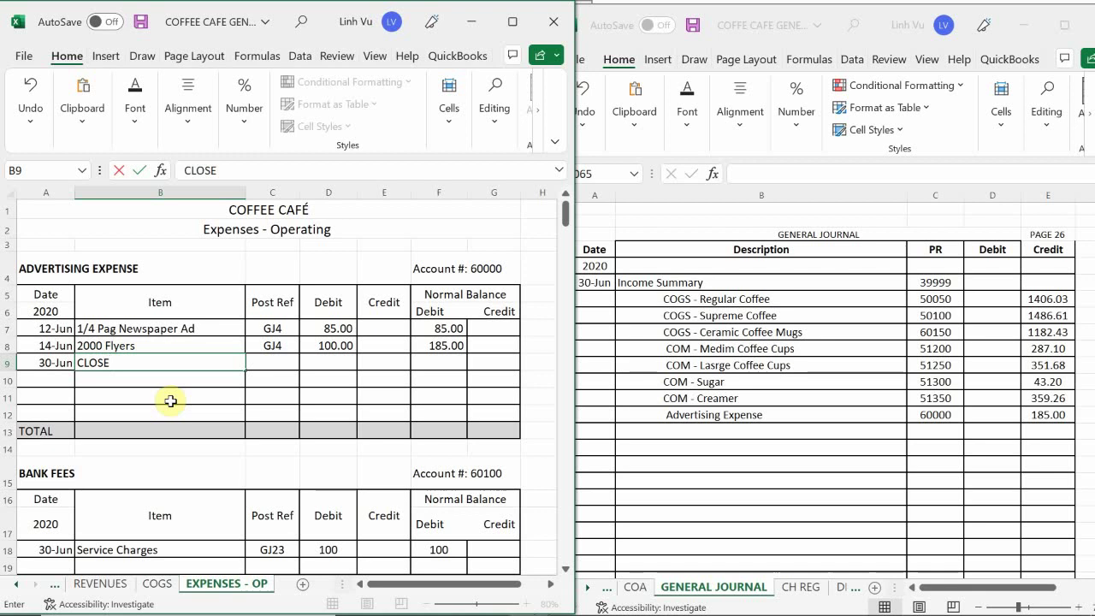
{"action": "key", "text": "Tab"}
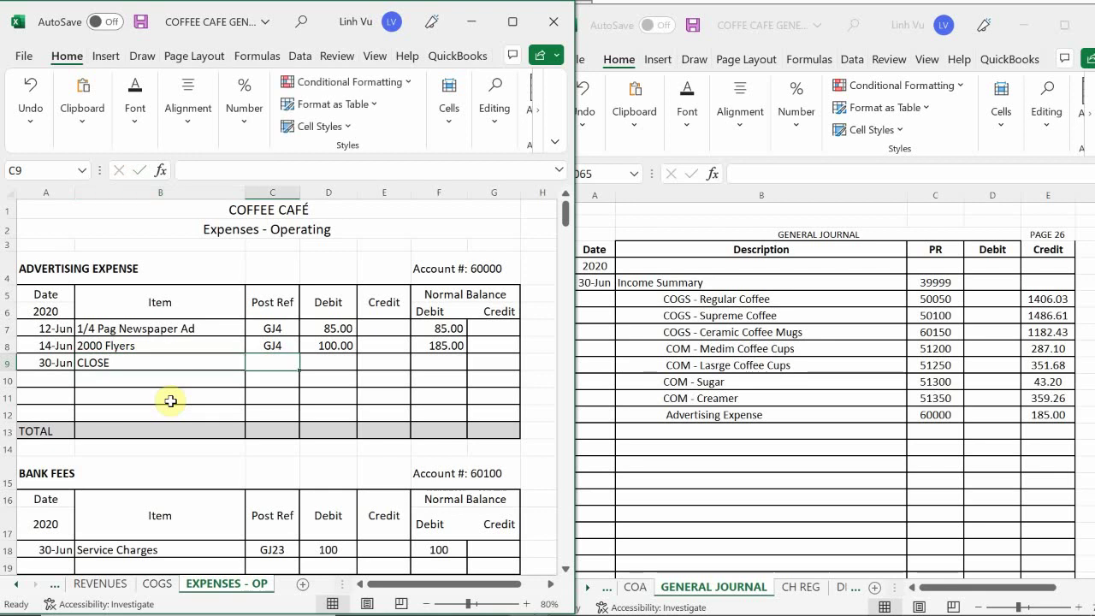
{"action": "type", "text": "GJ4"}
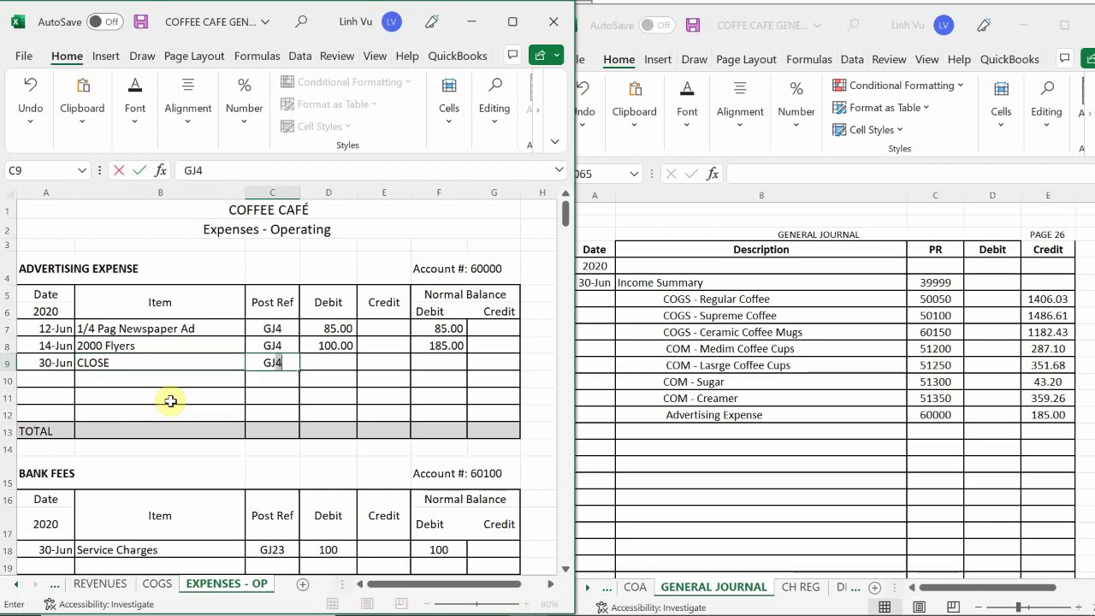
{"action": "key", "text": "BackSpace"}
{"action": "type", "text": "26"}
{"action": "key", "text": "Tab"}
{"action": "key", "text": "Tab"}
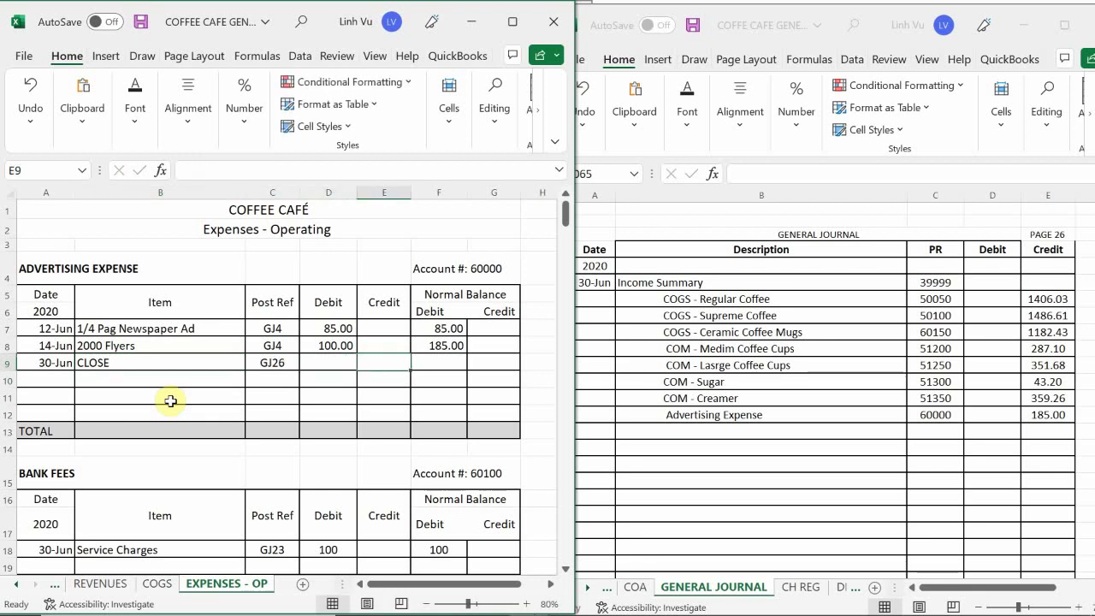
{"action": "type", "text": "185"}
{"action": "key", "text": "Return"}
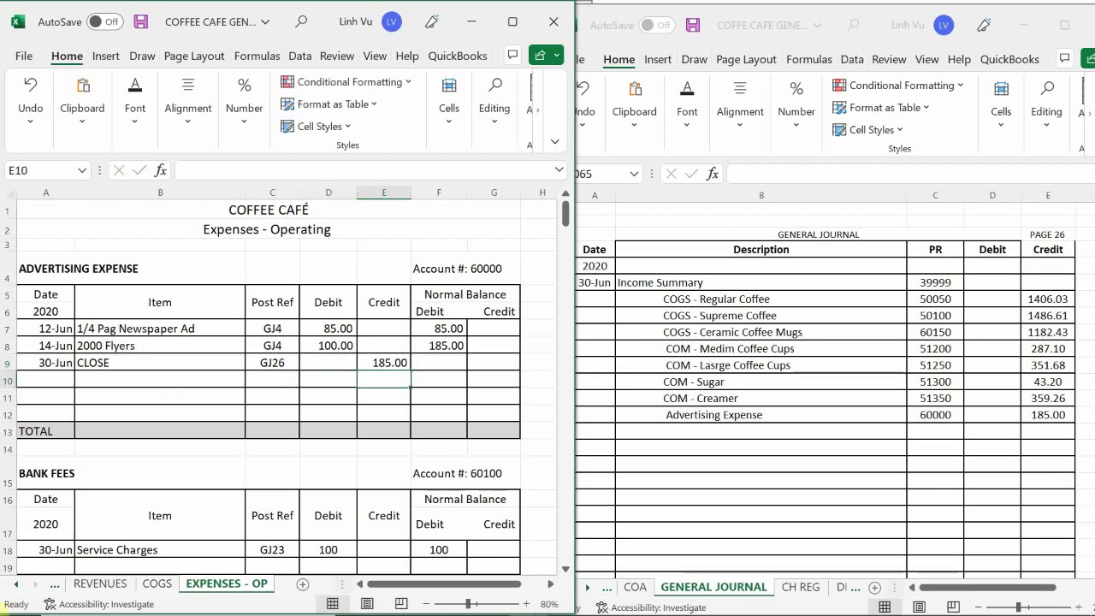
- Extend the Advertising Expense ledger's running debit balance formula to the CLOSE row
{"action": "left_click", "coordinate": [431, 346]}
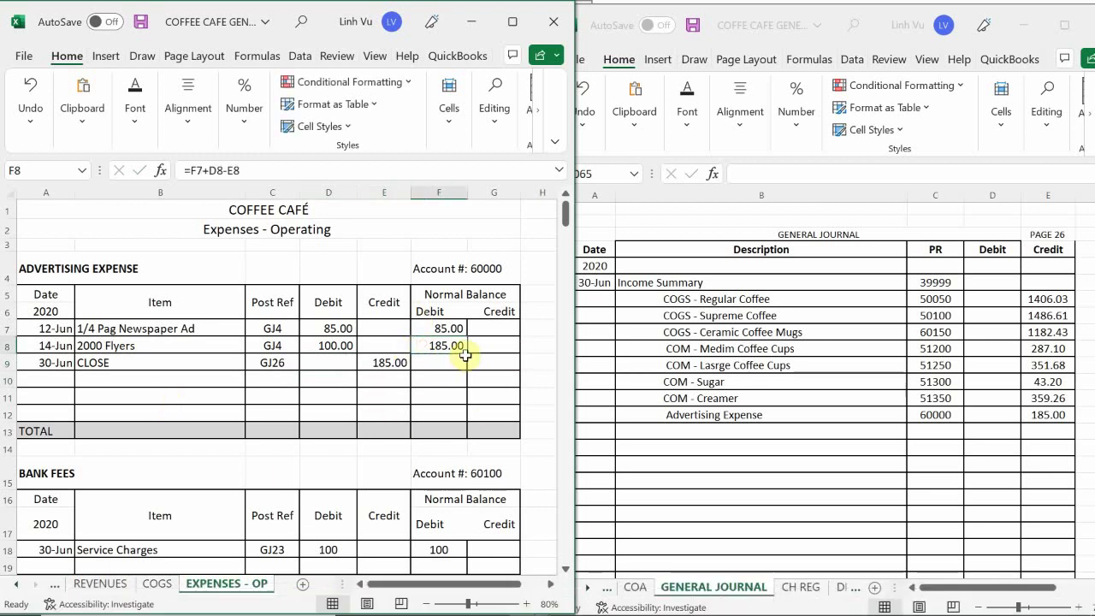
{"action": "left_click_drag", "start_coordinate": [467, 363], "coordinate": [467, 376]}
{"action": "left_click", "coordinate": [440, 392]}
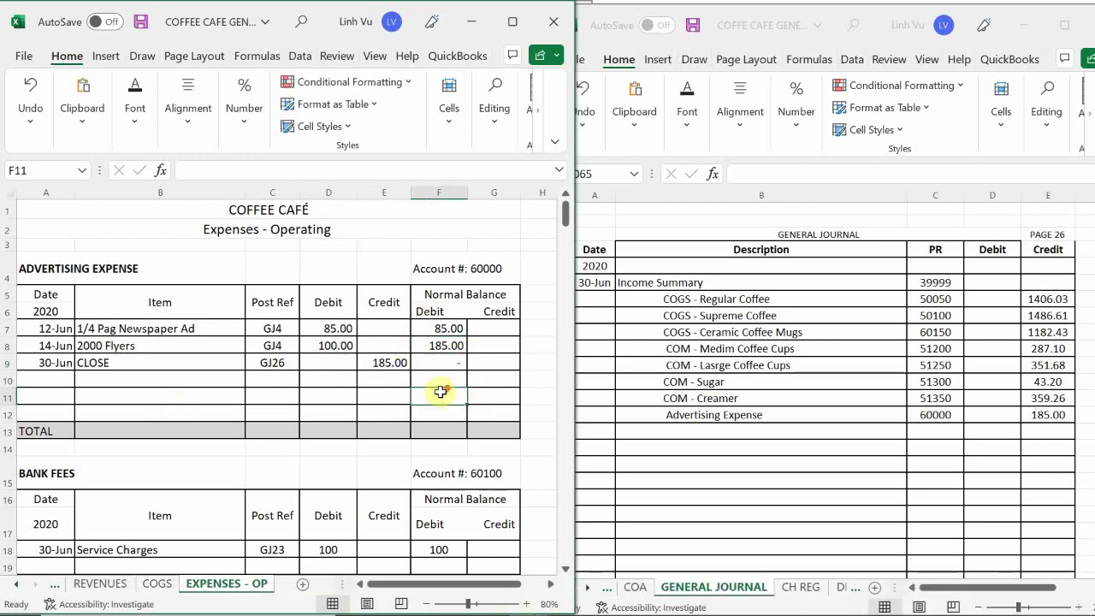
- Add a Bank Fees line below Advertising Expense in the page 26 journal entry with posting reference 60100 and credit 100
{"action": "scroll", "coordinate": [440, 391], "scroll_direction": "down", "scroll_amount": 2}
{"action": "scroll", "coordinate": [439, 391], "scroll_direction": "down", "scroll_amount": 2}
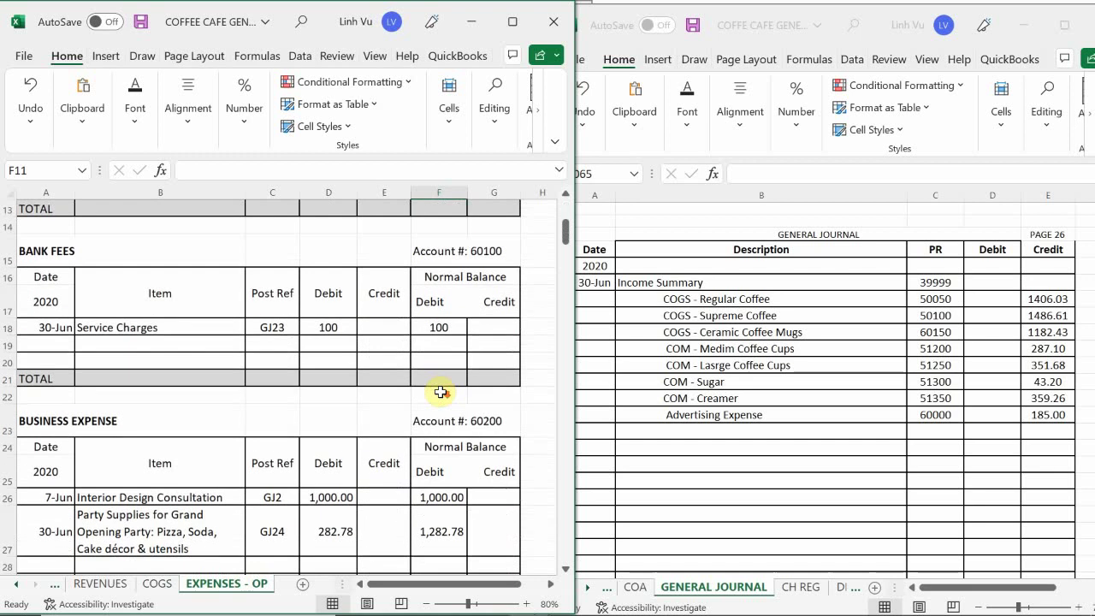
{"action": "left_click", "coordinate": [649, 414]}
{"action": "double_click", "coordinate": [667, 434]}
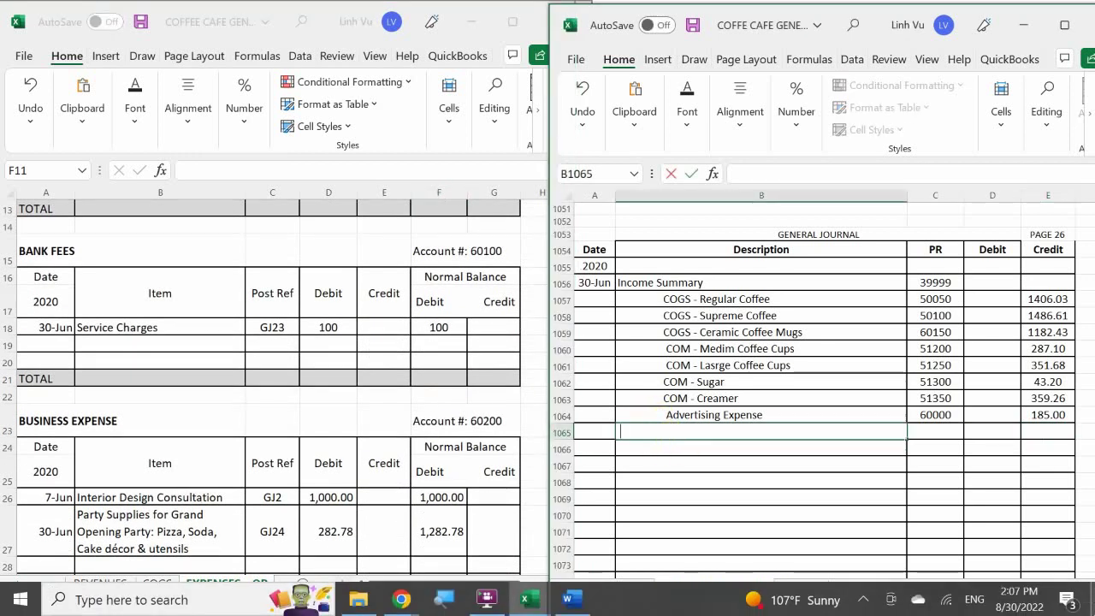
{"action": "type", "text": "Bank Fees"}
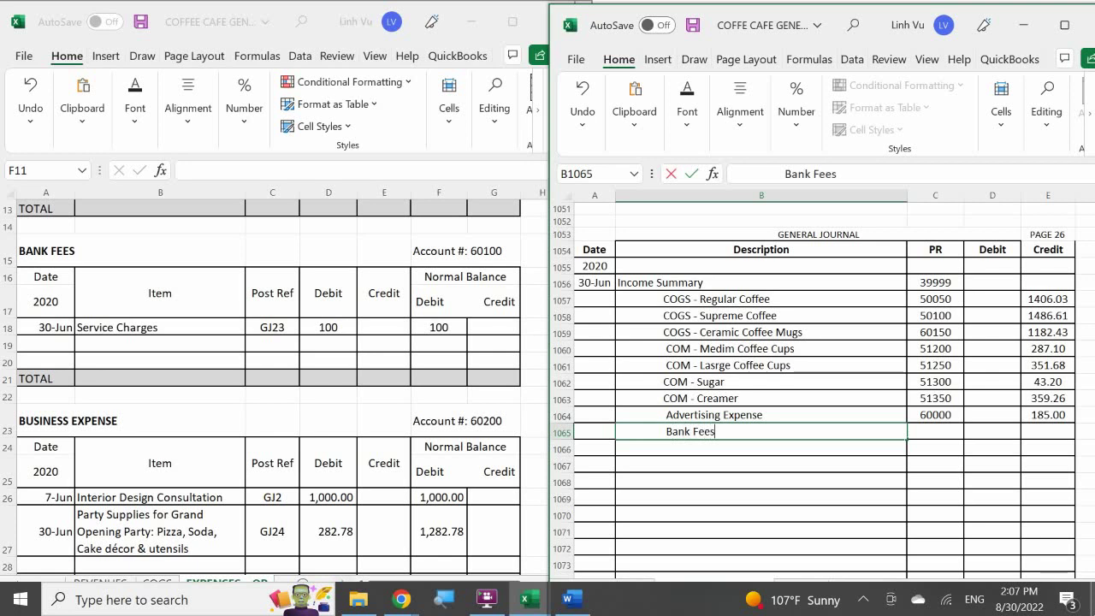
{"action": "key", "text": "Tab"}
{"action": "type", "text": "60100"}
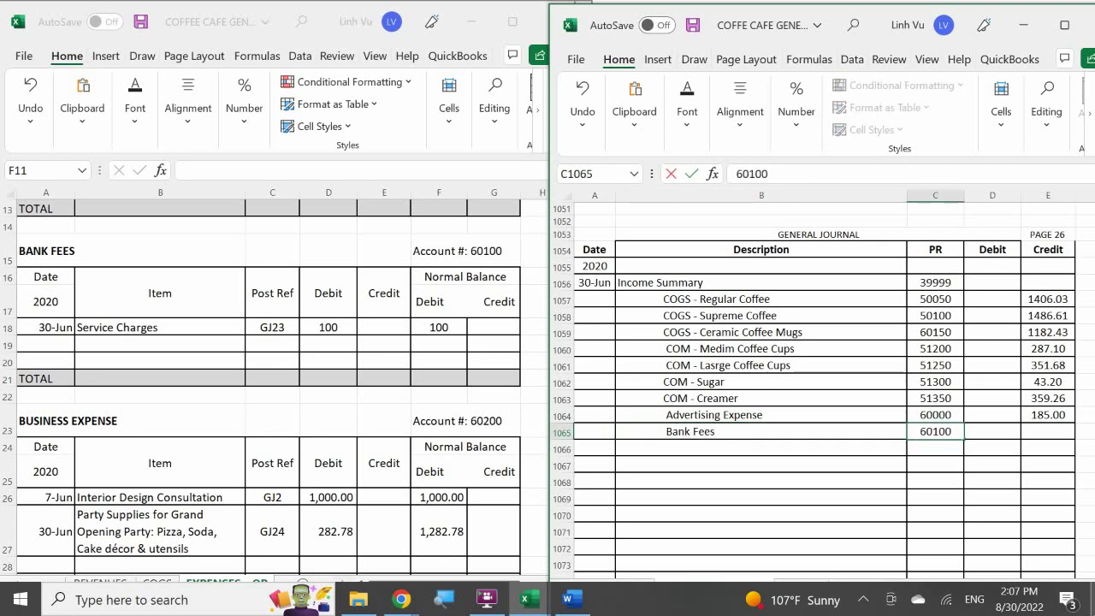
{"action": "key", "text": "Tab"}
{"action": "key", "text": "Tab"}
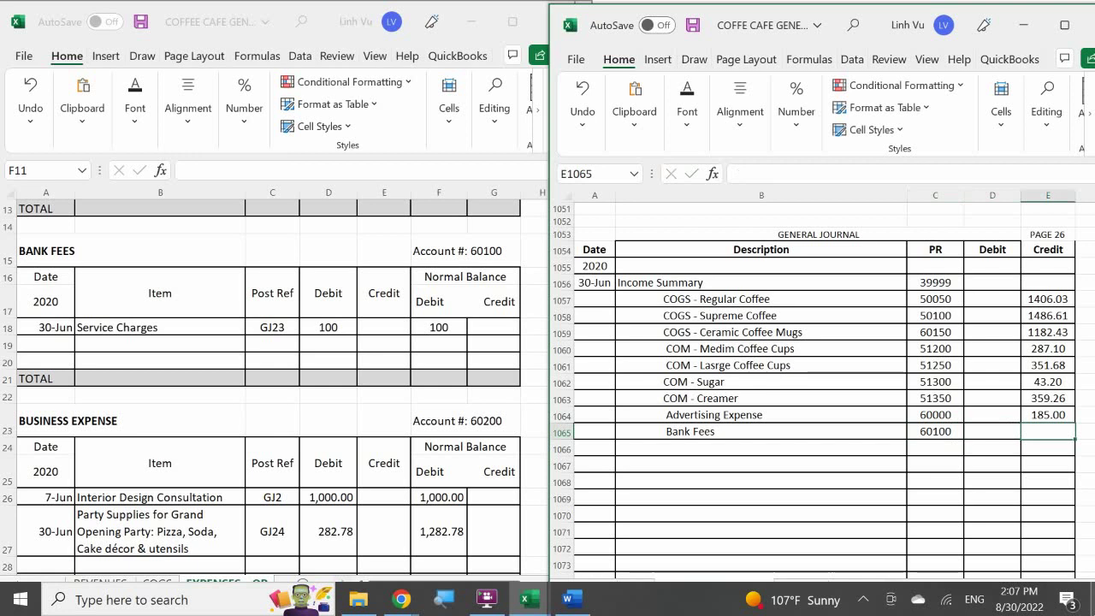
{"action": "type", "text": "100"}
{"action": "key", "text": "Return"}
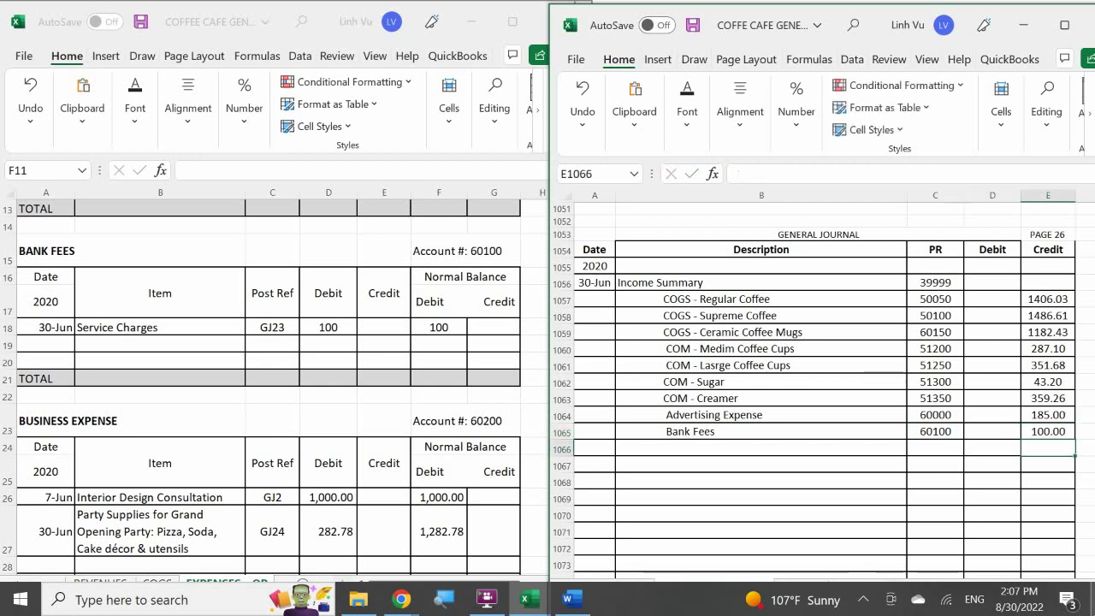
- Post the closing line in the Bank Fees ledger: date 6/30, item CLOSE, post ref GJ26 and credit 100
{"action": "left_click", "coordinate": [40, 343]}
{"action": "type", "text": "6/30"}
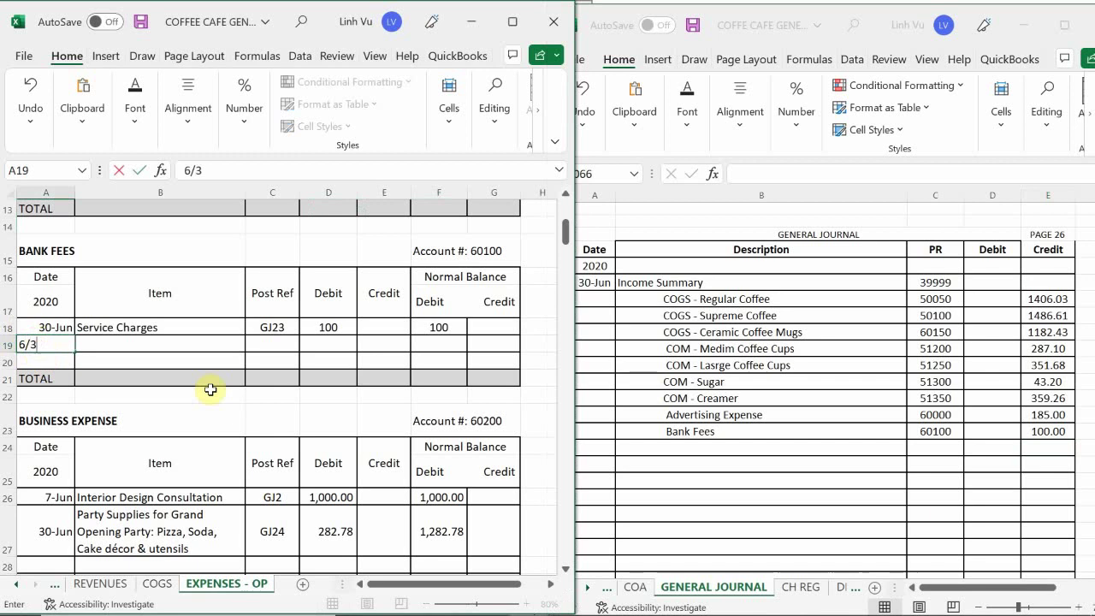
{"action": "key", "text": "Return"}
{"action": "key", "text": "Right"}
{"action": "key", "text": "Up"}
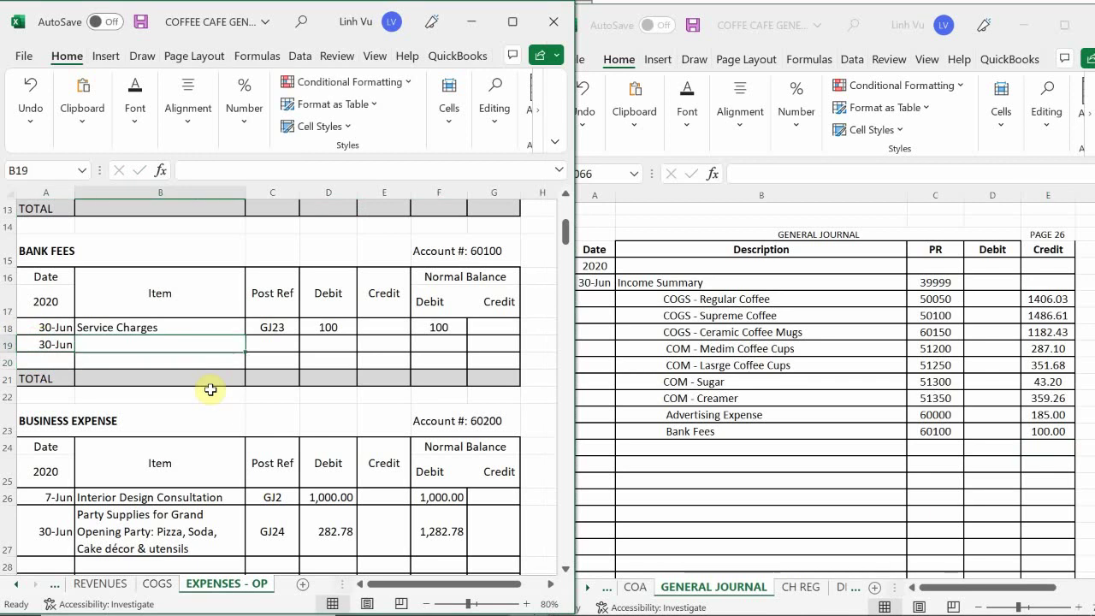
{"action": "type", "text": "CLOSE"}
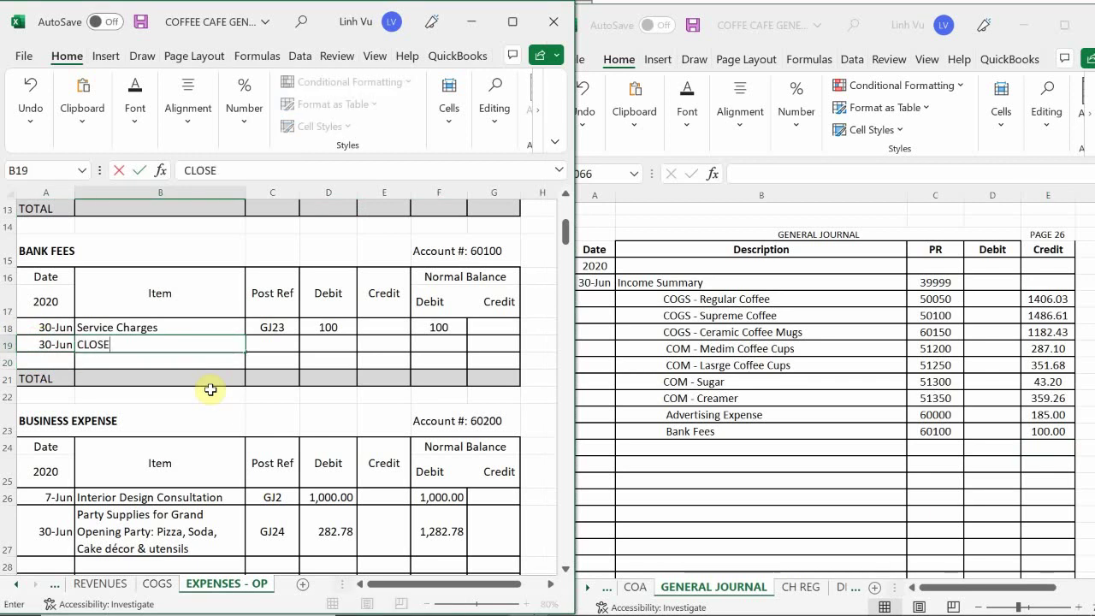
{"action": "key", "text": "Tab"}
{"action": "type", "text": "G"}
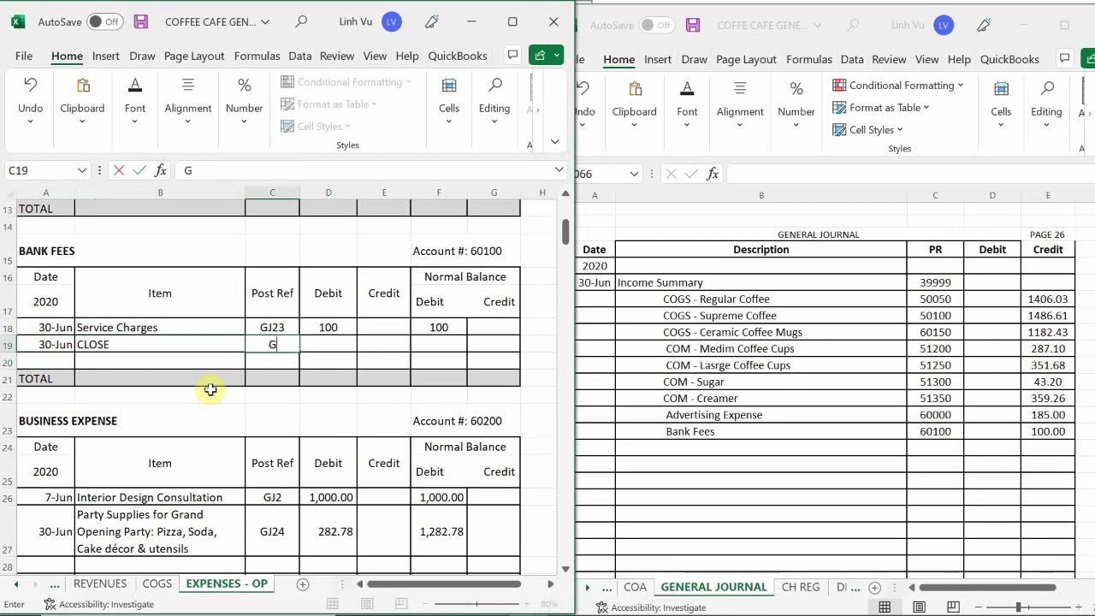
{"action": "type", "text": "KJ26"}
{"action": "key", "text": "Tab"}
{"action": "key", "text": "Tab"}
{"action": "type", "text": "100"}
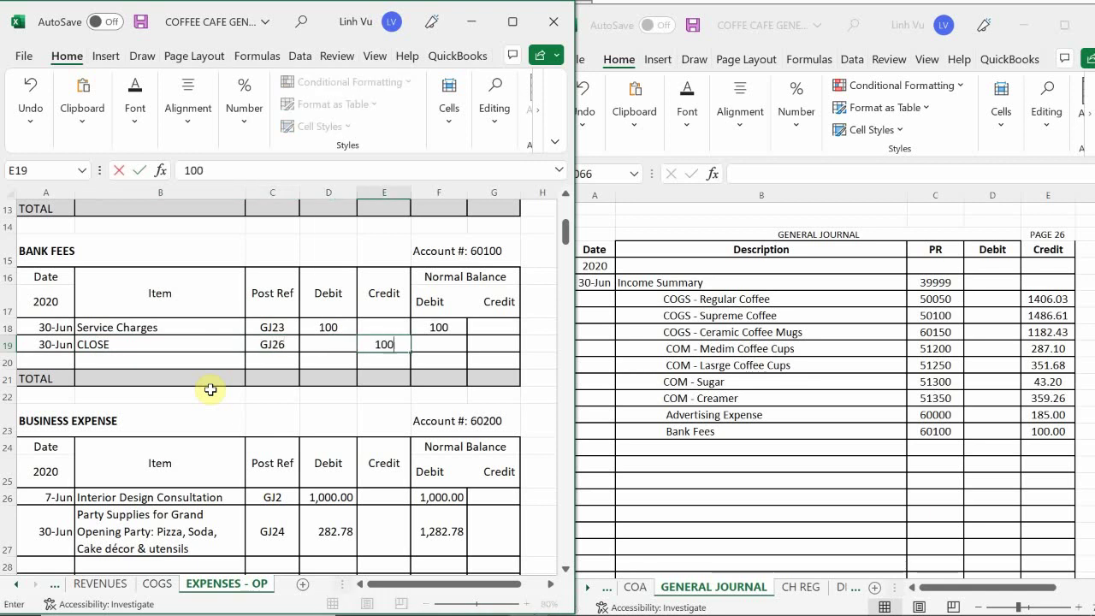
- Calculate the debit balance on the Bank Fees CLOSE row with the formula =F18+D19-E19
{"action": "key", "text": "Tab"}
{"action": "key", "text": "Up"}
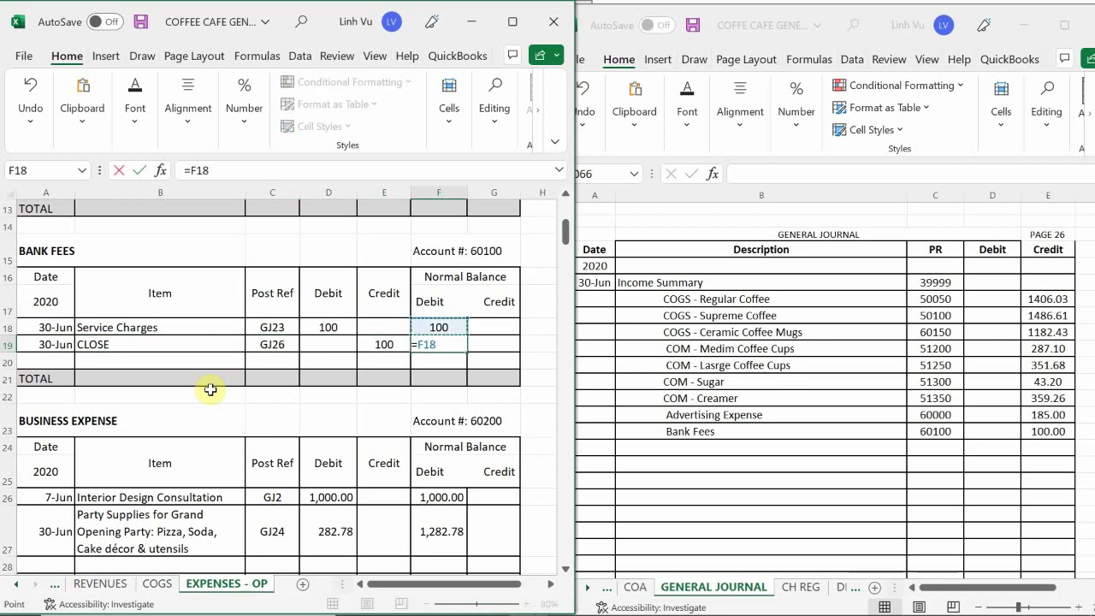
{"action": "type", "text": "+"}
{"action": "key", "text": "Left"}
{"action": "key", "text": "Left"}
{"action": "type", "text": "-"}
{"action": "key", "text": "Left"}
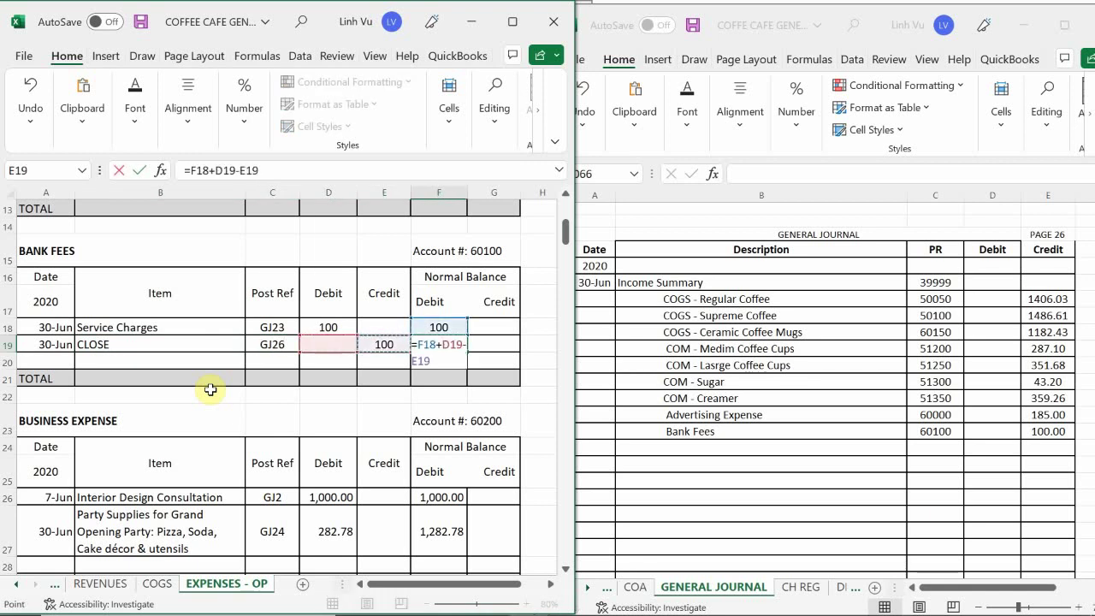
{"action": "key", "text": "Return"}
- Add a Business Expense line below Bank Fees in the page 26 journal entry with posting reference 60200 and credit 1282.78
{"action": "scroll", "coordinate": [220, 411], "scroll_direction": "down", "scroll_amount": 3}
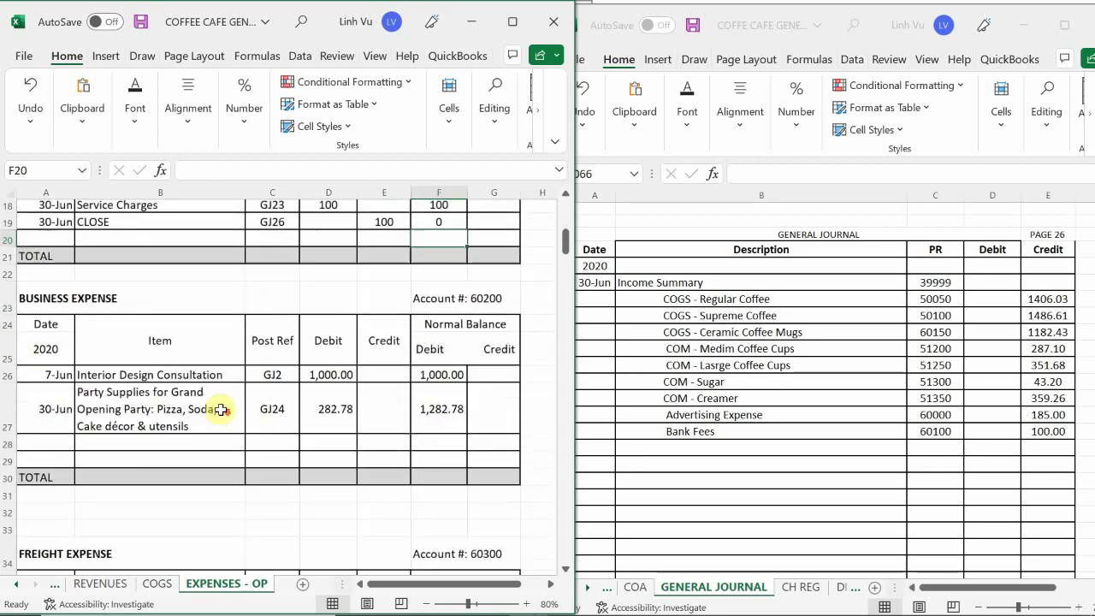
{"action": "double_click", "coordinate": [679, 448]}
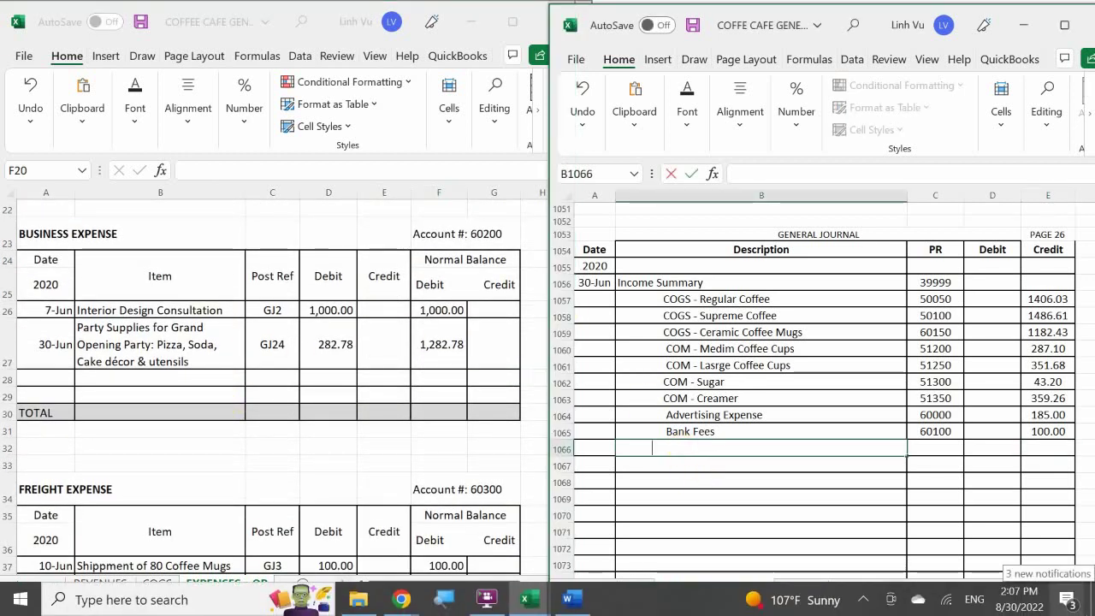
{"action": "type", "text": "B"}
{"action": "key", "text": "BackSpace"}
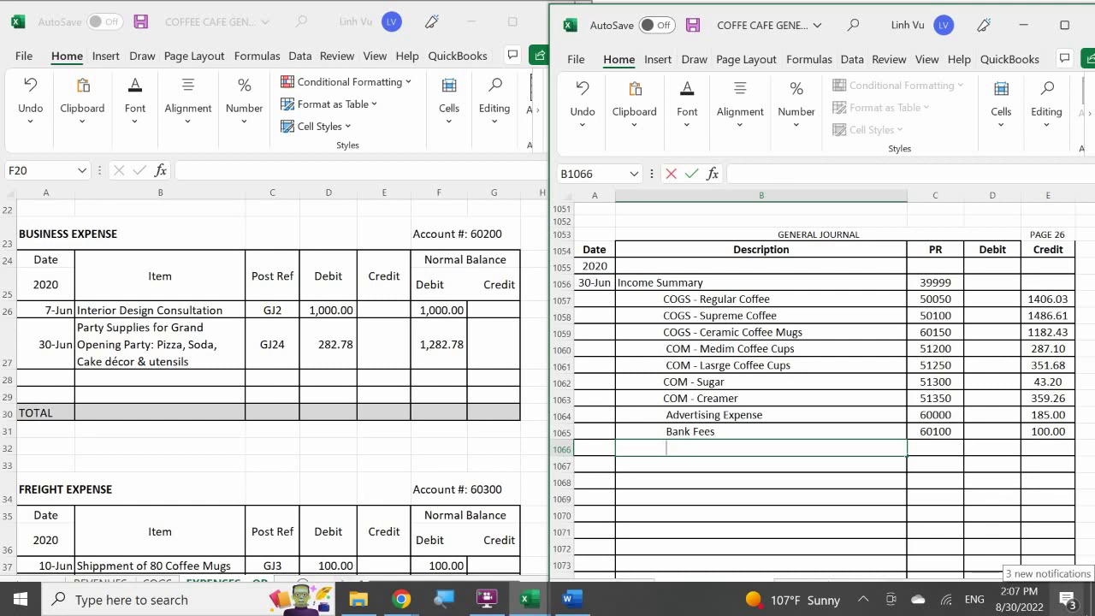
{"action": "type", "text": "Business Expense"}
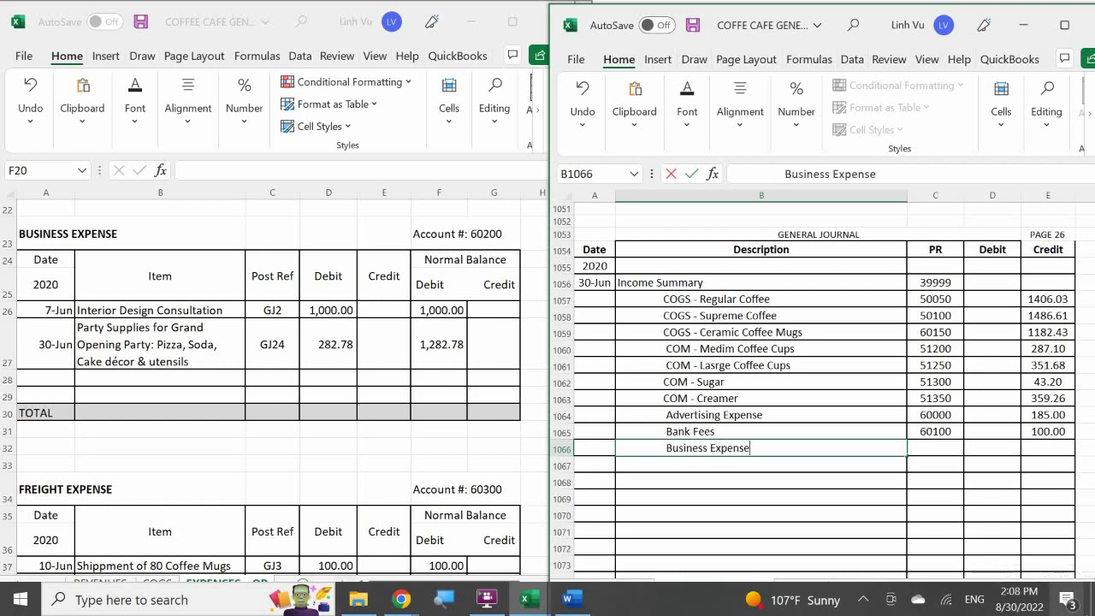
{"action": "left_click", "coordinate": [935, 448]}
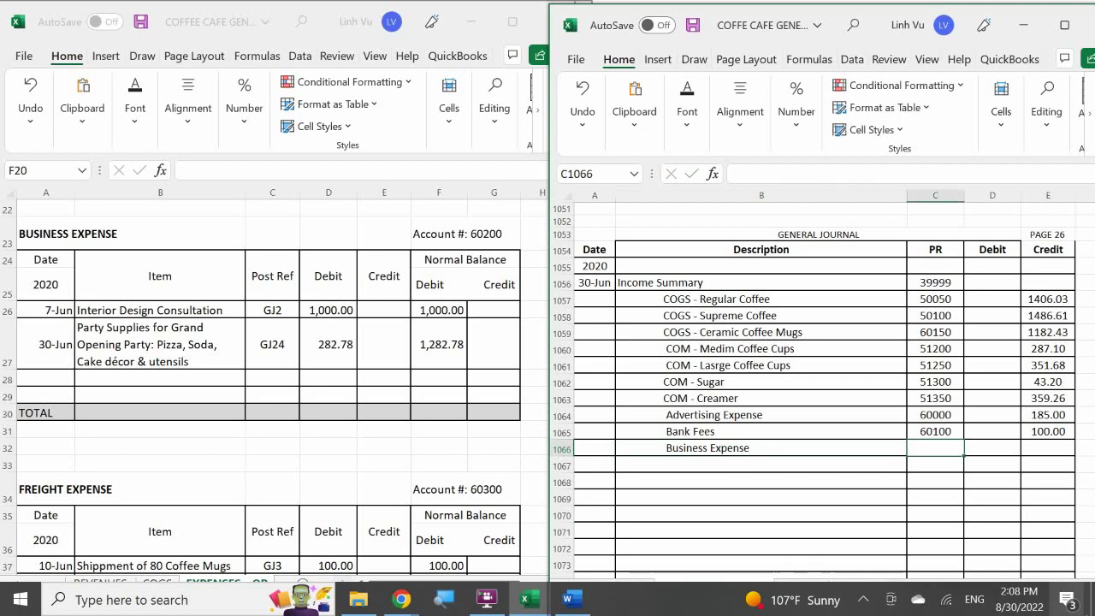
{"action": "type", "text": "60200"}
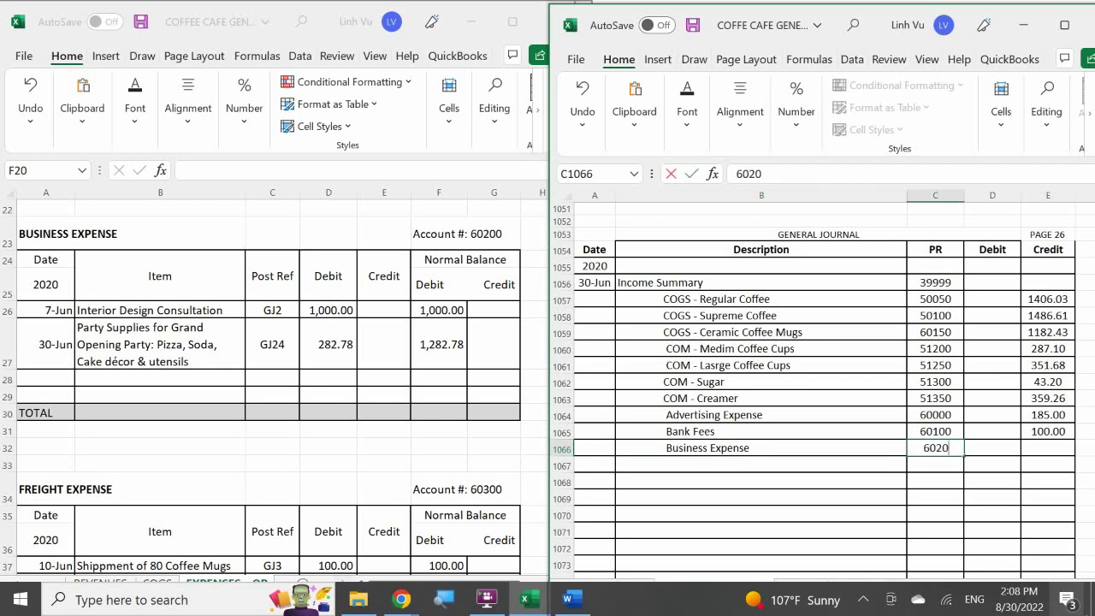
{"action": "key", "text": "Tab"}
{"action": "key", "text": "Tab"}
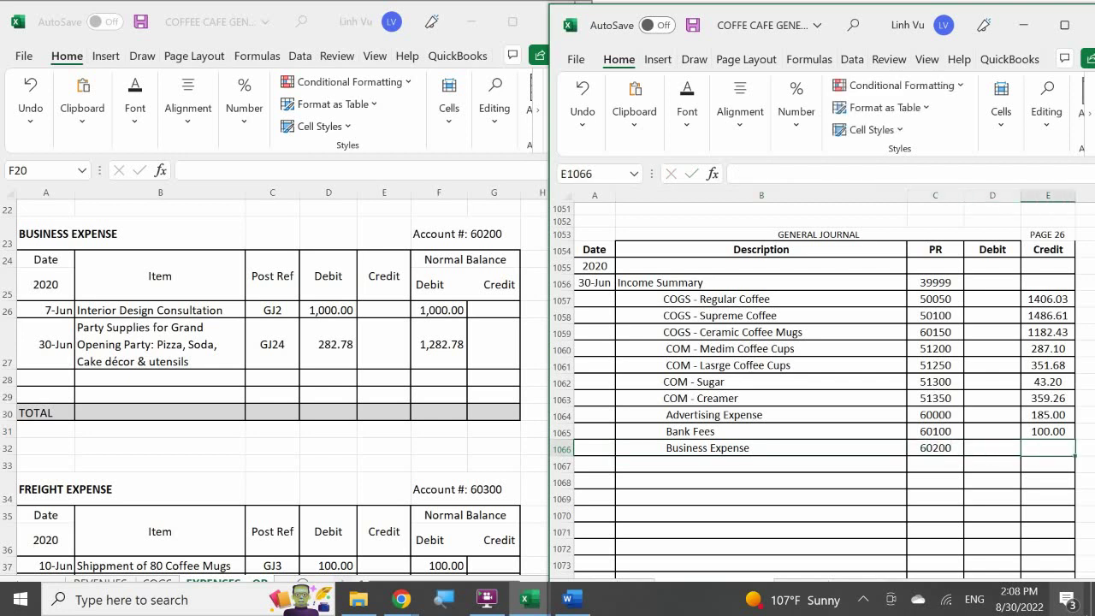
{"action": "type", "text": "1282.78"}
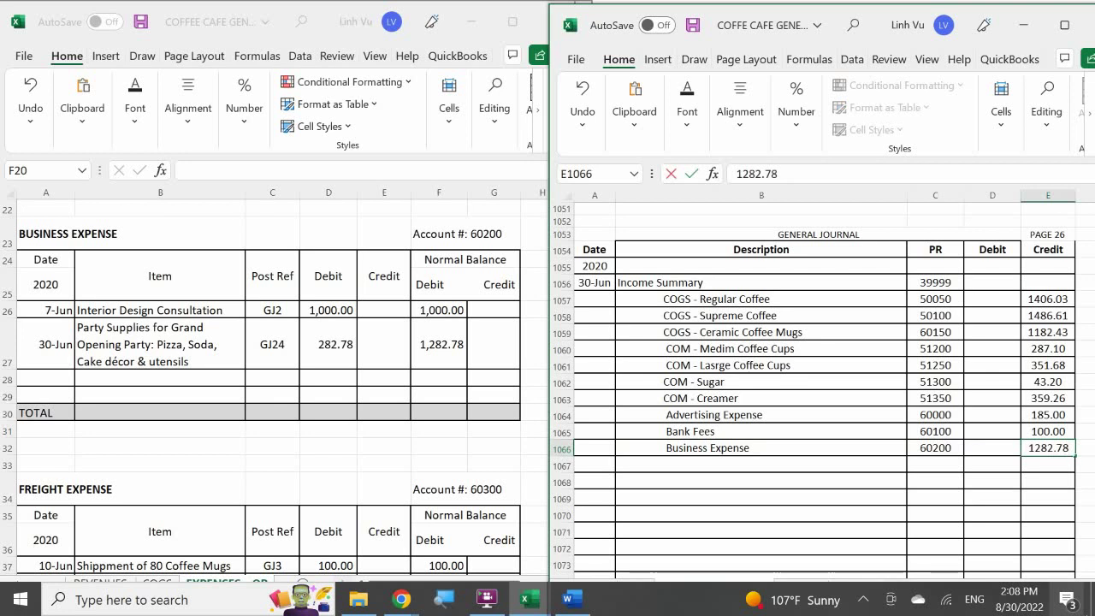
{"action": "key", "text": "Return"}
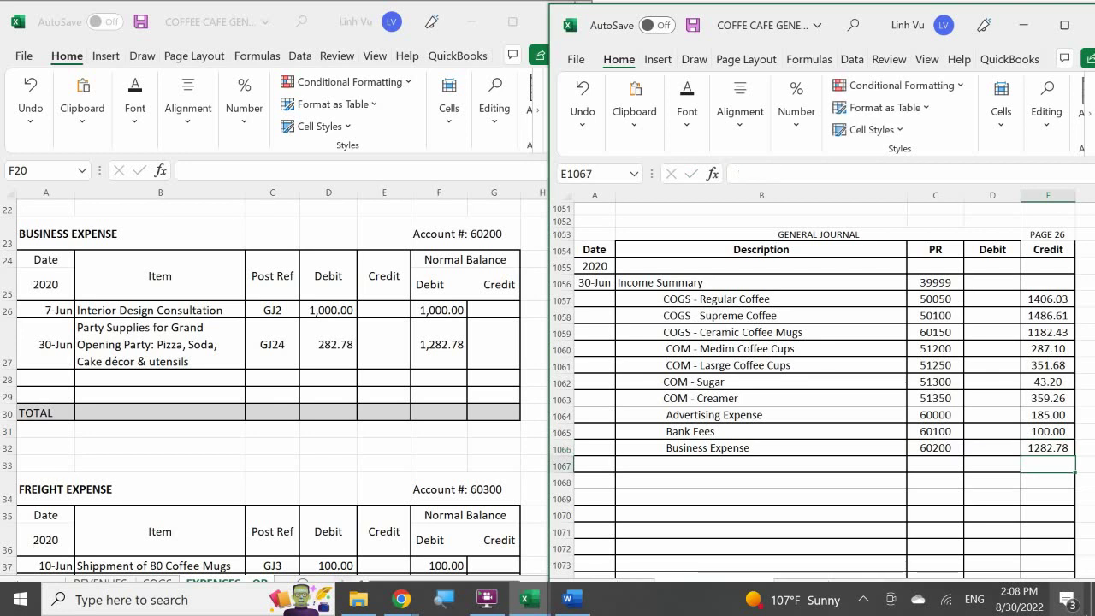
- Post the closing line in the Business Expense ledger: date 6/30, item CLOSE, post ref GJ26 and credit 1282.78
{"action": "left_click", "coordinate": [49, 374]}
{"action": "left_click", "coordinate": [50, 374]}
{"action": "type", "text": "6/30"}
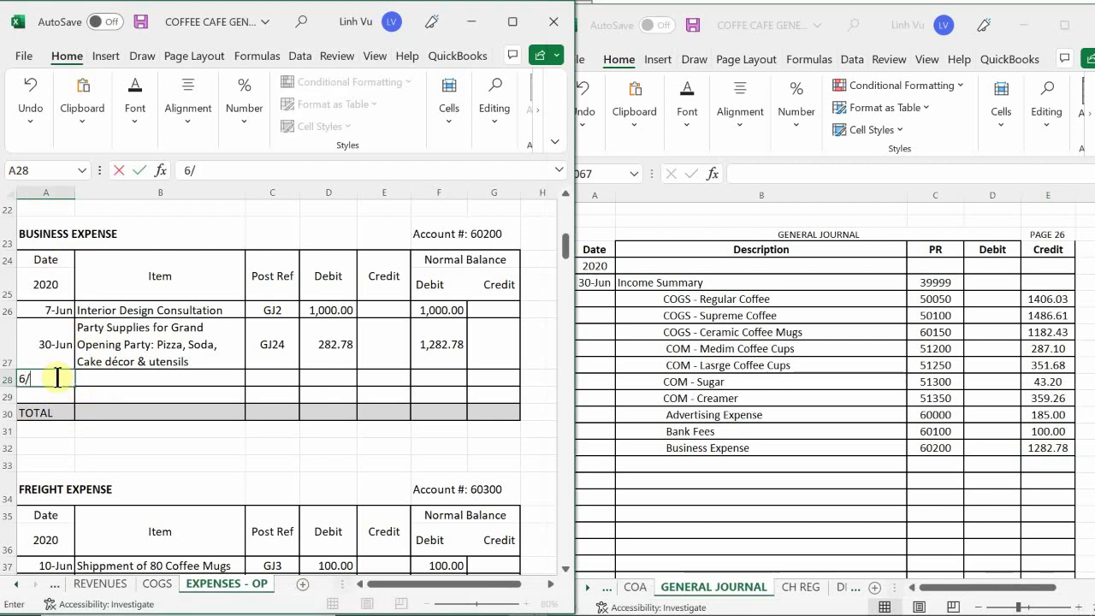
{"action": "key", "text": "Return"}
{"action": "key", "text": "Up"}
{"action": "key", "text": "Right"}
{"action": "type", "text": "CLOS"}
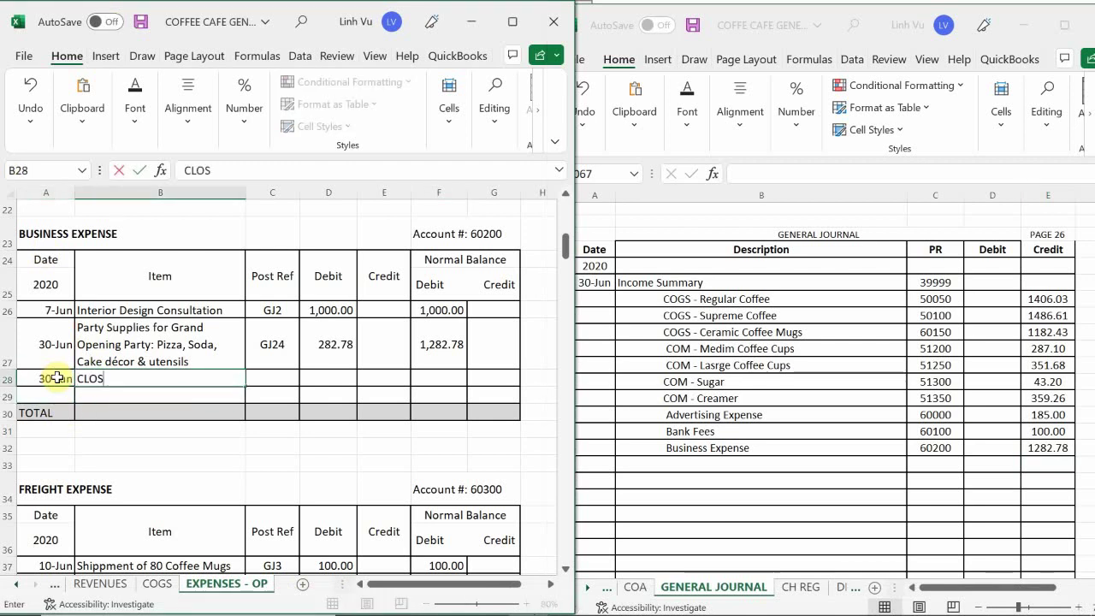
{"action": "key", "text": "Tab"}
{"action": "type", "text": "GJ"}
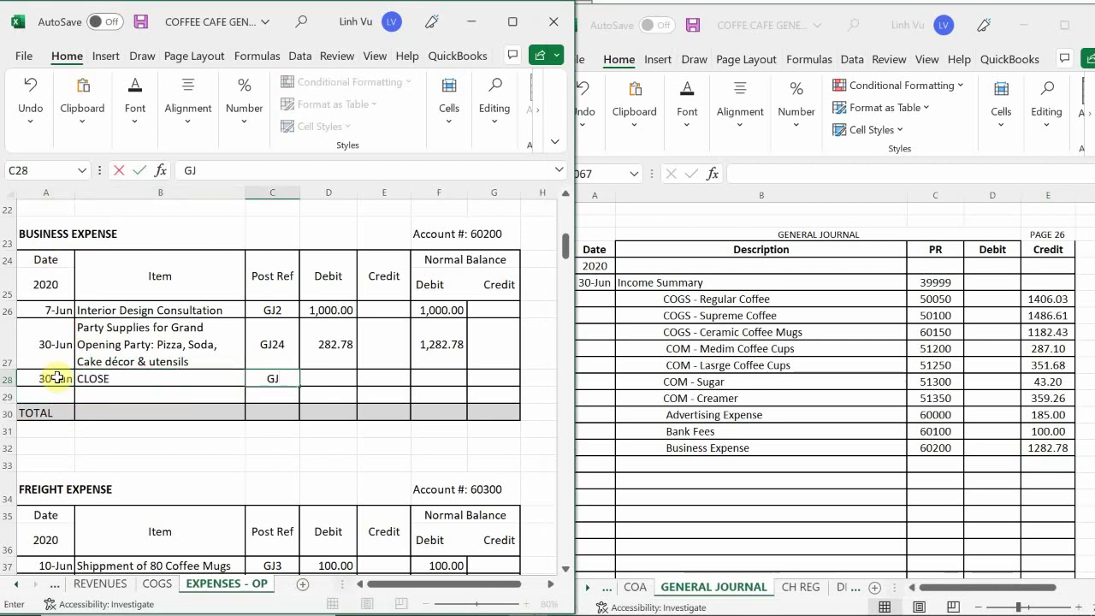
{"action": "type", "text": "26"}
{"action": "key", "text": "Tab"}
{"action": "key", "text": "Tab"}
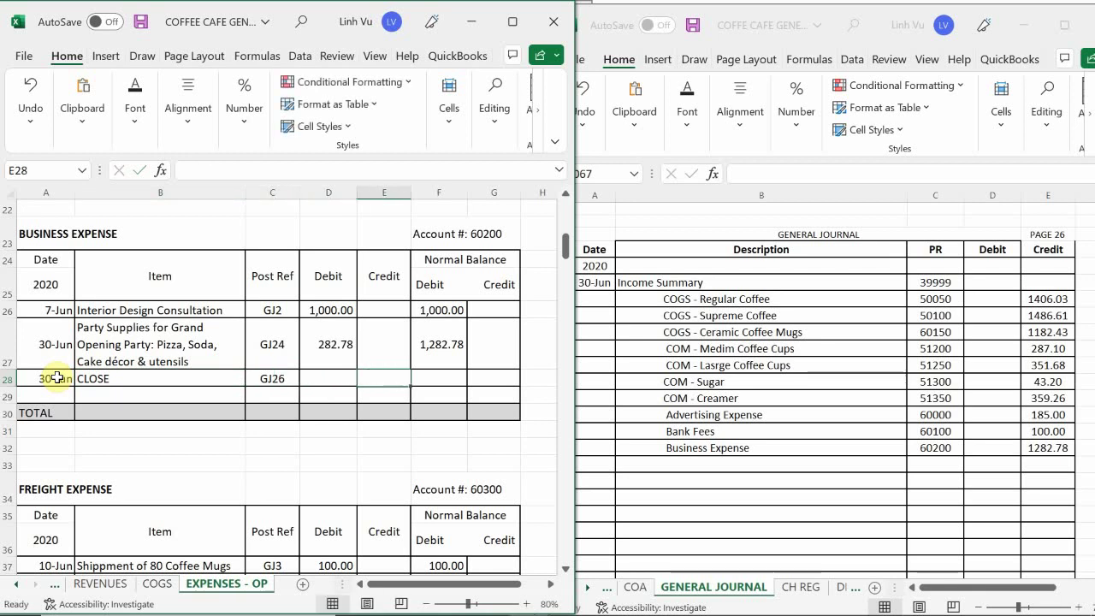
{"action": "type", "text": "1,282.78"}
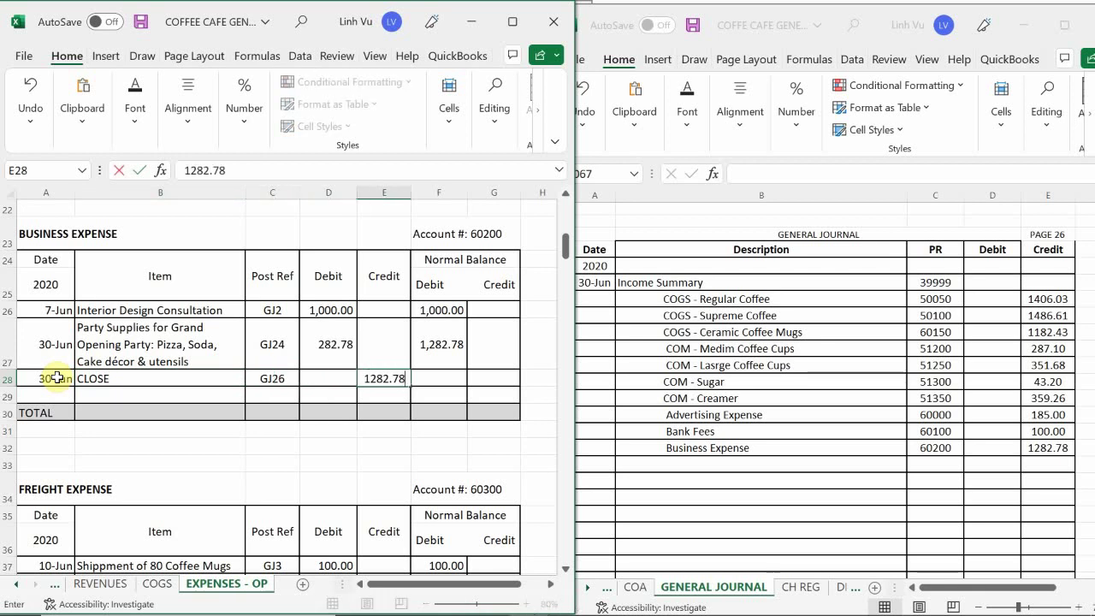
{"action": "key", "text": "Return"}
- Fill the debit balance formula from the 30-Jun party supplies row down to the Business Expense CLOSE row
{"action": "key", "text": "Up"}
{"action": "key", "text": "Right"}
{"action": "type", "text": "="}
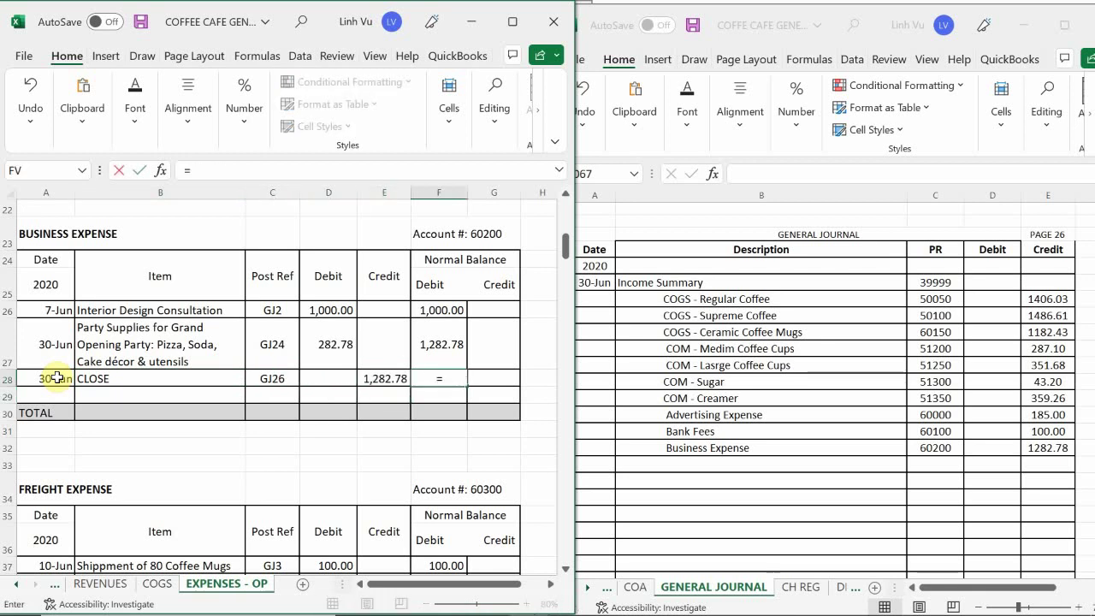
{"action": "key", "text": "Escape"}
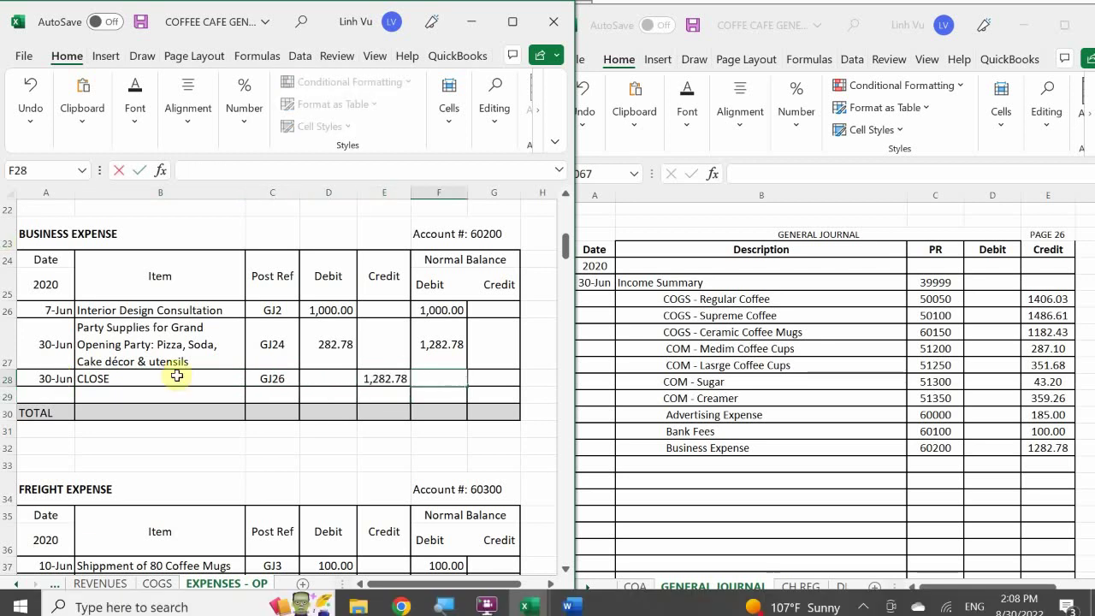
{"action": "left_click", "coordinate": [433, 349]}
{"action": "left_click_drag", "start_coordinate": [459, 371], "coordinate": [463, 383]}
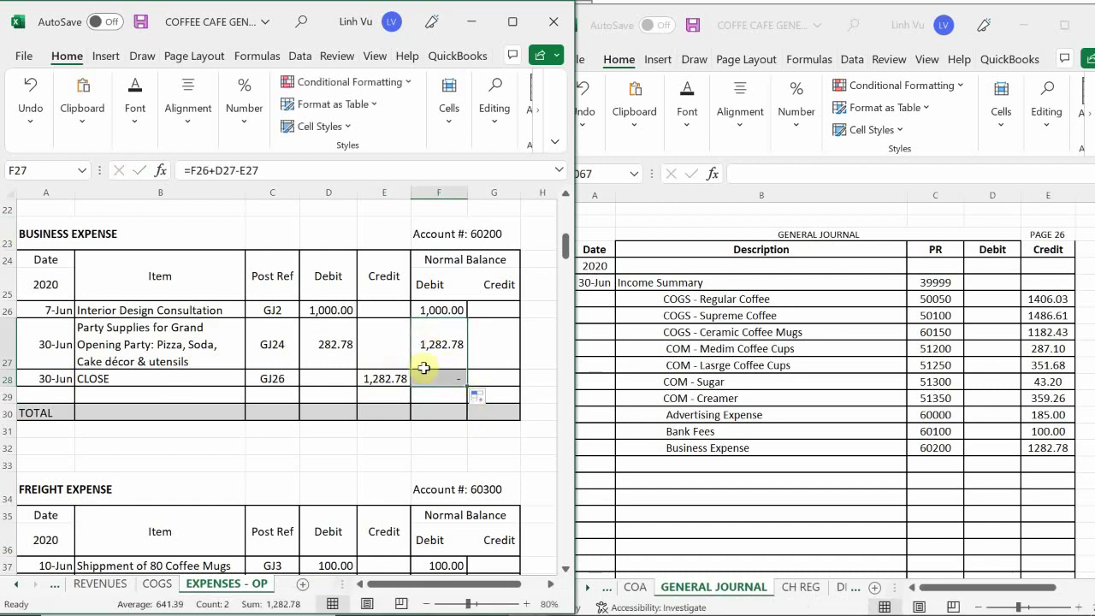
- Add an Insurance Expense line below Business Expense in the page 26 journal entry with posting reference 60400 and credit 395.83
{"action": "scroll", "coordinate": [423, 360], "scroll_direction": "down", "scroll_amount": 3}
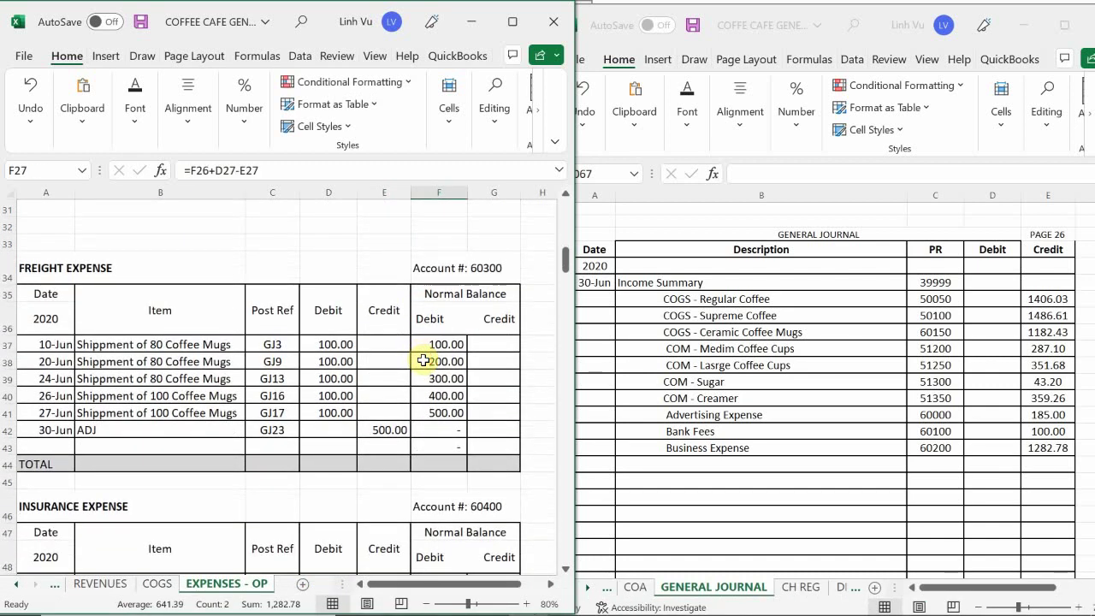
{"action": "scroll", "coordinate": [424, 360], "scroll_direction": "down", "scroll_amount": 1}
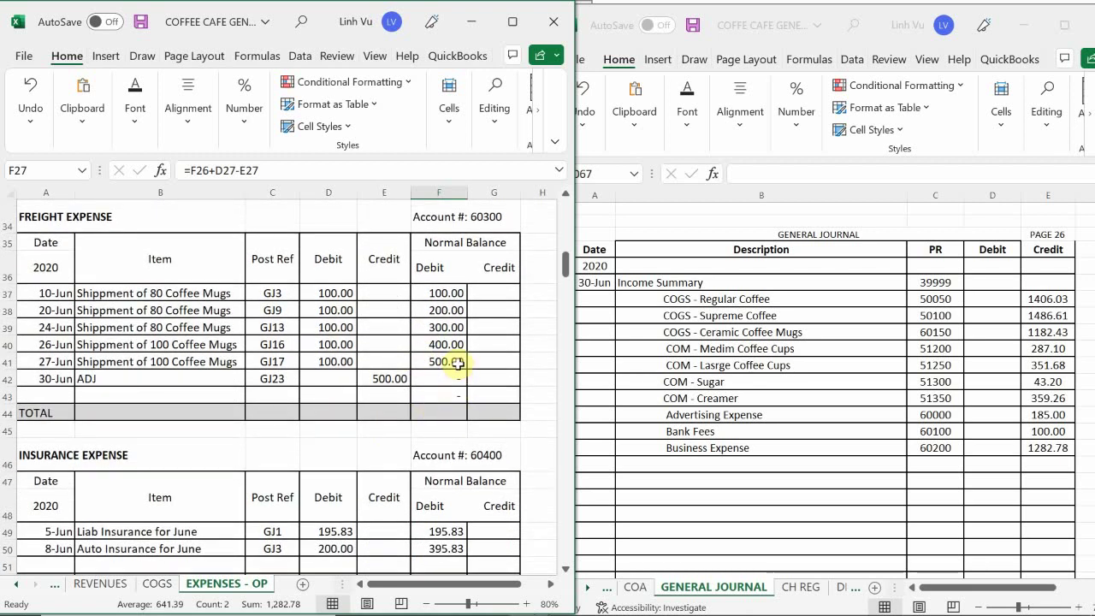
{"action": "scroll", "coordinate": [457, 362], "scroll_direction": "down", "scroll_amount": 3}
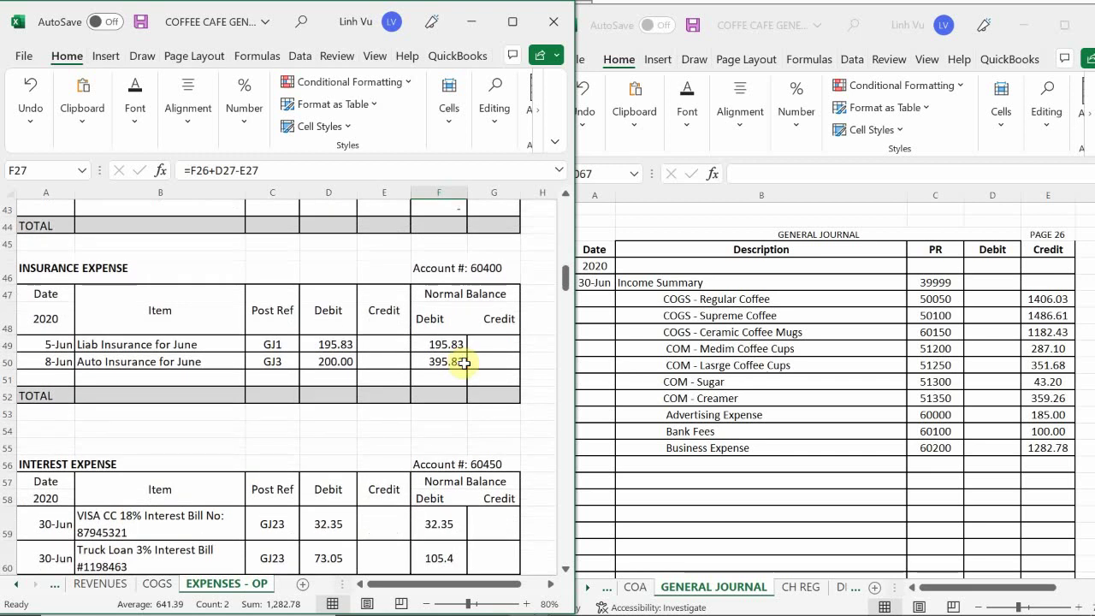
{"action": "scroll", "coordinate": [463, 363], "scroll_direction": "up", "scroll_amount": 1}
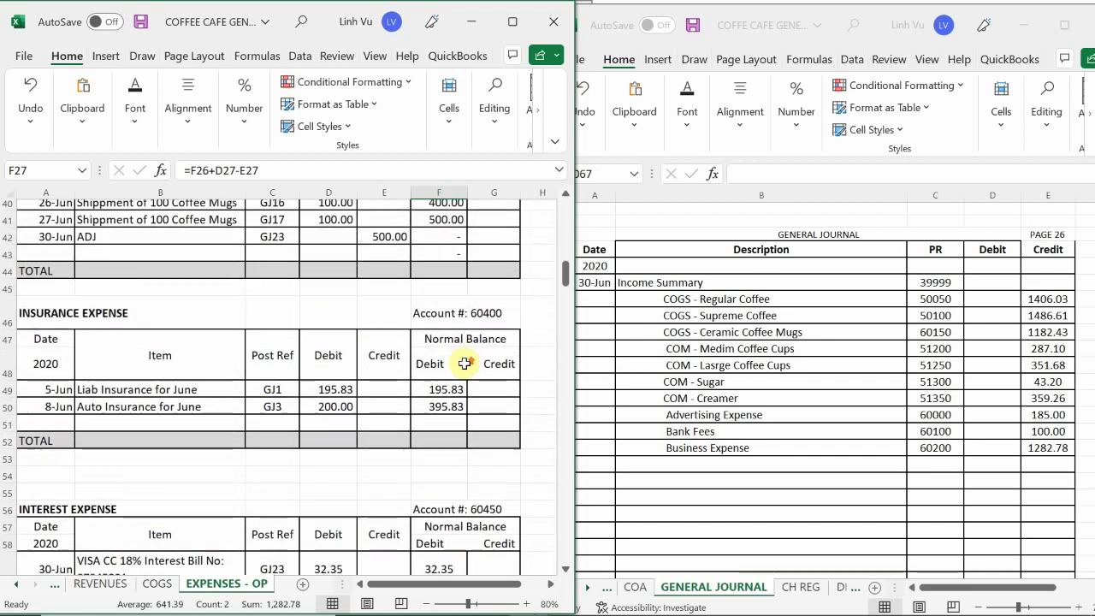
{"action": "scroll", "coordinate": [465, 363], "scroll_direction": "down", "scroll_amount": 1}
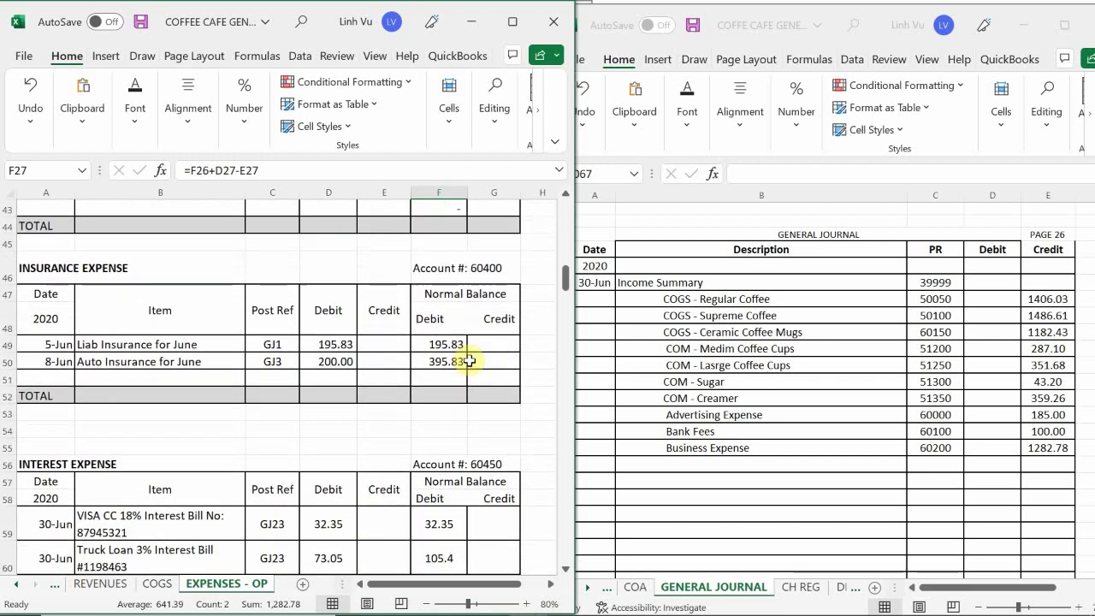
{"action": "left_click", "coordinate": [743, 378]}
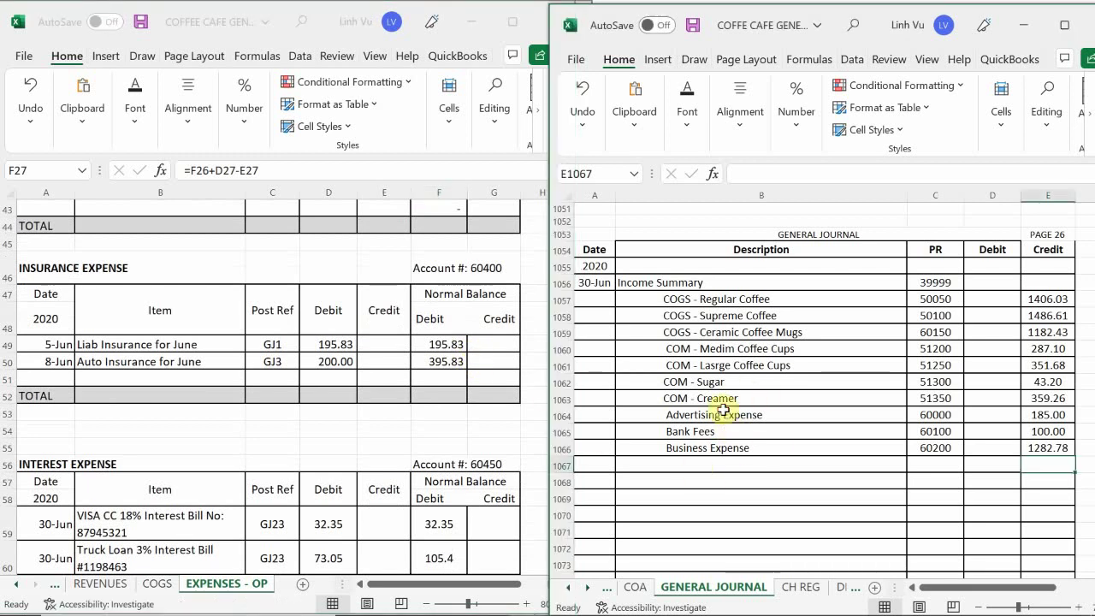
{"action": "scroll", "coordinate": [728, 416], "scroll_direction": "down", "scroll_amount": 2}
{"action": "left_click", "coordinate": [664, 377]}
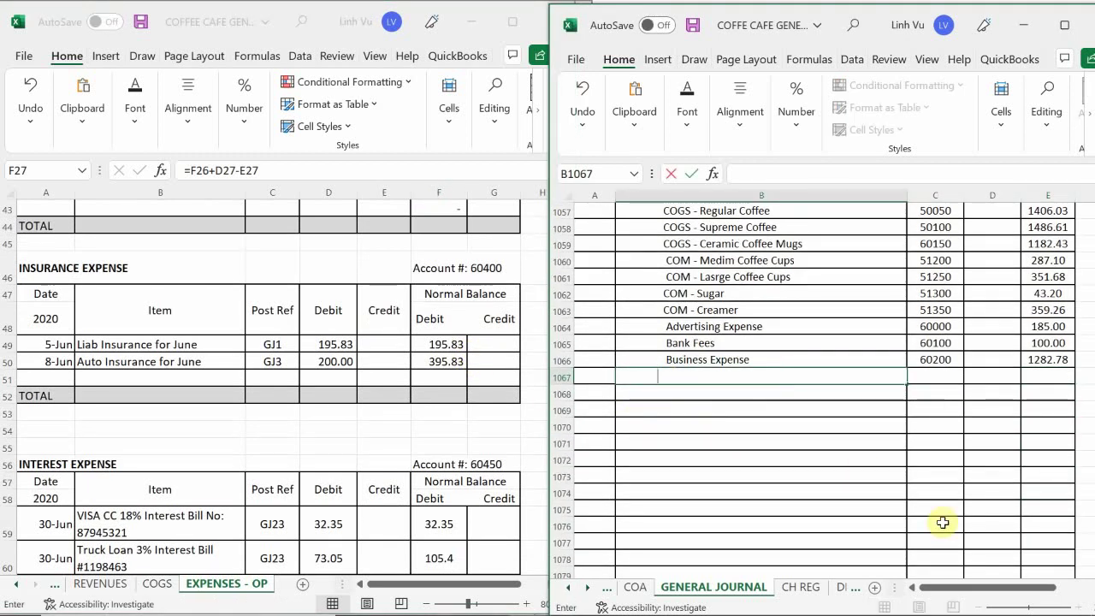
{"action": "type", "text": "In"}
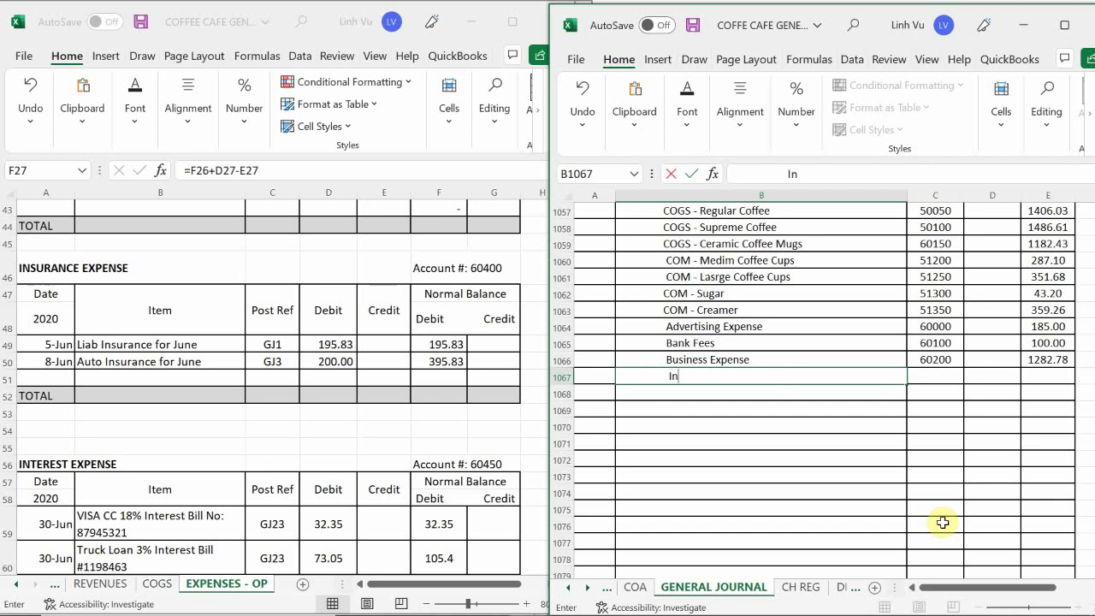
{"action": "type", "text": "surance Expense"}
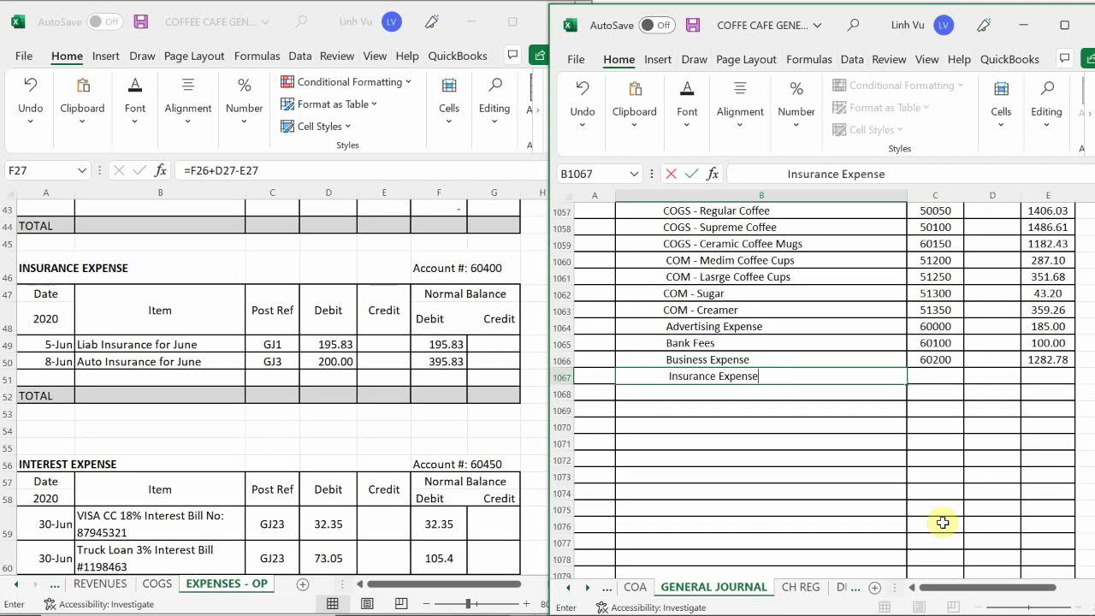
{"action": "key", "text": "Tab"}
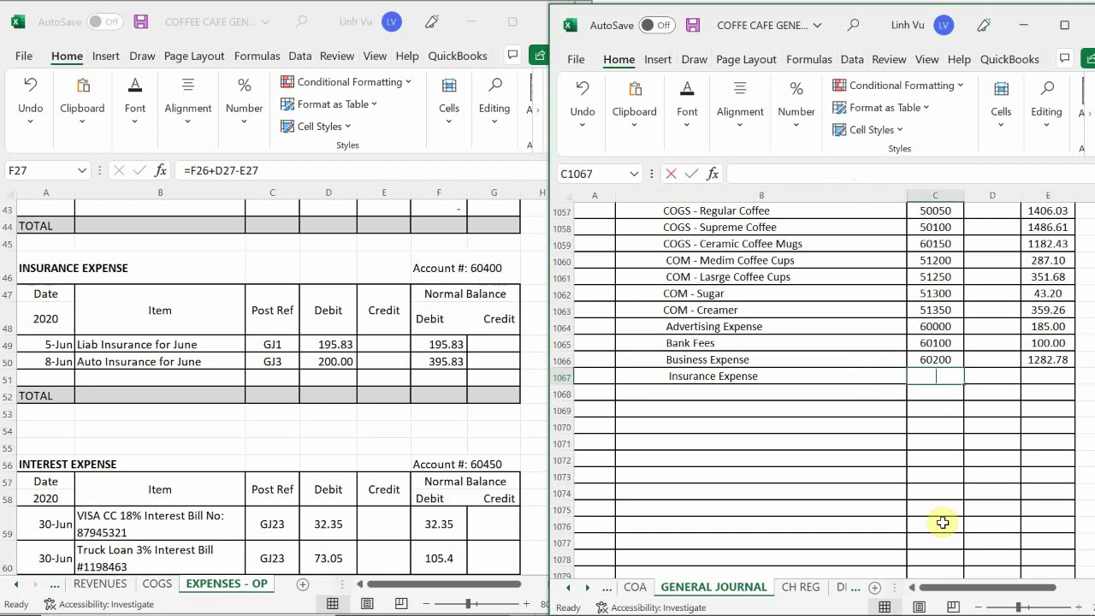
{"action": "type", "text": "60400"}
{"action": "key", "text": "Tab"}
{"action": "key", "text": "Tab"}
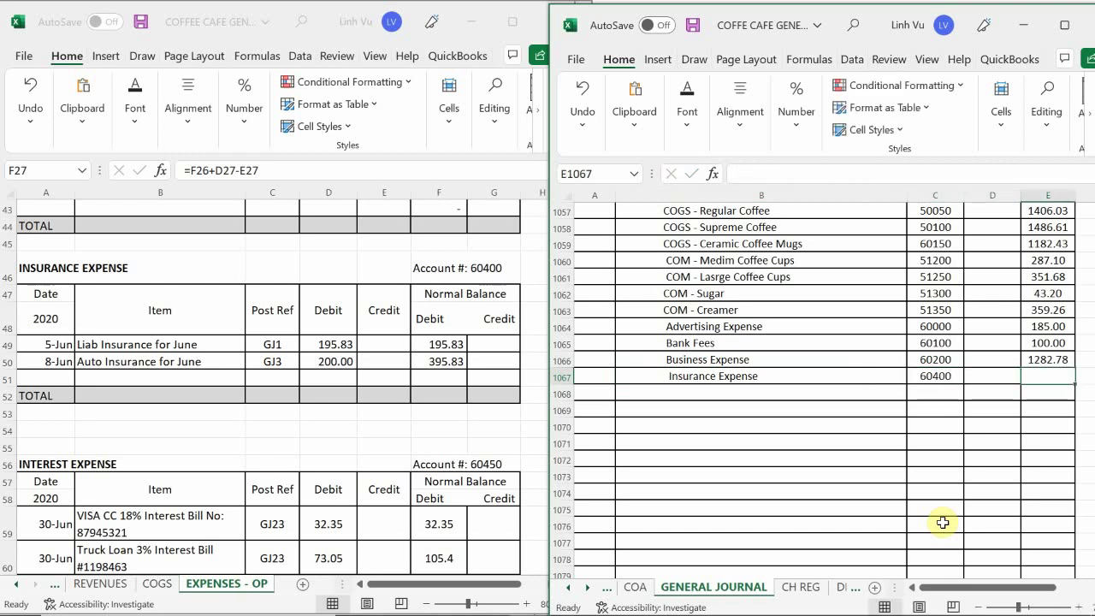
{"action": "type", "text": "3"}
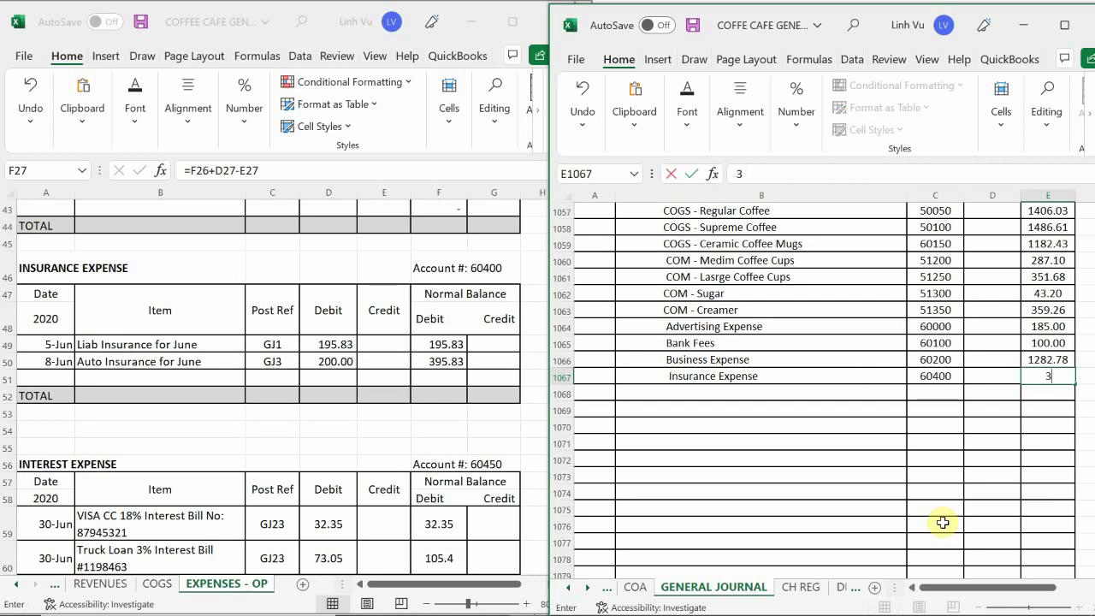
{"action": "type", "text": "95.83"}
{"action": "key", "text": "Return"}
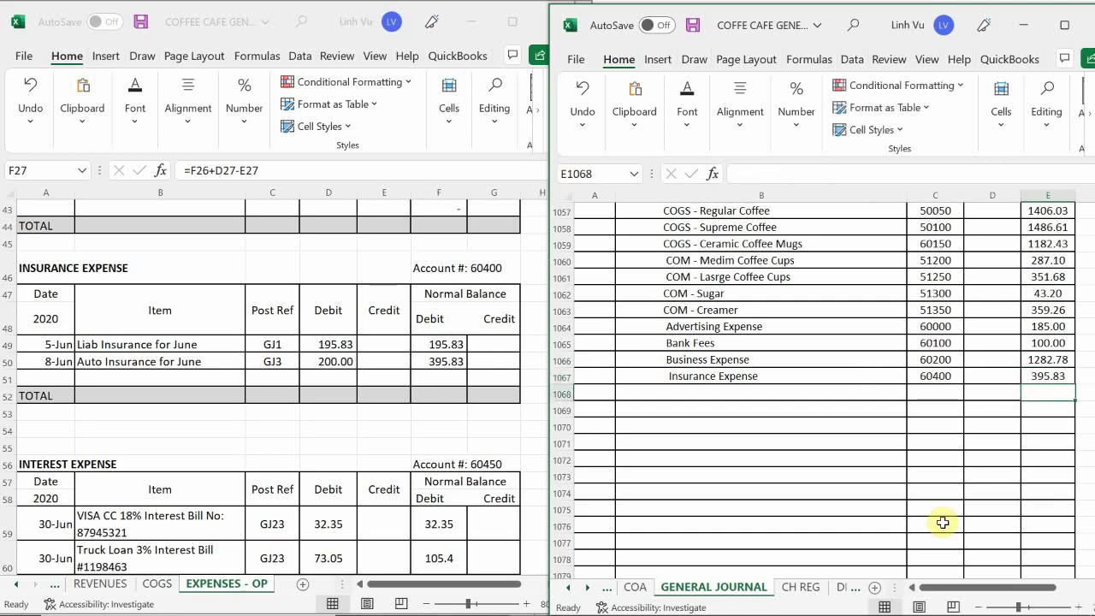
- Post the closing line in the Insurance Expense ledger: date 6/30, item CLOSE, post ref GJ26 and credit 395.83
{"action": "left_click", "coordinate": [49, 386]}
{"action": "left_click", "coordinate": [49, 381]}
{"action": "type", "text": "6/30"}
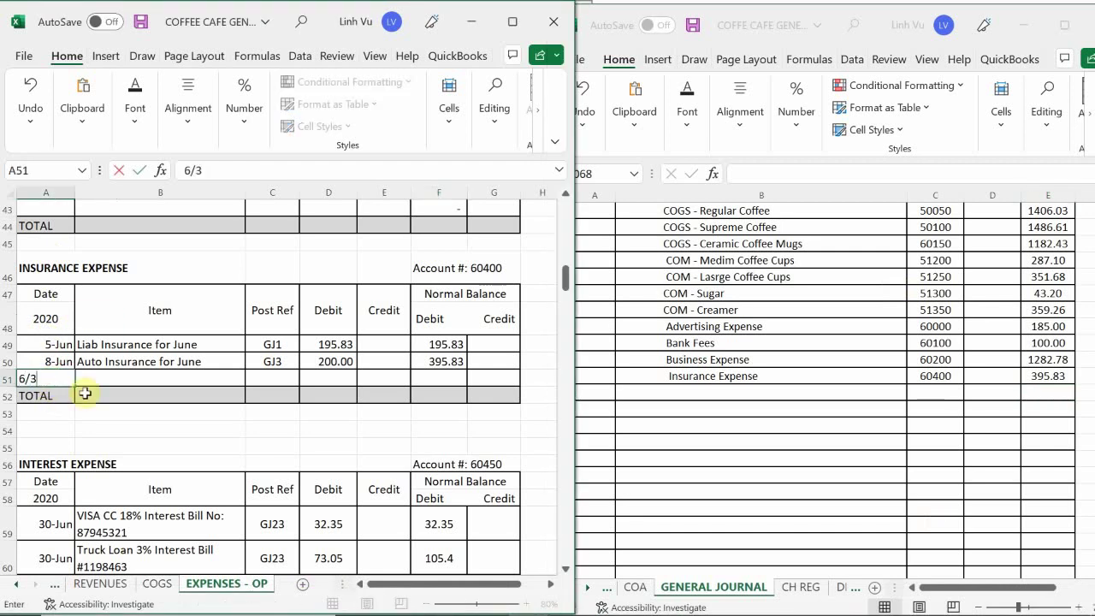
{"action": "key", "text": "Return"}
{"action": "left_click", "coordinate": [86, 392]}
{"action": "key", "text": "Up"}
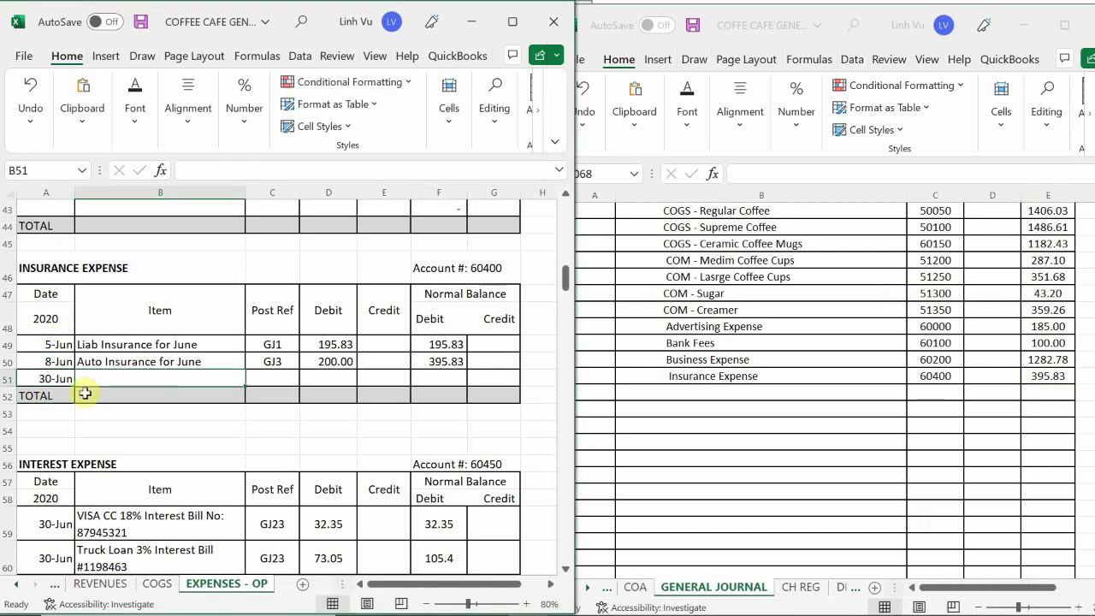
{"action": "type", "text": "CLOSE"}
{"action": "key", "text": "Tab"}
{"action": "type", "text": "GK"}
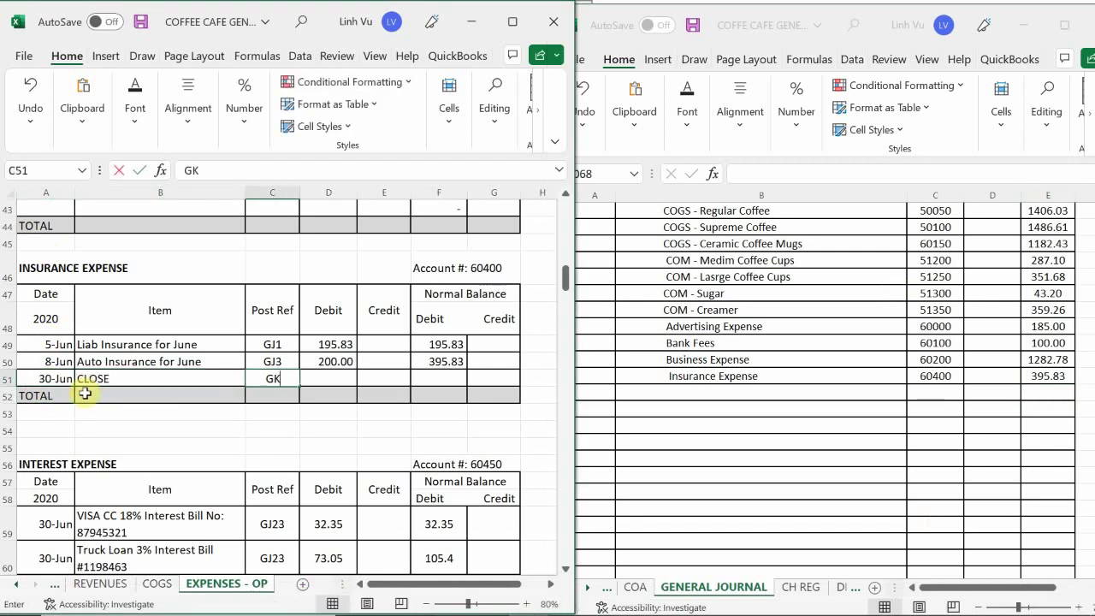
{"action": "key", "text": "BackSpace"}
{"action": "type", "text": "J26"}
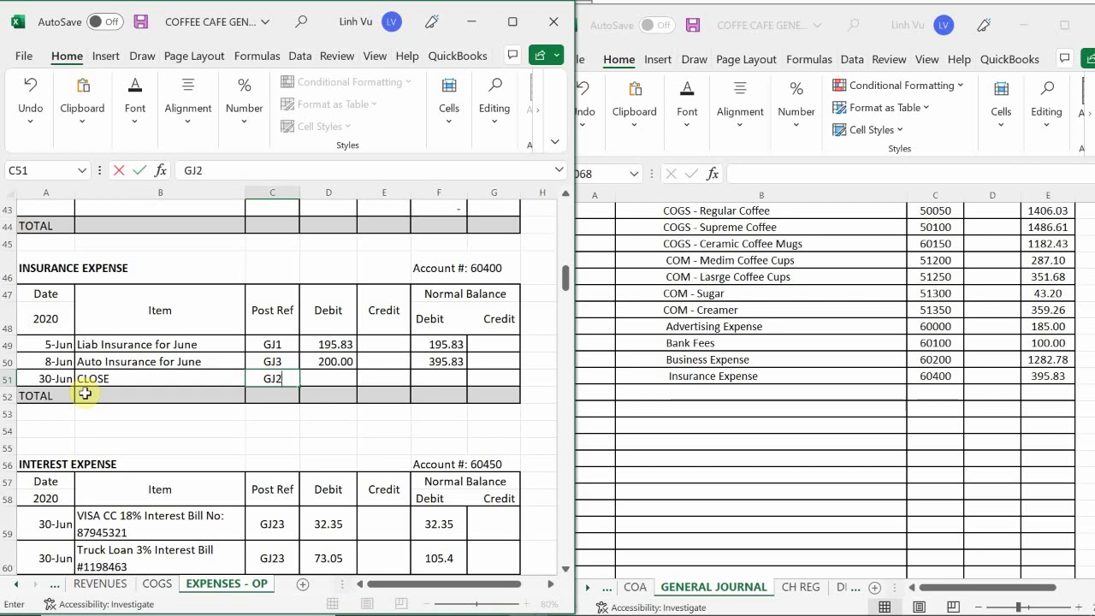
{"action": "key", "text": "Tab"}
{"action": "key", "text": "Tab"}
{"action": "type", "text": "395"}
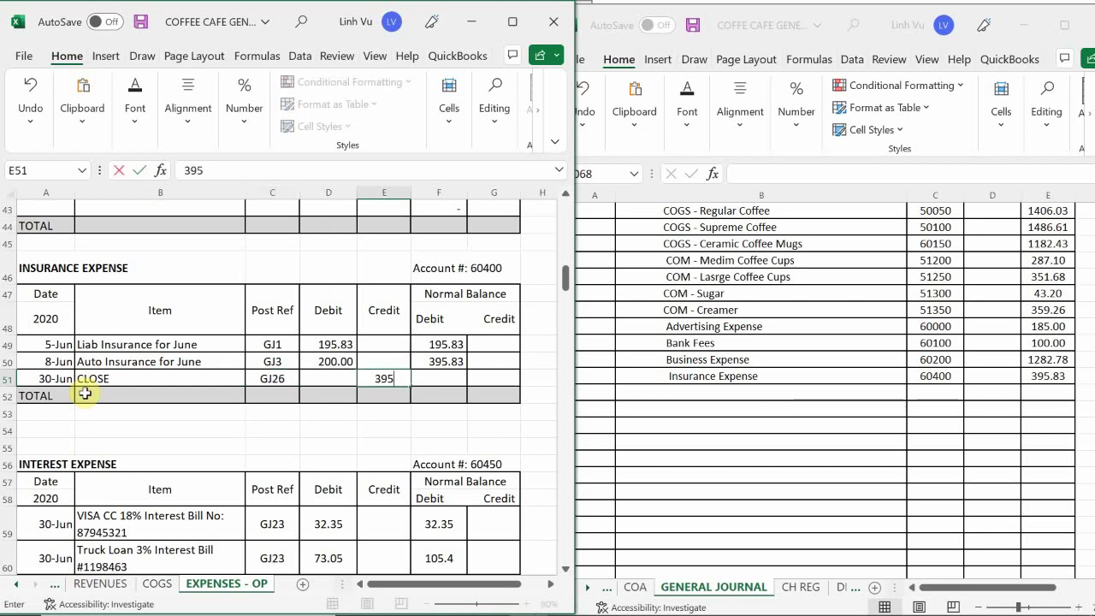
{"action": "type", "text": ".83"}
{"action": "key", "text": "Return"}
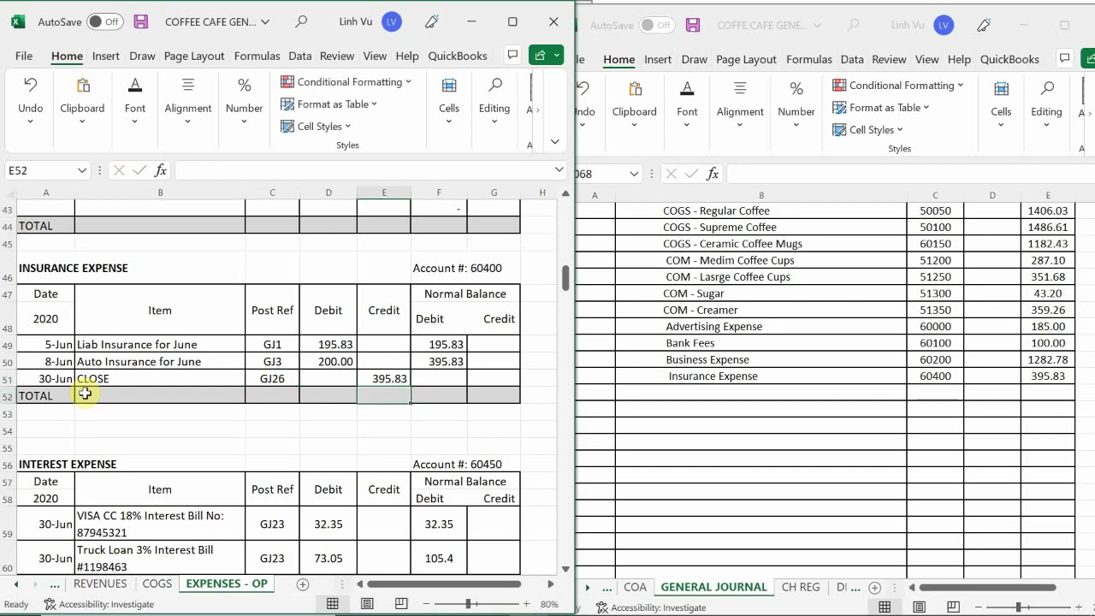
- Fill the debit balance formula from the 8-Jun auto insurance row down to the Insurance Expense CLOSE row
{"action": "key", "text": "Right"}
{"action": "key", "text": "Up"}
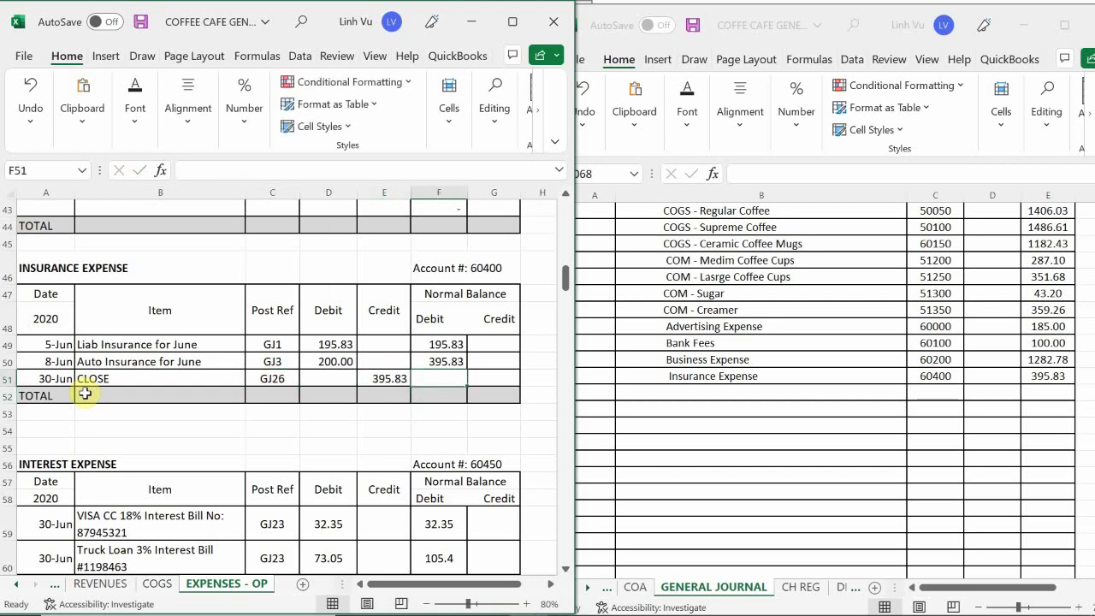
{"action": "left_click", "coordinate": [427, 362]}
{"action": "left_click_drag", "start_coordinate": [467, 369], "coordinate": [453, 380]}
- Add an Interest Expense line below Insurance Expense in the page 26 journal entry with posting reference 60450 and credit 105.4
{"action": "scroll", "coordinate": [443, 374], "scroll_direction": "down", "scroll_amount": 4}
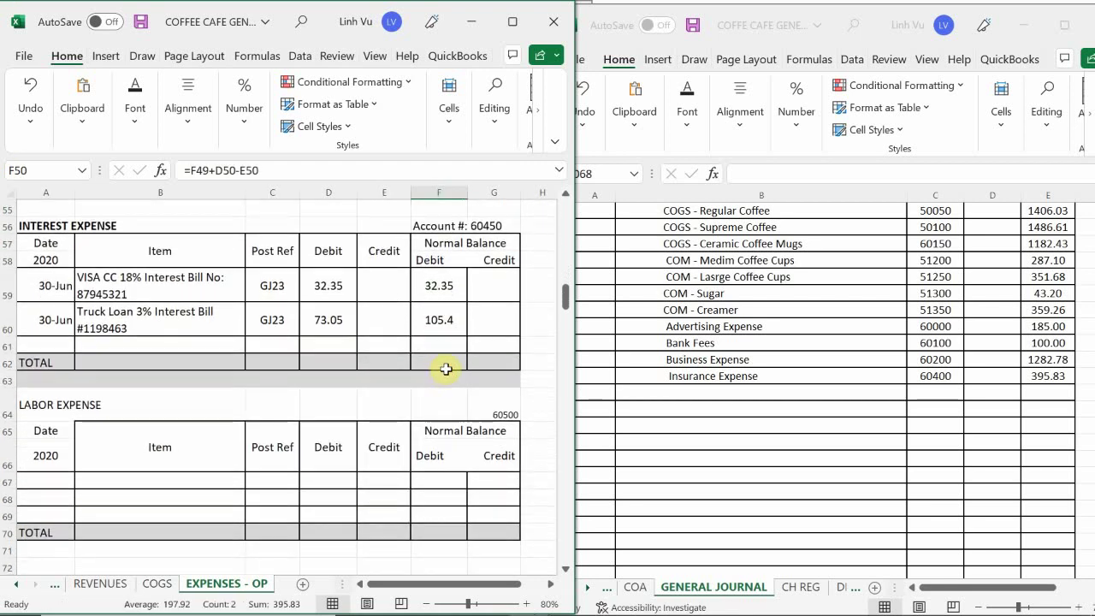
{"action": "left_click", "coordinate": [613, 396]}
{"action": "double_click", "coordinate": [684, 393]}
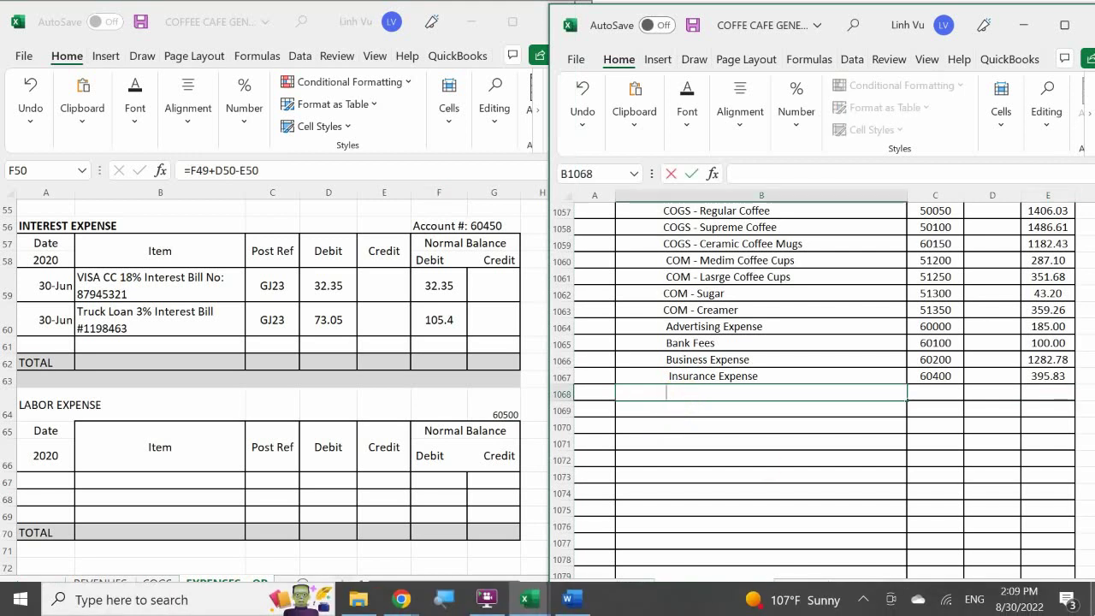
{"action": "type", "text": "Interest Expense"}
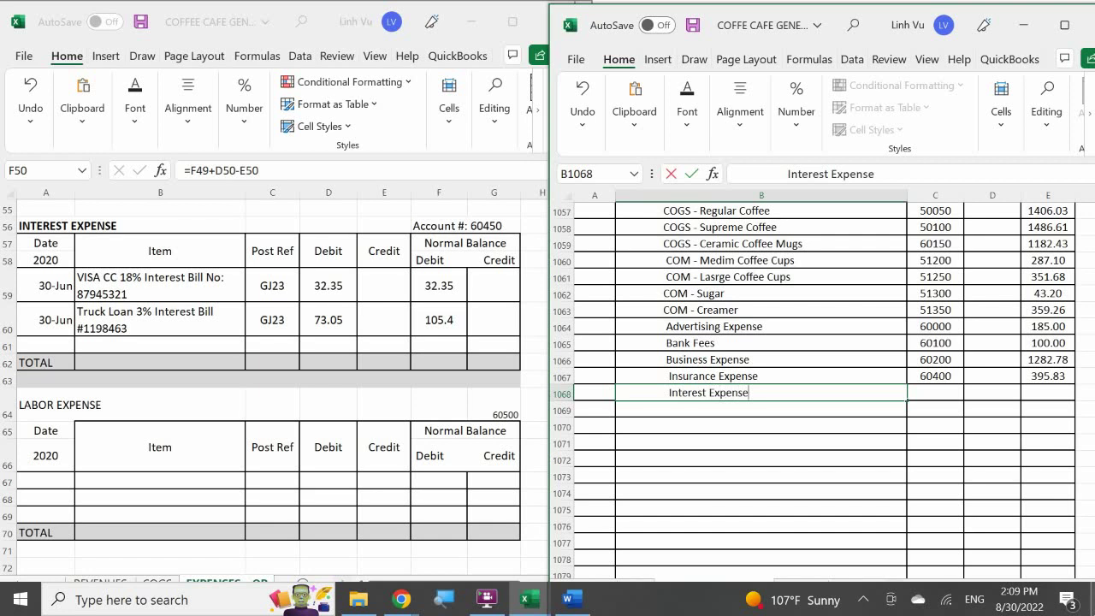
{"action": "key", "text": "Tab"}
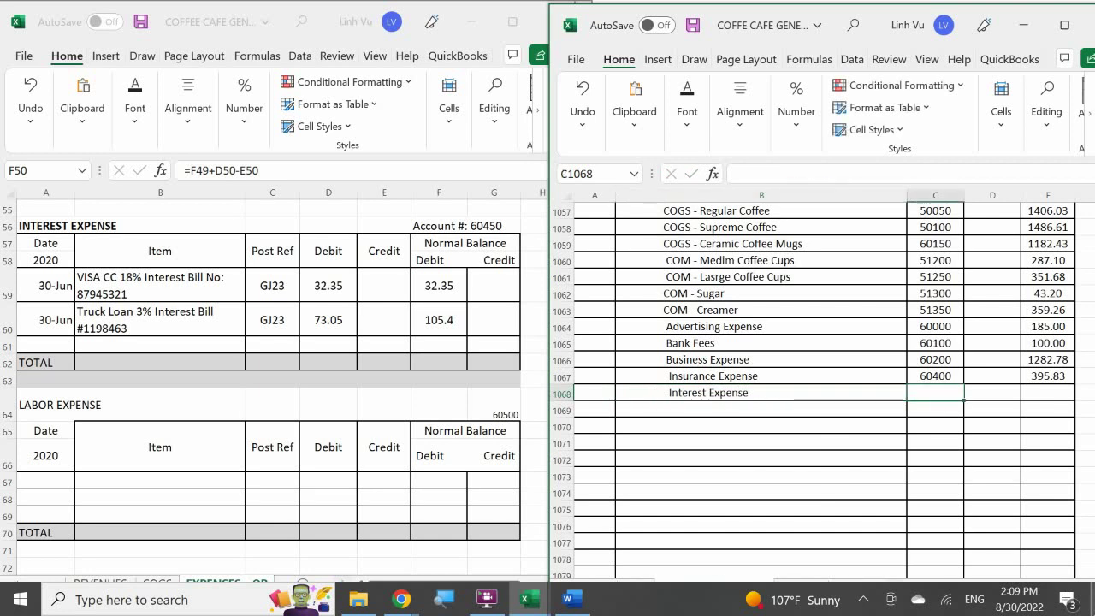
{"action": "type", "text": "605"}
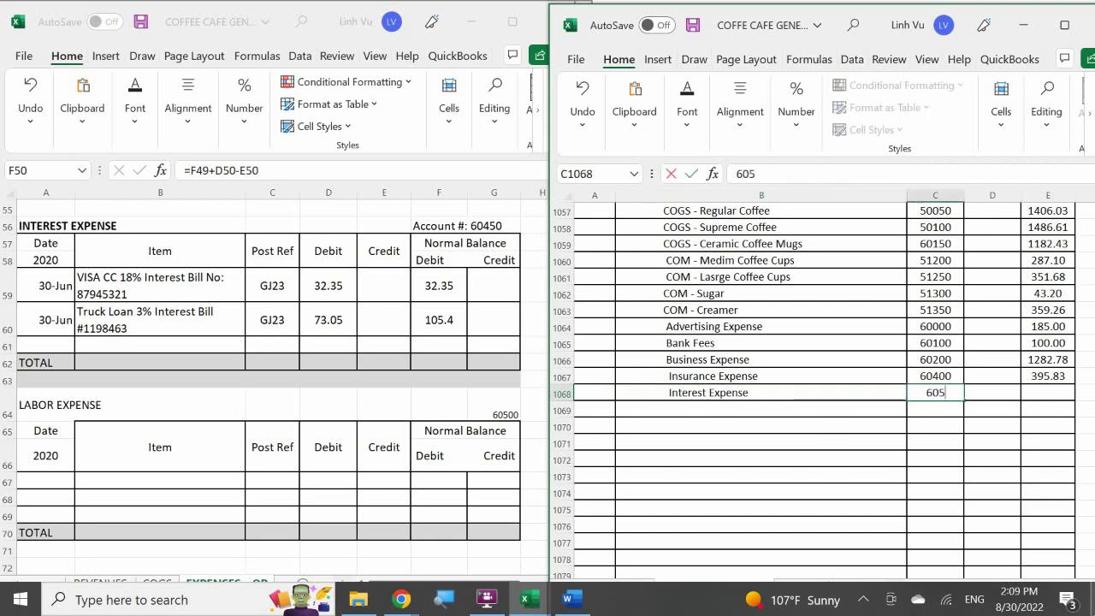
{"action": "key", "text": "BackSpace"}
{"action": "type", "text": "450"}
{"action": "key", "text": "Tab"}
{"action": "key", "text": "Tab"}
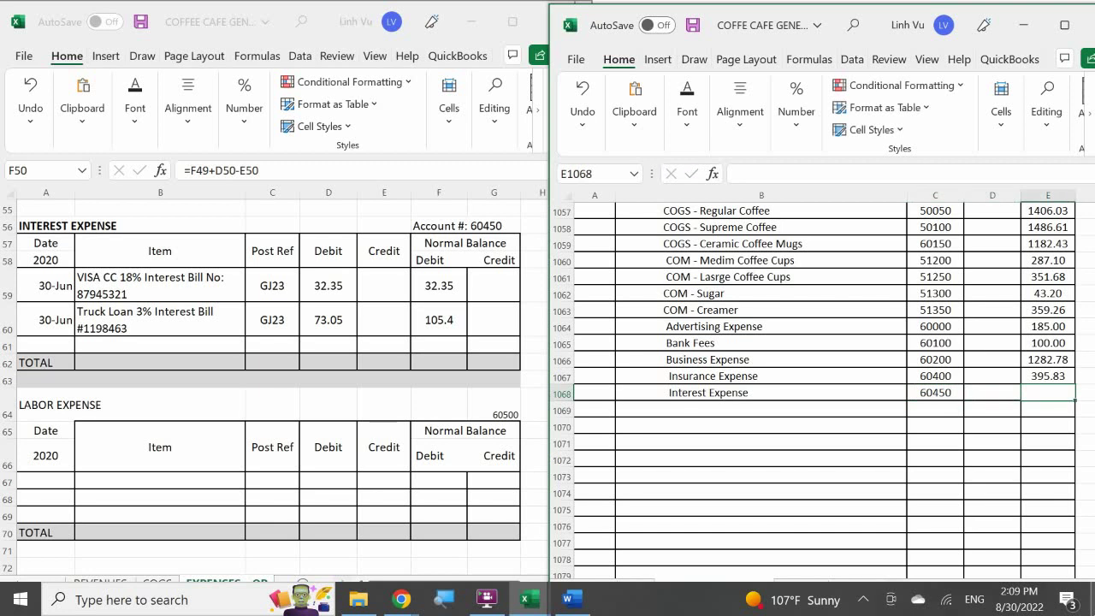
{"action": "type", "text": "105.4"}
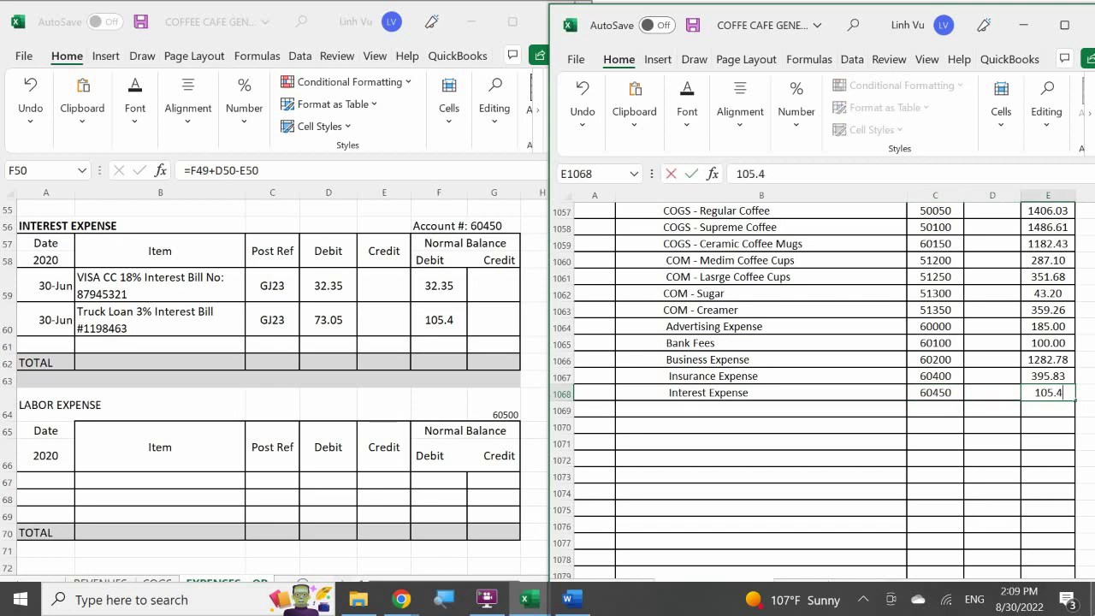
{"action": "key", "text": "Return"}
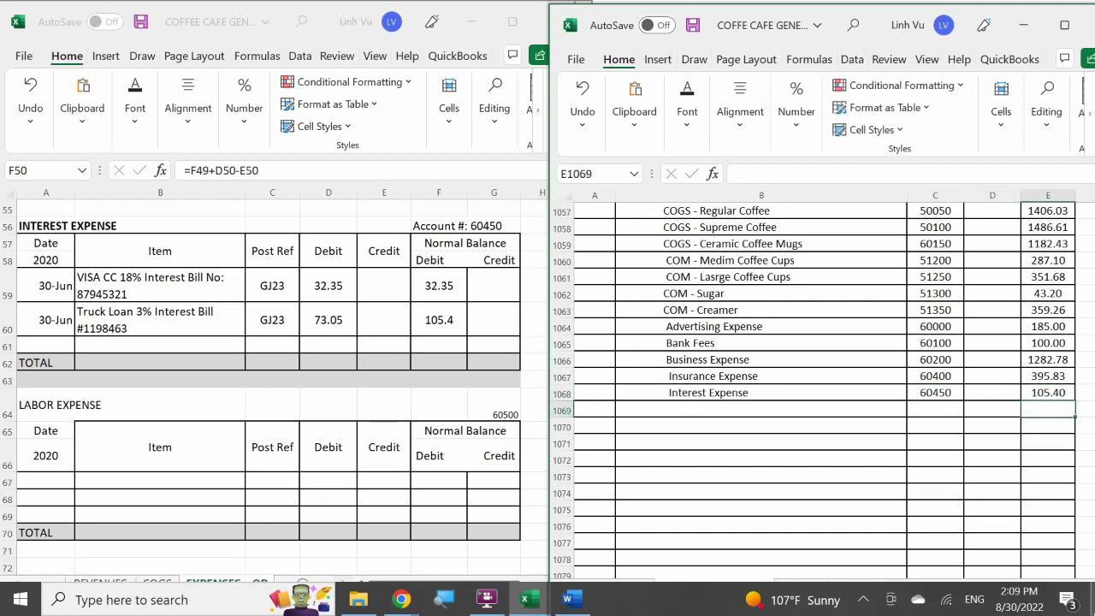
- Post the closing line in the Interest Expense ledger: date 6/30, item CLOSE, post ref GJ26 and credit 105.4
{"action": "left_click", "coordinate": [49, 347]}
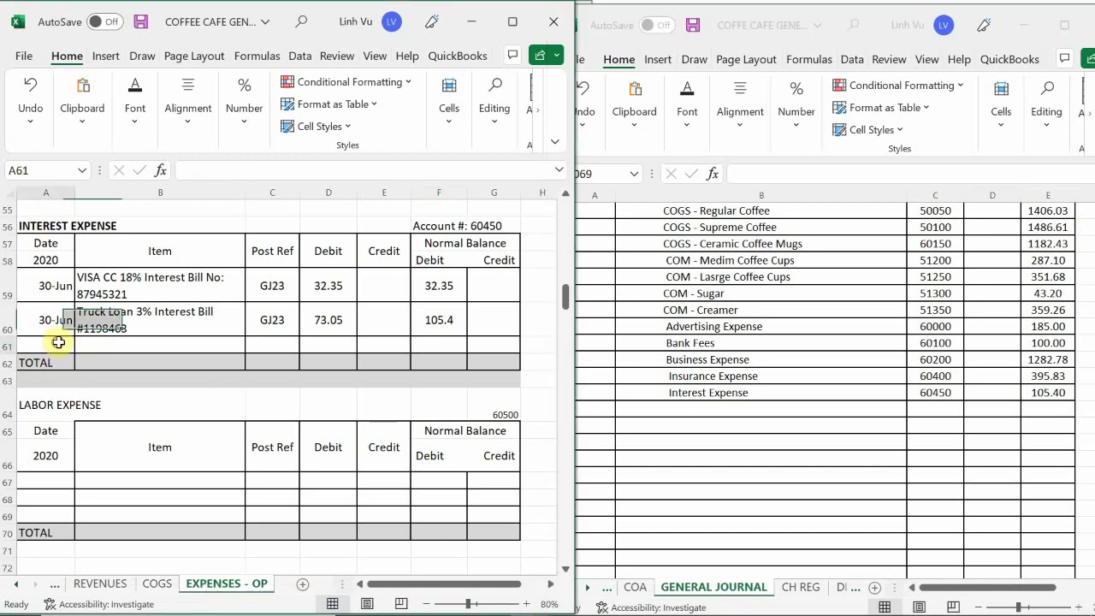
{"action": "type", "text": "6/30"}
{"action": "key", "text": "Return"}
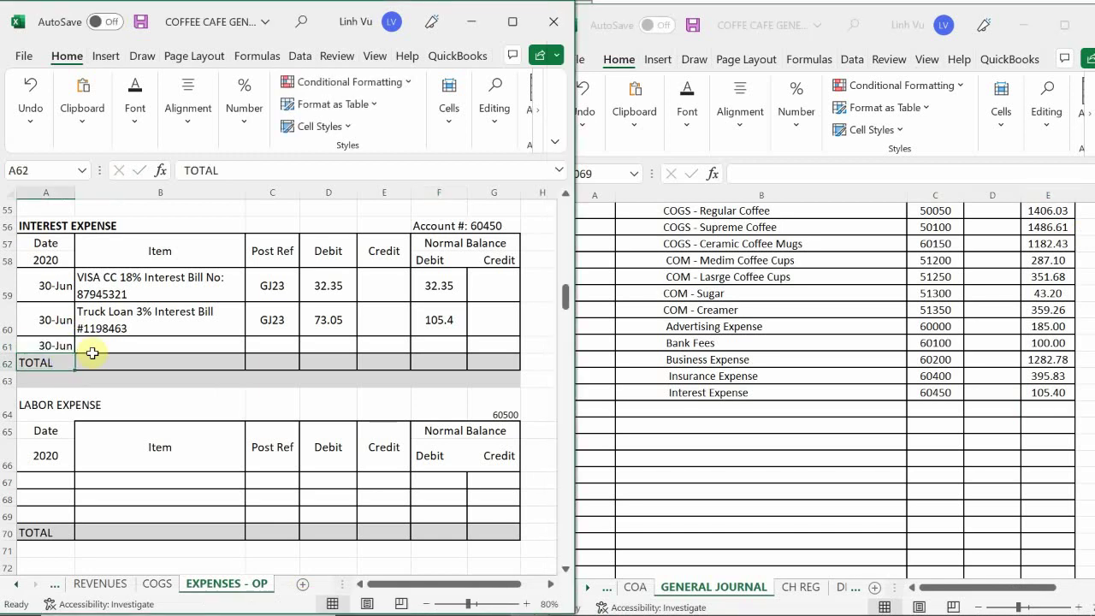
{"action": "left_click", "coordinate": [91, 350]}
{"action": "type", "text": "CLOSE"}
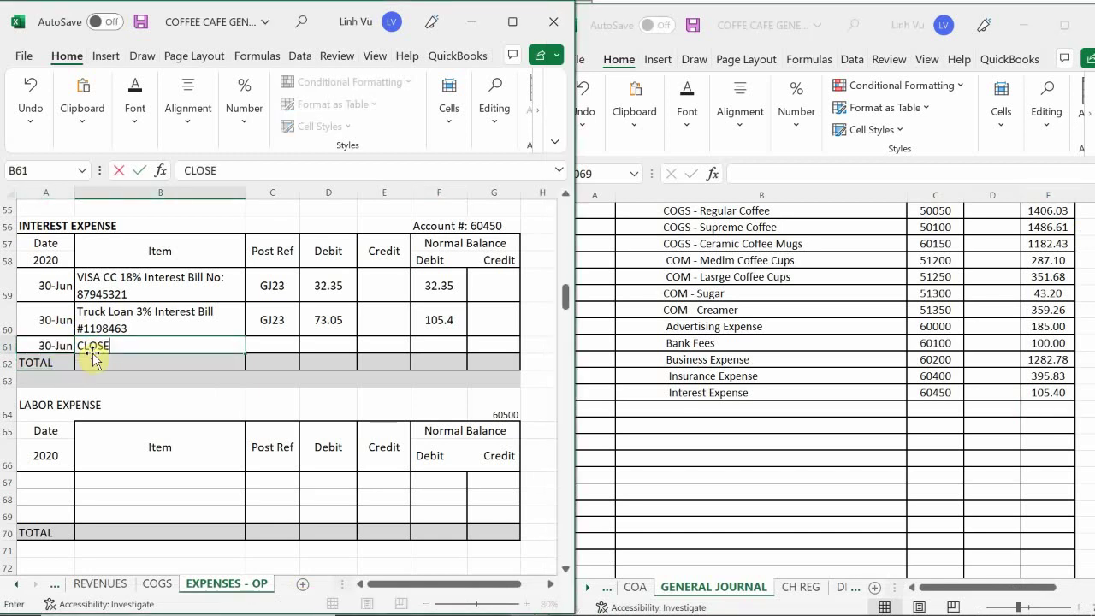
{"action": "key", "text": "Tab"}
{"action": "type", "text": "GJ"}
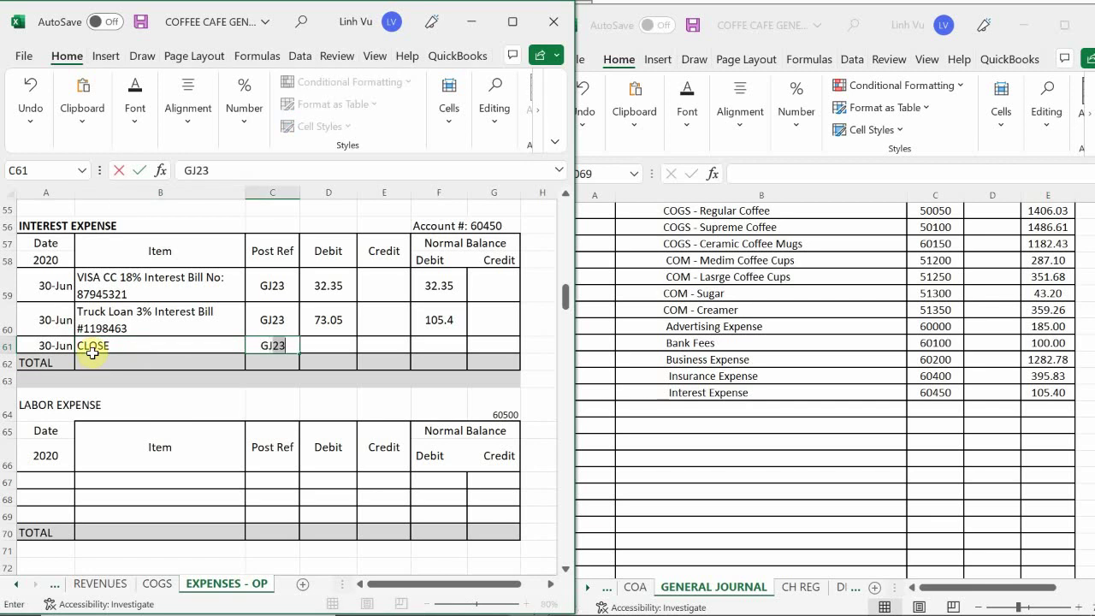
{"action": "type", "text": "26"}
{"action": "key", "text": "Tab"}
{"action": "key", "text": "Tab"}
{"action": "type", "text": "10"}
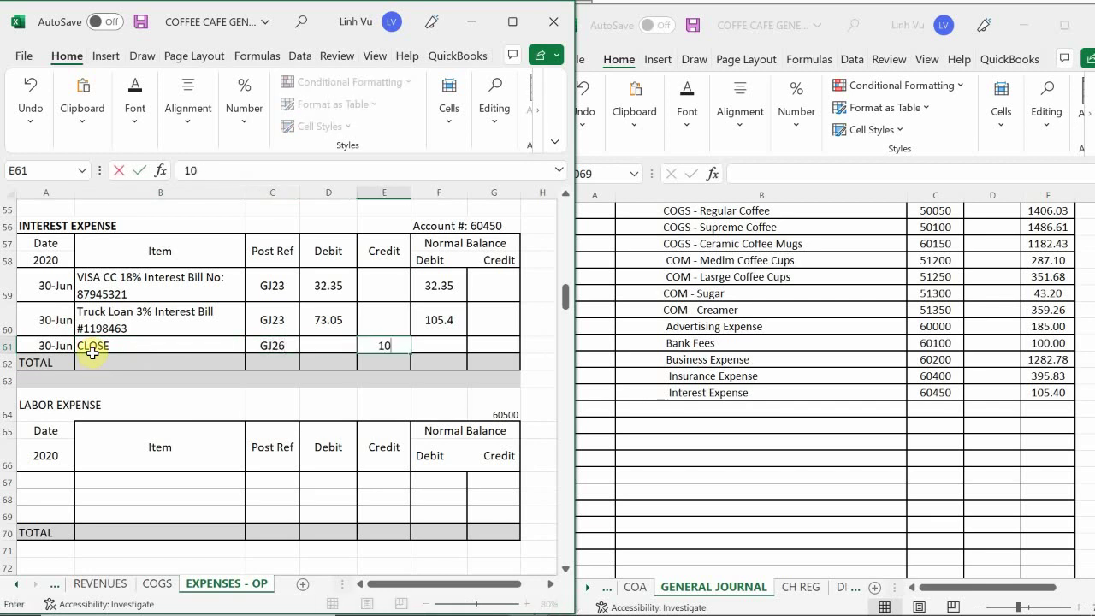
{"action": "type", "text": "5.4"}
{"action": "key", "text": "Return"}
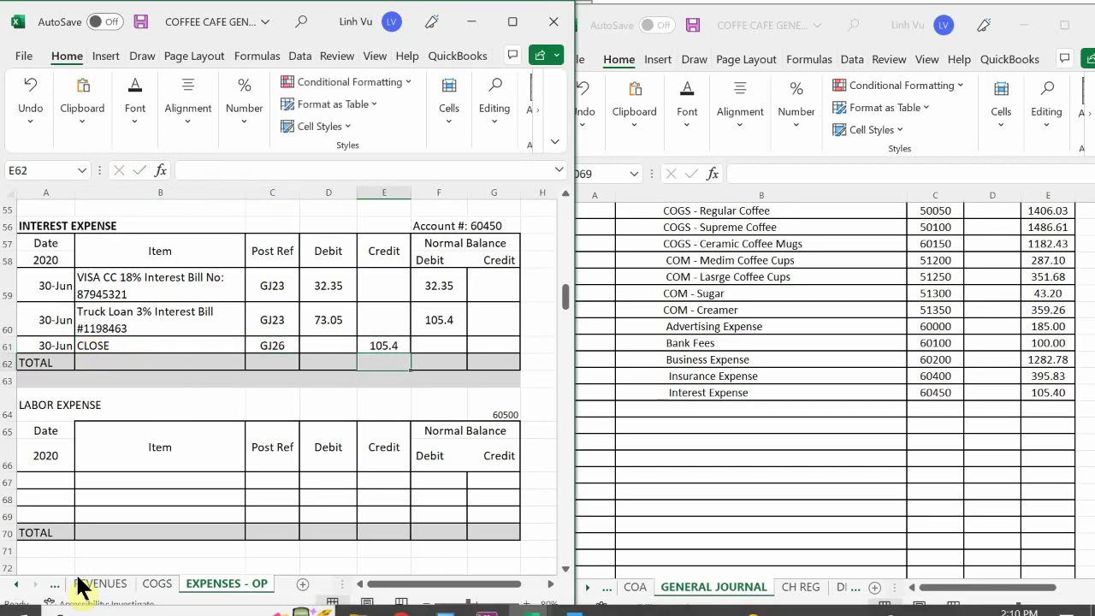
- Fill the debit balance formula from the truck loan interest row down to the Interest Expense CLOSE row
{"action": "left_click", "coordinate": [419, 306]}
{"action": "left_click_drag", "start_coordinate": [467, 329], "coordinate": [472, 346]}
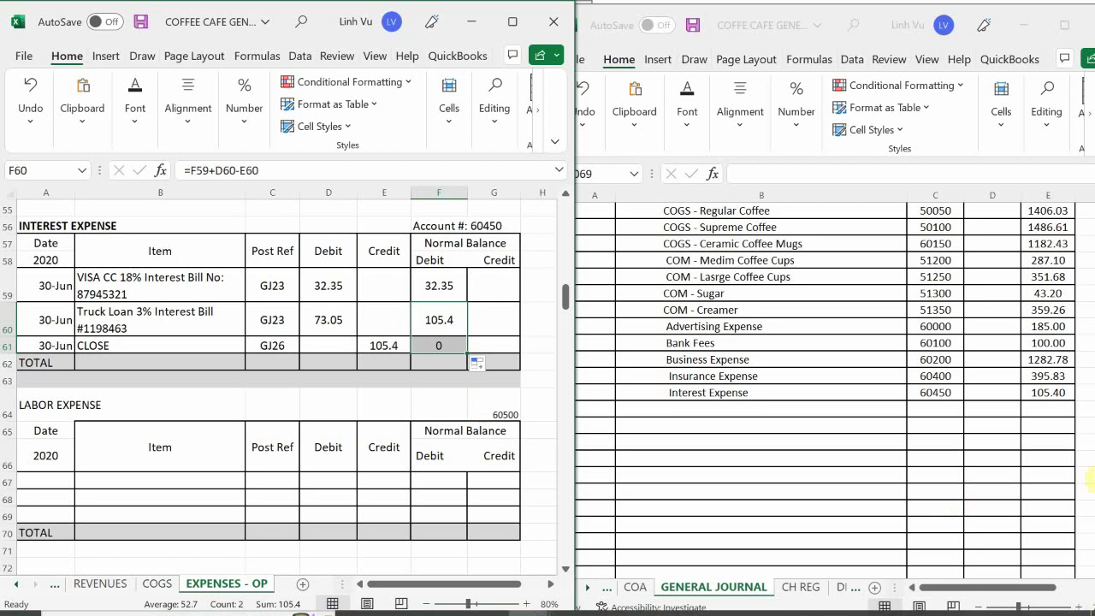
{"action": "left_click", "coordinate": [254, 379]}
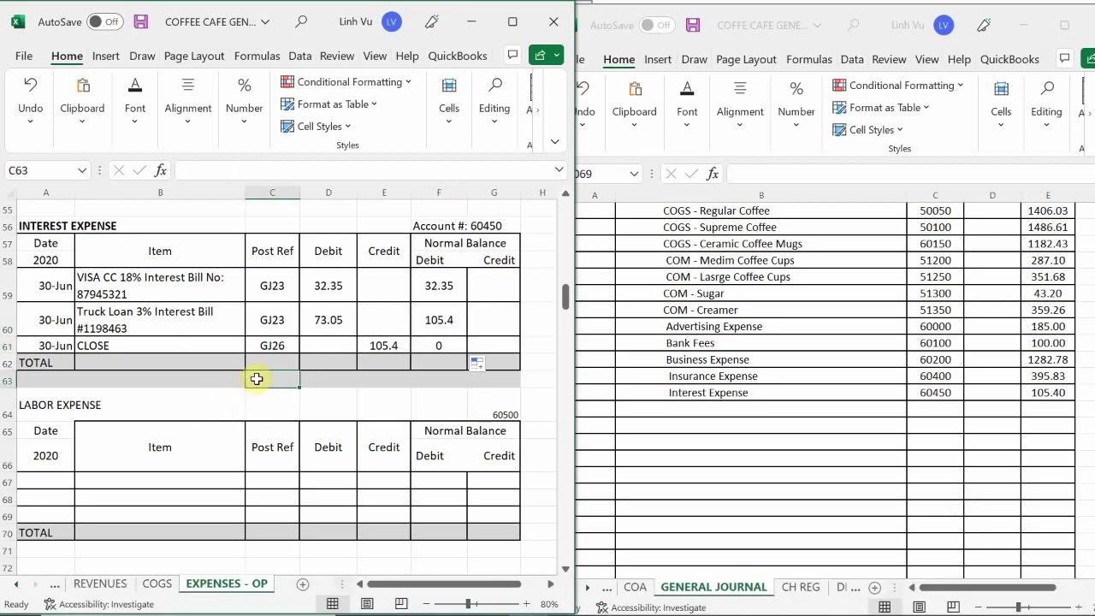
- Add a Subcontractor Expense line below Interest Expense in the page 26 journal entry with posting reference 60510 and credit 1890
{"action": "scroll", "coordinate": [257, 379], "scroll_direction": "down", "scroll_amount": 3}
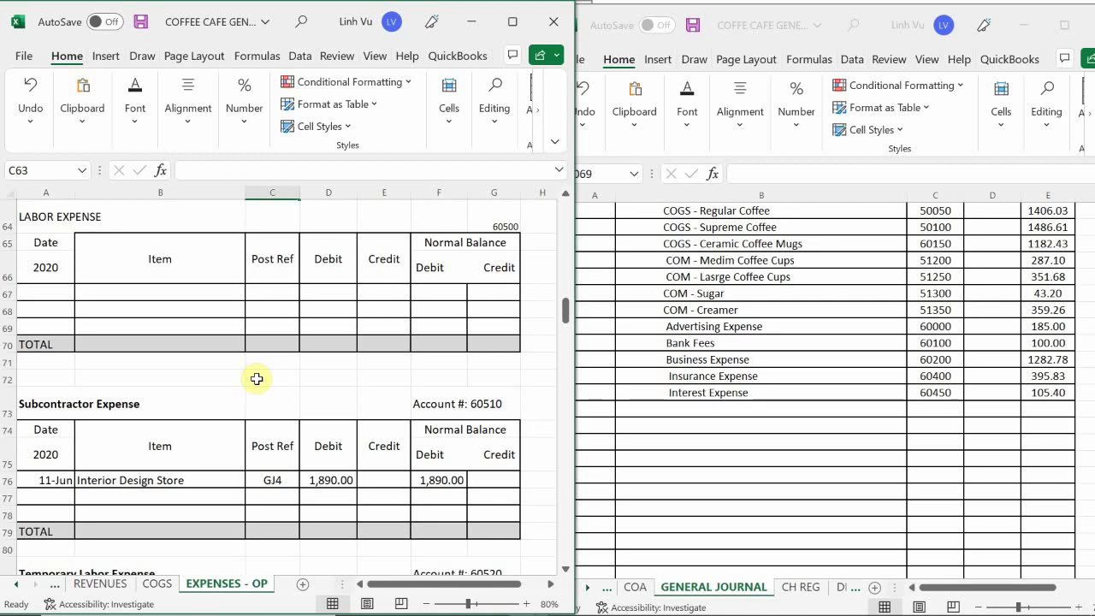
{"action": "scroll", "coordinate": [256, 379], "scroll_direction": "down", "scroll_amount": 3}
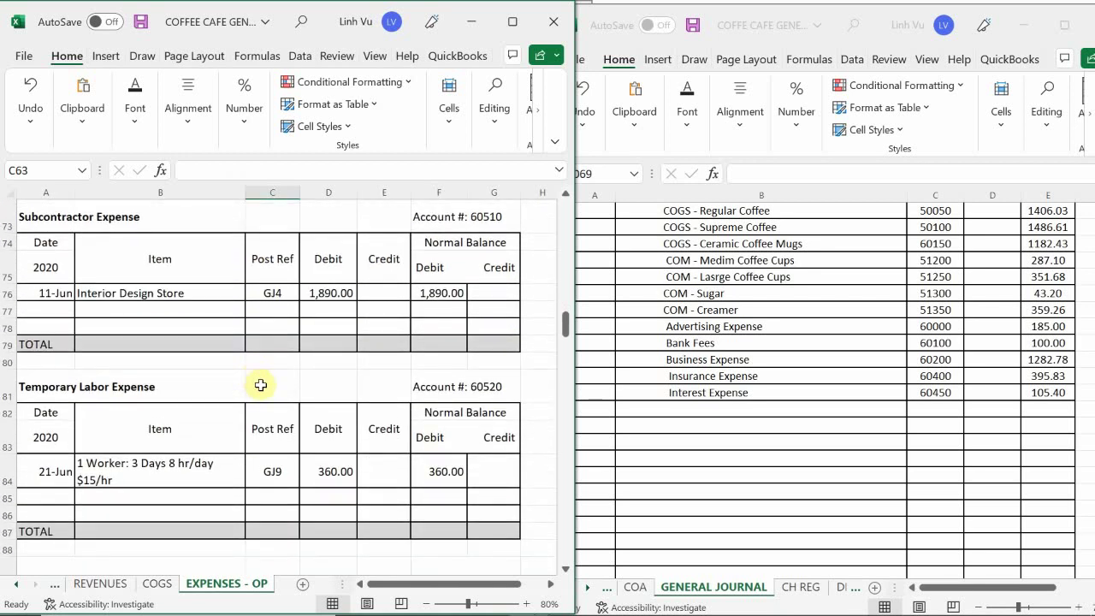
{"action": "left_click", "coordinate": [692, 406]}
{"action": "double_click", "coordinate": [692, 406]}
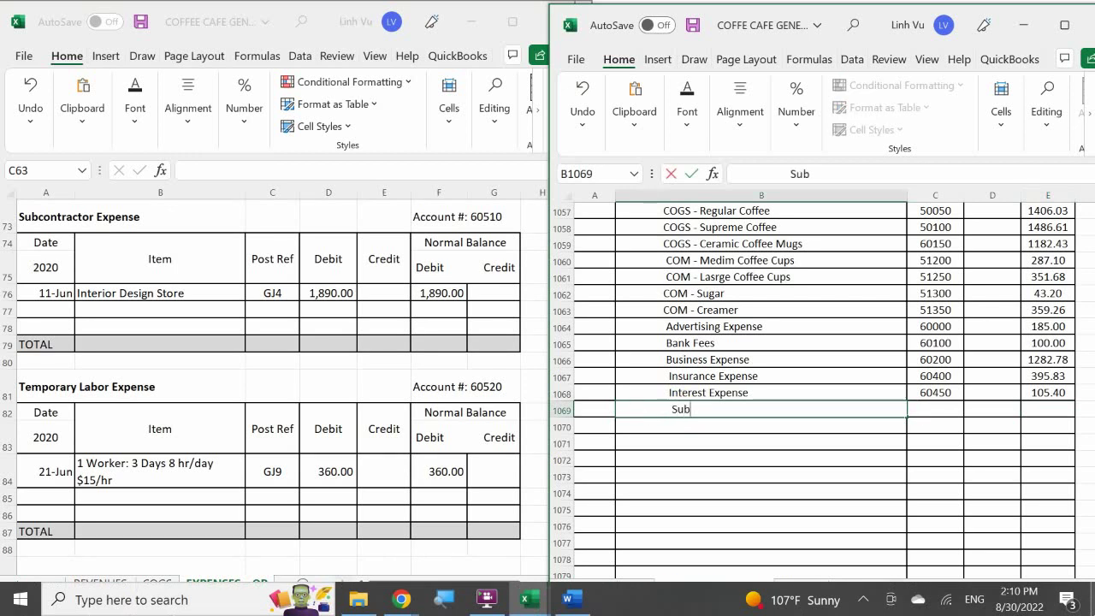
{"action": "type", "text": "Subcontractor Expem"}
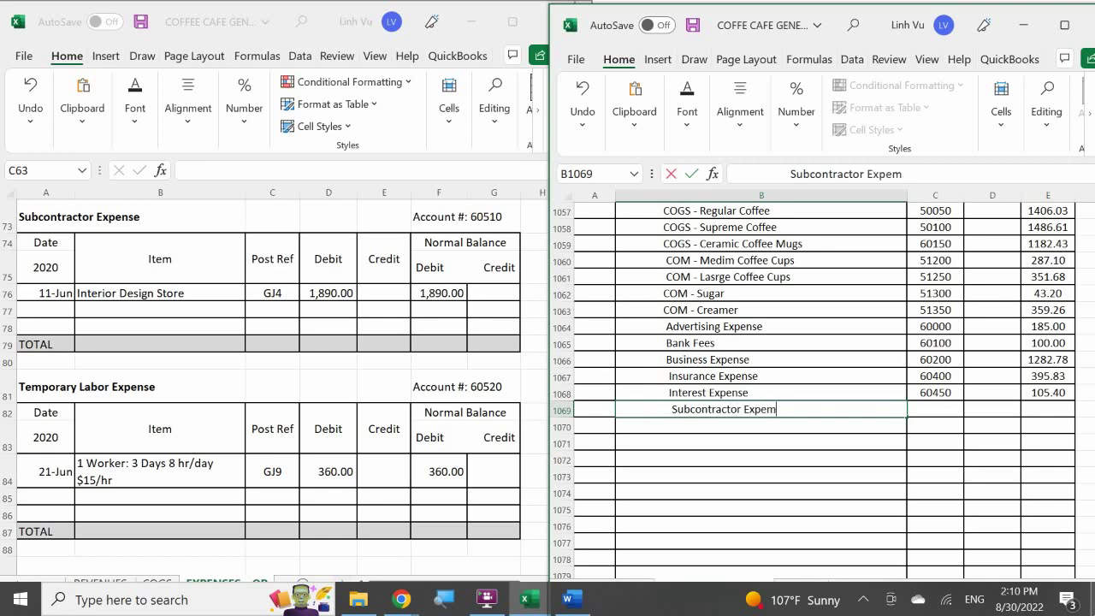
{"action": "key", "text": "BackSpace"}
{"action": "key", "text": "BackSpace"}
{"action": "type", "text": "nse"}
{"action": "key", "text": "Tab"}
{"action": "type", "text": "60"}
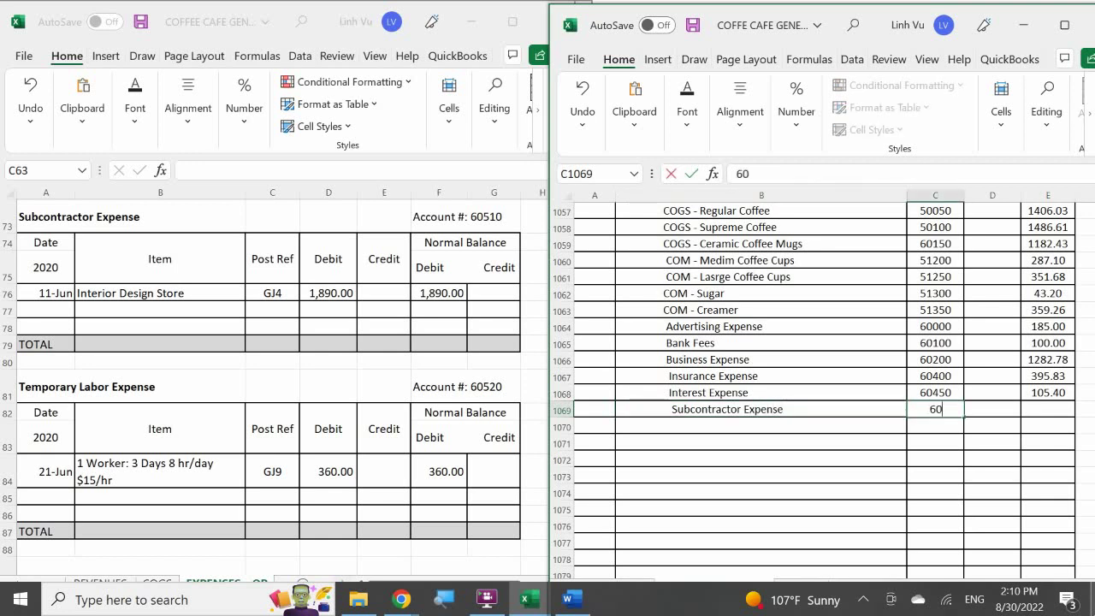
{"action": "type", "text": "510"}
{"action": "key", "text": "Tab"}
{"action": "key", "text": "Tab"}
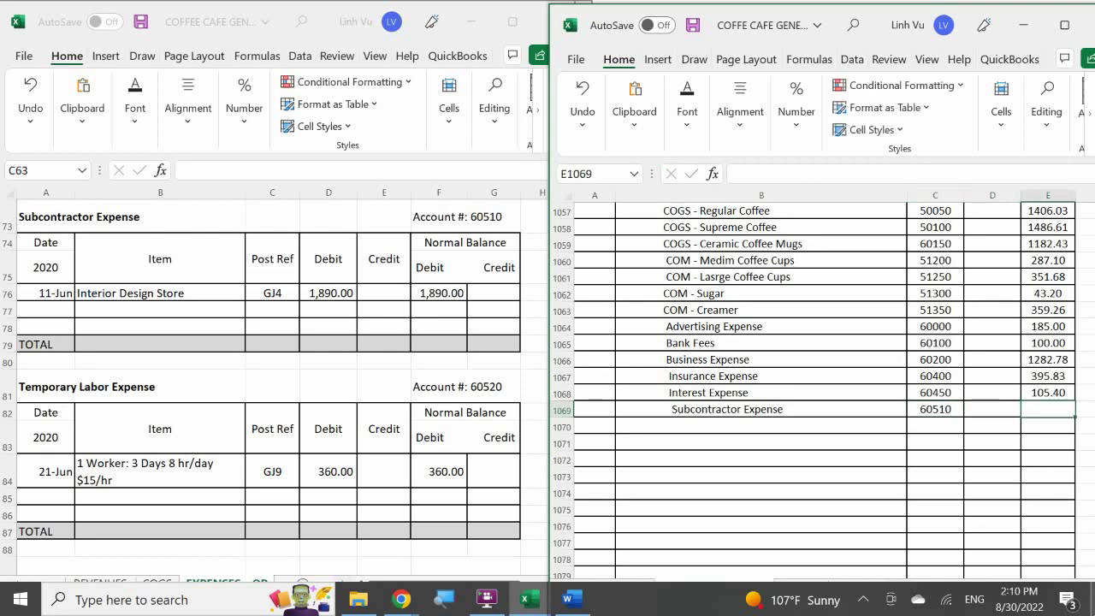
{"action": "type", "text": "1890"}
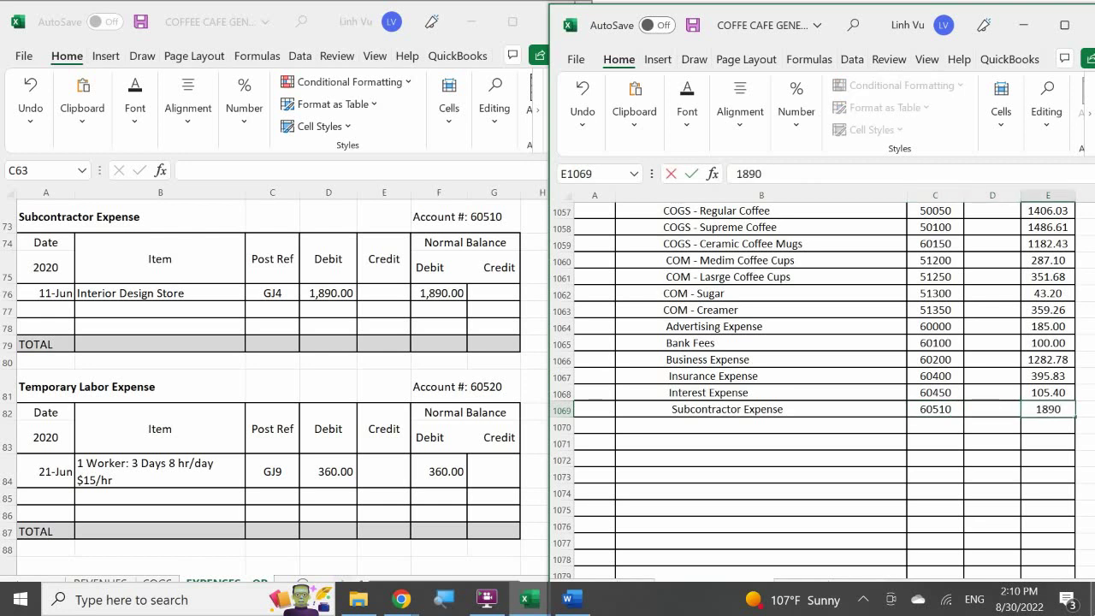
{"action": "key", "text": "Return"}
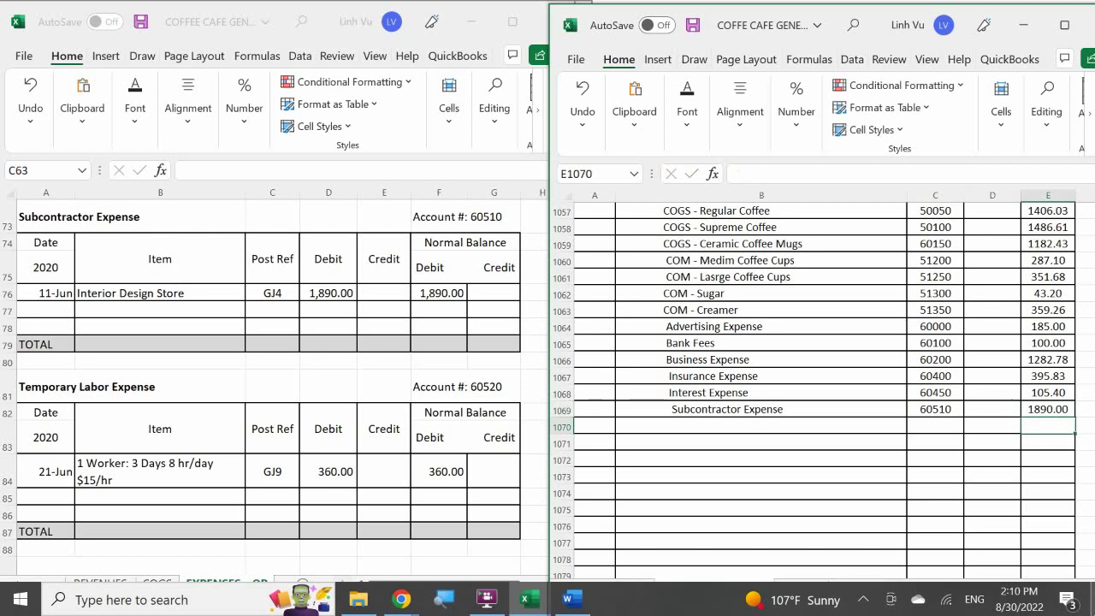
- Post the closing line in the Subcontractor Expense ledger: date 6/30, item CLOSE, post ref GJ26 and credit 1890
{"action": "left_click", "coordinate": [48, 311]}
{"action": "type", "text": "6/30"}
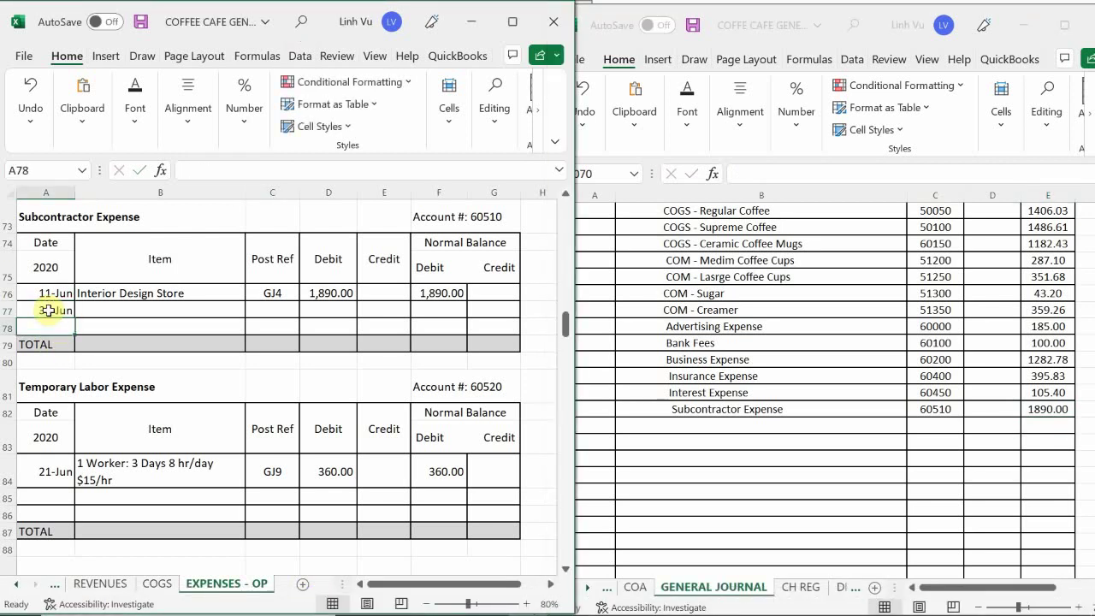
{"action": "key", "text": "Tab"}
{"action": "type", "text": "CLOSE"}
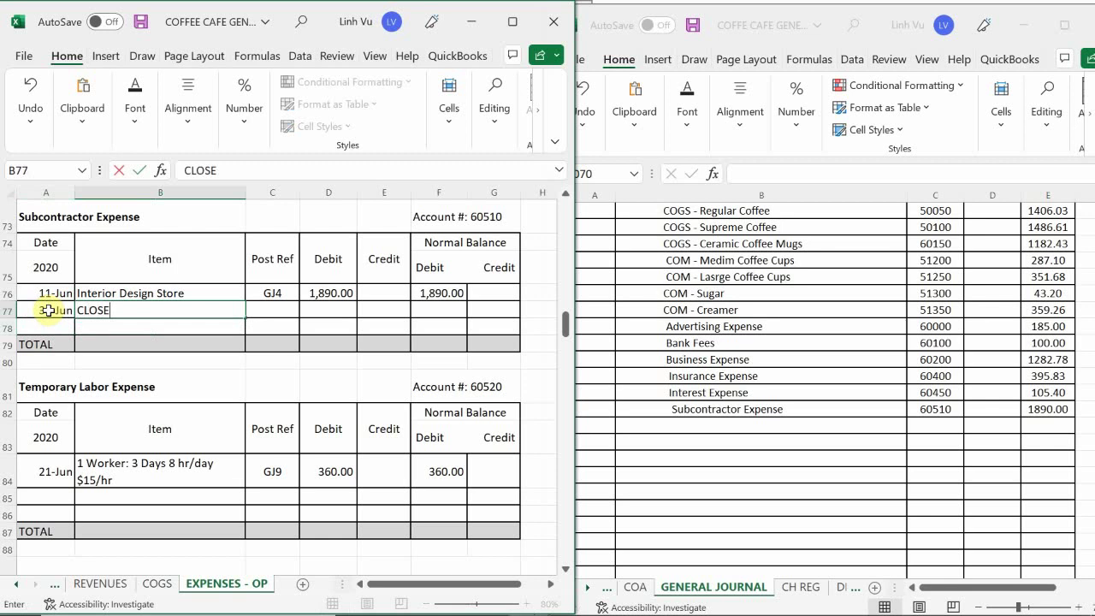
{"action": "key", "text": "Tab"}
{"action": "type", "text": "G"}
{"action": "key", "text": "BackSpace"}
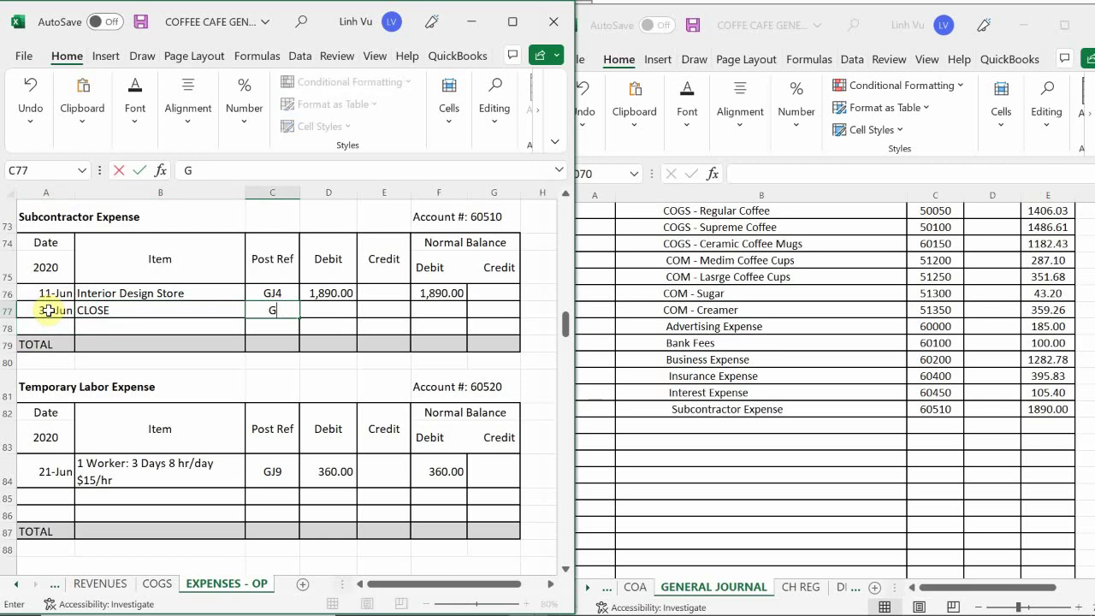
{"action": "type", "text": "J4"}
{"action": "key", "text": "BackSpace"}
{"action": "type", "text": "126"}
{"action": "key", "text": "BackSpace"}
{"action": "key", "text": "BackSpace"}
{"action": "type", "text": "526"}
{"action": "key", "text": "BackSpace"}
{"action": "key", "text": "BackSpace"}
{"action": "key", "text": "BackSpace"}
{"action": "type", "text": "26"}
{"action": "key", "text": "Tab"}
{"action": "key", "text": "Tab"}
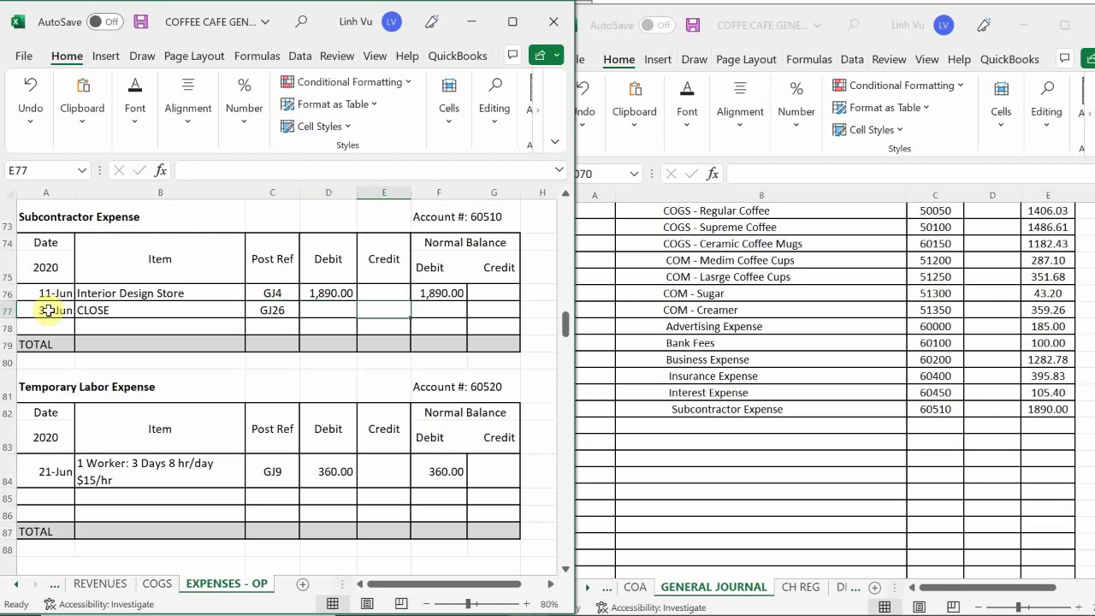
{"action": "type", "text": "1890"}
{"action": "key", "text": "Tab"}
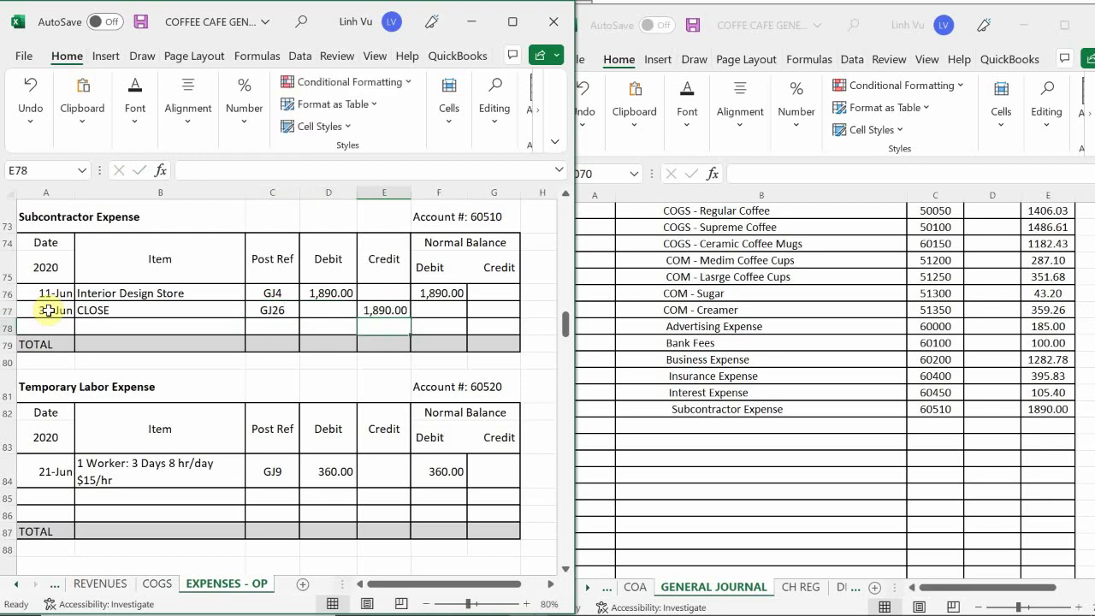
- Enter the debit balance formula =F76+D77-E77 in the Subcontractor Expense CLOSE row
{"action": "type", "text": "="}
{"action": "key", "text": "Up"}
{"action": "type", "text": "+"}
{"action": "key", "text": "Left"}
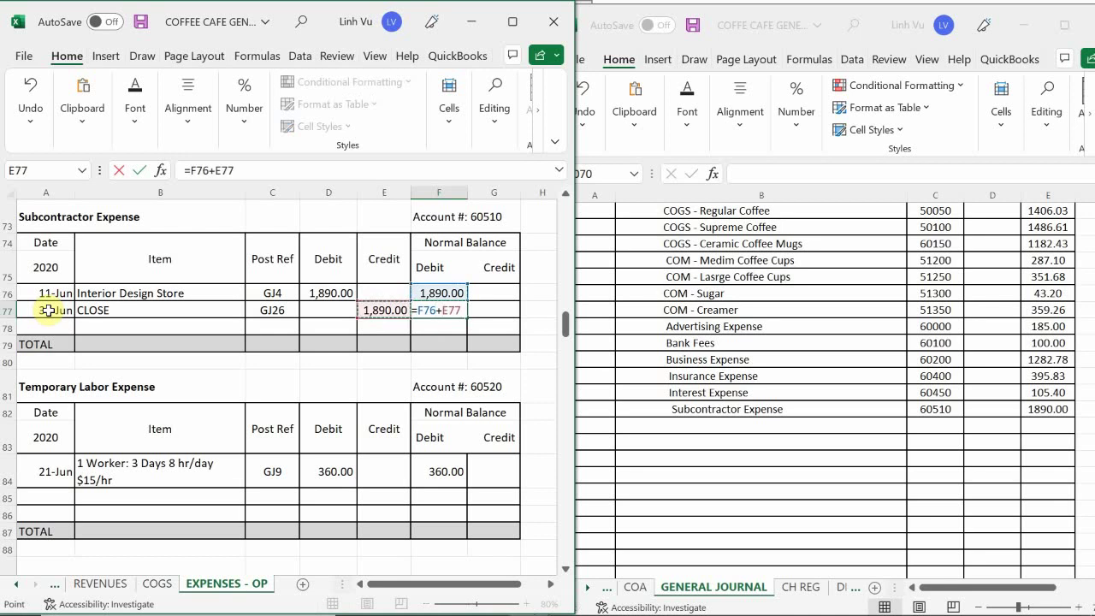
{"action": "key", "text": "Left"}
{"action": "type", "text": "-"}
{"action": "key", "text": "Left"}
{"action": "key", "text": "Return"}
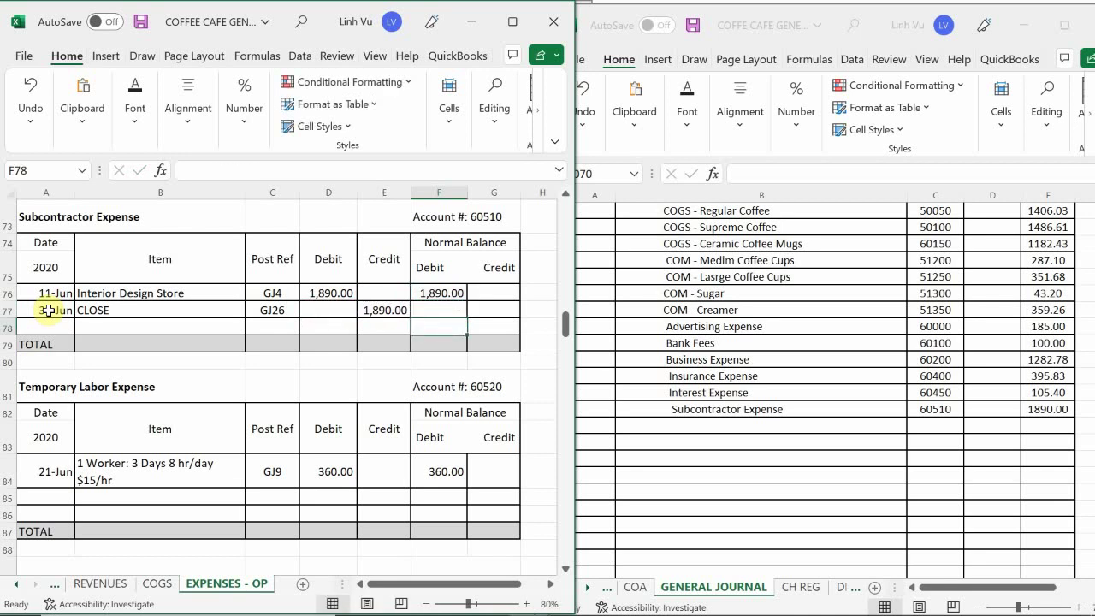
- Enter the account title Tempprary Labor Expense below Subcontractor Expense in the page 26 journal entry
{"action": "scroll", "coordinate": [219, 522], "scroll_direction": "down", "scroll_amount": 2}
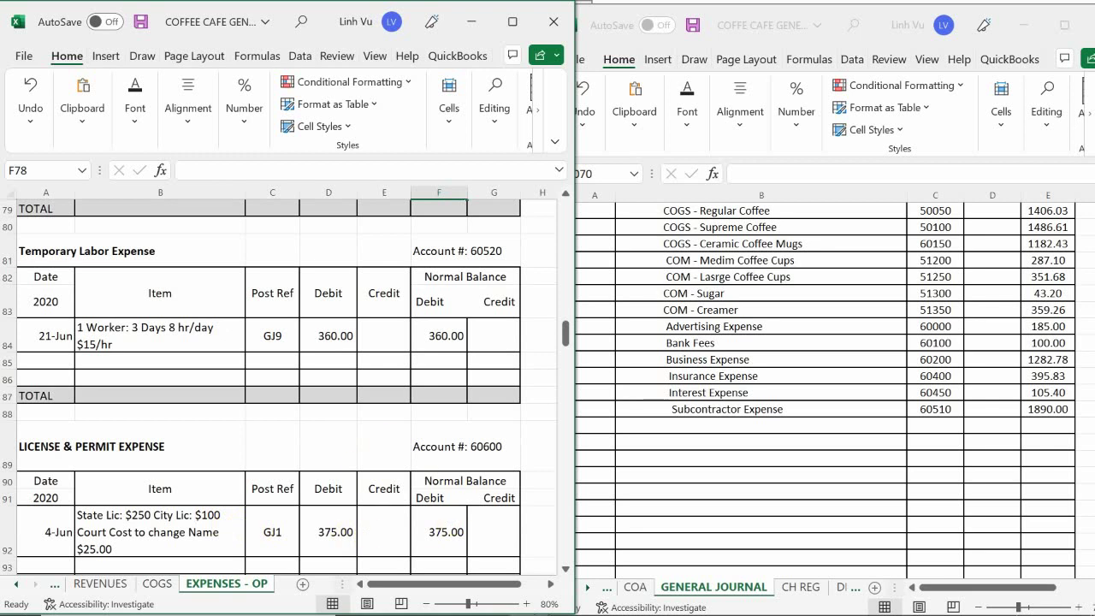
{"action": "left_click", "coordinate": [655, 425]}
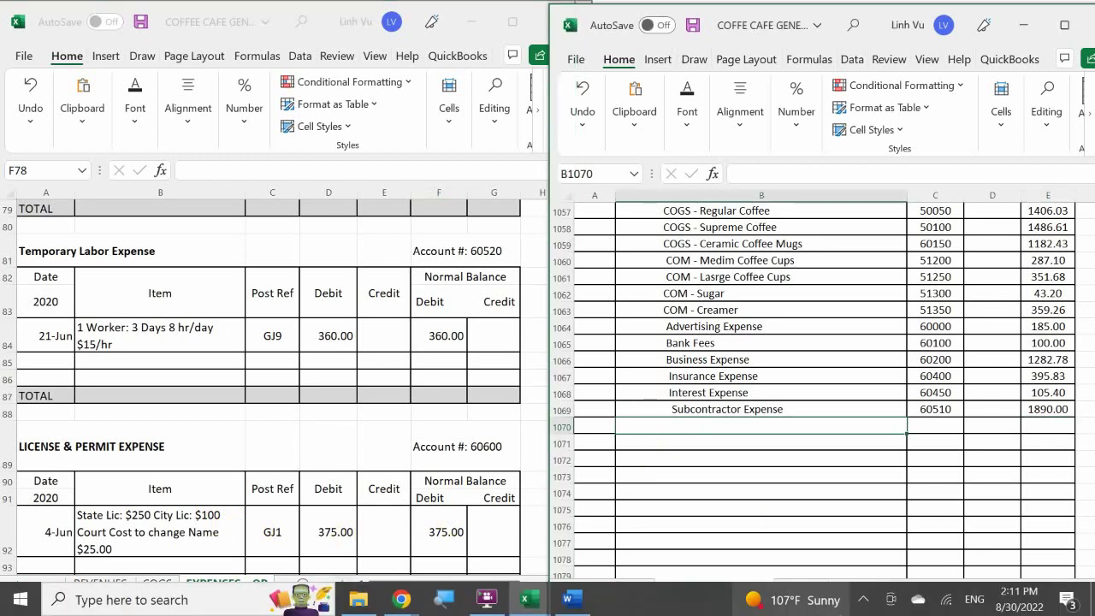
{"action": "type", "text": "T"}
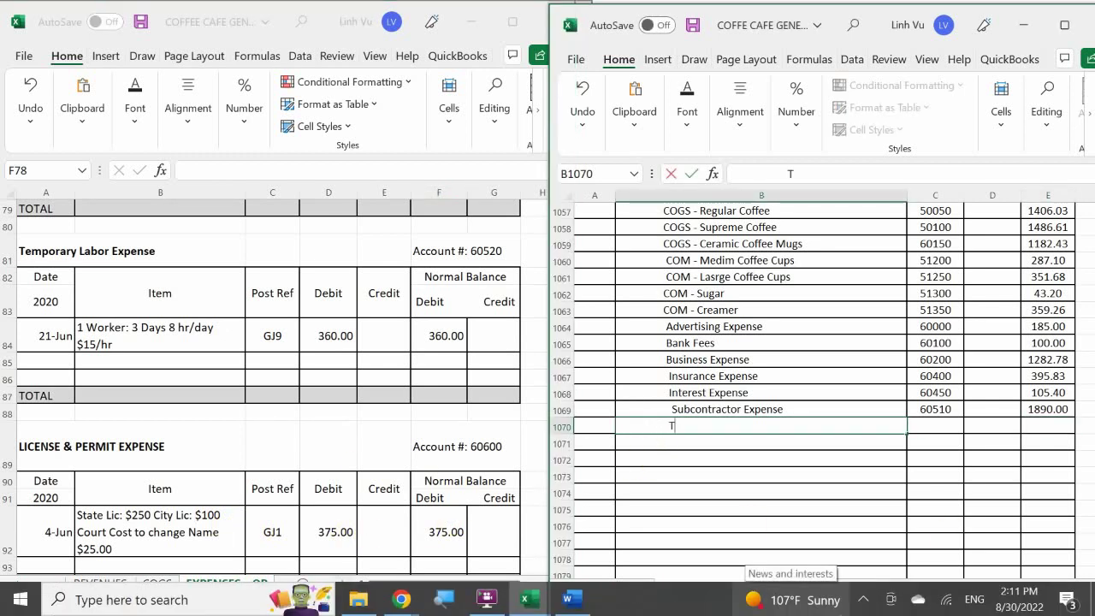
{"action": "type", "text": "e,m"}
{"action": "key", "text": "BackSpace"}
{"action": "type", "text": "pprary"}
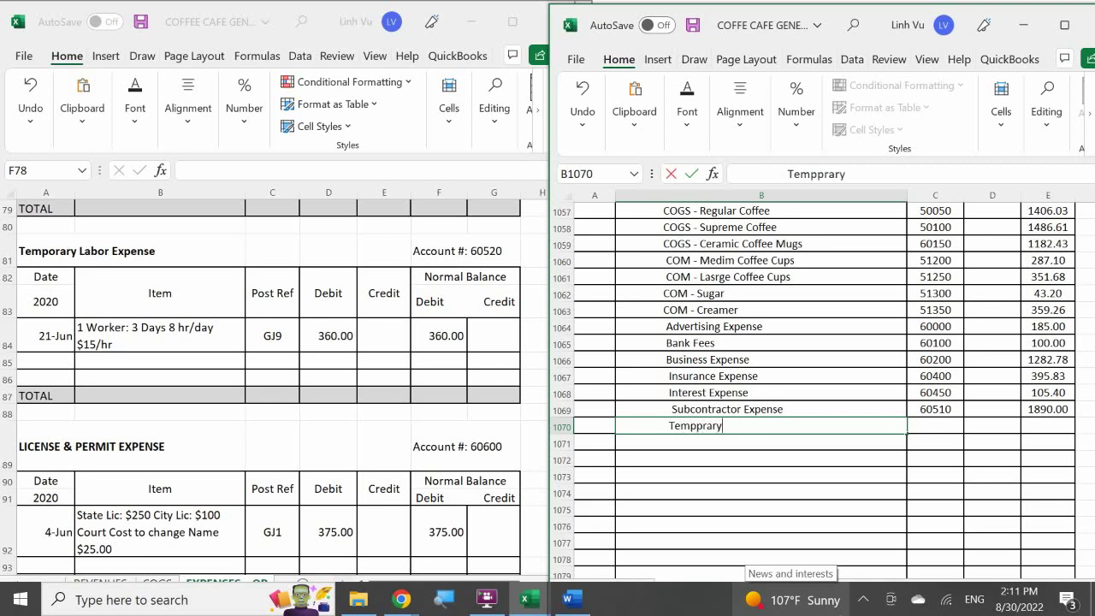
{"action": "type", "text": " La"}
{"action": "key", "text": "BackSpace"}
{"action": "type", "text": "Labor Expemn"}
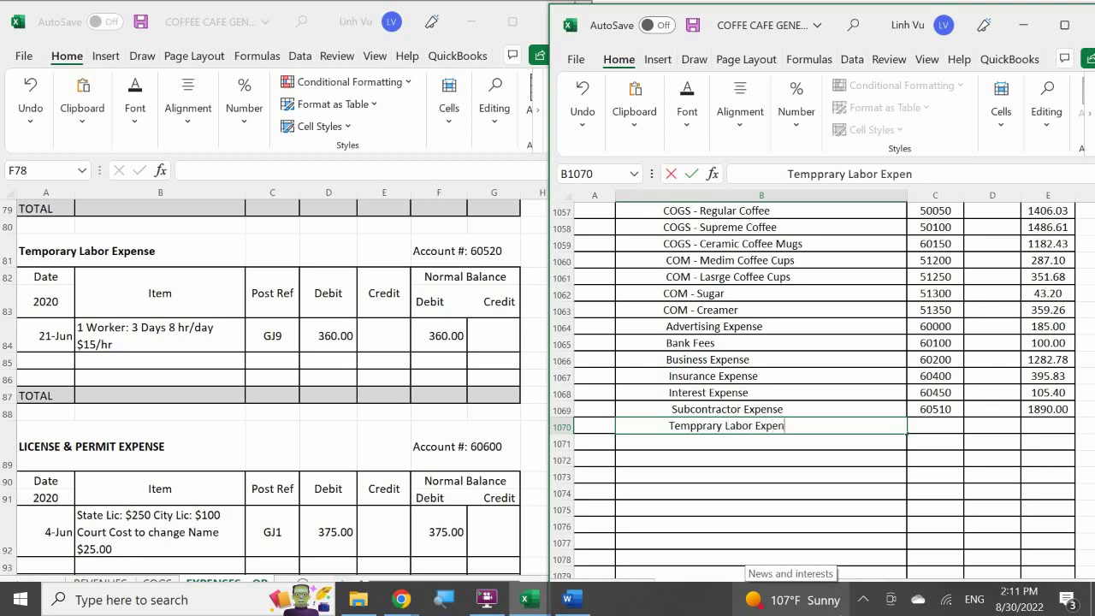
{"action": "type", "text": "se"}
- Give the temporary labor line in the journal posting reference 60520 and credit 360
{"action": "key", "text": "Tab"}
{"action": "type", "text": "60"}
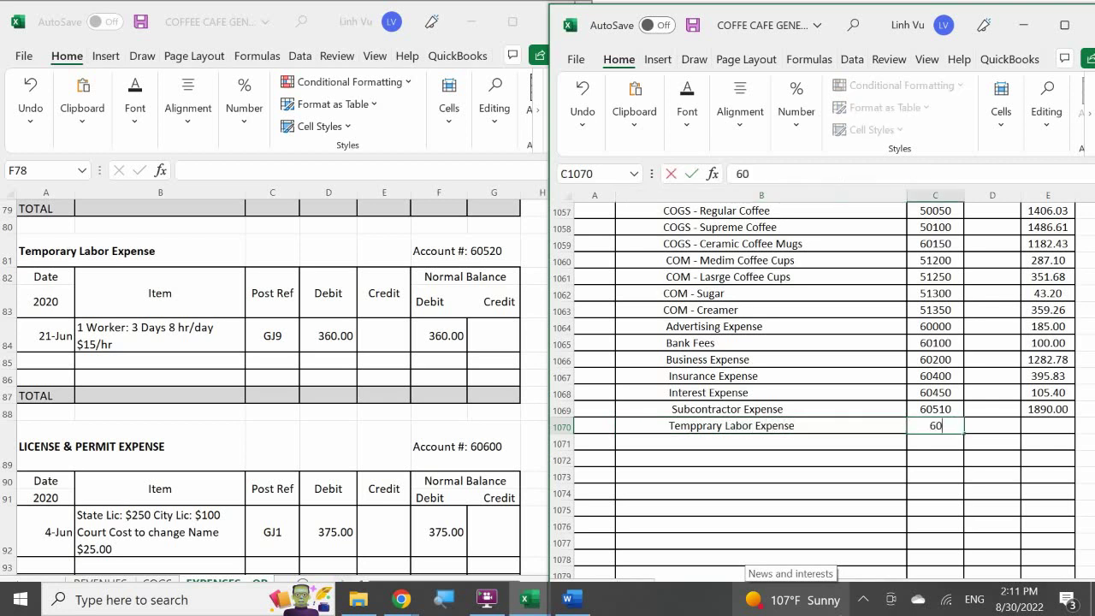
{"action": "type", "text": "520"}
{"action": "key", "text": "Tab"}
{"action": "key", "text": "Tab"}
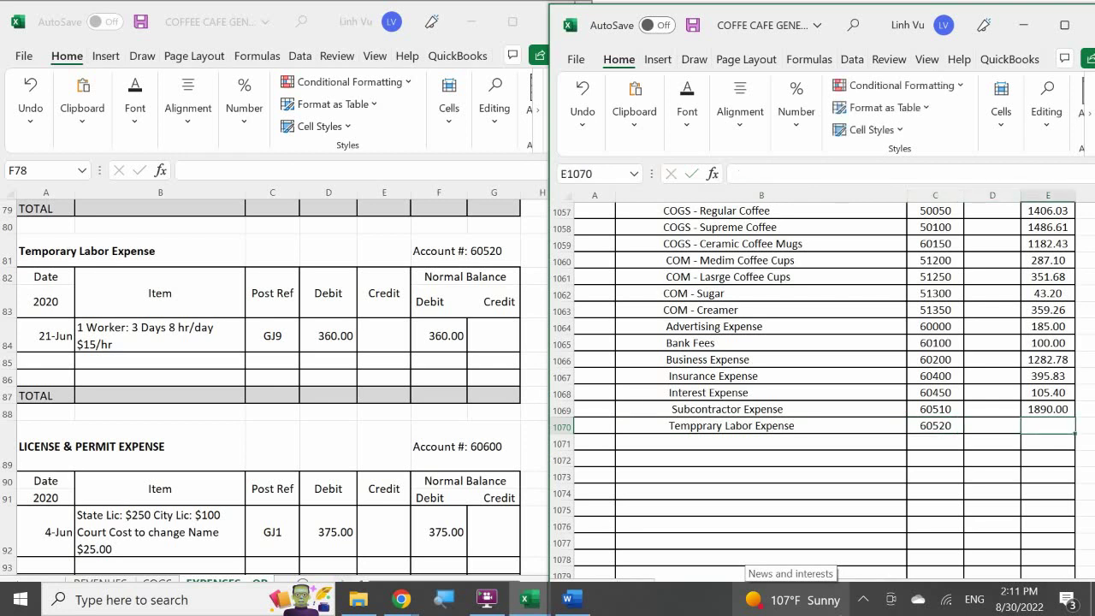
{"action": "type", "text": "360"}
{"action": "key", "text": "Return"}
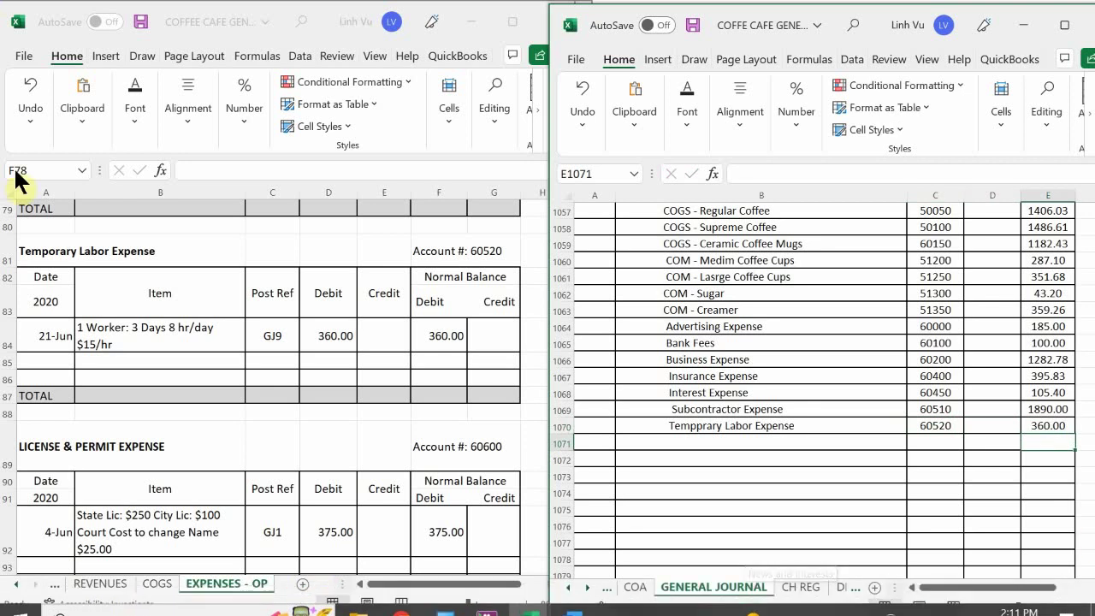
- Start the closing line in the Temporary Labor Expense ledger with date 6/30 and item CLOSE
{"action": "left_click", "coordinate": [47, 363]}
{"action": "type", "text": "6/30"}
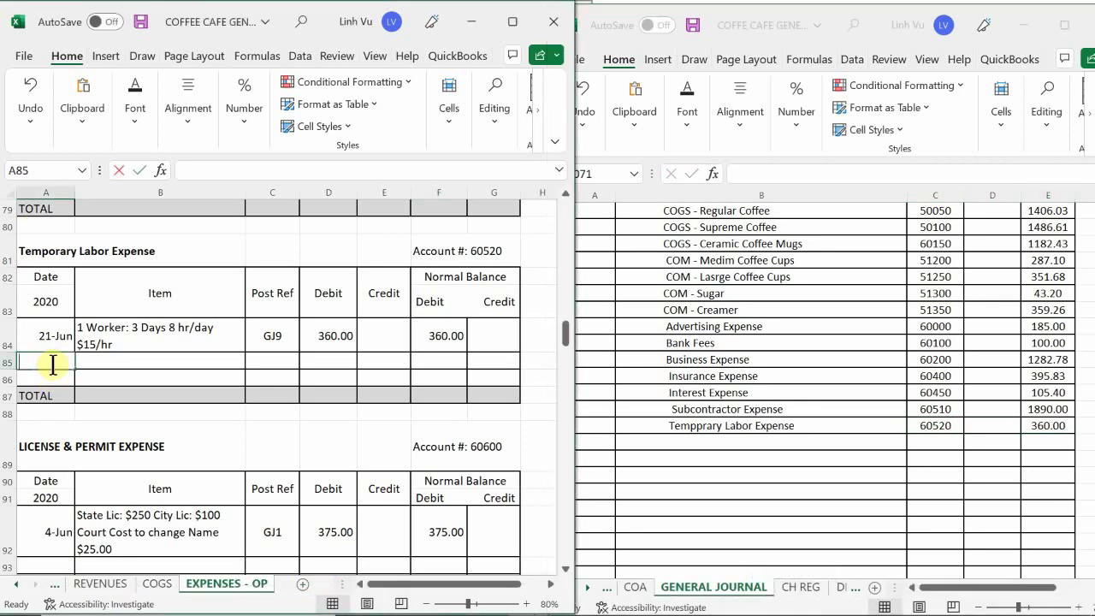
{"action": "key", "text": "Return"}
{"action": "key", "text": "Right"}
{"action": "key", "text": "Up"}
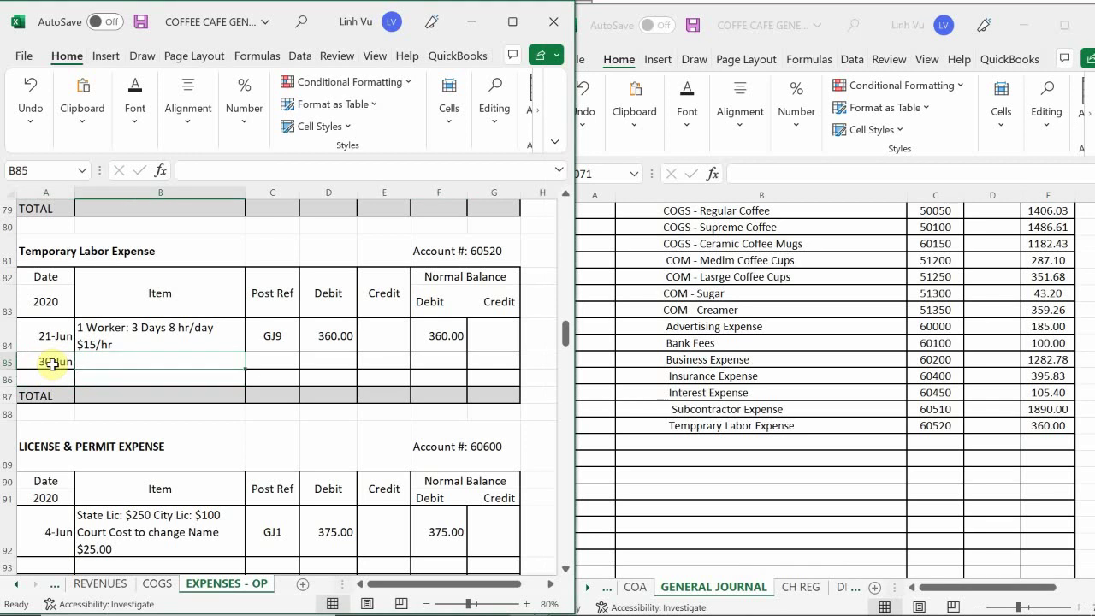
{"action": "type", "text": "CLOSE"}
{"action": "key", "text": "Tab"}
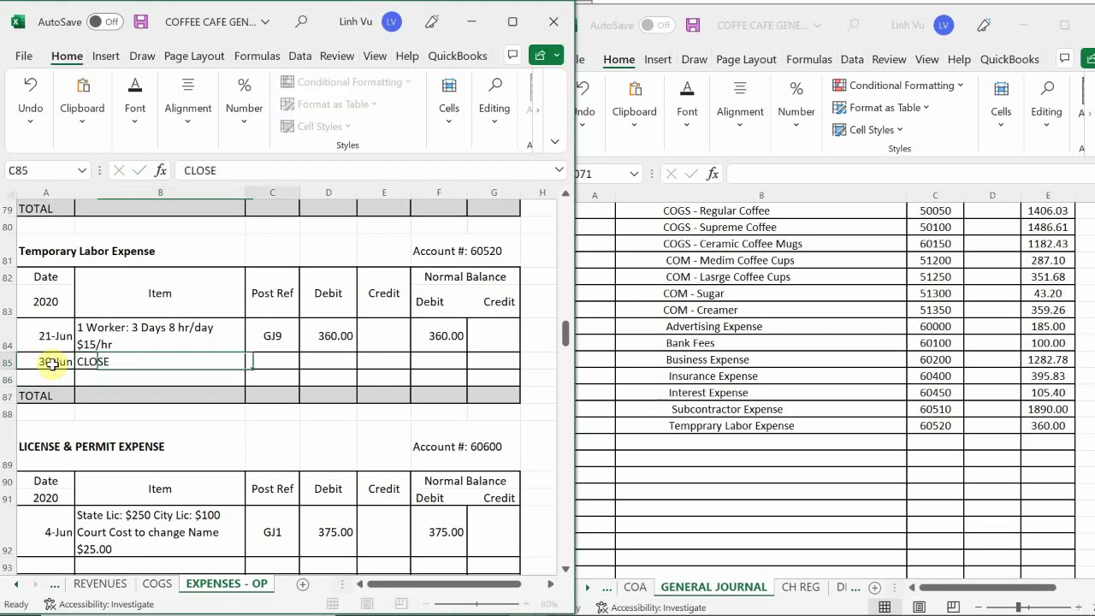
- Complete the Temporary Labor Expense CLOSE row with post ref GJ26 and credit 360
{"action": "type", "text": "G"}
{"action": "key", "text": "BackSpace"}
{"action": "key", "text": "BackSpace"}
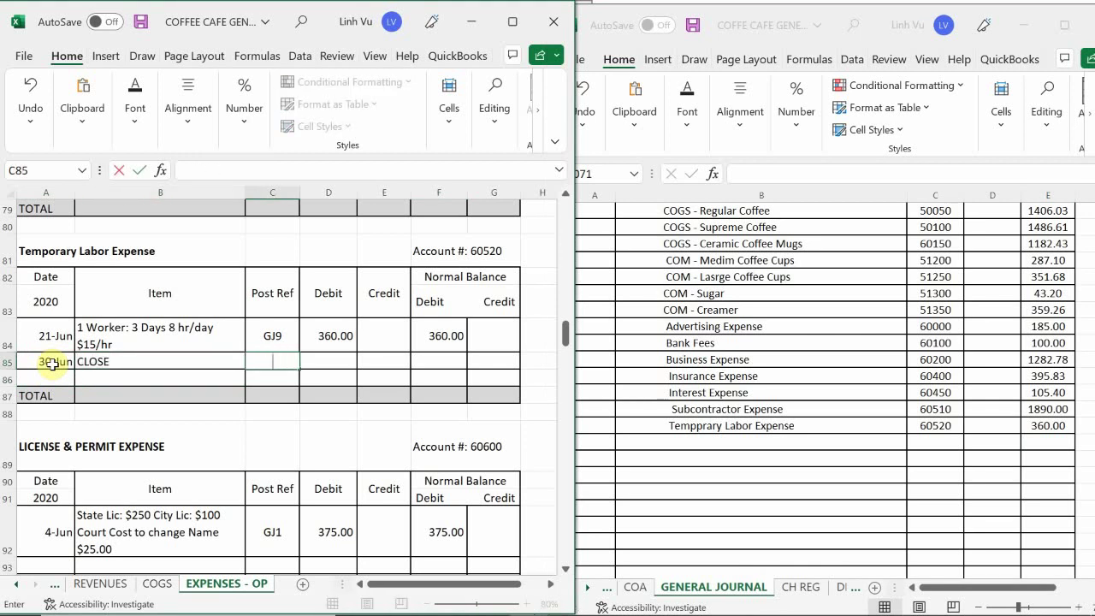
{"action": "type", "text": "G"}
{"action": "key", "text": "BackSpace"}
{"action": "type", "text": "J26"}
{"action": "key", "text": "Tab"}
{"action": "key", "text": "Tab"}
{"action": "type", "text": "360"}
{"action": "key", "text": "Tab"}
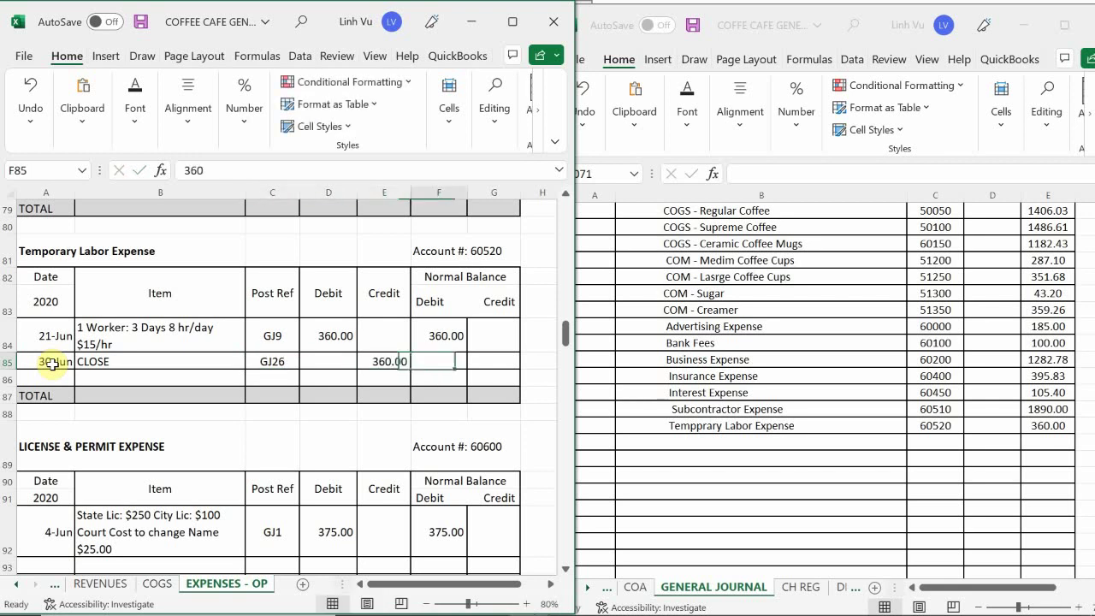
- Enter the debit balance formula =F84+D85-E85 in the Temporary Labor Expense CLOSE row
{"action": "type", "text": "="}
{"action": "key", "text": "Up"}
{"action": "type", "text": "+"}
{"action": "key", "text": "Left"}
{"action": "key", "text": "Left"}
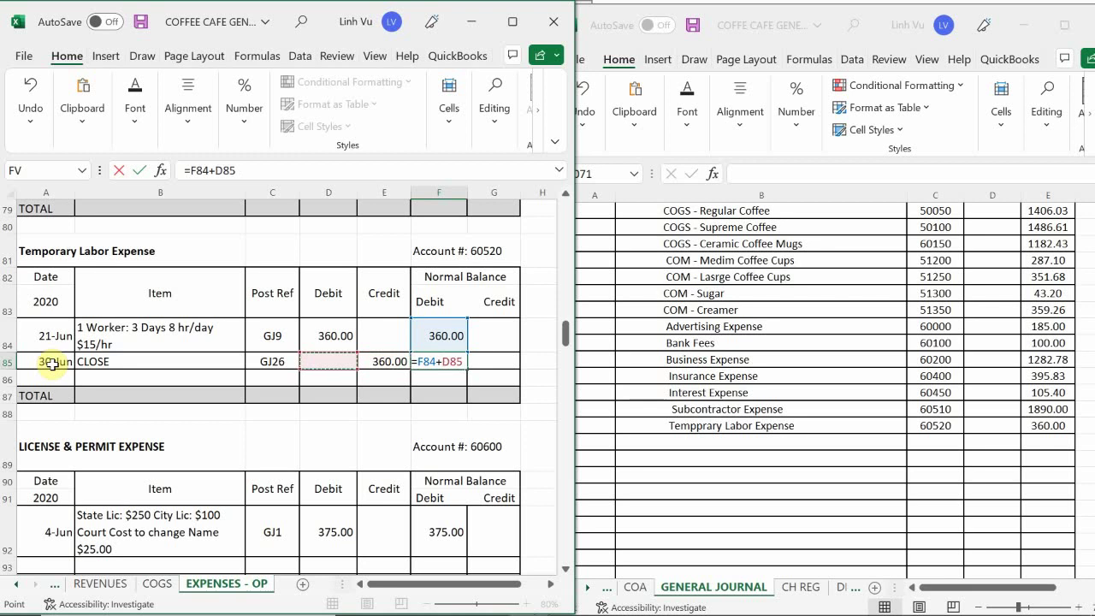
{"action": "type", "text": "-"}
{"action": "key", "text": "Left"}
{"action": "key", "text": "Return"}
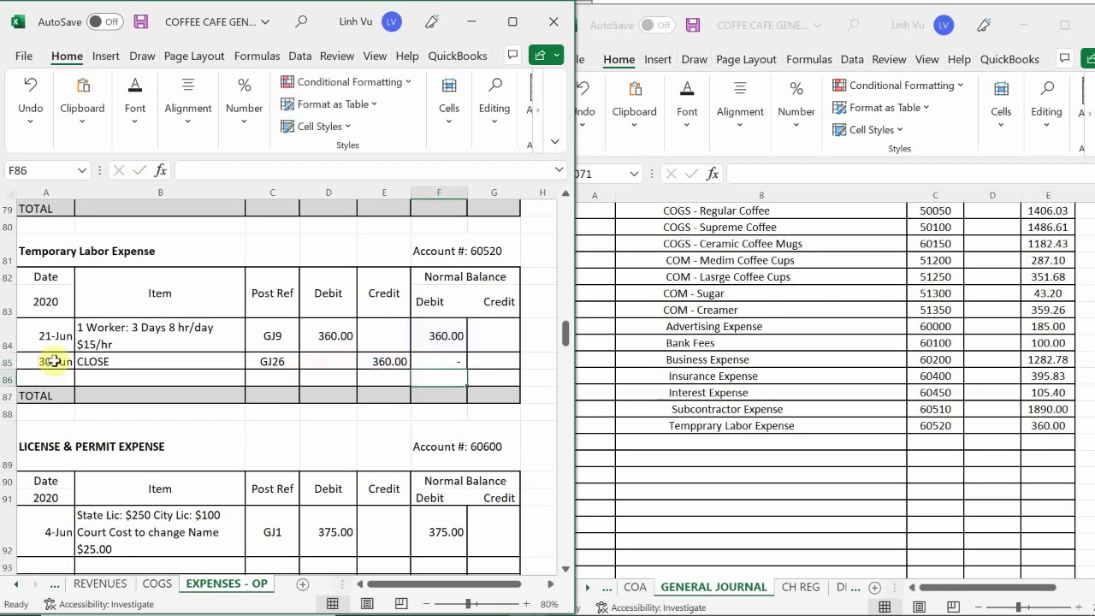
- Add a License & Permit Expense line below the temporary labor line in the journal entry with posting reference 60600 and credit 375
{"action": "scroll", "coordinate": [269, 225], "scroll_direction": "down", "scroll_amount": 3}
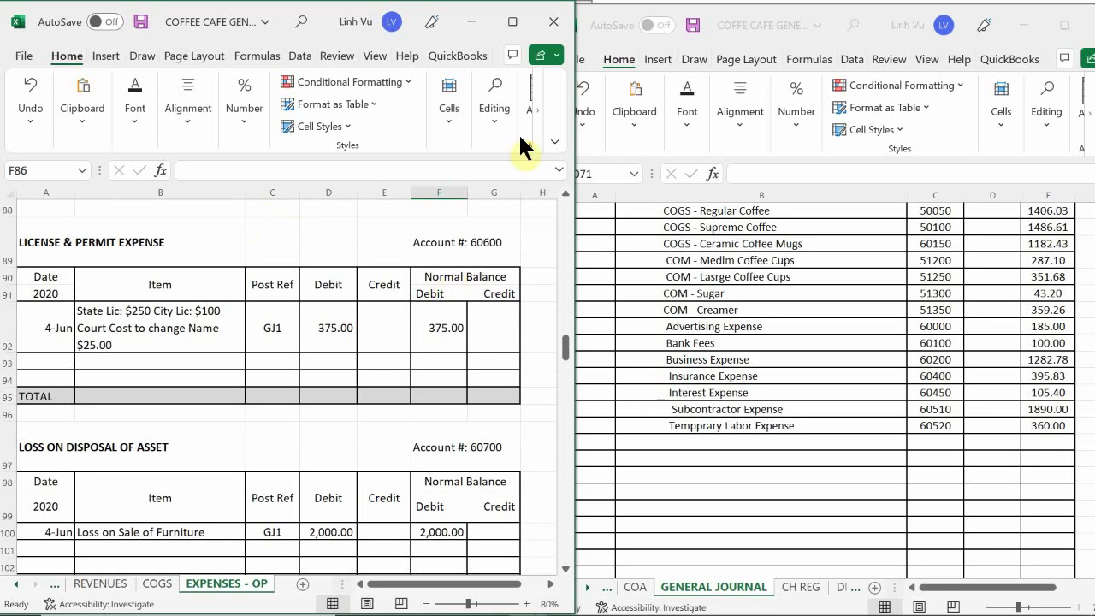
{"action": "left_click", "coordinate": [655, 448]}
{"action": "left_click", "coordinate": [659, 455]}
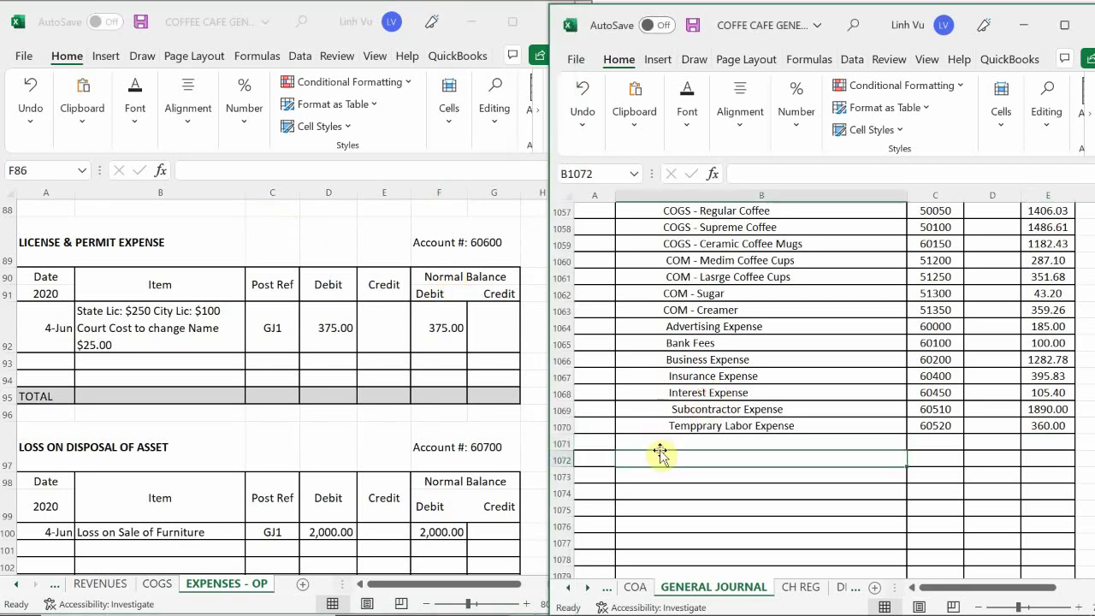
{"action": "left_click", "coordinate": [655, 445]}
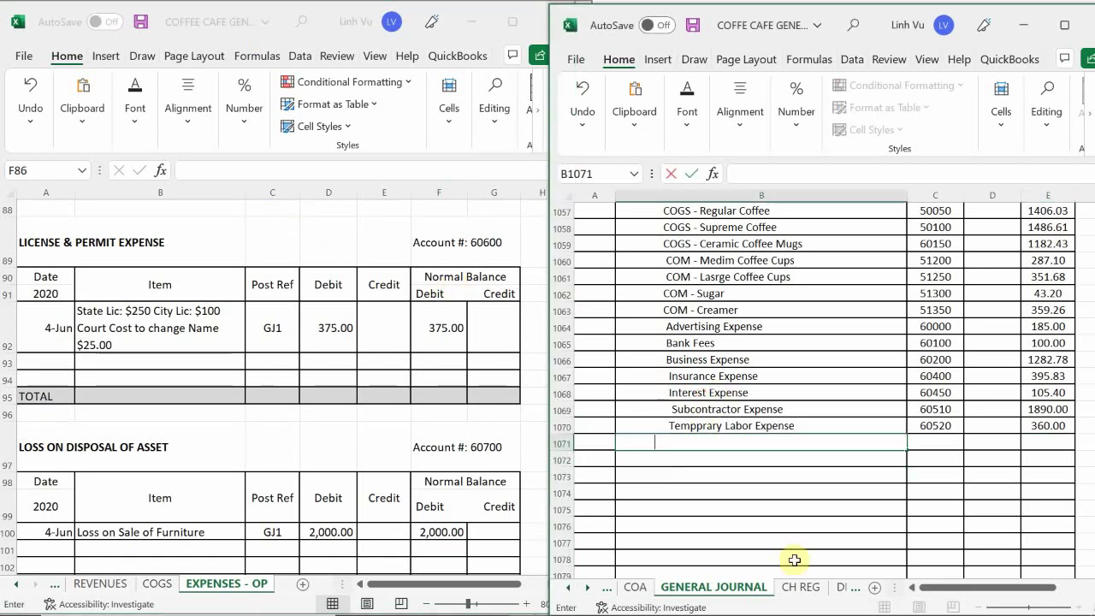
{"action": "key", "text": "BackSpace"}
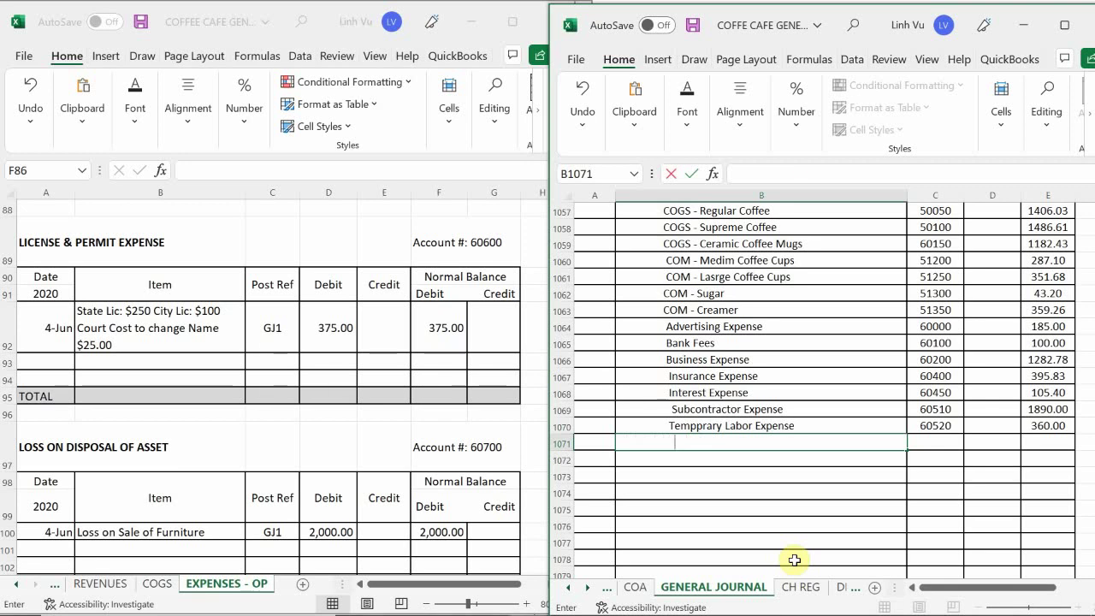
{"action": "type", "text": "License *"}
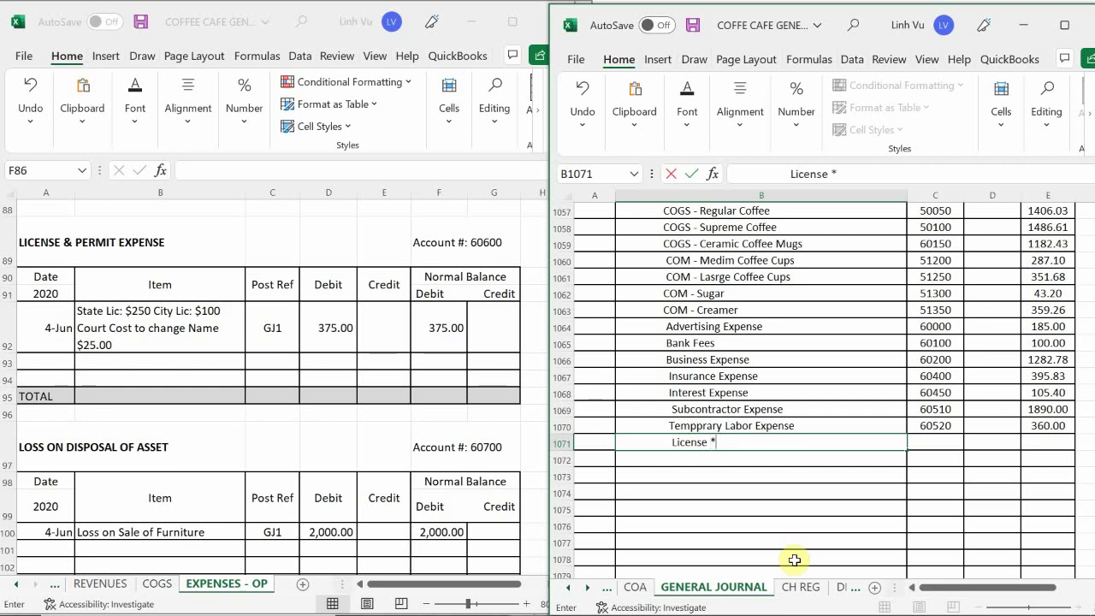
{"action": "type", "text": "& Permit Expense"}
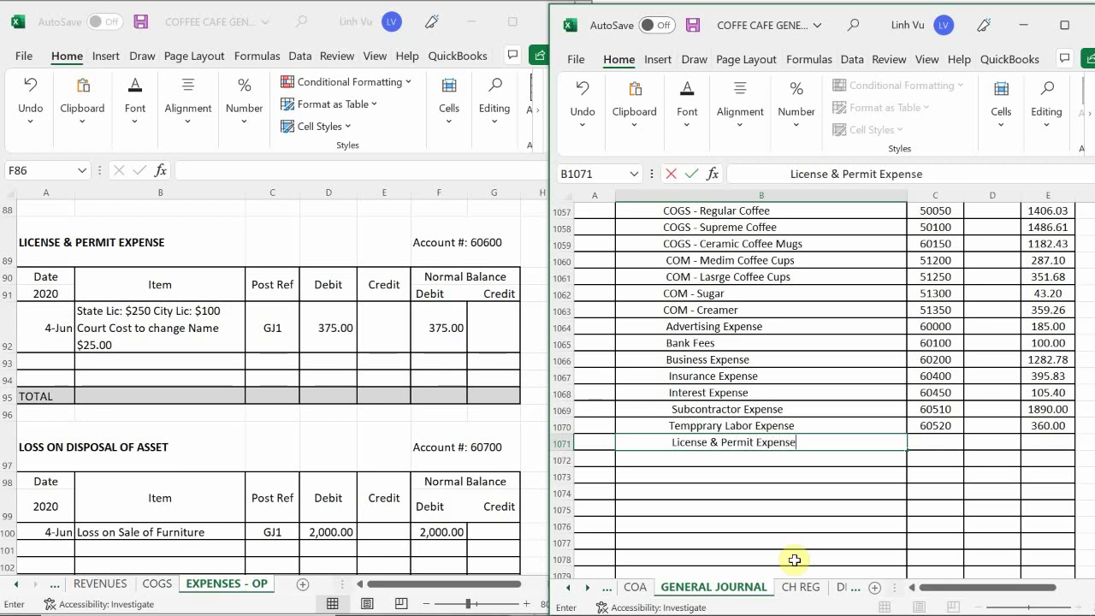
{"action": "key", "text": "Tab"}
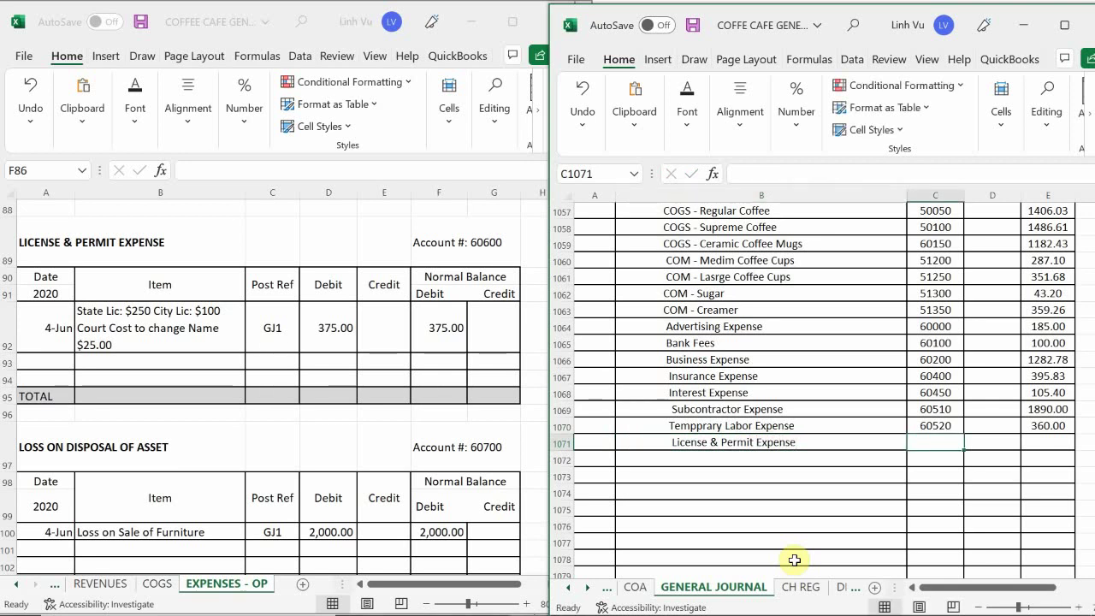
{"action": "type", "text": "60600"}
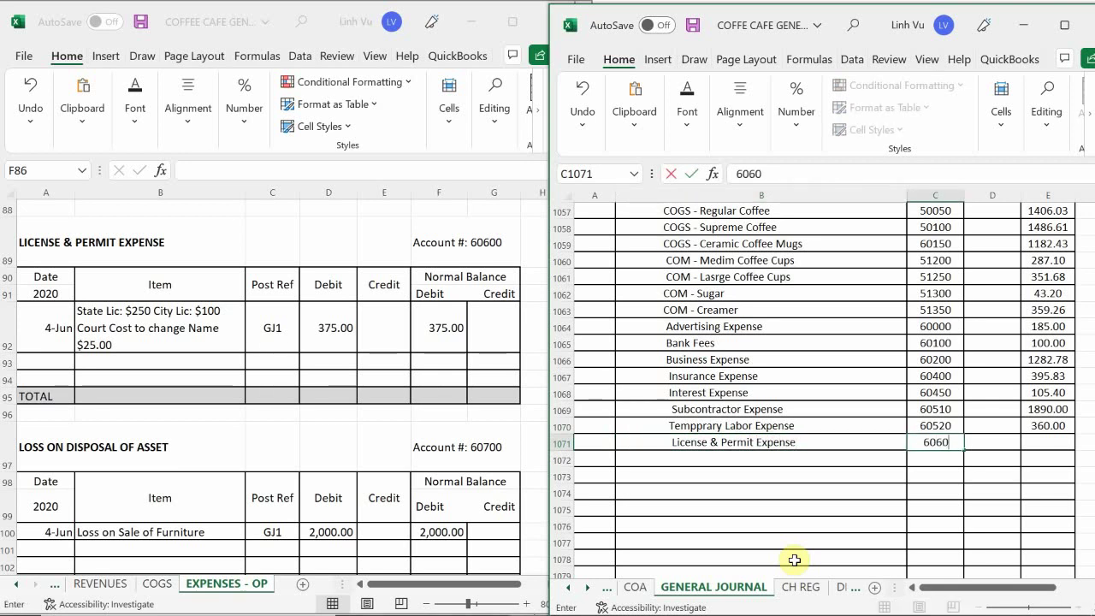
{"action": "key", "text": "Tab"}
{"action": "key", "text": "Tab"}
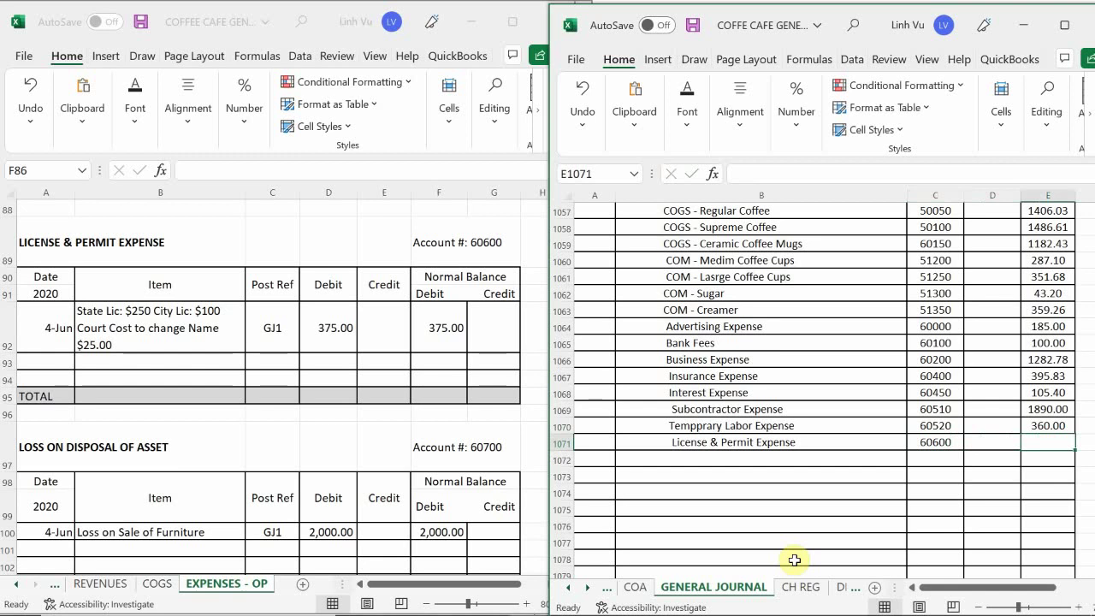
{"action": "type", "text": "375"}
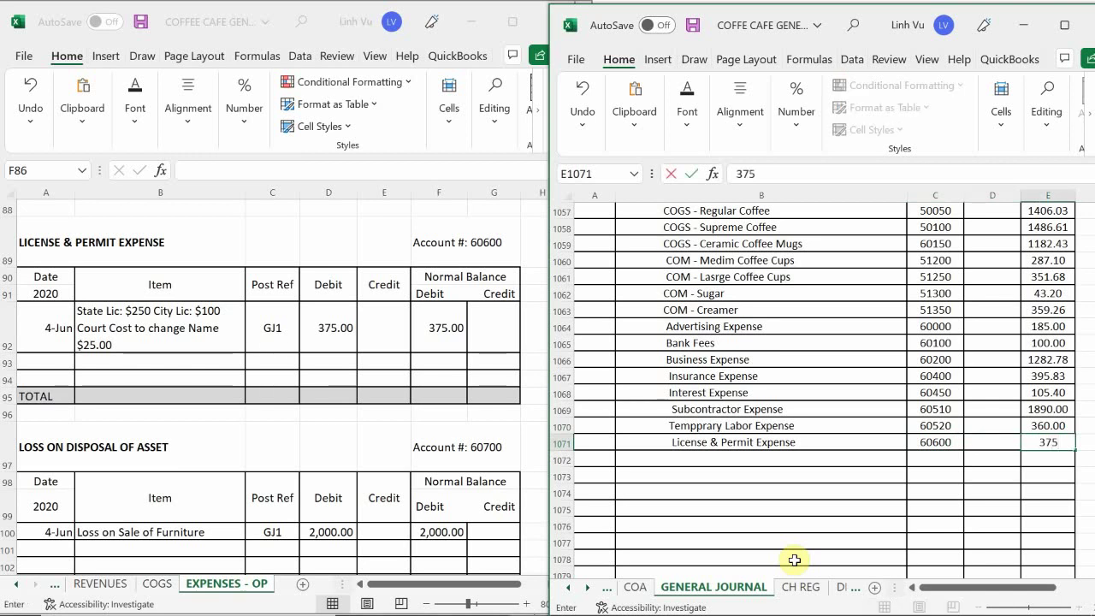
{"action": "key", "text": "Return"}
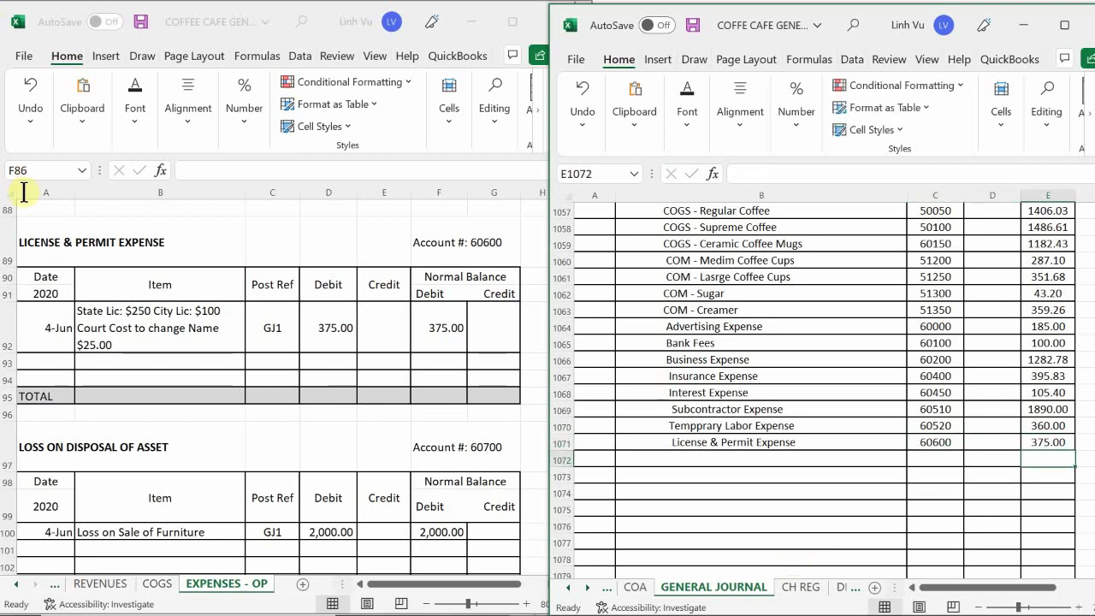
- Start the closing line in the License & Permit Expense ledger with date 6/30 and item CLOSE
{"action": "left_click", "coordinate": [61, 362]}
{"action": "left_click", "coordinate": [62, 362]}
{"action": "type", "text": "6/30"}
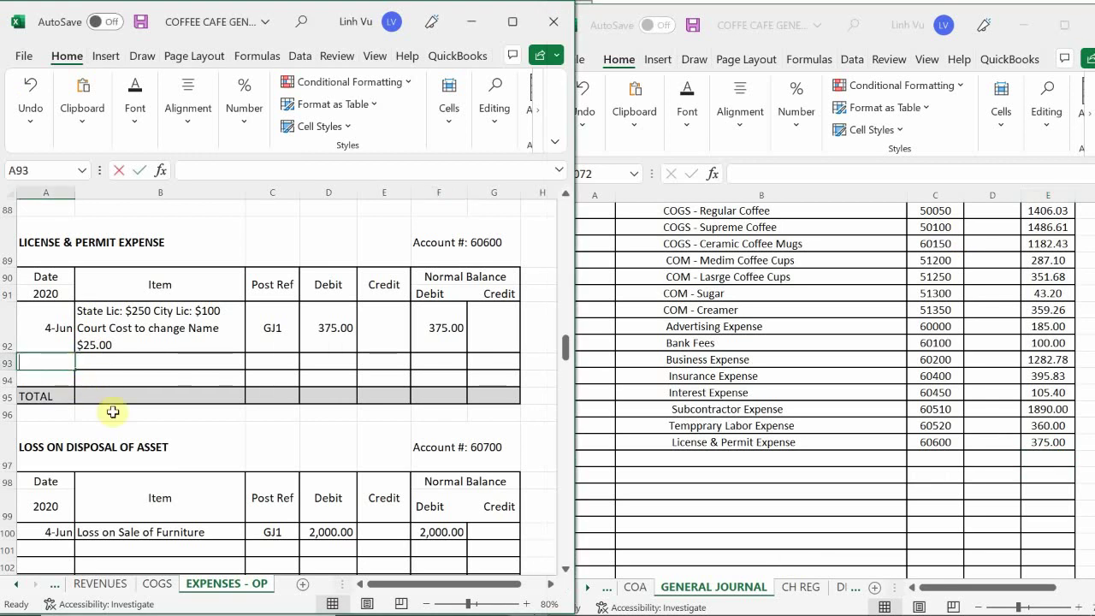
{"action": "key", "text": "Tab"}
{"action": "type", "text": "C"}
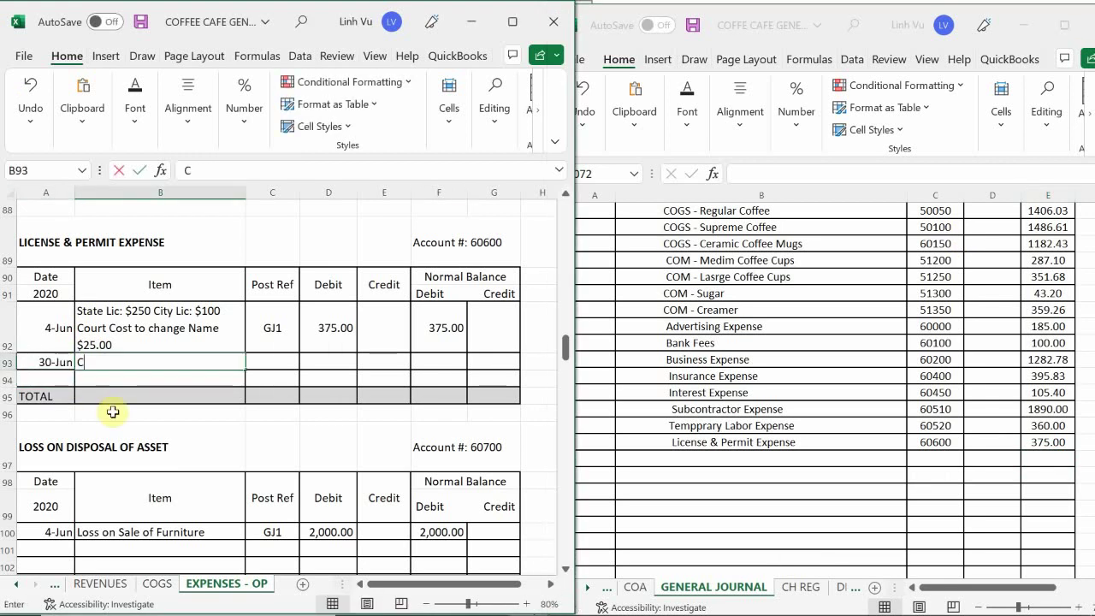
{"action": "type", "text": "LOSE"}
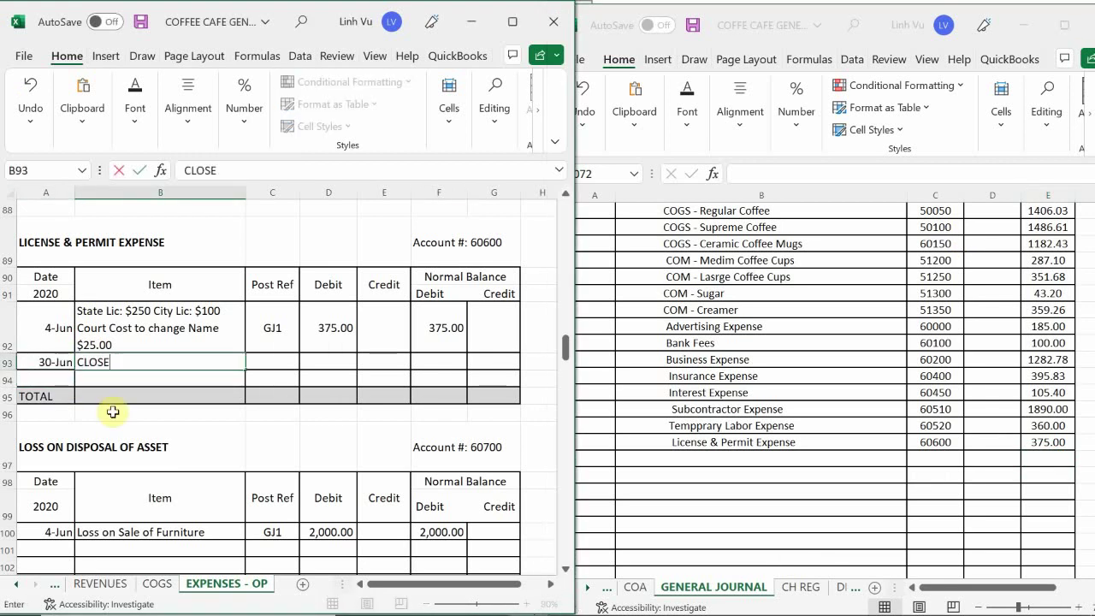
- Complete the License & Permit Expense CLOSE row with post ref GJ26 and credit 375
{"action": "key", "text": "Tab"}
{"action": "type", "text": "GK"}
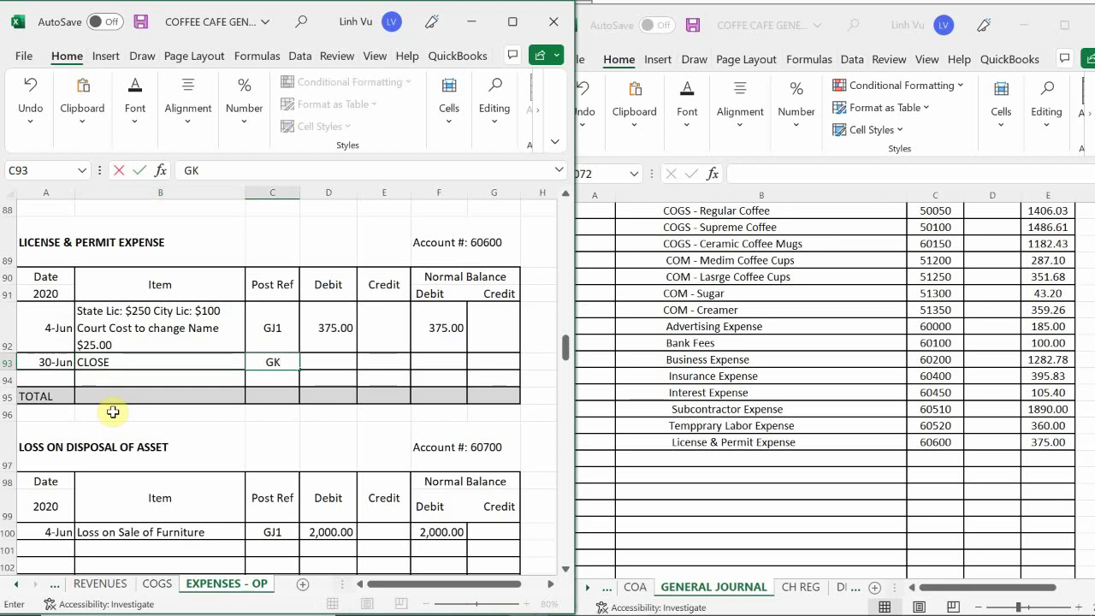
{"action": "key", "text": "BackSpace"}
{"action": "type", "text": "J1"}
{"action": "key", "text": "BackSpace"}
{"action": "type", "text": "26"}
{"action": "key", "text": "Return"}
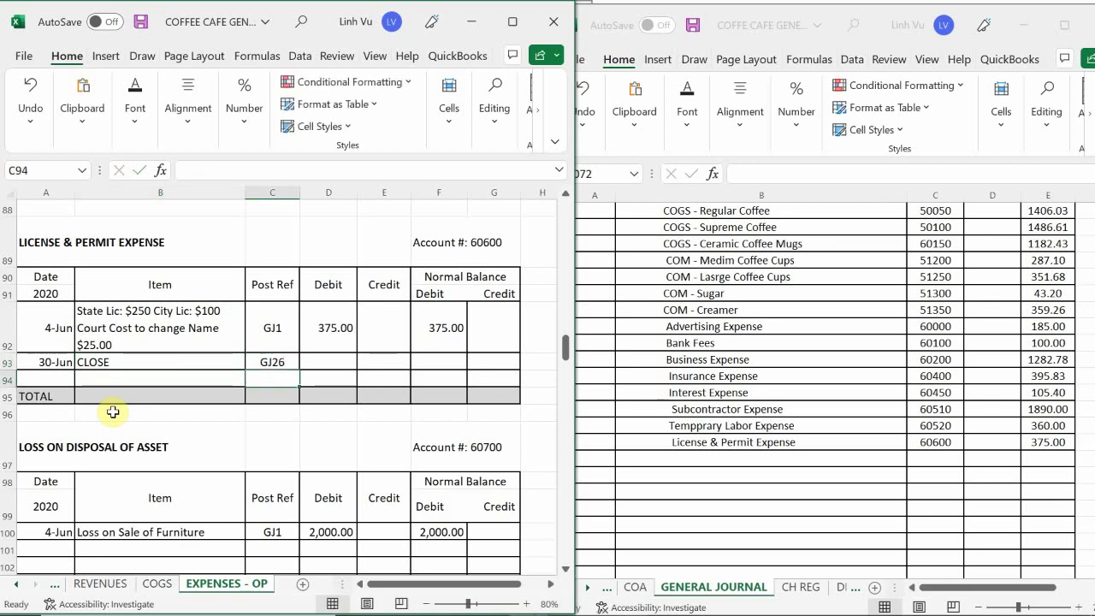
{"action": "key", "text": "Up"}
{"action": "key", "text": "Right"}
{"action": "key", "text": "Right"}
{"action": "type", "text": "375"}
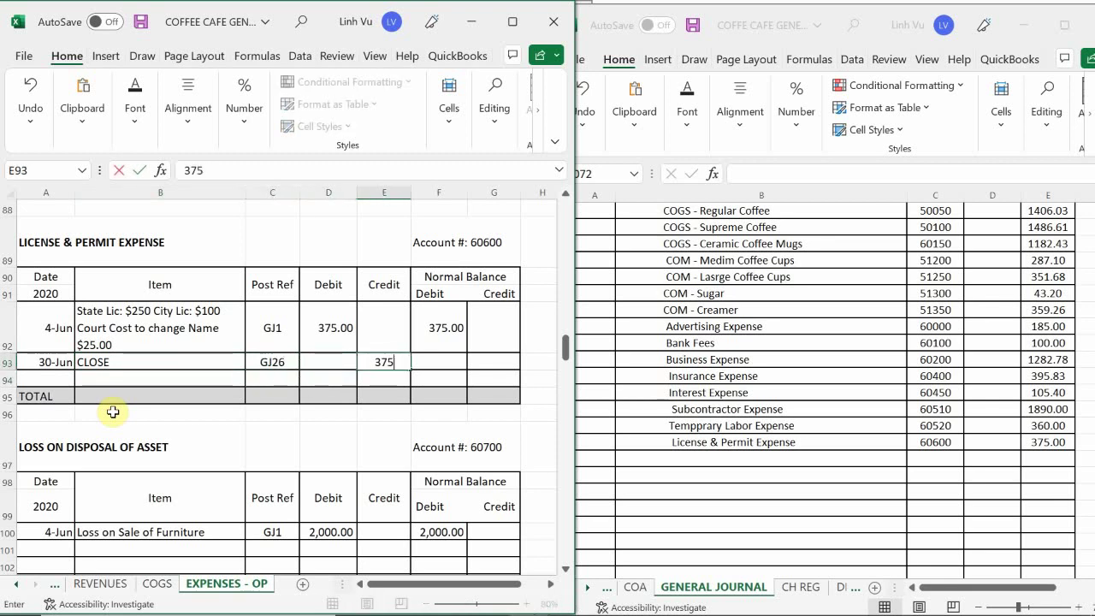
{"action": "key", "text": "Return"}
- Enter the debit balance formula =F92+D93-E93 in the License & Permit Expense CLOSE row
{"action": "key", "text": "Up"}
{"action": "key", "text": "Right"}
{"action": "type", "text": "="}
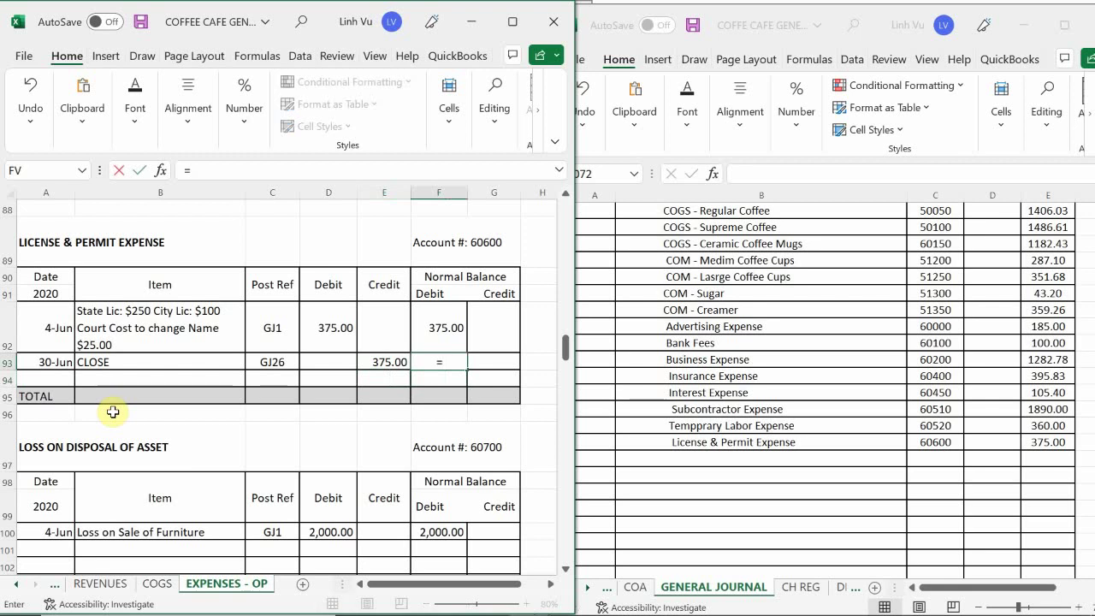
{"action": "key", "text": "Up"}
{"action": "type", "text": "+"}
{"action": "key", "text": "Left"}
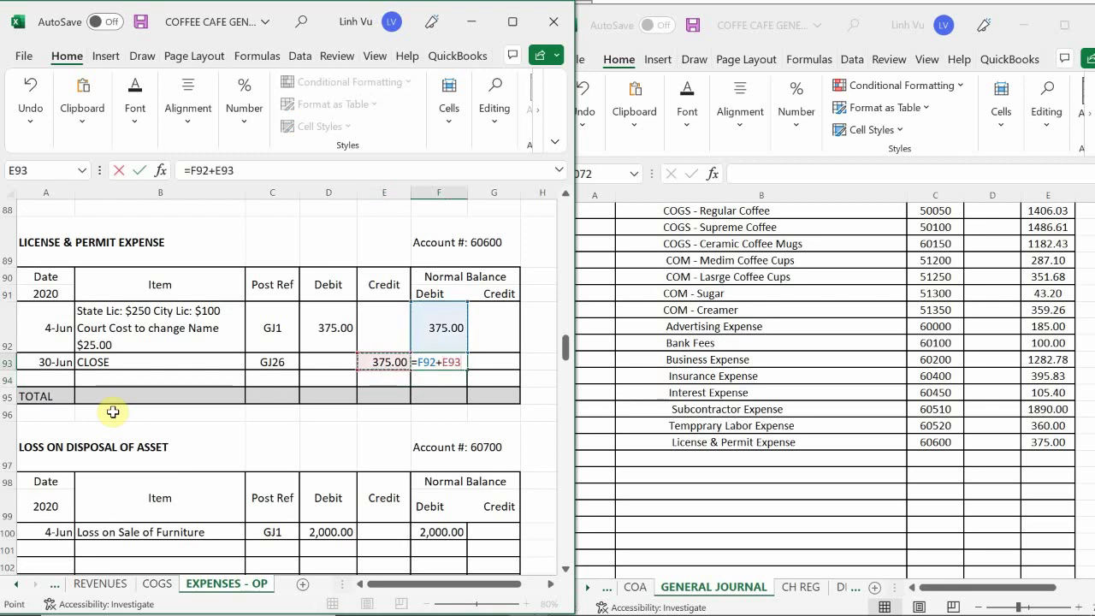
{"action": "key", "text": "Left"}
{"action": "type", "text": "-"}
{"action": "key", "text": "Left"}
{"action": "key", "text": "Return"}
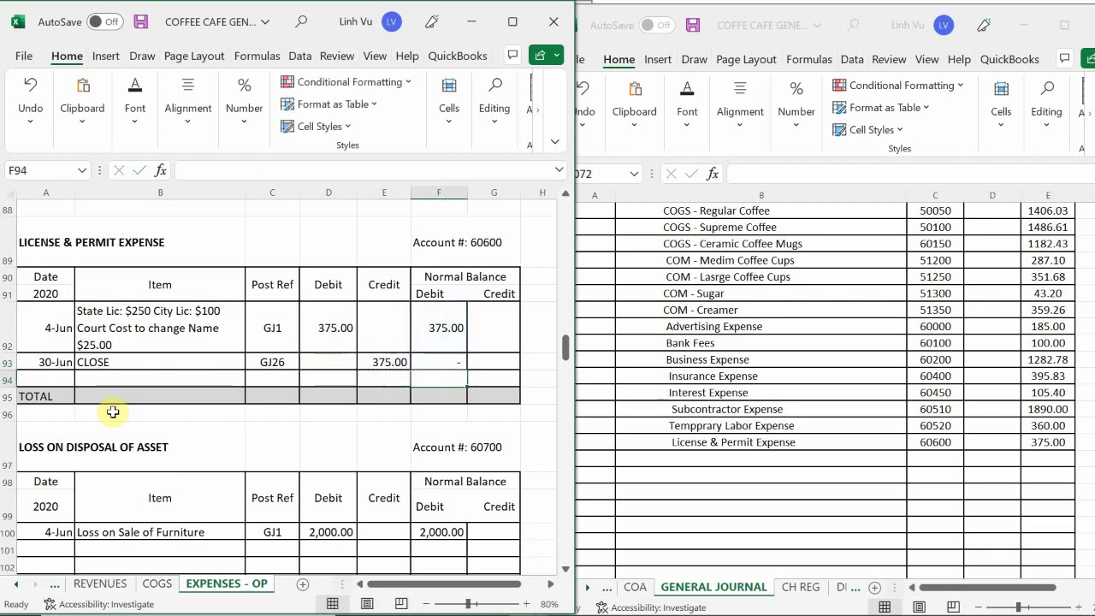
- Enter Loss on Disposal of Asset as the indented account title below the License & Permit Expense line in the general journal
{"action": "scroll", "coordinate": [253, 360], "scroll_direction": "down", "scroll_amount": 3}
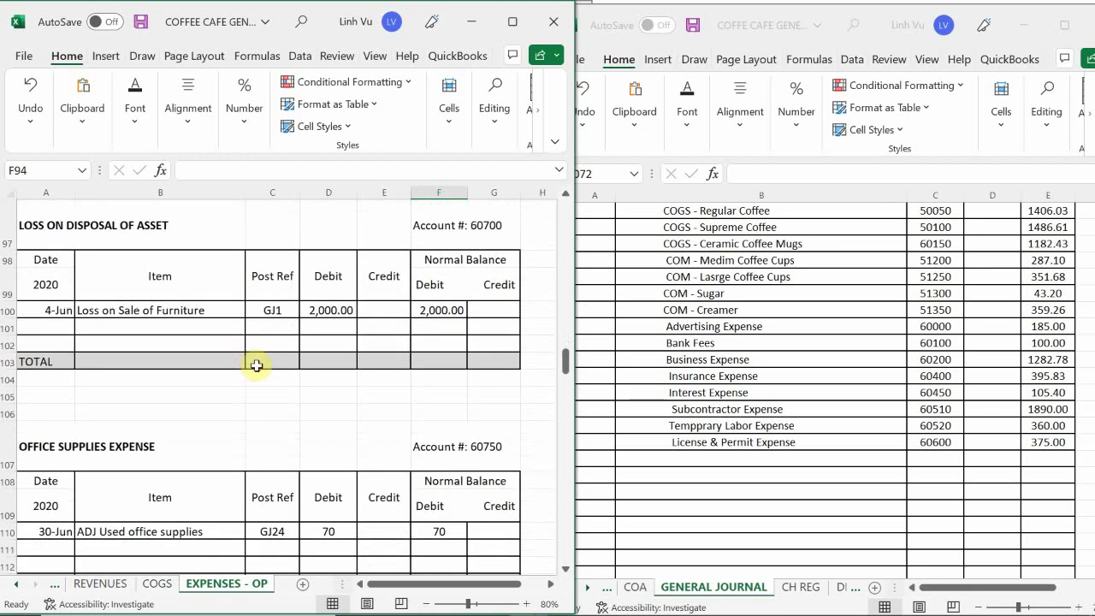
{"action": "left_click", "coordinate": [661, 389]}
{"action": "scroll", "coordinate": [675, 393], "scroll_direction": "down", "scroll_amount": 2}
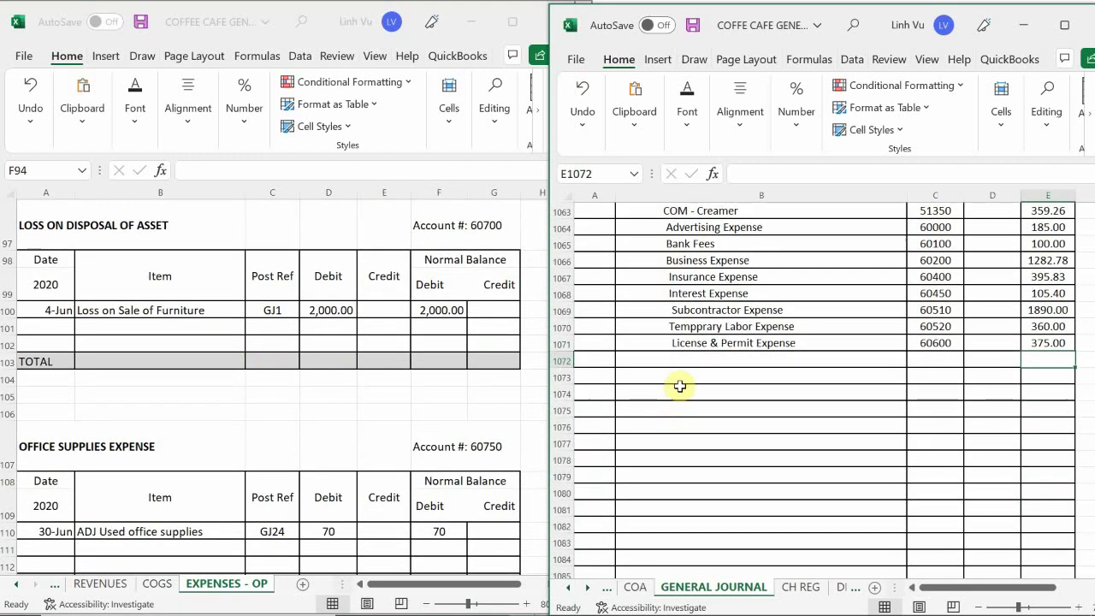
{"action": "left_click", "coordinate": [675, 362]}
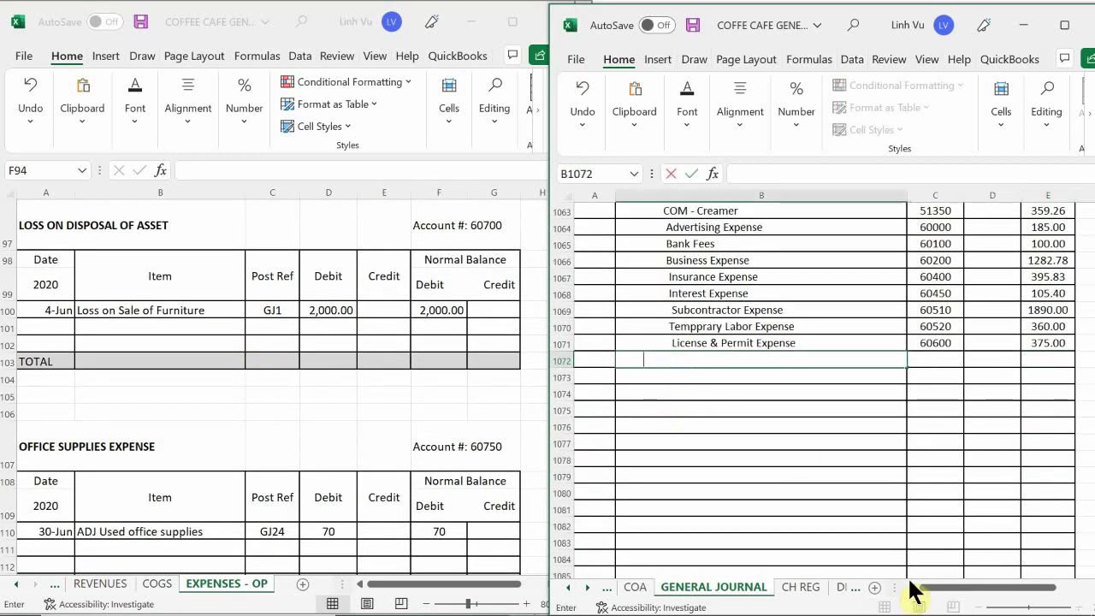
{"action": "type", "text": "Loss"}
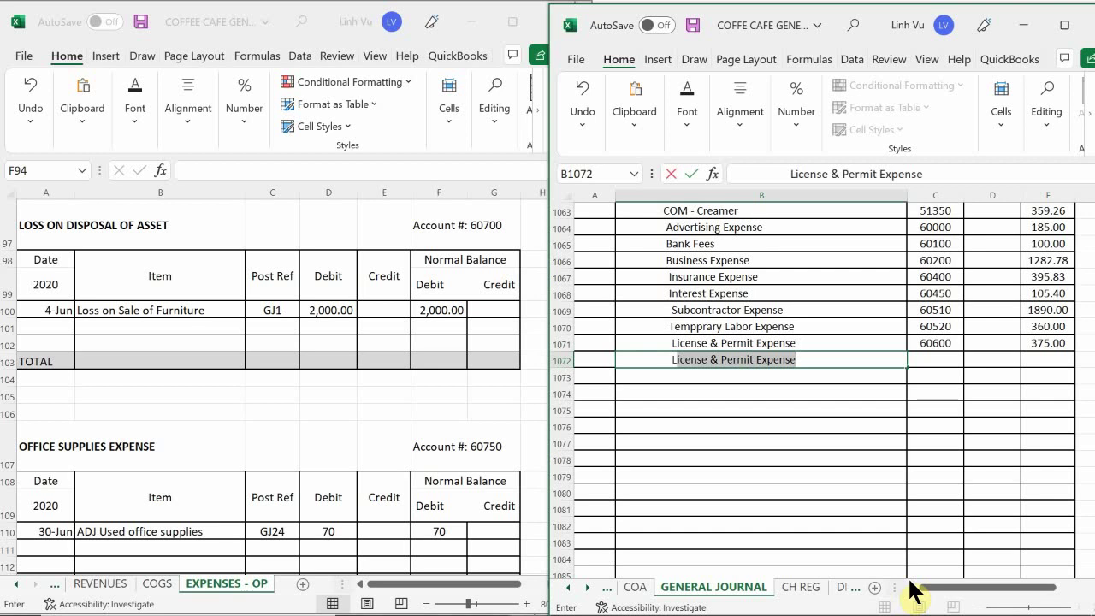
{"action": "type", "text": " on D"}
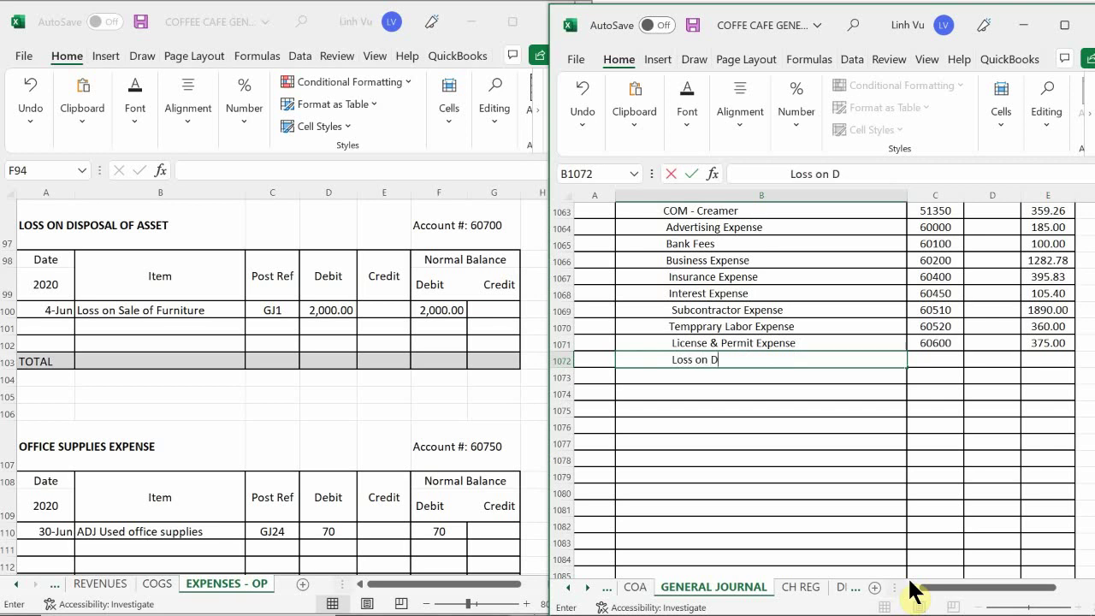
{"action": "type", "text": "isposial O"}
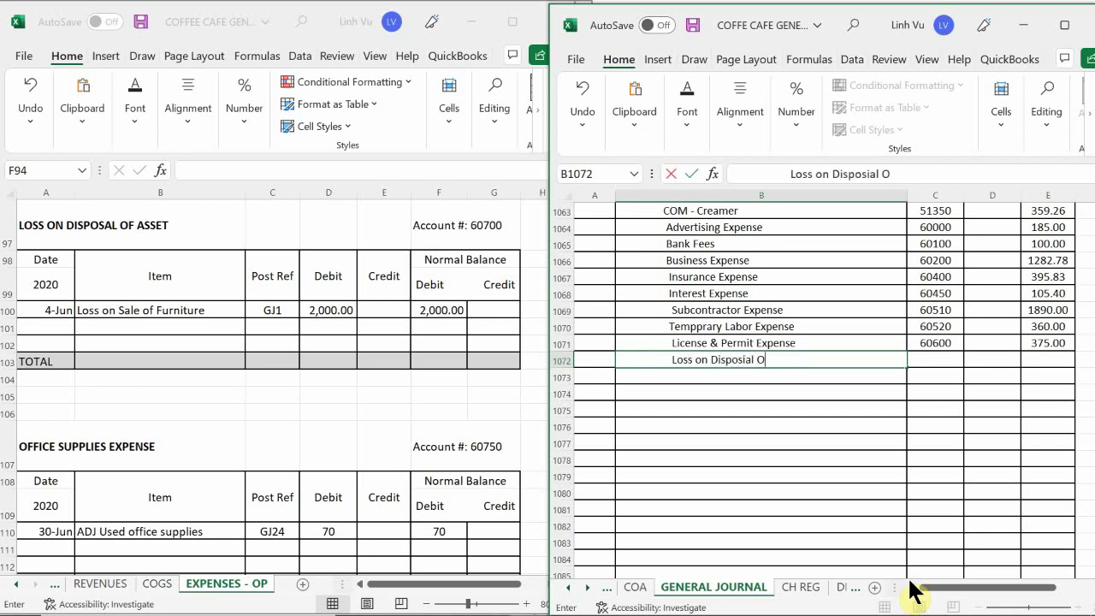
{"action": "key", "text": "BackSpace"}
{"action": "key", "text": "BackSpace"}
{"action": "key", "text": "BackSpace"}
{"action": "key", "text": "BackSpace"}
{"action": "key", "text": "BackSpace"}
{"action": "type", "text": "al of Asset"}
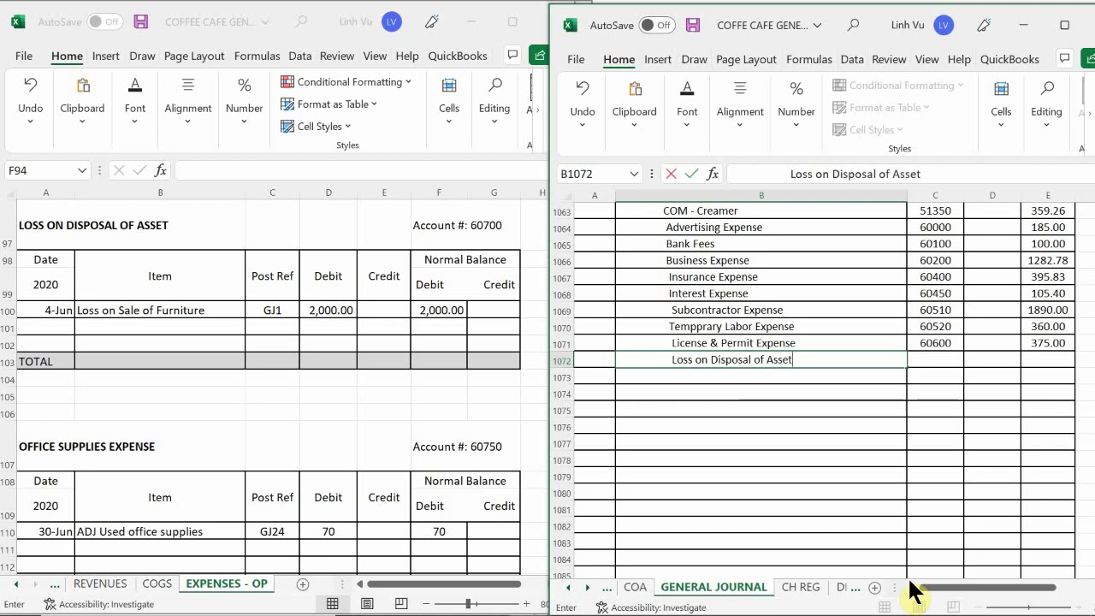
{"action": "key", "text": "Tab"}
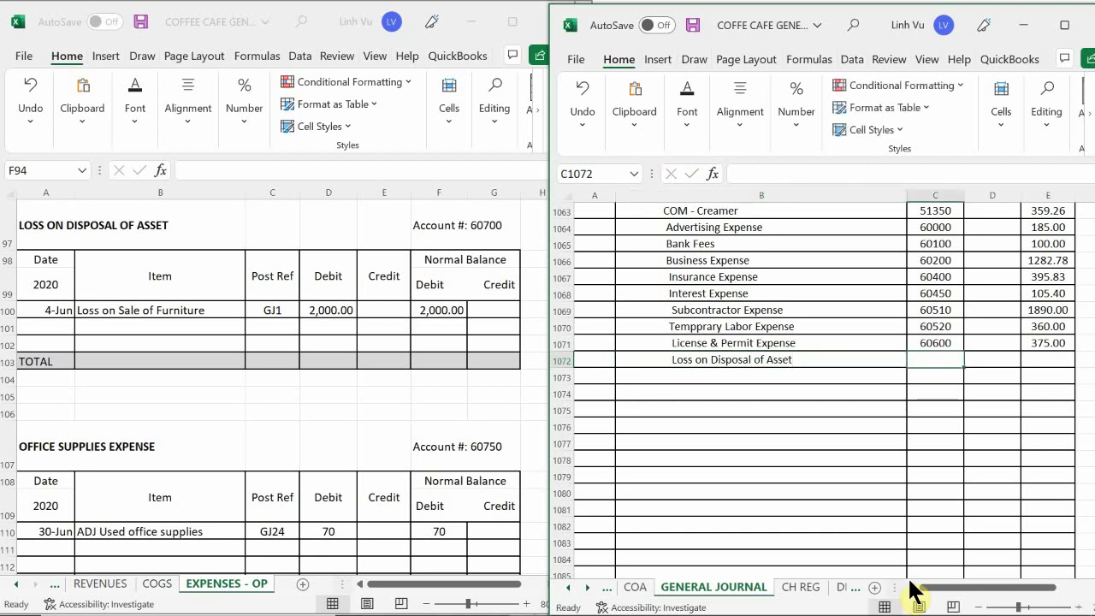
- Complete the Loss on Disposal of Asset journal line with posting reference 60700 and credit 2000
{"action": "type", "text": "607"}
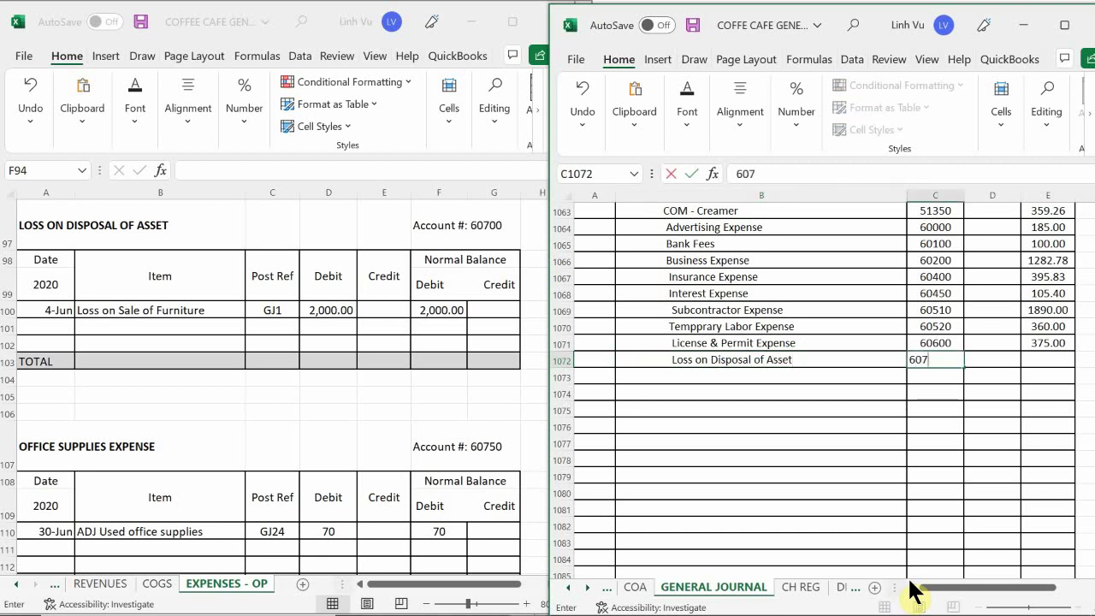
{"action": "type", "text": "00"}
{"action": "key", "text": "Tab"}
{"action": "key", "text": "Tab"}
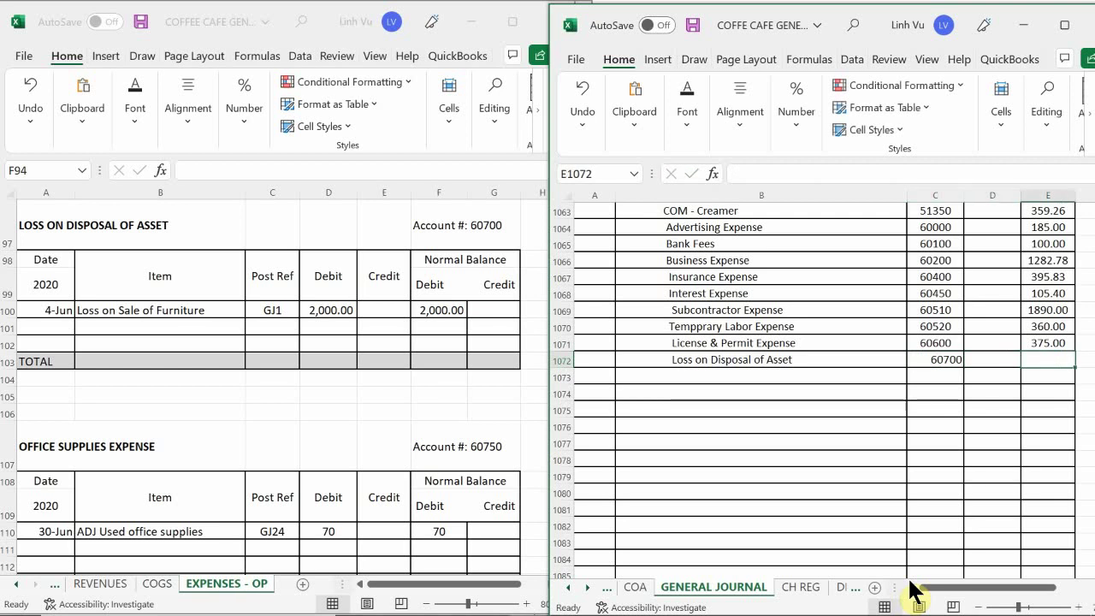
{"action": "type", "text": "2000"}
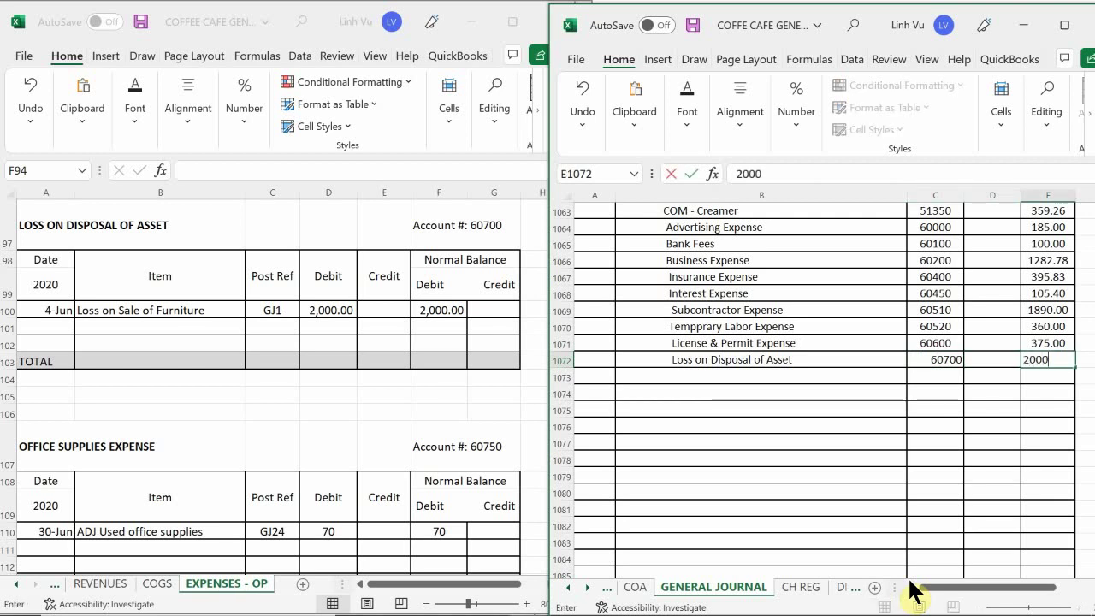
{"action": "key", "text": "Return"}
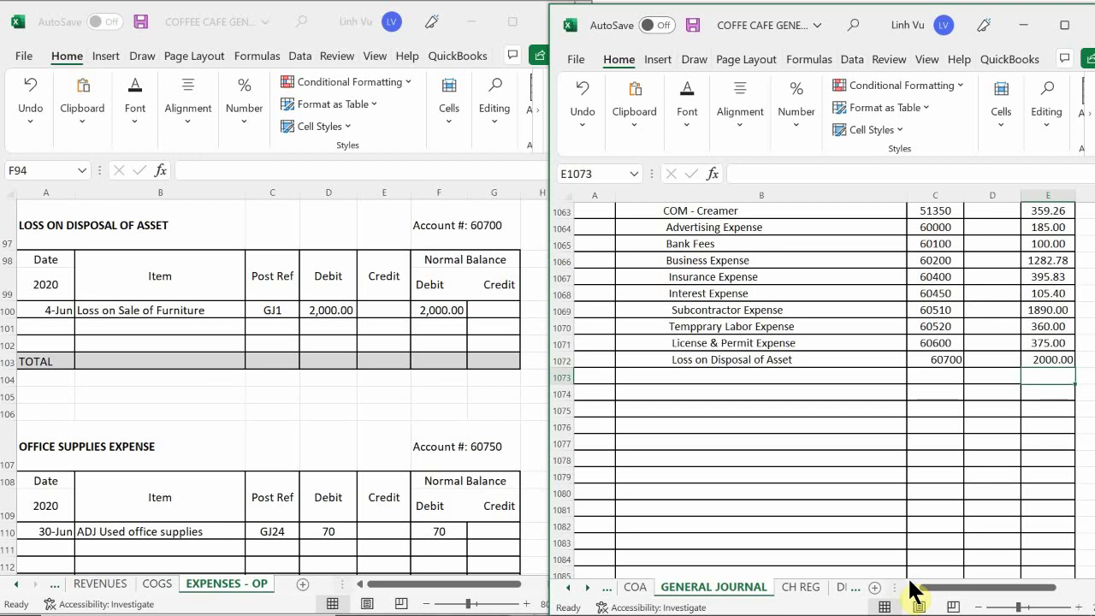
- Start the closing line in the Loss on Disposal of Asset ledger with date 6/30 and item CLOSE
{"action": "left_click", "coordinate": [53, 325]}
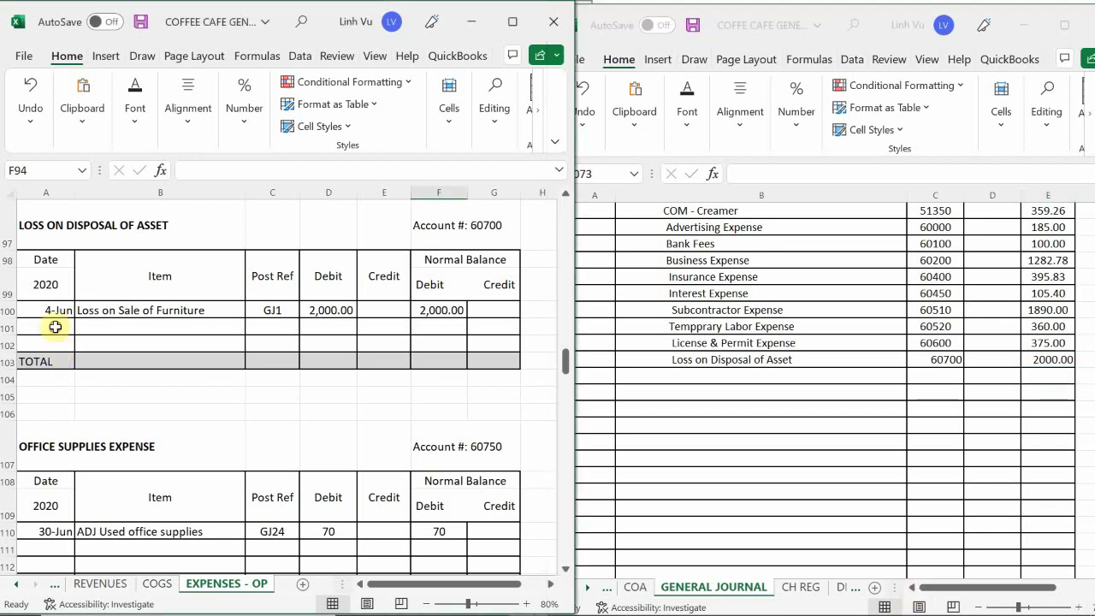
{"action": "left_click", "coordinate": [53, 325]}
{"action": "type", "text": "6/30"}
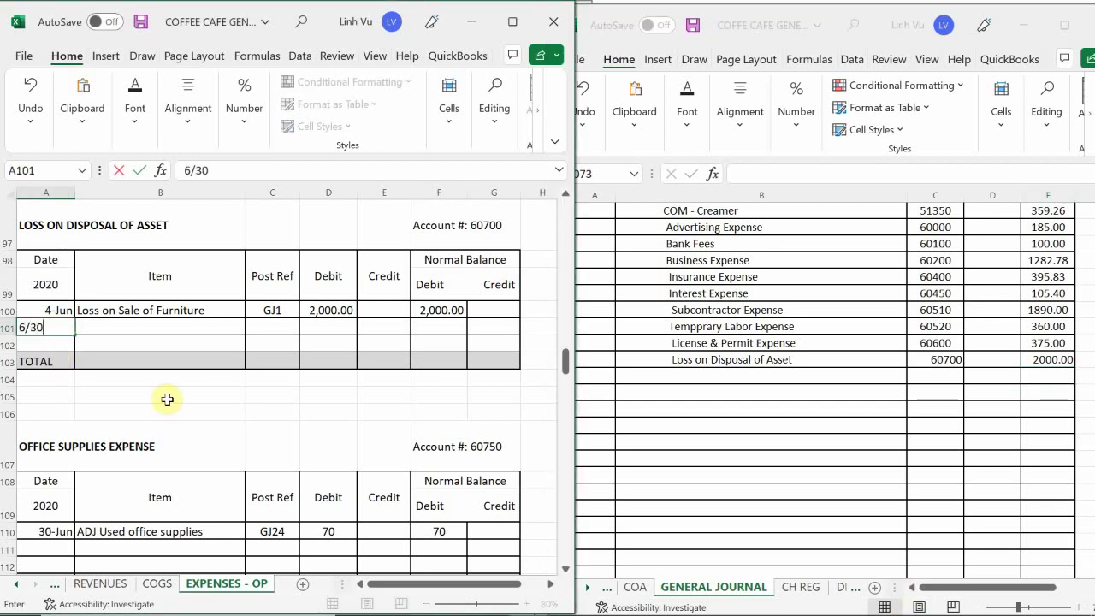
{"action": "key", "text": "Tab"}
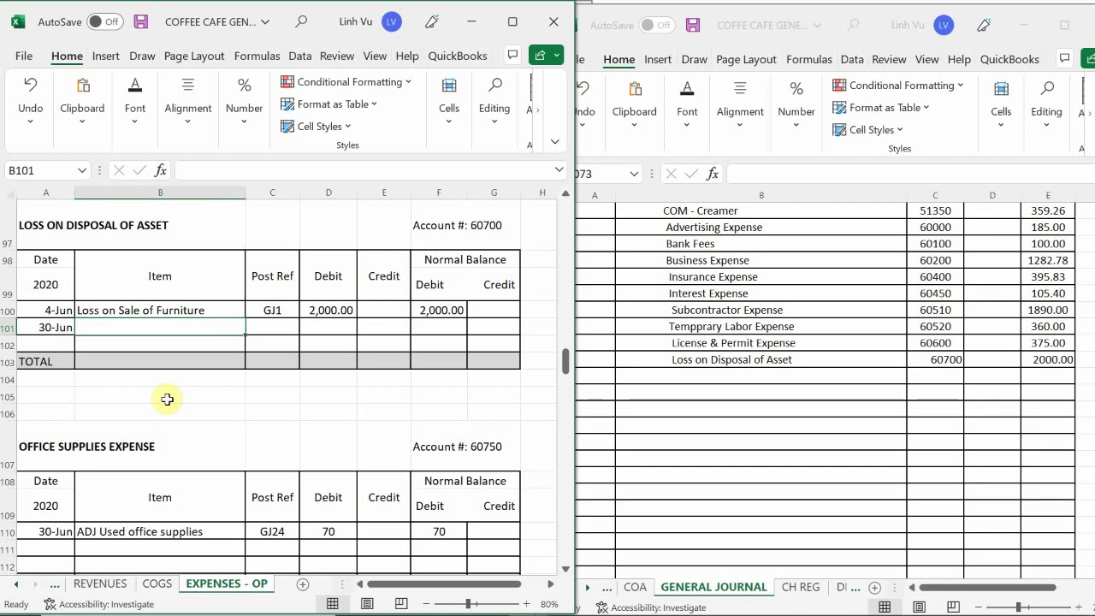
{"action": "type", "text": "CLOSE"}
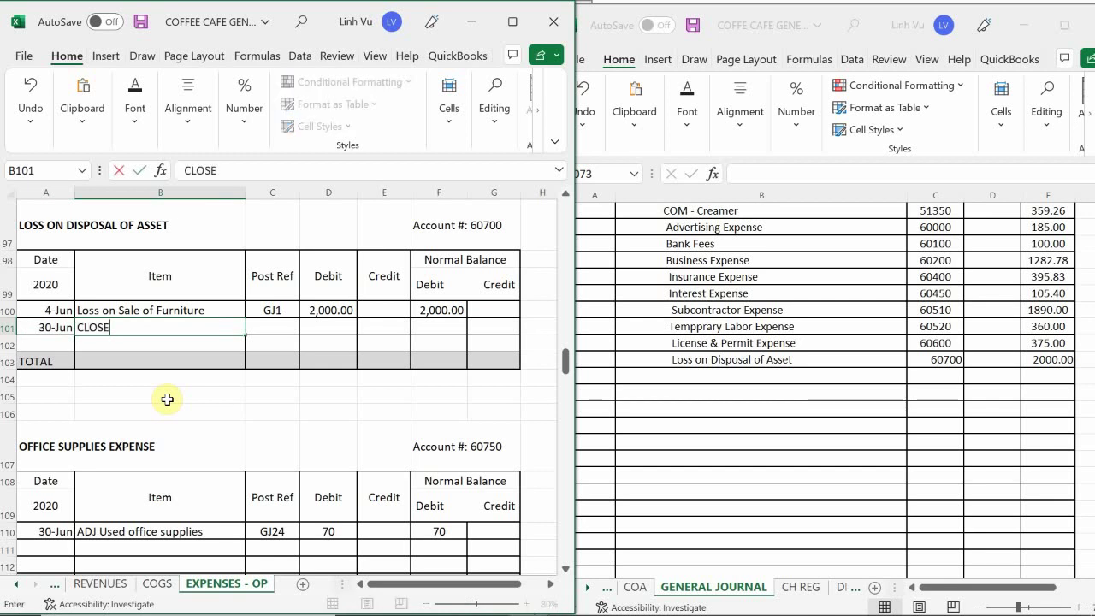
{"action": "key", "text": "Tab"}
- Complete the Loss on Disposal of Asset CLOSE row with post ref GJ26 and credit 2000
{"action": "type", "text": "GJ1"}
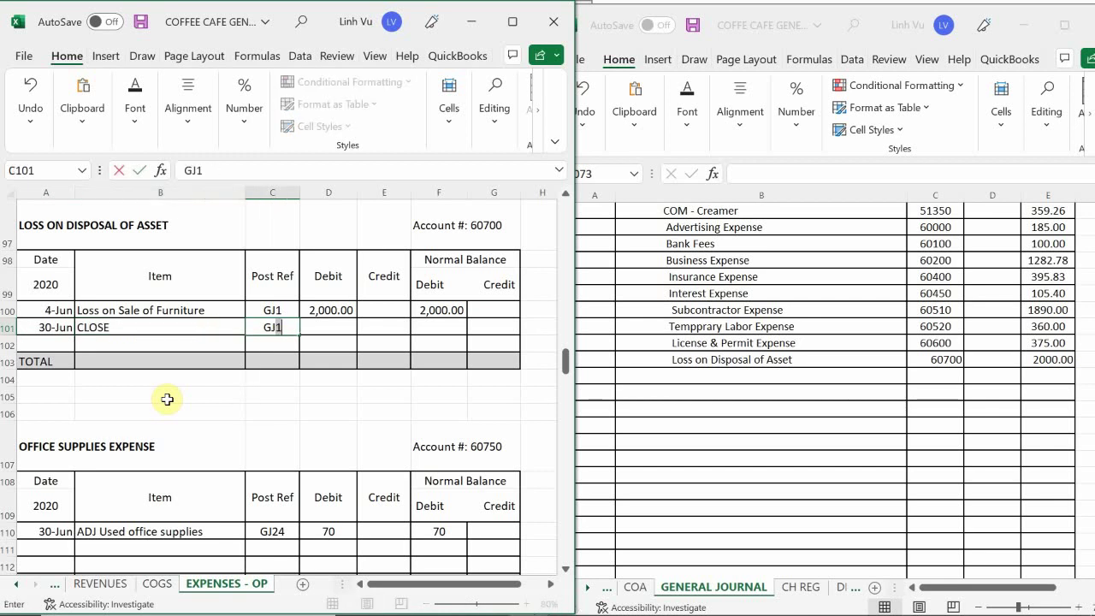
{"action": "key", "text": "BackSpace"}
{"action": "type", "text": "26"}
{"action": "key", "text": "Tab"}
{"action": "key", "text": "Tab"}
{"action": "type", "text": "2000"}
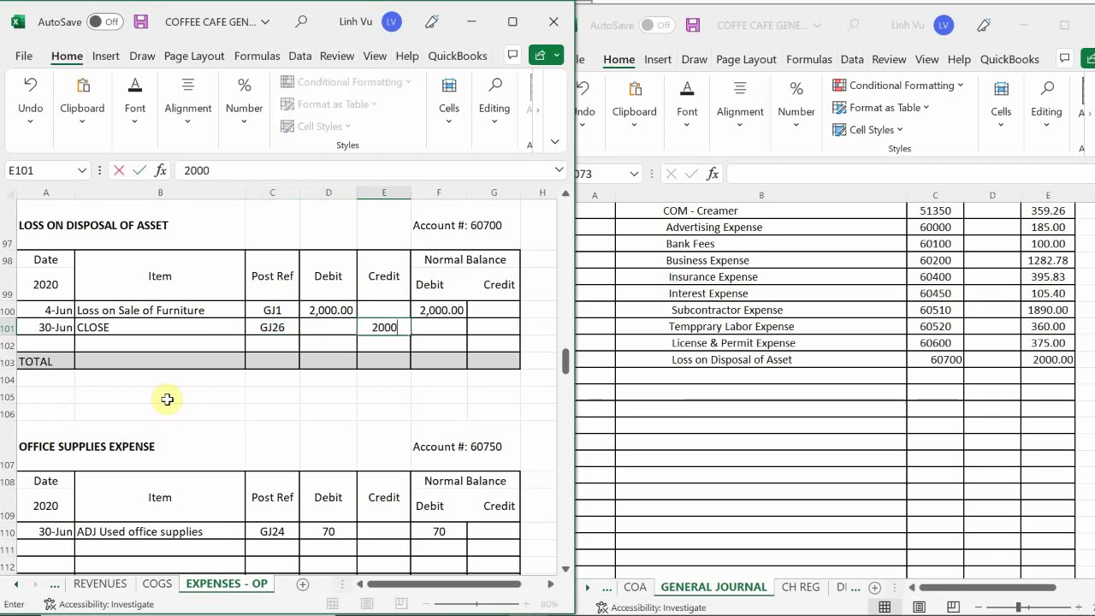
{"action": "key", "text": "Return"}
- Enter the debit balance formula =F100+D101-E101 in the Loss on Disposal of Asset CLOSE row
{"action": "key", "text": "Right"}
{"action": "key", "text": "Up"}
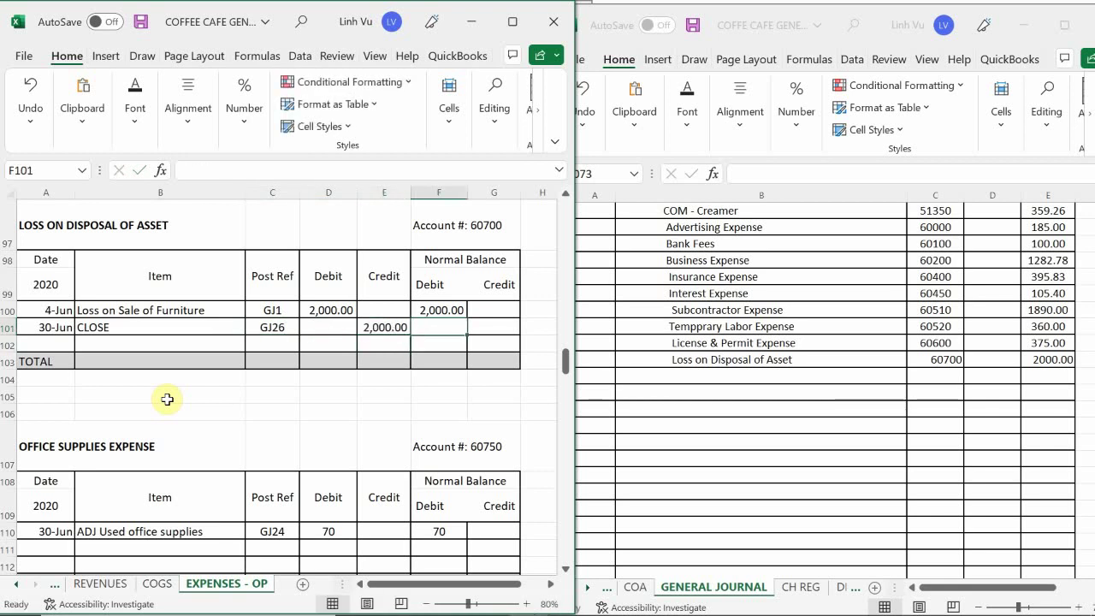
{"action": "type", "text": "=F100+D101"}
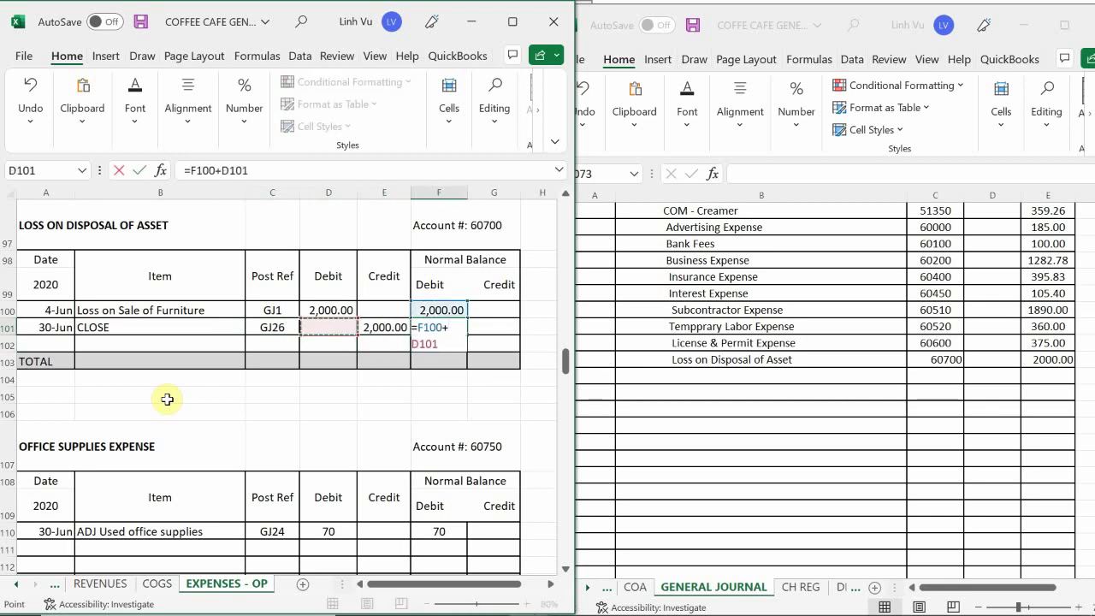
{"action": "type", "text": "-E101"}
{"action": "key", "text": "Return"}
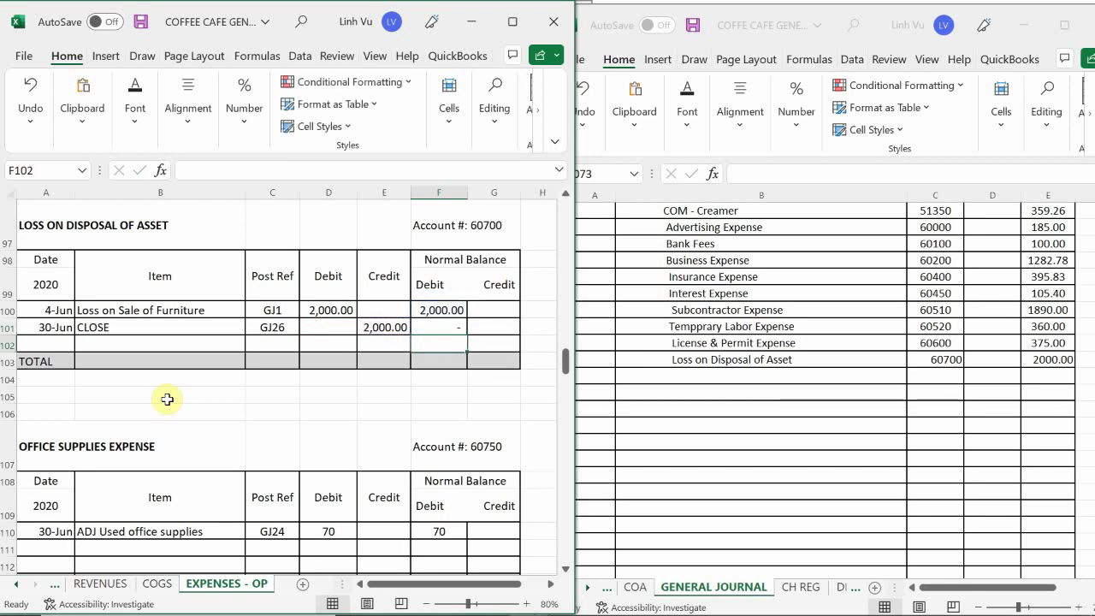
{"action": "left_click", "coordinate": [287, 379]}
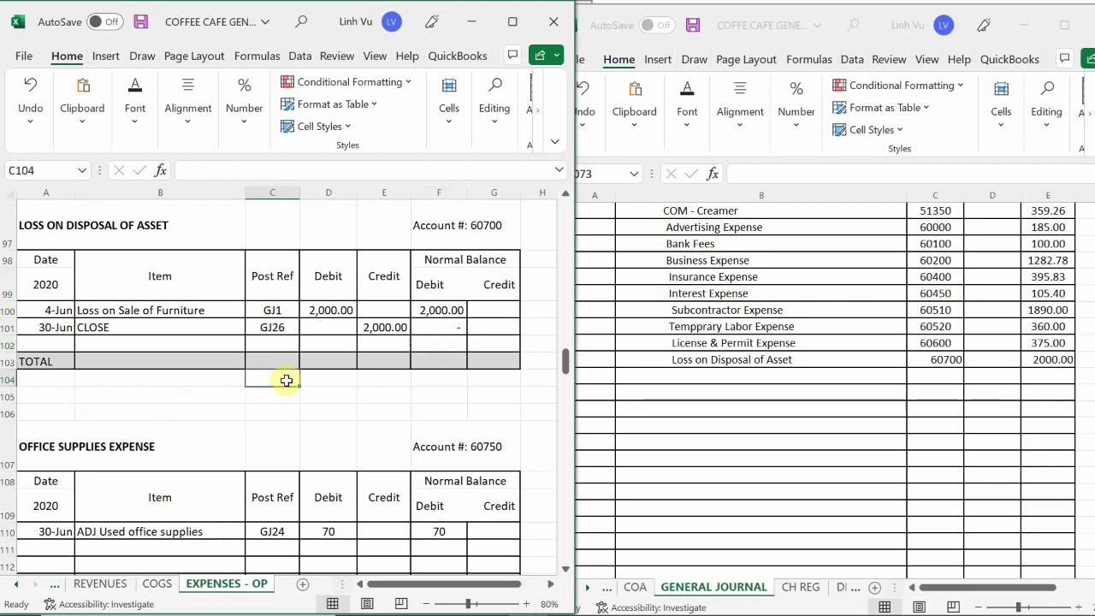
- Enter Office Supplies Expense as the indented account title below the Loss on Disposal of Asset line in the general journal
{"action": "scroll", "coordinate": [287, 380], "scroll_direction": "down", "scroll_amount": 2}
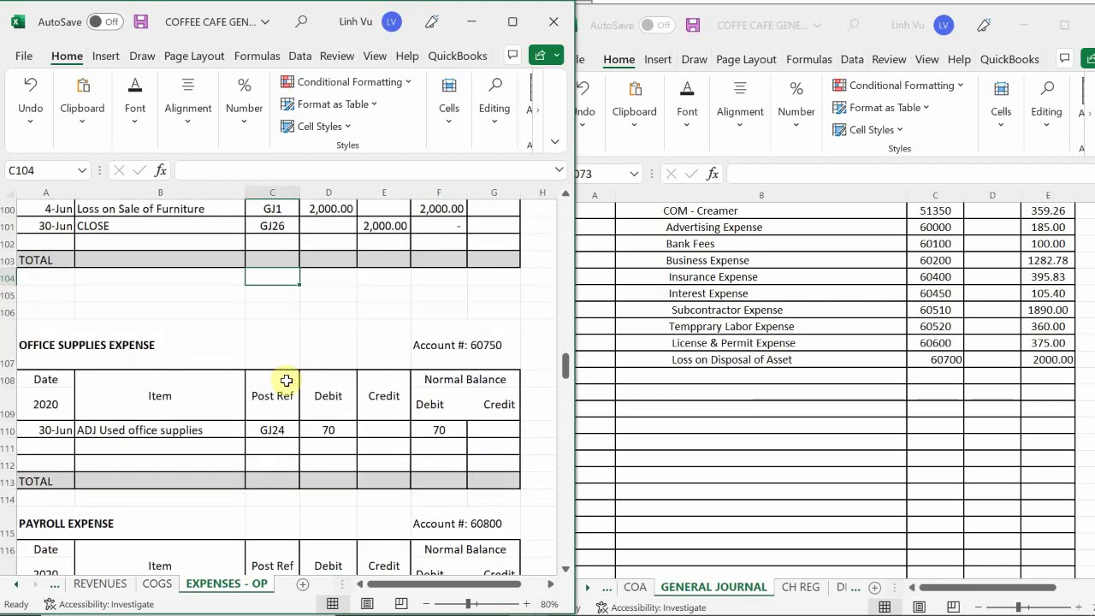
{"action": "scroll", "coordinate": [286, 380], "scroll_direction": "down", "scroll_amount": 2}
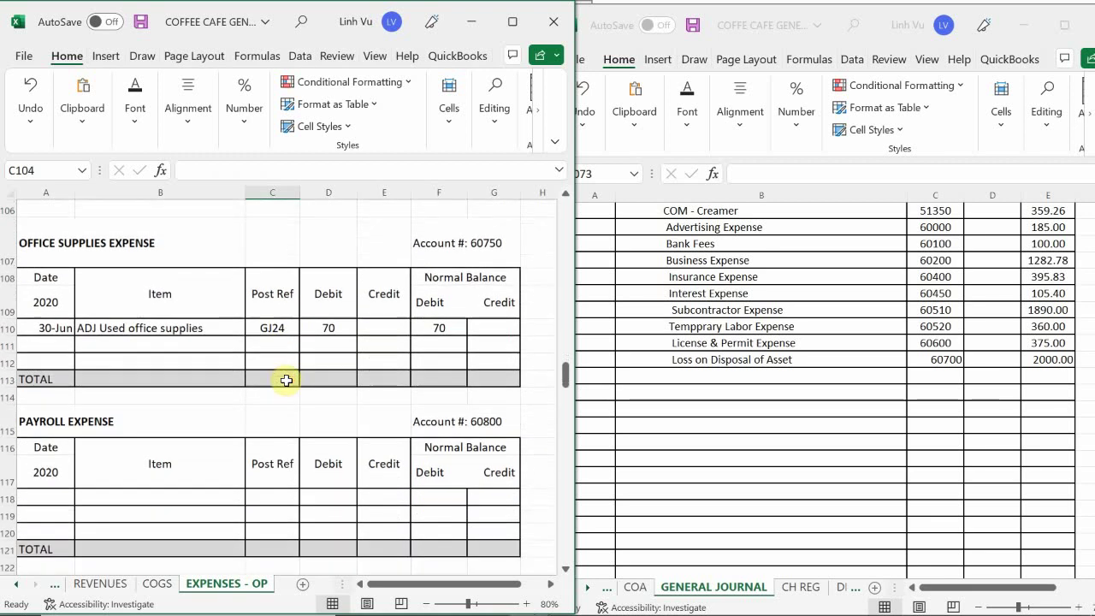
{"action": "left_click", "coordinate": [641, 379]}
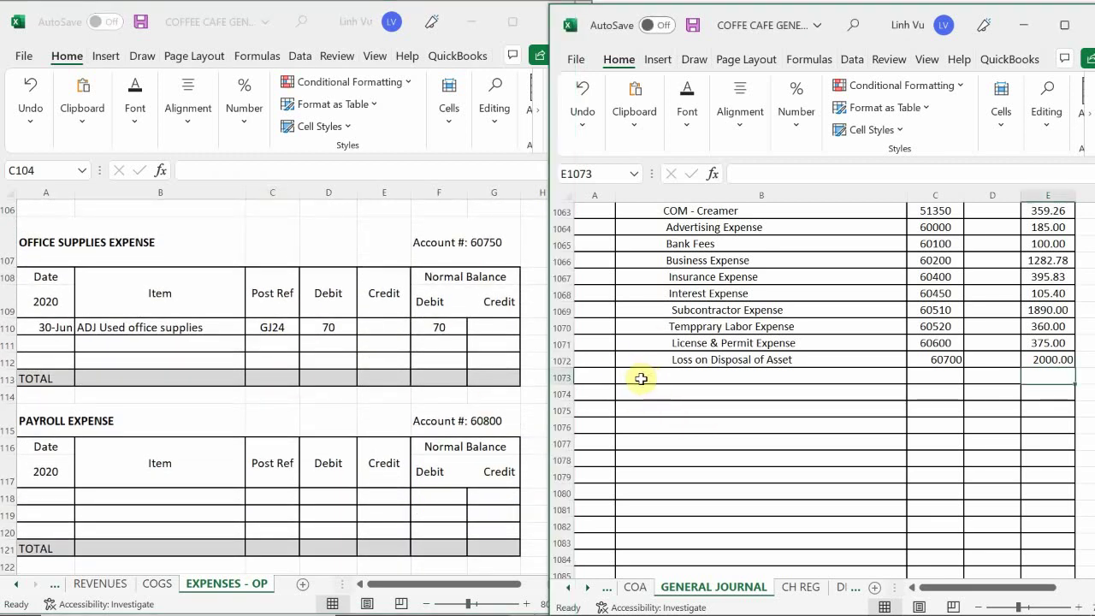
{"action": "type", "text": "n"}
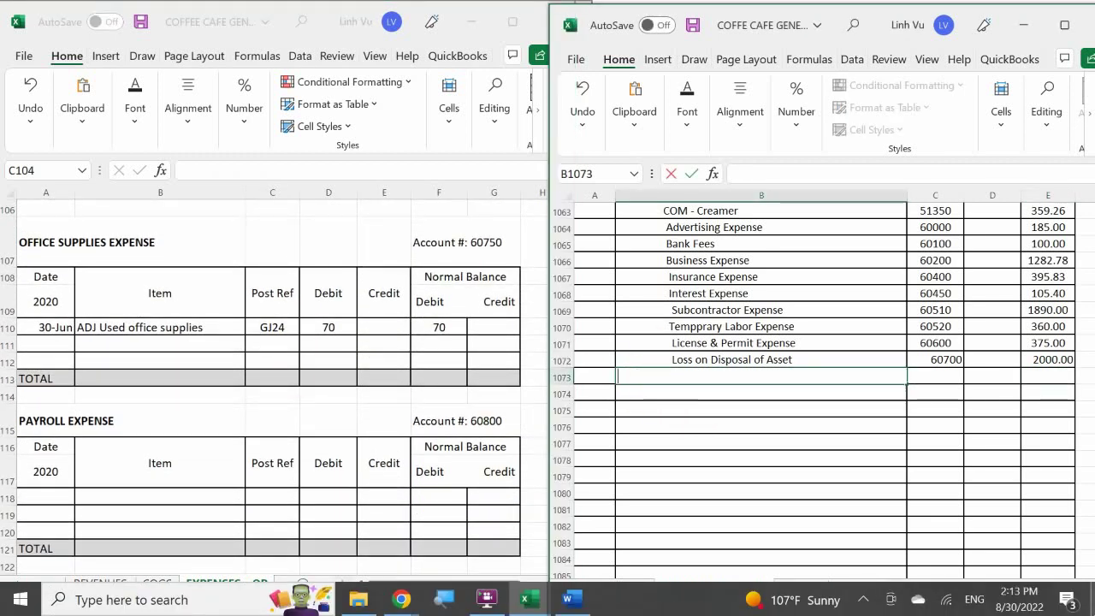
{"action": "type", "text": "               Offi"}
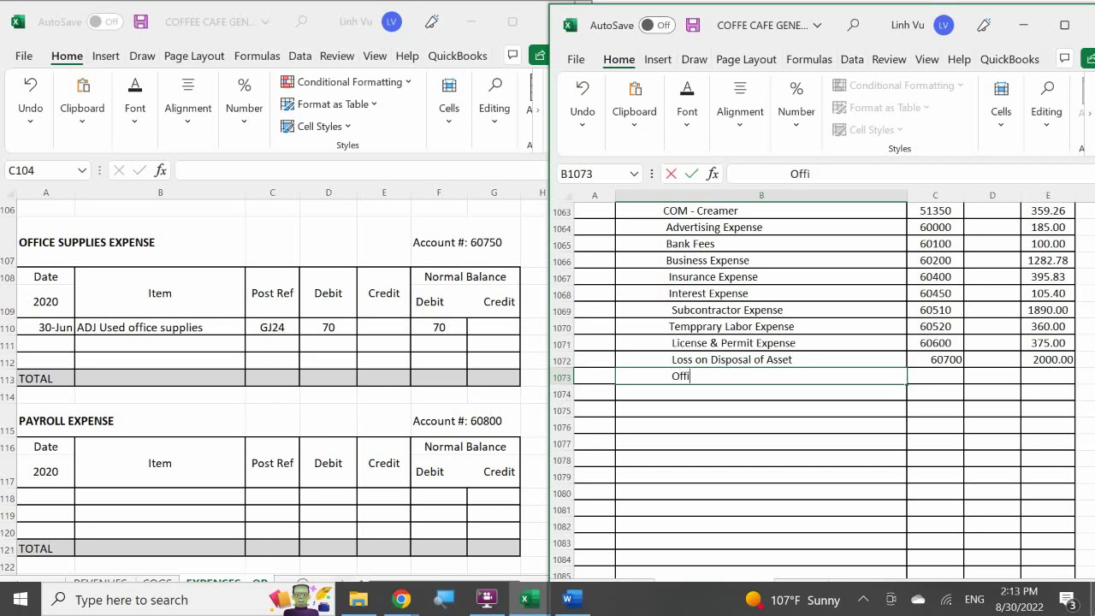
{"action": "type", "text": "ce Su[["}
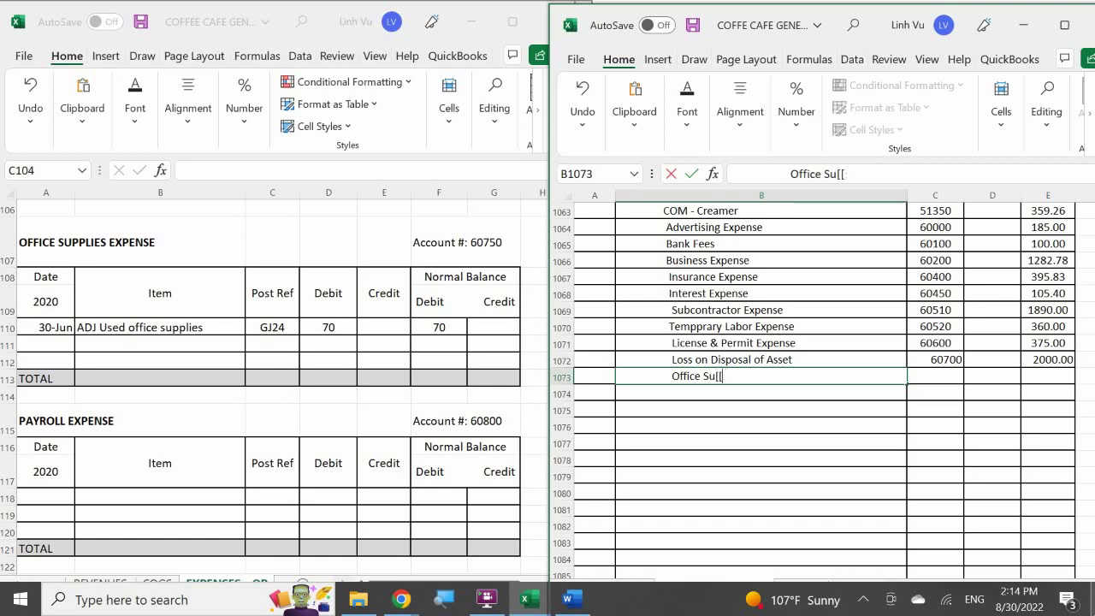
{"action": "key", "text": "BackSpace"}
{"action": "key", "text": "BackSpace"}
{"action": "type", "text": "ppl"}
{"action": "type", "text": "ies Exp"}
{"action": "type", "text": "ense"}
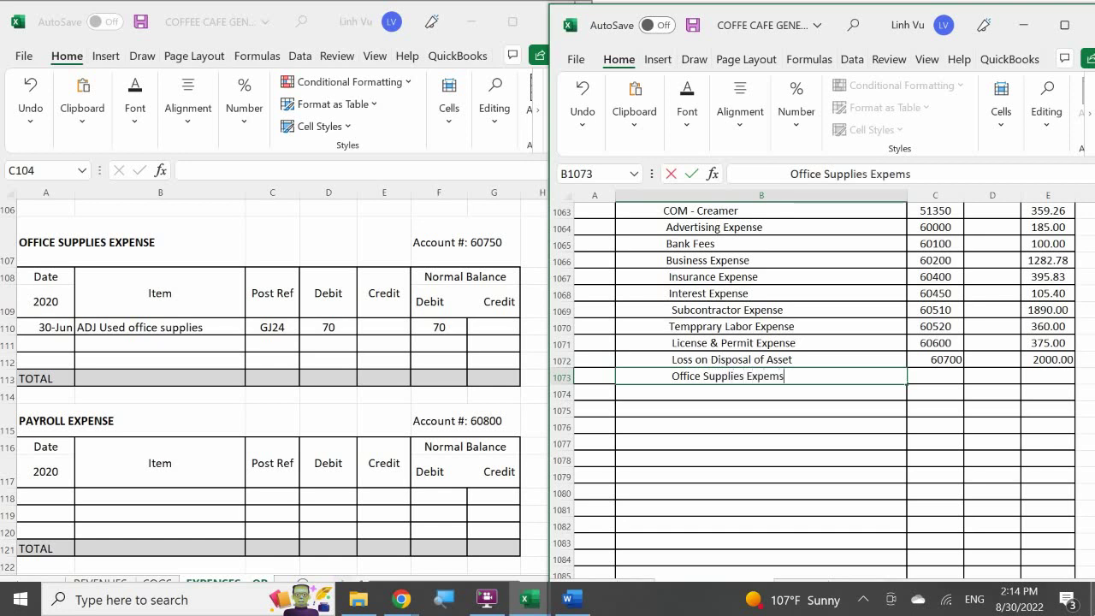
{"action": "key", "text": "BackSpace"}
{"action": "key", "text": "BackSpace"}
{"action": "key", "text": "BackSpace"}
{"action": "type", "text": "nse"}
{"action": "key", "text": "Tab"}
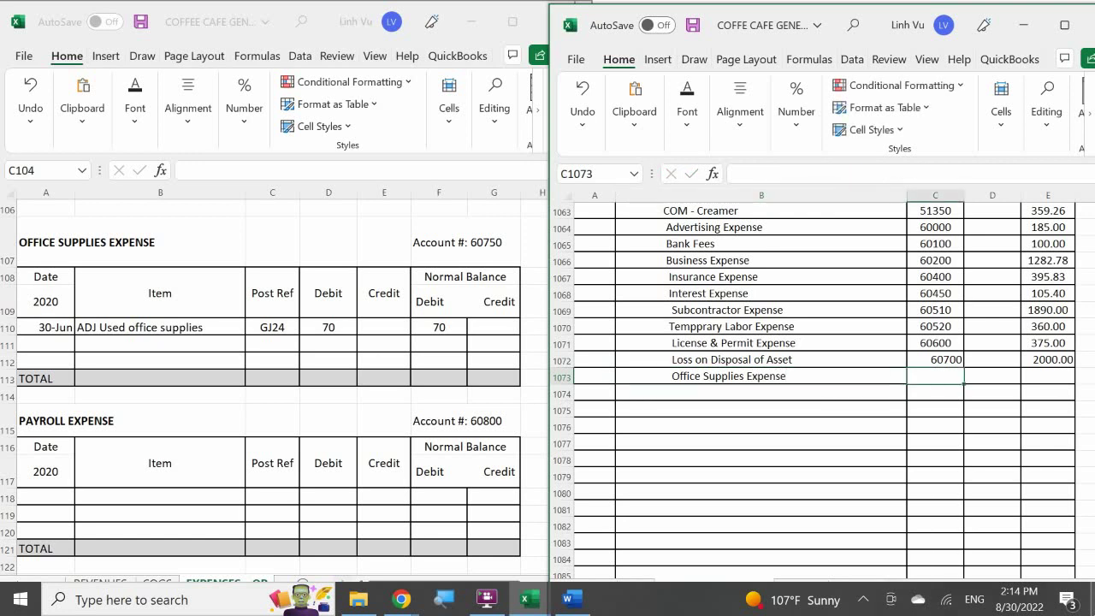
- Complete the Office Supplies Expense journal line with posting reference 60750 and credit 70
{"action": "type", "text": "60750"}
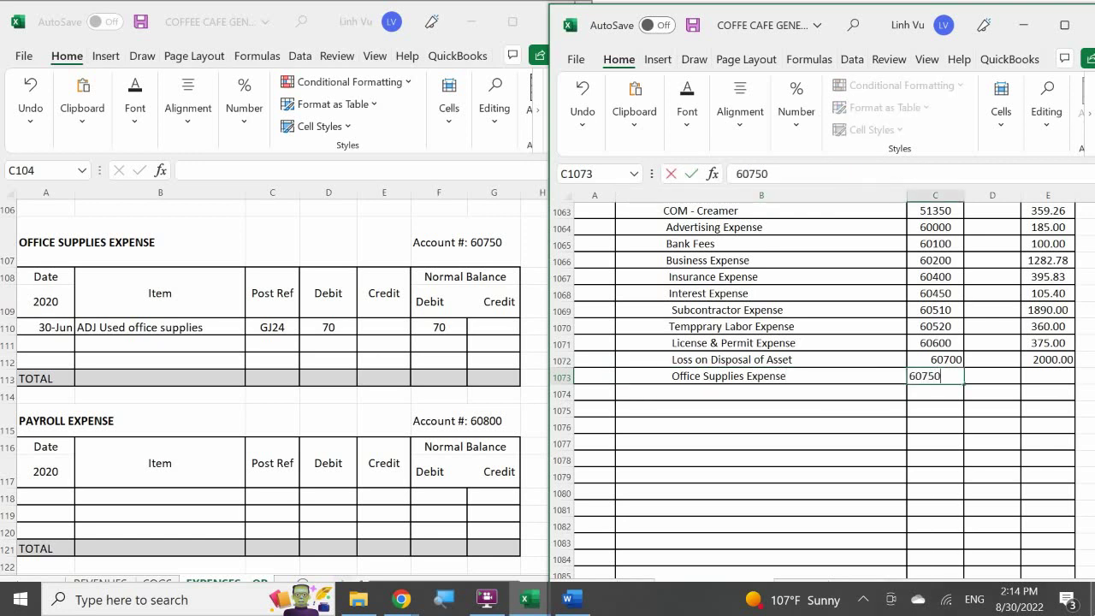
{"action": "left_click", "coordinate": [1048, 375]}
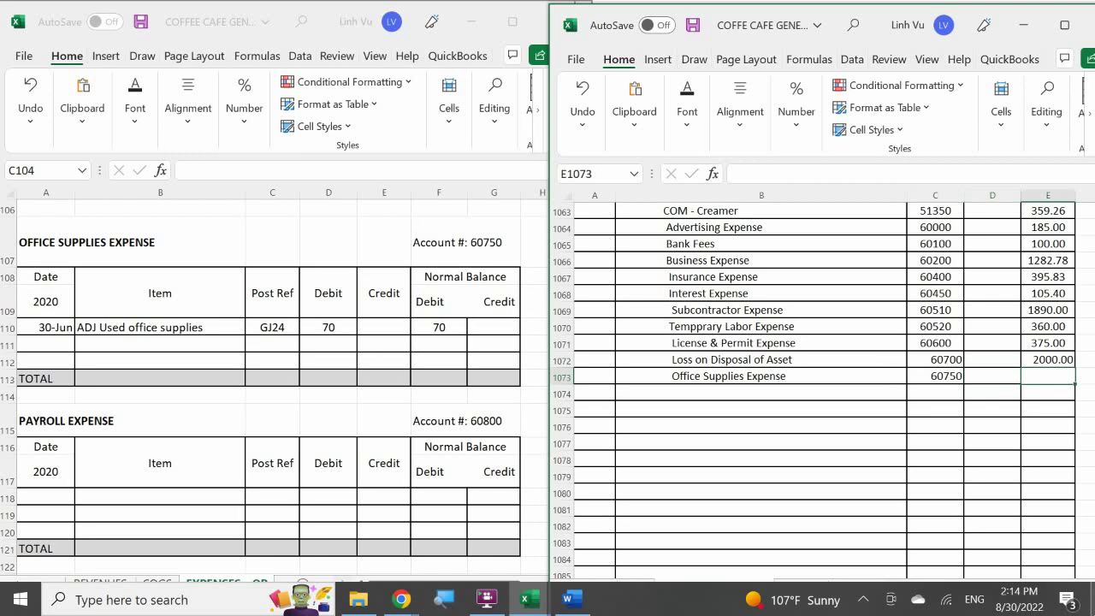
{"action": "type", "text": "70"}
{"action": "key", "text": "Return"}
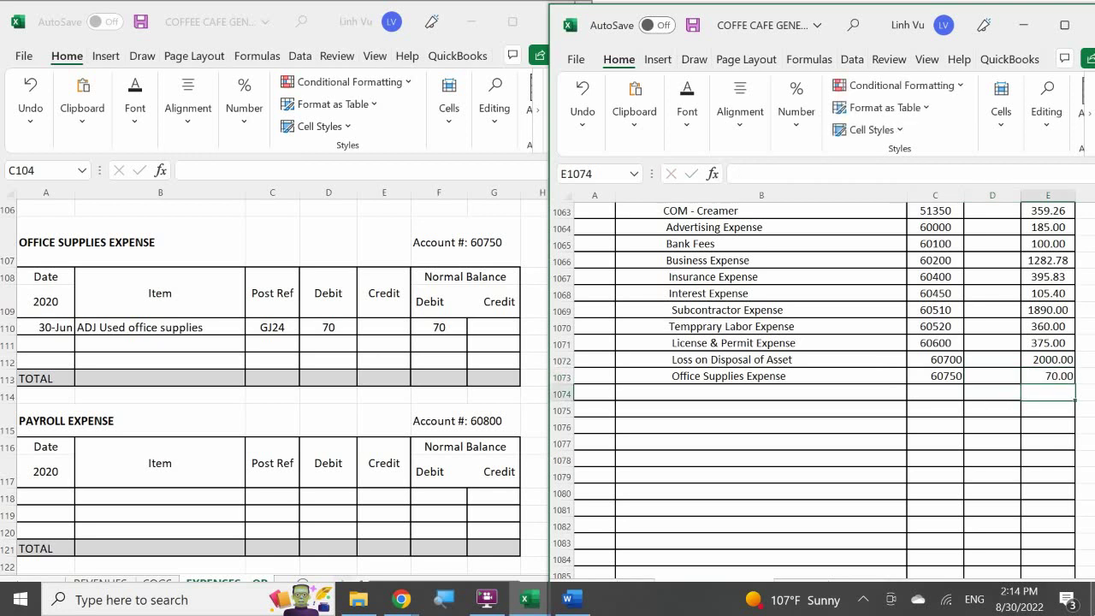
- Start the closing row in the Office Supplies Expense ledger with date 6/30 and item CLOSE
{"action": "left_click", "coordinate": [73, 346]}
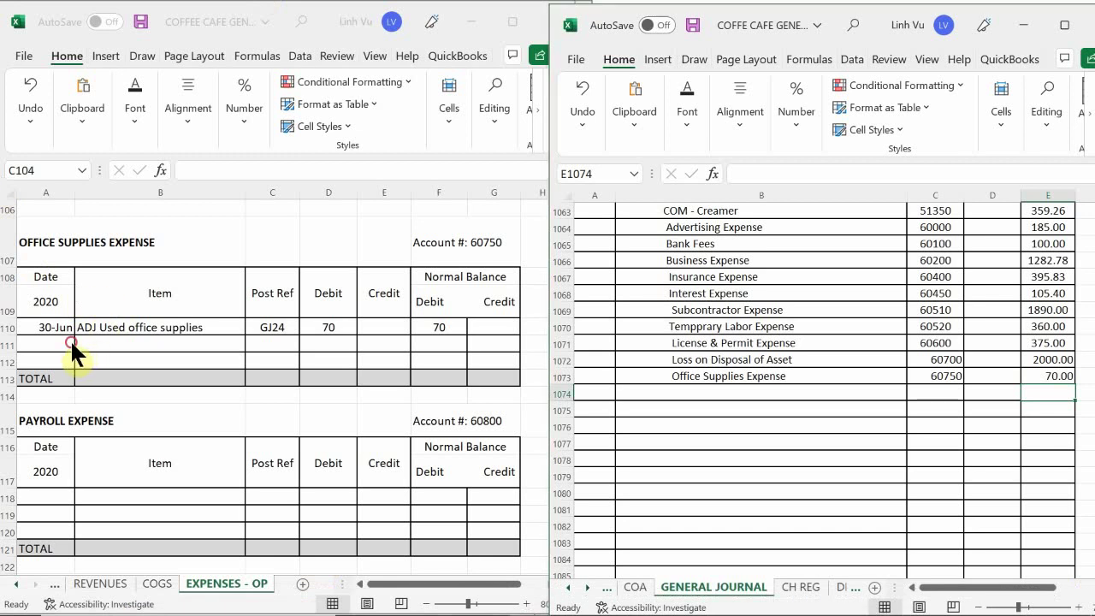
{"action": "left_click", "coordinate": [60, 337]}
{"action": "type", "text": "6/30"}
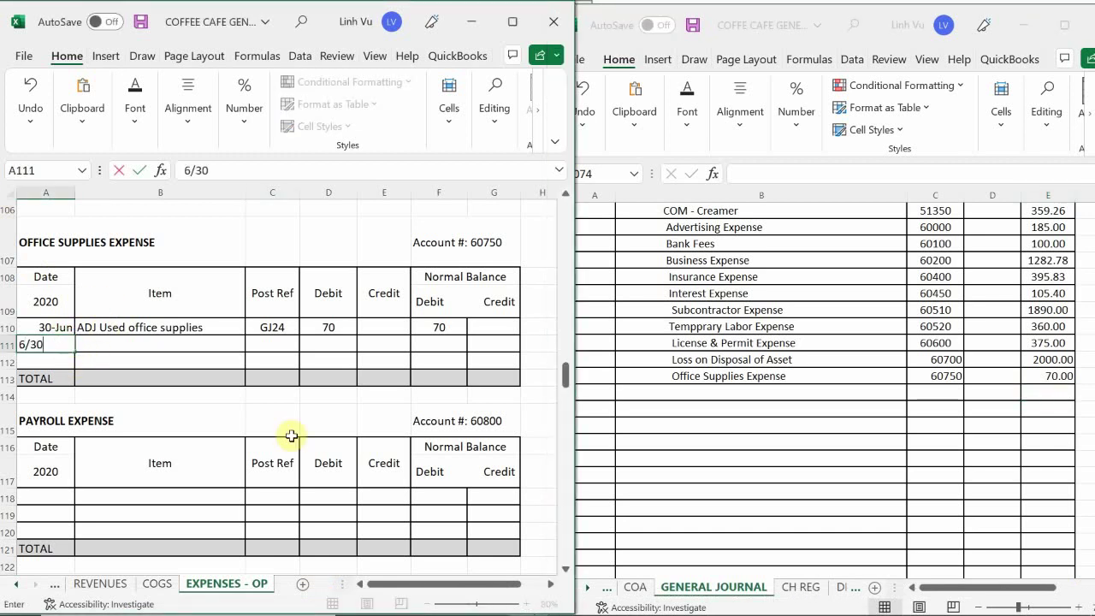
{"action": "key", "text": "ctrl+Return"}
{"action": "key", "text": "Tab"}
{"action": "type", "text": "CLOSE"}
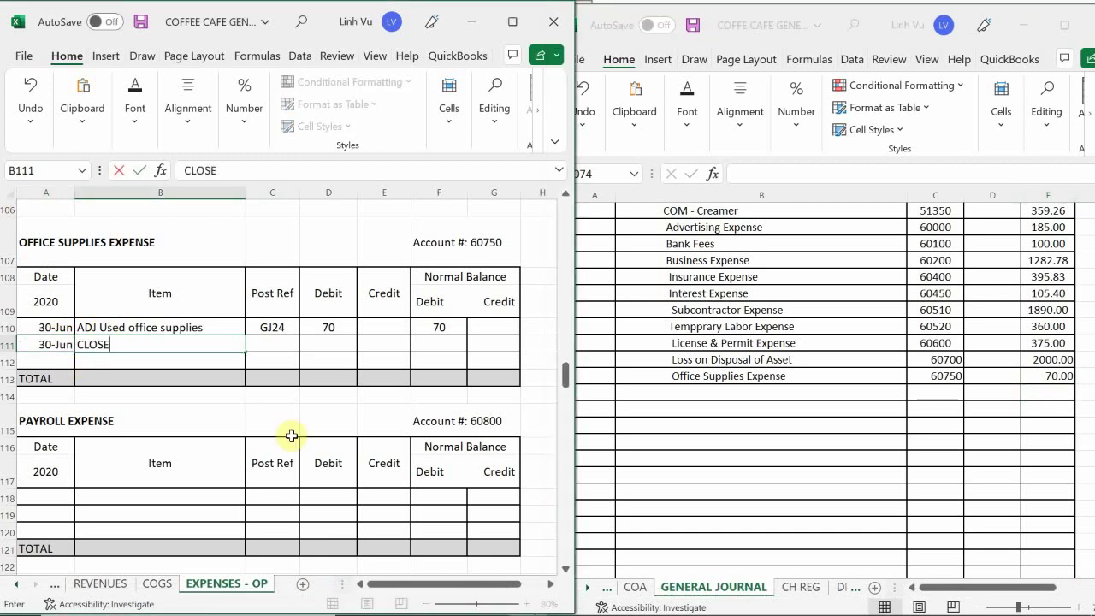
- Complete the Office Supplies Expense CLOSE row with post ref GJ26 and credit 70
{"action": "key", "text": "Tab"}
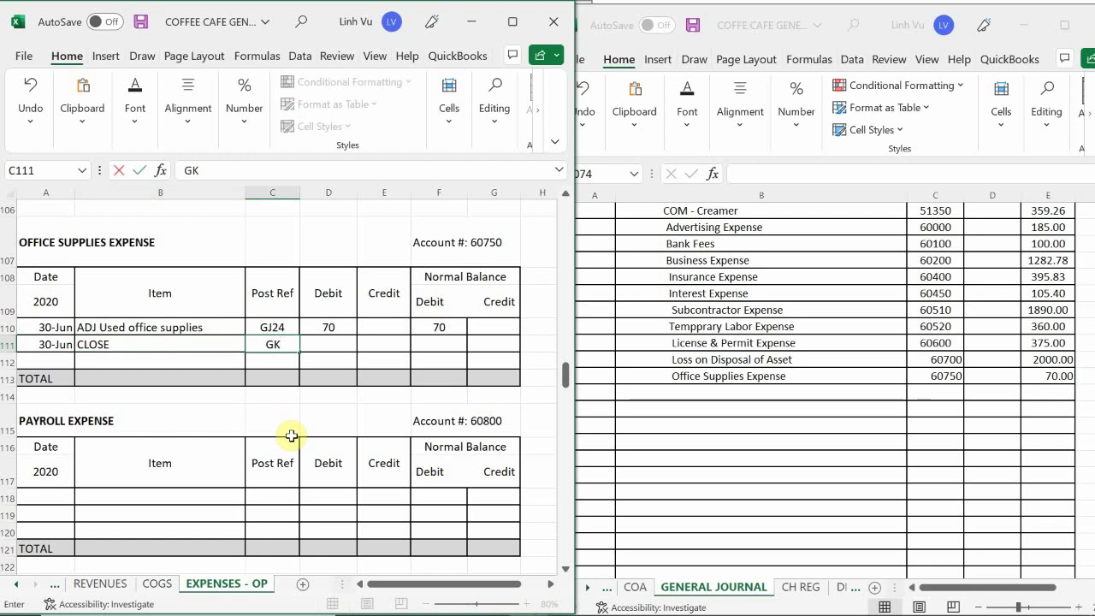
{"action": "key", "text": "BackSpace"}
{"action": "type", "text": "J26"}
{"action": "key", "text": "Tab"}
{"action": "key", "text": "Tab"}
{"action": "type", "text": "70"}
{"action": "key", "text": "Return"}
- Enter the debit balance formula =F110+D111-E111 in the Office Supplies Expense CLOSE row
{"action": "key", "text": "Right"}
{"action": "key", "text": "Up"}
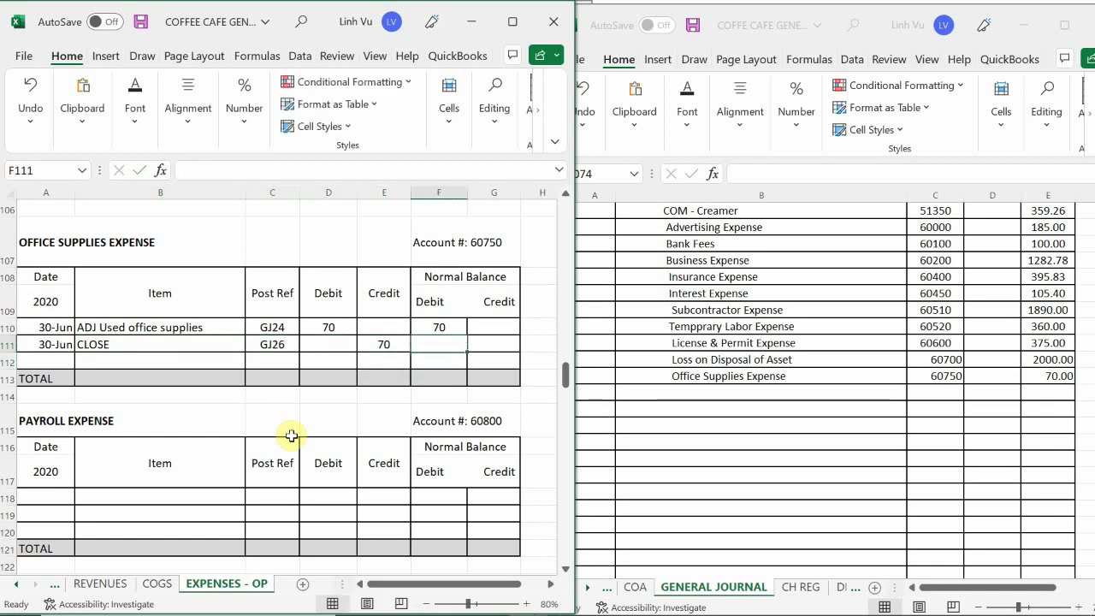
{"action": "type", "text": "="}
{"action": "key", "text": "Up"}
{"action": "type", "text": "+"}
{"action": "key", "text": "Left"}
{"action": "key", "text": "Left"}
{"action": "type", "text": "-"}
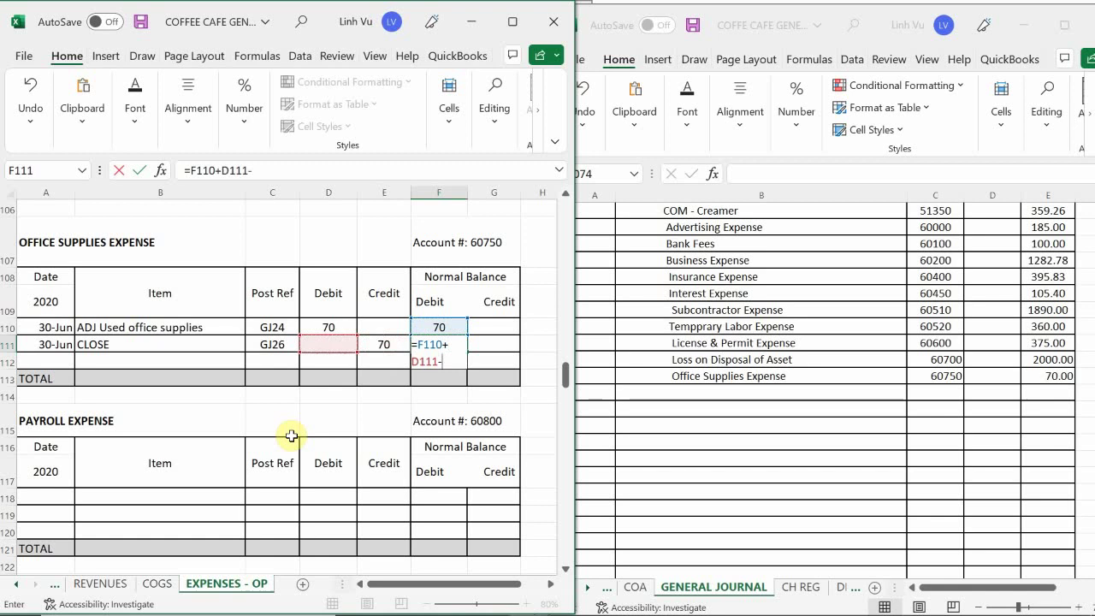
{"action": "key", "text": "Left"}
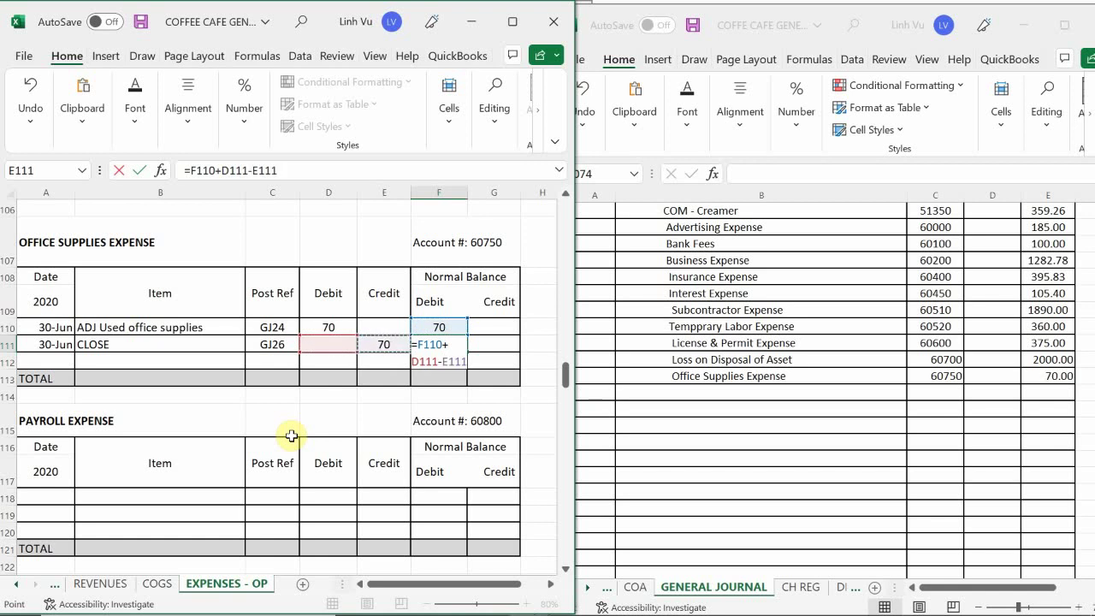
{"action": "key", "text": "Return"}
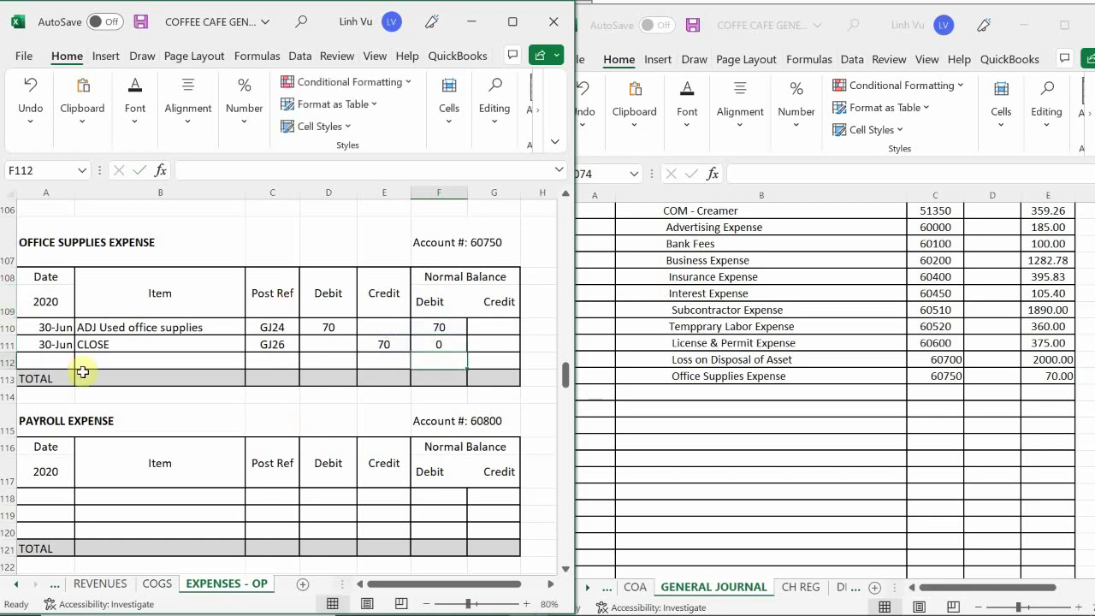
- Enter Salaries & Wages Expense as the indented account title below the Office Supplies Expense line in the general journal
{"action": "left_click", "coordinate": [131, 410]}
{"action": "scroll", "coordinate": [137, 413], "scroll_direction": "down", "scroll_amount": 2}
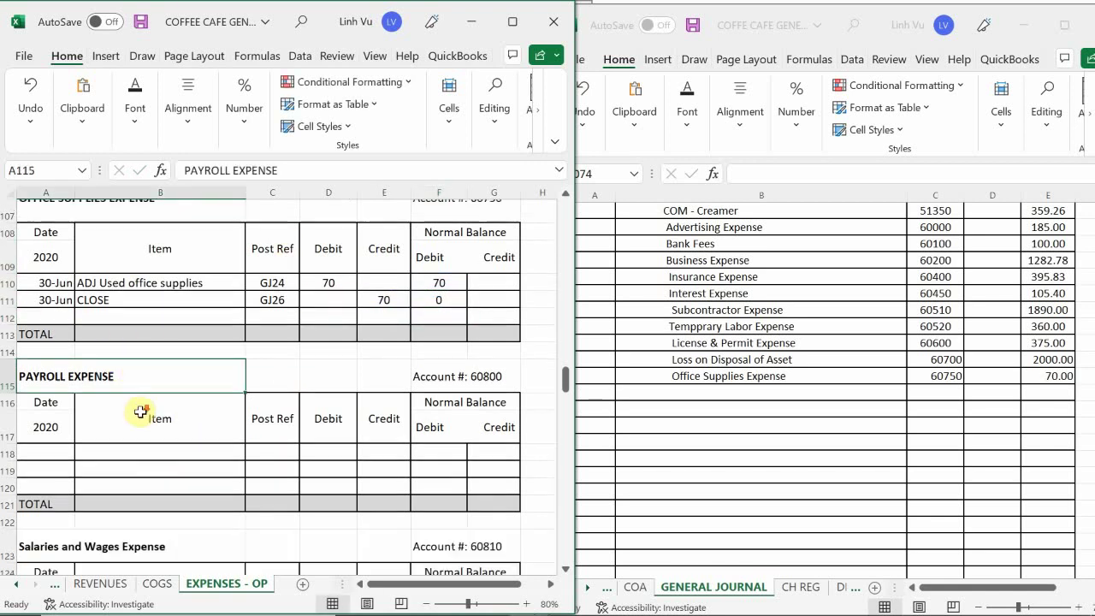
{"action": "scroll", "coordinate": [168, 402], "scroll_direction": "down", "scroll_amount": 5}
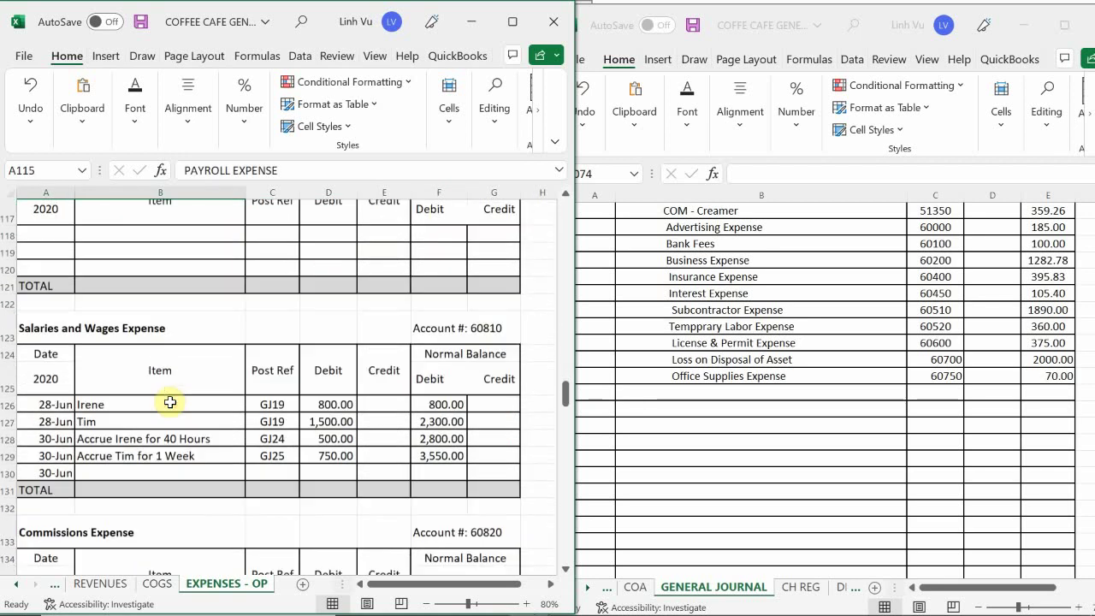
{"action": "scroll", "coordinate": [173, 399], "scroll_direction": "down", "scroll_amount": 1}
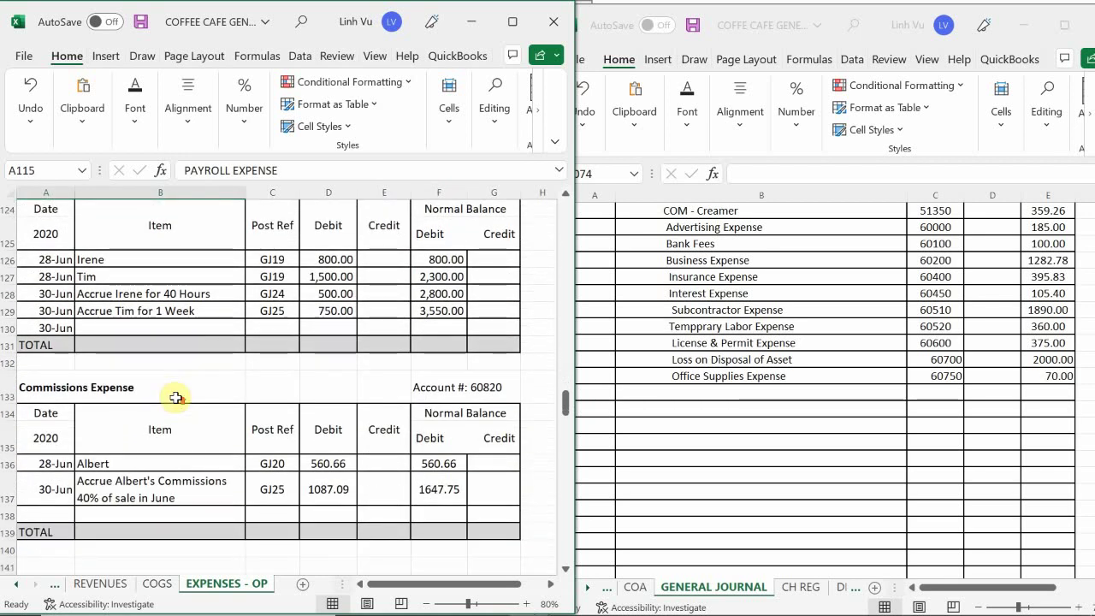
{"action": "scroll", "coordinate": [175, 397], "scroll_direction": "up", "scroll_amount": 1}
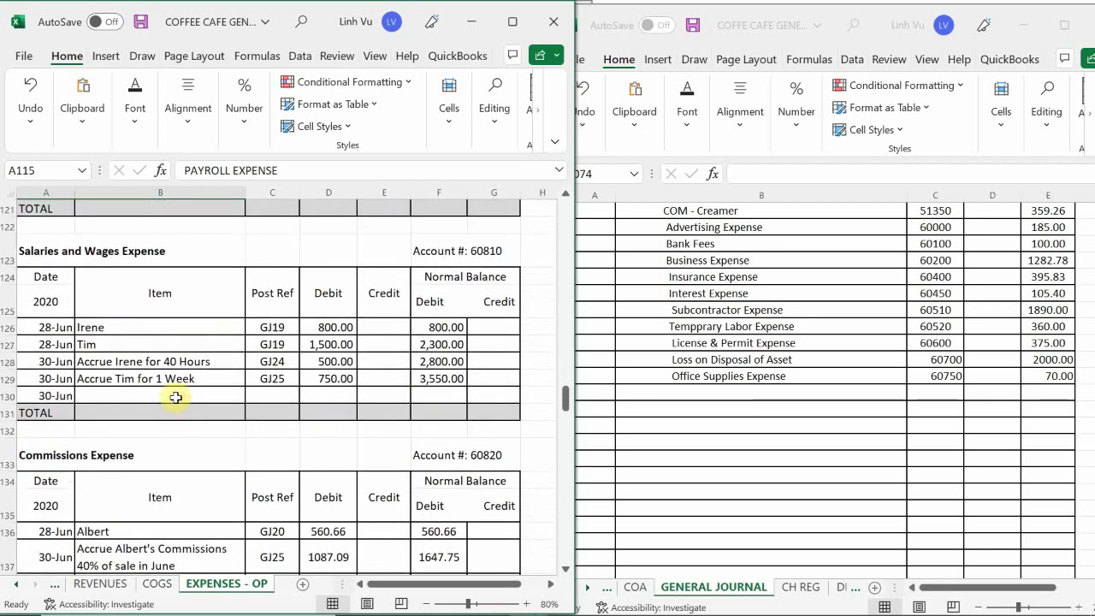
{"action": "left_click", "coordinate": [615, 390]}
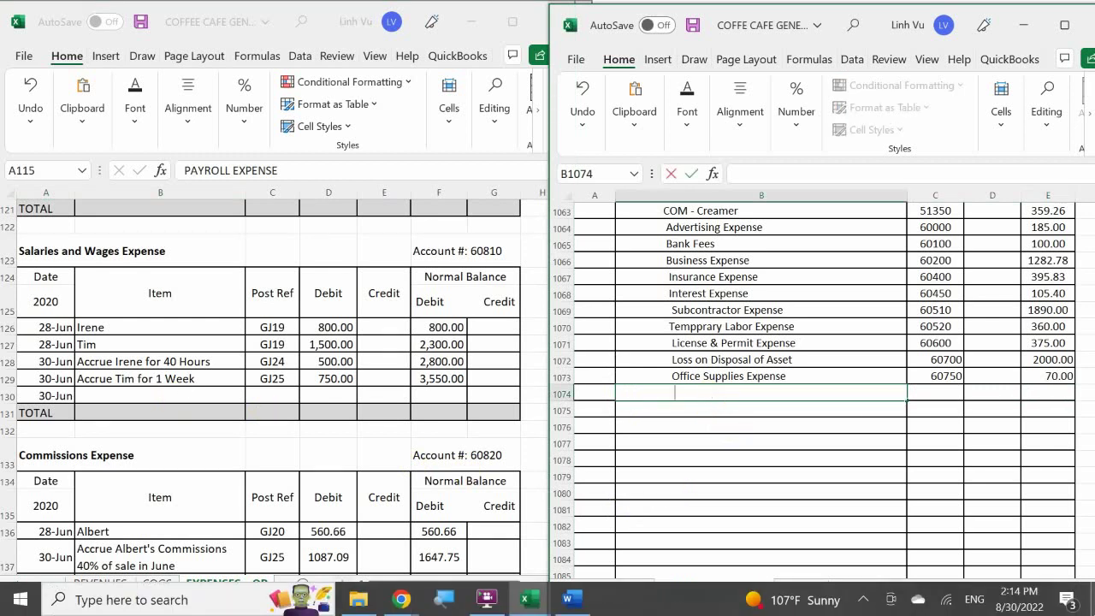
{"action": "type", "text": "Salaries & Wag"}
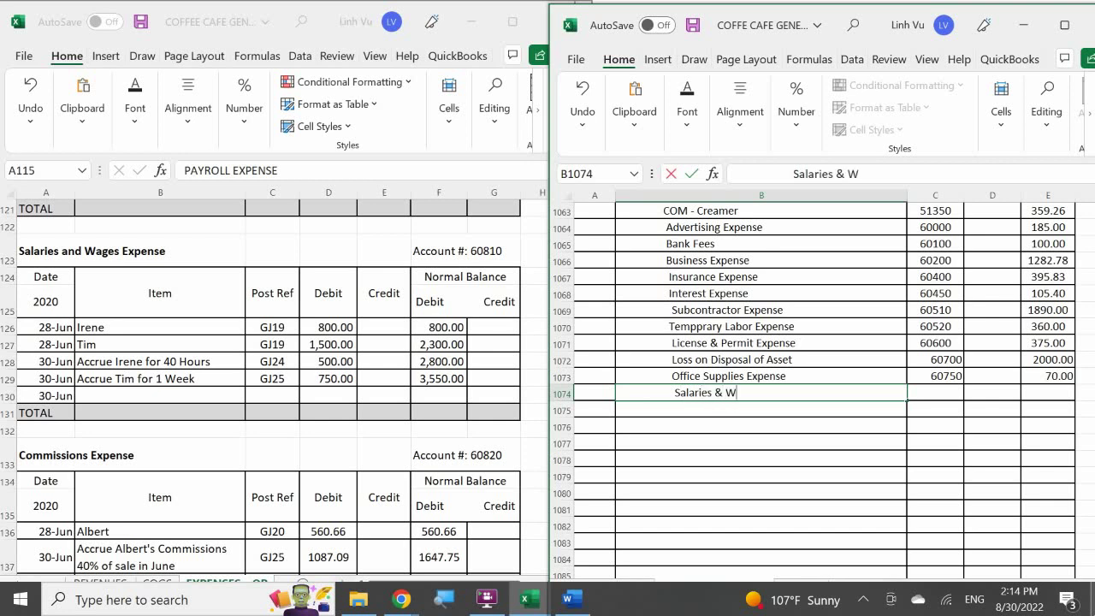
{"action": "key", "text": "BackSpace"}
{"action": "type", "text": "s & Wages Expen"}
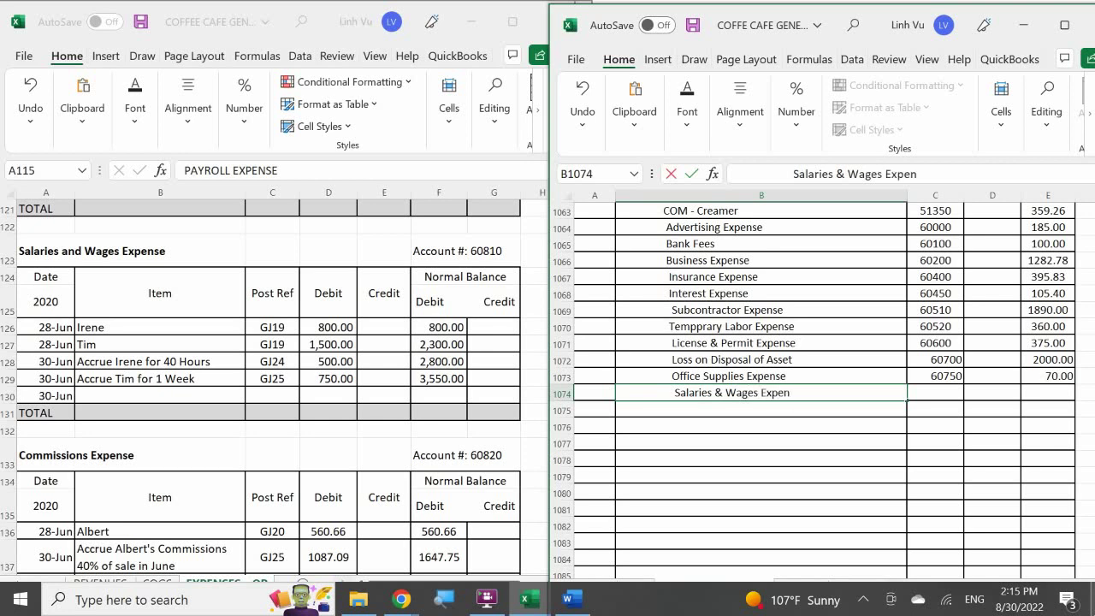
{"action": "type", "text": "se"}
{"action": "key", "text": "Tab"}
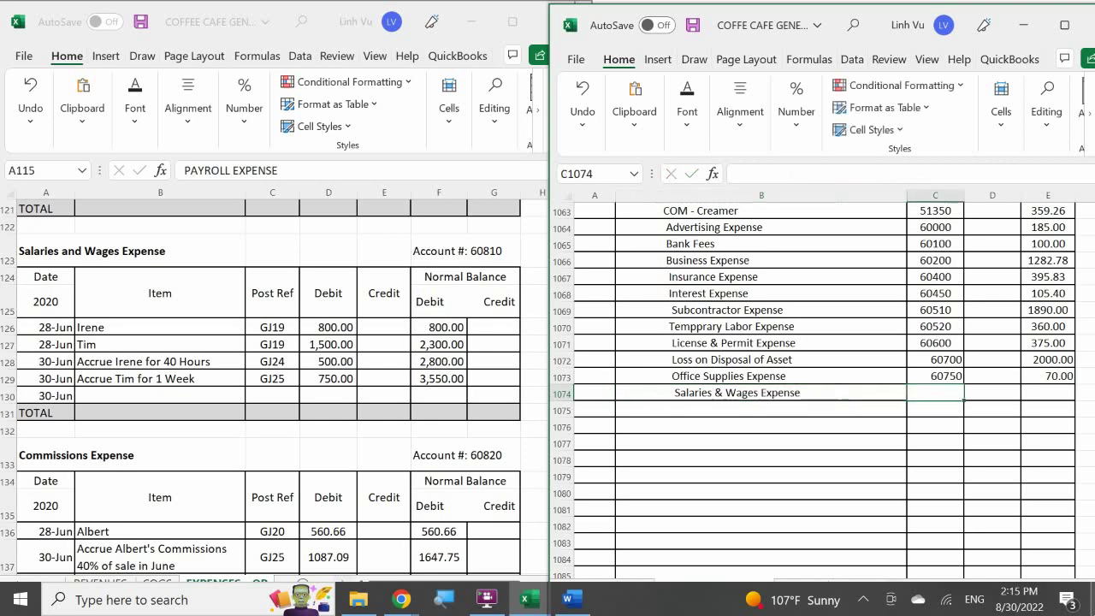
- Complete the Salaries & Wages Expense journal line with posting reference 60810 and credit 3550
{"action": "type", "text": "60"}
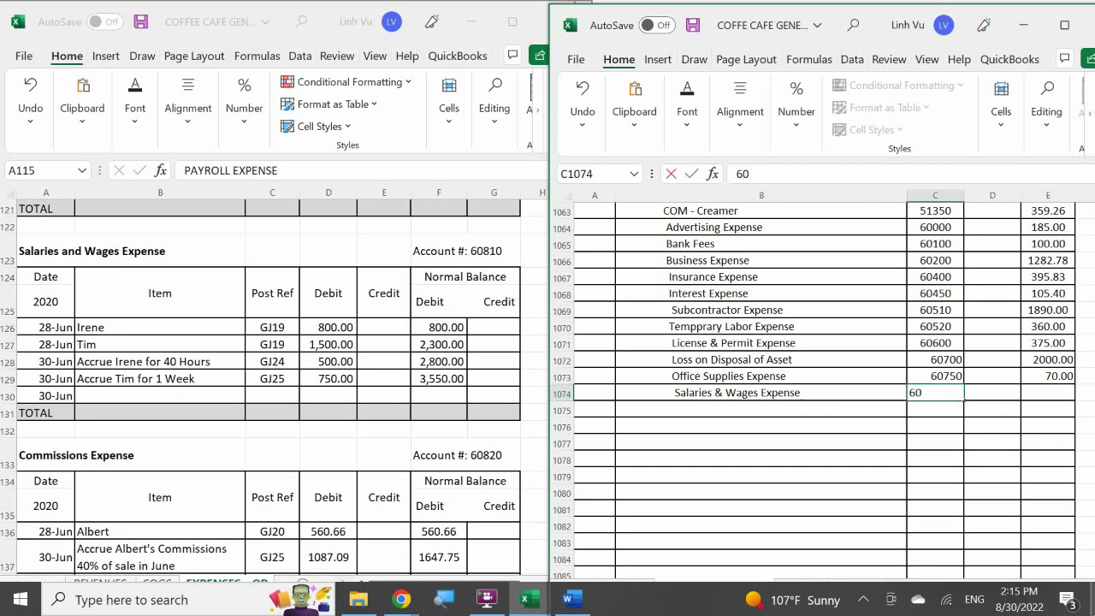
{"action": "type", "text": "810"}
{"action": "key", "text": "Return"}
{"action": "key", "text": "Right"}
{"action": "key", "text": "Up"}
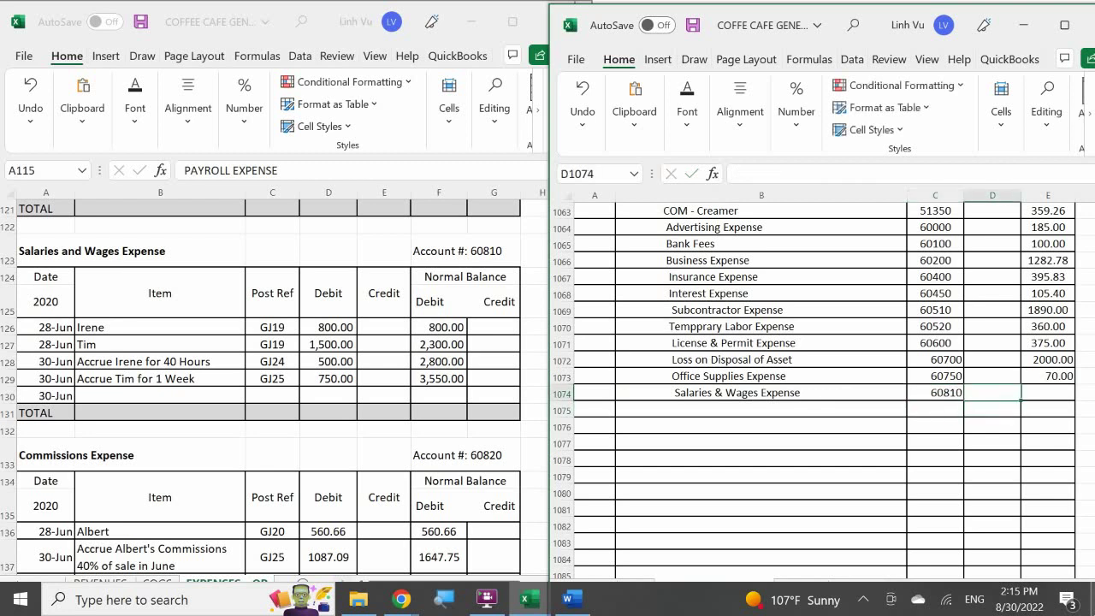
{"action": "key", "text": "Right"}
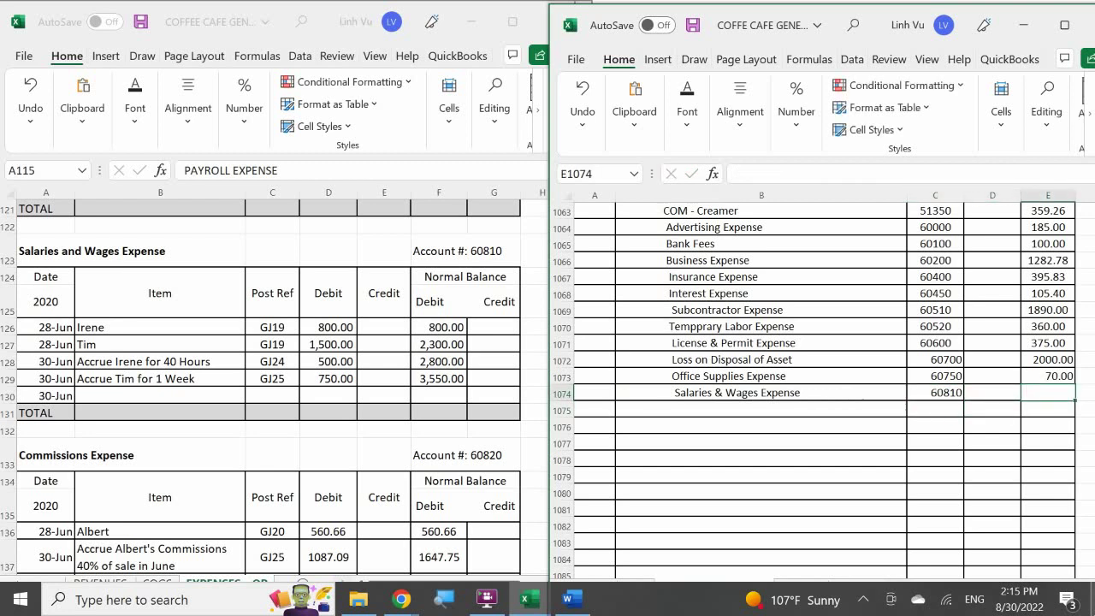
{"action": "type", "text": "35"}
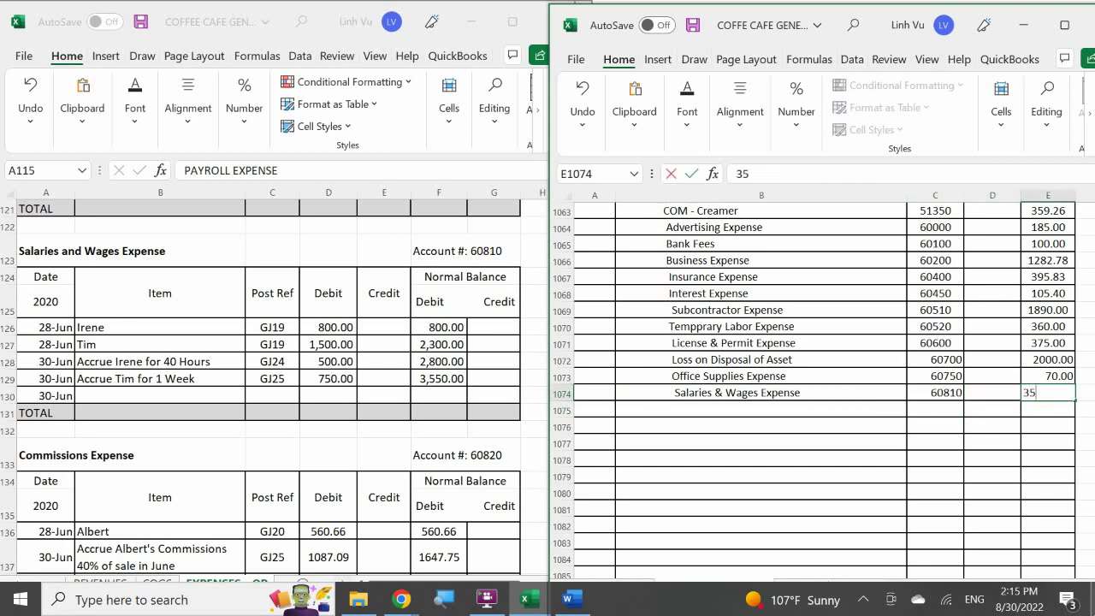
{"action": "type", "text": "50"}
{"action": "key", "text": "Return"}
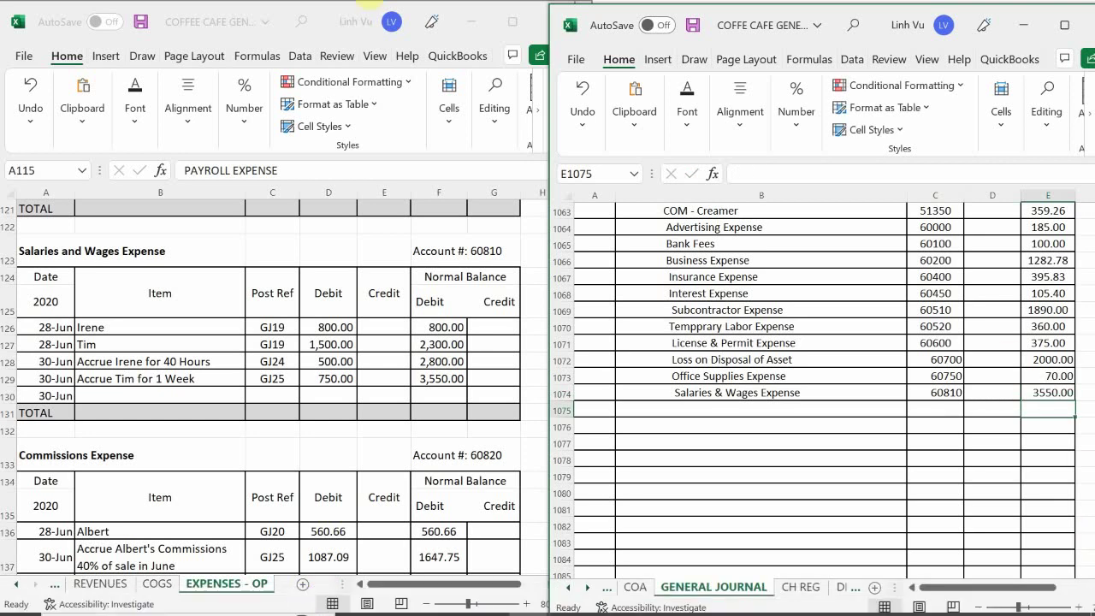
- Enter CLOSE as the item in the empty 30-Jun row of the Salaries and Wages Expense ledger
{"action": "left_click", "coordinate": [88, 399]}
{"action": "left_click", "coordinate": [112, 405]}
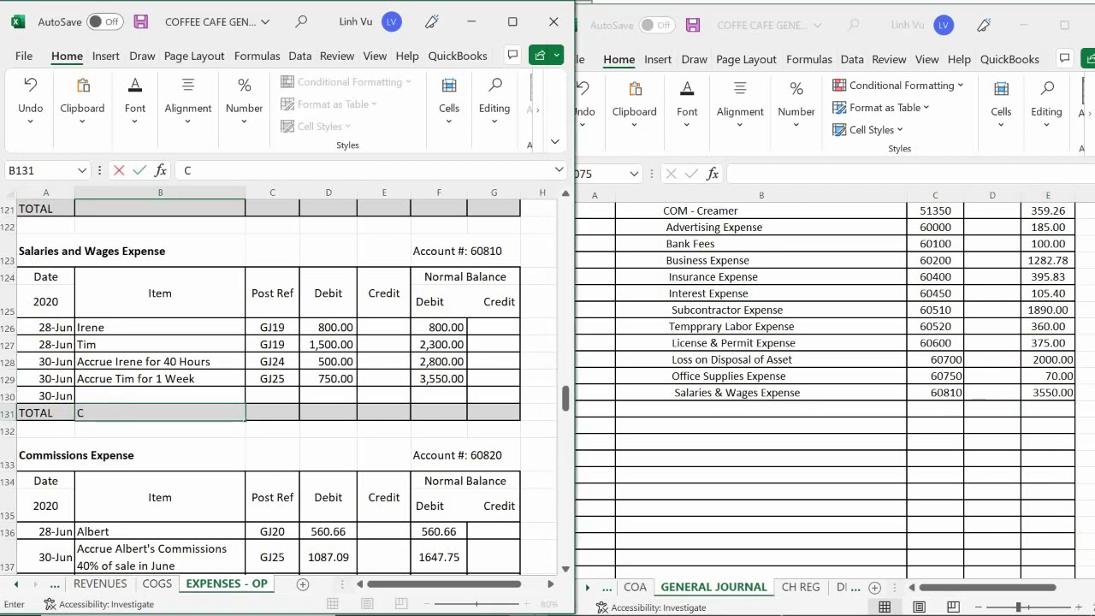
{"action": "left_click", "coordinate": [160, 395]}
{"action": "type", "text": "C:"}
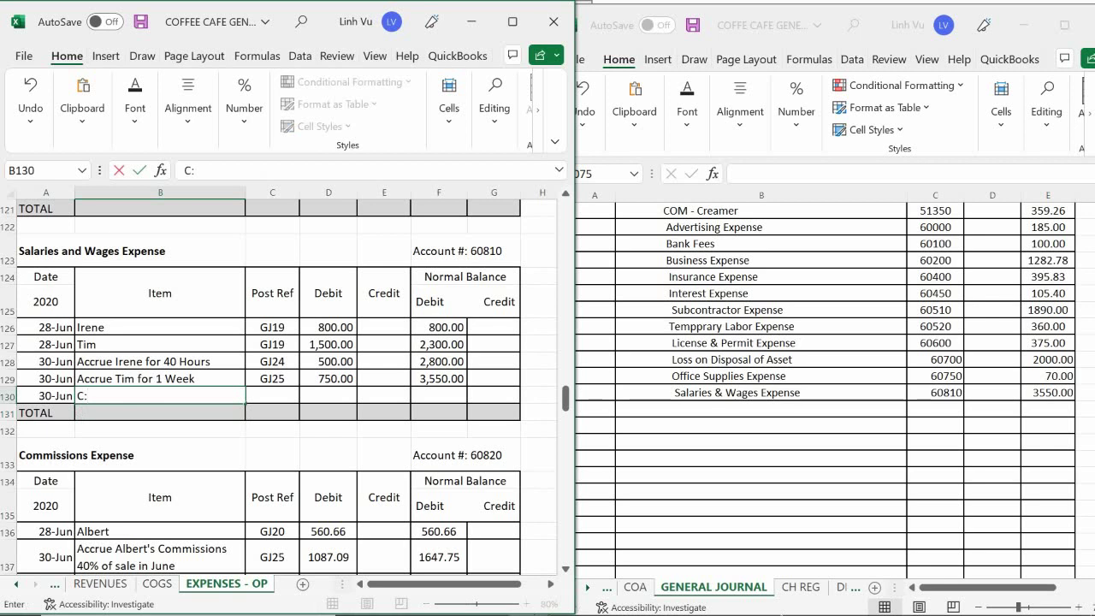
{"action": "type", "text": "P"}
{"action": "key", "text": "BackSpace"}
{"action": "key", "text": "BackSpace"}
{"action": "type", "text": "K"}
{"action": "key", "text": "BackSpace"}
{"action": "type", "text": "LOSE"}
{"action": "key", "text": "Tab"}
- Complete the Salaries and Wages Expense CLOSE row with post ref GJ26 and credit 3550, and fill the debit balance formula down into it
{"action": "type", "text": "G"}
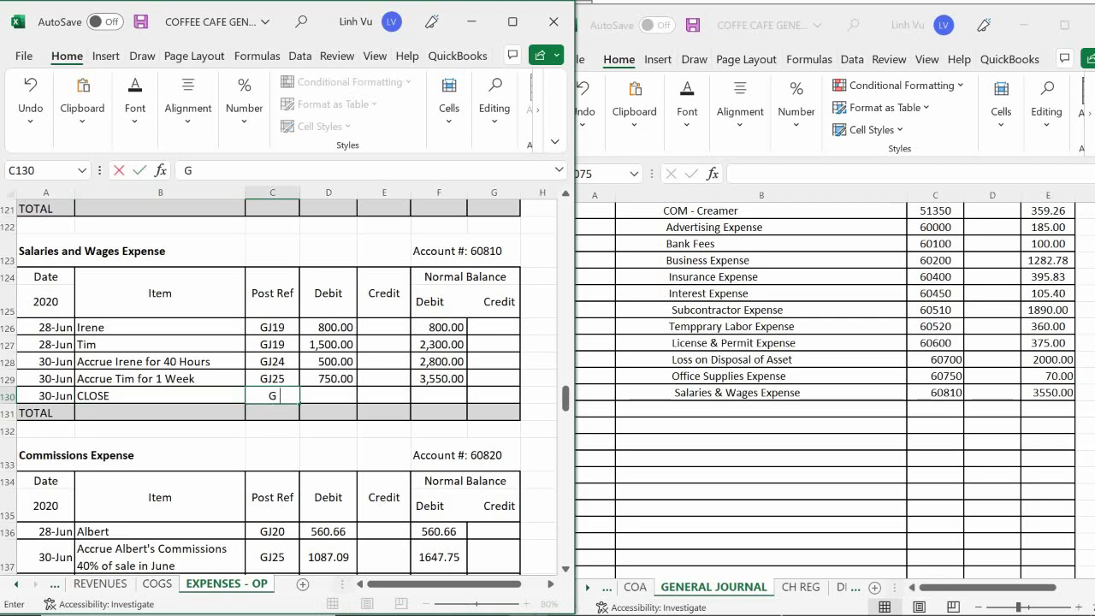
{"action": "type", "text": "K"}
{"action": "key", "text": "BackSpace"}
{"action": "type", "text": "K"}
{"action": "key", "text": "BackSpace"}
{"action": "type", "text": "J26"}
{"action": "key", "text": "Tab"}
{"action": "key", "text": "Tab"}
{"action": "type", "text": "3550"}
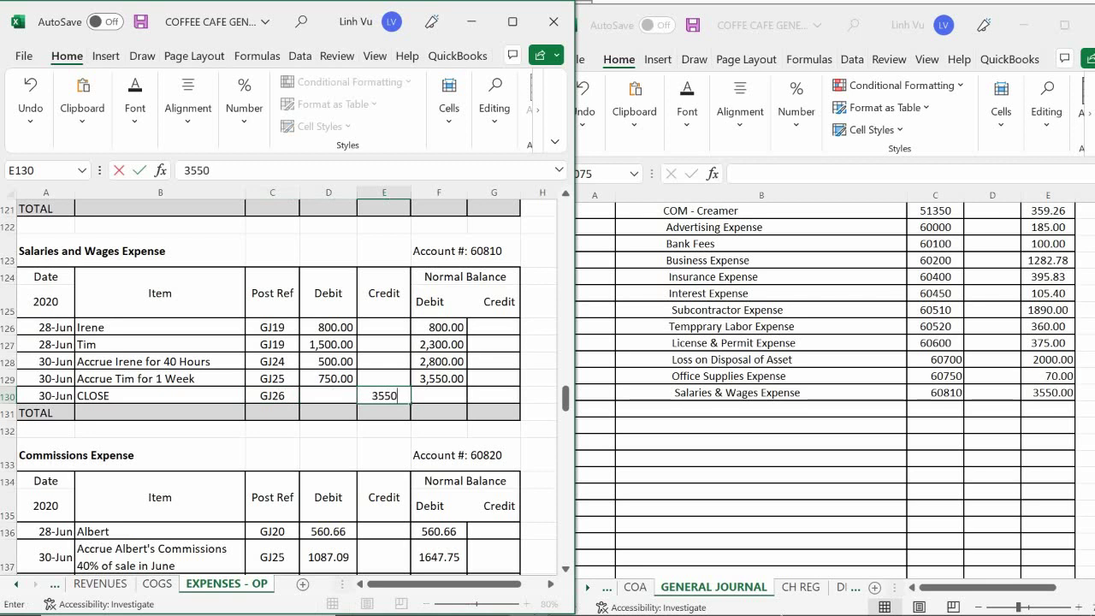
{"action": "key", "text": "Return"}
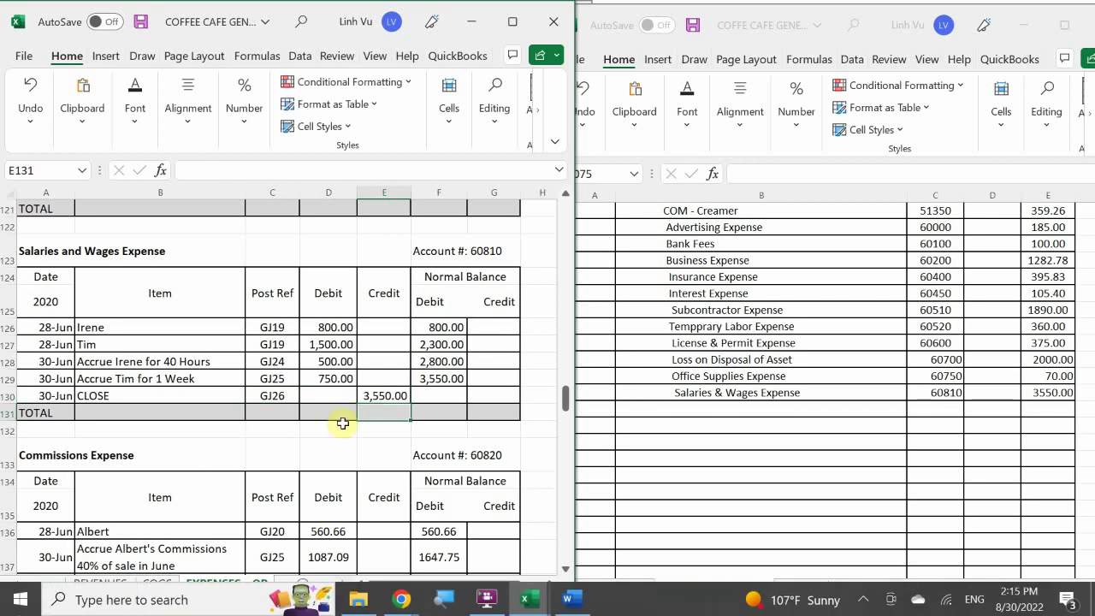
{"action": "left_click", "coordinate": [432, 378]}
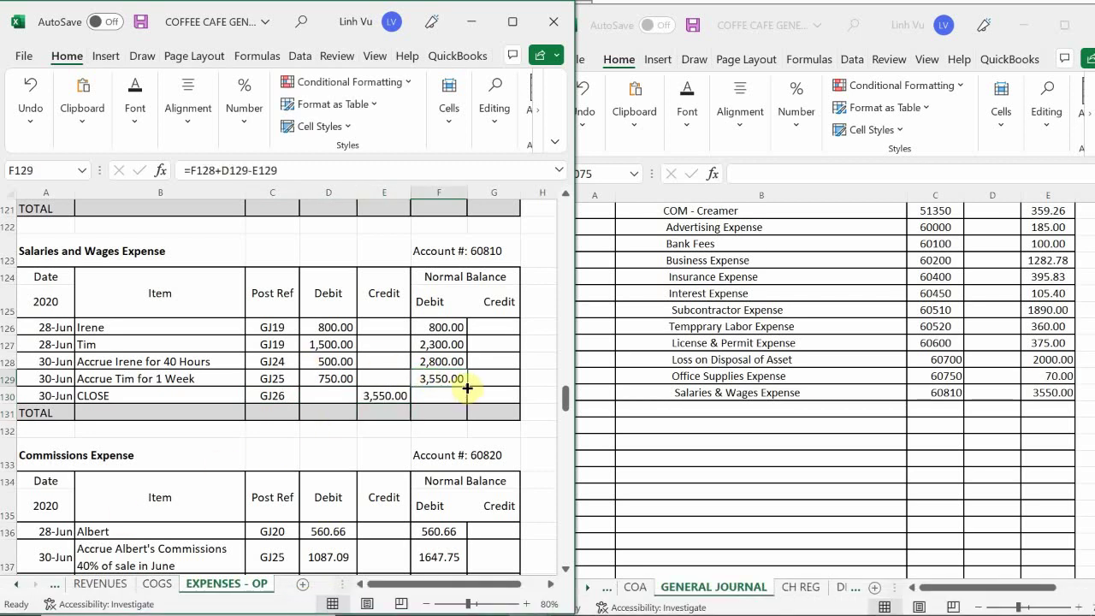
{"action": "left_click_drag", "start_coordinate": [466, 386], "coordinate": [464, 402]}
- Enter Commissions Expense as the indented account title below the Salaries & Wages Expense line in the general journal
{"action": "scroll", "coordinate": [467, 358], "scroll_direction": "down", "scroll_amount": 4}
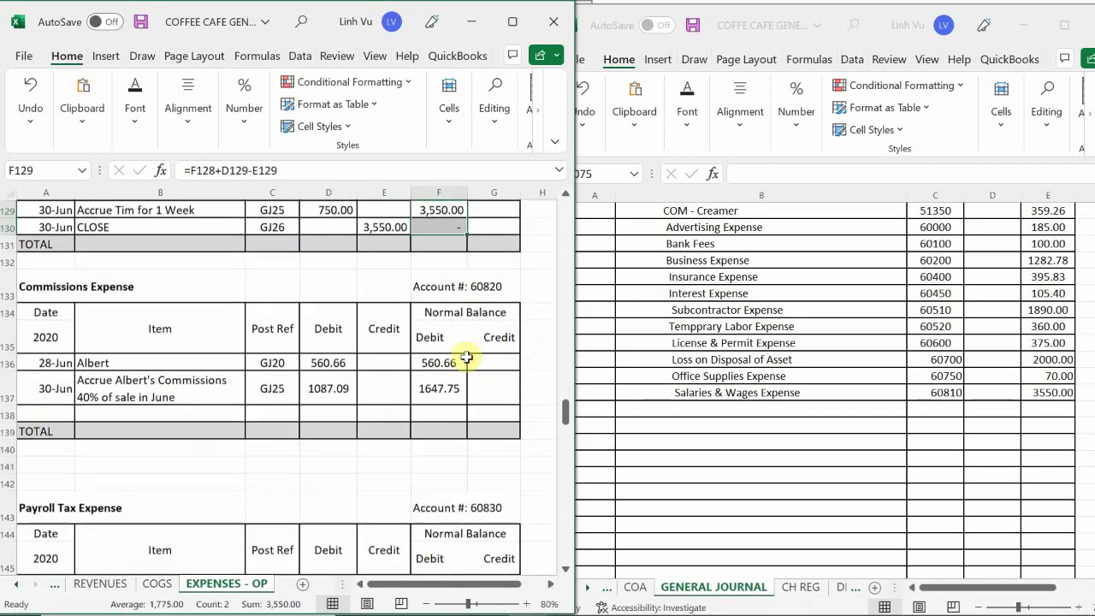
{"action": "left_click", "coordinate": [676, 410]}
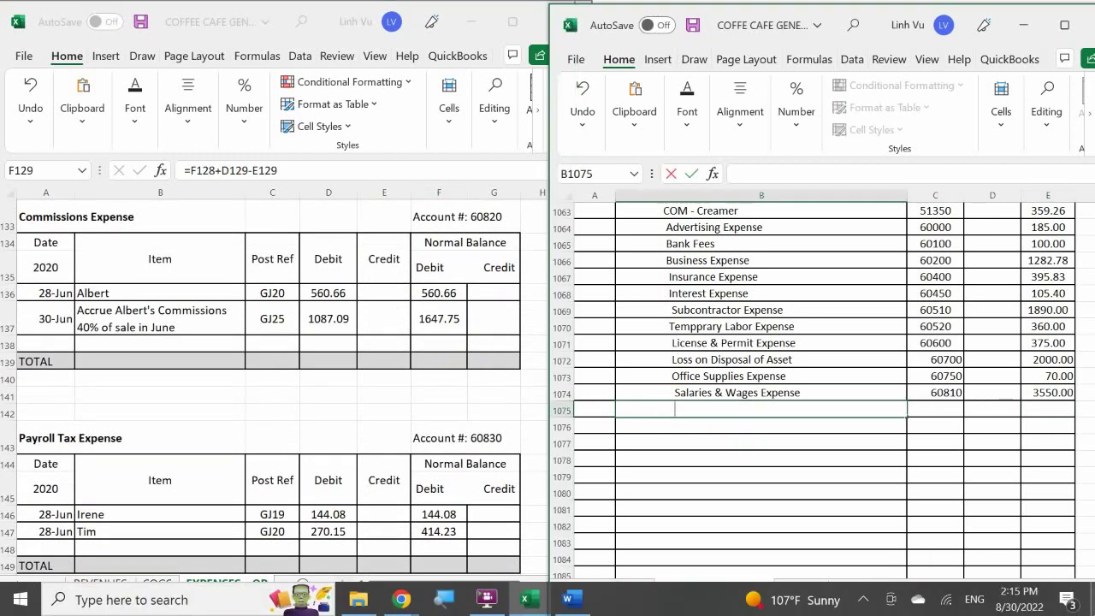
{"action": "type", "text": "Commis"}
{"action": "key", "text": "BackSpace"}
{"action": "key", "text": "BackSpace"}
{"action": "type", "text": "missions "}
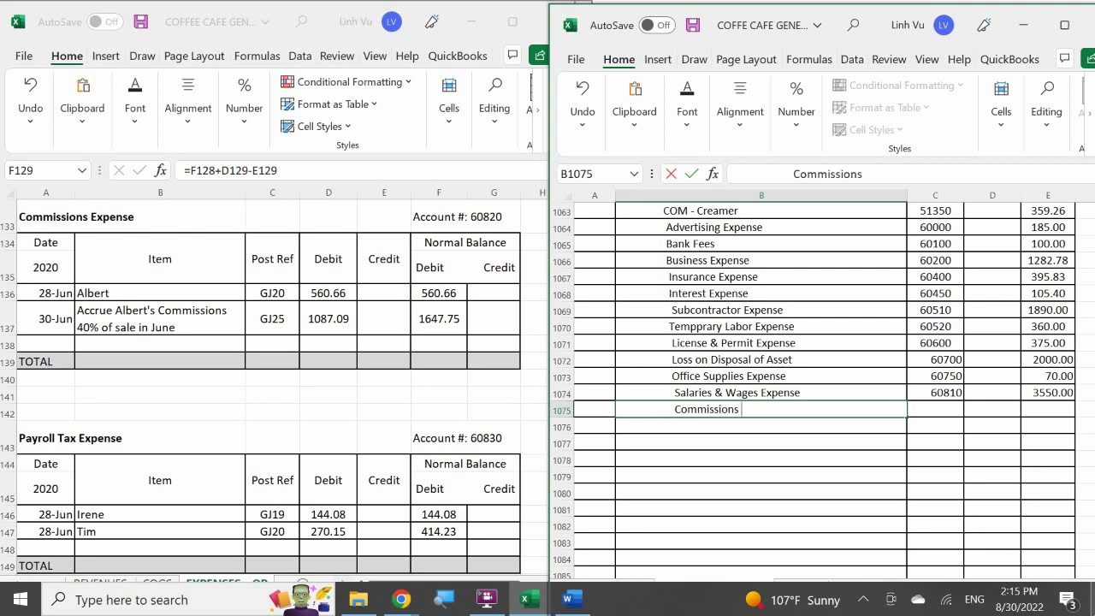
{"action": "type", "text": "Expense"}
{"action": "key", "text": "Tab"}
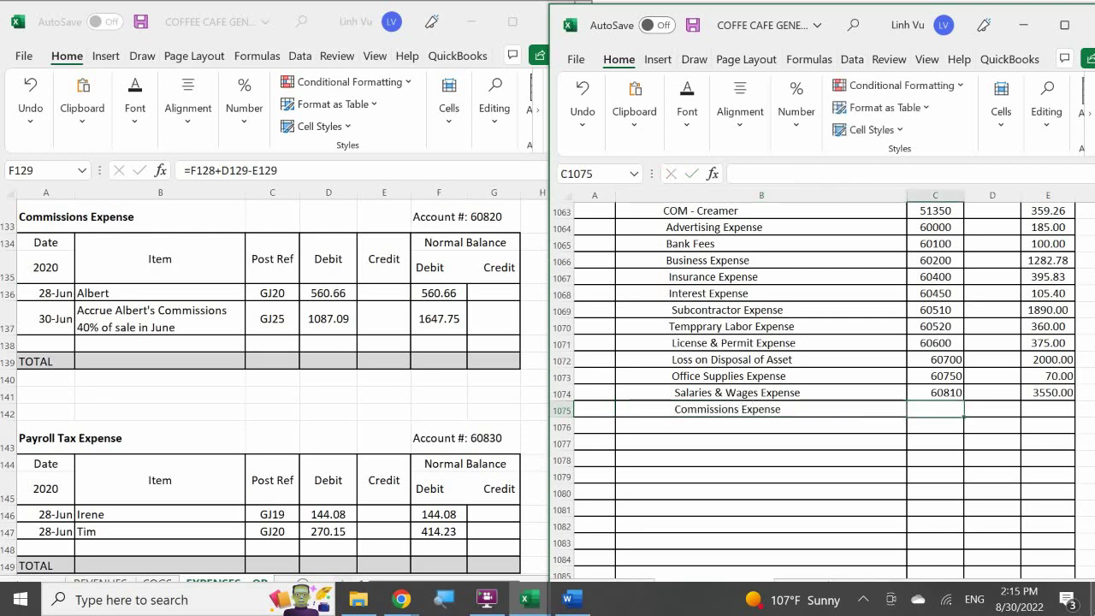
- Complete the Commissions Expense journal line with posting reference 60820 and credit 1647.75
{"action": "type", "text": "60820"}
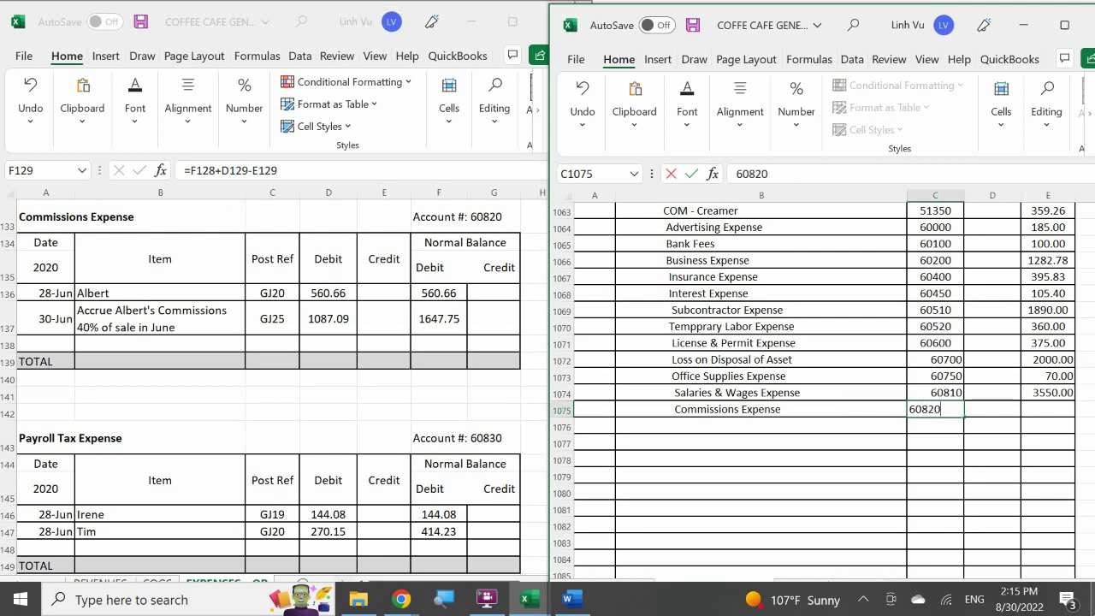
{"action": "key", "text": "Tab"}
{"action": "key", "text": "Tab"}
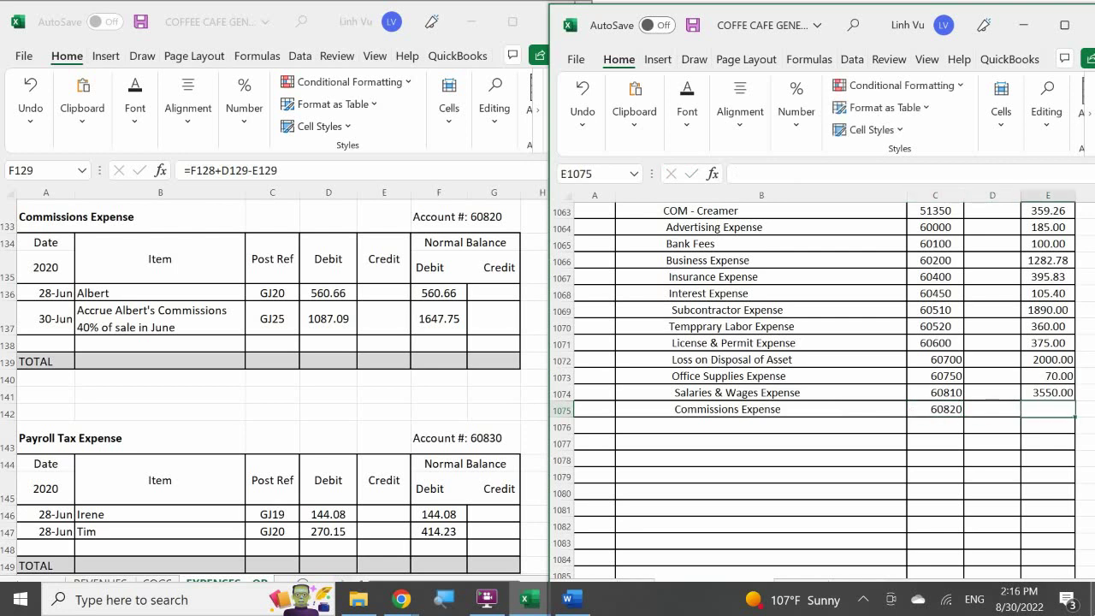
{"action": "type", "text": "164"}
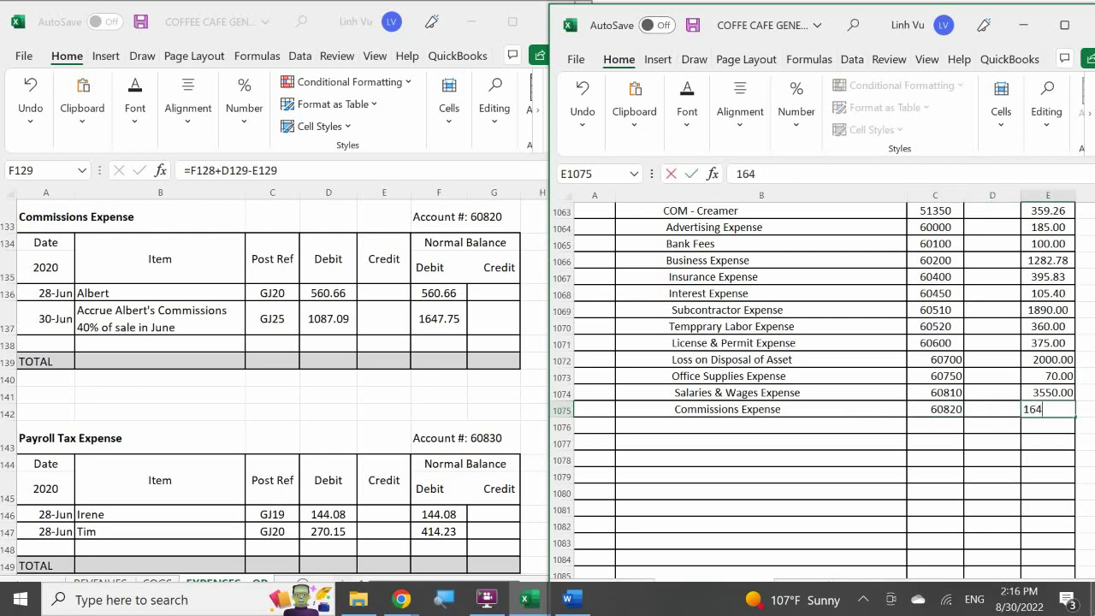
{"action": "type", "text": "7.75"}
{"action": "key", "text": "Return"}
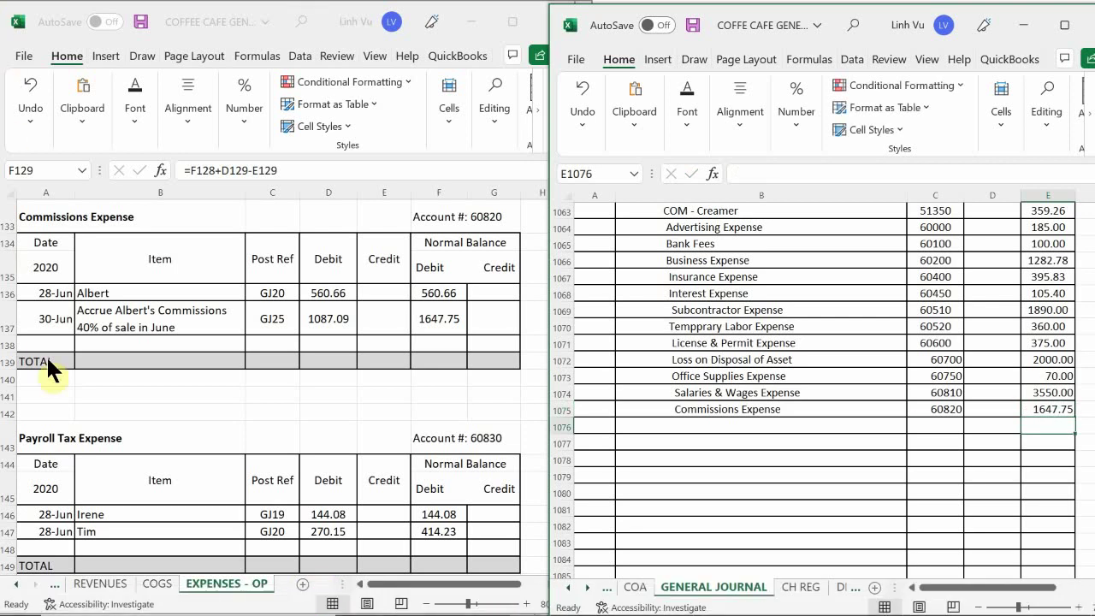
- Date the empty row of the Commissions Expense ledger 30-Jun and enter CLOSE as its item
{"action": "left_click", "coordinate": [53, 342]}
{"action": "type", "text": "6/"}
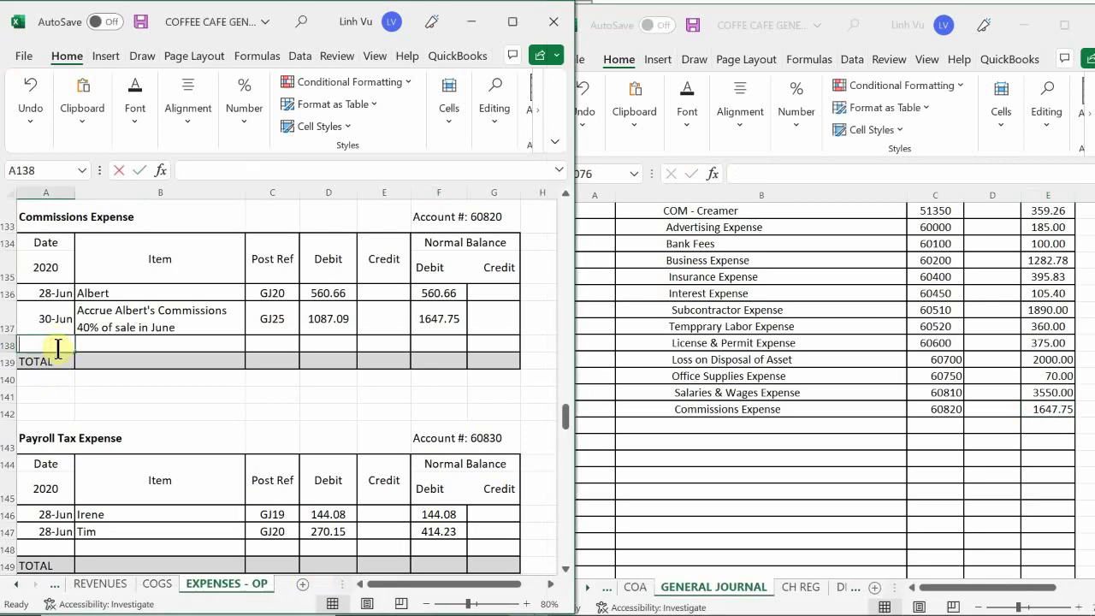
{"action": "type", "text": "30"}
{"action": "key", "text": "Return"}
{"action": "key", "text": "Down"}
{"action": "key", "text": "Right"}
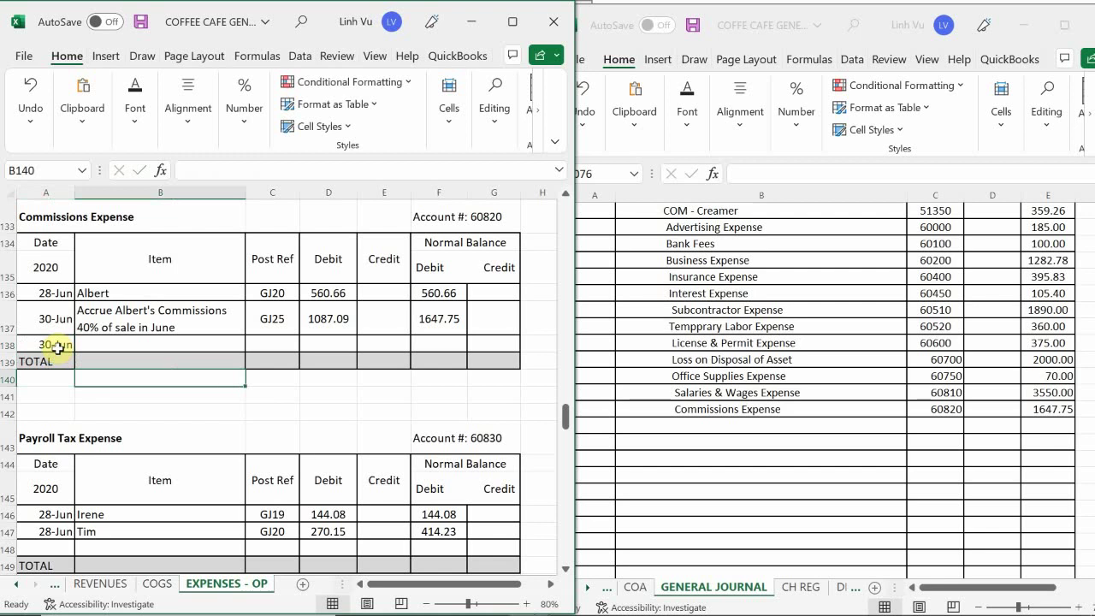
{"action": "key", "text": "Up"}
{"action": "key", "text": "Up"}
{"action": "type", "text": "CLOSE"}
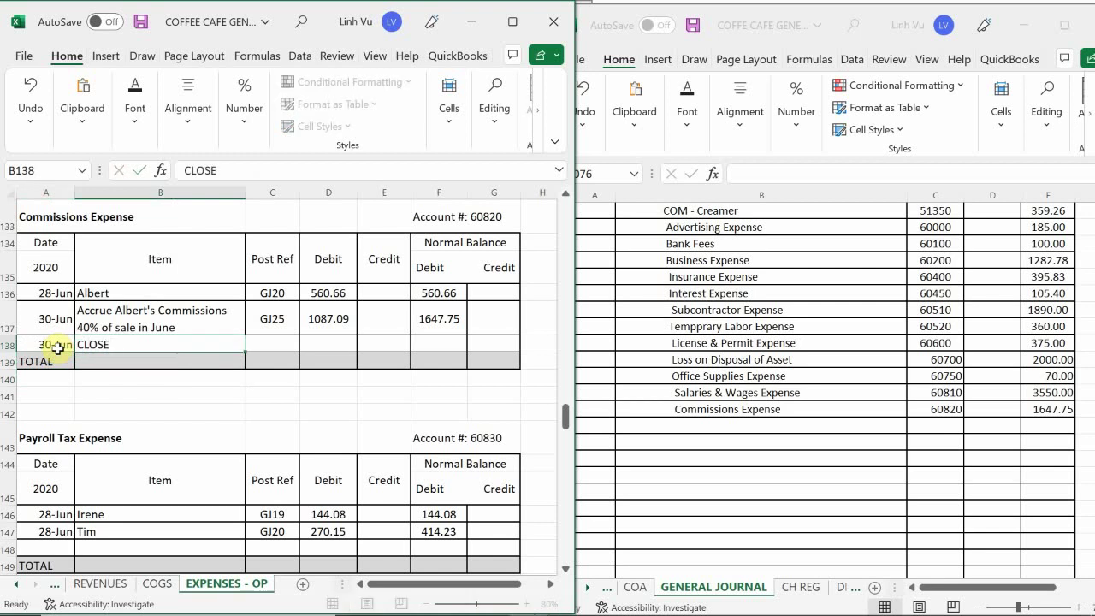
- Give the Commissions Expense CLOSE row the post ref GJ26 and a credit of 1647.75
{"action": "key", "text": "Tab"}
{"action": "type", "text": "GK"}
{"action": "key", "text": "BackSpace"}
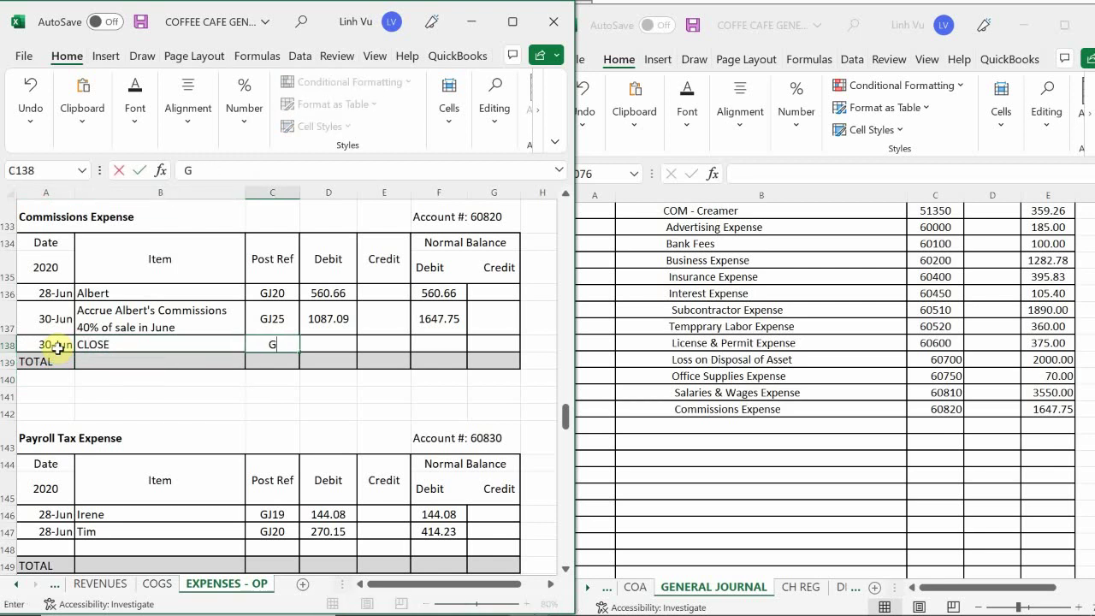
{"action": "type", "text": "J26"}
{"action": "key", "text": "ctrl+Return"}
{"action": "key", "text": "Tab"}
{"action": "key", "text": "Tab"}
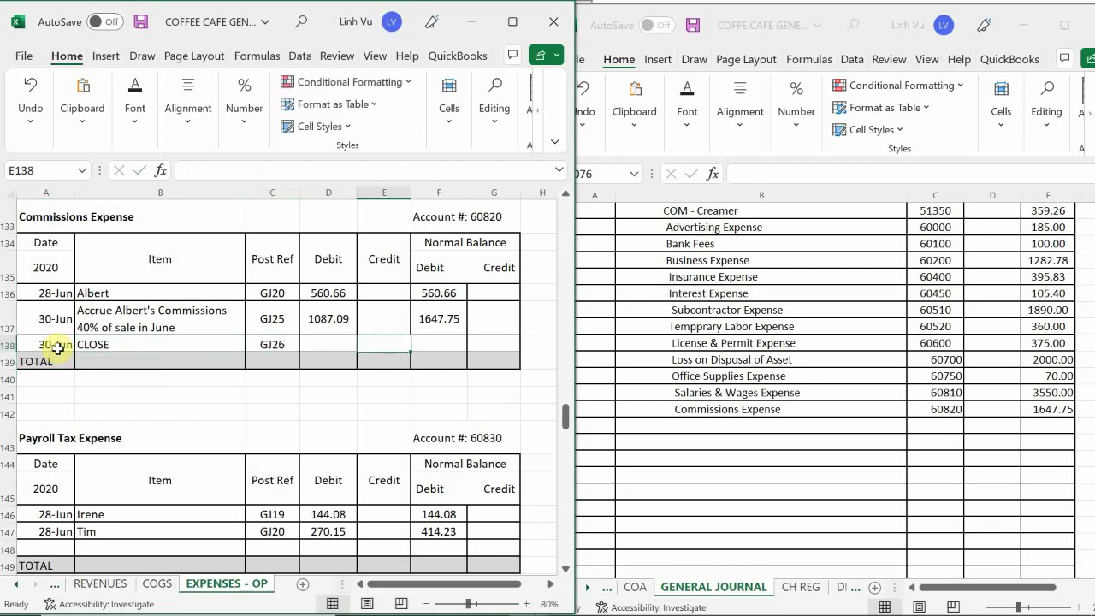
{"action": "type", "text": "1"}
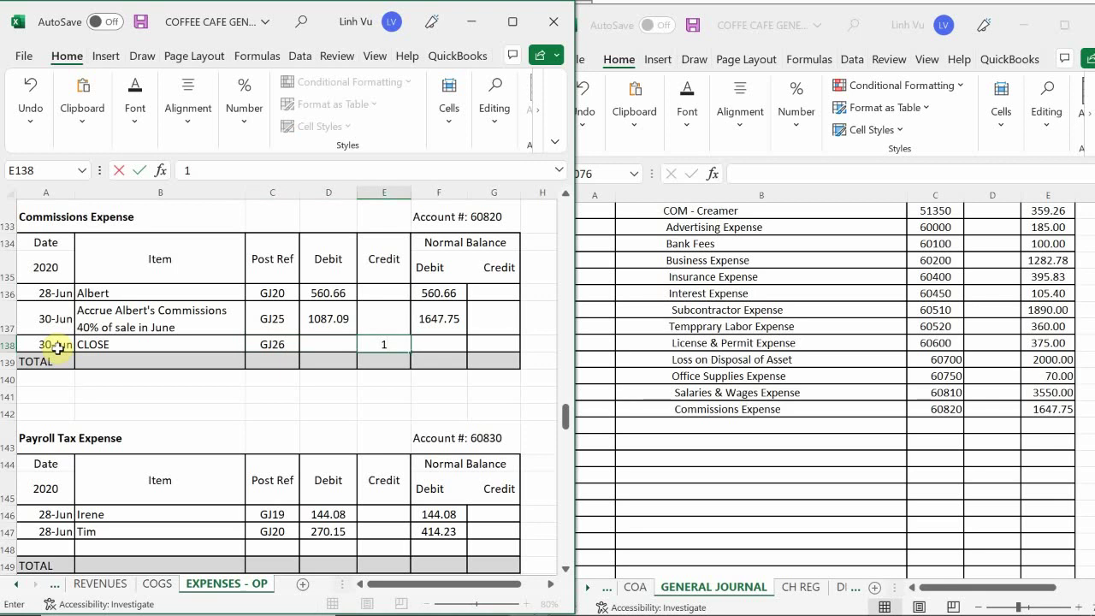
{"action": "type", "text": "647.75"}
{"action": "key", "text": "Return"}
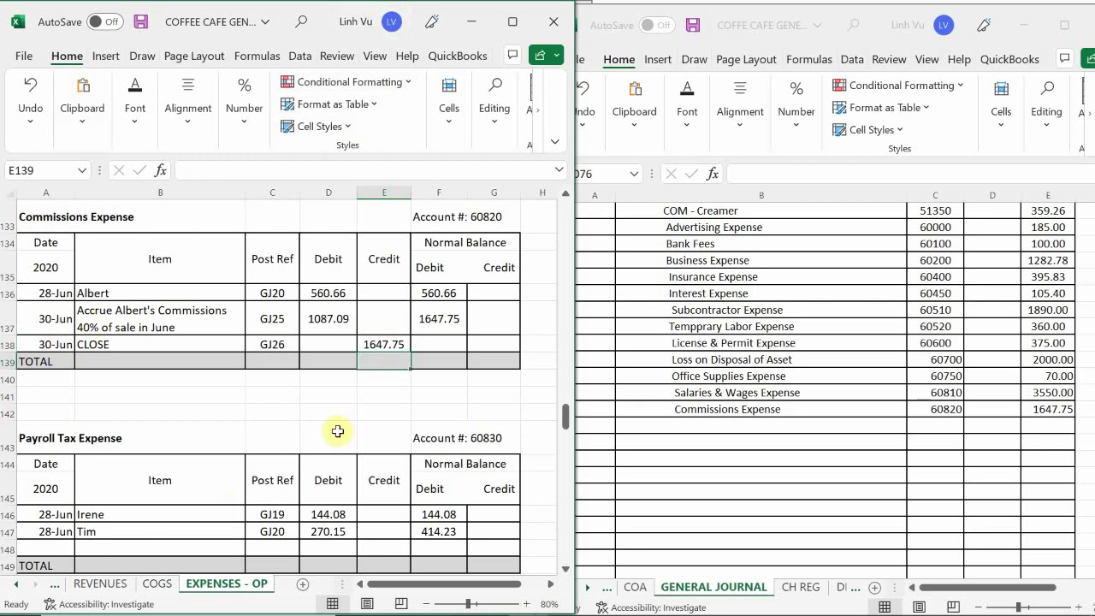
- Fill the debit balance formula down into the CLOSE row of the Commissions Expense ledger
{"action": "left_click", "coordinate": [422, 321]}
{"action": "left_click_drag", "start_coordinate": [466, 336], "coordinate": [466, 373]}
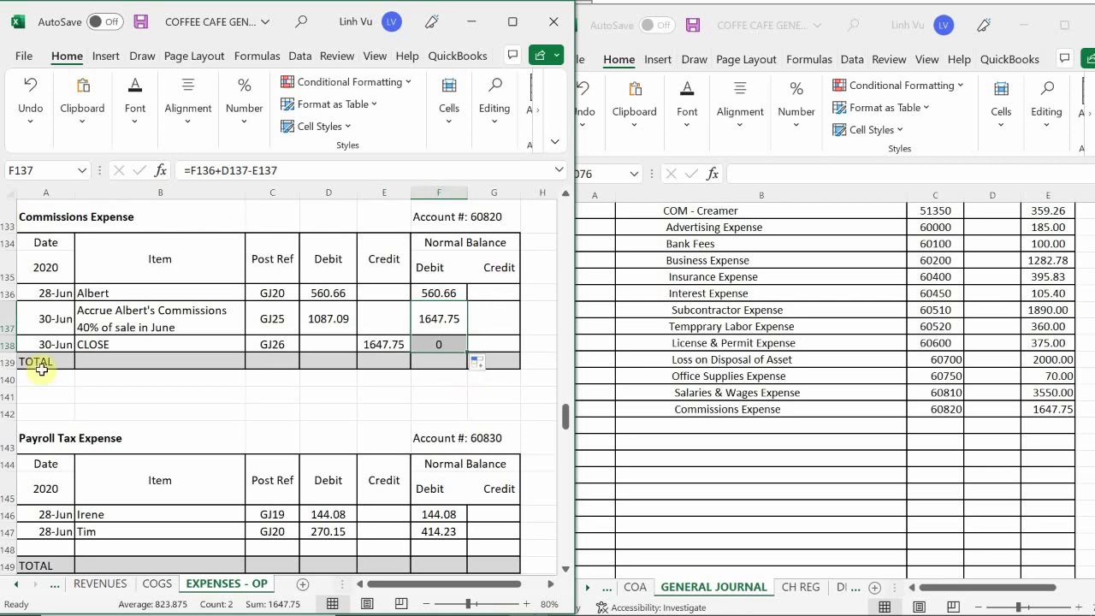
{"action": "left_click", "coordinate": [254, 387]}
- Enter Payroll Tax Expense as the indented account title below the Commissions Expense line in the general journal
{"action": "scroll", "coordinate": [253, 387], "scroll_direction": "down", "scroll_amount": 3}
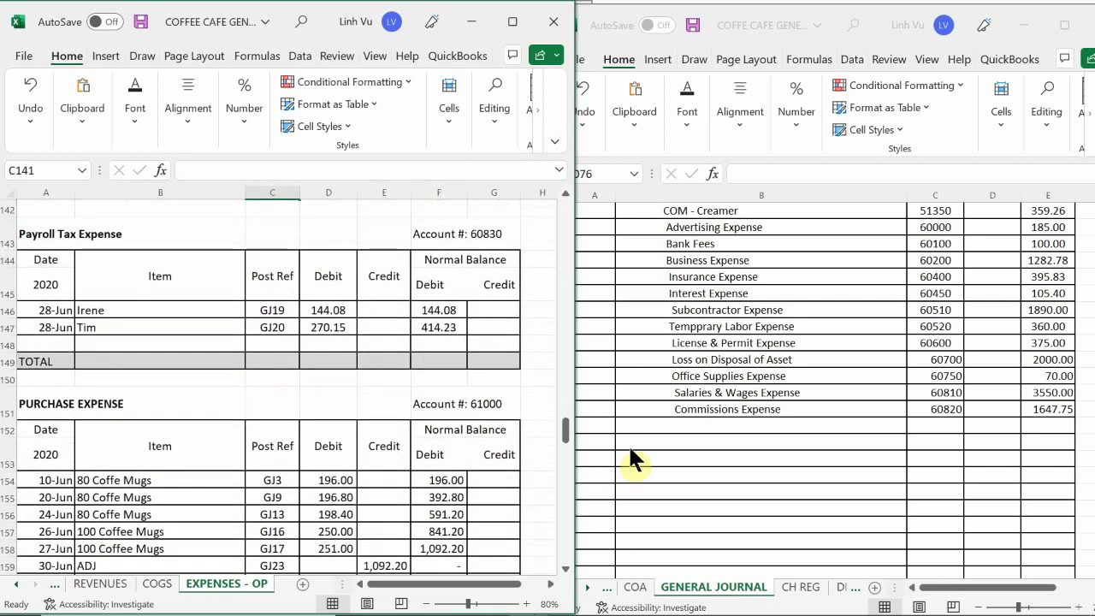
{"action": "double_click", "coordinate": [684, 430]}
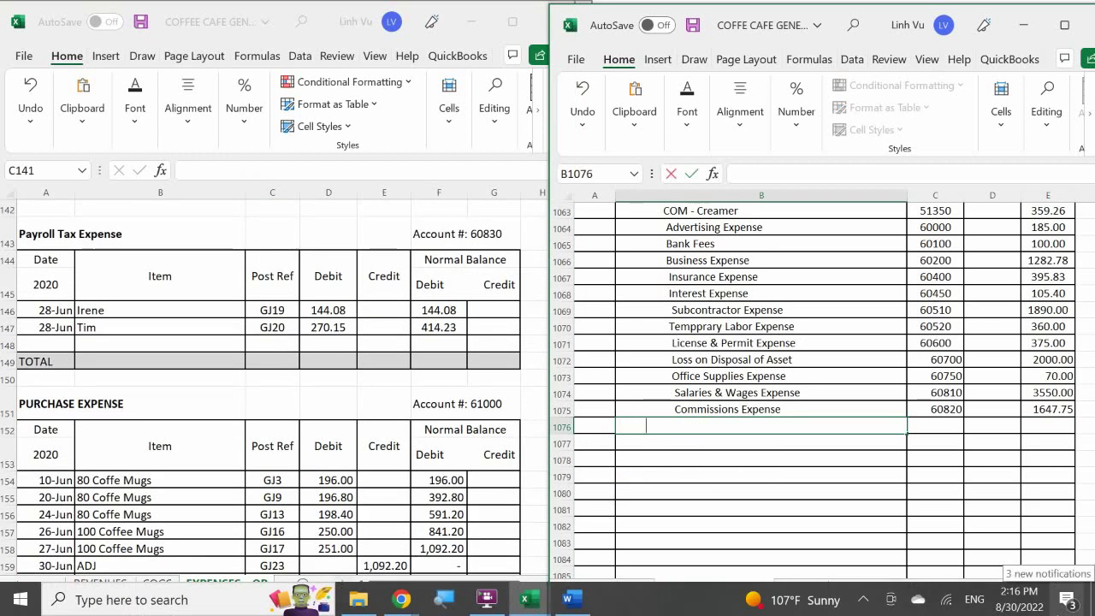
{"action": "type", "text": "Pay"}
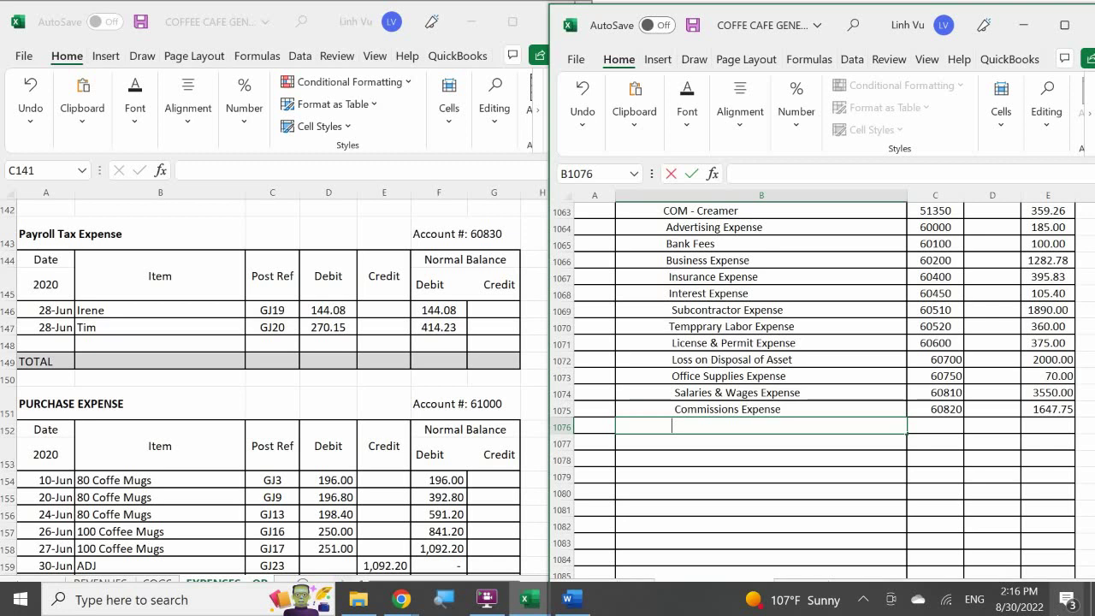
{"action": "type", "text": "r"}
{"action": "type", "text": "o"}
{"action": "key", "text": "BackSpace"}
{"action": "type", "text": "oll"}
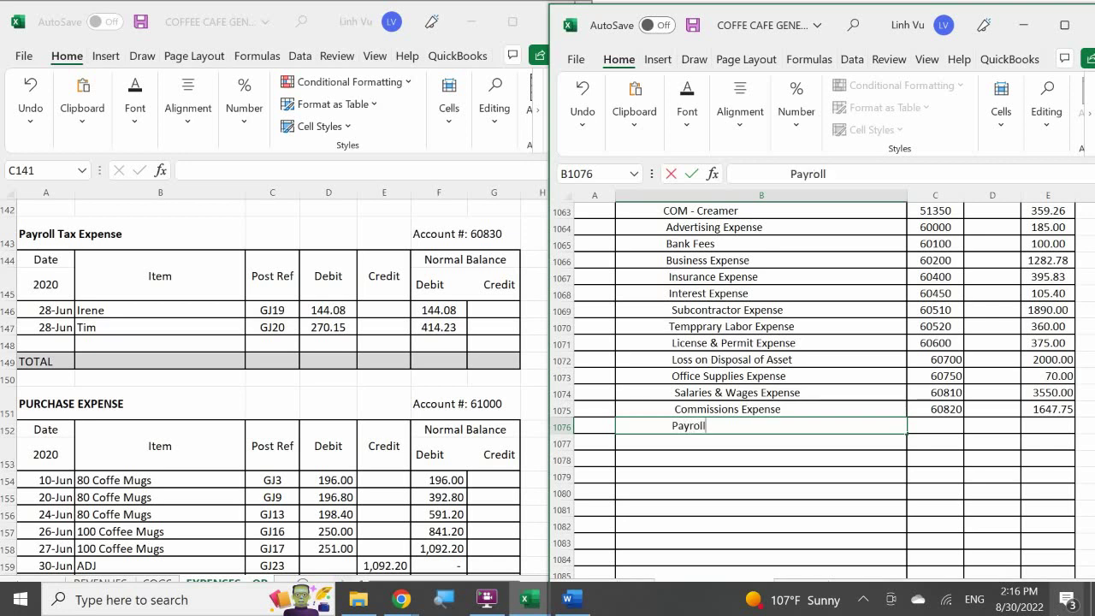
{"action": "type", "text": " Tax Expense"}
- Complete the Payroll Tax Expense journal line with posting reference 60830 and credit 414.23
{"action": "key", "text": "Tab"}
{"action": "type", "text": "80"}
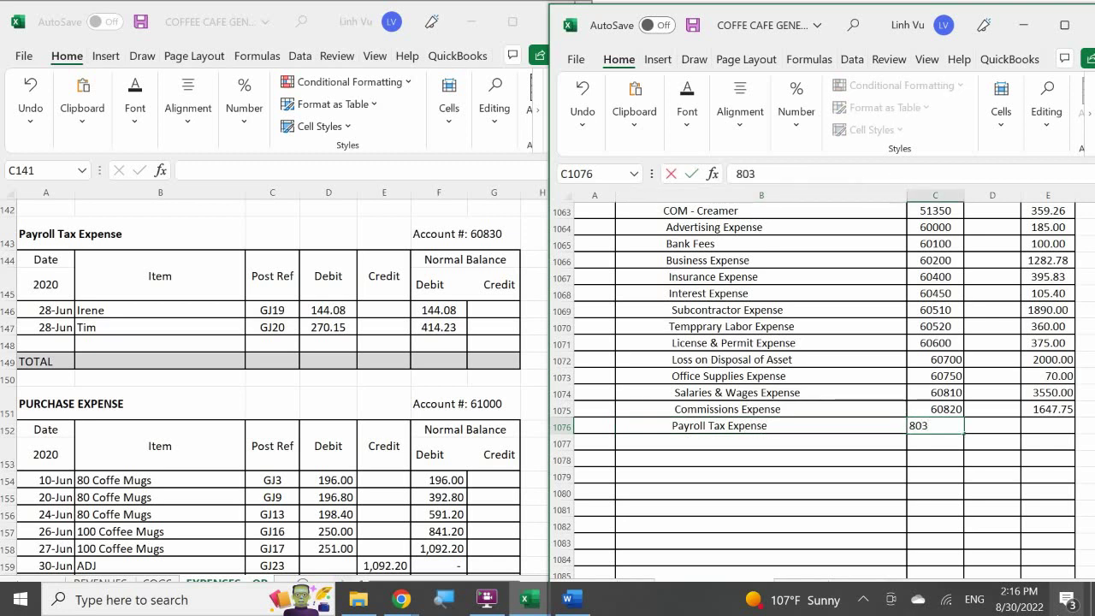
{"action": "type", "text": "3"}
{"action": "key", "text": "BackSpace"}
{"action": "key", "text": "BackSpace"}
{"action": "key", "text": "BackSpace"}
{"action": "type", "text": "60830"}
{"action": "key", "text": "Tab"}
{"action": "key", "text": "Tab"}
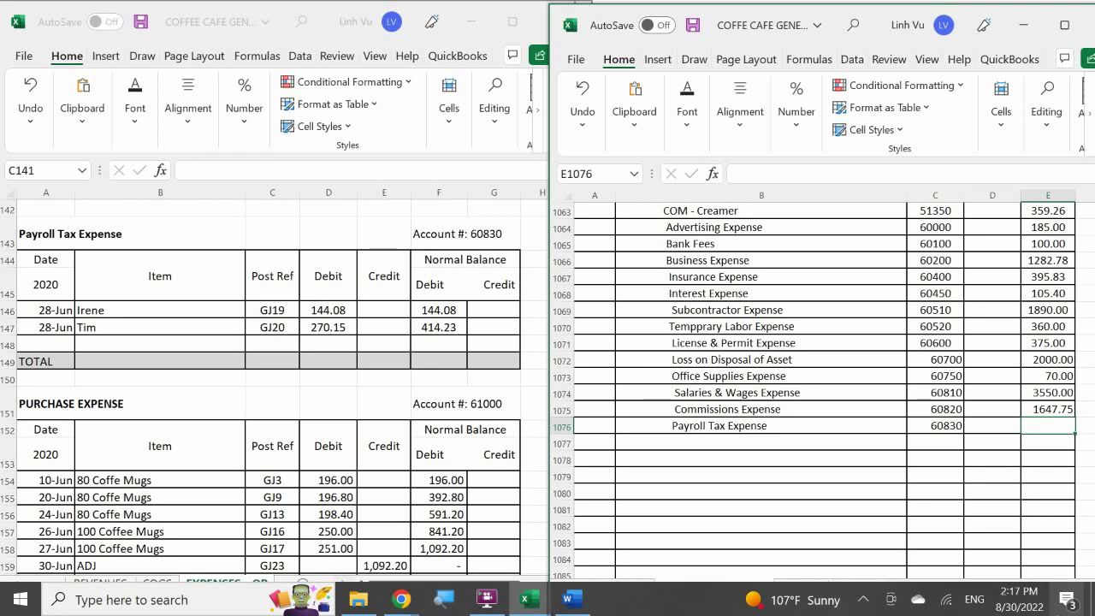
{"action": "type", "text": "414"}
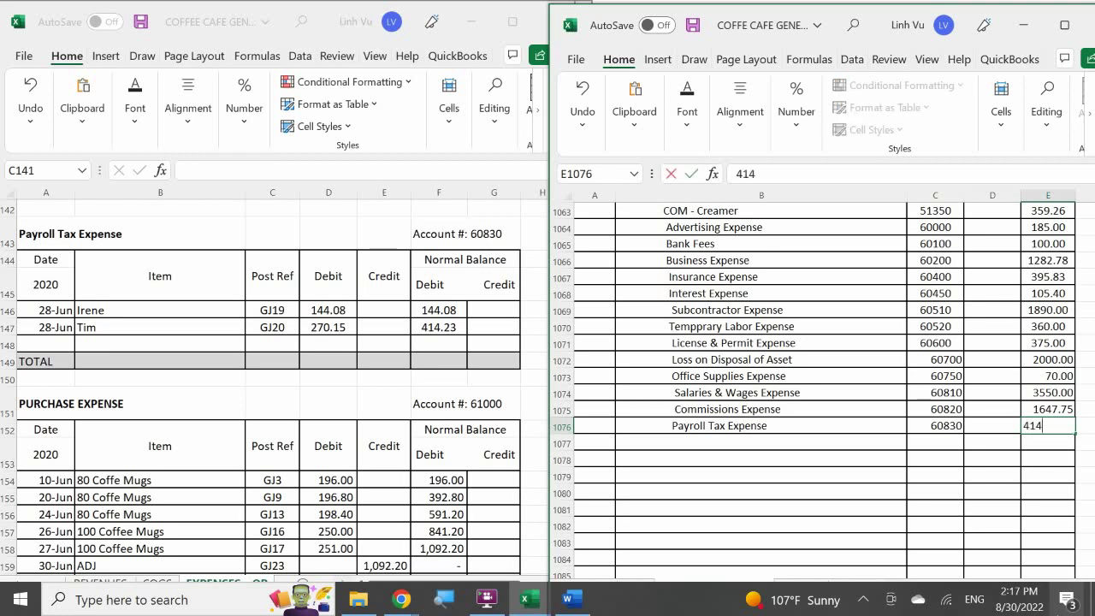
{"action": "type", "text": ".23"}
{"action": "key", "text": "Return"}
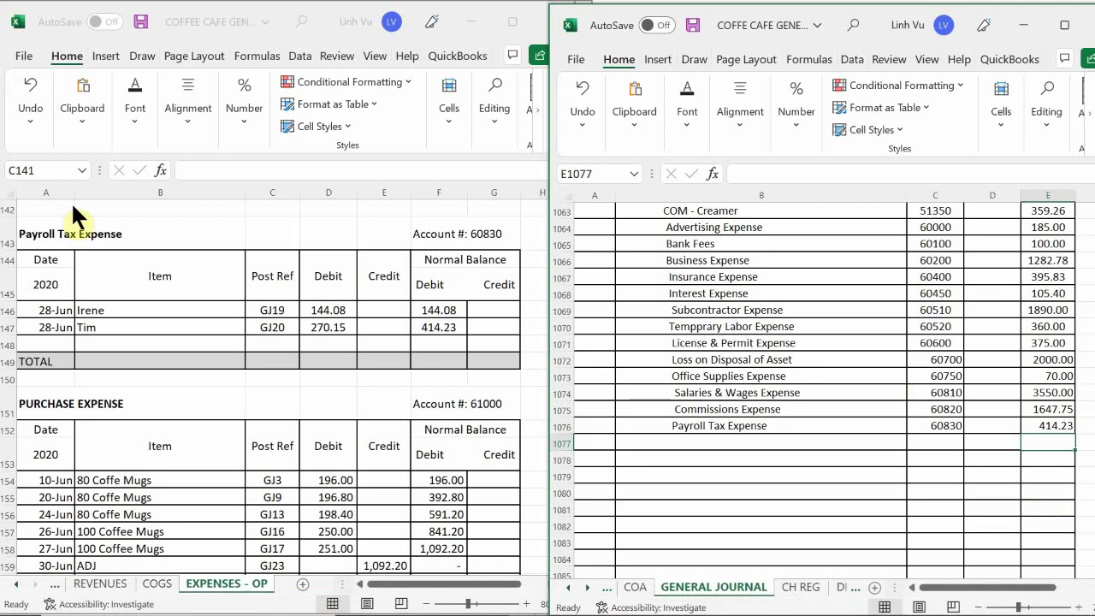
- Date the empty row of the Payroll Tax Expense ledger 28-Jun and begin its closing item entry
{"action": "left_click", "coordinate": [48, 346]}
{"action": "left_click", "coordinate": [48, 346]}
{"action": "type", "text": "6/28"}
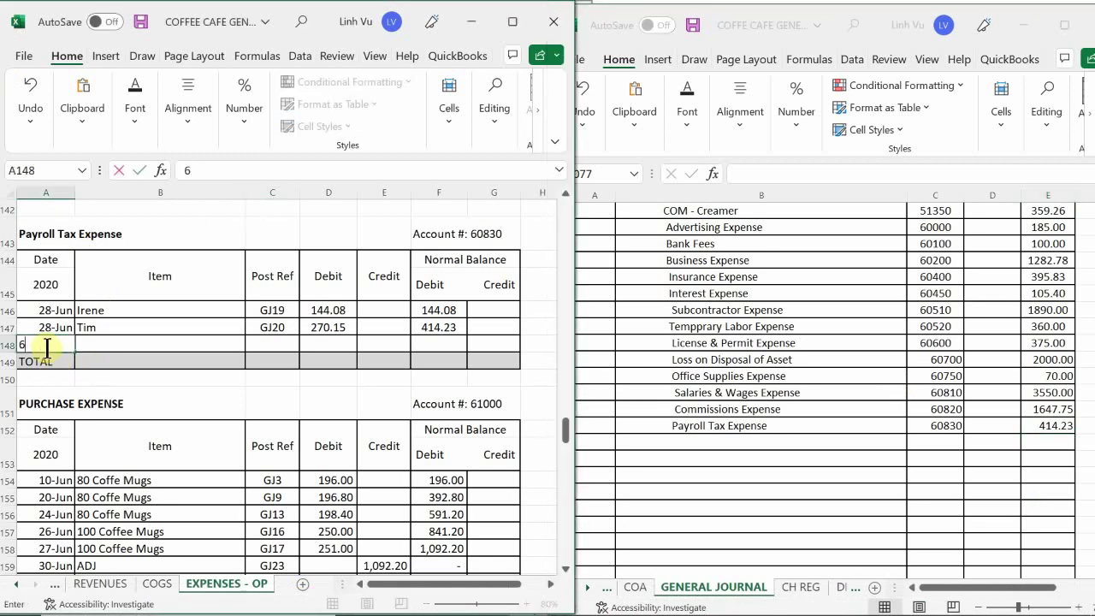
{"action": "key", "text": "Return"}
{"action": "key", "text": "Right"}
{"action": "key", "text": "Up"}
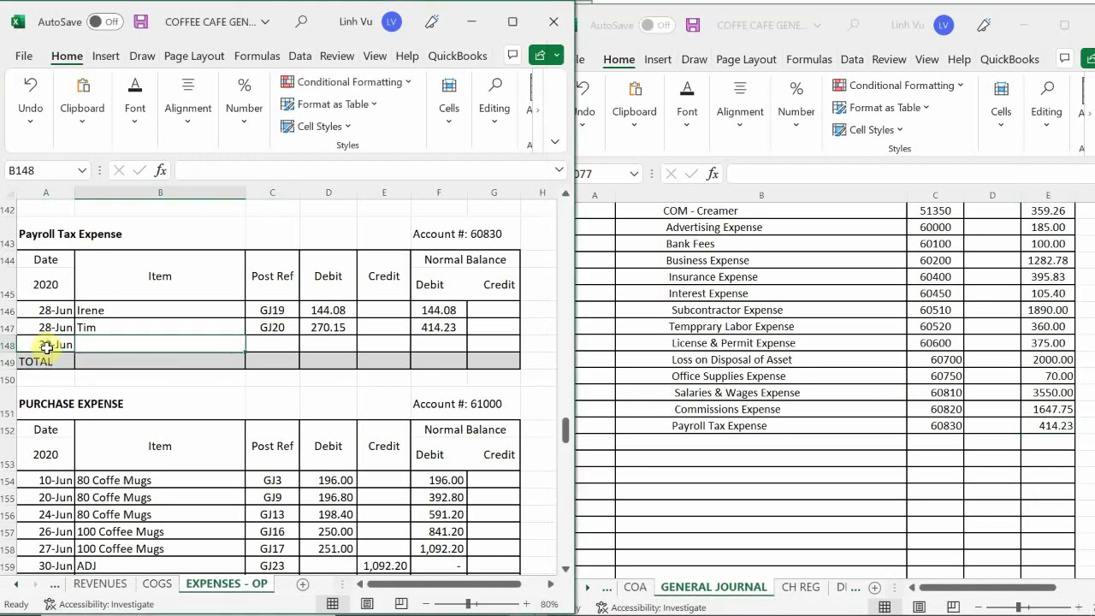
{"action": "type", "text": "C:PS"}
{"action": "key", "text": "BackSpace"}
{"action": "key", "text": "BackSpace"}
{"action": "key", "text": "BackSpace"}
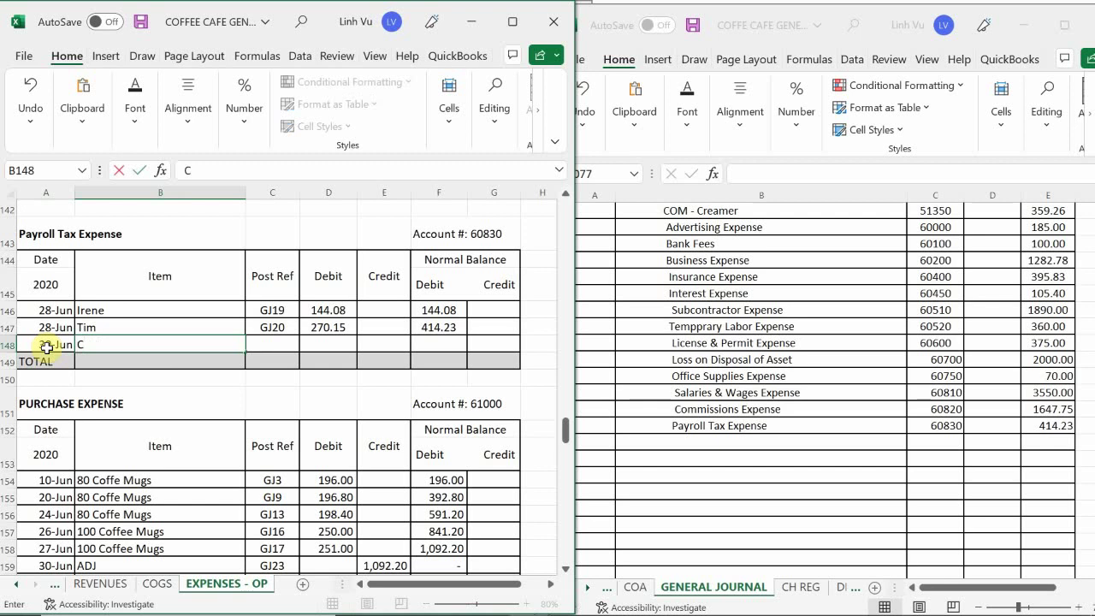
- Complete the 30-Jun row of the Payroll Tax Expense ledger with item CLOSE, post reference GJ26 and a credit of 414.23
{"action": "type", "text": "LOSE"}
{"action": "key", "text": "Tab"}
{"action": "type", "text": "GK"}
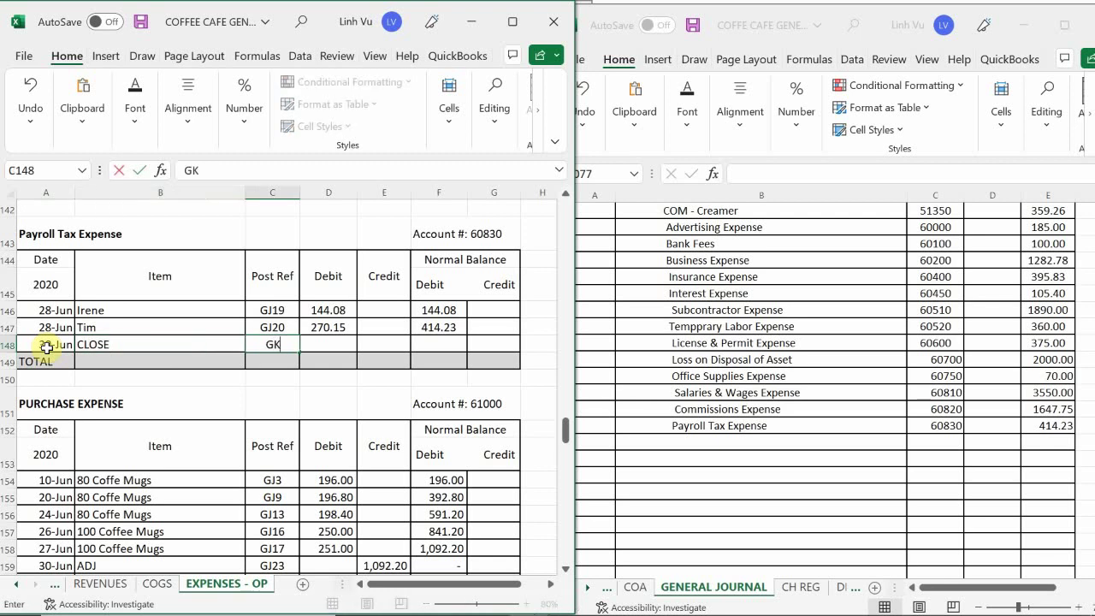
{"action": "key", "text": "BackSpace"}
{"action": "key", "text": "BackSpace"}
{"action": "type", "text": "GJ26"}
{"action": "key", "text": "Tab"}
{"action": "key", "text": "Tab"}
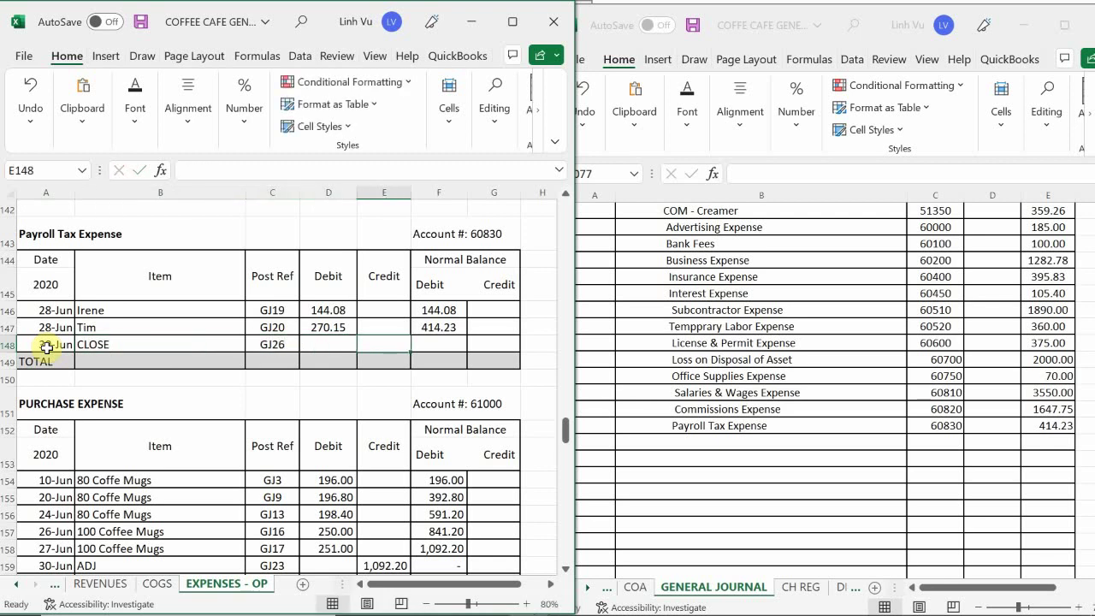
{"action": "type", "text": "14"}
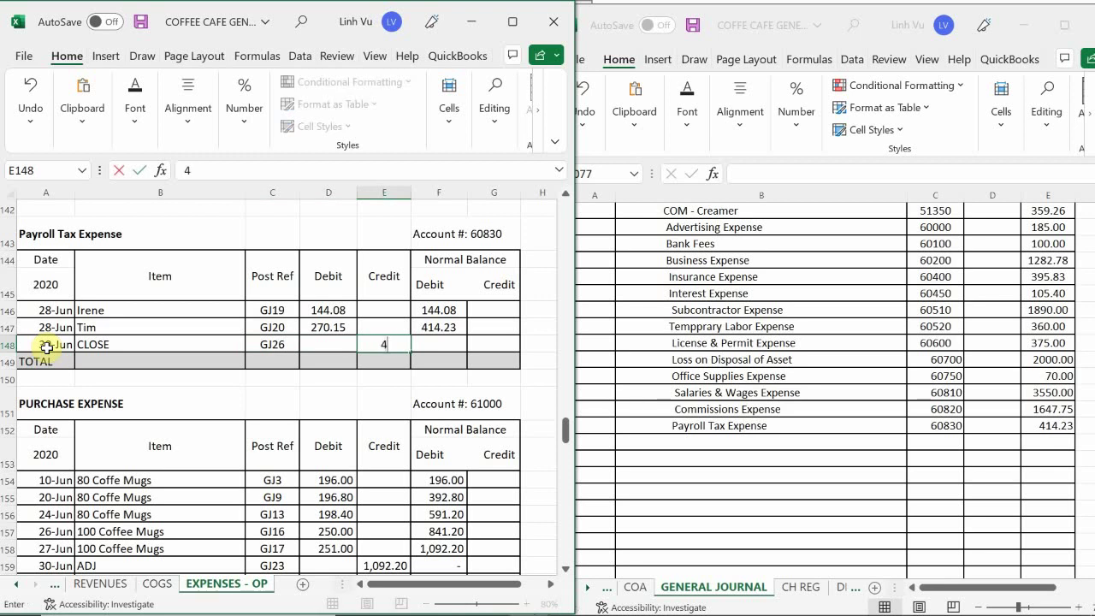
{"action": "type", "text": "14.23"}
{"action": "key", "text": "Tab"}
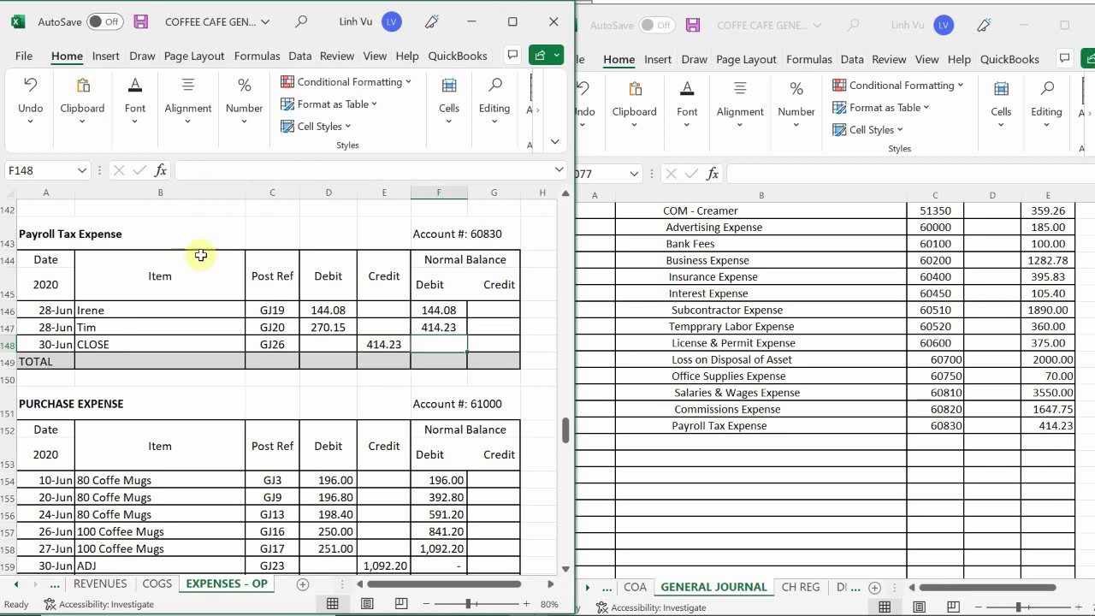
- Fill the running balance formula from F147 down to the CLOSE row of the Payroll Tax Expense ledger
{"action": "left_click", "coordinate": [439, 327]}
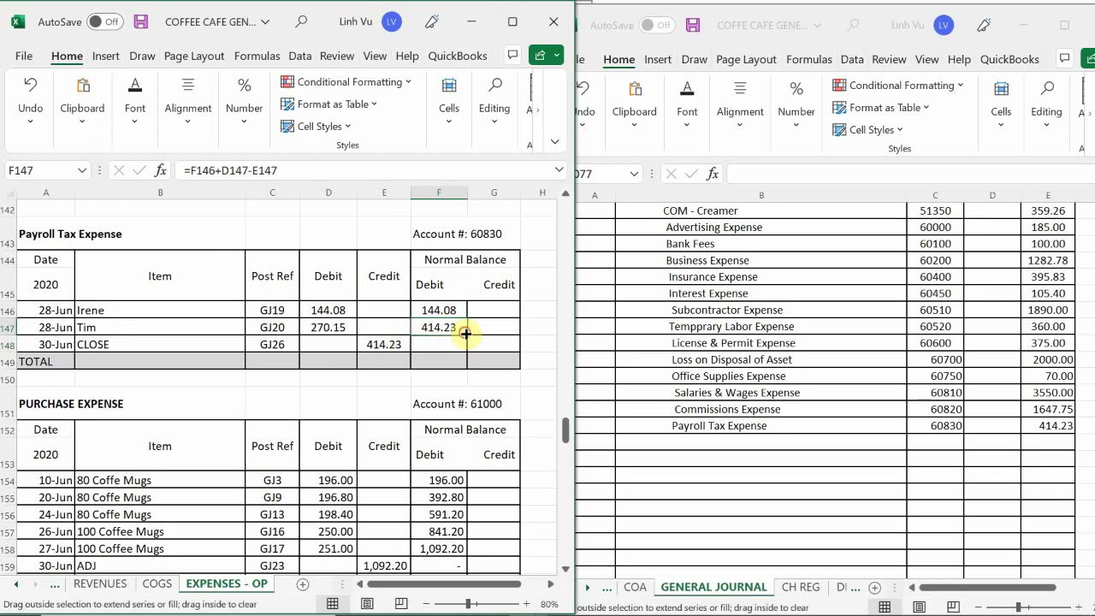
{"action": "left_click_drag", "start_coordinate": [465, 333], "coordinate": [466, 352]}
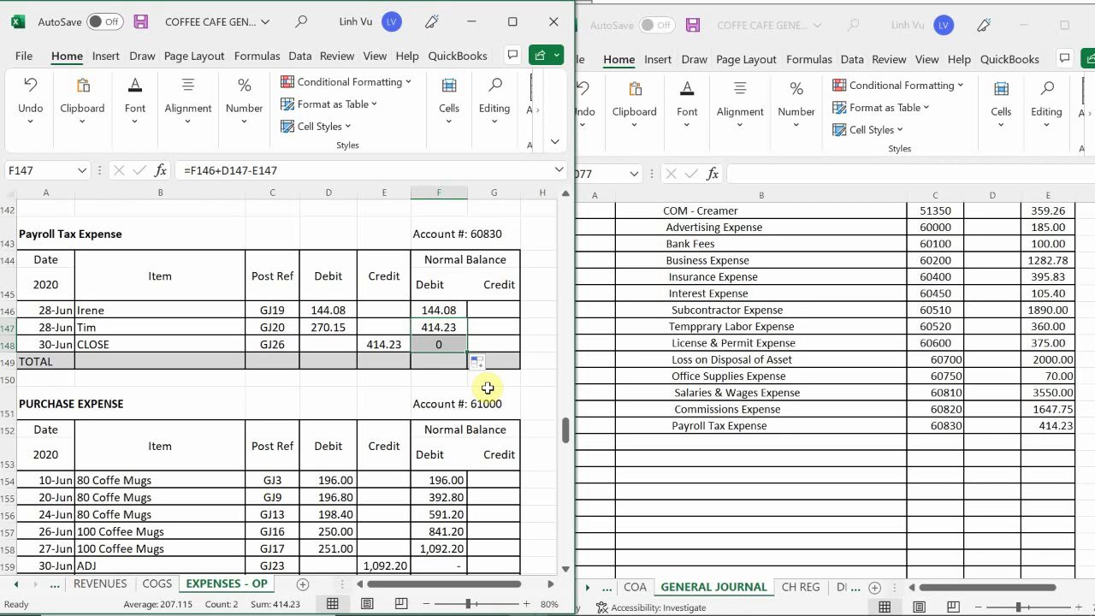
{"action": "left_click", "coordinate": [234, 377]}
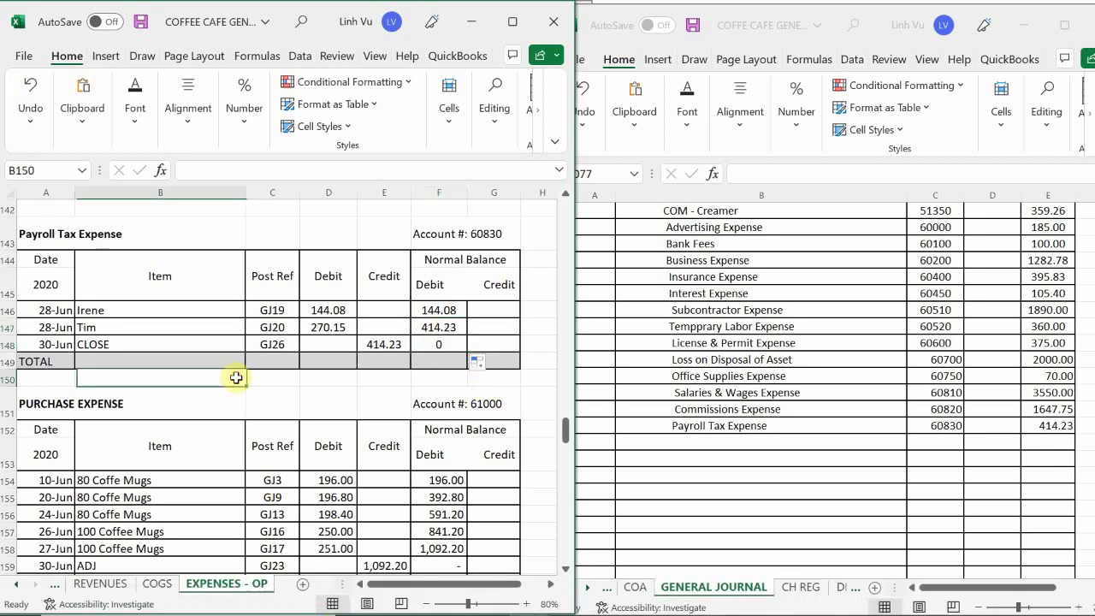
- Add an indented Rent Expense line with post reference 62000 below Payroll Tax Expense in the general journal
{"action": "scroll", "coordinate": [236, 378], "scroll_direction": "down", "scroll_amount": 1}
{"action": "scroll", "coordinate": [237, 376], "scroll_direction": "down", "scroll_amount": 1}
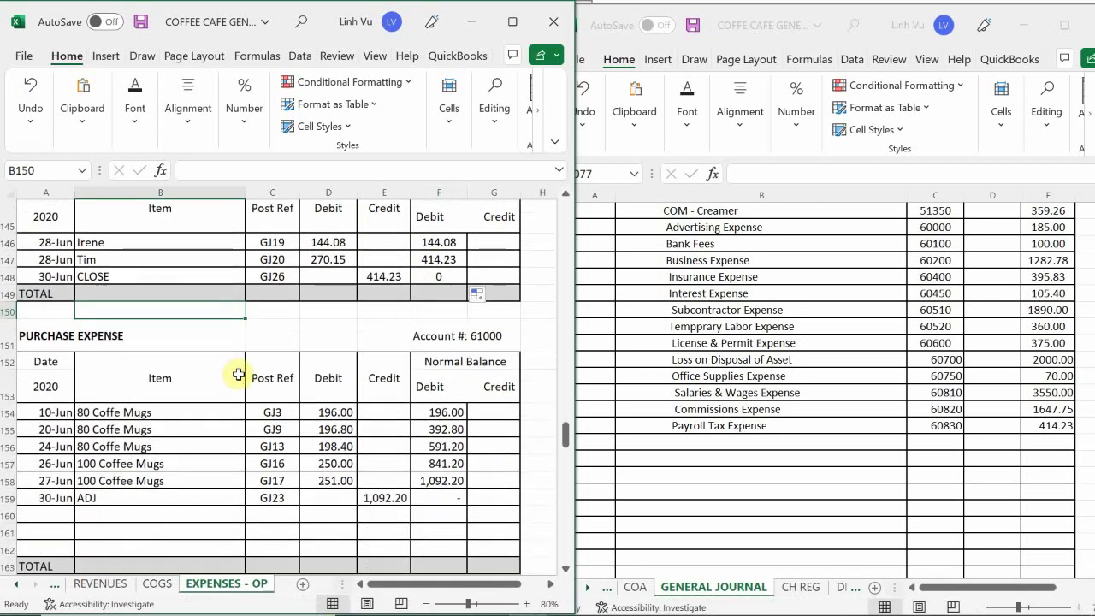
{"action": "scroll", "coordinate": [239, 375], "scroll_direction": "down", "scroll_amount": 3}
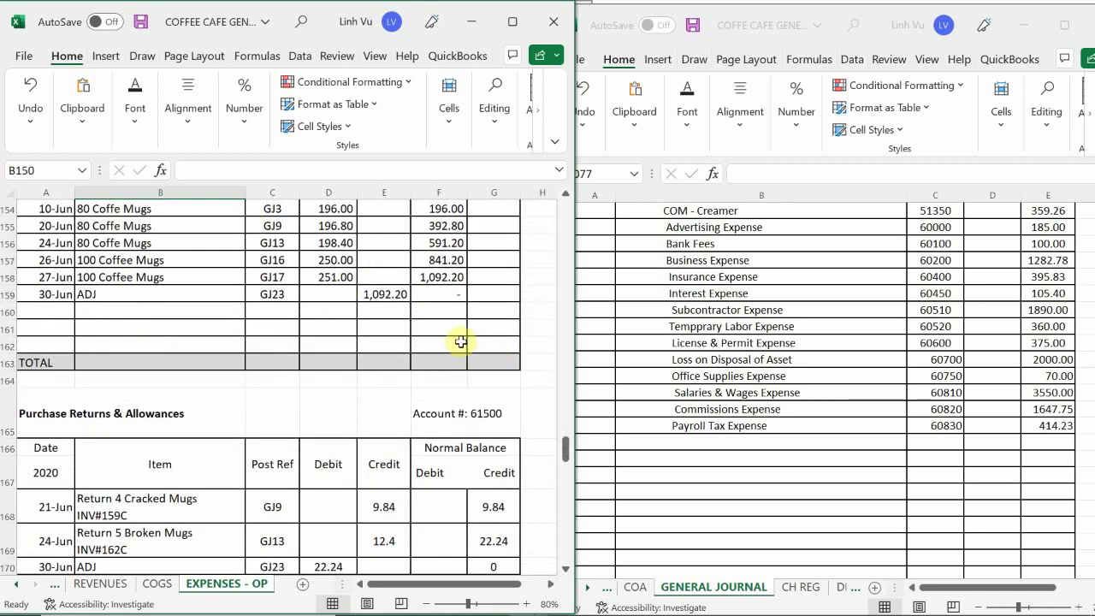
{"action": "scroll", "coordinate": [460, 342], "scroll_direction": "down", "scroll_amount": 4}
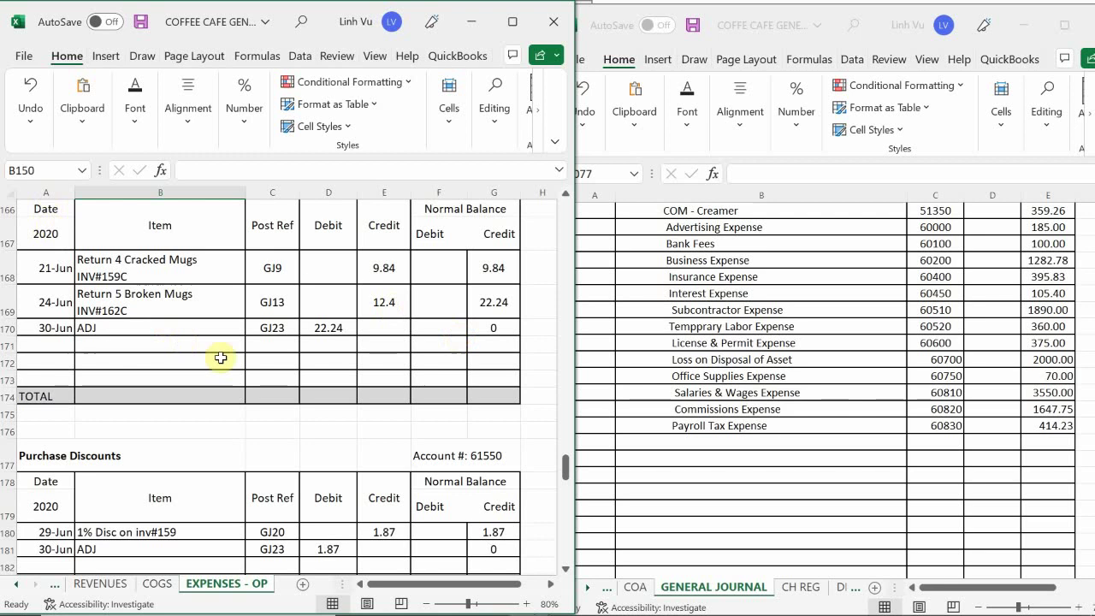
{"action": "scroll", "coordinate": [355, 321], "scroll_direction": "down", "scroll_amount": 3}
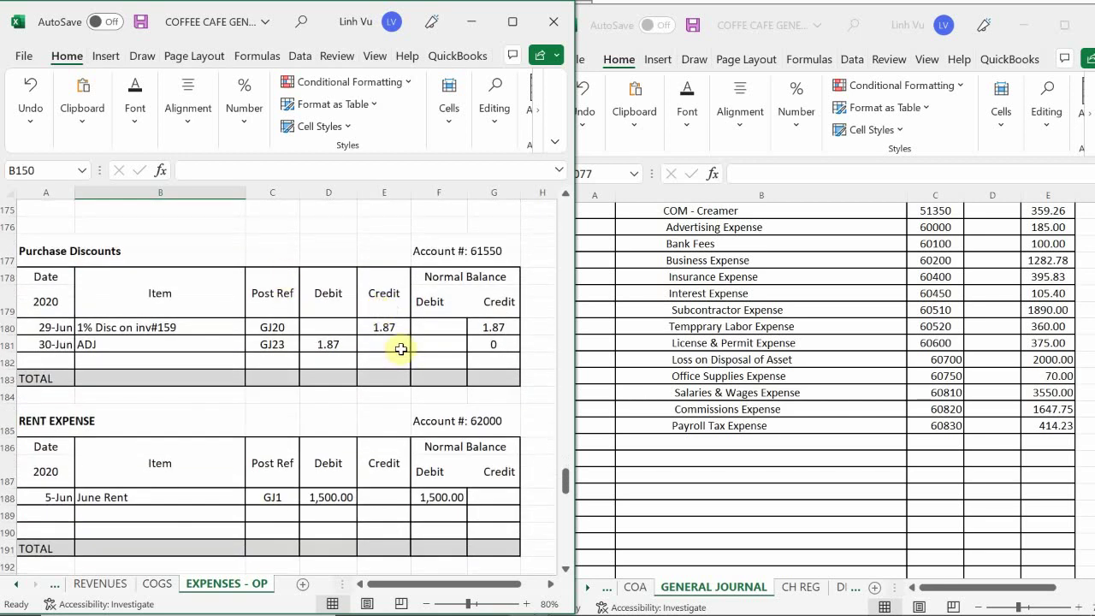
{"action": "scroll", "coordinate": [401, 349], "scroll_direction": "down", "scroll_amount": 3}
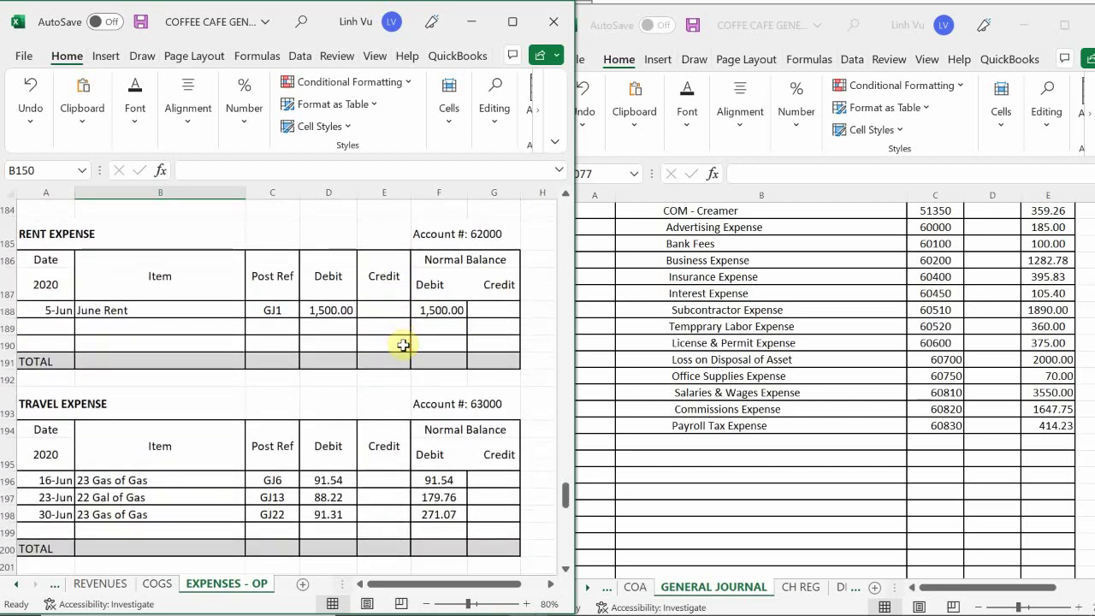
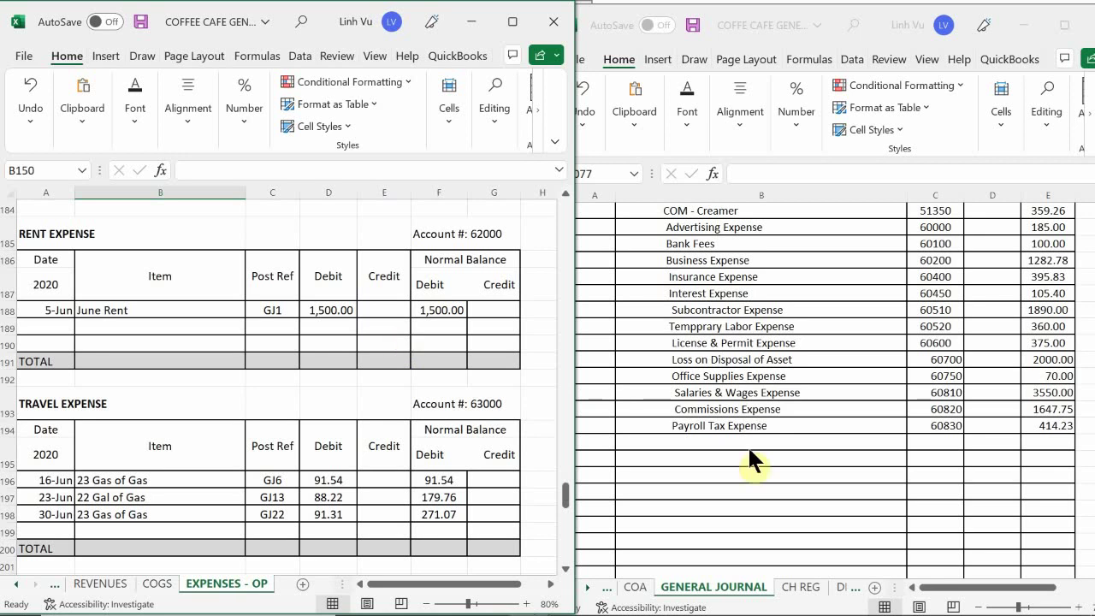
{"action": "left_click", "coordinate": [642, 440]}
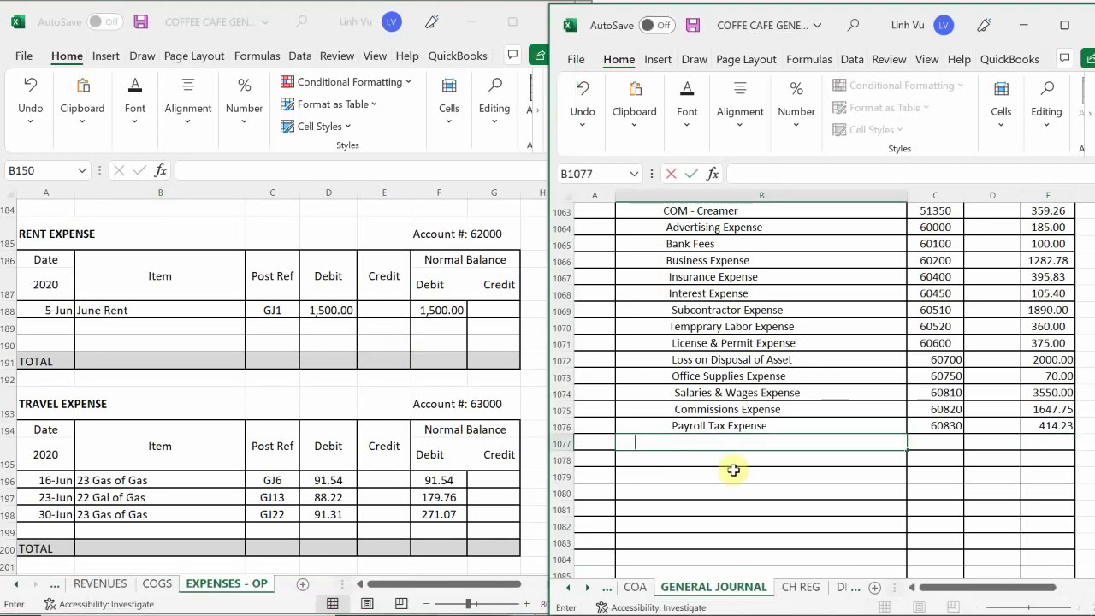
{"action": "type", "text": "Rent Expen"}
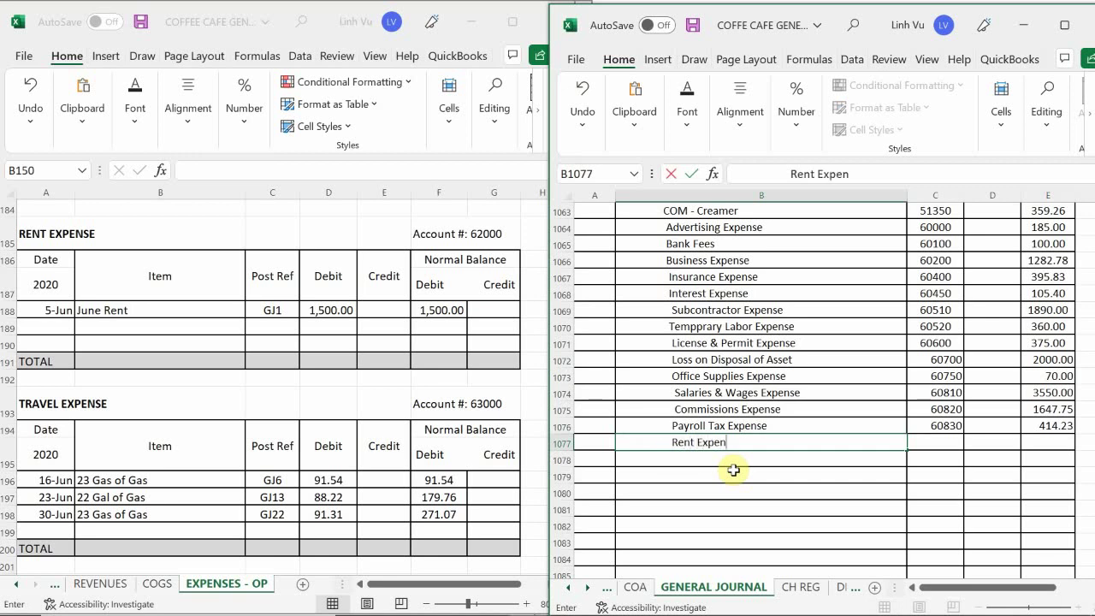
{"action": "type", "text": "se"}
{"action": "key", "text": "Tab"}
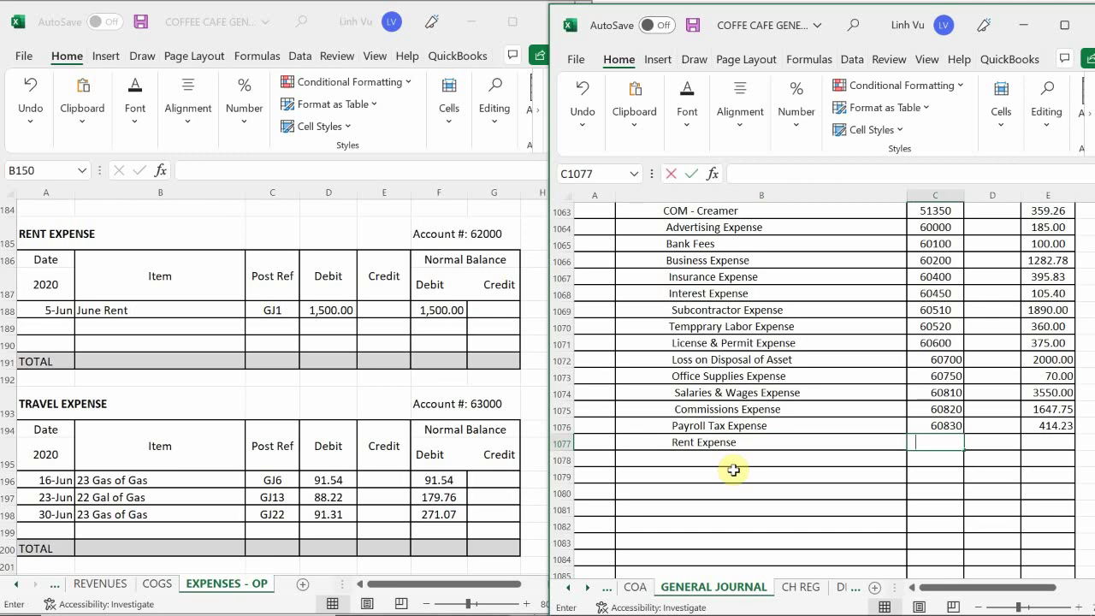
{"action": "type", "text": "62000"}
{"action": "key", "text": "Return"}
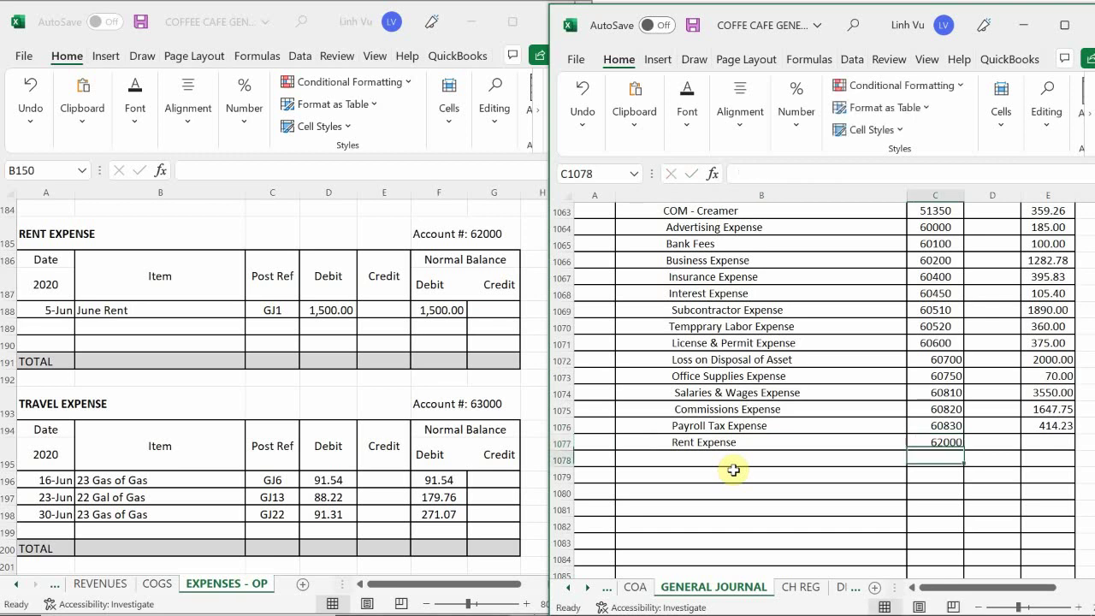
- Enter a credit of 1500 for the Rent Expense line in the general journal
{"action": "key", "text": "Right"}
{"action": "key", "text": "Up"}
{"action": "key", "text": "Right"}
{"action": "type", "text": "1500"}
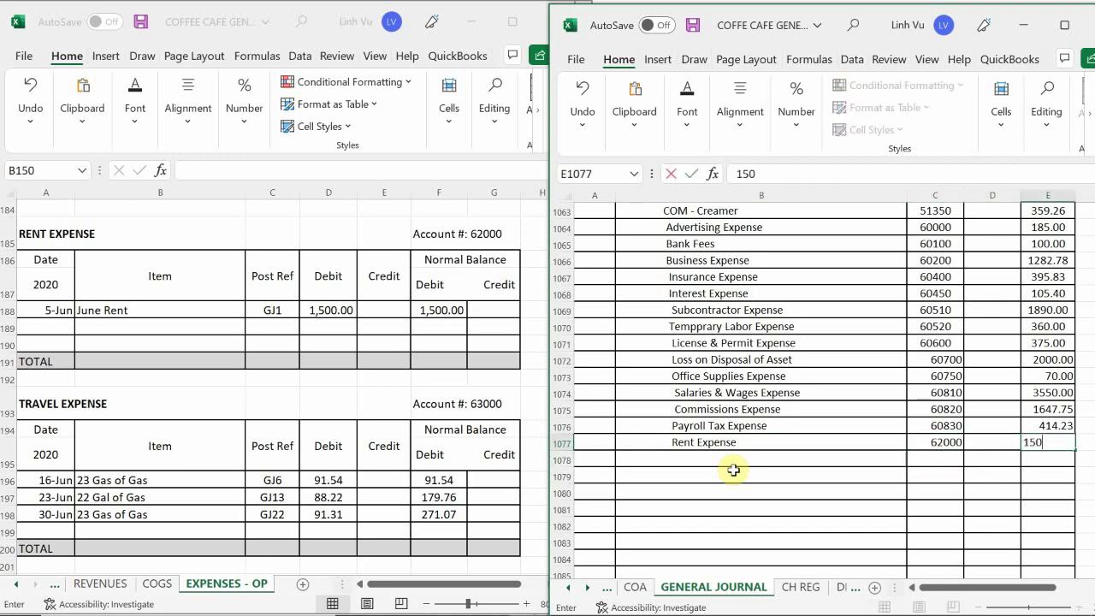
{"action": "key", "text": "Return"}
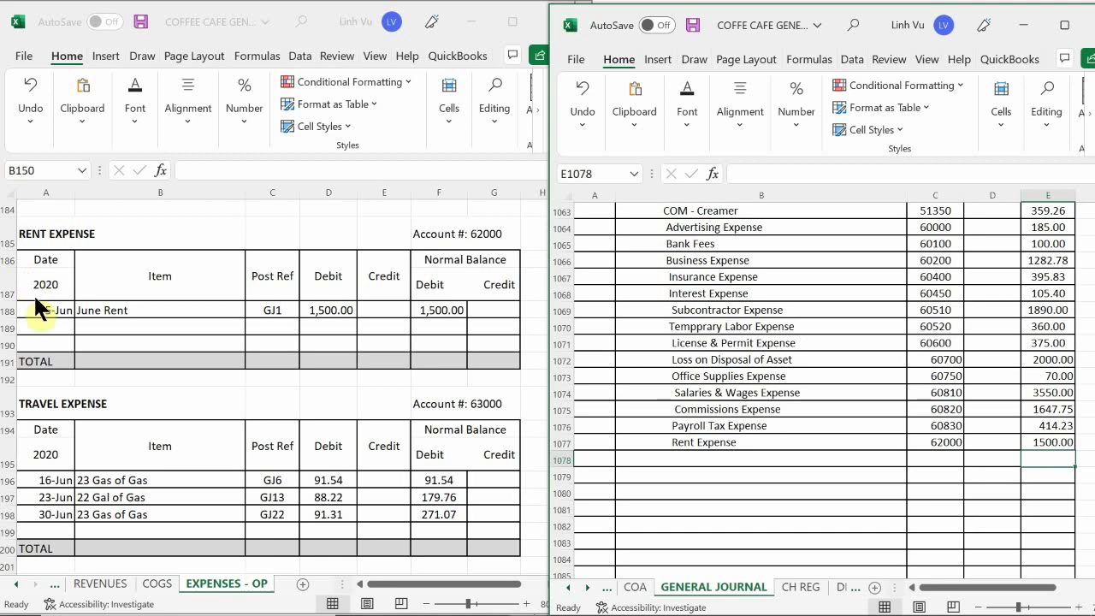
- Add a closing row to the Rent Expense ledger with date 6/30, item CLOSE, post reference GJ26 and a credit of 1500
{"action": "left_click", "coordinate": [49, 323]}
{"action": "type", "text": "6/30"}
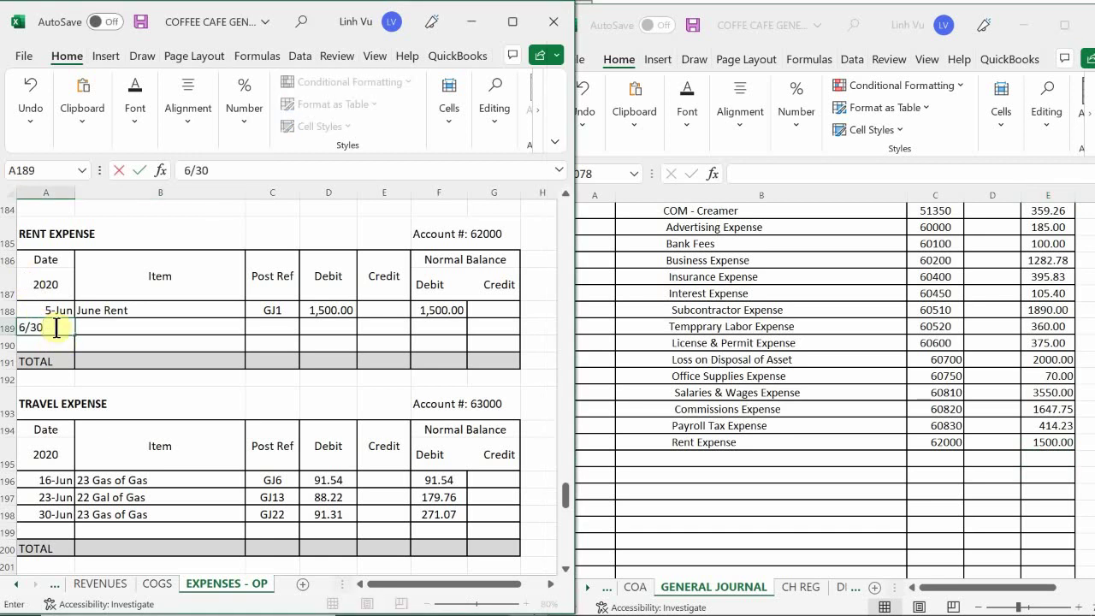
{"action": "key", "text": "Tab"}
{"action": "type", "text": "CLOSE"}
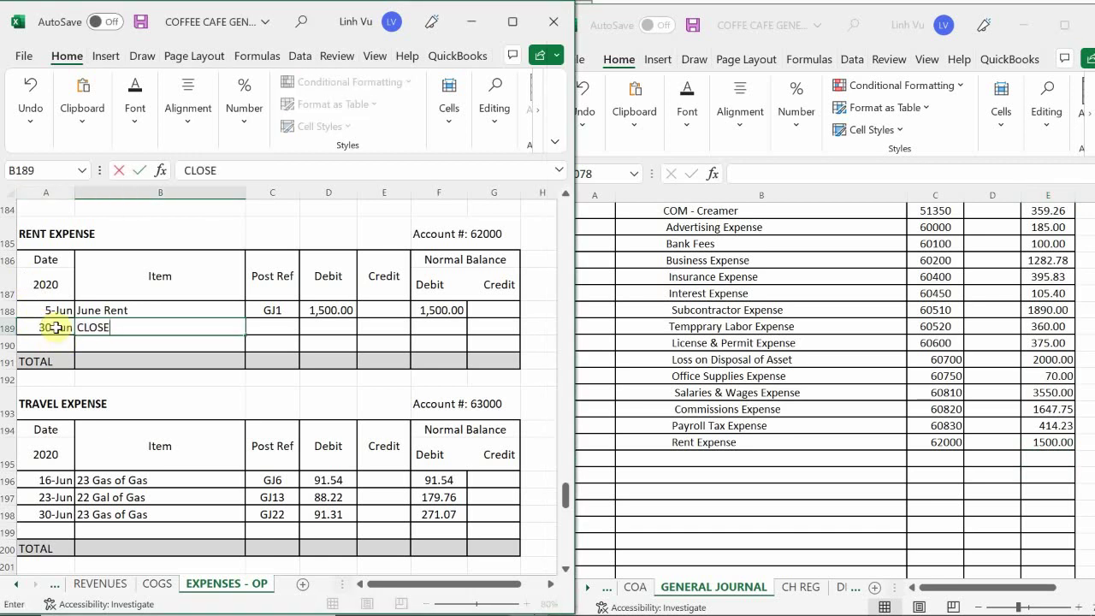
{"action": "key", "text": "Tab"}
{"action": "type", "text": "GJ26"}
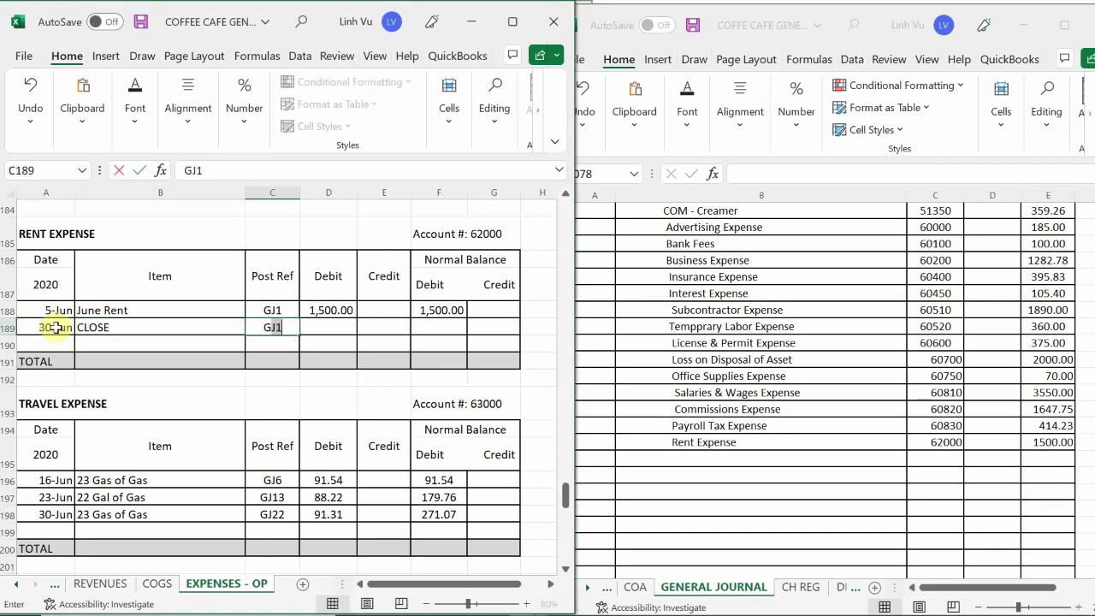
{"action": "key", "text": "Tab"}
{"action": "key", "text": "Tab"}
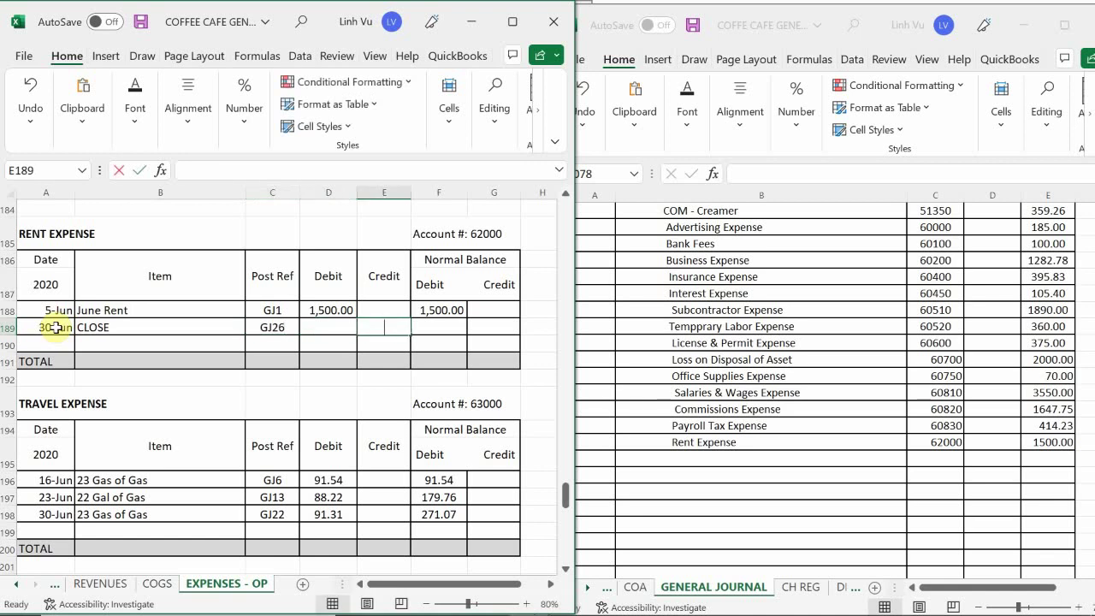
{"action": "type", "text": "1500"}
{"action": "key", "text": "Return"}
- Calculate the debit balance of the Rent Expense CLOSE row as the previous balance plus the row's debit minus its credit
{"action": "key", "text": "Up"}
{"action": "key", "text": "Right"}
{"action": "type", "text": "=F188+"}
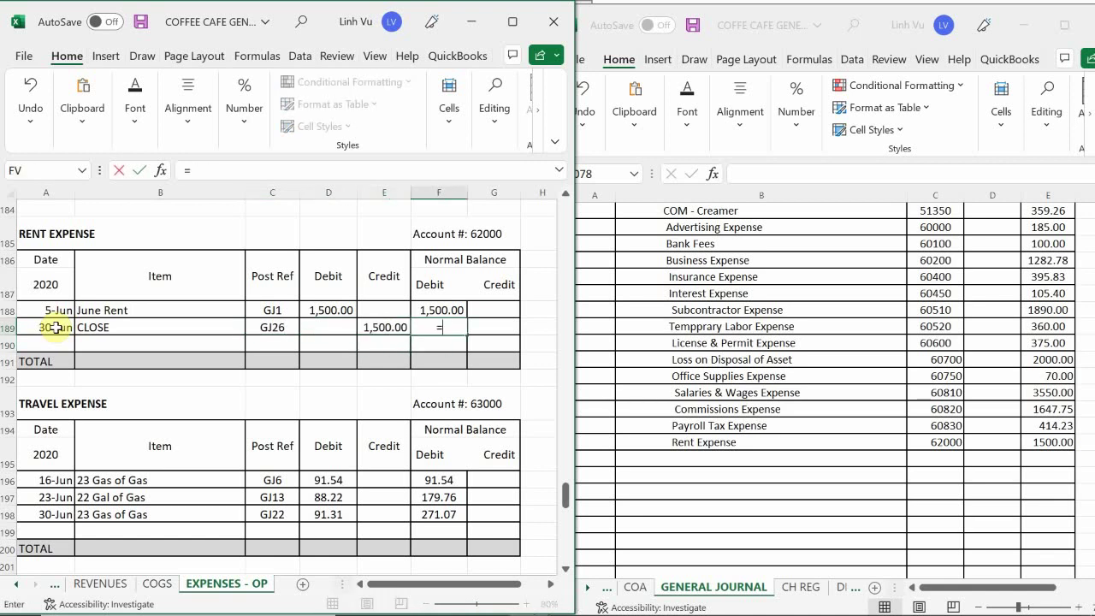
{"action": "key", "text": "Left"}
{"action": "key", "text": "Left"}
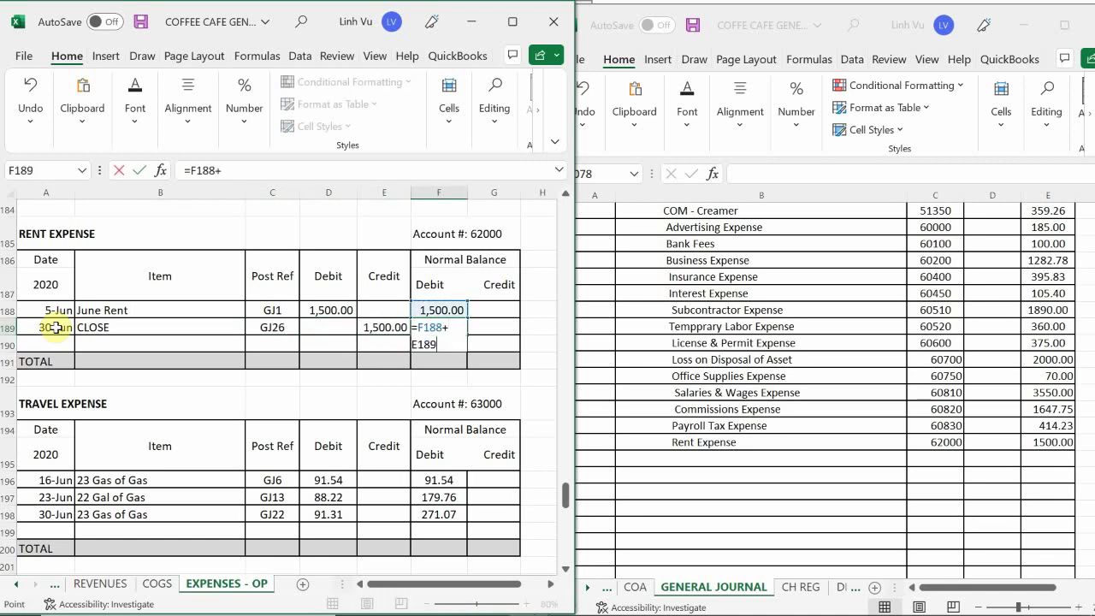
{"action": "type", "text": "-"}
{"action": "key", "text": "Left"}
{"action": "key", "text": "Return"}
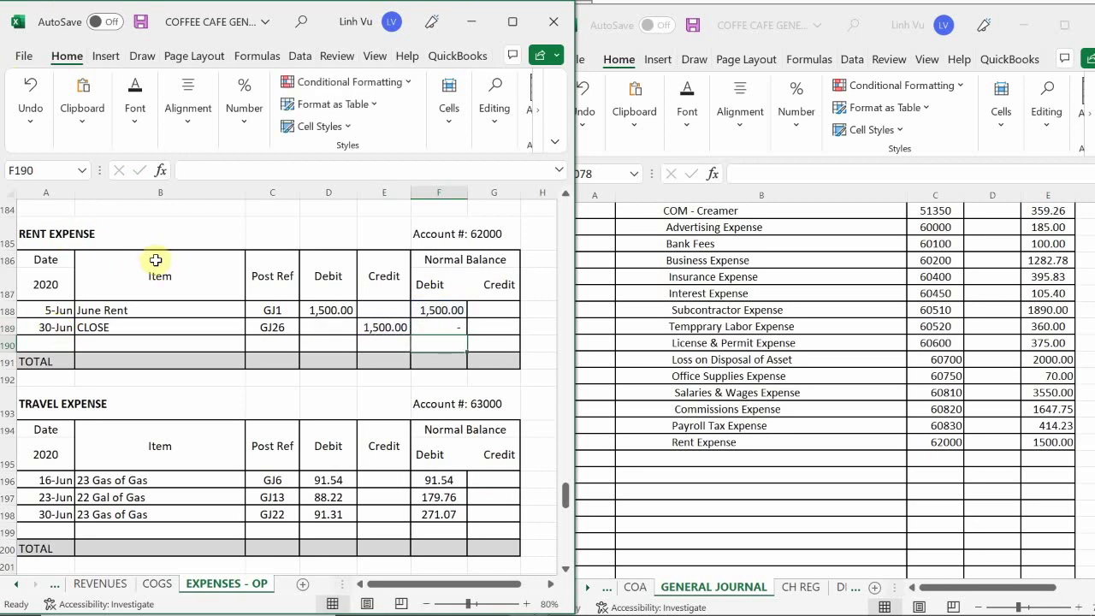
- Add an indented Travel Expense line with post reference 63000 below Rent Expense in the general journal
{"action": "scroll", "coordinate": [214, 391], "scroll_direction": "down", "scroll_amount": 2}
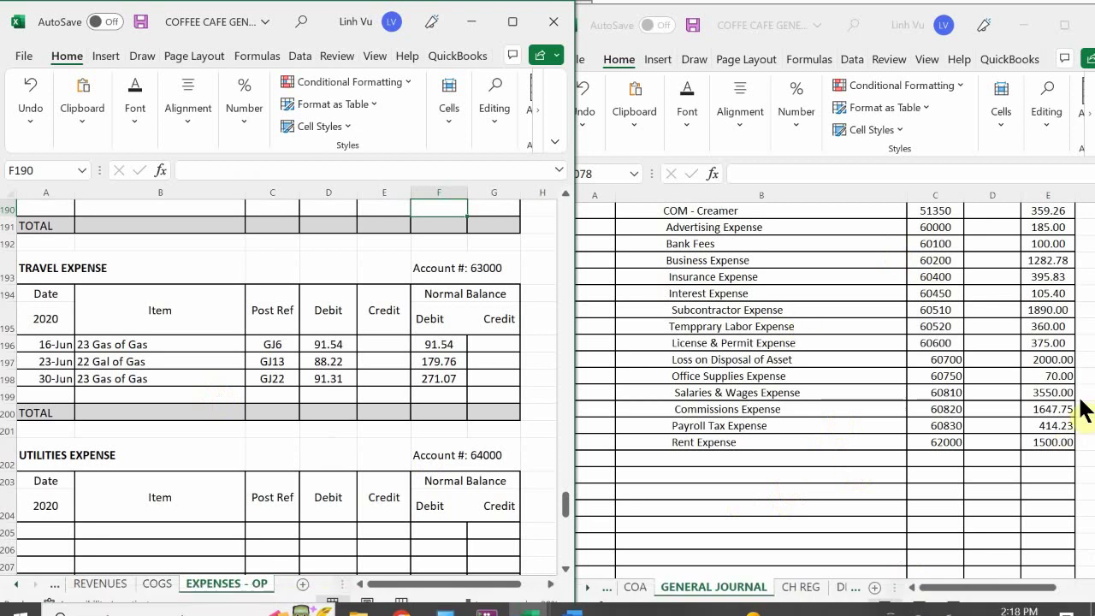
{"action": "left_click", "coordinate": [722, 321]}
{"action": "scroll", "coordinate": [718, 320], "scroll_direction": "down", "scroll_amount": 3}
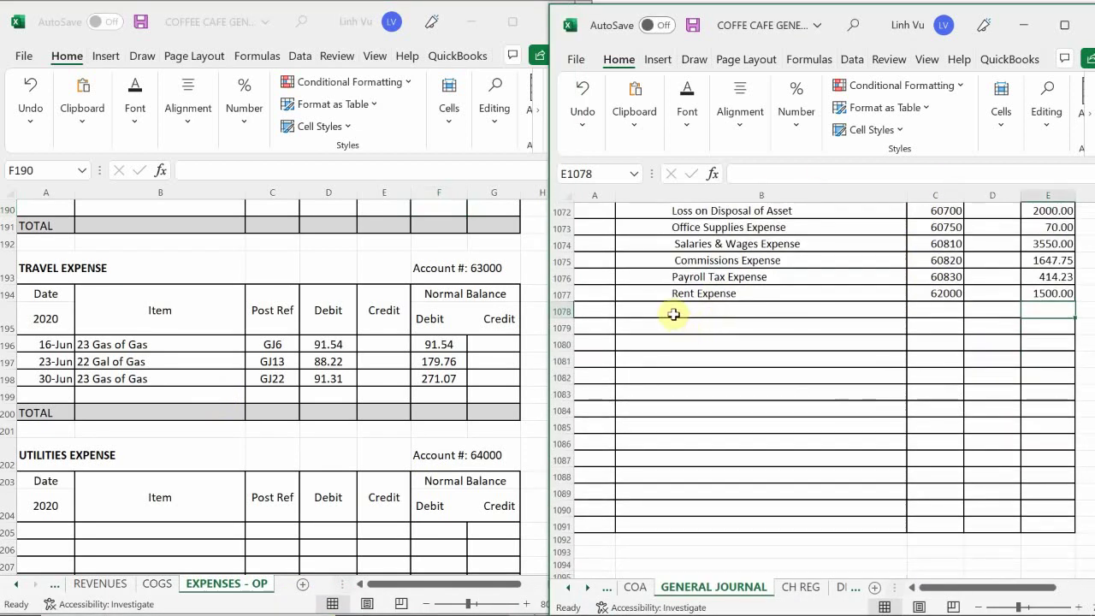
{"action": "left_click", "coordinate": [671, 313]}
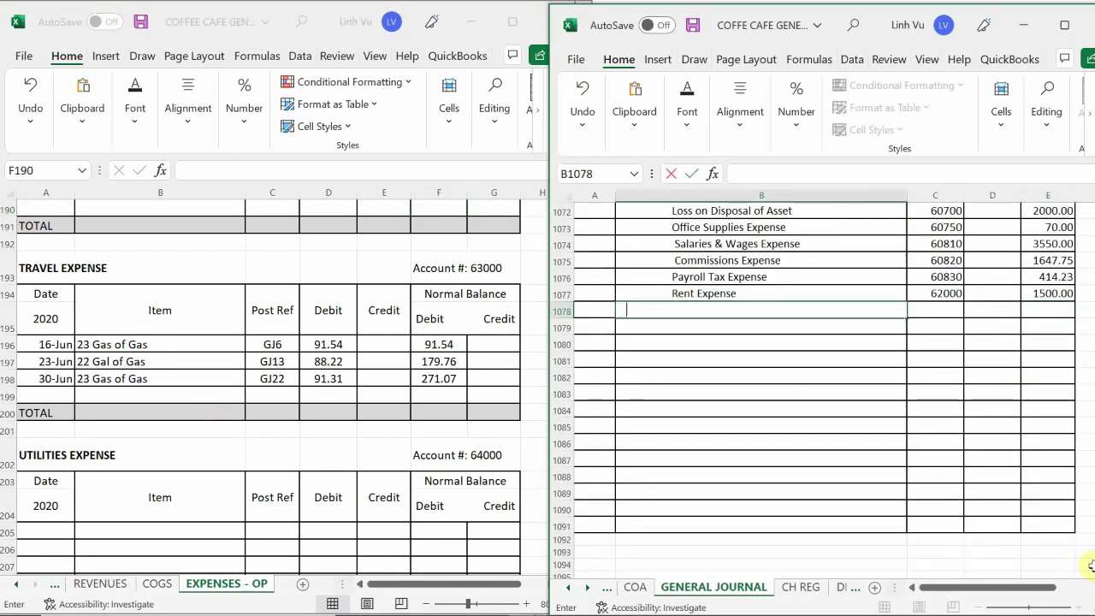
{"action": "type", "text": "T"}
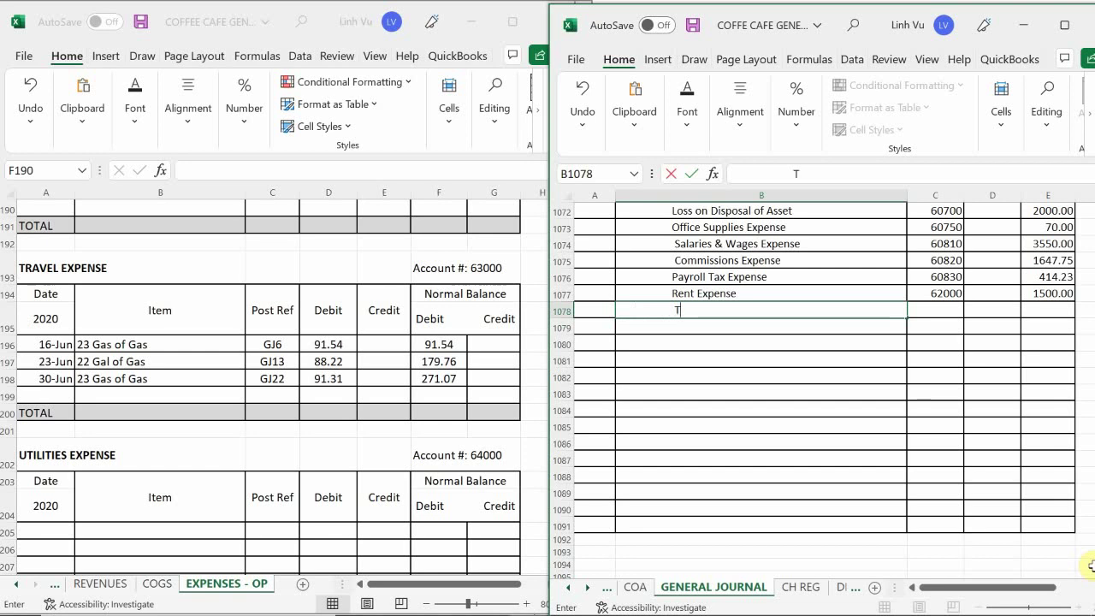
{"action": "type", "text": "ravel E"}
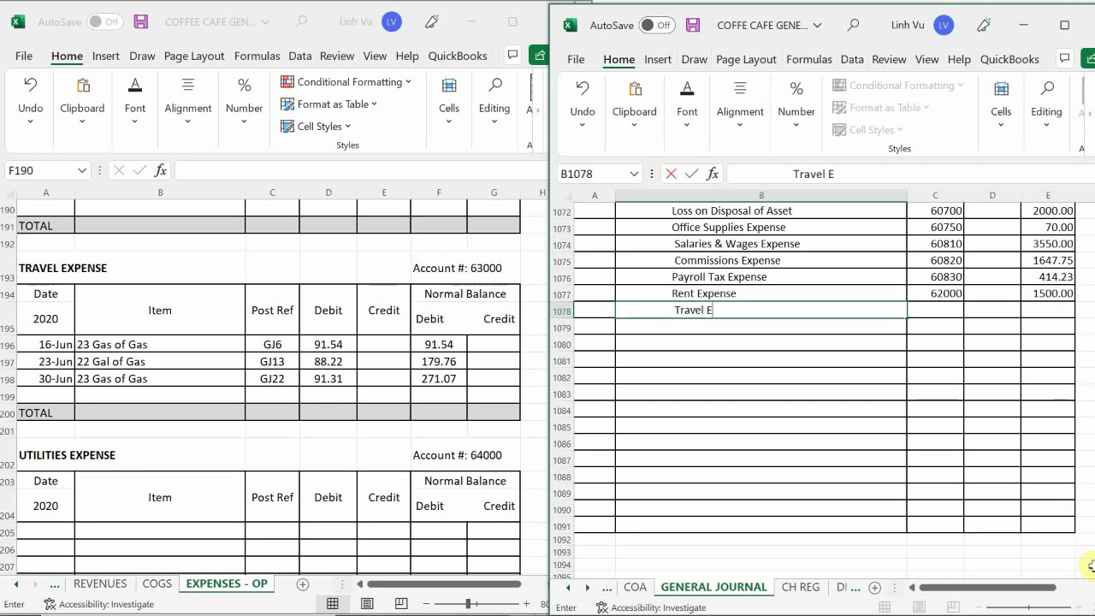
{"action": "type", "text": "xpense"}
{"action": "key", "text": "Tab"}
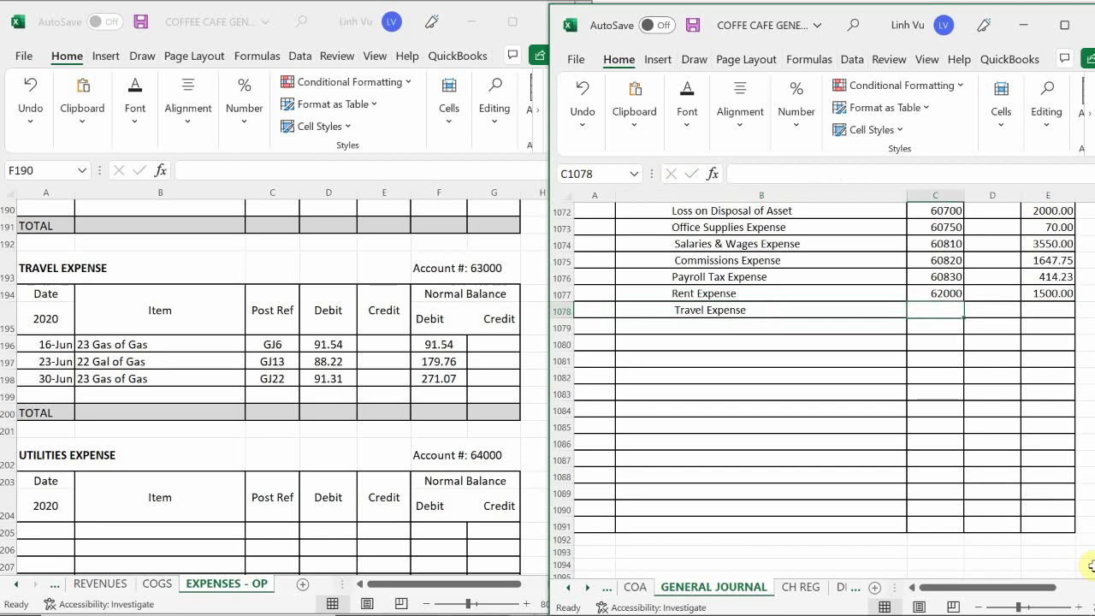
{"action": "type", "text": "63000"}
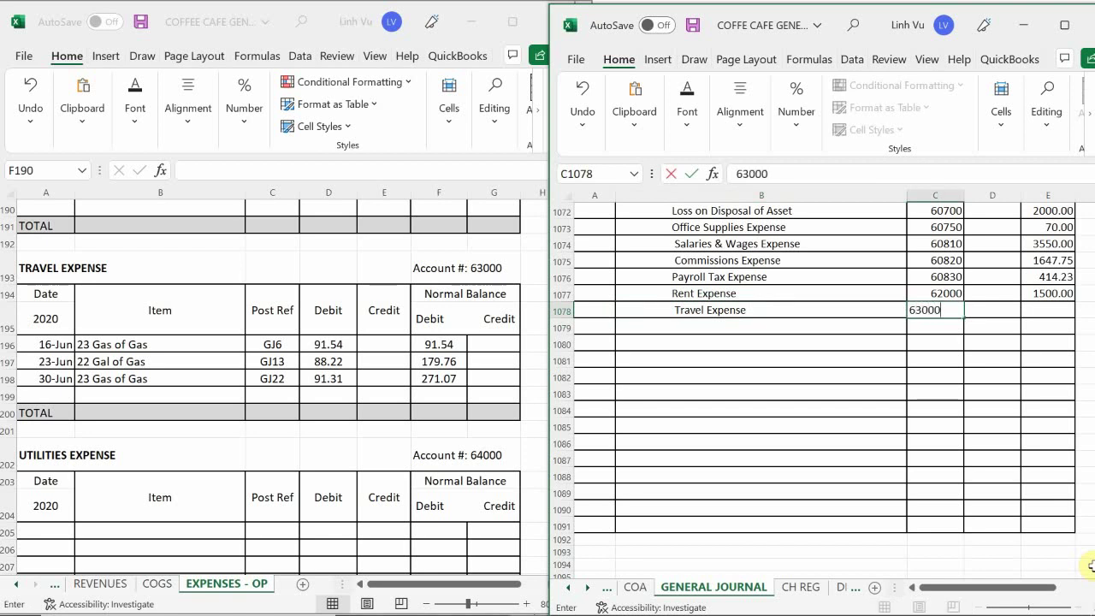
- Enter a credit of 271.07 for the Travel Expense line in the general journal
{"action": "key", "text": "Tab"}
{"action": "key", "text": "Tab"}
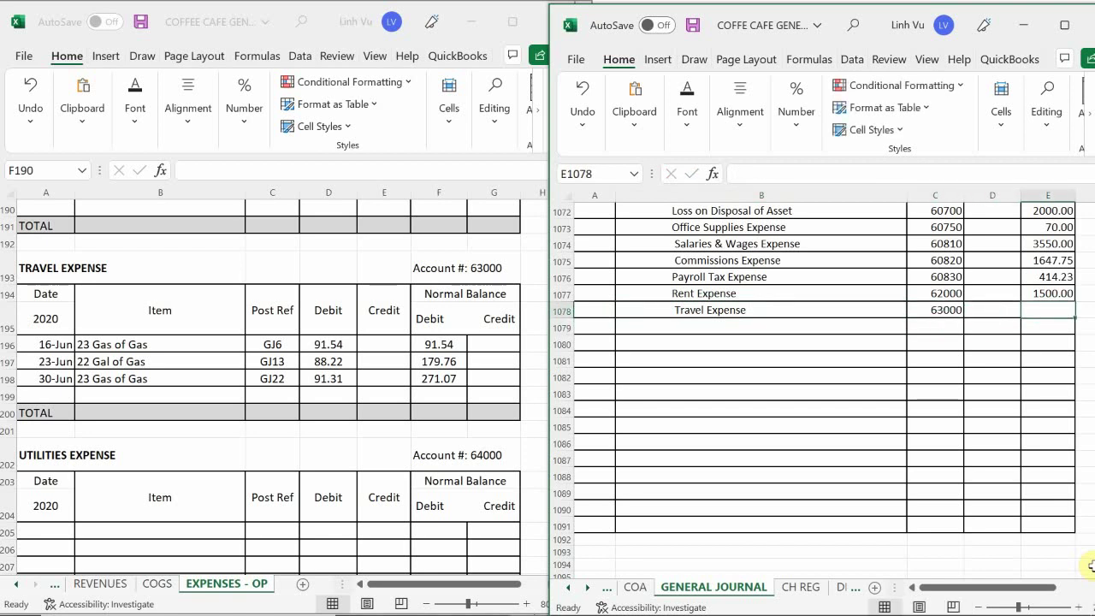
{"action": "type", "text": "27"}
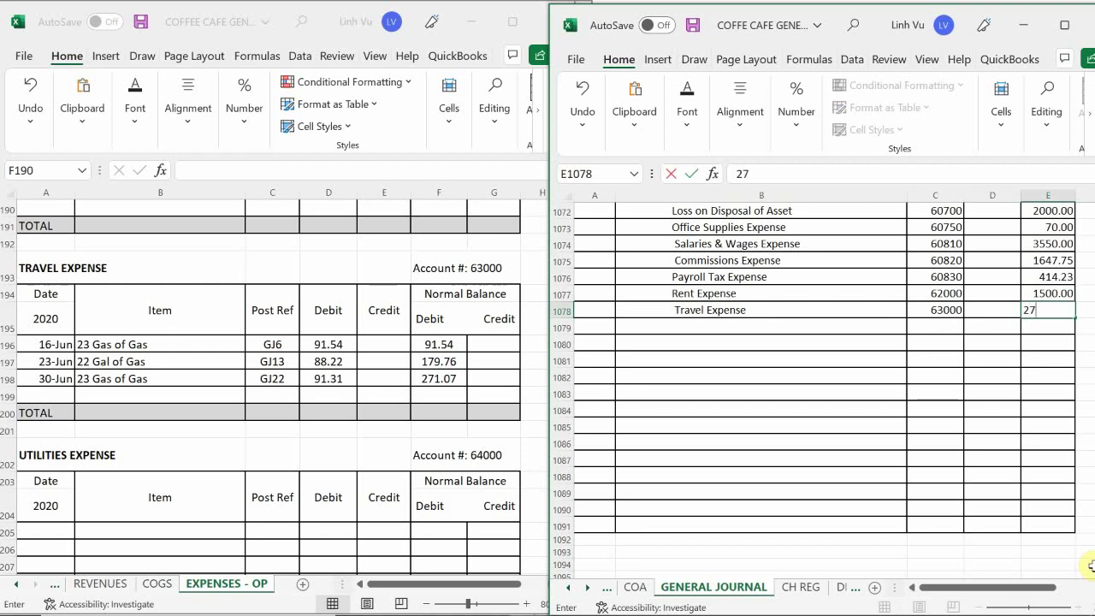
{"action": "type", "text": "1.07"}
{"action": "key", "text": "Return"}
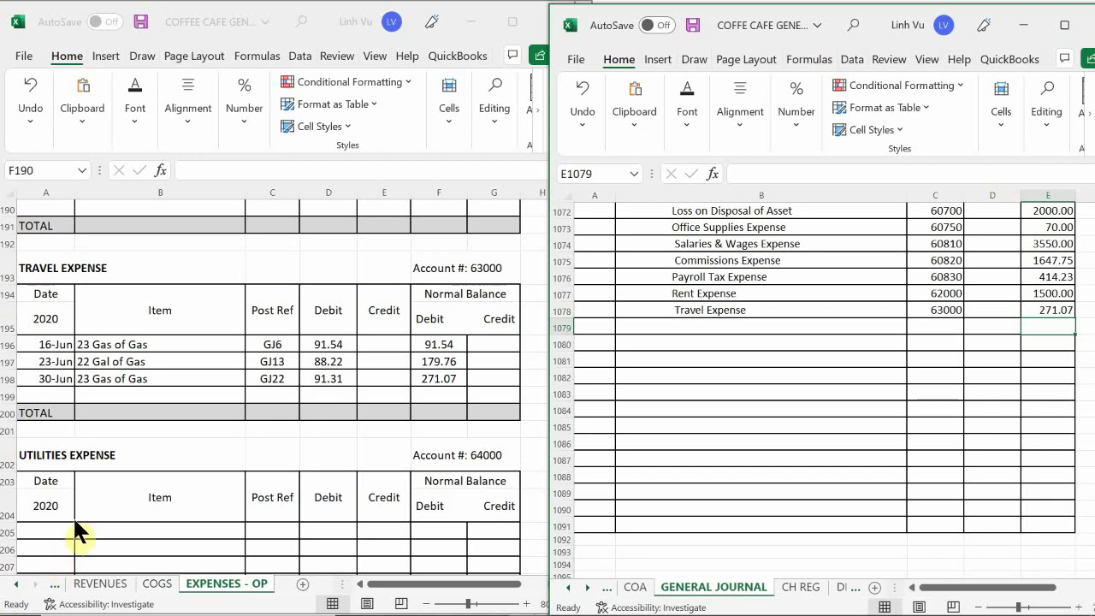
- Add a closing row to the Travel Expense ledger with date 6/30, item CLOSE, post reference GJ26 and a credit of 271.07
{"action": "left_click", "coordinate": [61, 395]}
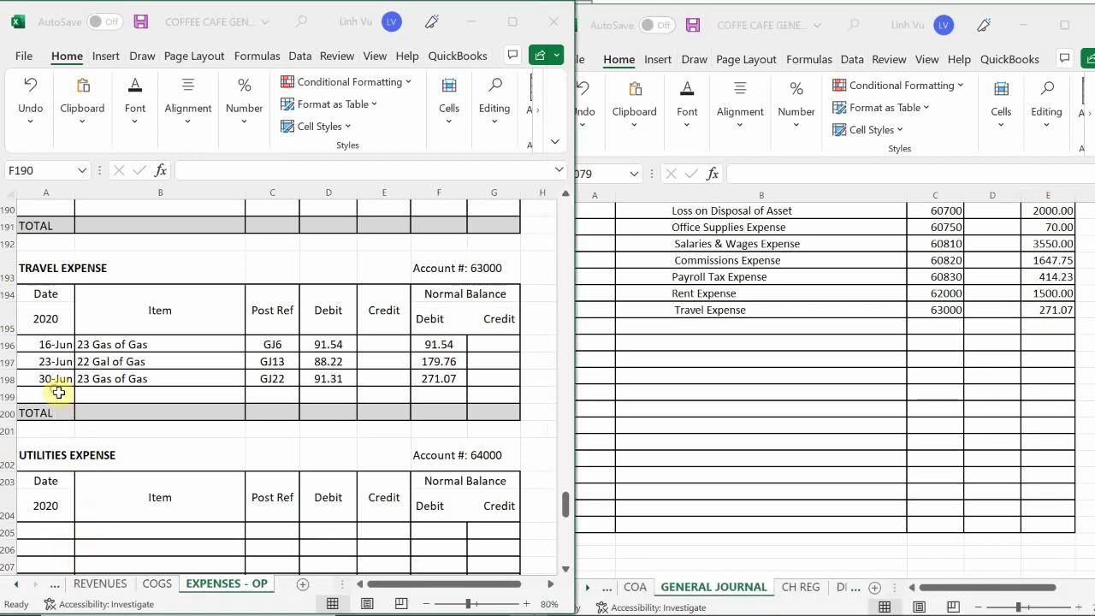
{"action": "type", "text": "6/30"}
{"action": "key", "text": "Return"}
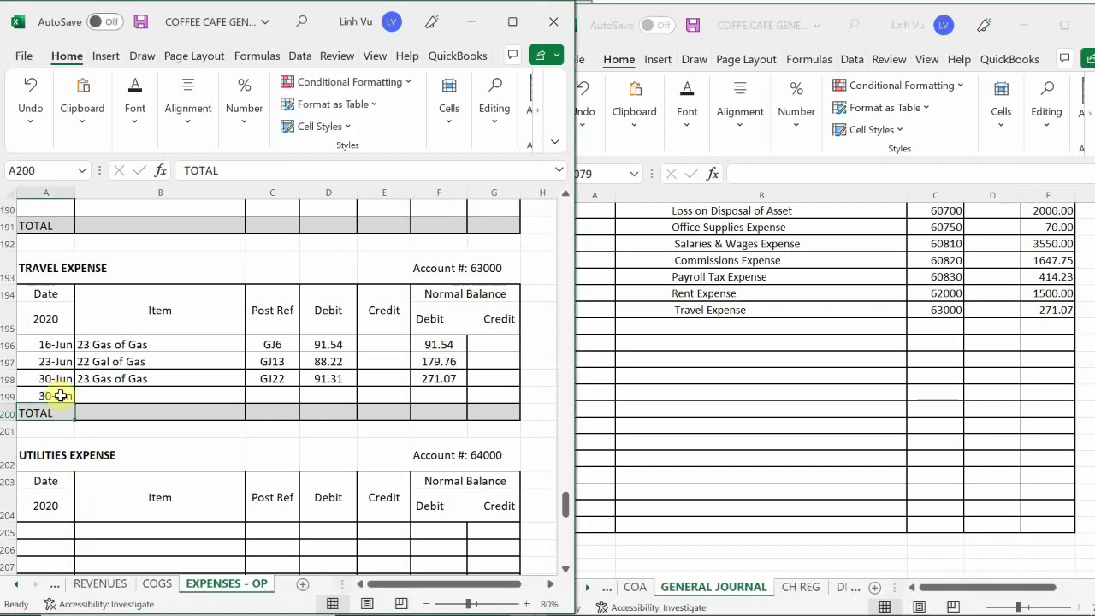
{"action": "key", "text": "Right"}
{"action": "key", "text": "Up"}
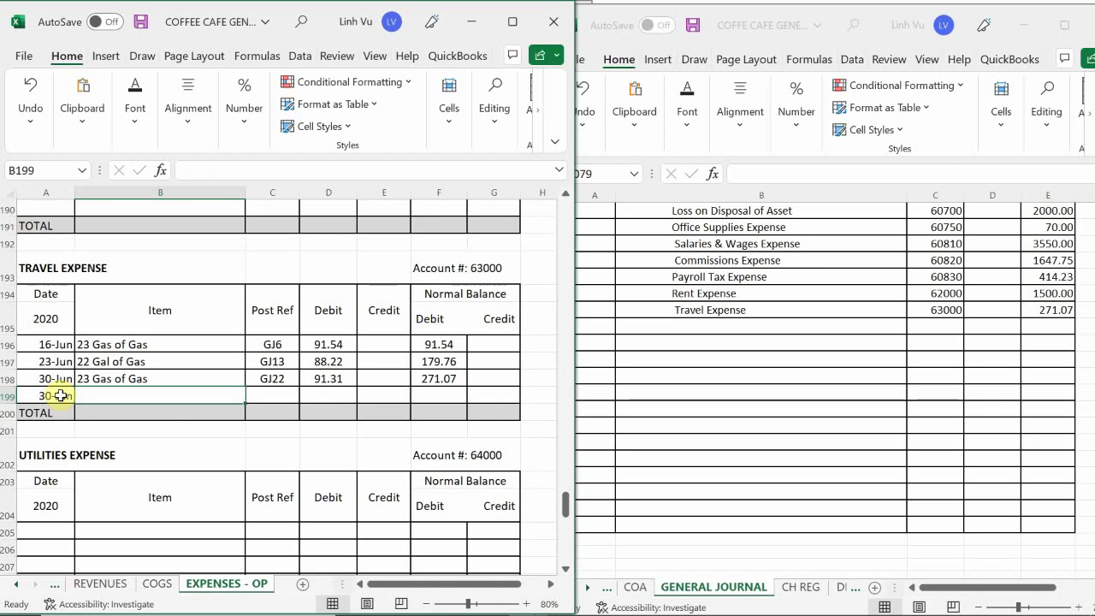
{"action": "type", "text": "C"}
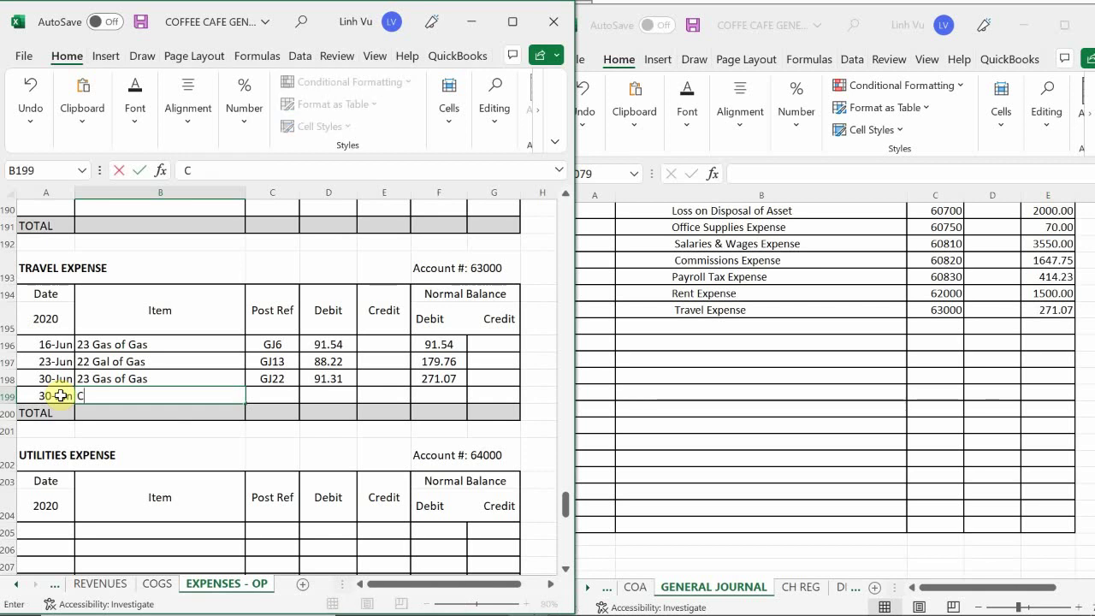
{"action": "type", "text": "KLOSE"}
{"action": "key", "text": "Tab"}
{"action": "type", "text": "G"}
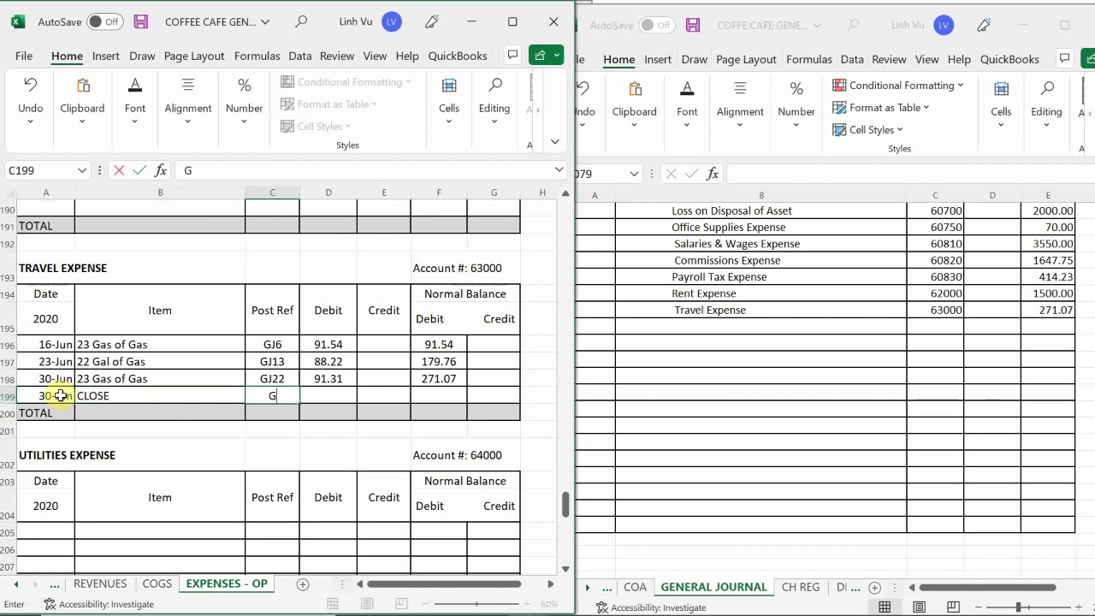
{"action": "type", "text": "J26"}
{"action": "key", "text": "Tab"}
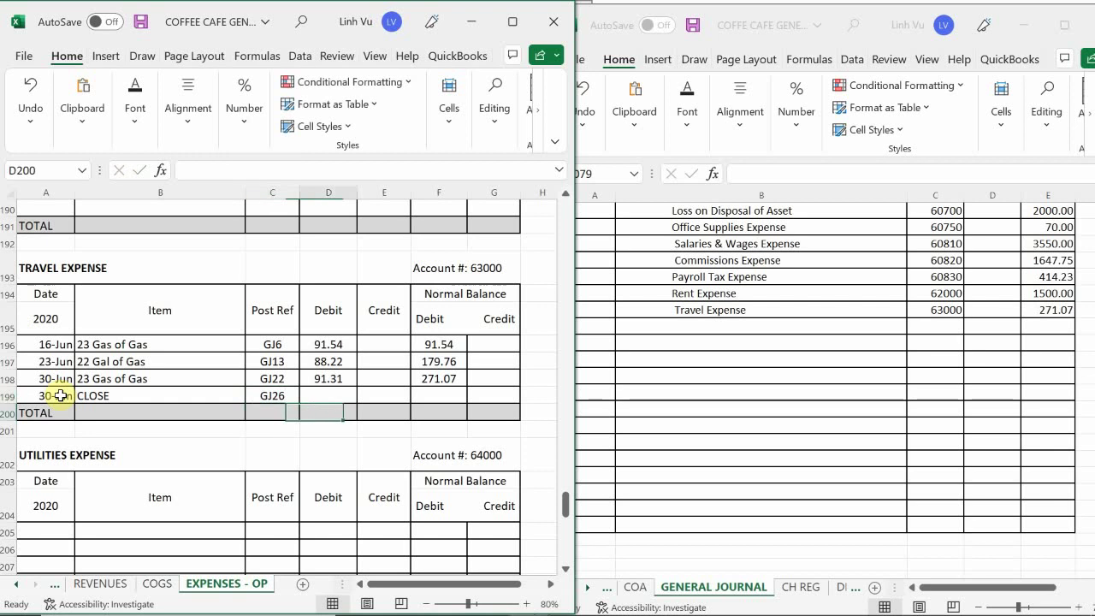
{"action": "key", "text": "Tab"}
{"action": "type", "text": "271.07"}
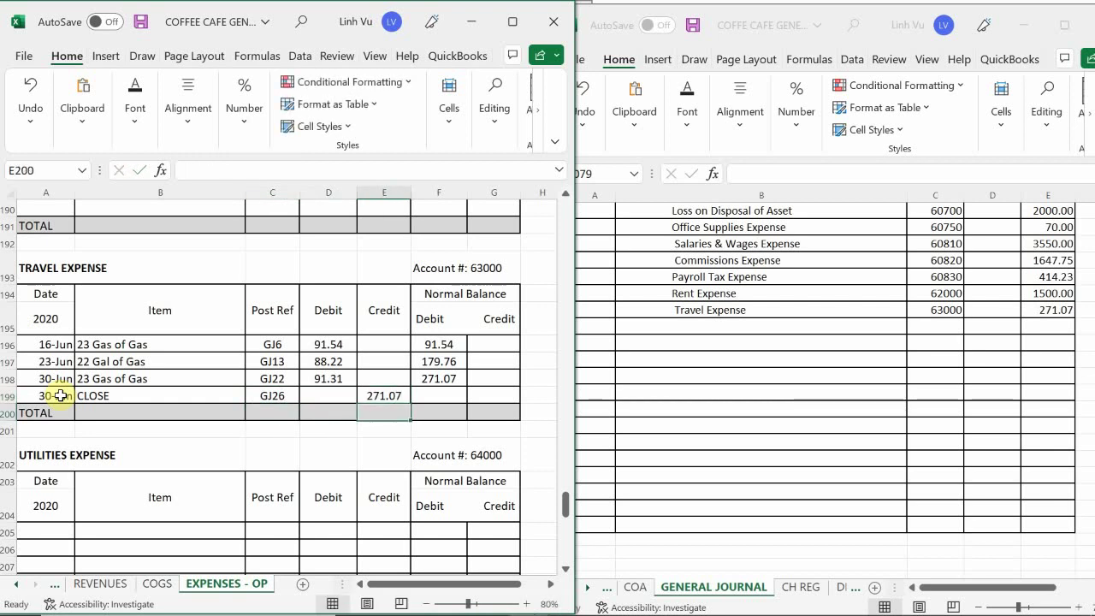
- Copy the running debit balance formula from the Travel Expense ledger's last gas entry down into its CLOSE row
{"action": "key", "text": "Tab"}
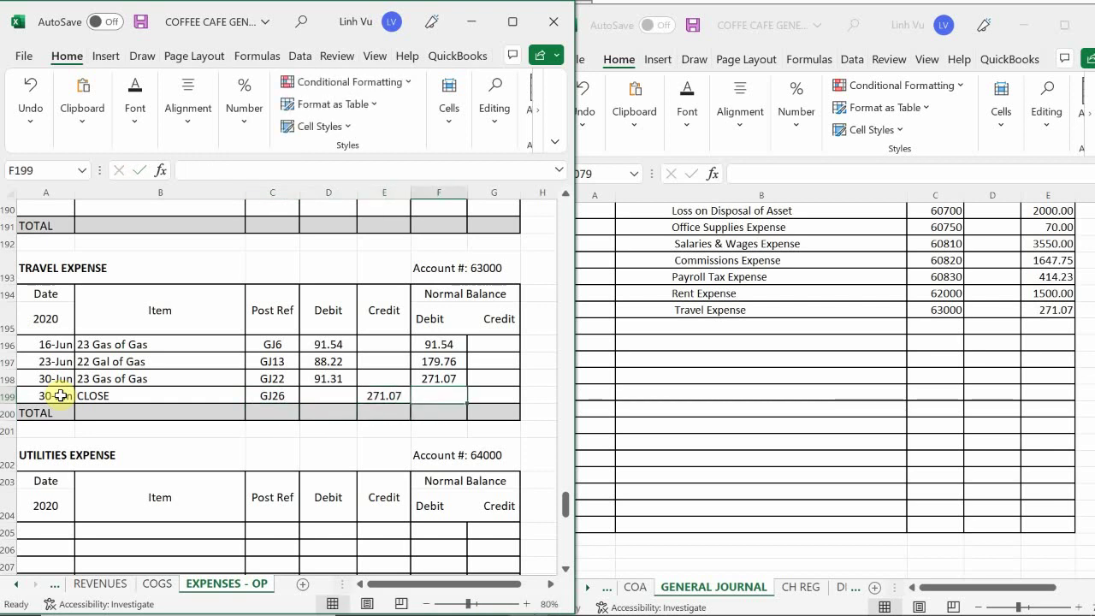
{"action": "type", "text": "="}
{"action": "key", "text": "BackSpace"}
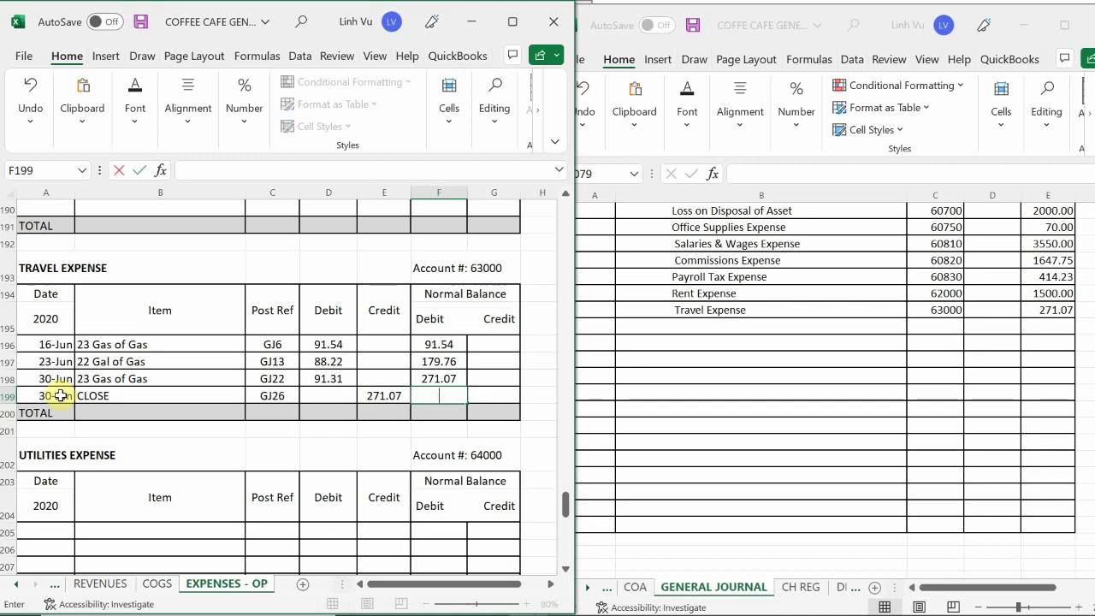
{"action": "left_click", "coordinate": [420, 372]}
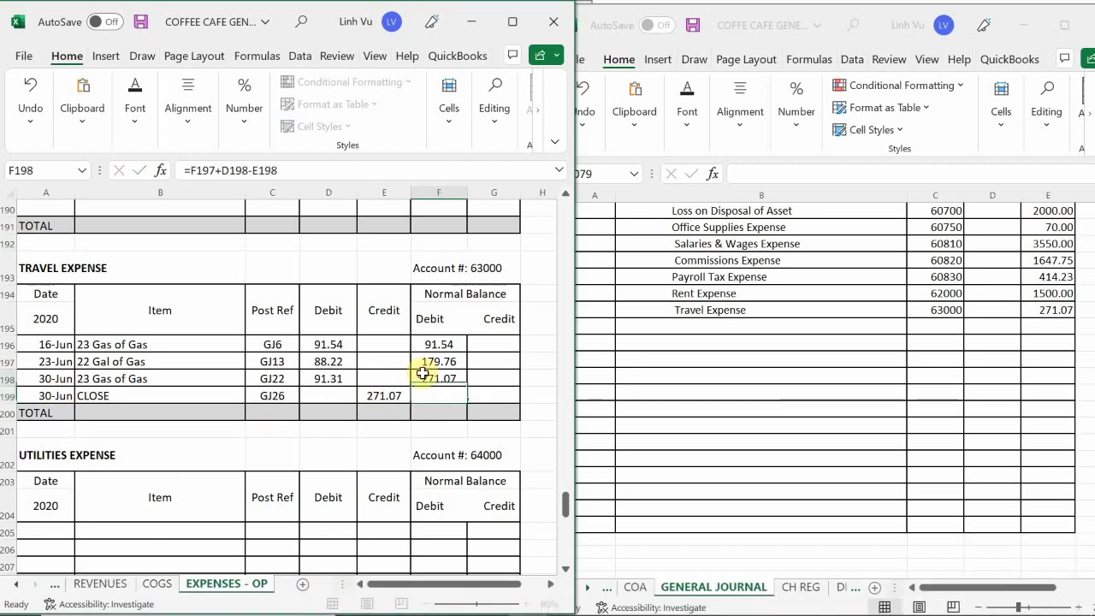
{"action": "left_click_drag", "start_coordinate": [467, 387], "coordinate": [469, 400]}
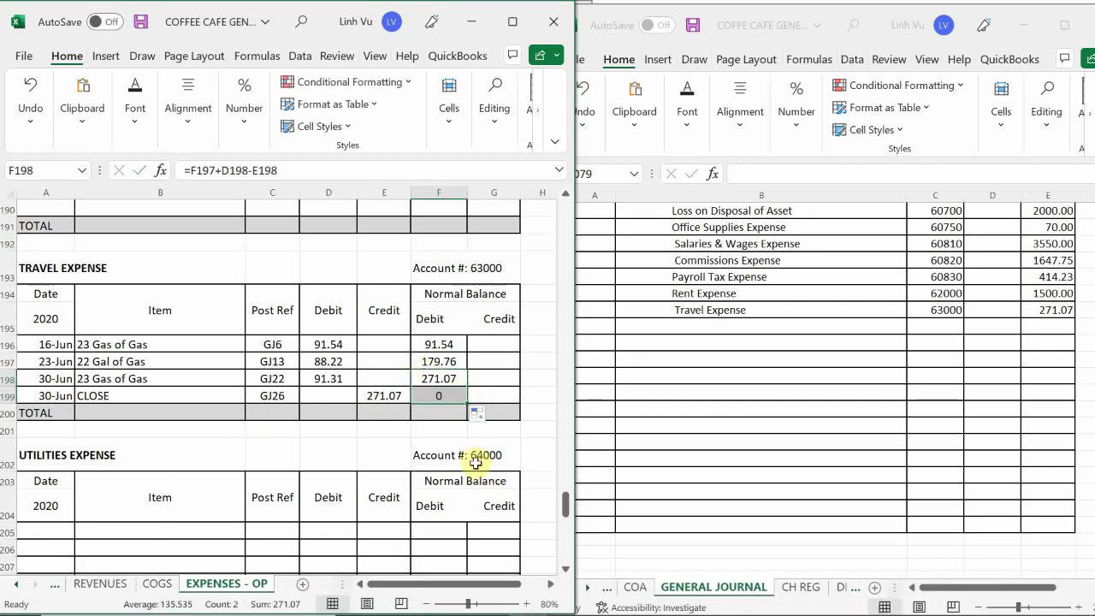
- Add an indented Bad Debt Expense line with post reference 65000 below Travel Expense in the general journal
{"action": "scroll", "coordinate": [428, 382], "scroll_direction": "down", "scroll_amount": 3}
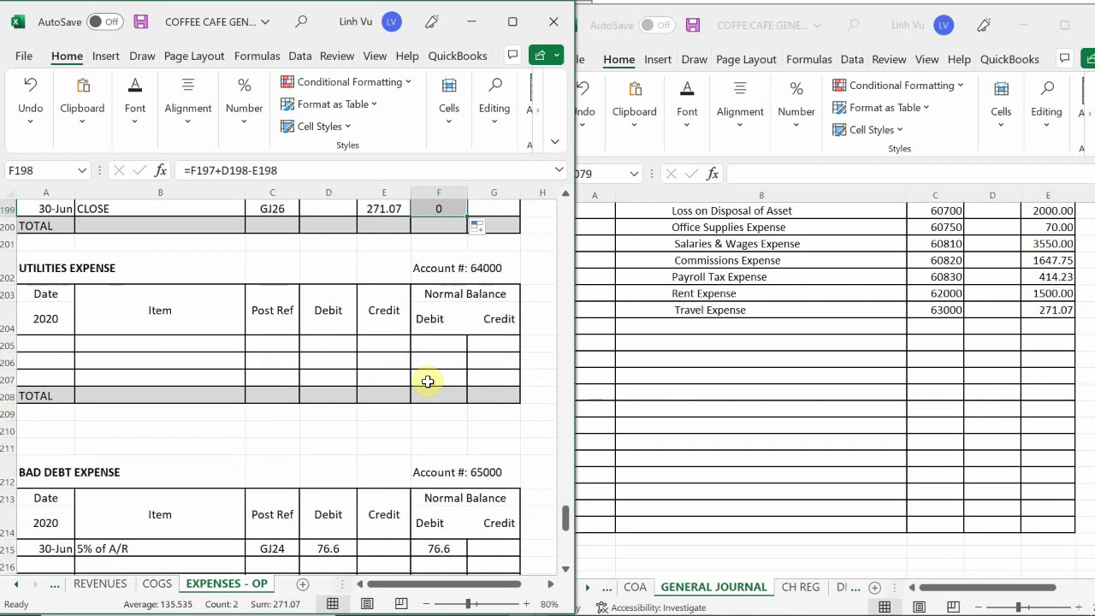
{"action": "scroll", "coordinate": [428, 382], "scroll_direction": "down", "scroll_amount": 3}
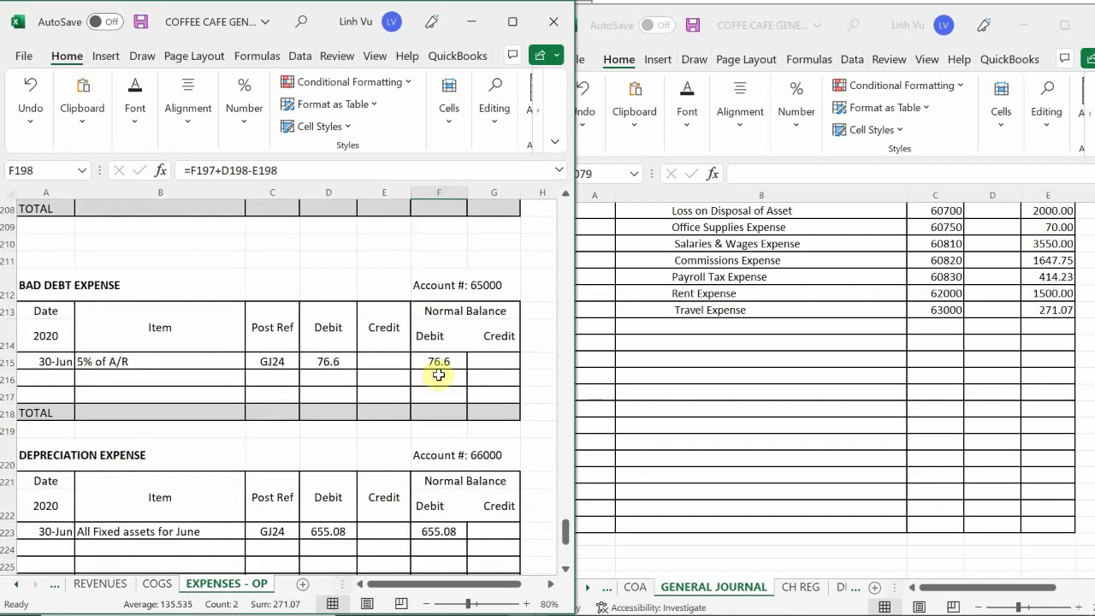
{"action": "scroll", "coordinate": [437, 374], "scroll_direction": "down", "scroll_amount": 1}
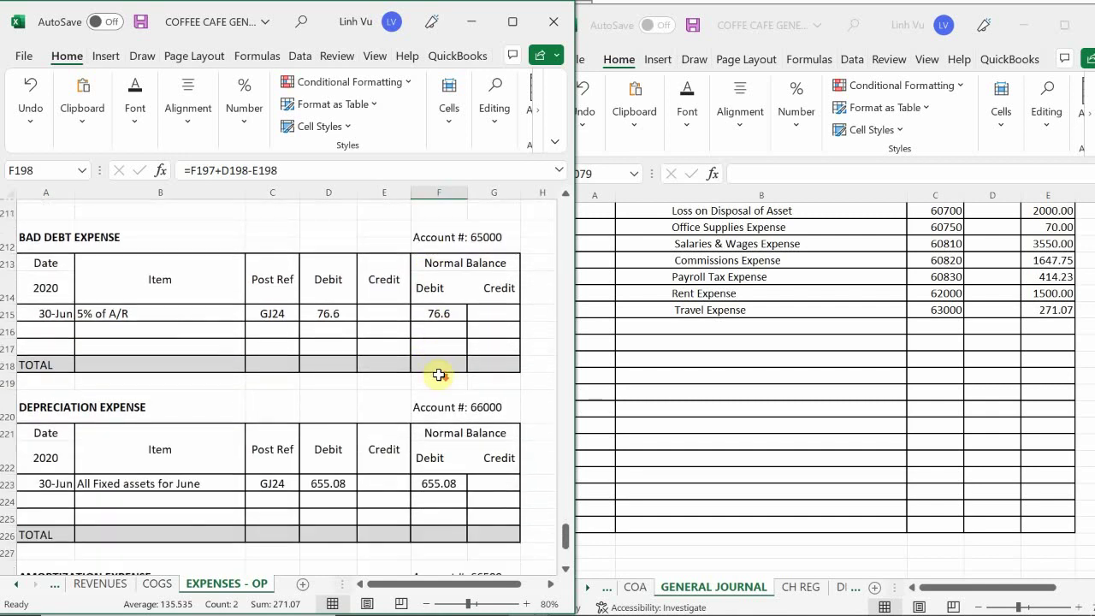
{"action": "left_click", "coordinate": [703, 328]}
{"action": "double_click", "coordinate": [702, 328]}
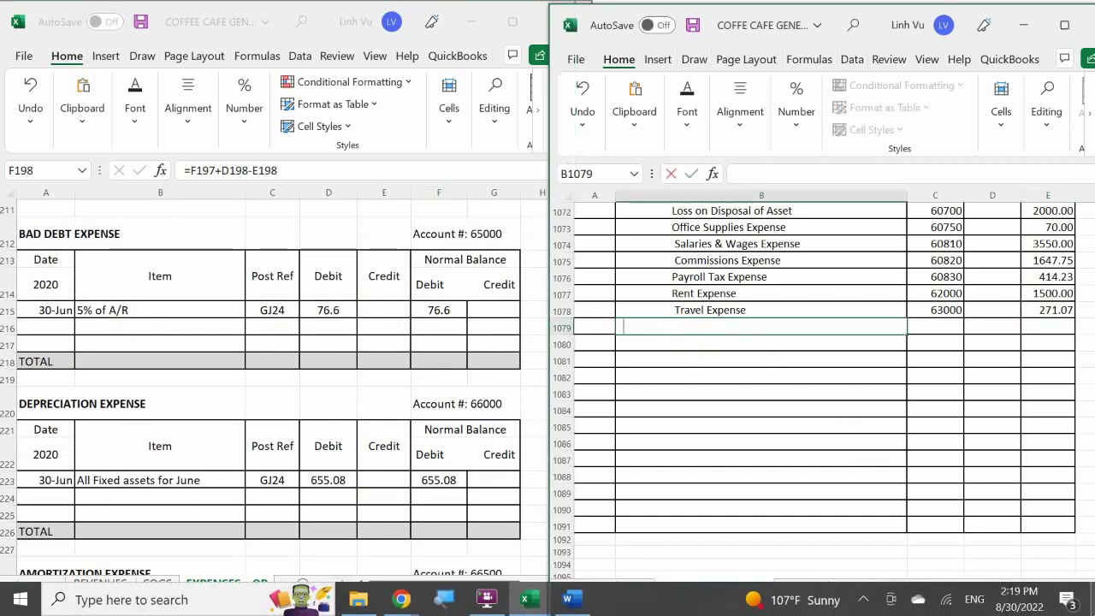
{"action": "type", "text": "bBad D"}
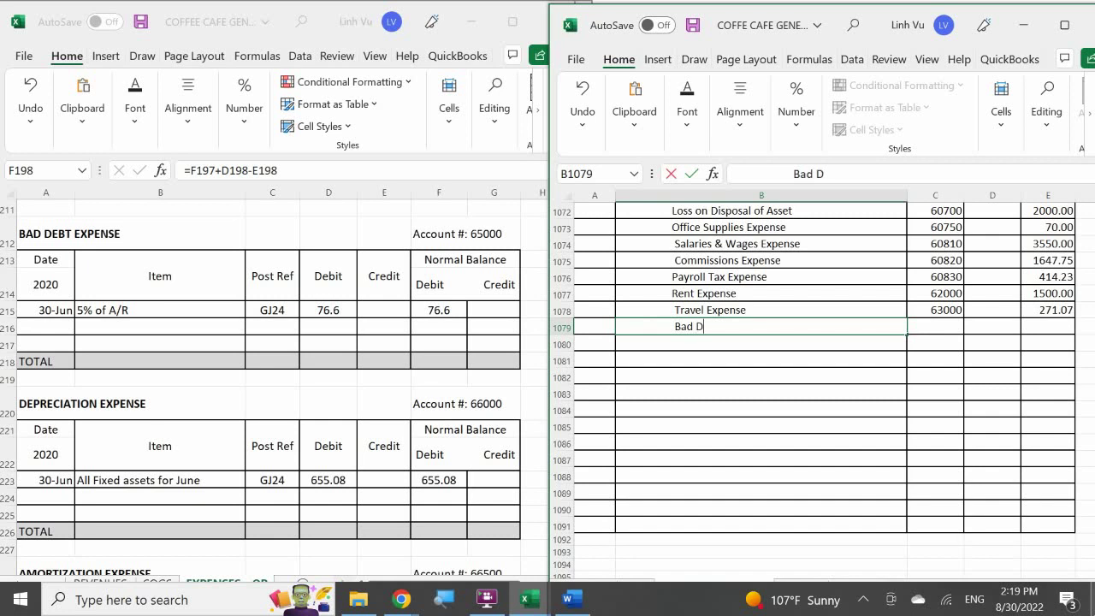
{"action": "type", "text": "ebt Exppense"}
{"action": "key", "text": "BackSpace"}
{"action": "key", "text": "BackSpace"}
{"action": "key", "text": "BackSpace"}
{"action": "key", "text": "BackSpace"}
{"action": "key", "text": "BackSpace"}
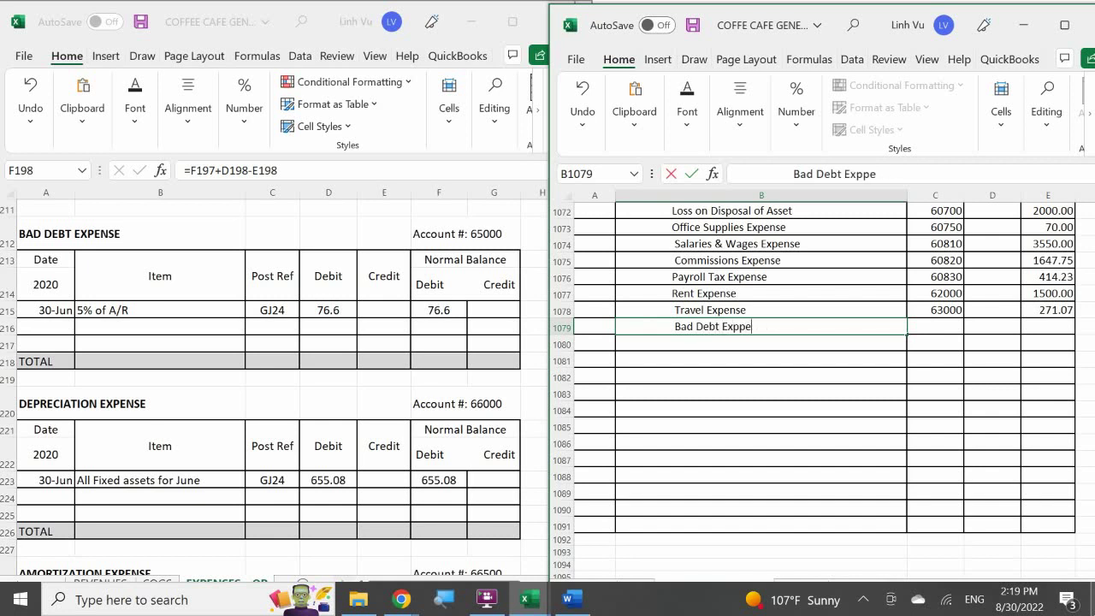
{"action": "type", "text": "ense"}
{"action": "key", "text": "Tab"}
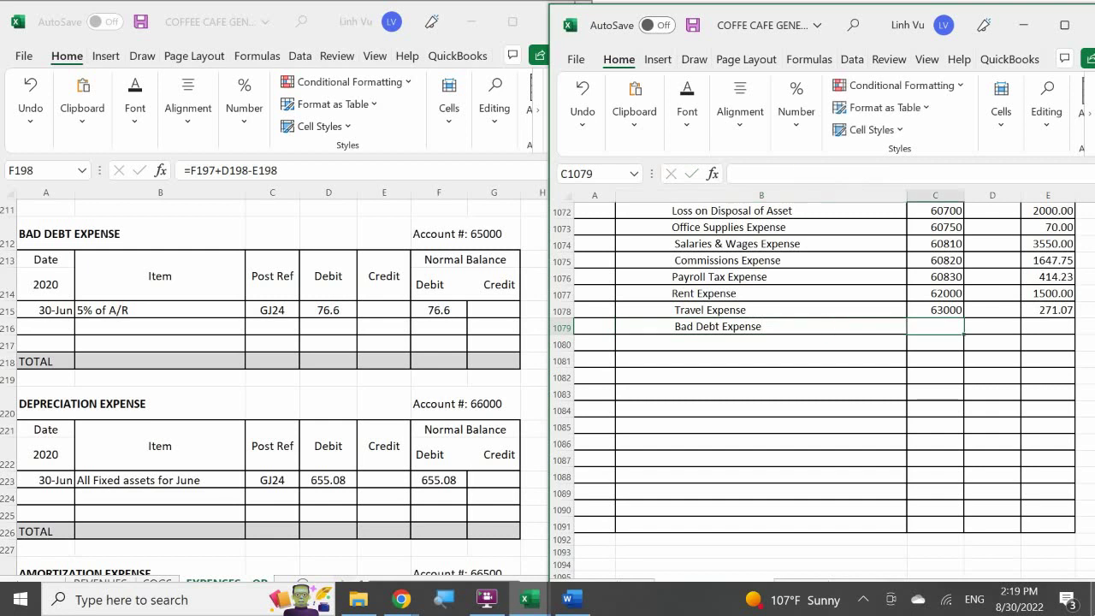
{"action": "type", "text": "65000"}
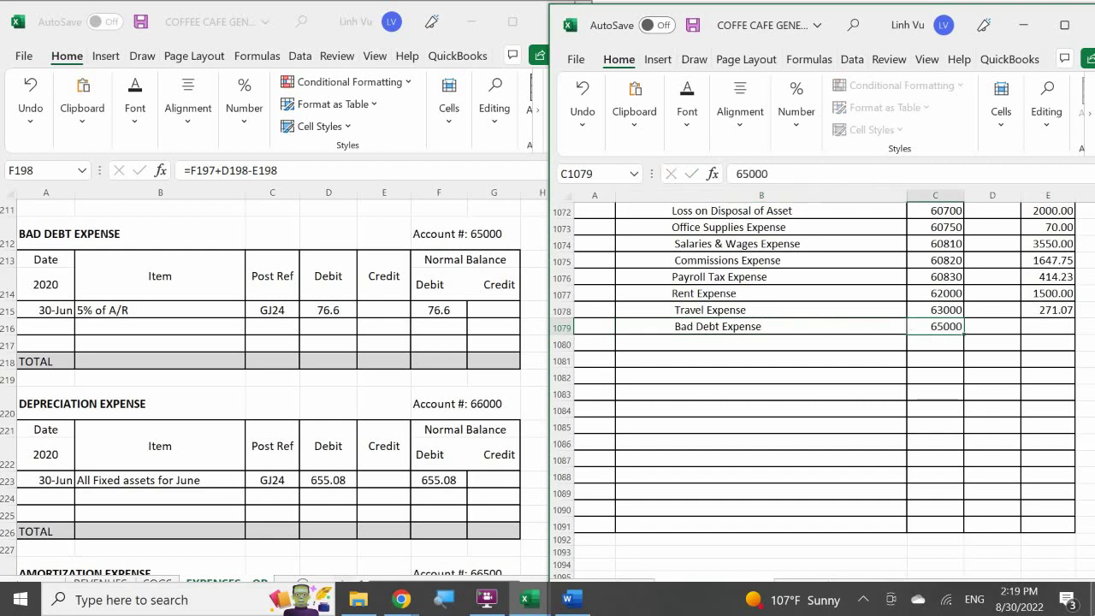
{"action": "key", "text": "Return"}
- Enter a credit of 76.60 for the Bad Debt Expense line in the general journal
{"action": "left_click", "coordinate": [992, 326]}
{"action": "left_click", "coordinate": [1048, 326]}
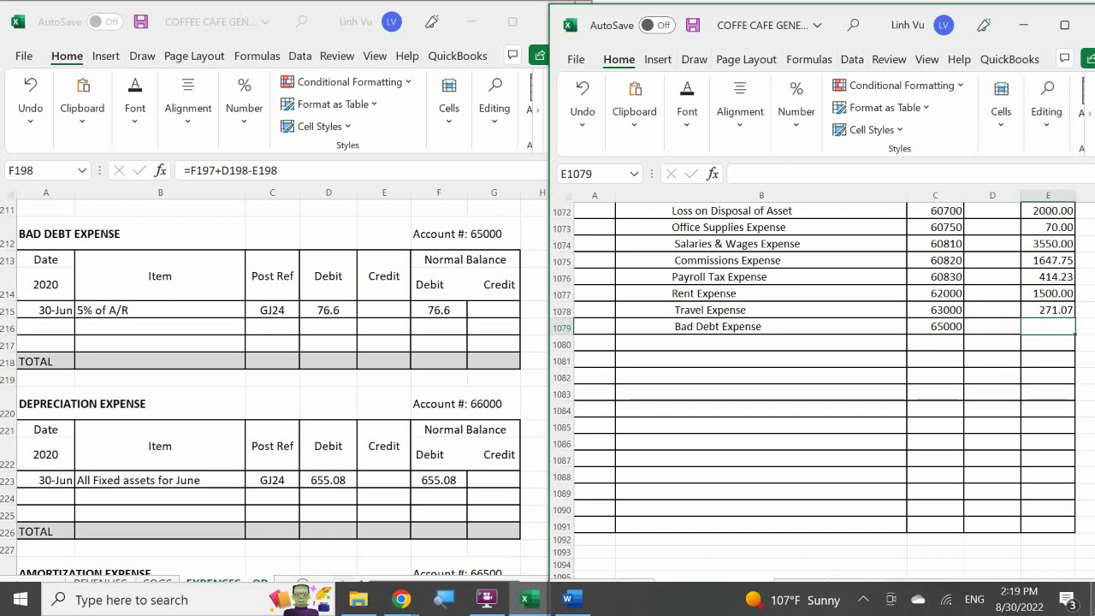
{"action": "type", "text": "76"}
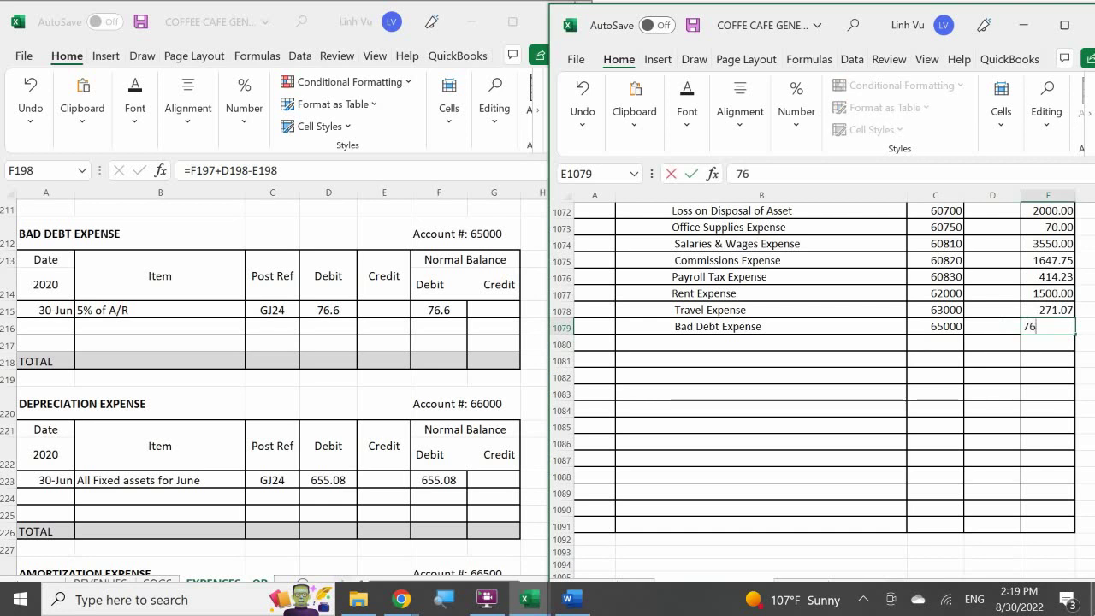
{"action": "type", "text": ".60"}
{"action": "key", "text": "Return"}
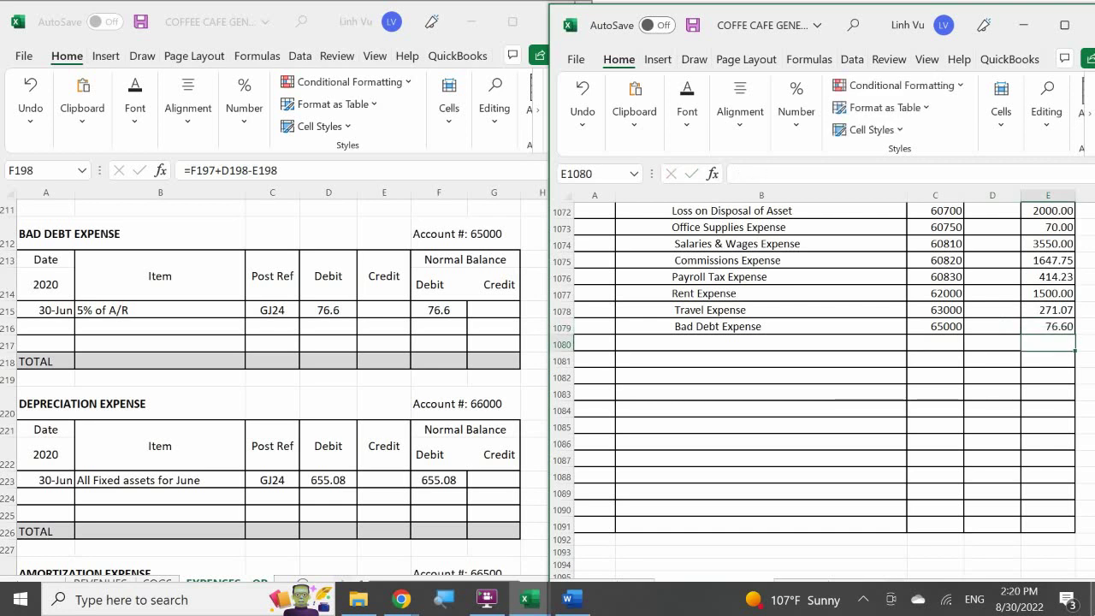
{"action": "left_click", "coordinate": [1048, 326]}
{"action": "type", "text": "76.60"}
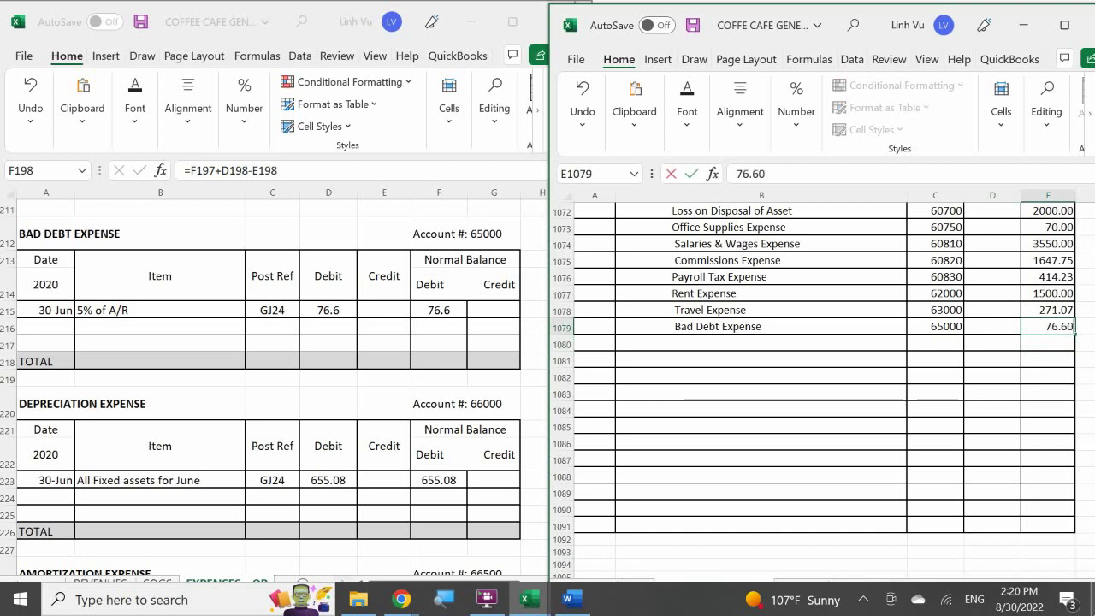
{"action": "key", "text": "Return"}
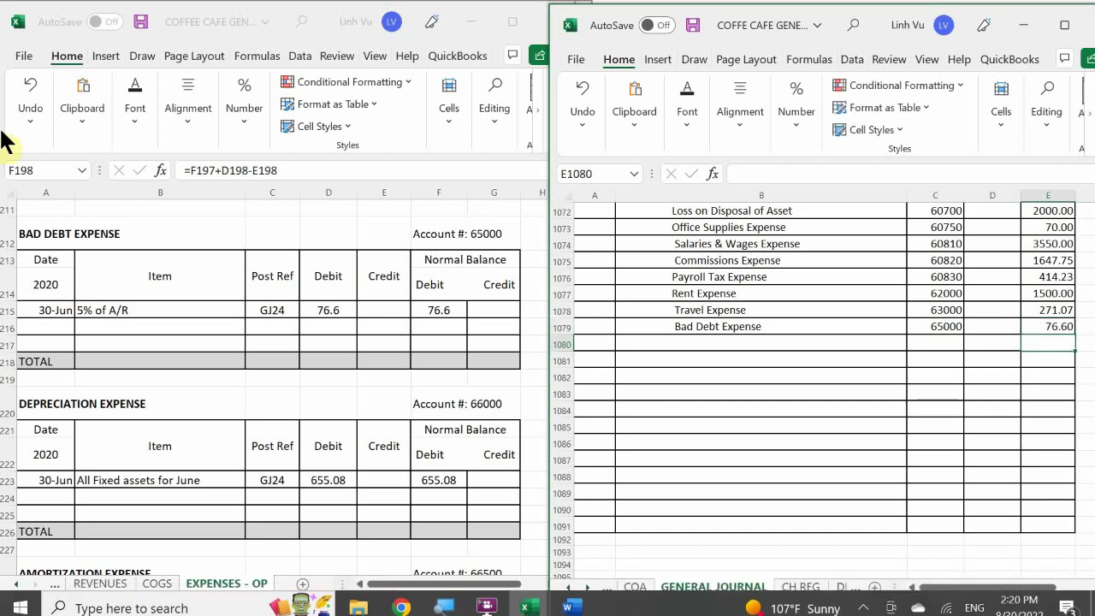
- Add a closing row to the Bad Debt Expense ledger with date 6/30, item CLOSE, post reference GJ26 and a credit of 76.60
{"action": "left_click", "coordinate": [33, 327]}
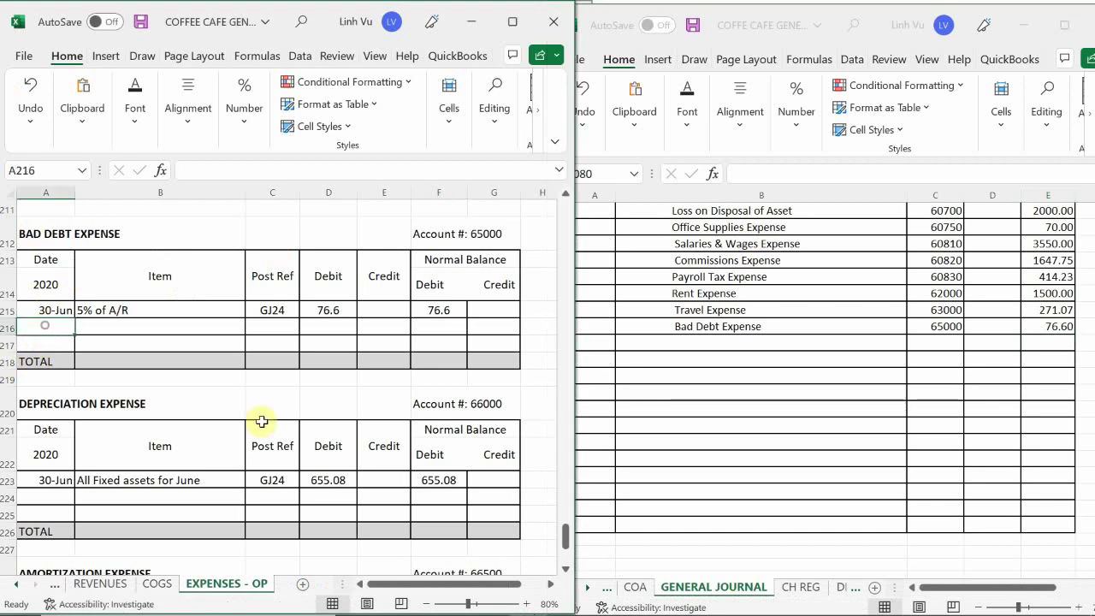
{"action": "type", "text": "6/30"}
{"action": "key", "text": "Return"}
{"action": "key", "text": "Up"}
{"action": "key", "text": "Right"}
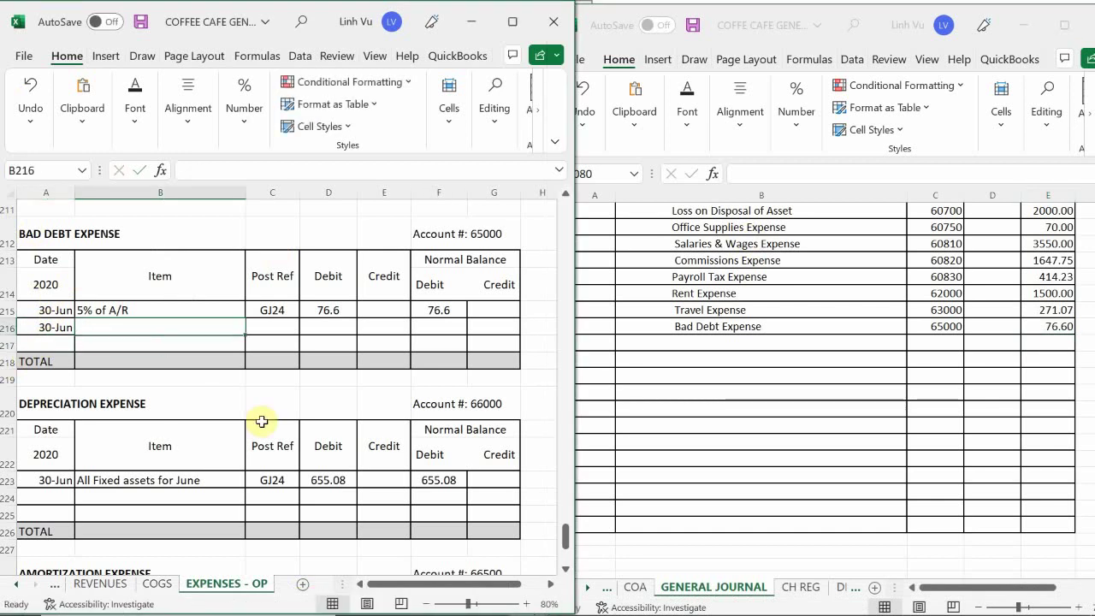
{"action": "type", "text": "CK"}
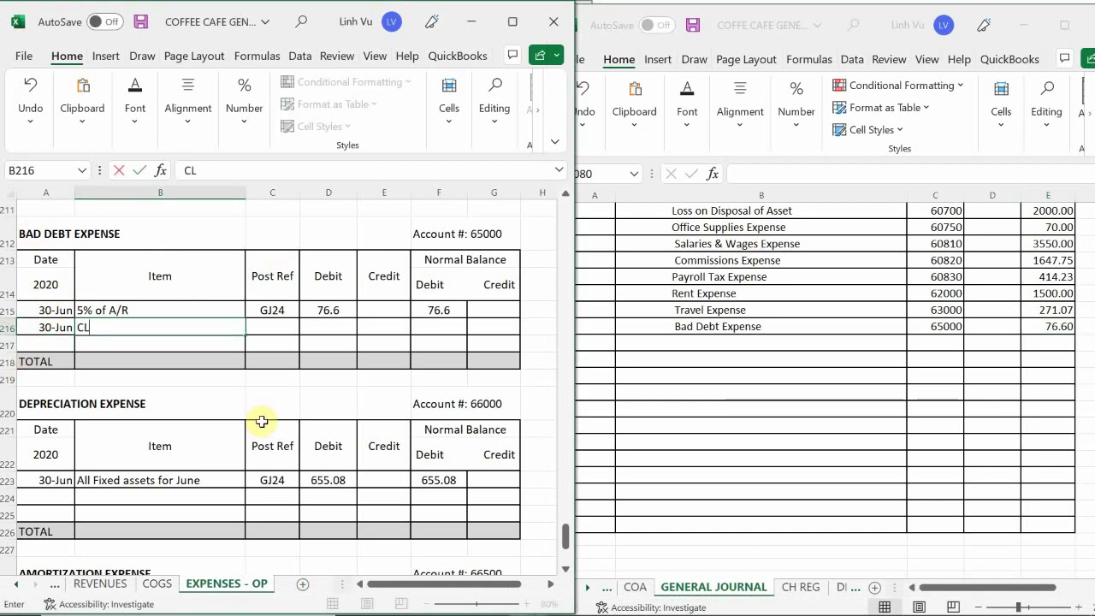
{"action": "type", "text": "OSE"}
{"action": "key", "text": "Tab"}
{"action": "type", "text": "G"}
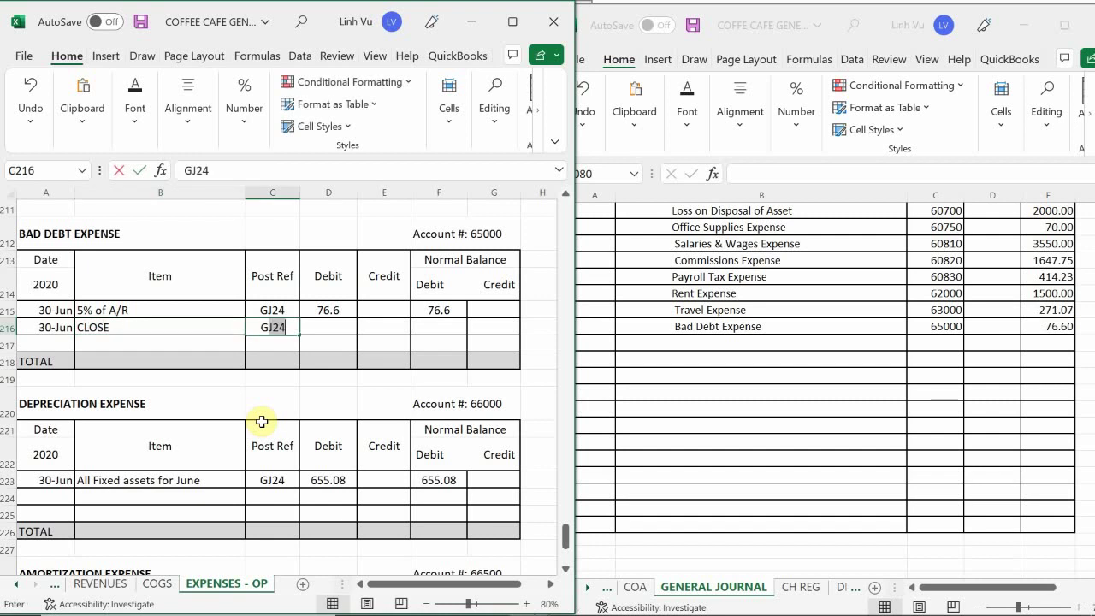
{"action": "type", "text": "J"}
{"action": "key", "text": "BackSpace"}
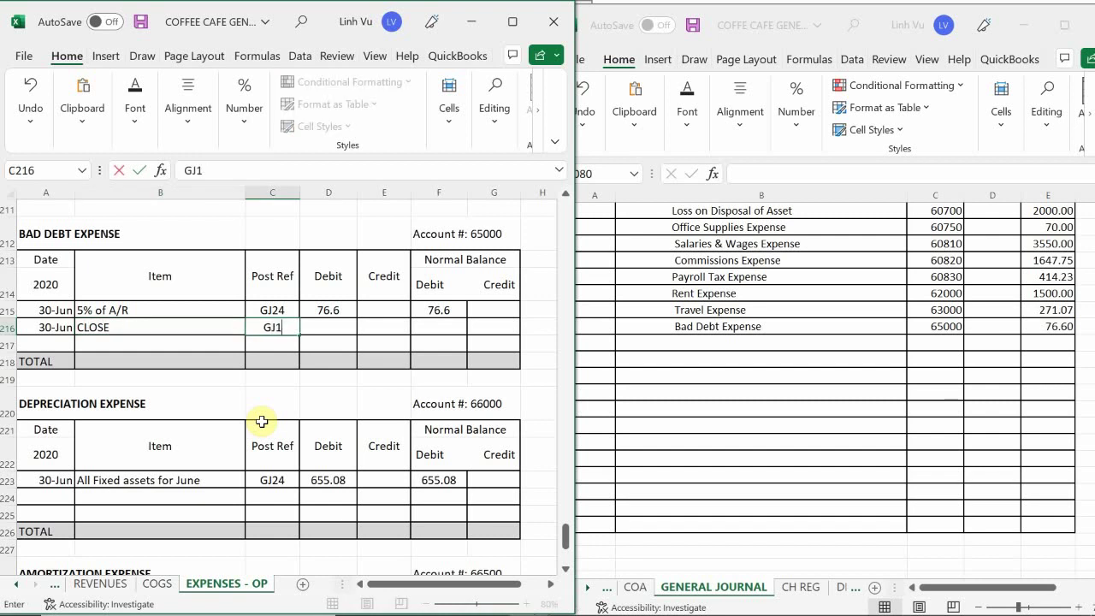
{"action": "type", "text": "26"}
{"action": "key", "text": "ctrl+Return"}
{"action": "key", "text": "Tab"}
{"action": "key", "text": "Tab"}
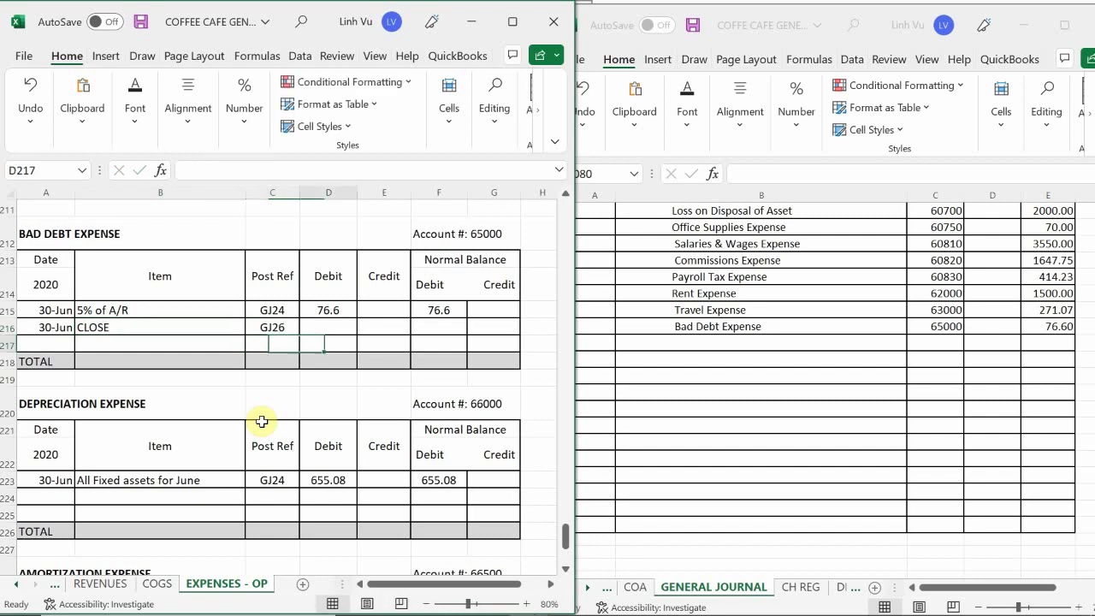
{"action": "type", "text": "76.6"}
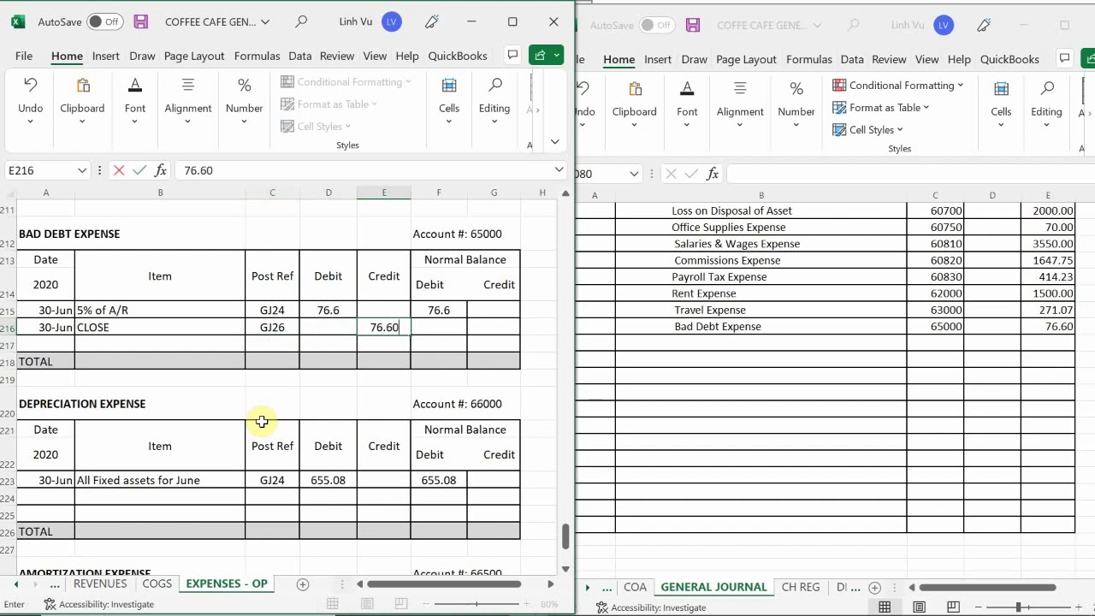
{"action": "key", "text": "Return"}
- Enter the Bad Debt Expense ledger's debit balance formula in its CLOSE row as previous balance plus debit minus credit
{"action": "key", "text": "Right"}
{"action": "key", "text": "Up"}
{"action": "type", "text": "="}
{"action": "key", "text": "Up"}
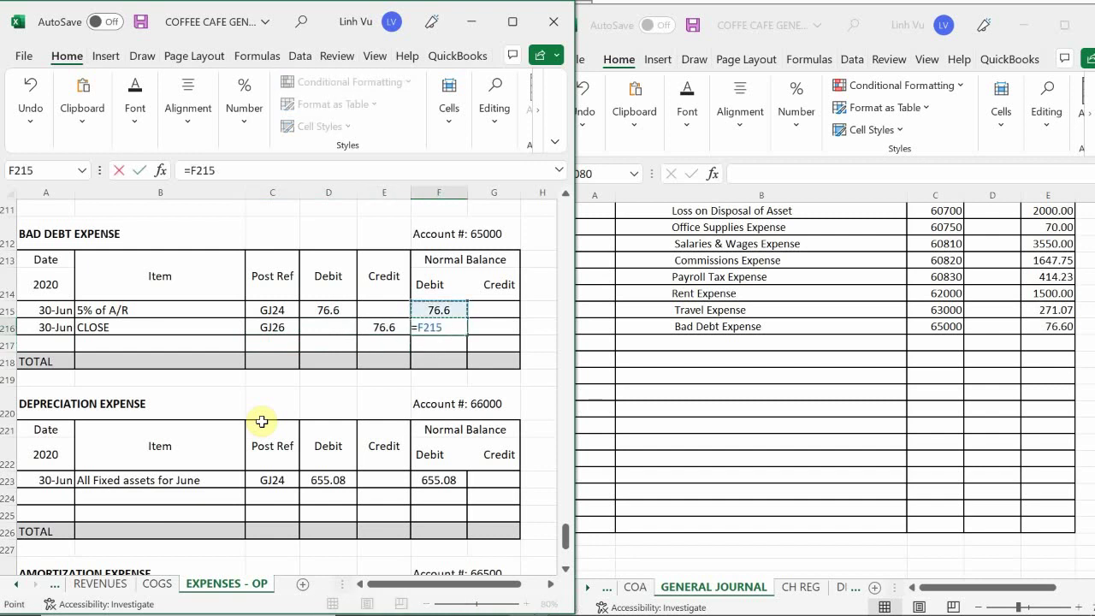
{"action": "type", "text": "+"}
{"action": "key", "text": "Left"}
{"action": "key", "text": "Left"}
{"action": "type", "text": "-"}
{"action": "key", "text": "Left"}
{"action": "key", "text": "Return"}
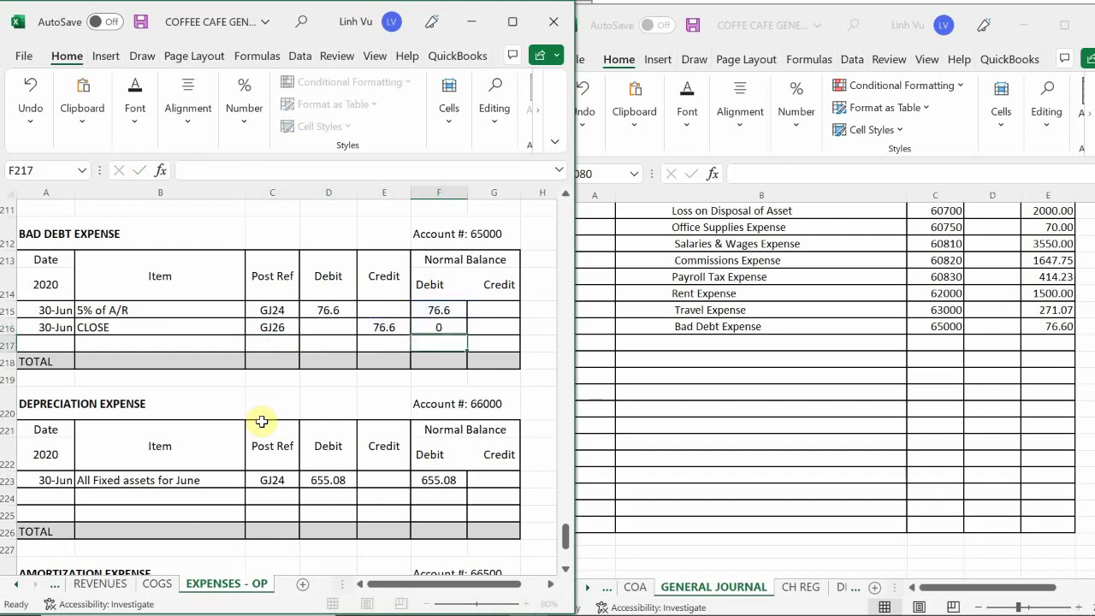
{"action": "scroll", "coordinate": [259, 401], "scroll_direction": "down", "scroll_amount": 3}
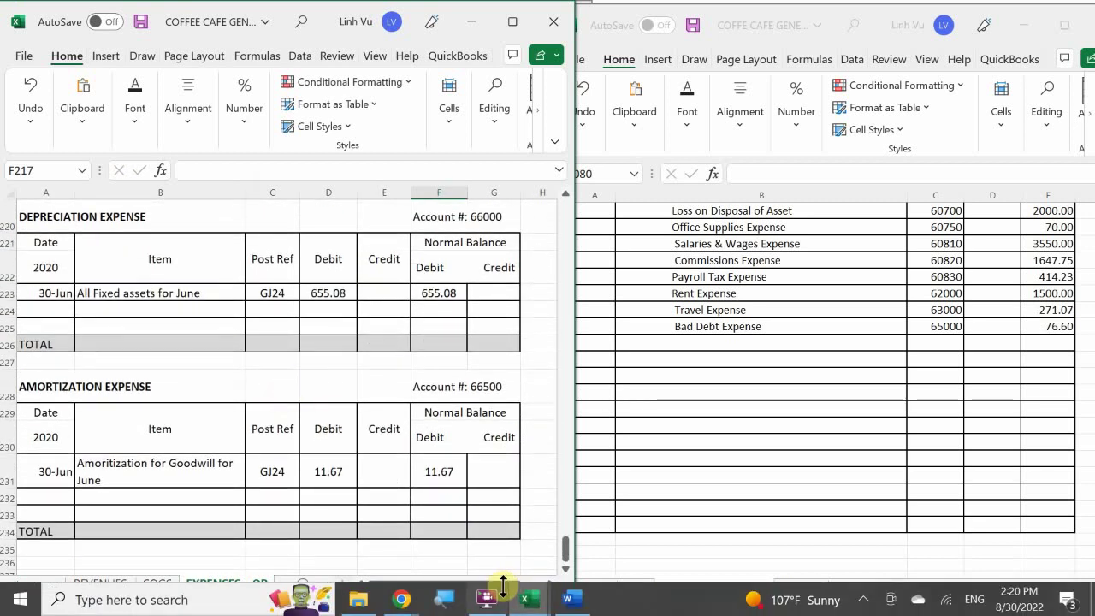
- Switch to the Google Meet call in Chrome and admit the participant waiting to join
{"action": "mouse_move", "coordinate": [398, 597]}
{"action": "left_click", "coordinate": [386, 547]}
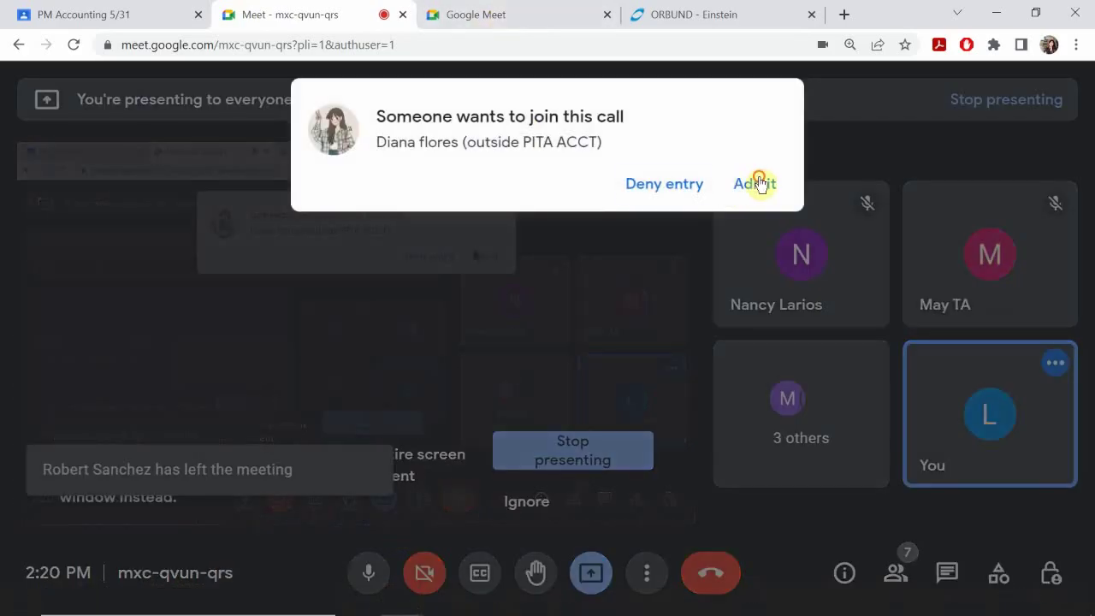
{"action": "left_click", "coordinate": [756, 183]}
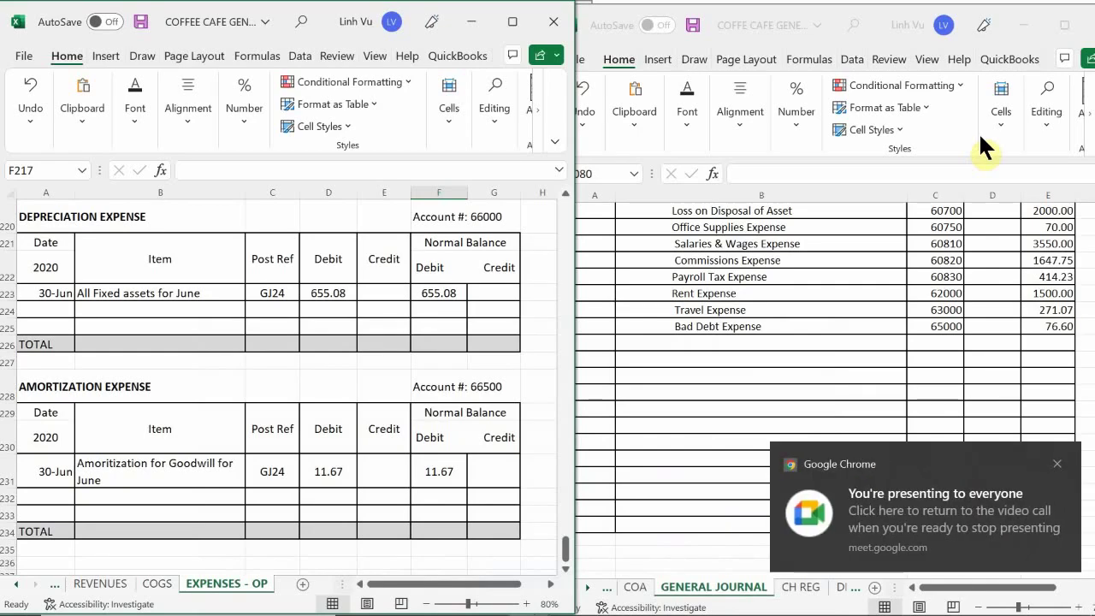
- Add an indented Depreciation Expense line with post reference 66000 and a credit of 655.08 below Bad Debt Expense in the general journal
{"action": "left_click", "coordinate": [729, 347]}
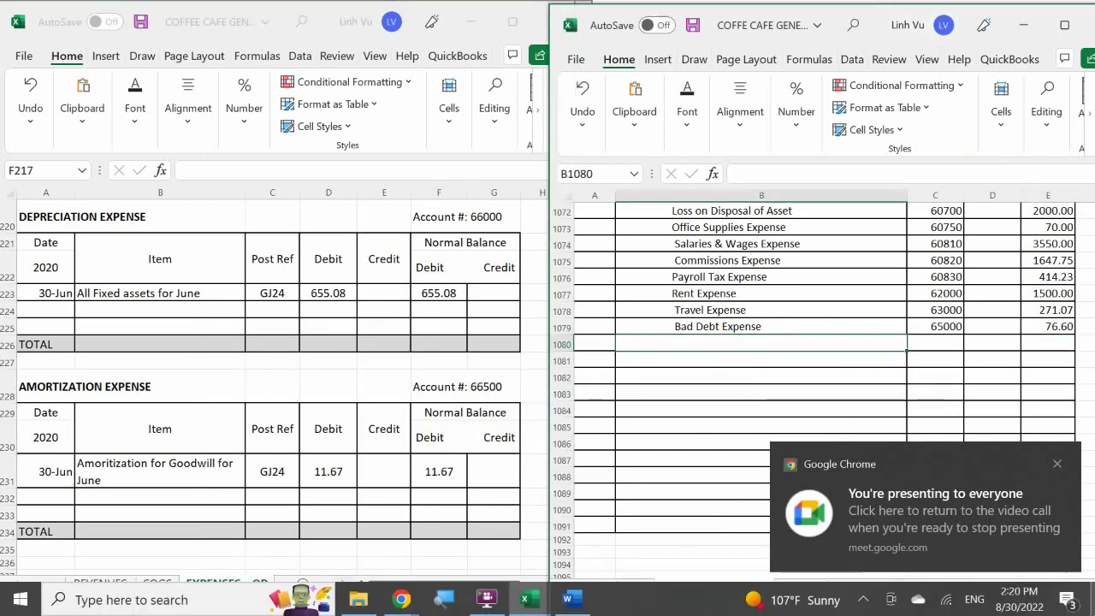
{"action": "key", "text": "F2"}
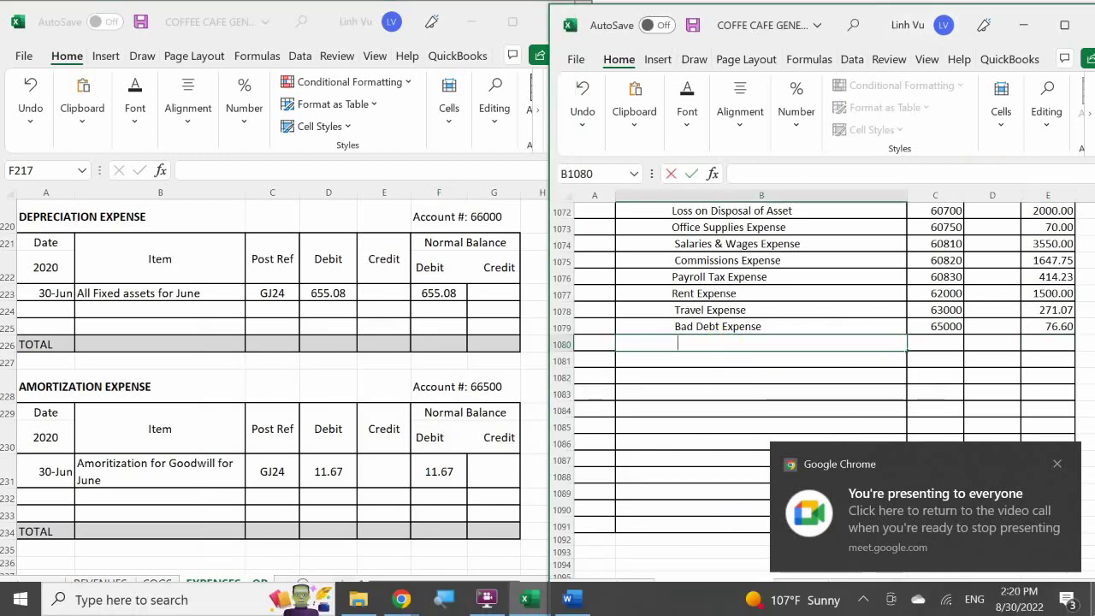
{"action": "type", "text": "Dep"}
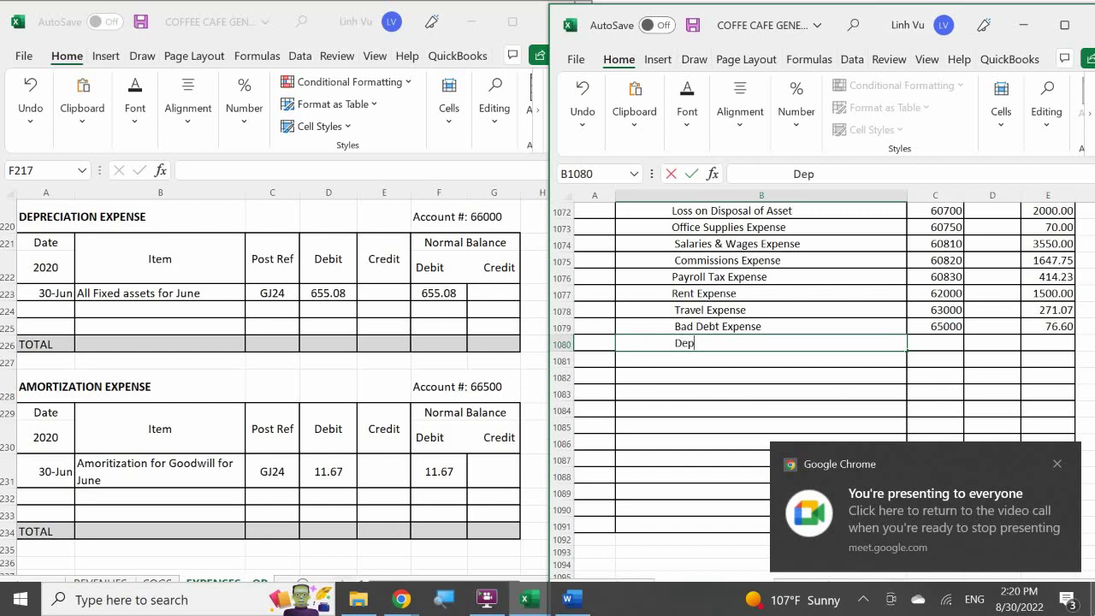
{"action": "type", "text": "reciatiopn"}
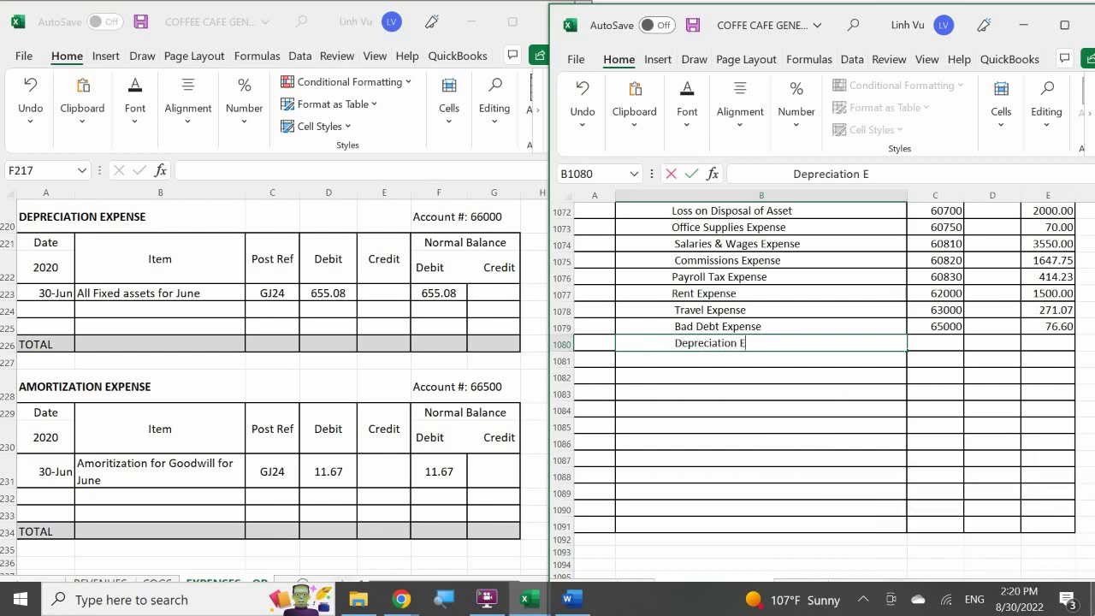
{"action": "type", "text": "xpense"}
{"action": "key", "text": "Tab"}
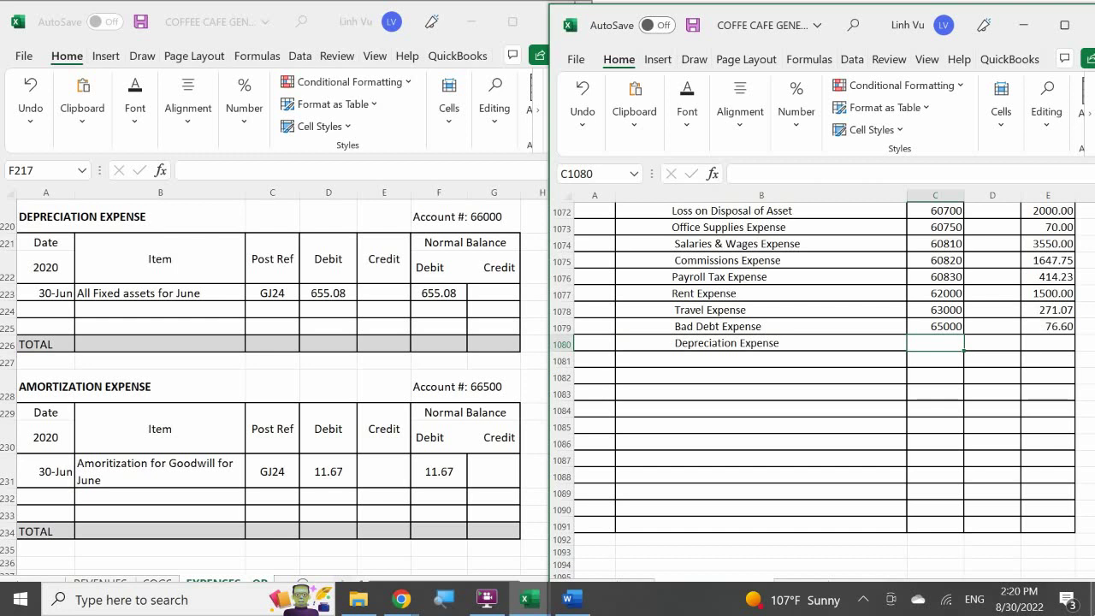
{"action": "type", "text": "66000"}
{"action": "key", "text": "Tab"}
{"action": "key", "text": "Tab"}
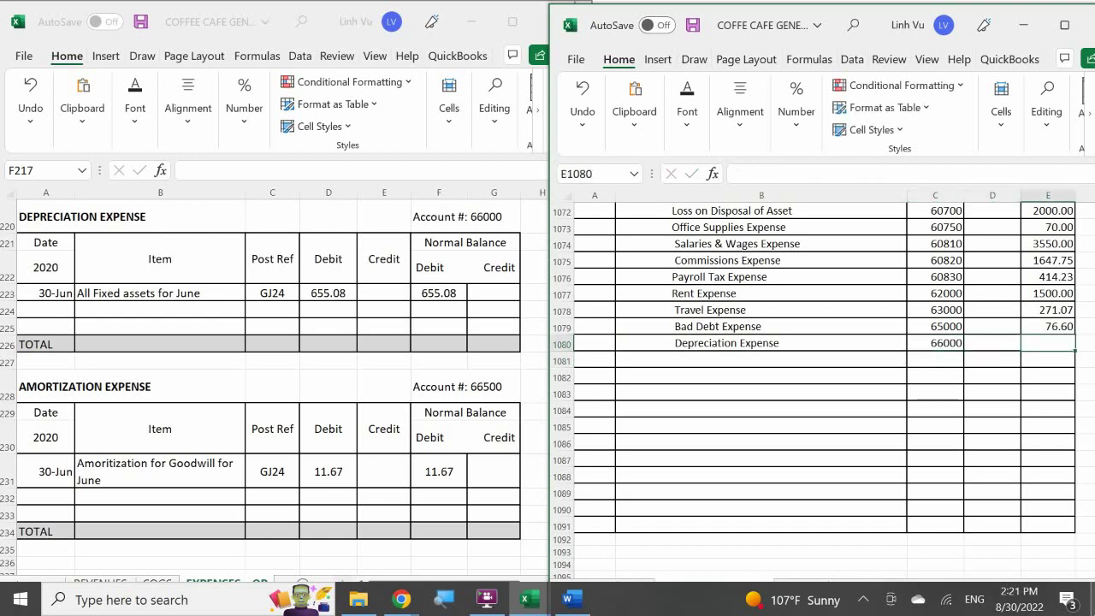
{"action": "type", "text": "655.08"}
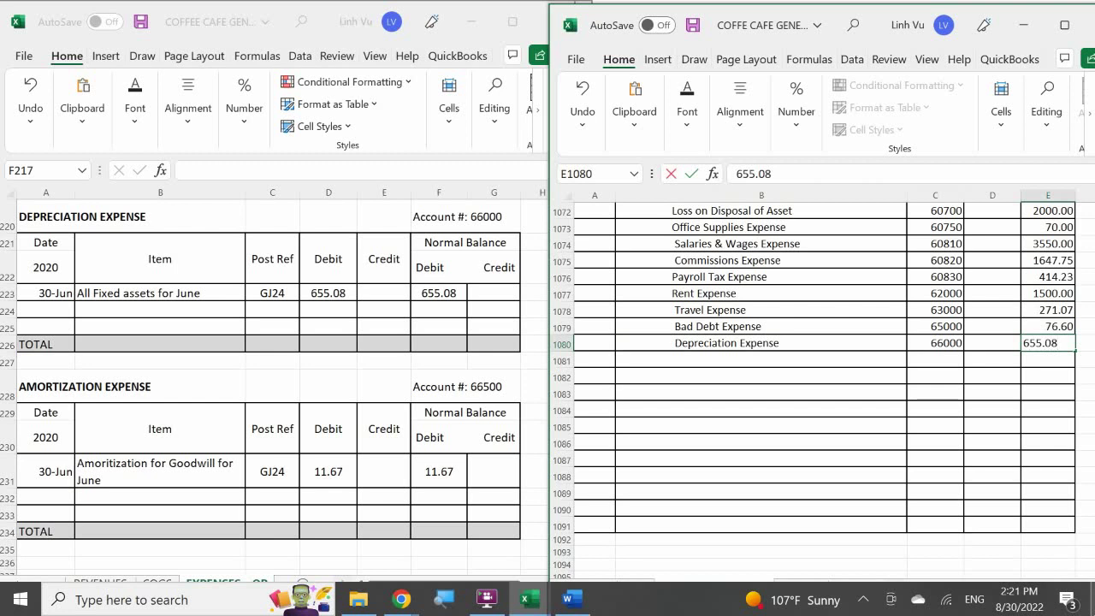
{"action": "key", "text": "Return"}
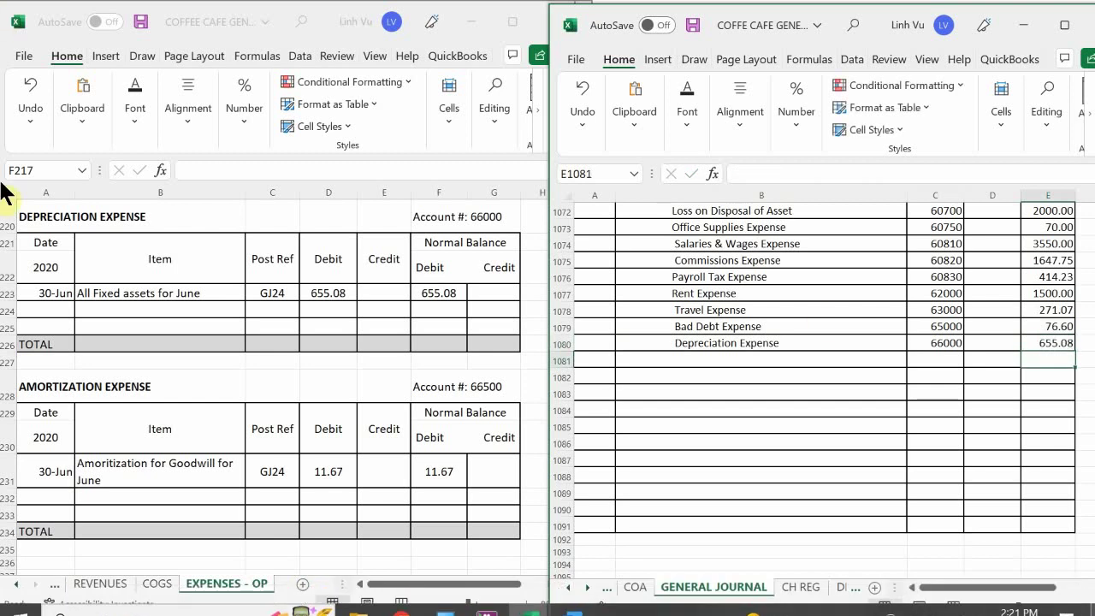
- Add a closing row to the Depreciation Expense ledger with date 6/30, item CLOSE, post reference GJ26 and a credit of 655.08
{"action": "left_click", "coordinate": [52, 309]}
{"action": "type", "text": "6"}
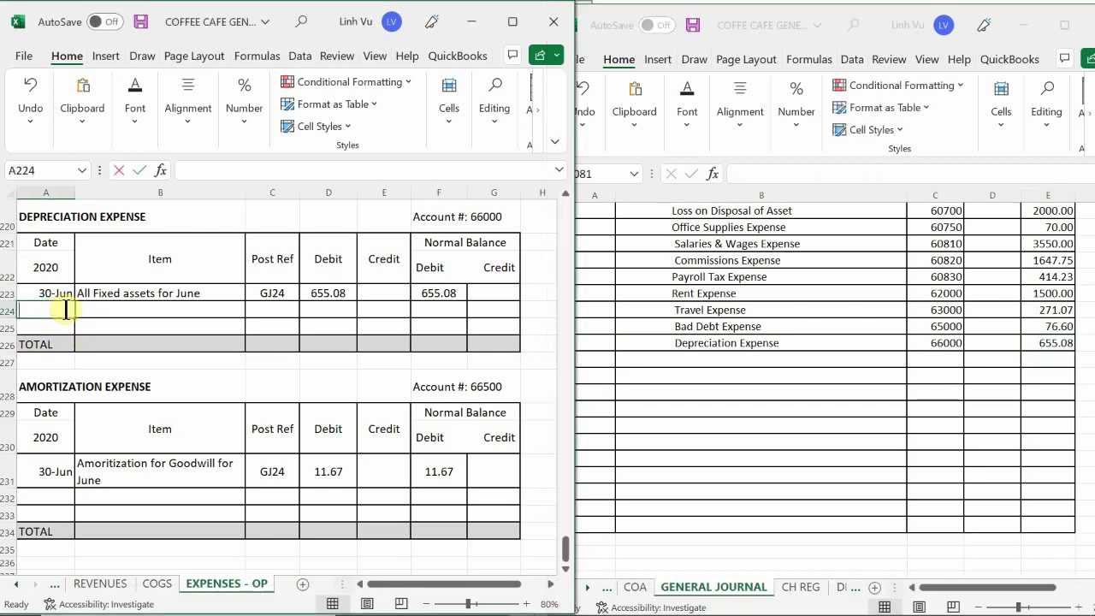
{"action": "type", "text": "/30"}
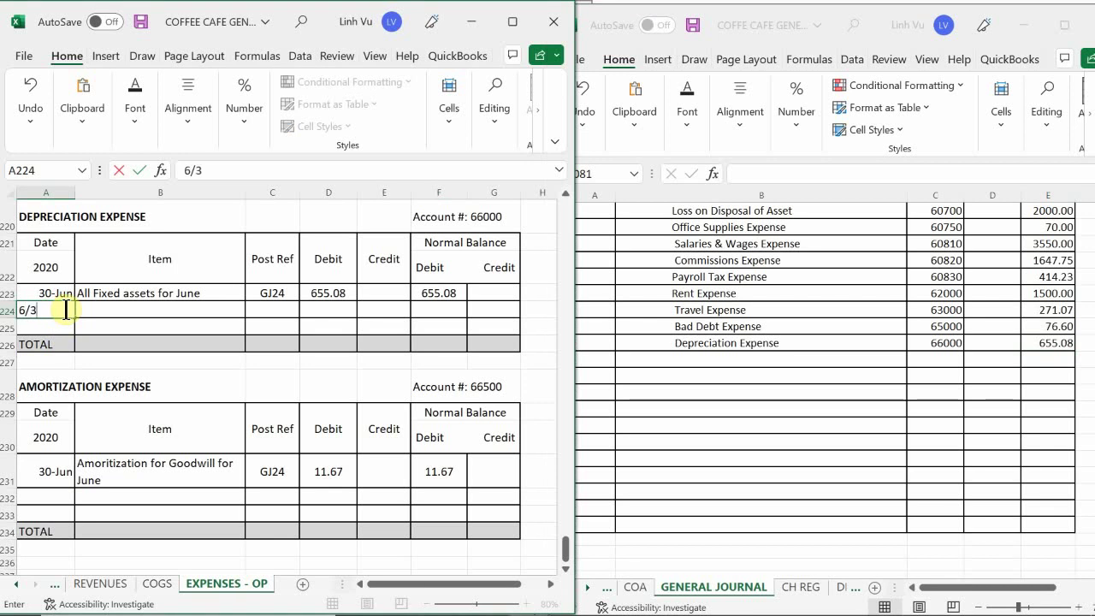
{"action": "key", "text": "Tab"}
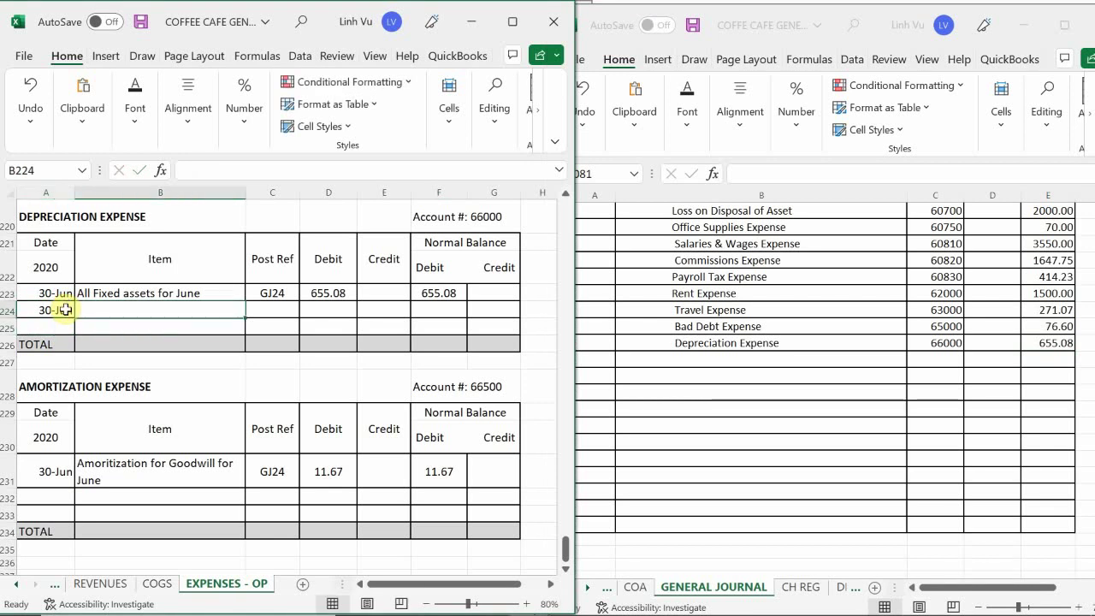
{"action": "type", "text": "CLOSE"}
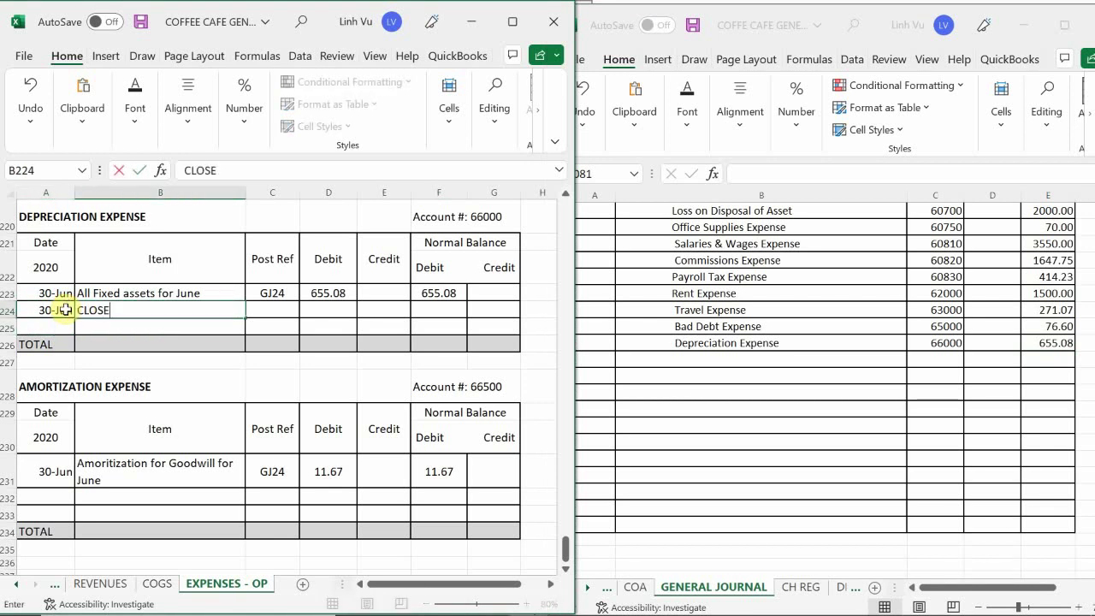
{"action": "key", "text": "Tab"}
{"action": "type", "text": "GJ24"}
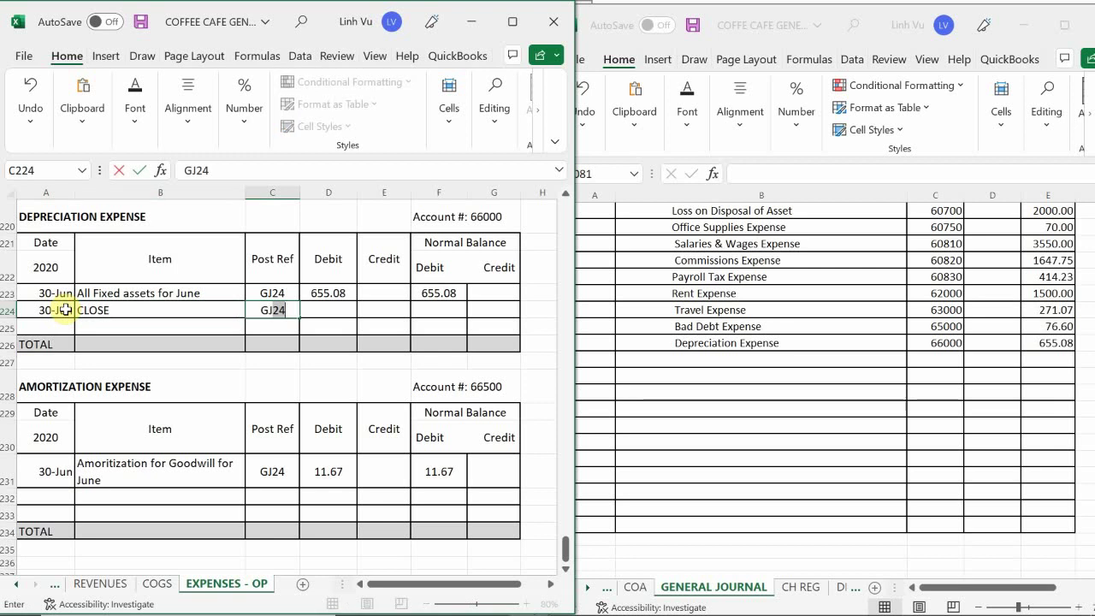
{"action": "type", "text": "6"}
{"action": "key", "text": "Tab"}
{"action": "key", "text": "Tab"}
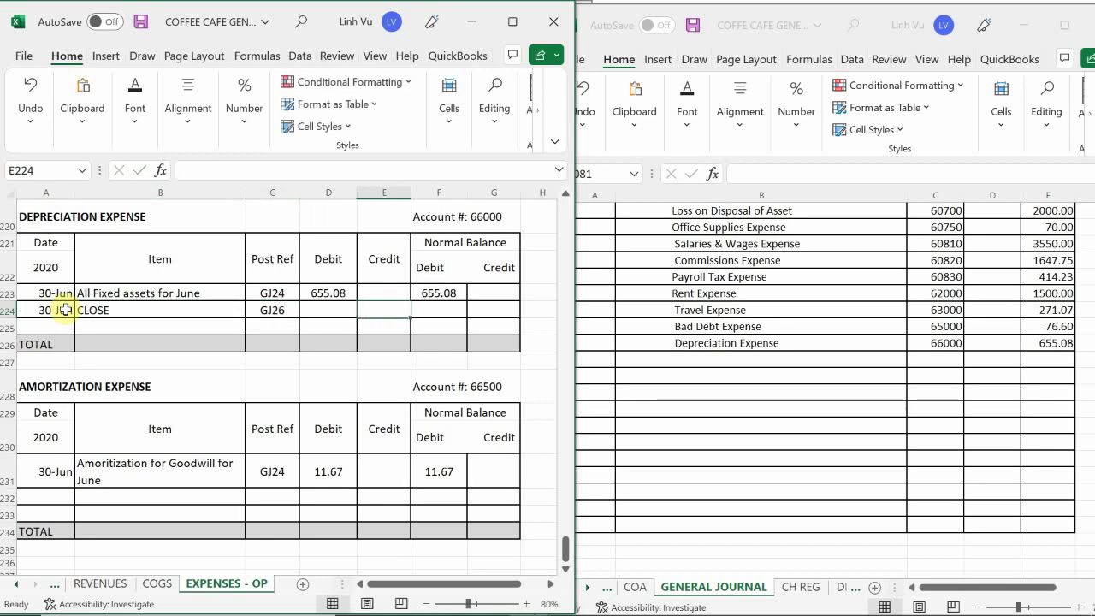
{"action": "type", "text": "655.08"}
{"action": "key", "text": "Return"}
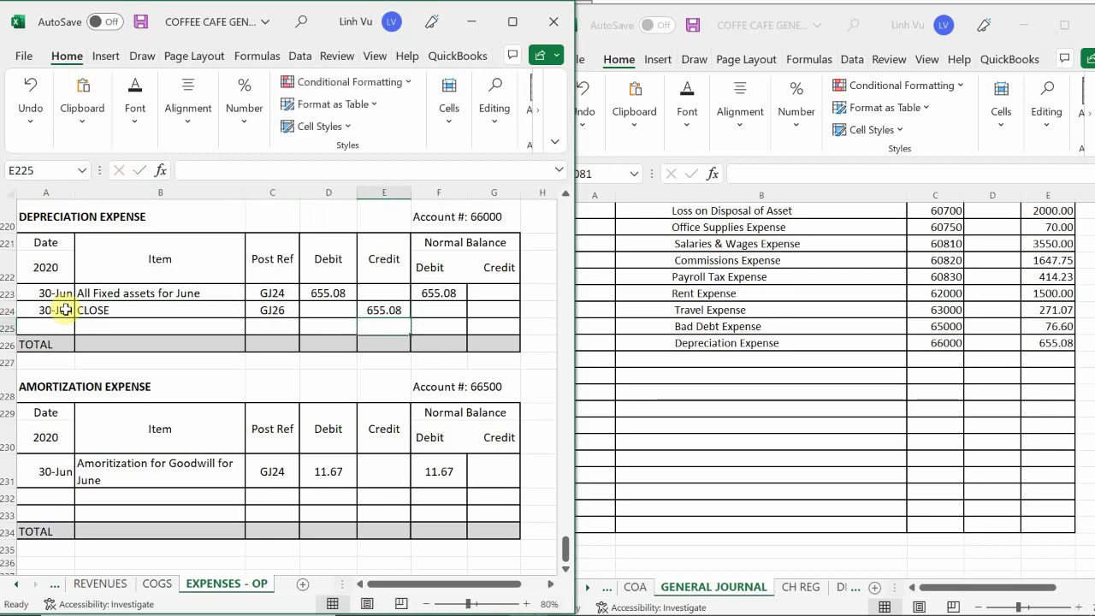
- Enter the Depreciation Expense ledger's debit balance formula in its CLOSE row as previous balance plus debit minus credit
{"action": "key", "text": "Tab"}
{"action": "key", "text": "Up"}
{"action": "type", "text": "="}
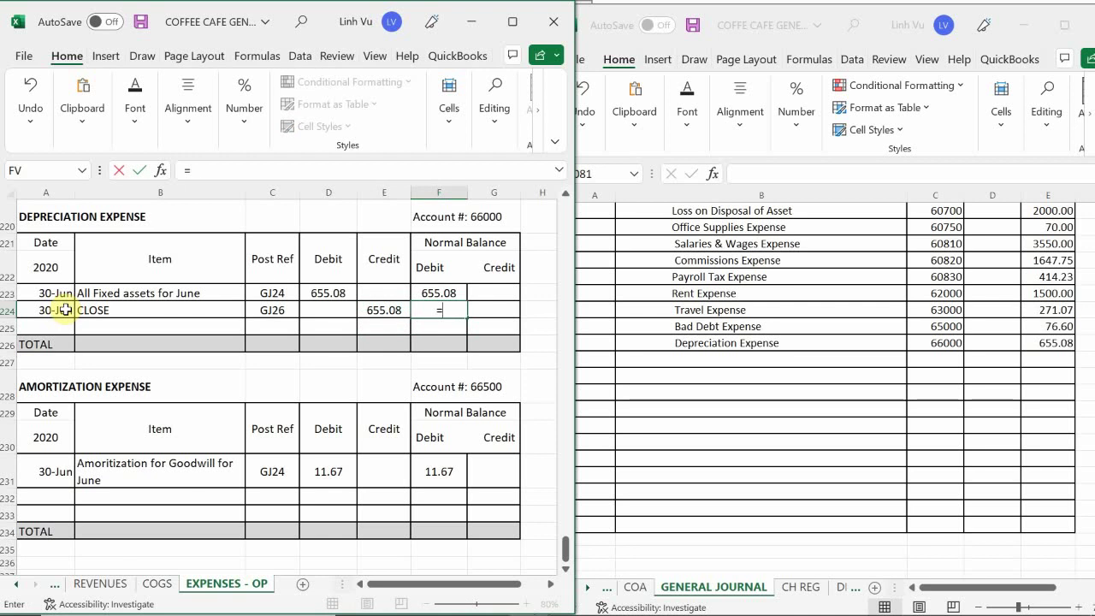
{"action": "key", "text": "Up"}
{"action": "type", "text": "+"}
{"action": "key", "text": "Left"}
{"action": "key", "text": "Left"}
{"action": "type", "text": "-"}
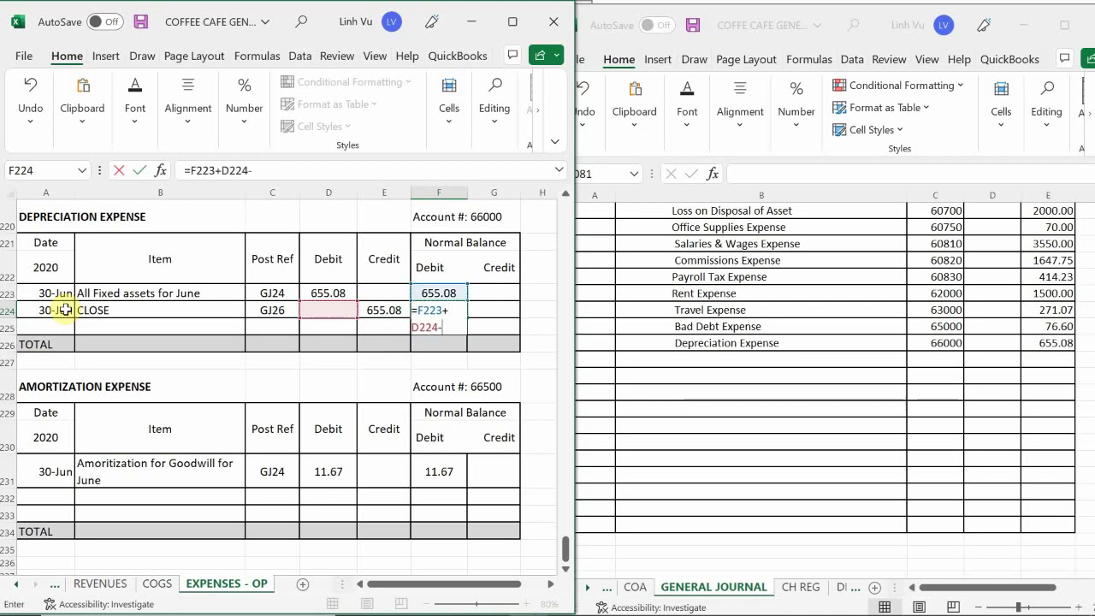
{"action": "key", "text": "Left"}
{"action": "key", "text": "Return"}
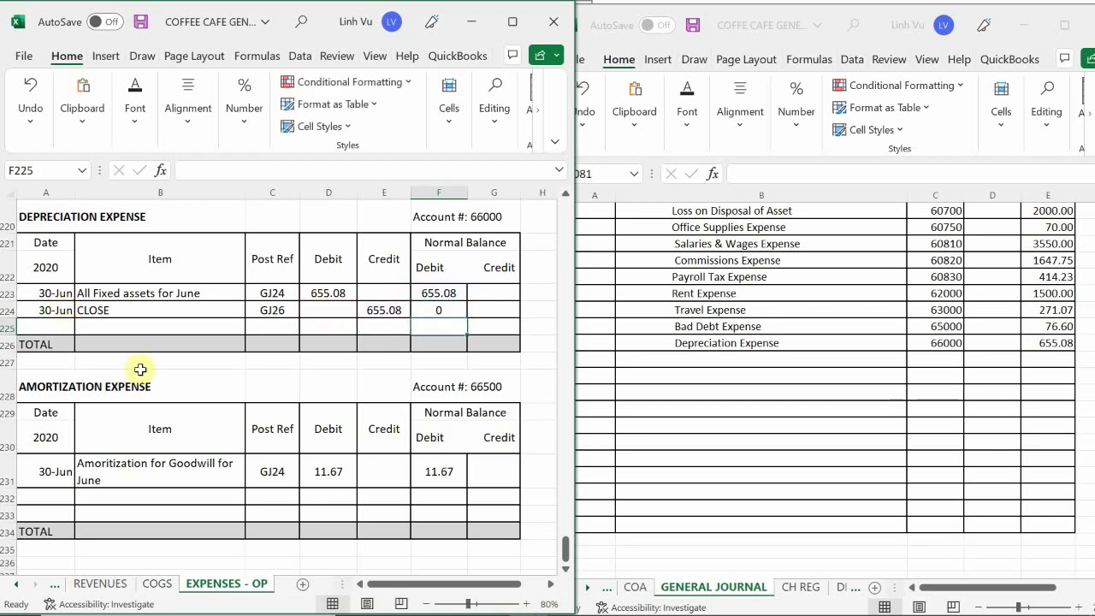
- Add an indented Amortization Expense line with post reference 66500 below Depreciation Expense in the general journal
{"action": "scroll", "coordinate": [257, 342], "scroll_direction": "down", "scroll_amount": 2}
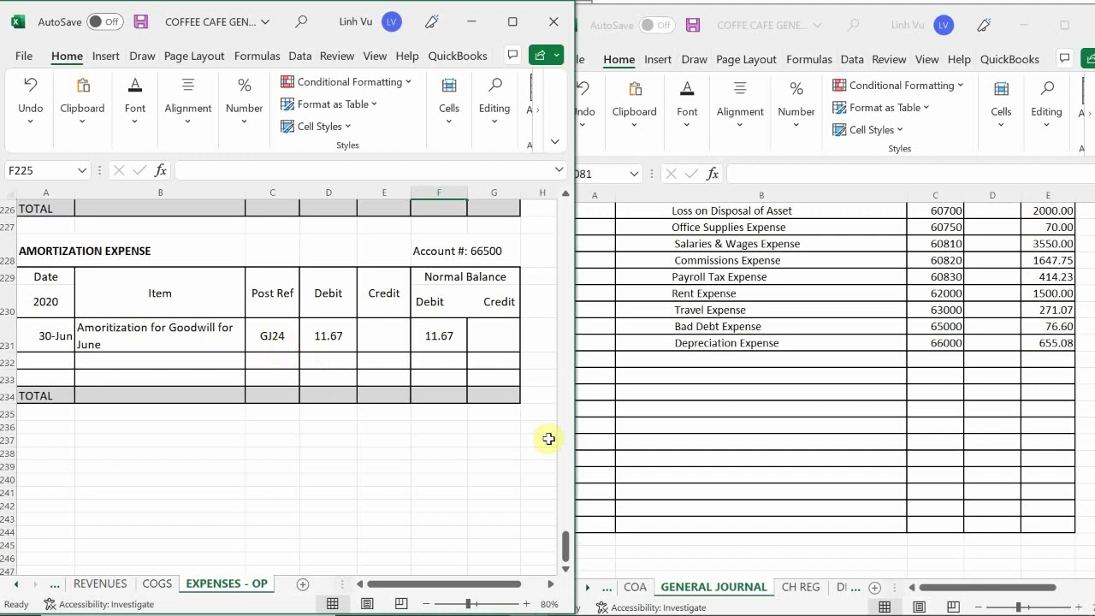
{"action": "left_click", "coordinate": [704, 350]}
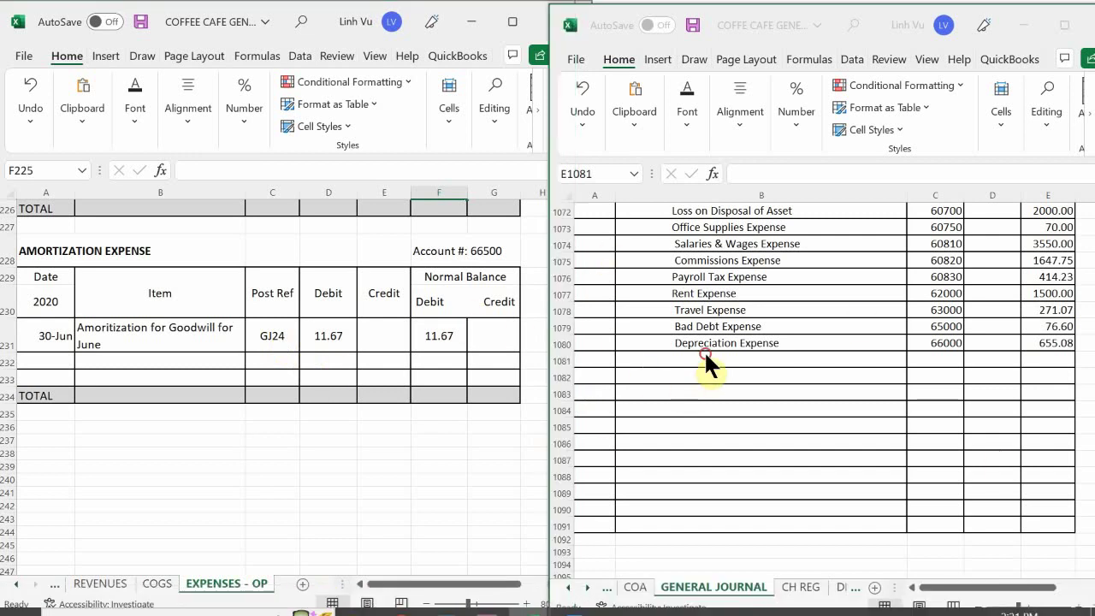
{"action": "left_click", "coordinate": [684, 359]}
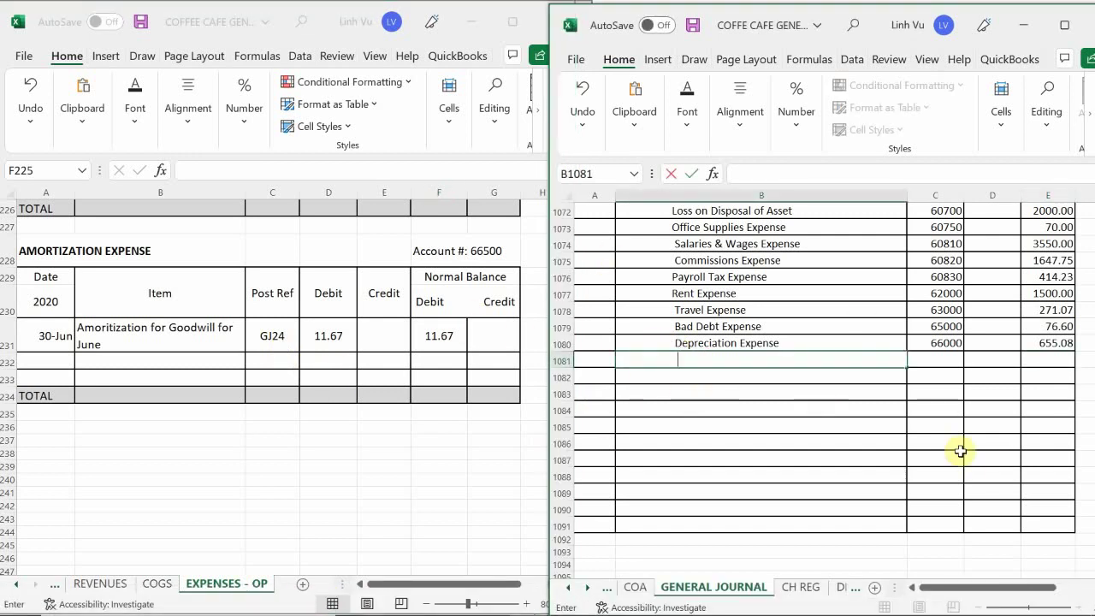
{"action": "type", "text": "Amort"}
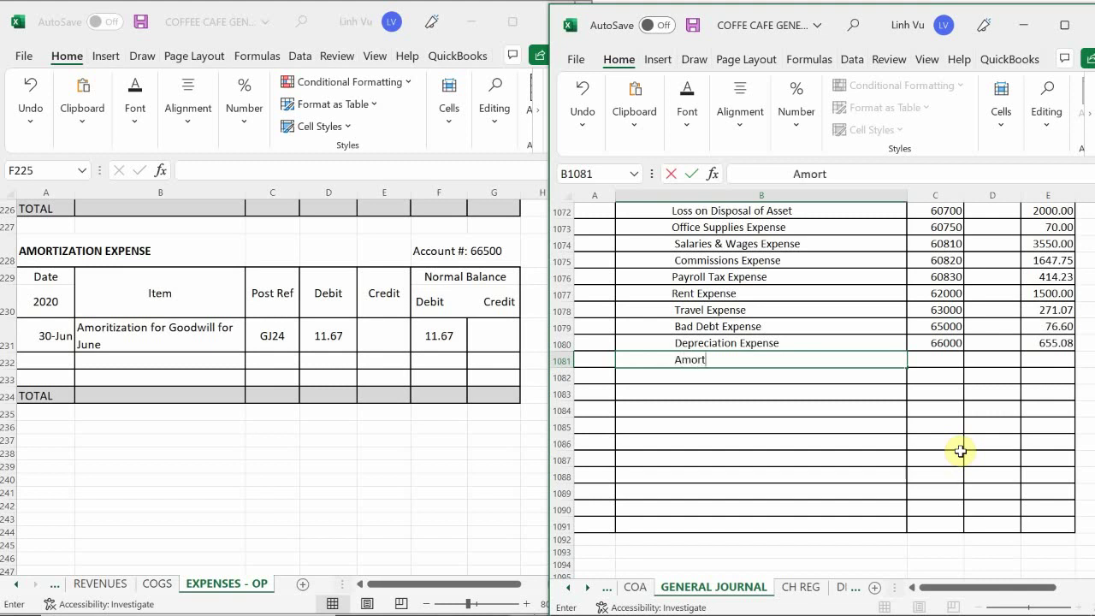
{"action": "type", "text": "ization Expense"}
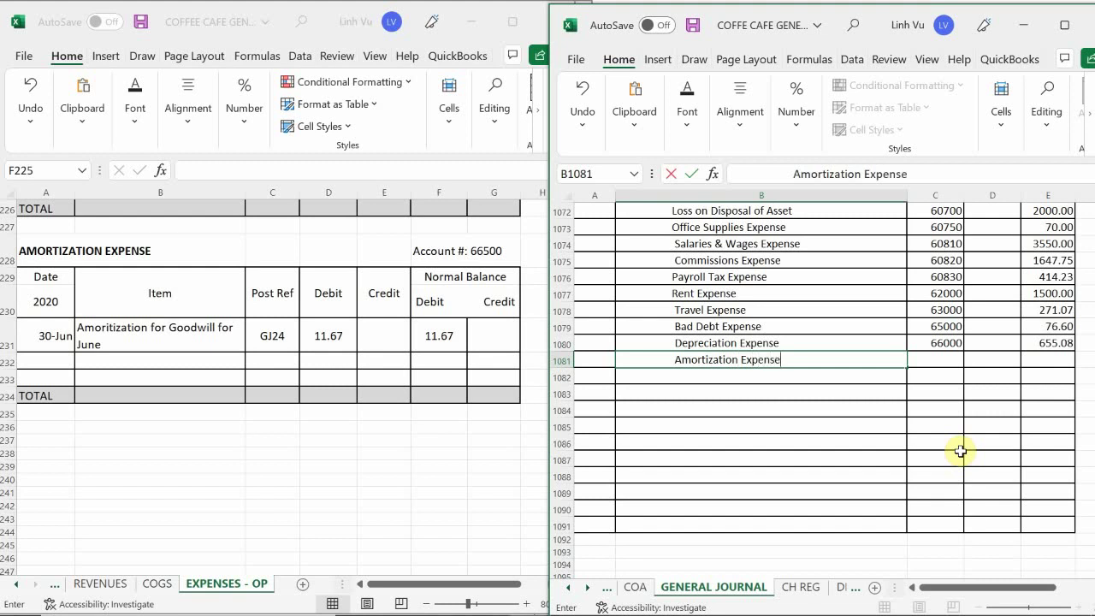
{"action": "key", "text": "Tab"}
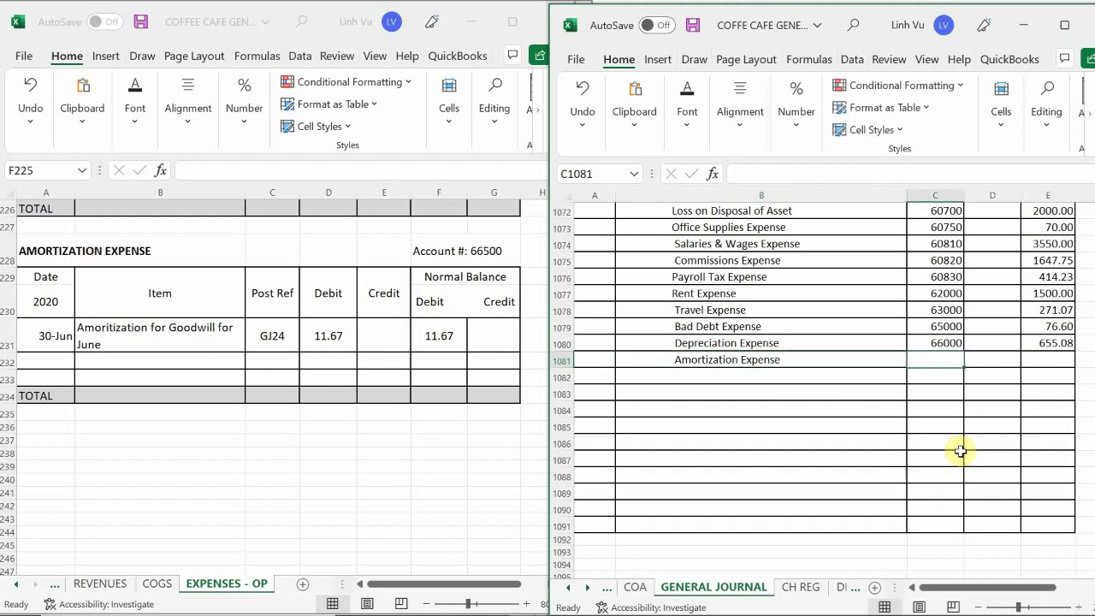
{"action": "type", "text": "66500"}
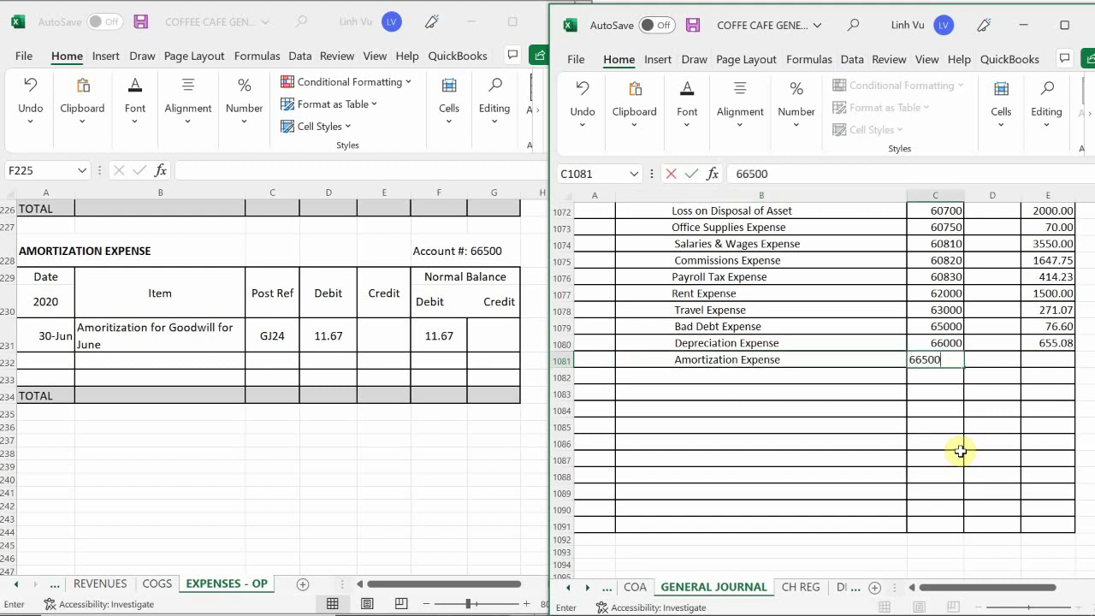
{"action": "key", "text": "Return"}
- Enter a credit of 11.67 for the Amortization Expense line in the general journal
{"action": "key", "text": "Up"}
{"action": "key", "text": "Right"}
{"action": "key", "text": "Right"}
{"action": "type", "text": "11"}
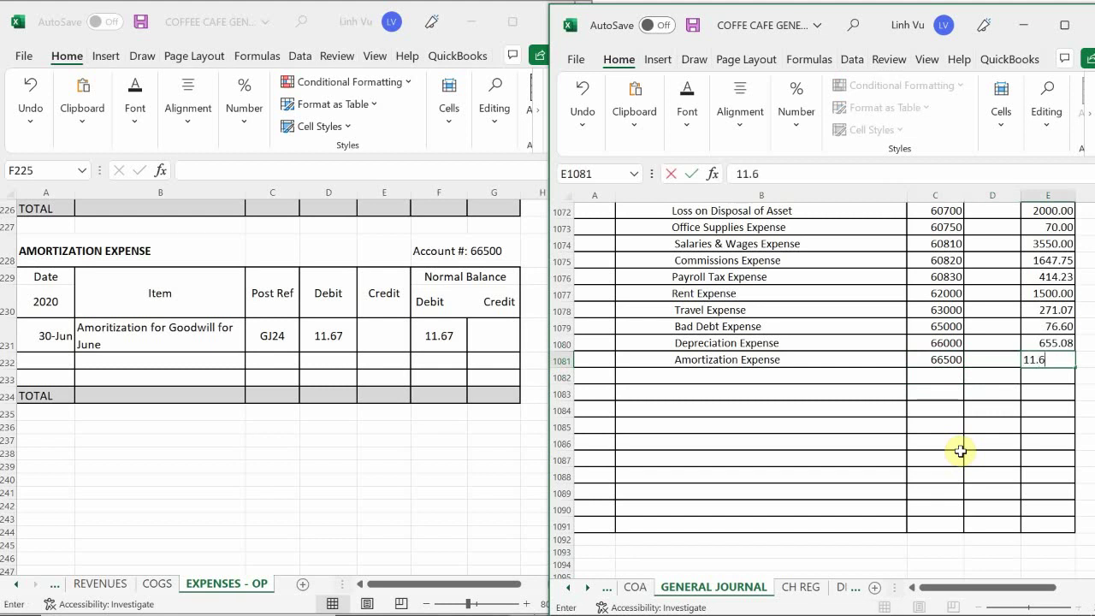
{"action": "type", "text": ".67"}
{"action": "key", "text": "Return"}
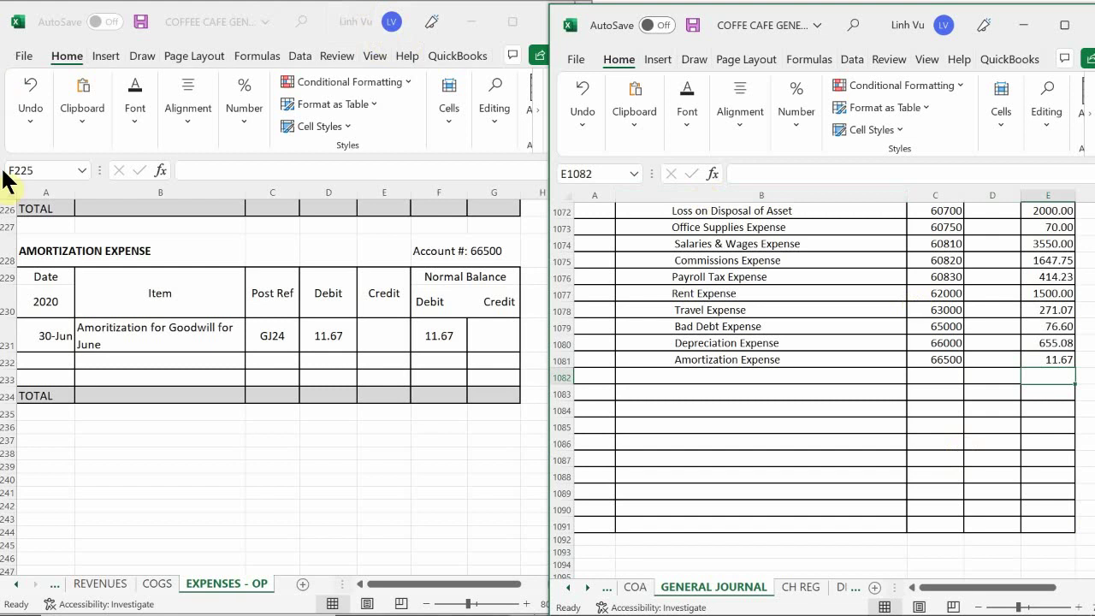
- Start a closing row in the Amortization Expense ledger with date 6/30 and item CLOSE
{"action": "left_click", "coordinate": [58, 363]}
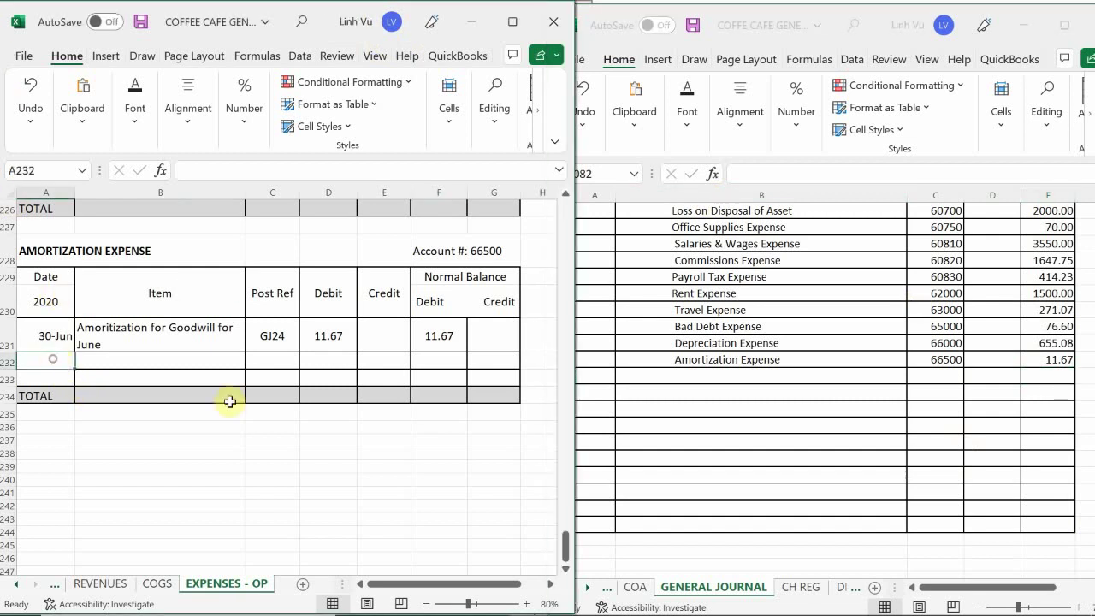
{"action": "type", "text": "6/30"}
{"action": "key", "text": "Return"}
{"action": "key", "text": "Up"}
{"action": "key", "text": "Right"}
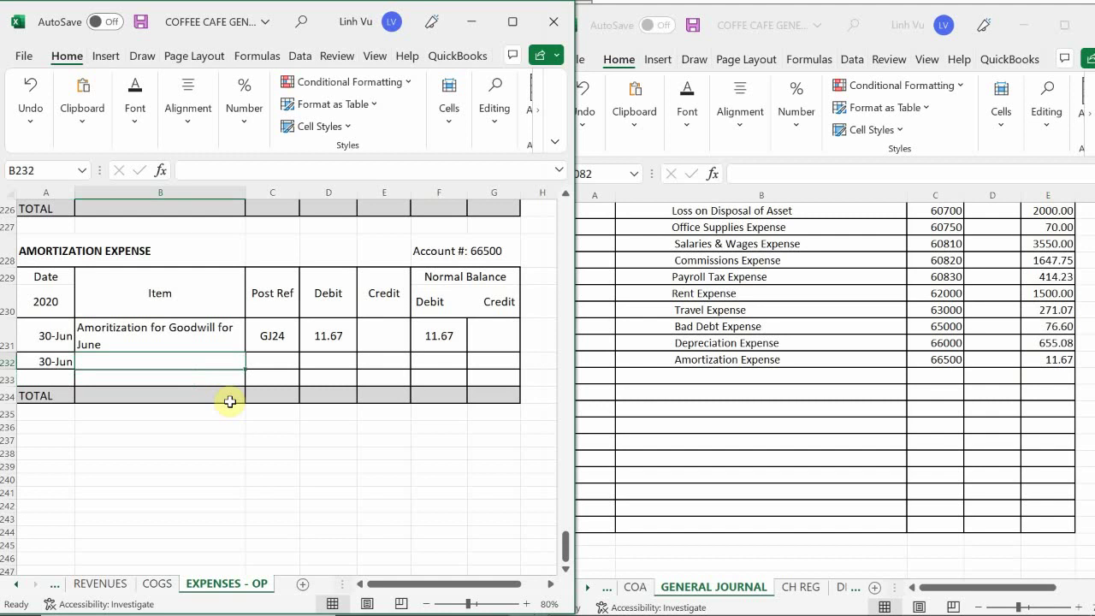
{"action": "type", "text": "CLOSE"}
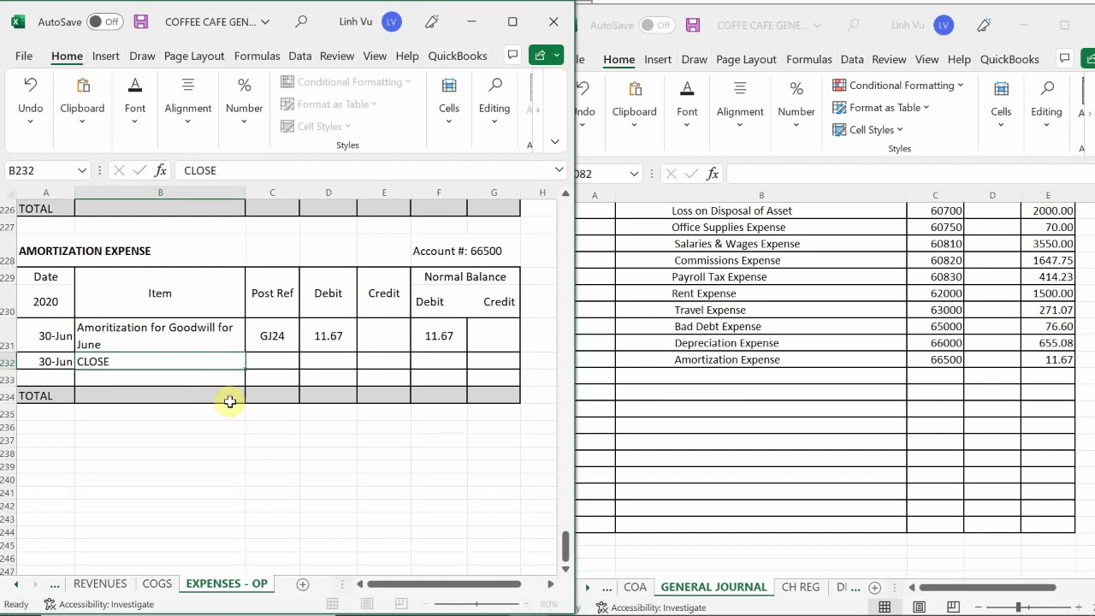
- Enter post reference GJ26 and a credit of 11.67 in the Amortization Expense ledger's CLOSE row
{"action": "key", "text": "Tab"}
{"action": "type", "text": "G"}
{"action": "key", "text": "BackSpace"}
{"action": "type", "text": "K"}
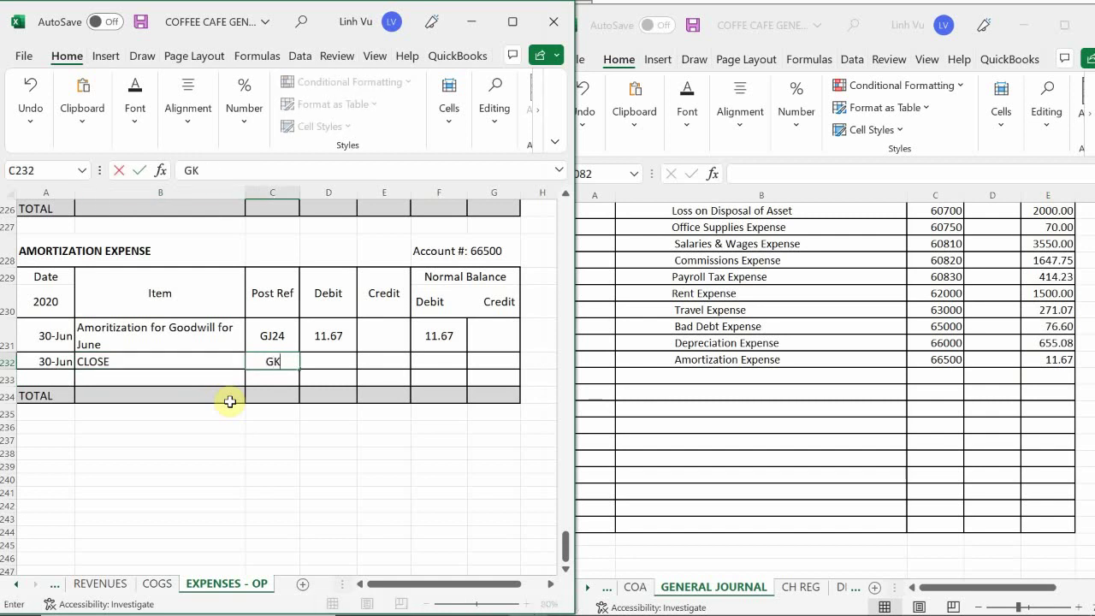
{"action": "key", "text": "BackSpace"}
{"action": "type", "text": "J26"}
{"action": "key", "text": "Return"}
{"action": "key", "text": "Right"}
{"action": "key", "text": "Up"}
{"action": "key", "text": "Right"}
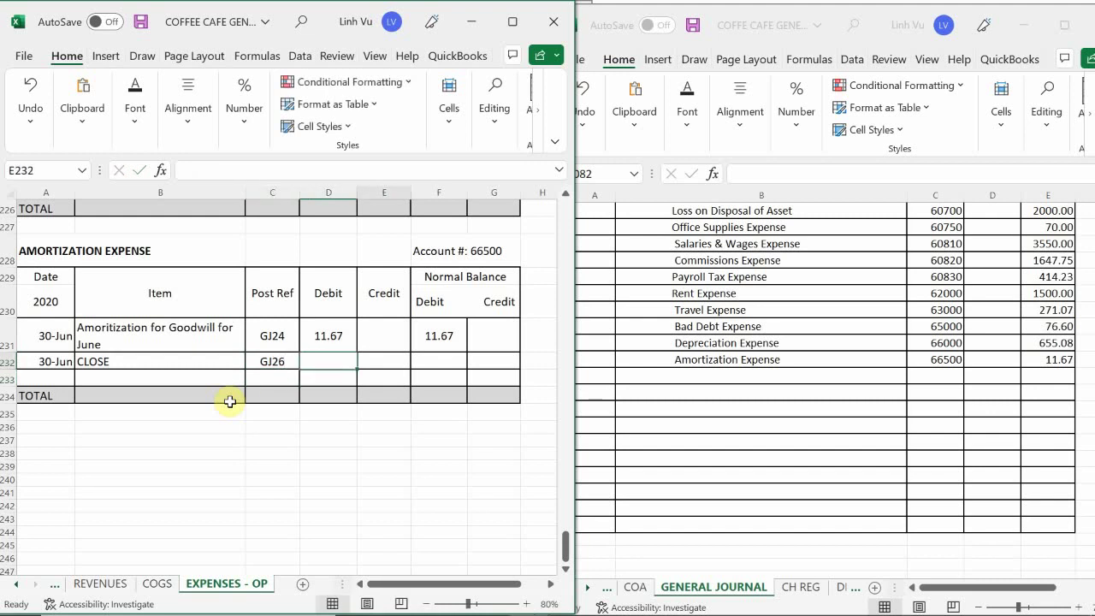
{"action": "type", "text": "11.67"}
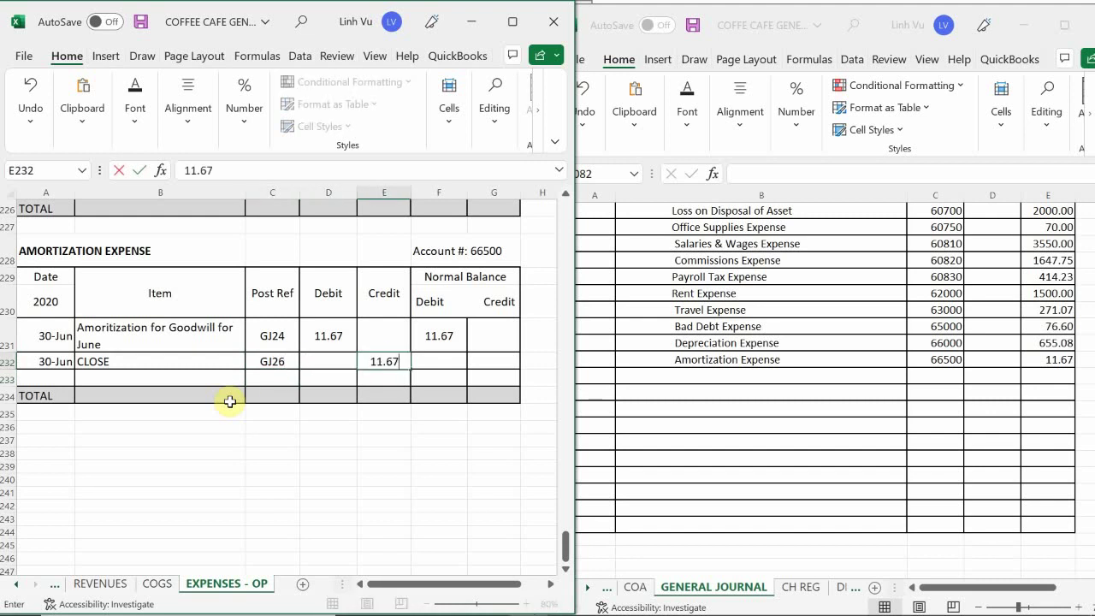
{"action": "key", "text": "Return"}
- Enter the Amortization Expense ledger's debit balance formula in its CLOSE row as previous balance plus debit minus credit
{"action": "key", "text": "Right"}
{"action": "key", "text": "Up"}
{"action": "type", "text": "="}
{"action": "key", "text": "Up"}
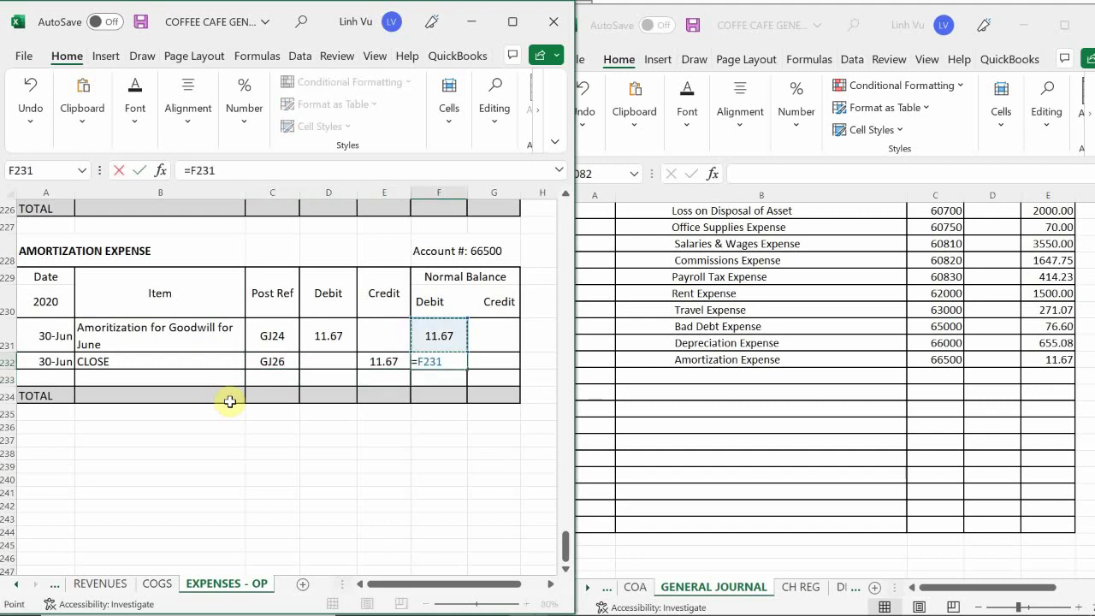
{"action": "type", "text": "+"}
{"action": "key", "text": "Left"}
{"action": "key", "text": "Left"}
{"action": "type", "text": "-"}
{"action": "key", "text": "Left"}
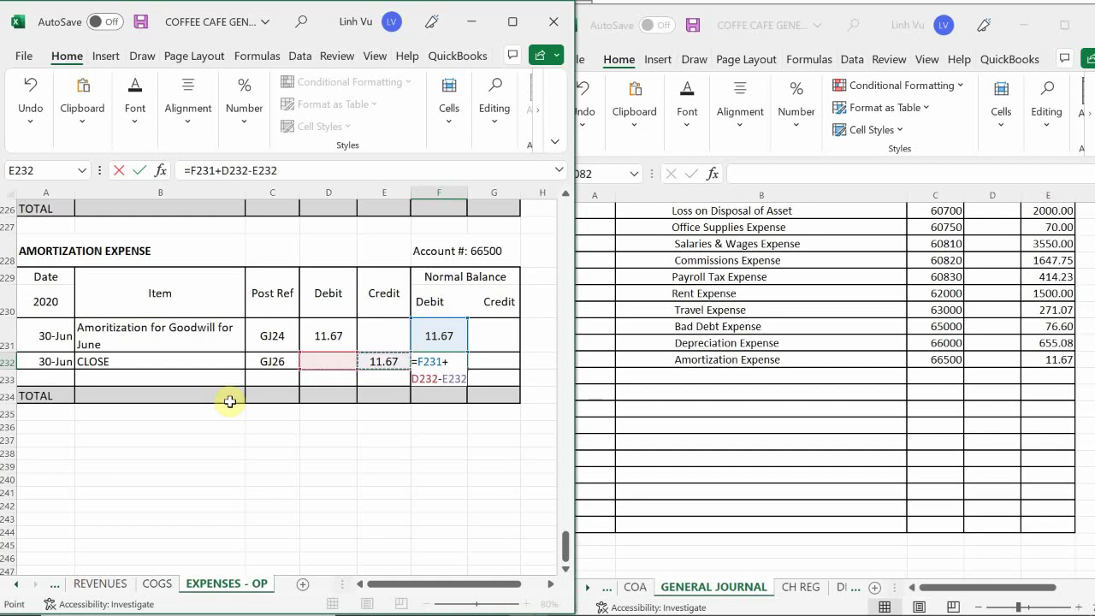
{"action": "key", "text": "Return"}
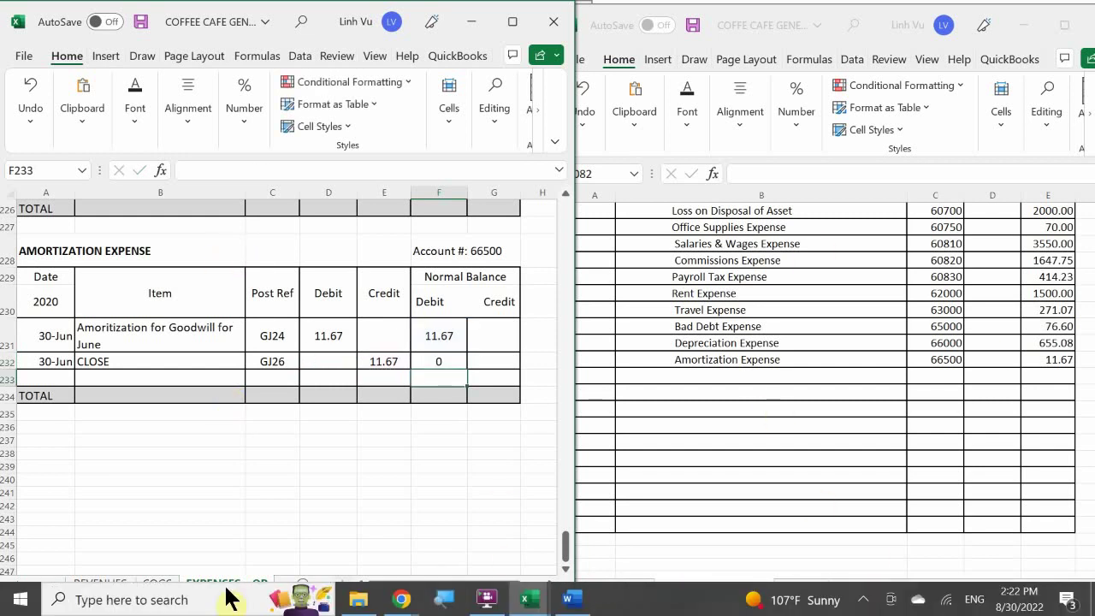
- Add the explanation "(Close out all Expenses to Income Summary)" below the Amortization Expense line in the general journal
{"action": "left_click", "coordinate": [654, 379]}
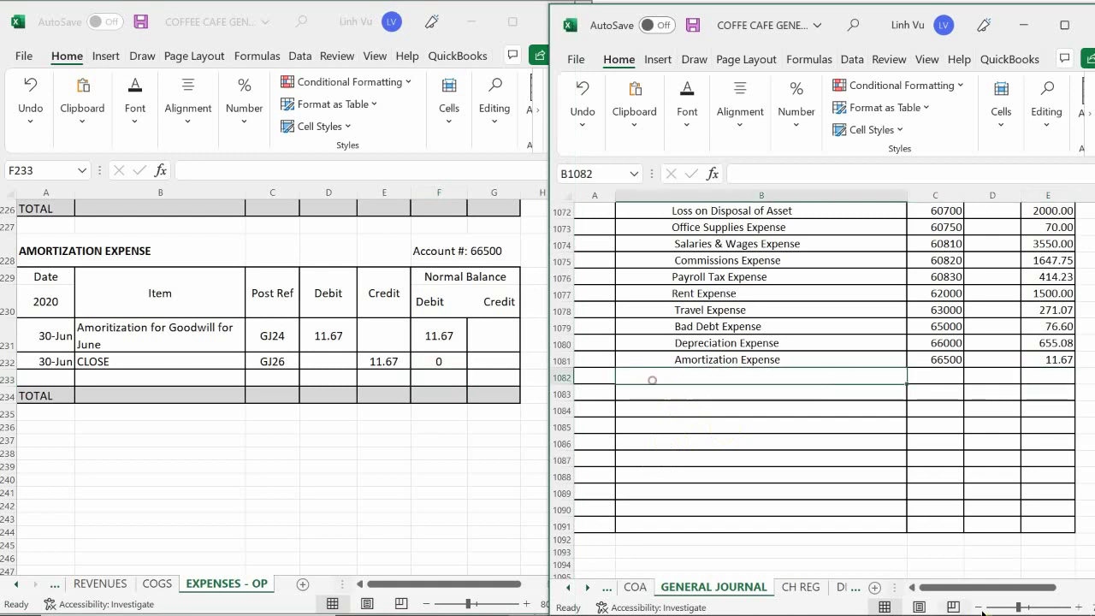
{"action": "type", "text": "(Cl"}
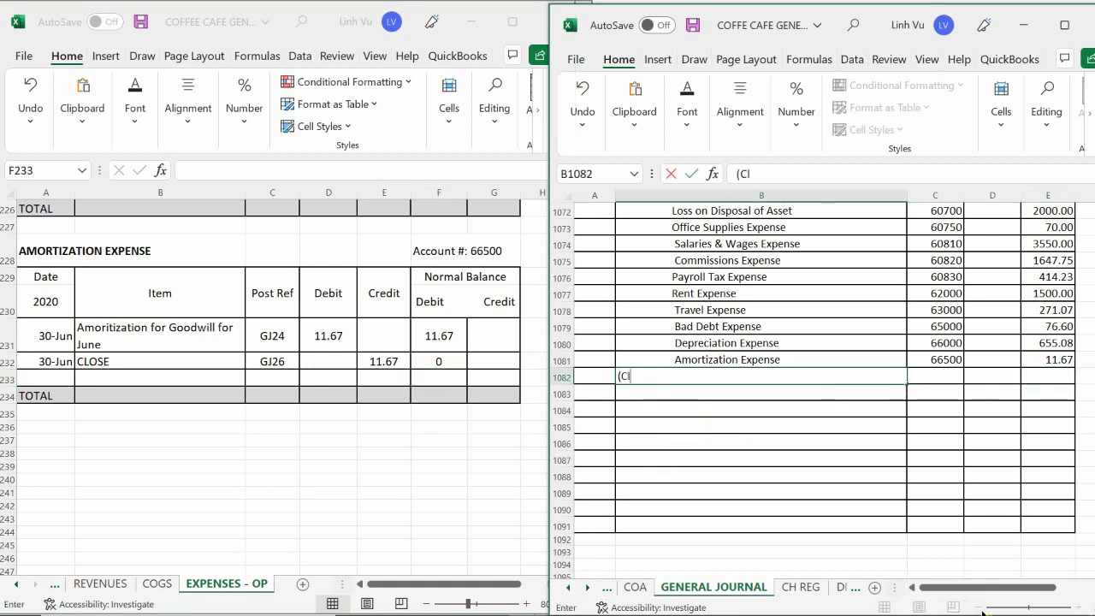
{"action": "type", "text": "ose out all "}
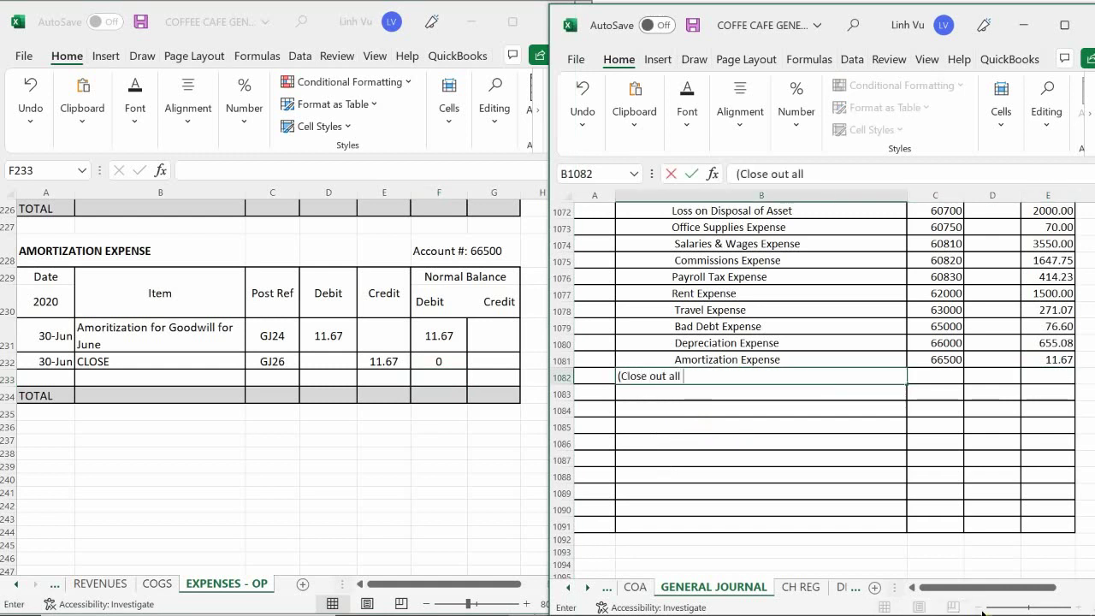
{"action": "type", "text": "Expenses t"}
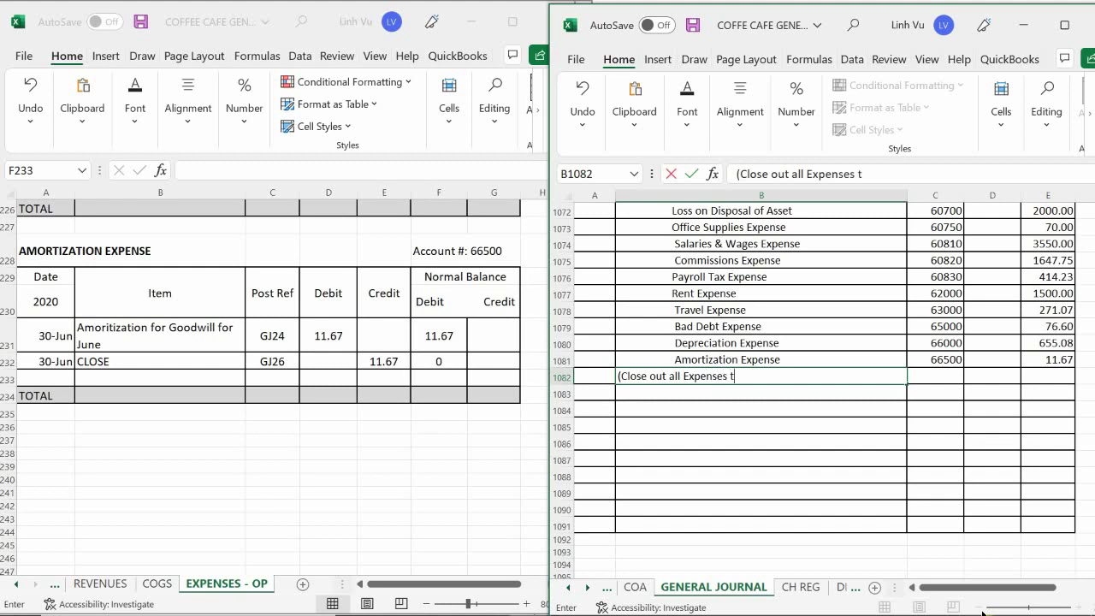
{"action": "type", "text": "o Income Summ"}
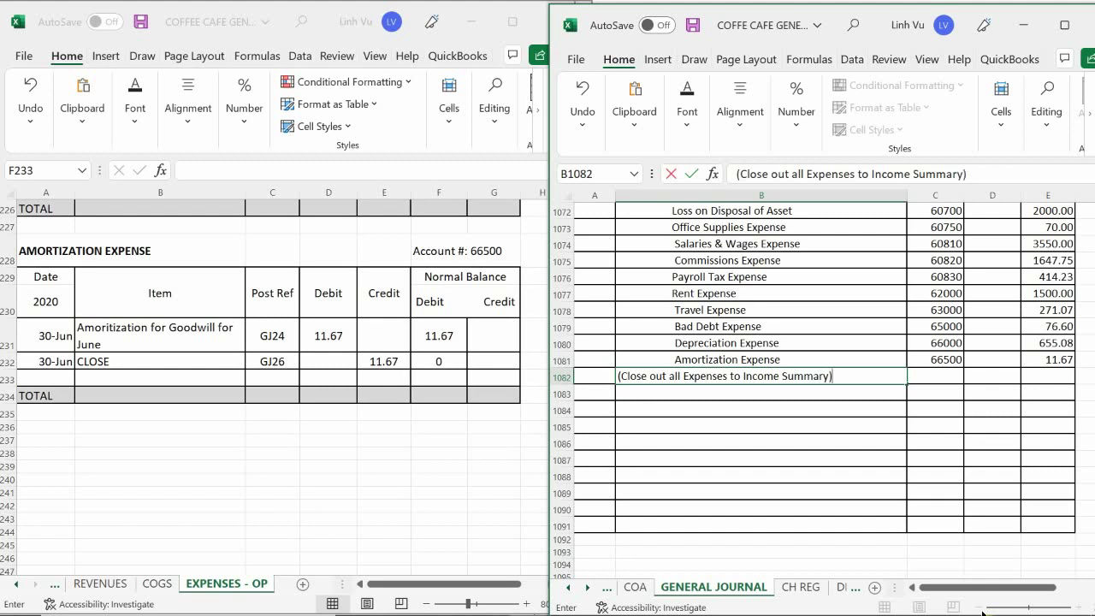
{"action": "type", "text": "ary)"}
{"action": "key", "text": "Return"}
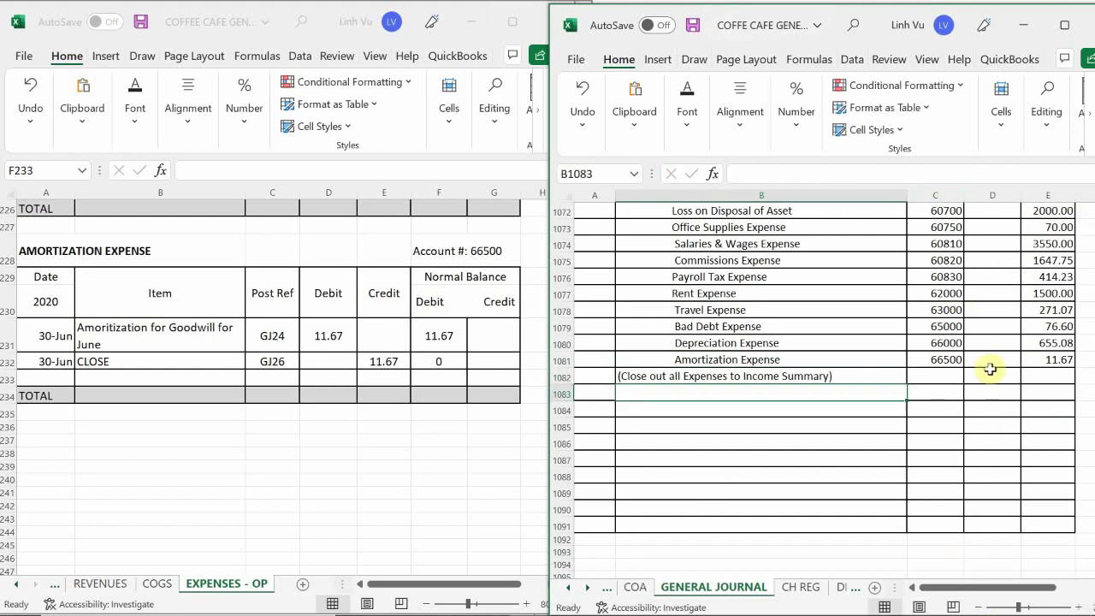
- Enter the Income Summary debit on general journal page 26 as the SUM of the entry's credits, E1056:E1082
{"action": "scroll", "coordinate": [990, 369], "scroll_direction": "up", "scroll_amount": 2}
{"action": "scroll", "coordinate": [990, 368], "scroll_direction": "up", "scroll_amount": 4}
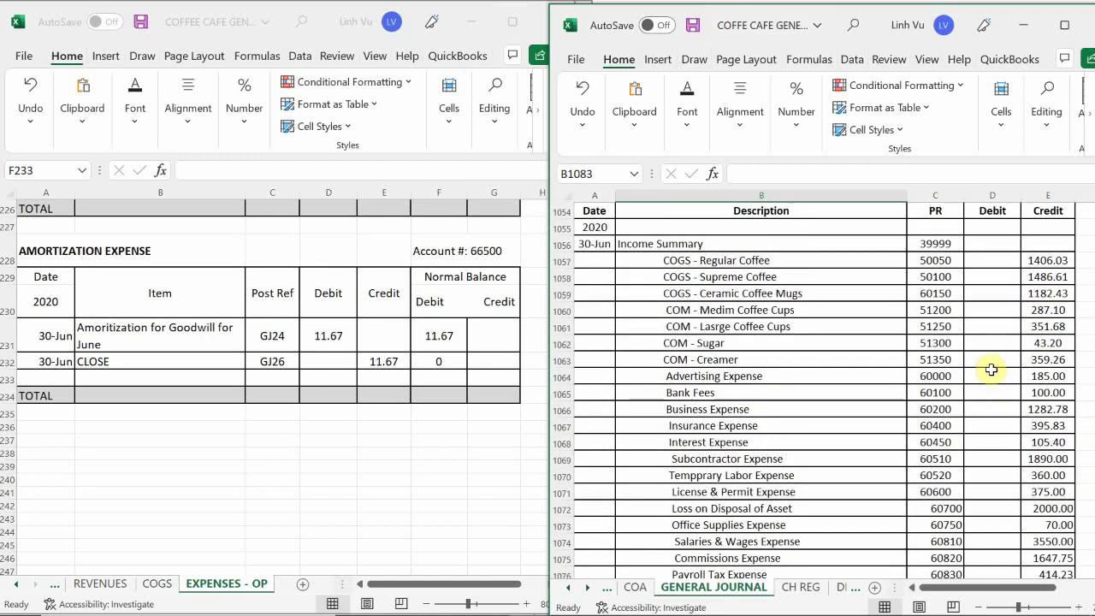
{"action": "scroll", "coordinate": [990, 369], "scroll_direction": "up", "scroll_amount": 2}
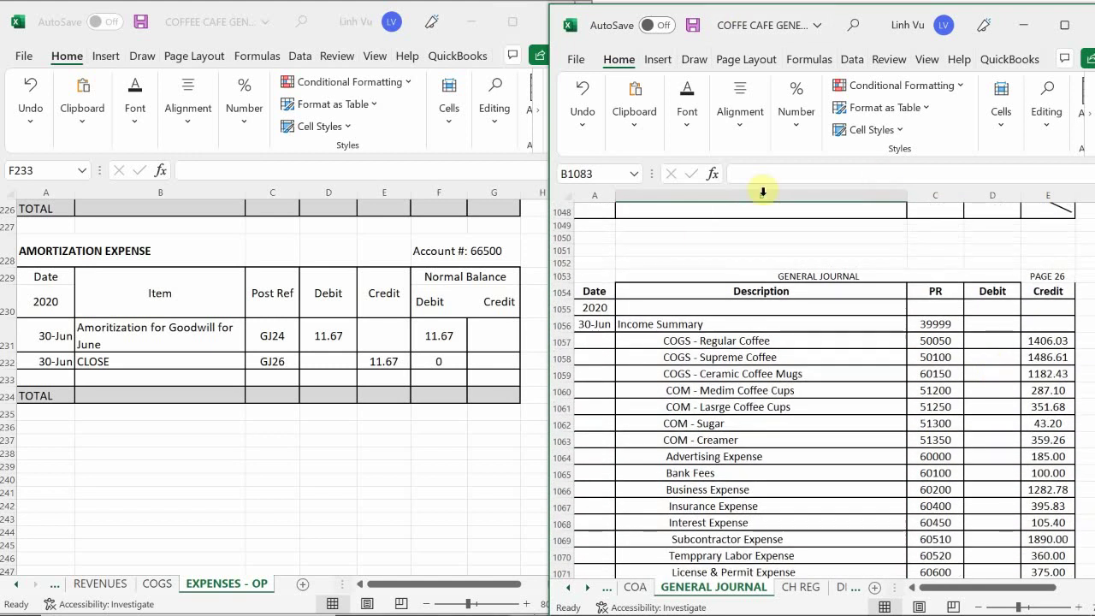
{"action": "left_click", "coordinate": [1003, 329]}
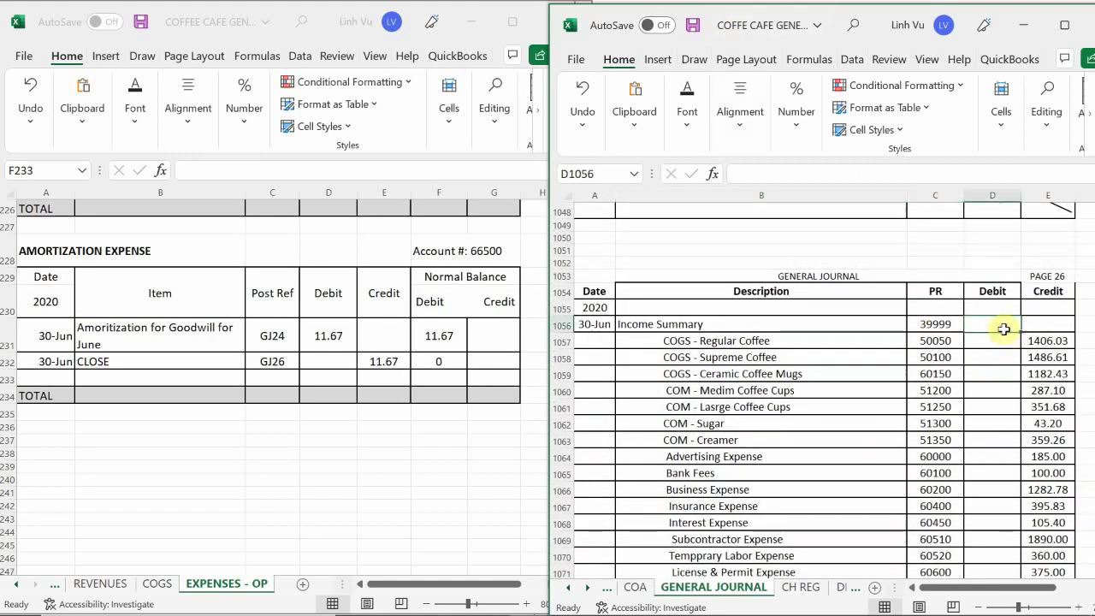
{"action": "type", "text": "="}
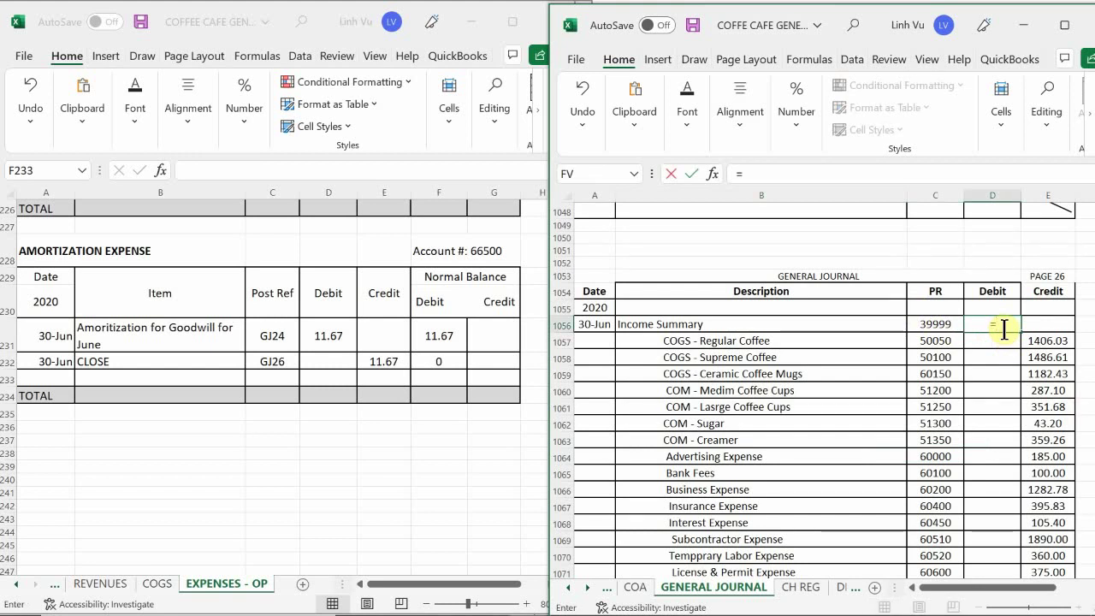
{"action": "type", "text": "sum"}
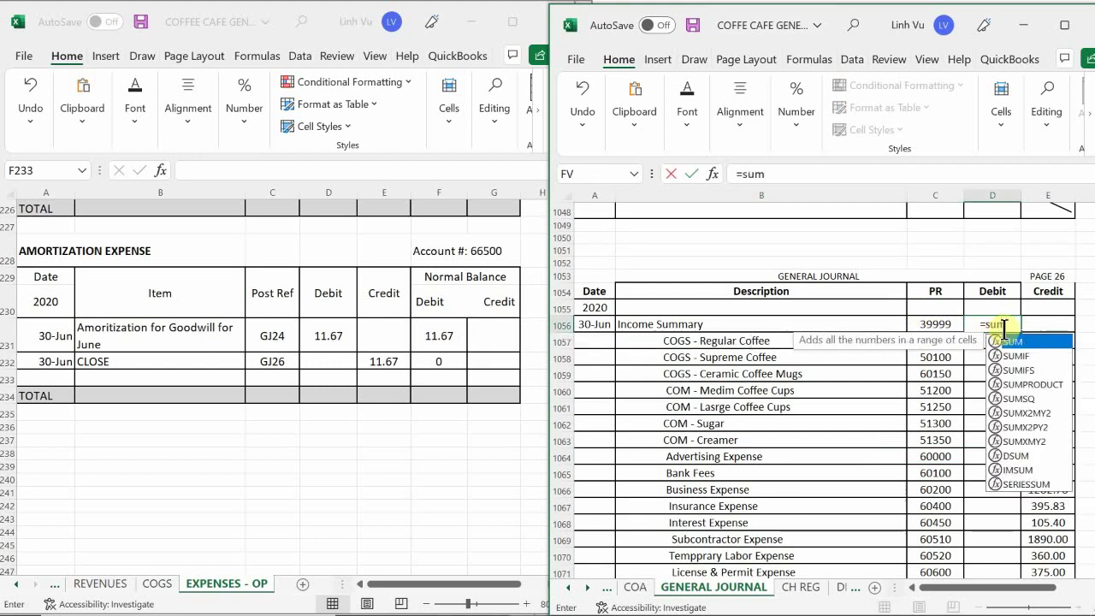
{"action": "type", "text": "("}
{"action": "key", "text": "Right"}
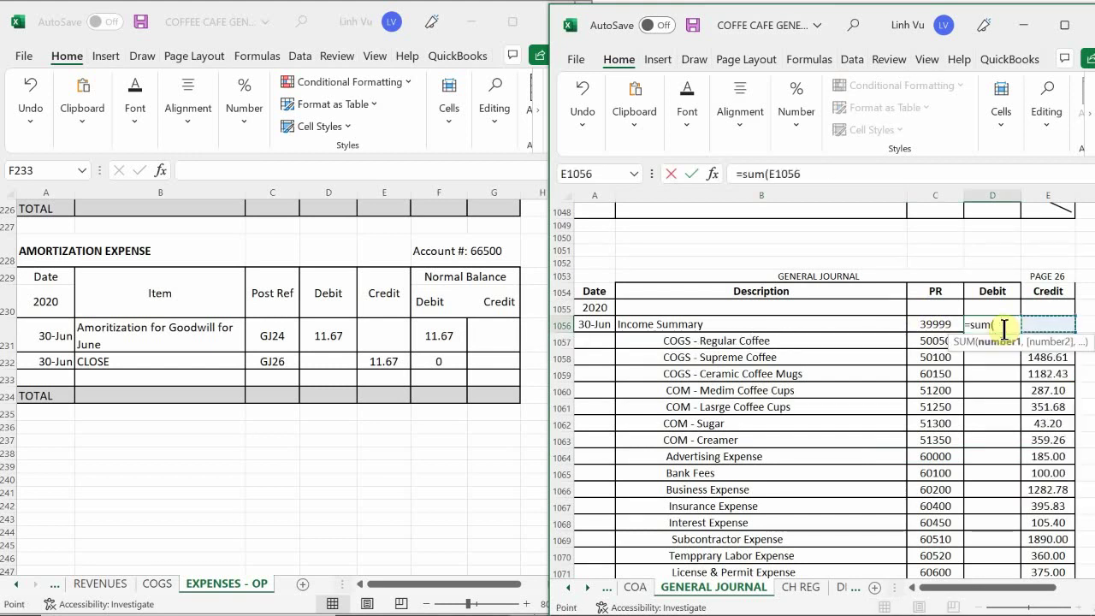
{"action": "key", "text": "shift+Down"}
{"action": "key", "text": "shift+Down"}
{"action": "key", "text": "shift+Down"}
{"action": "key", "text": "shift+Down"}
{"action": "key", "text": "shift+Down"}
{"action": "key", "text": "shift+Down"}
{"action": "key", "text": "shift+Down"}
{"action": "key", "text": "shift+Down"}
{"action": "key", "text": "shift+Down"}
{"action": "key", "text": "shift+Down"}
{"action": "key", "text": "shift+Down"}
{"action": "key", "text": "shift+Down"}
{"action": "key", "text": "shift+Down"}
{"action": "key", "text": "shift+Down"}
{"action": "key", "text": "shift+Down"}
{"action": "key", "text": "shift+Down"}
{"action": "key", "text": "shift+Down"}
{"action": "key", "text": "shift+Down"}
{"action": "key", "text": "shift+Down"}
{"action": "key", "text": "shift+Down"}
{"action": "key", "text": "shift+Down"}
{"action": "key", "text": "shift+Down"}
{"action": "key", "text": "shift+Down"}
{"action": "key", "text": "shift+Down"}
{"action": "key", "text": "shift+Down"}
{"action": "key", "text": "shift+Down"}
{"action": "key", "text": "shift+Down"}
{"action": "key", "text": "shift+Down"}
{"action": "key", "text": "shift+Down"}
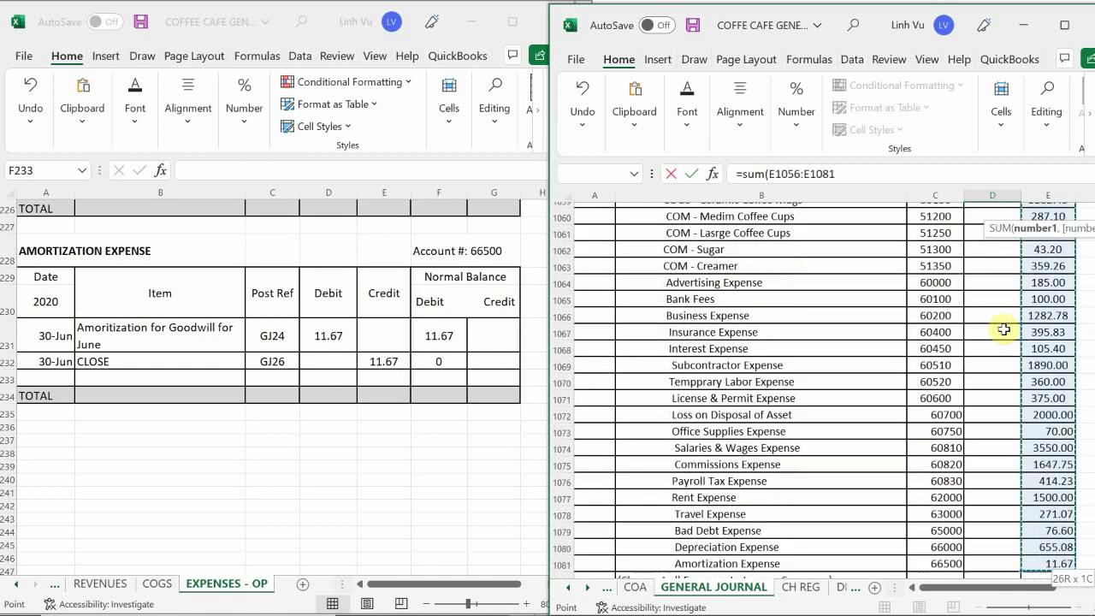
{"action": "key", "text": "shift+Up"}
{"action": "key", "text": "shift+Up"}
{"action": "key", "text": "shift+Up"}
{"action": "key", "text": "shift+Up"}
{"action": "key", "text": "shift+Up"}
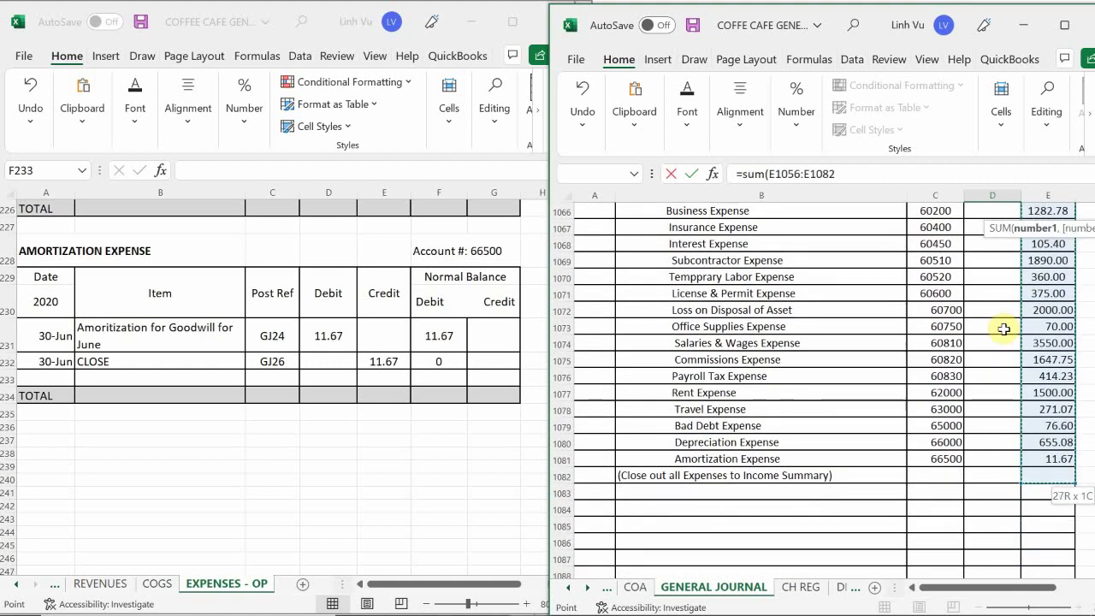
{"action": "key", "text": "Return"}
{"action": "scroll", "coordinate": [999, 329], "scroll_direction": "up", "scroll_amount": 4}
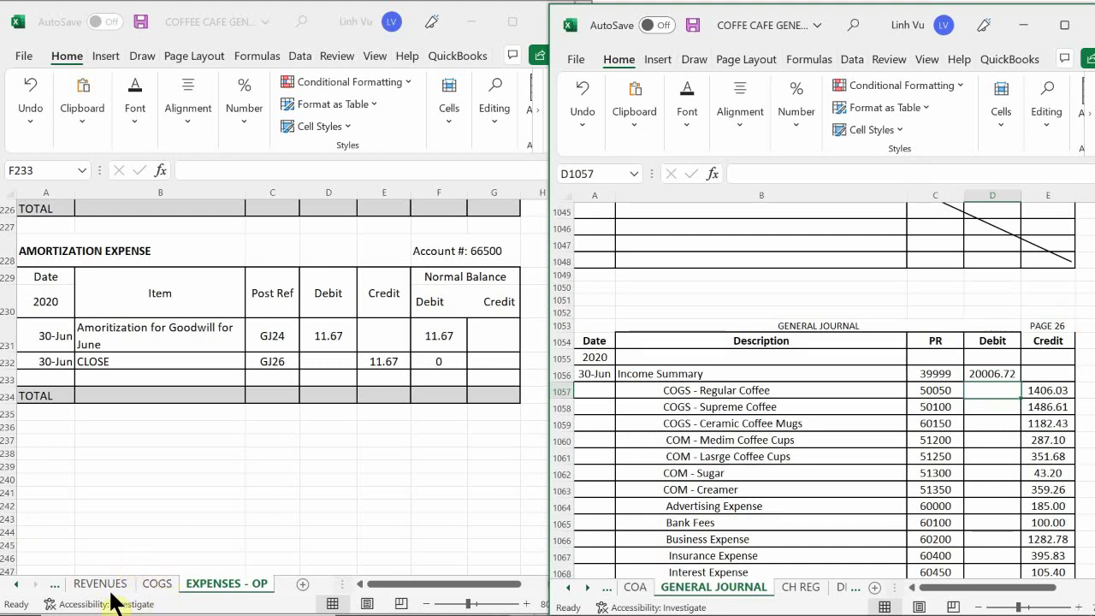
- Open the EQUITY ledger sheet and date the first empty Income Summary row 6/30
{"action": "left_click", "coordinate": [21, 597]}
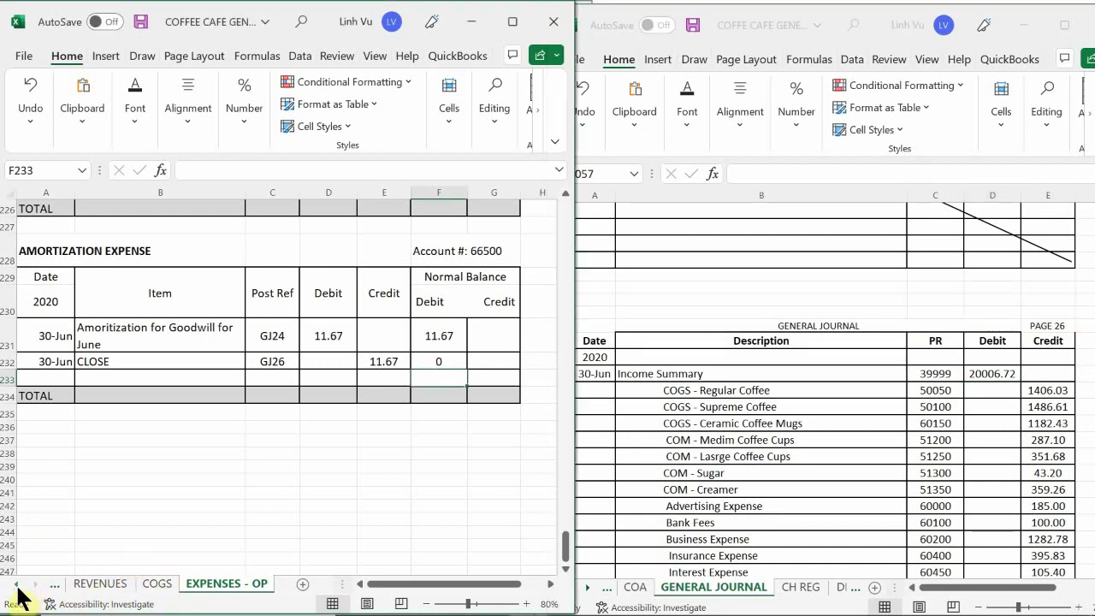
{"action": "left_click", "coordinate": [17, 586]}
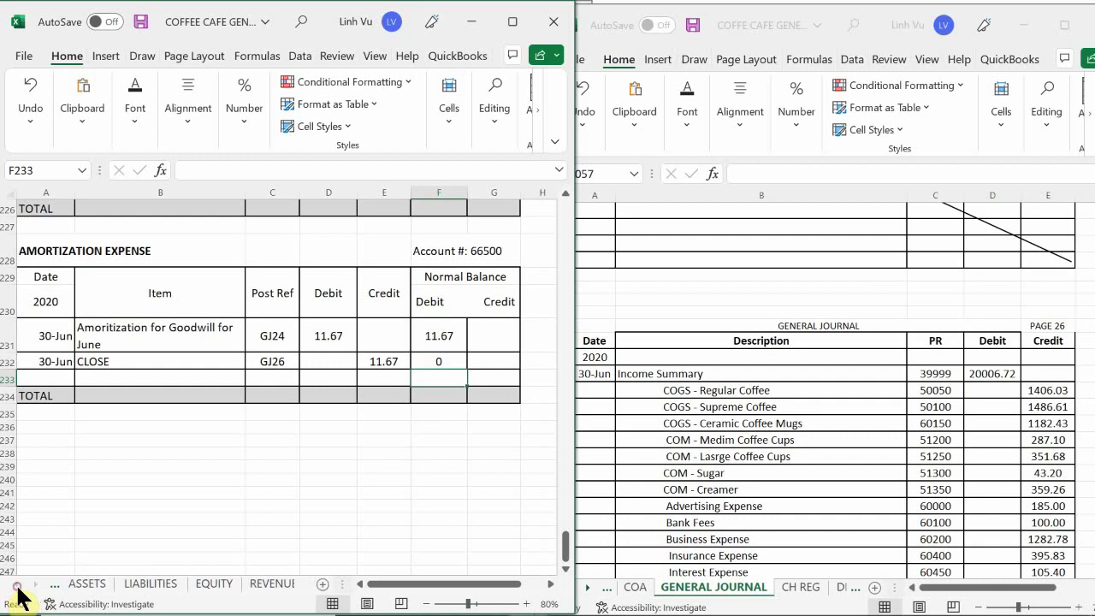
{"action": "left_click", "coordinate": [207, 587]}
{"action": "left_click", "coordinate": [49, 434]}
{"action": "left_click", "coordinate": [55, 418]}
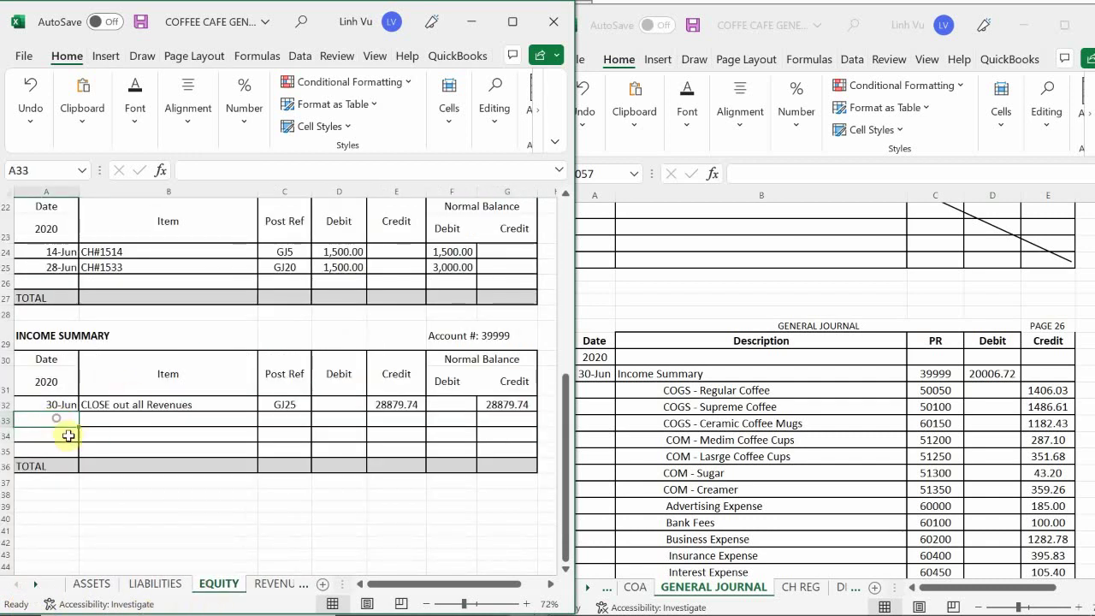
{"action": "type", "text": "6"}
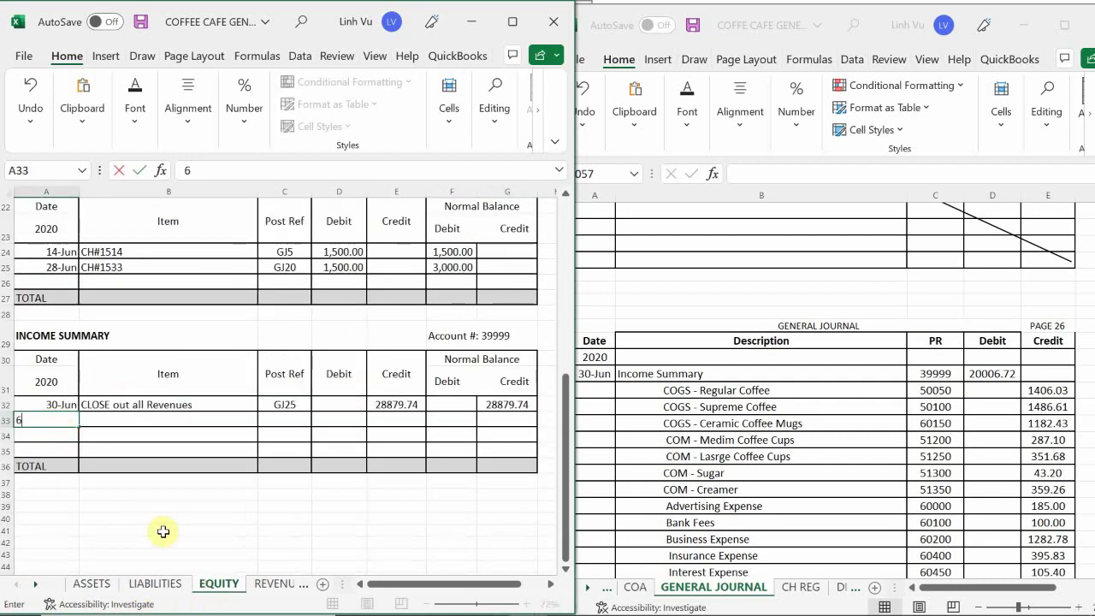
{"action": "type", "text": "/30"}
{"action": "key", "text": "Return"}
{"action": "key", "text": "Up"}
{"action": "key", "text": "Right"}
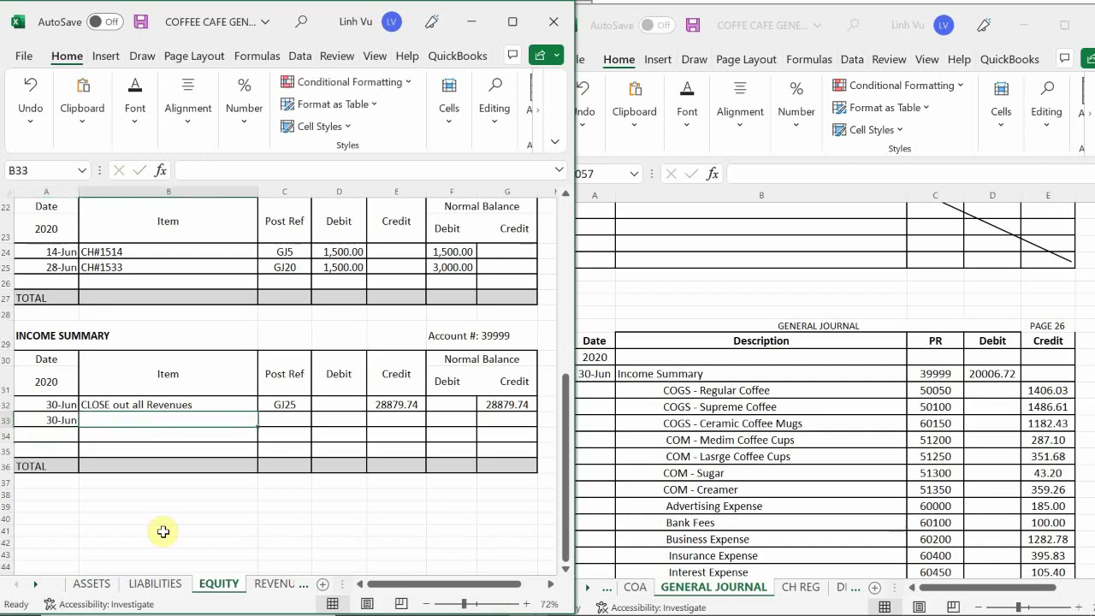
- Enter the item "CLOSE out all Expenses" in the new Income Summary ledger row
{"action": "type", "text": "Cl"}
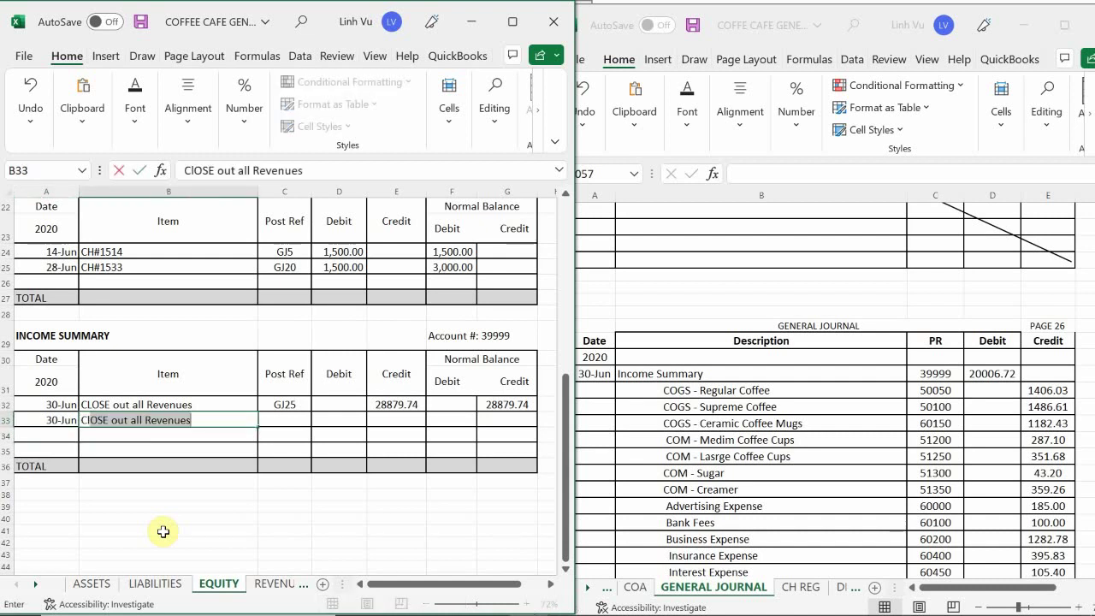
{"action": "type", "text": "L"}
{"action": "key", "text": "BackSpace"}
{"action": "key", "text": "BackSpace"}
{"action": "type", "text": "LOSE"}
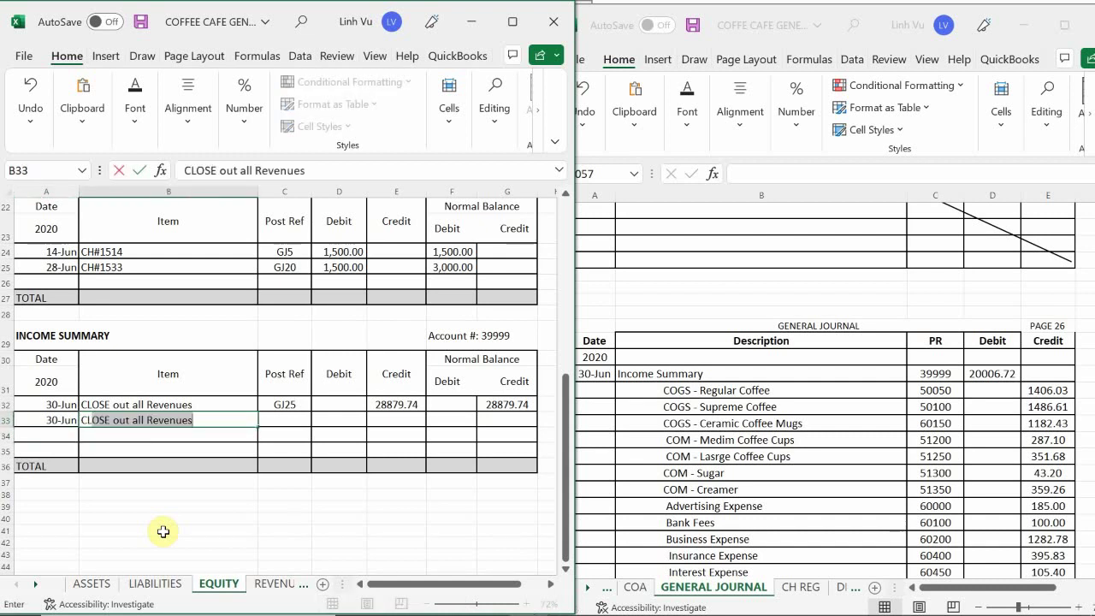
{"action": "type", "text": "out "}
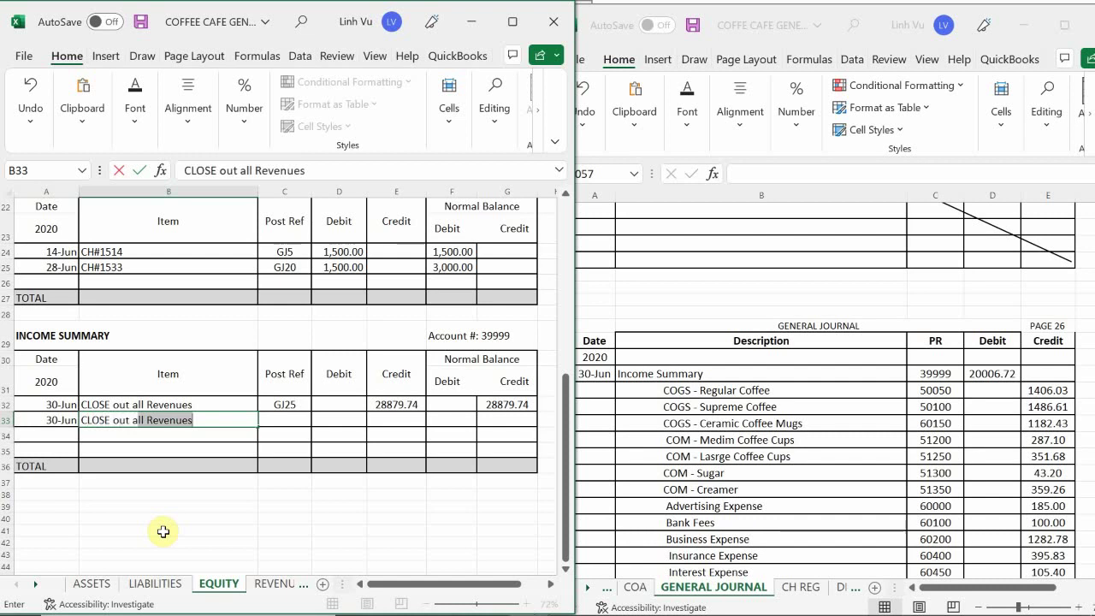
{"action": "type", "text": "all Expen"}
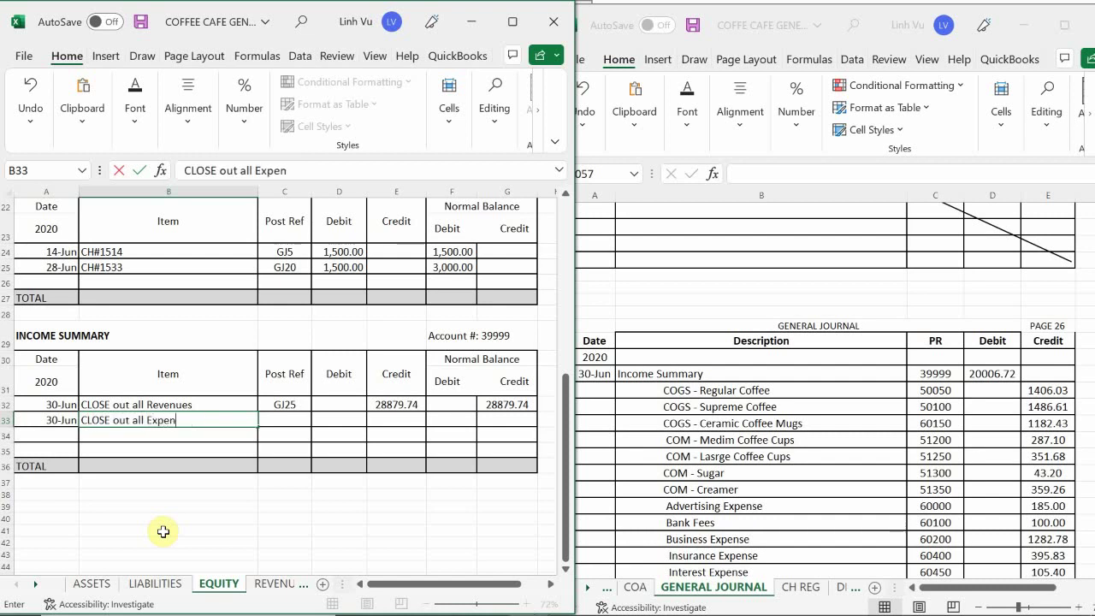
{"action": "type", "text": "ses"}
- Set the post reference of the Income Summary ledger's expense closing row to GJ26
{"action": "key", "text": "Tab"}
{"action": "type", "text": "GJ"}
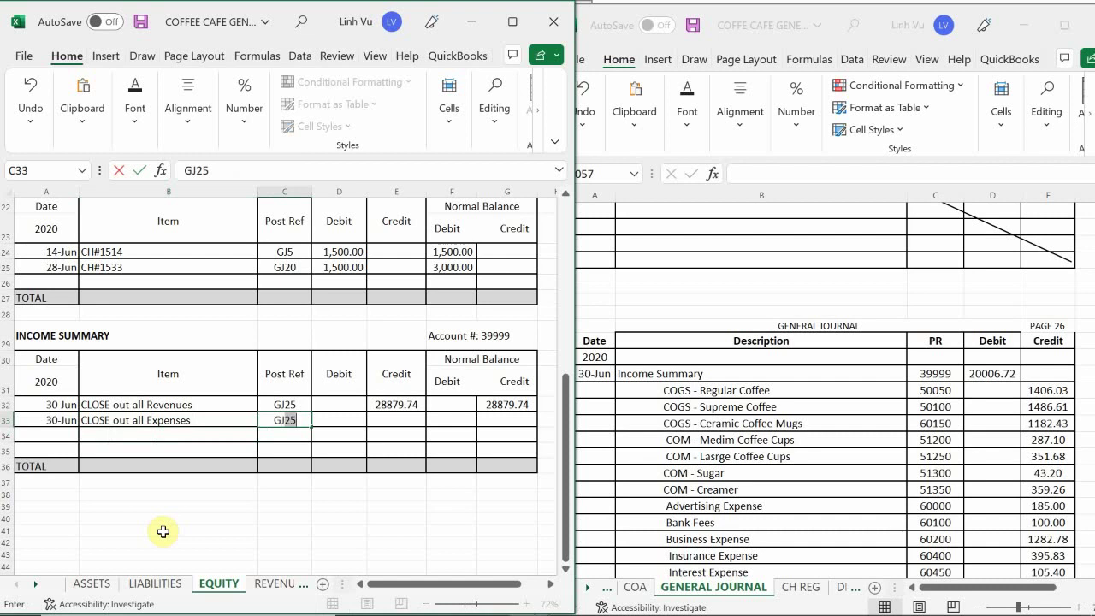
{"action": "type", "text": "26"}
{"action": "key", "text": "Return"}
{"action": "key", "text": "Right"}
{"action": "key", "text": "Up"}
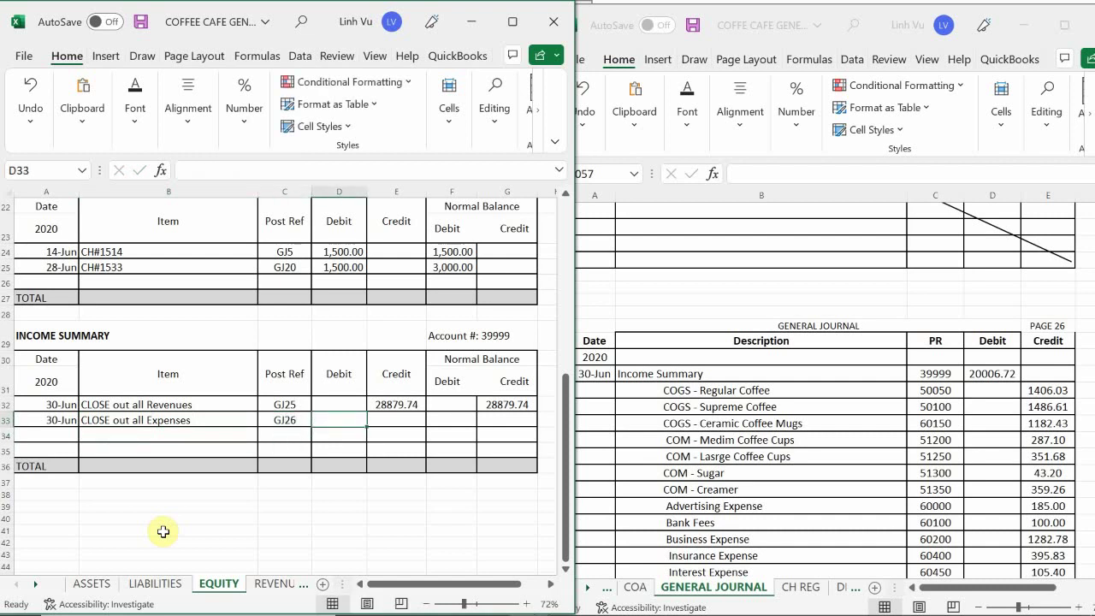
- Enter a debit of 20006.72 in the Income Summary ledger's expense closing row
{"action": "type", "text": "200"}
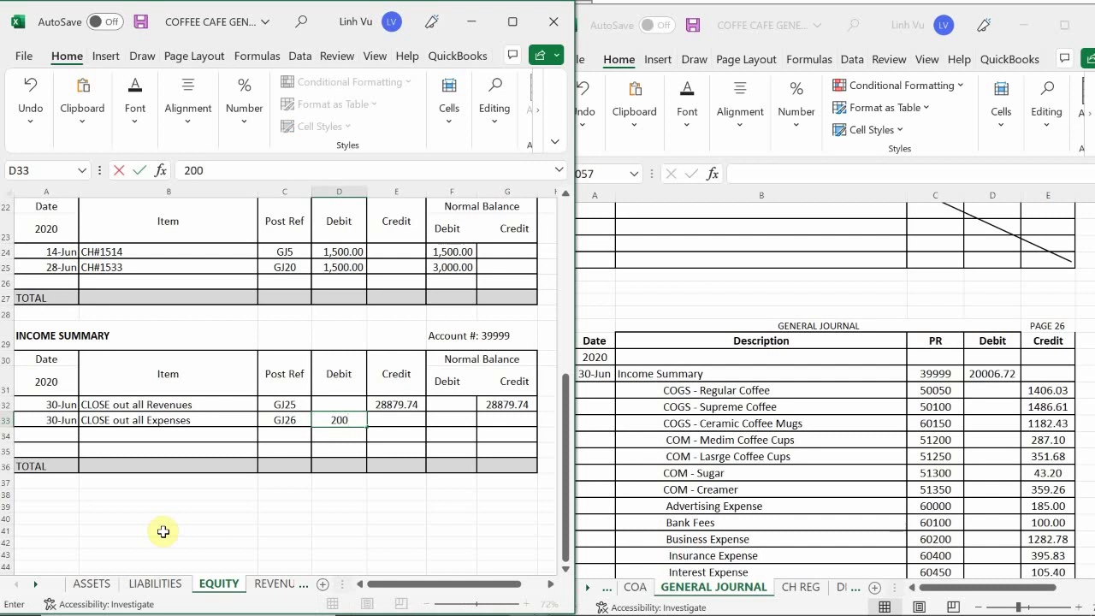
{"action": "type", "text": "06.72"}
{"action": "key", "text": "Return"}
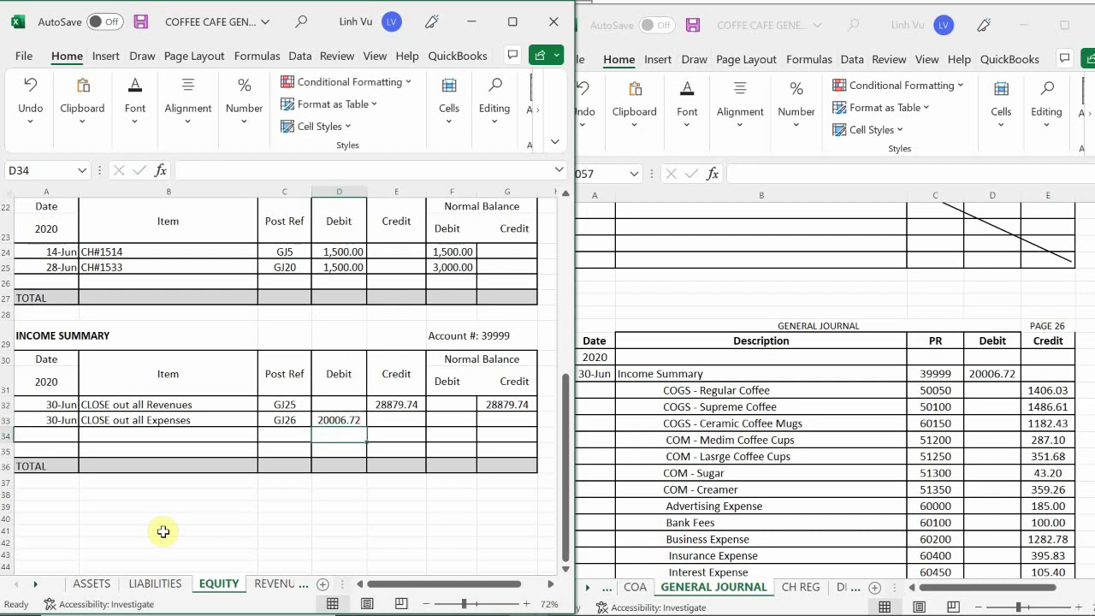
- Calculate the expense closing row's credit balance in the Income Summary ledger with the formula =G32+E33-D33
{"action": "key", "text": "Right"}
{"action": "key", "text": "Right"}
{"action": "key", "text": "Up"}
{"action": "key", "text": "Right"}
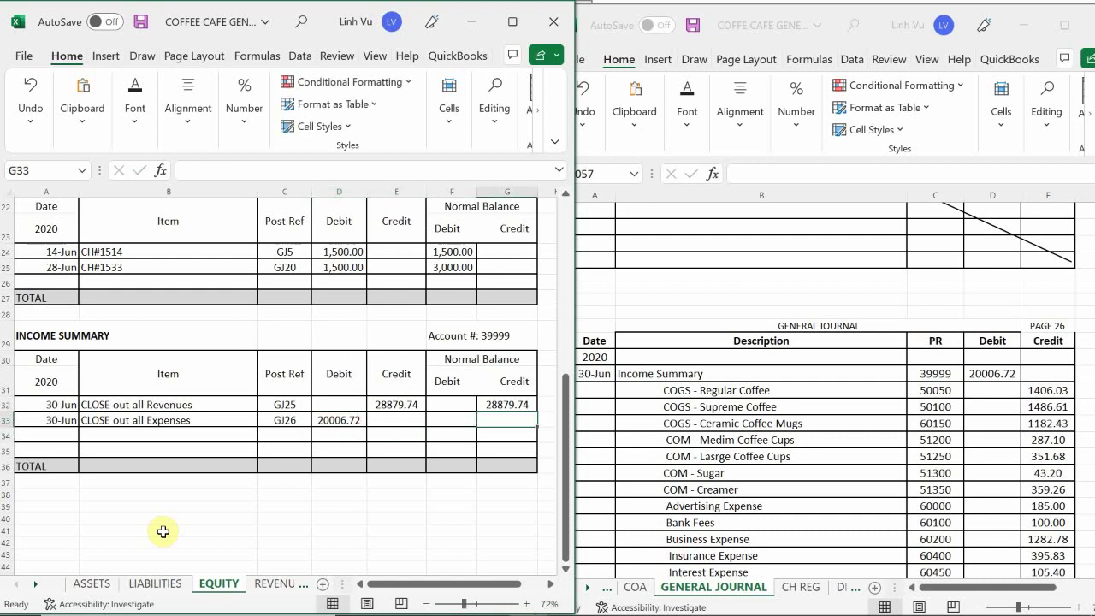
{"action": "type", "text": "="}
{"action": "key", "text": "Up"}
{"action": "type", "text": "+"}
{"action": "key", "text": "Left"}
{"action": "key", "text": "Left"}
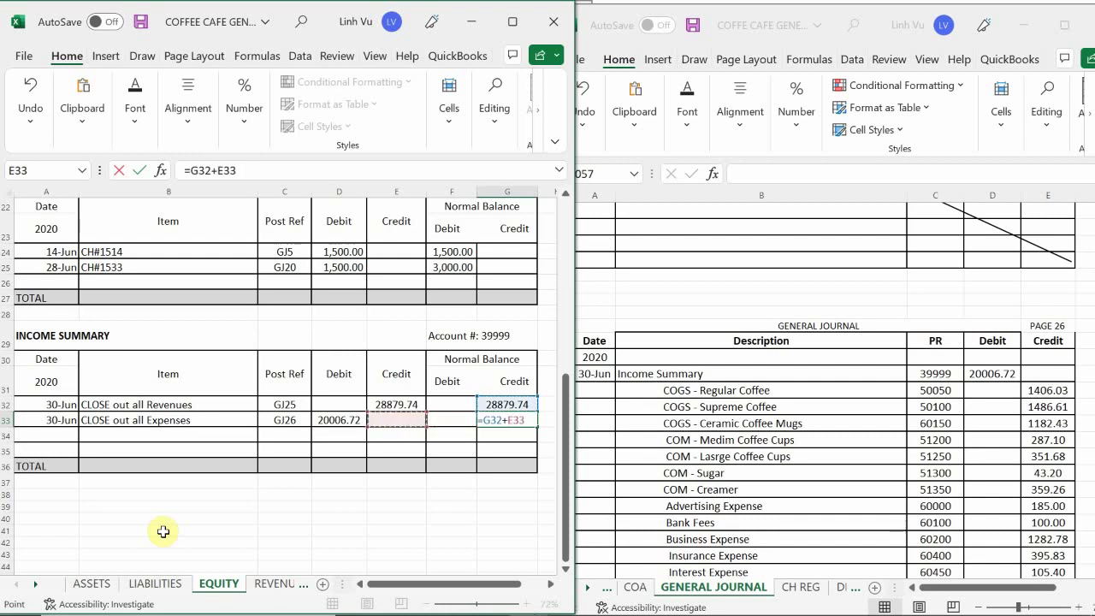
{"action": "type", "text": "-"}
{"action": "key", "text": "Left"}
{"action": "key", "text": "Left"}
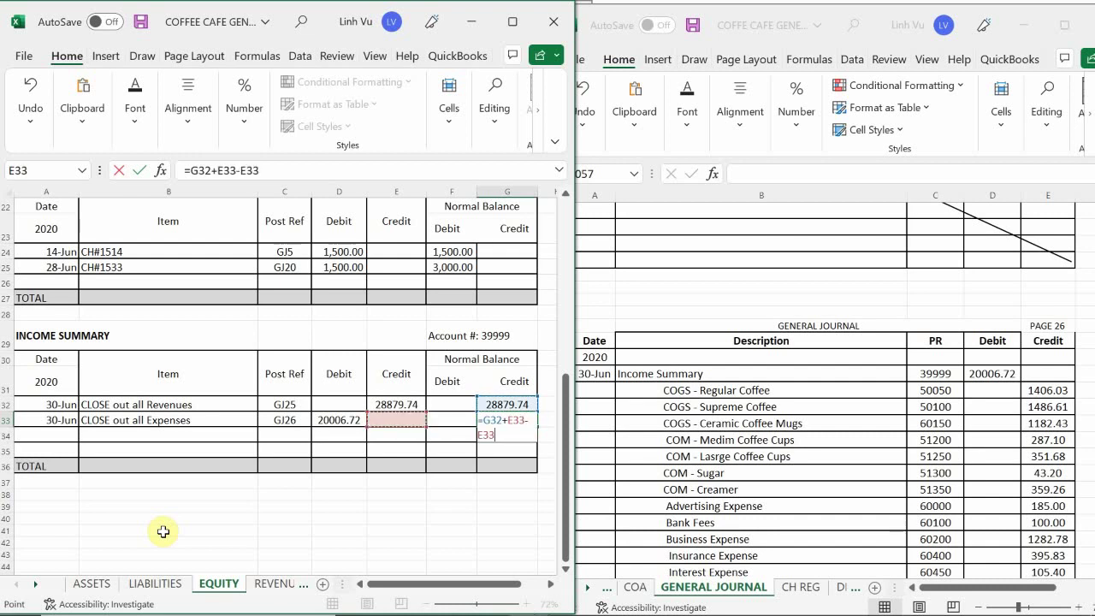
{"action": "key", "text": "Left"}
{"action": "key", "text": "Return"}
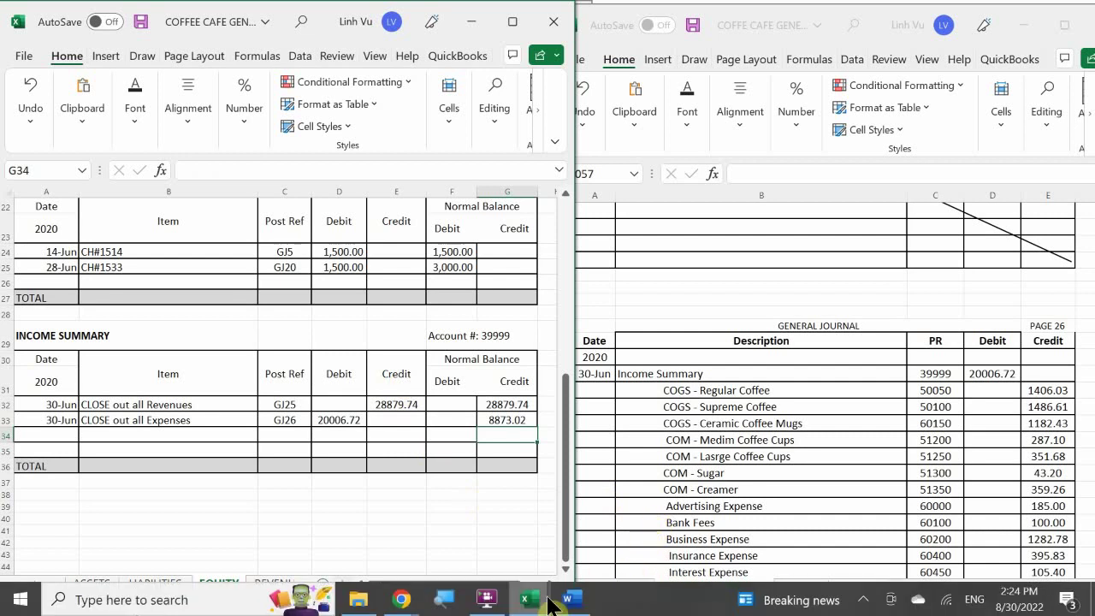
- Switch to the financial statements workbook's INC ST sheet and compare its sales, expense and net profit figures with the Income Summary ledger
{"action": "mouse_move", "coordinate": [531, 597]}
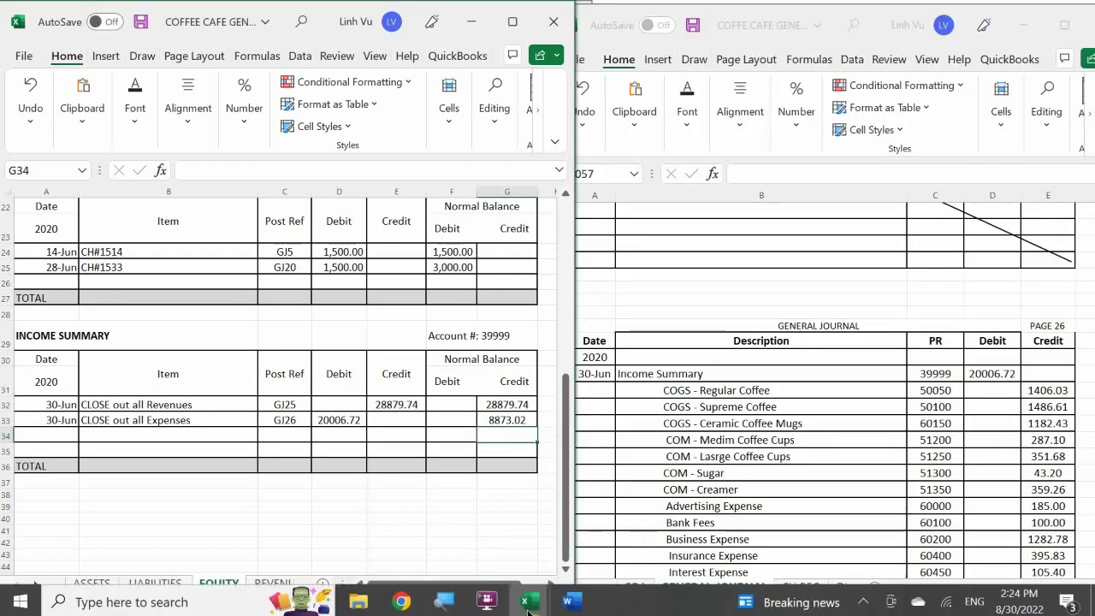
{"action": "left_click", "coordinate": [513, 535]}
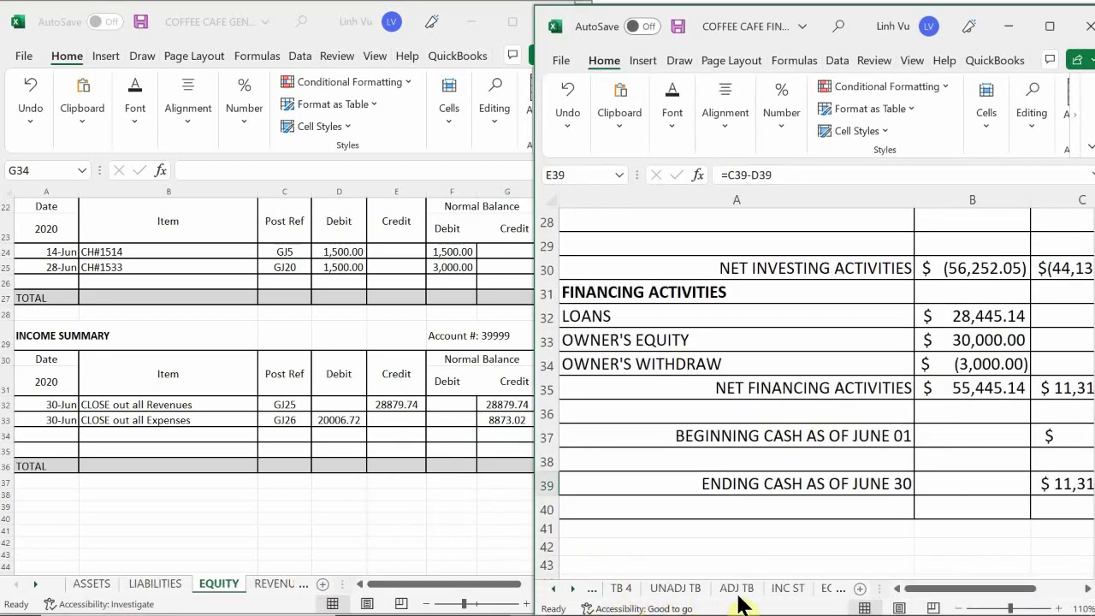
{"action": "left_click", "coordinate": [787, 590]}
{"action": "scroll", "coordinate": [947, 462], "scroll_direction": "down", "scroll_amount": 2}
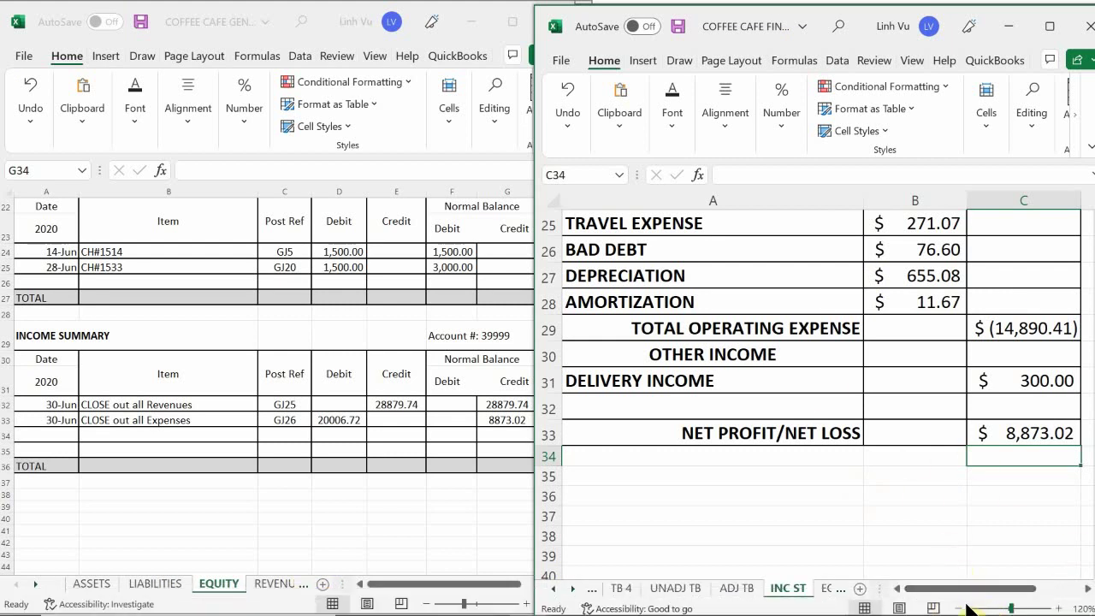
{"action": "left_click", "coordinate": [959, 606]}
{"action": "left_click", "coordinate": [959, 607]}
{"action": "left_click", "coordinate": [958, 606]}
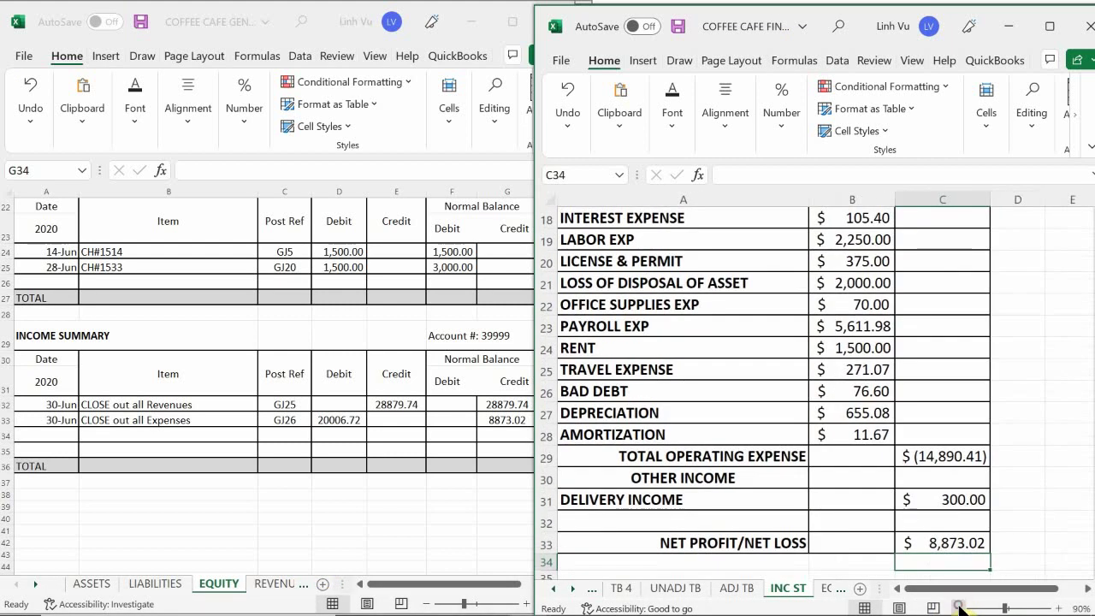
{"action": "scroll", "coordinate": [971, 382], "scroll_direction": "up", "scroll_amount": 5}
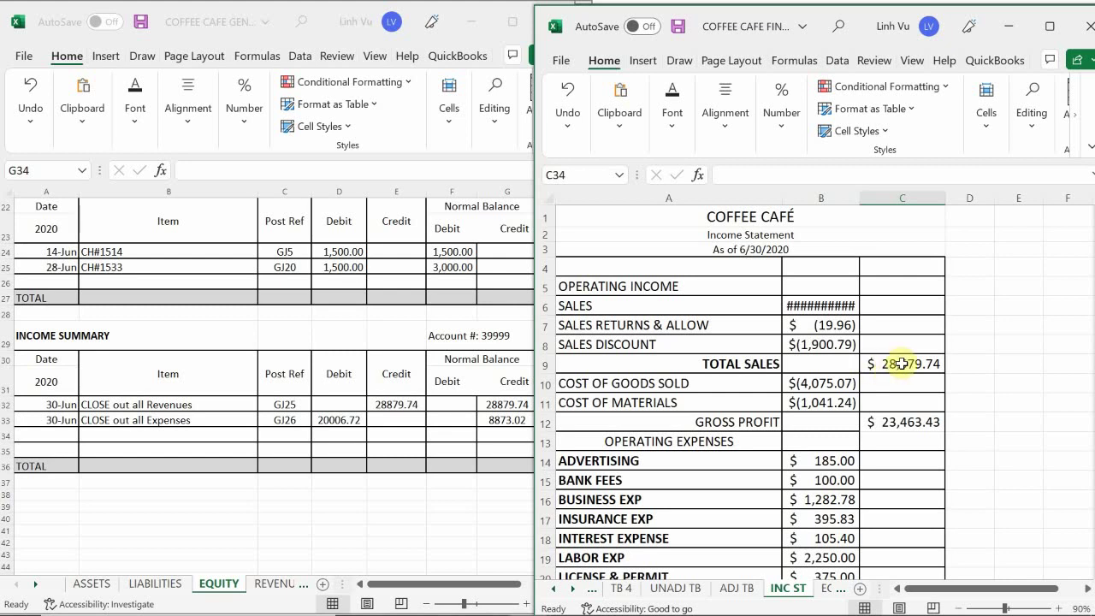
{"action": "scroll", "coordinate": [904, 361], "scroll_direction": "down", "scroll_amount": 5}
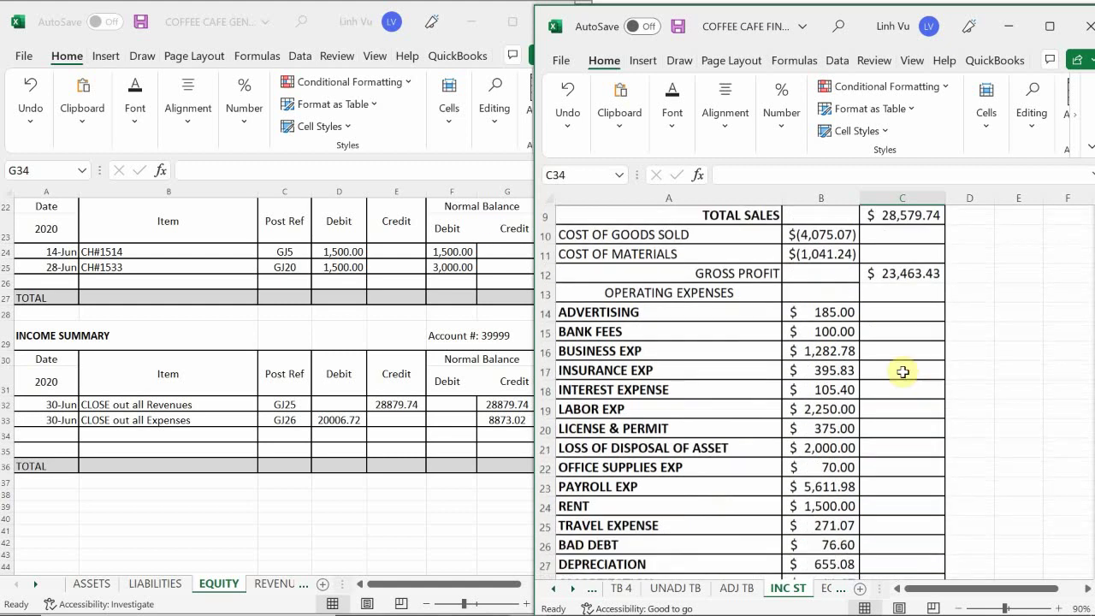
{"action": "scroll", "coordinate": [906, 436], "scroll_direction": "down", "scroll_amount": 1}
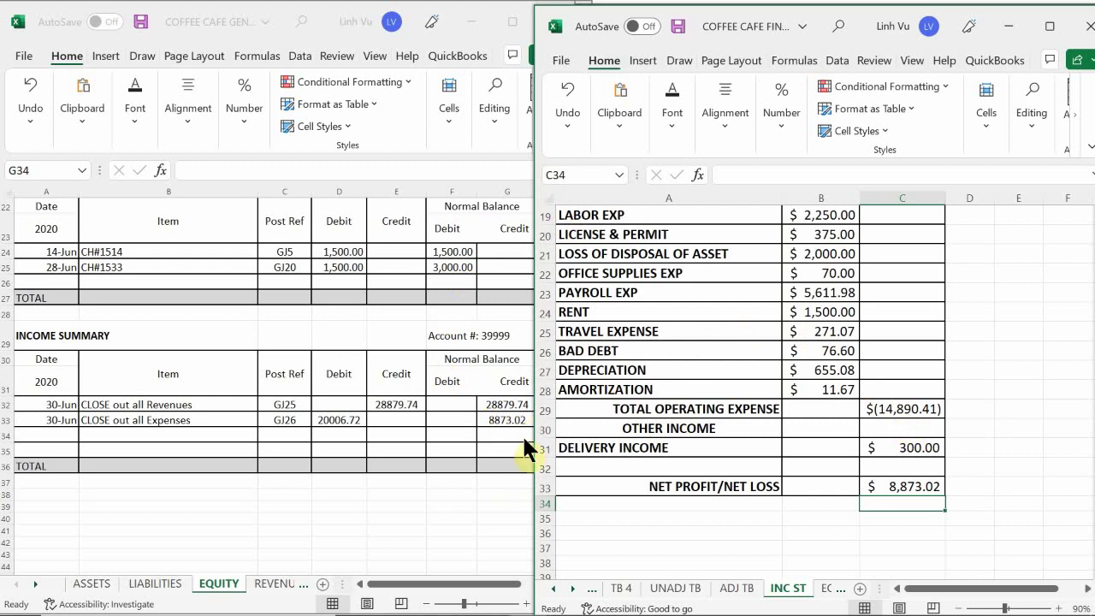
{"action": "scroll", "coordinate": [913, 389], "scroll_direction": "up", "scroll_amount": 4}
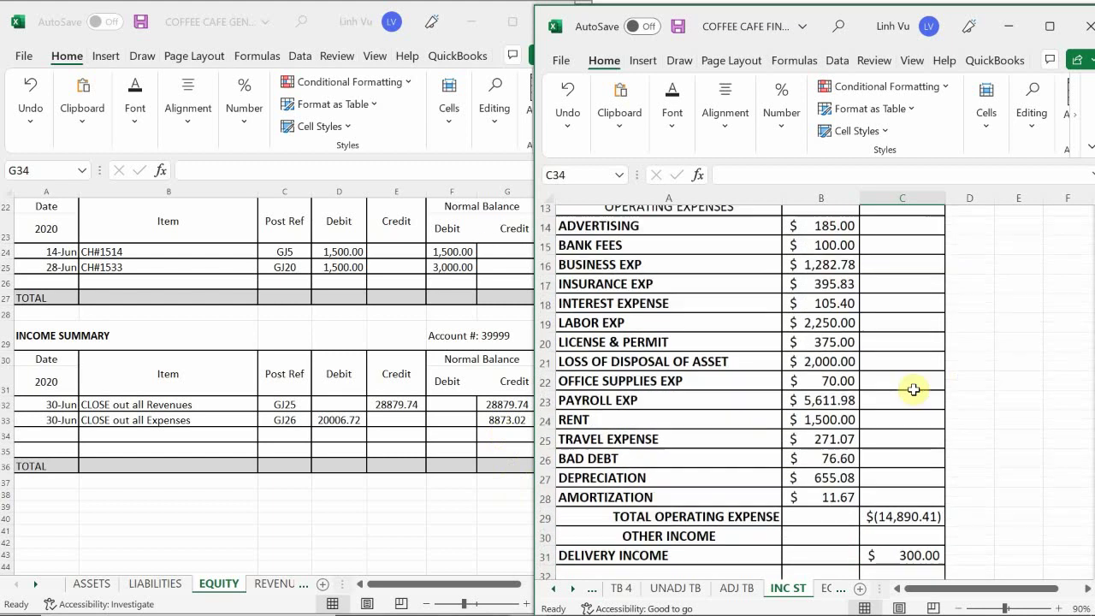
{"action": "scroll", "coordinate": [913, 389], "scroll_direction": "down", "scroll_amount": 4}
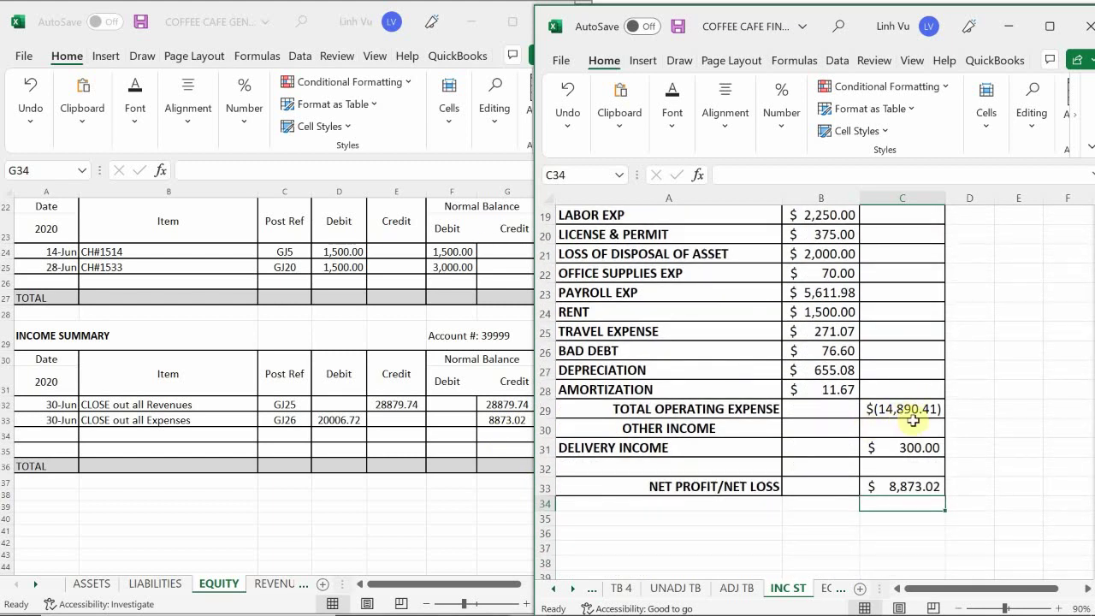
{"action": "scroll", "coordinate": [923, 422], "scroll_direction": "up", "scroll_amount": 5}
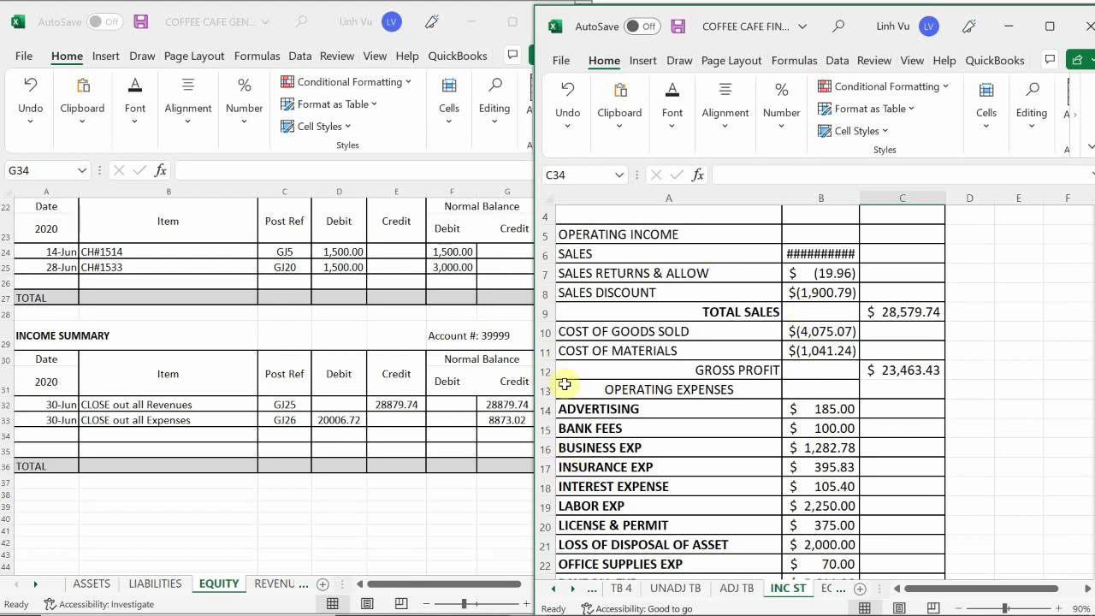
{"action": "left_click", "coordinate": [362, 447]}
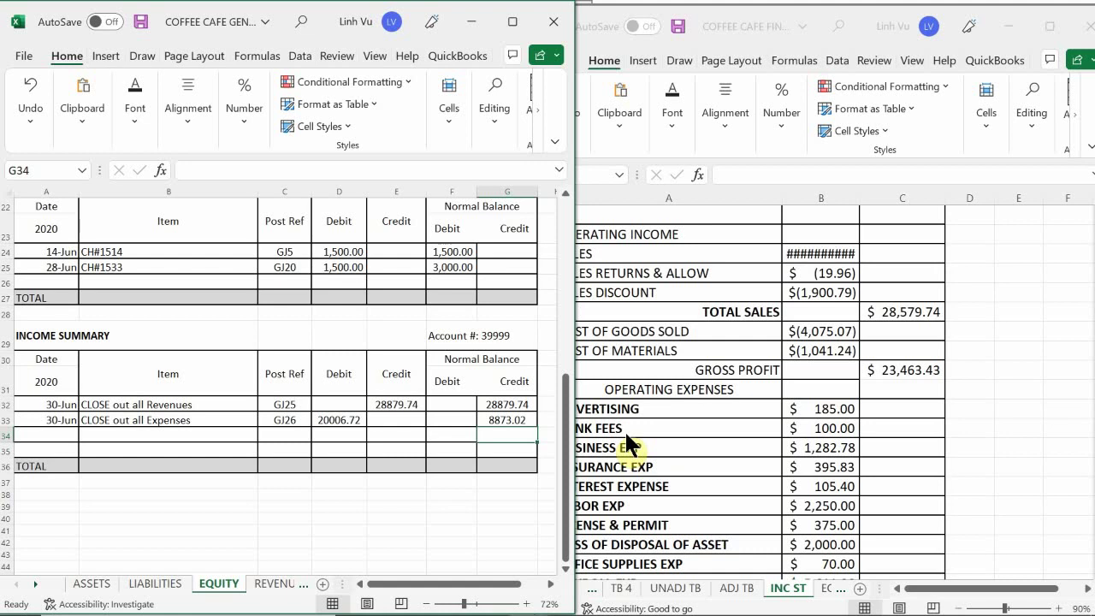
- Open the Statement of Owner's Equity sheet in the financial statements workbook to check its net income line
{"action": "mouse_move", "coordinate": [575, 604]}
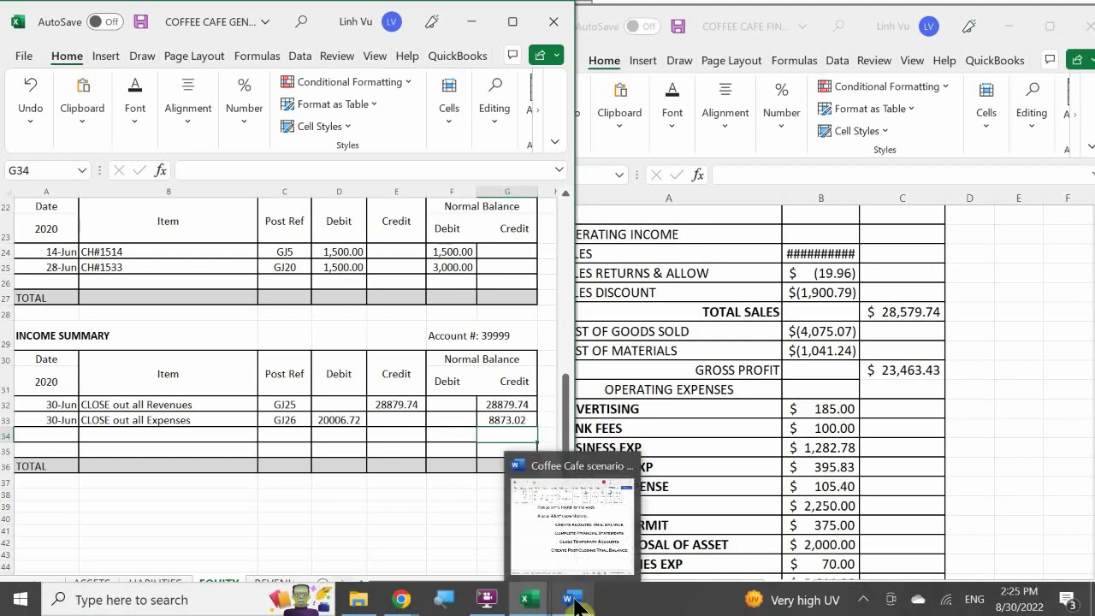
{"action": "left_click", "coordinate": [714, 411]}
{"action": "left_click", "coordinate": [826, 589]}
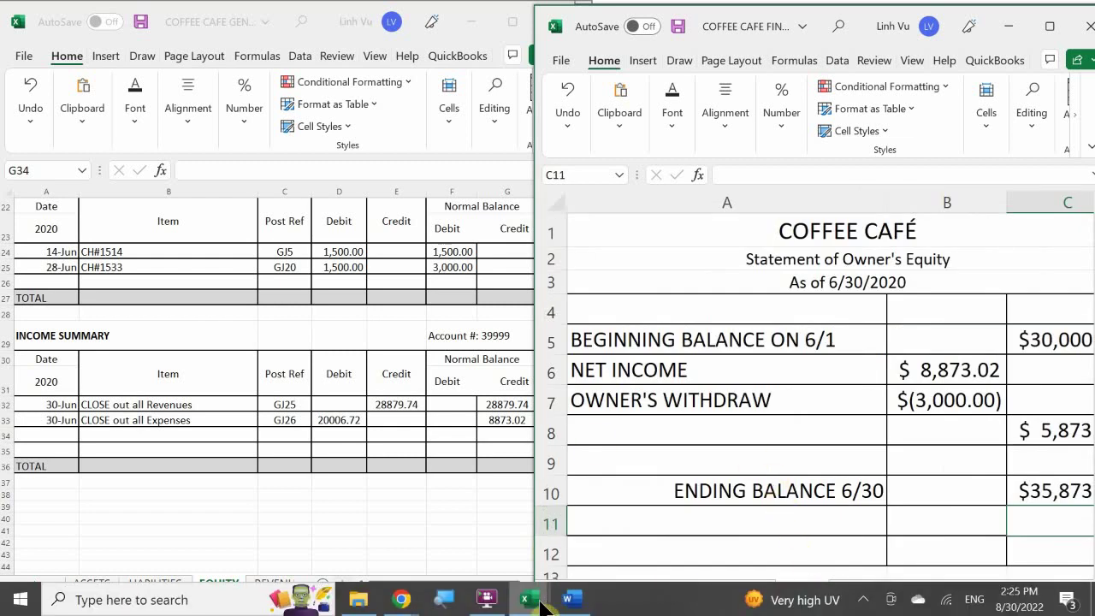
- Switch to the GENERAL JOURNAL sheet and date row 1084, below the expense closing entry, 6/30
{"action": "mouse_move", "coordinate": [530, 599]}
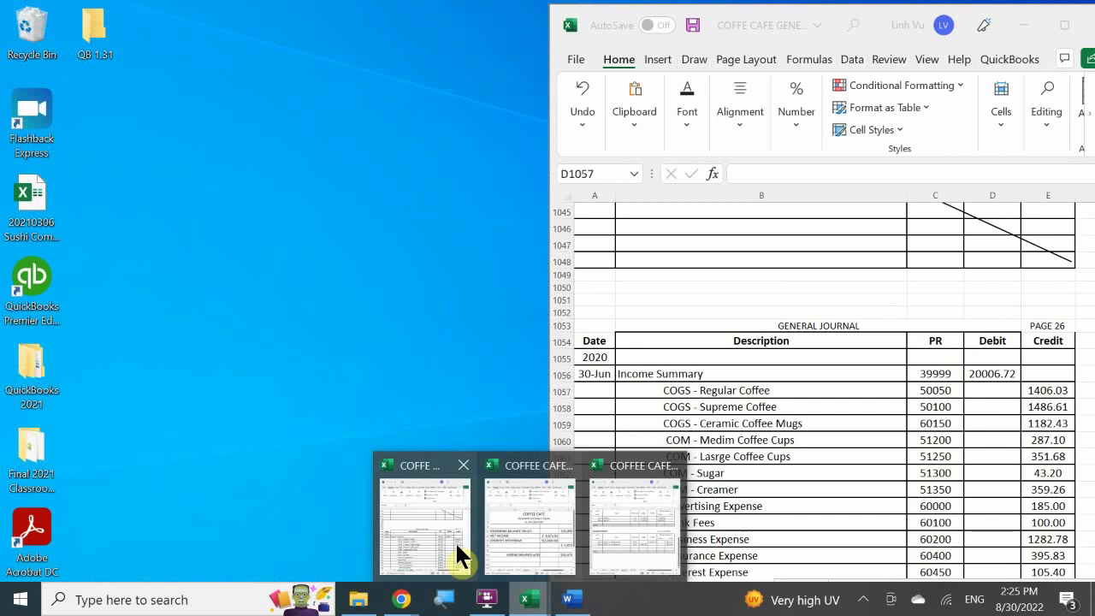
{"action": "left_click", "coordinate": [457, 556]}
{"action": "left_click", "coordinate": [701, 408]}
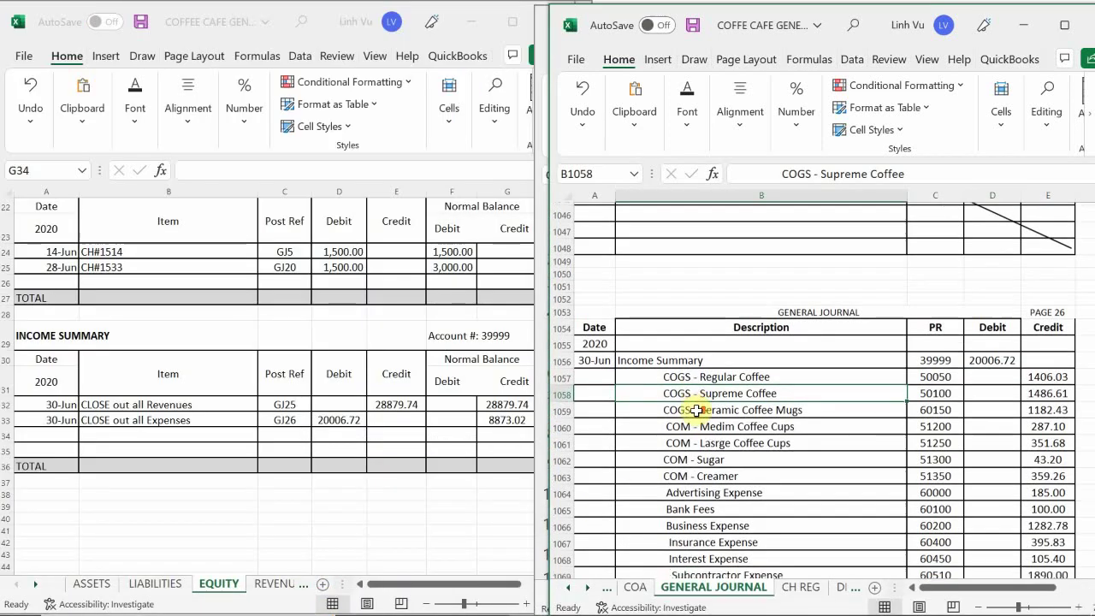
{"action": "scroll", "coordinate": [706, 415], "scroll_direction": "down", "scroll_amount": 6}
{"action": "scroll", "coordinate": [707, 440], "scroll_direction": "down", "scroll_amount": 4}
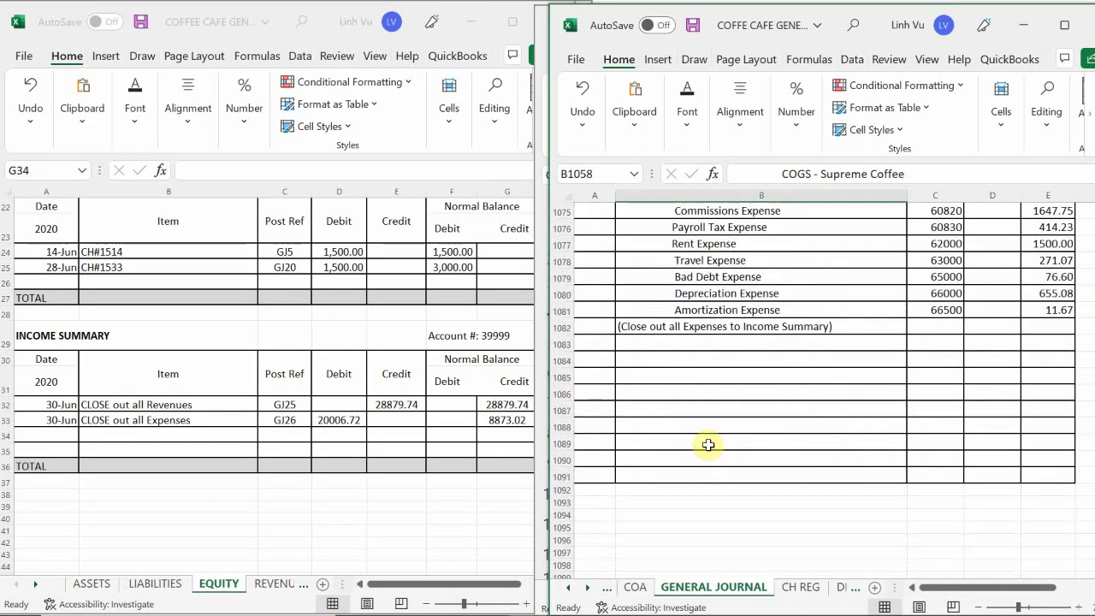
{"action": "scroll", "coordinate": [676, 419], "scroll_direction": "up", "scroll_amount": 1}
{"action": "left_click", "coordinate": [586, 408]}
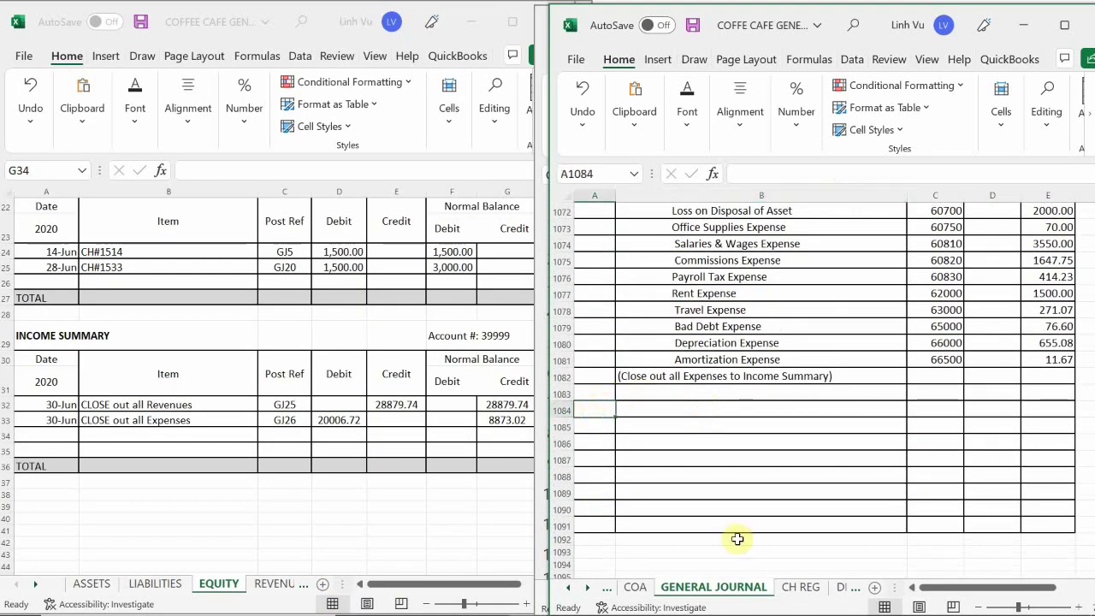
{"action": "type", "text": "6/30"}
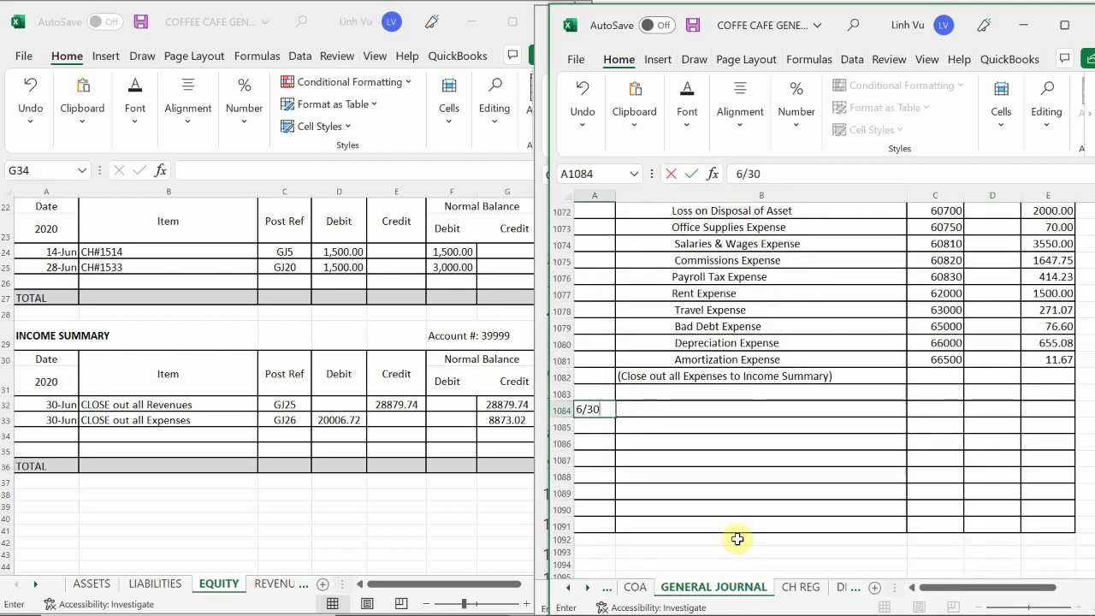
{"action": "key", "text": "Return"}
{"action": "key", "text": "Up"}
{"action": "key", "text": "Right"}
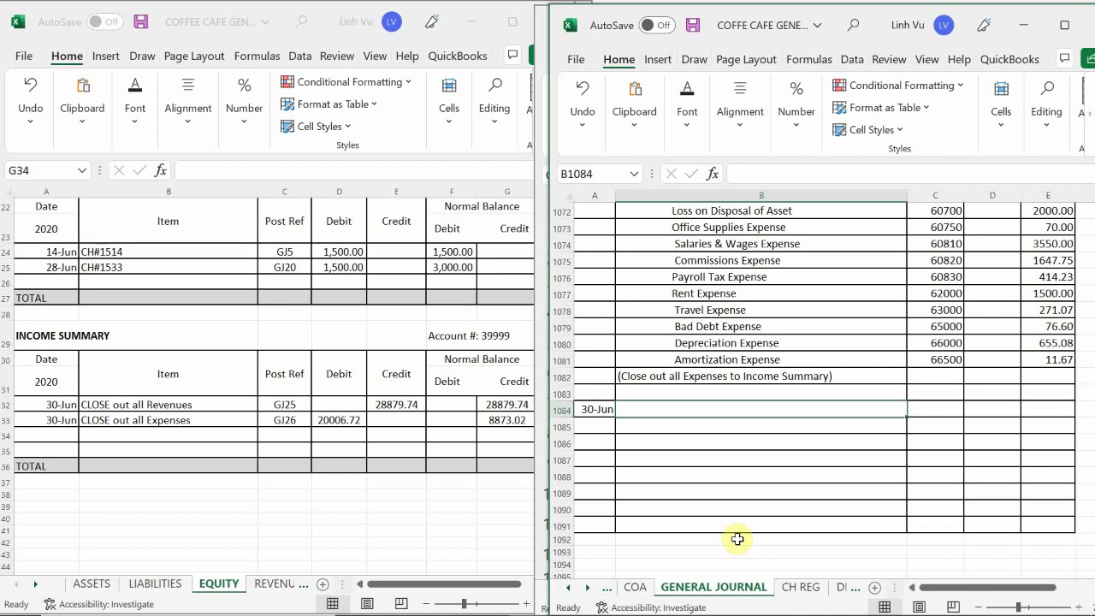
- Enter the description "Income Summary" with post reference 39999 on the new journal entry's first line
{"action": "type", "text": "Income "}
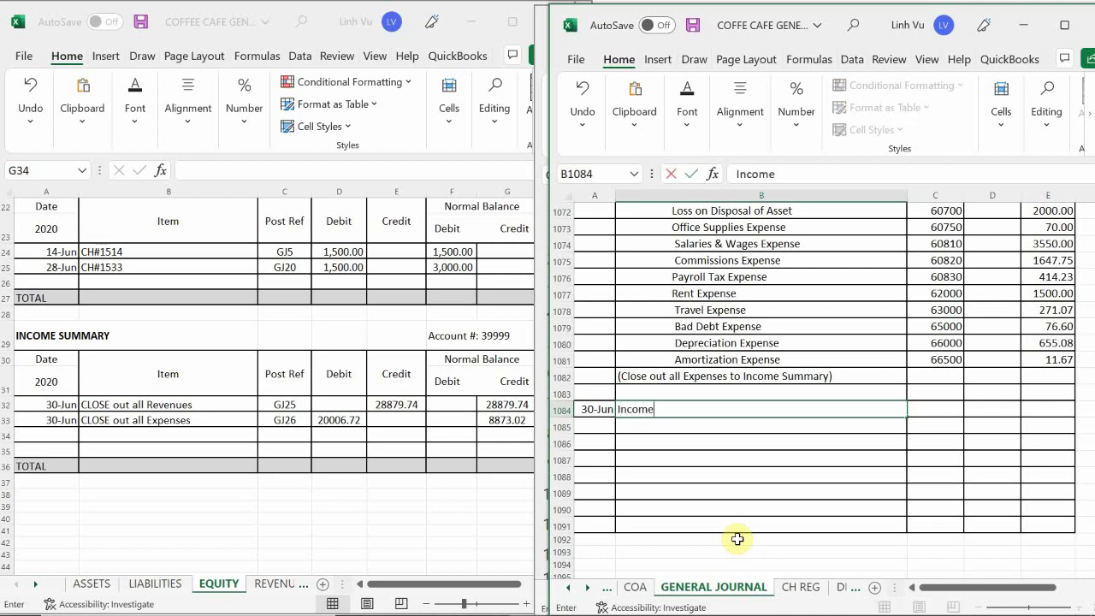
{"action": "type", "text": "C"}
{"action": "key", "text": "BackSpace"}
{"action": "type", "text": "S"}
{"action": "key", "text": "BackSpace"}
{"action": "key", "text": "BackSpace"}
{"action": "type", "text": "Summary"}
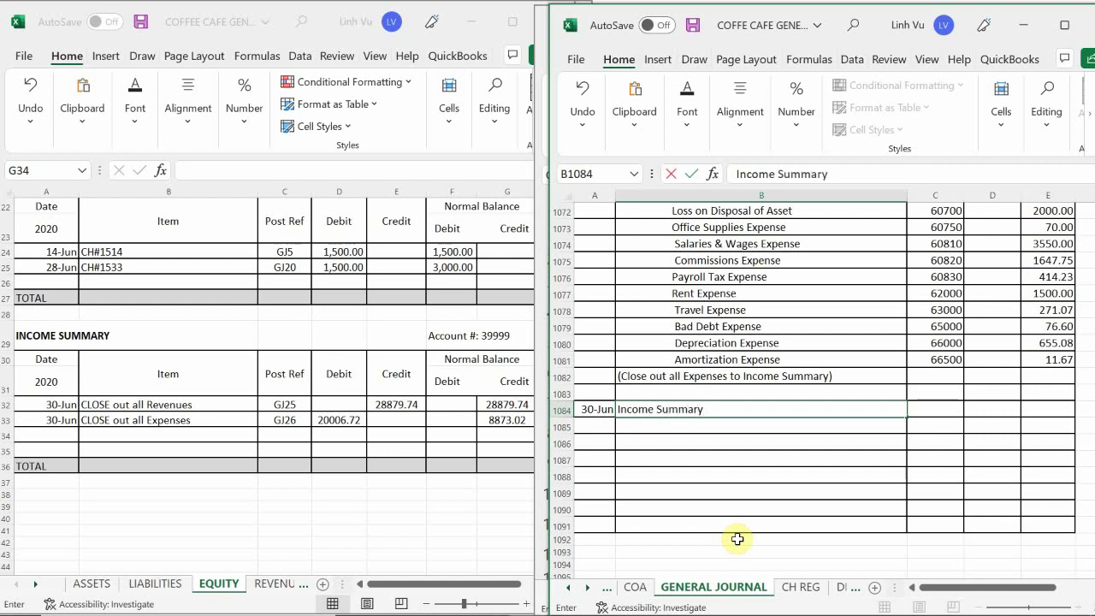
{"action": "key", "text": "Tab"}
{"action": "type", "text": "39999"}
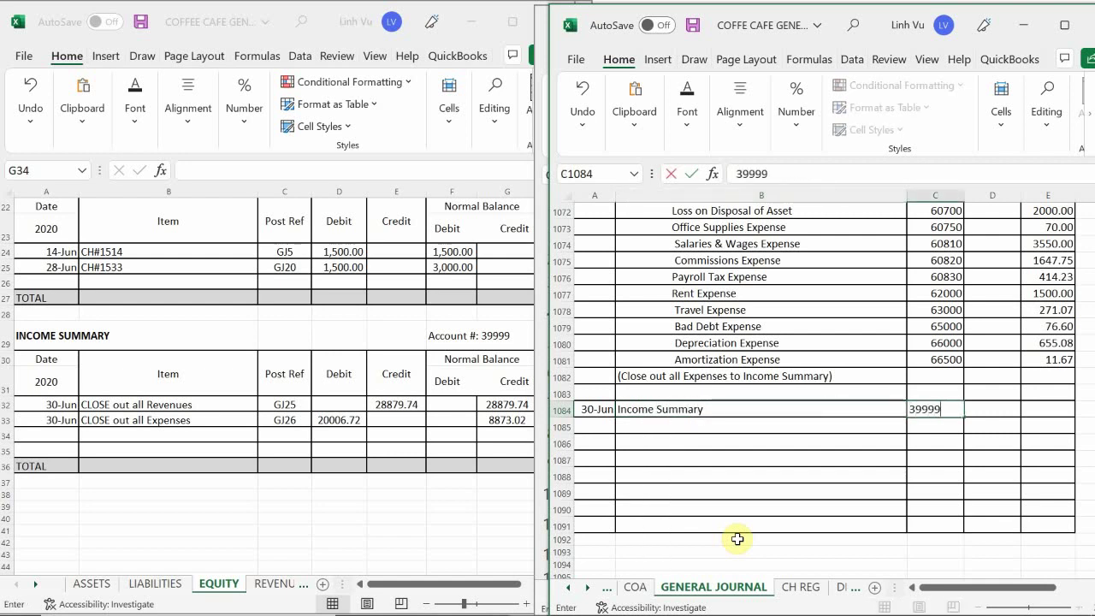
{"action": "key", "text": "Return"}
- Enter a debit of 8873.02 on the new entry's Income Summary line in the general journal
{"action": "key", "text": "Up"}
{"action": "key", "text": "Right"}
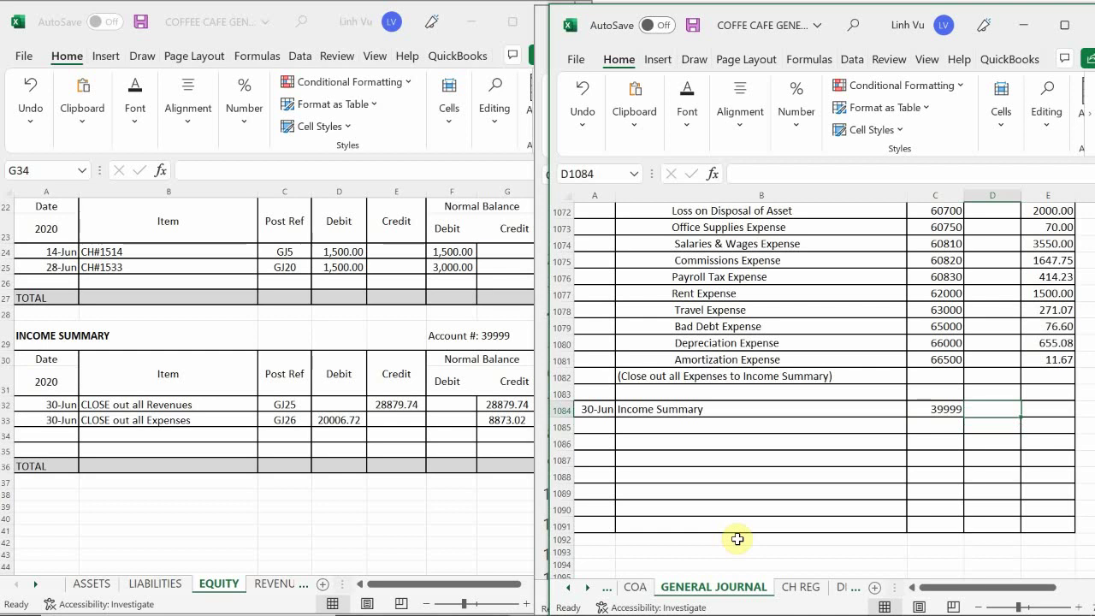
{"action": "type", "text": "88"}
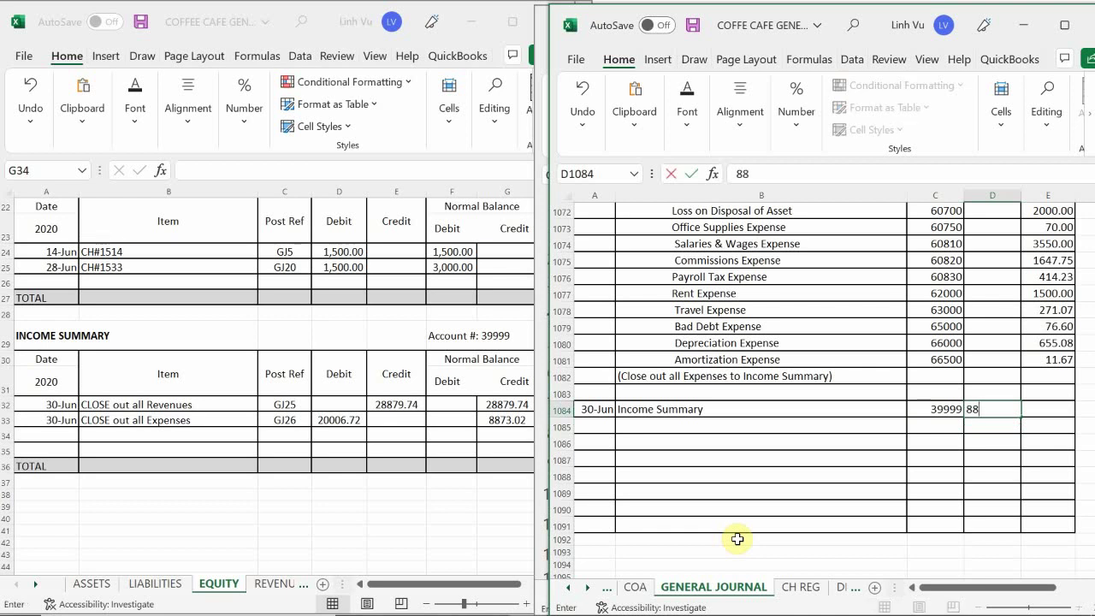
{"action": "type", "text": "73.02"}
{"action": "key", "text": "Return"}
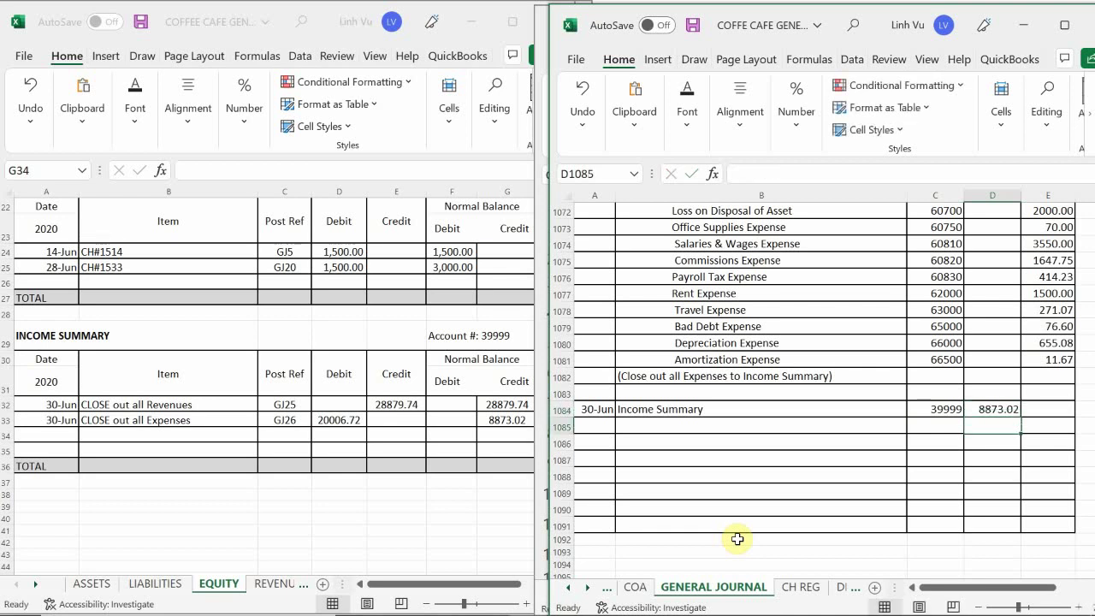
- Set the credit on journal row 1085 equal to the Income Summary debit with the formula =D1084
{"action": "key", "text": "Right"}
{"action": "type", "text": "="}
{"action": "key", "text": "Left"}
{"action": "key", "text": "Up"}
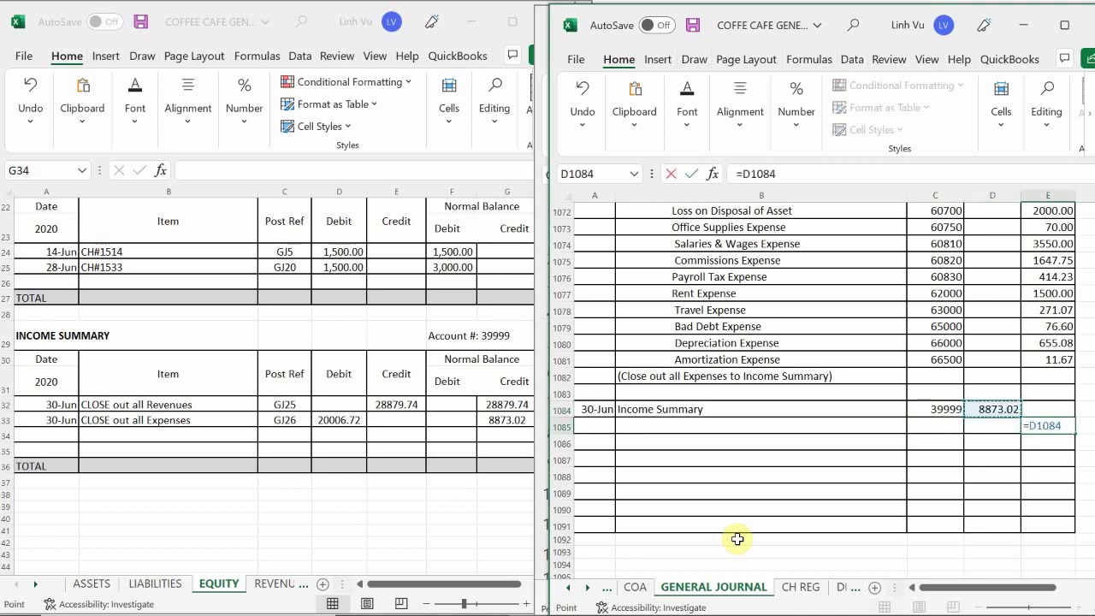
{"action": "key", "text": "Return"}
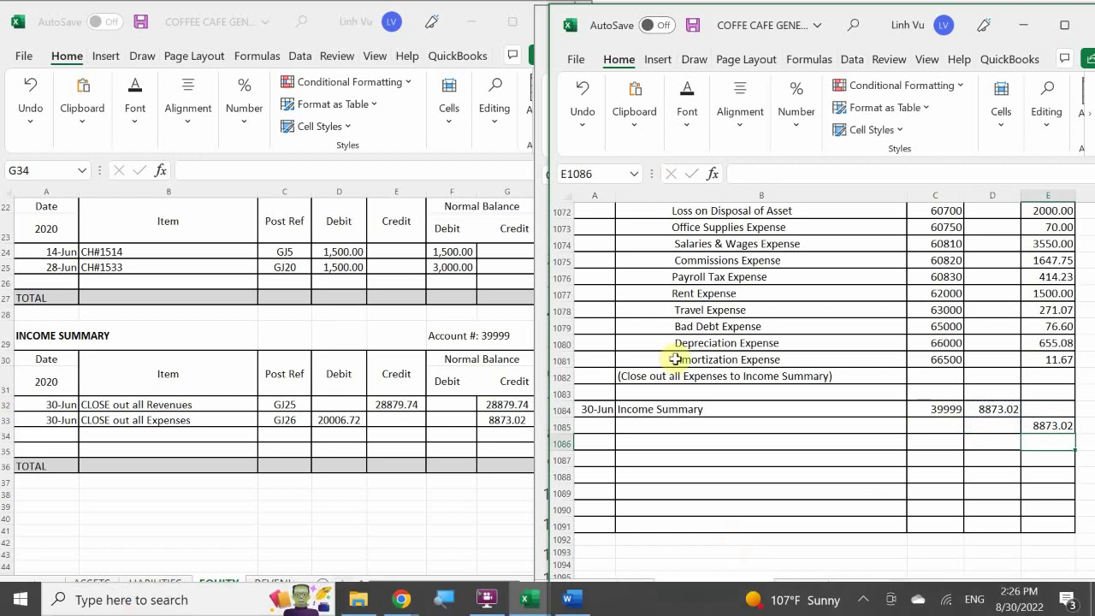
- Enter the indented description "Owner's Equity" with post reference 30000 on journal row 1085, below Income Summary
{"action": "left_click", "coordinate": [649, 430]}
{"action": "key", "text": "F2"}
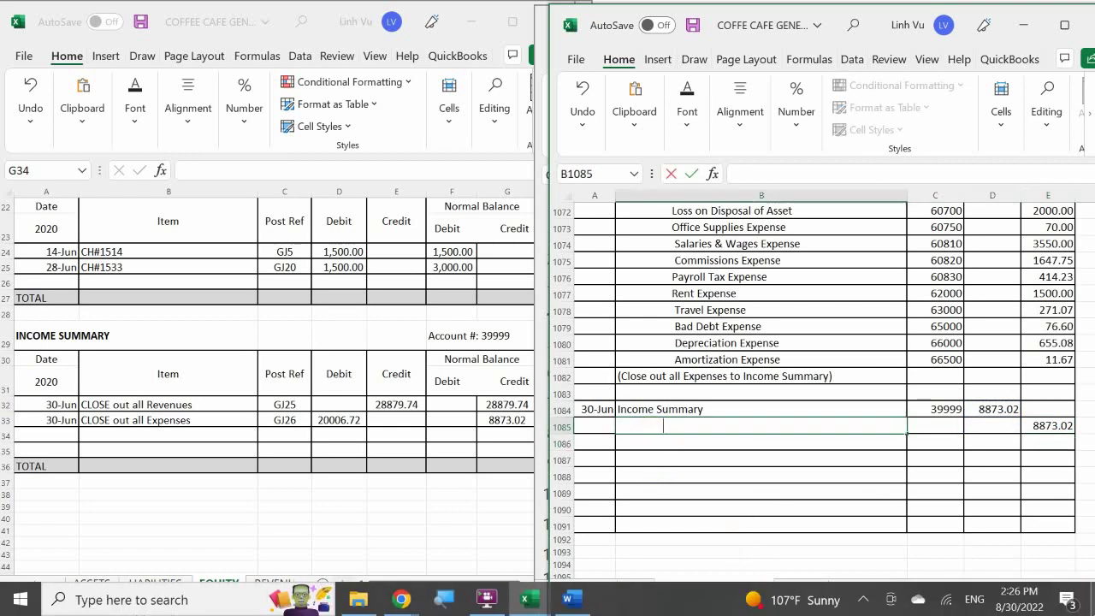
{"action": "type", "text": "Owner'"}
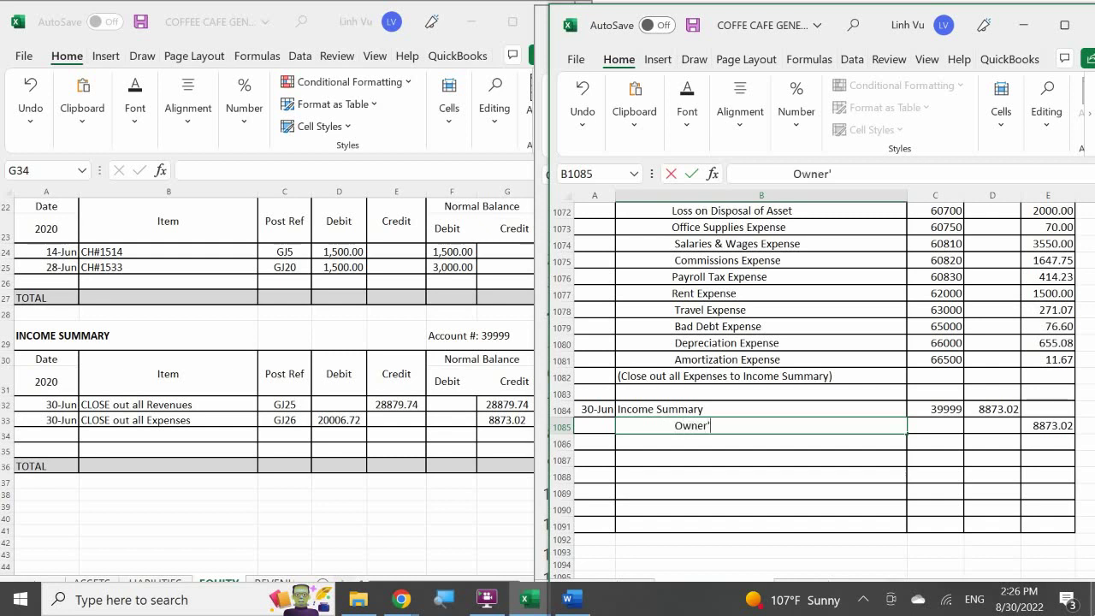
{"action": "type", "text": "s Equity"}
{"action": "key", "text": "Return"}
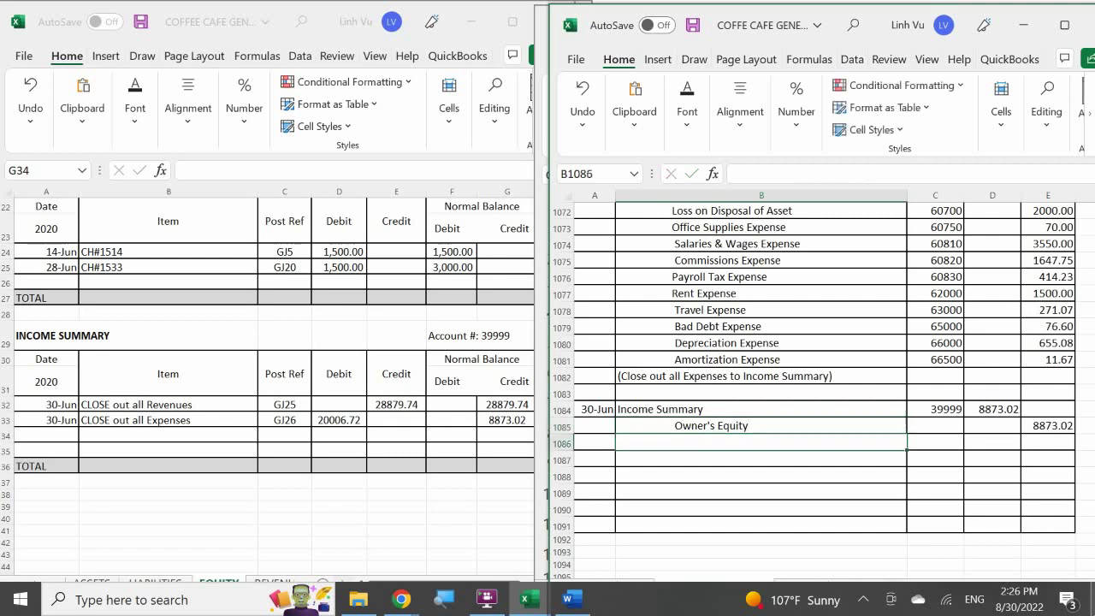
{"action": "left_click", "coordinate": [935, 425]}
{"action": "type", "text": "30000"}
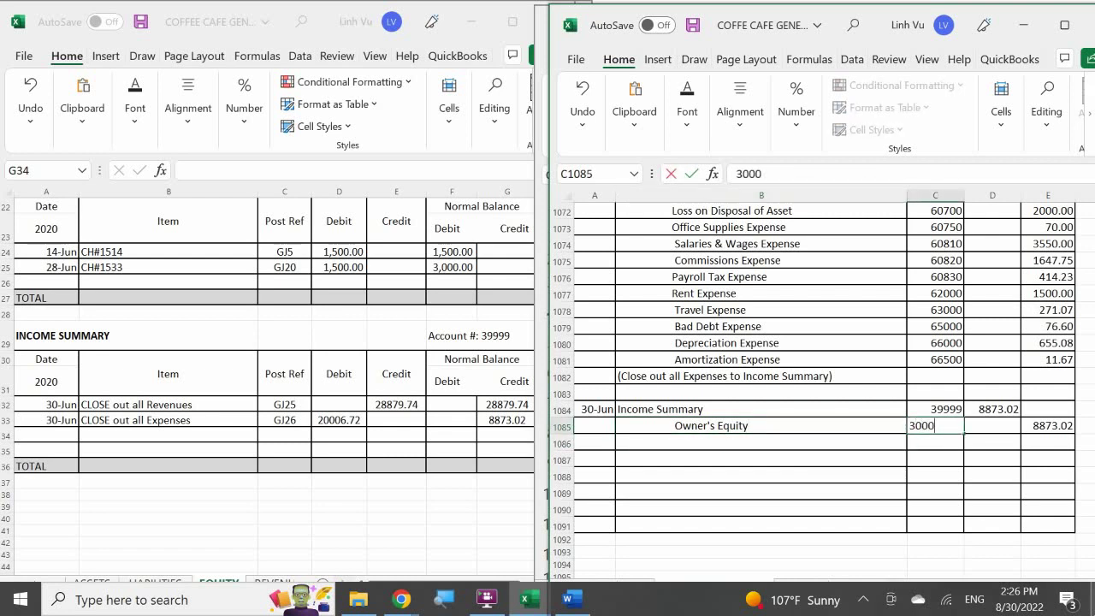
{"action": "key", "text": "Tab"}
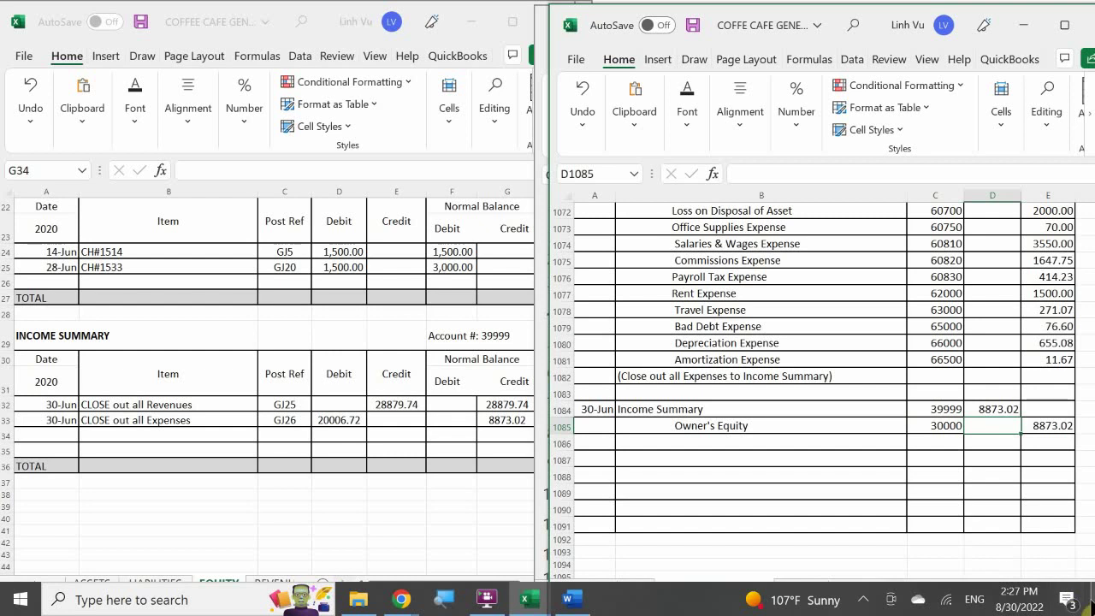
- Add the explanation "(Reinvest Profit into Equity)" below the Owner's Equity line in the general journal
{"action": "left_click", "coordinate": [659, 444]}
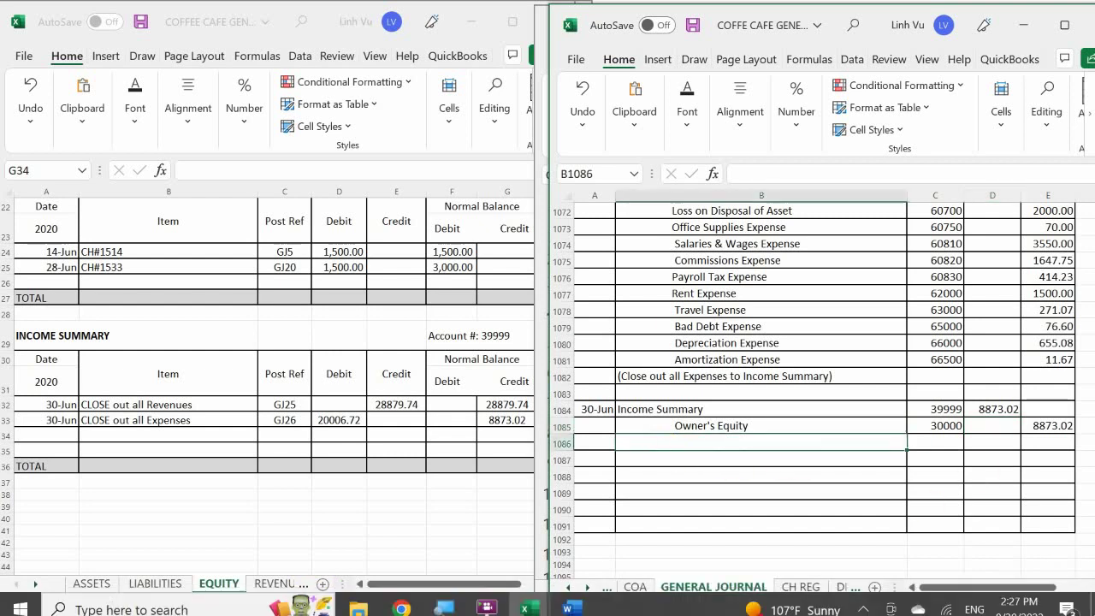
{"action": "type", "text": "(Re"}
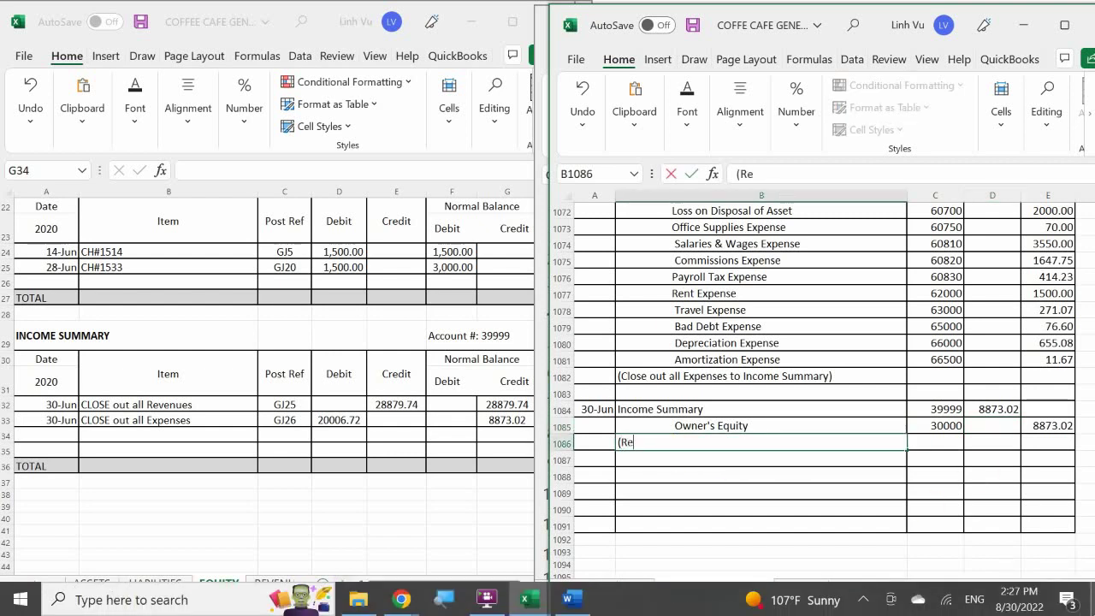
{"action": "type", "text": "invest Prodit"}
{"action": "key", "text": "BackSpace"}
{"action": "key", "text": "BackSpace"}
{"action": "key", "text": "BackSpace"}
{"action": "type", "text": "fit"}
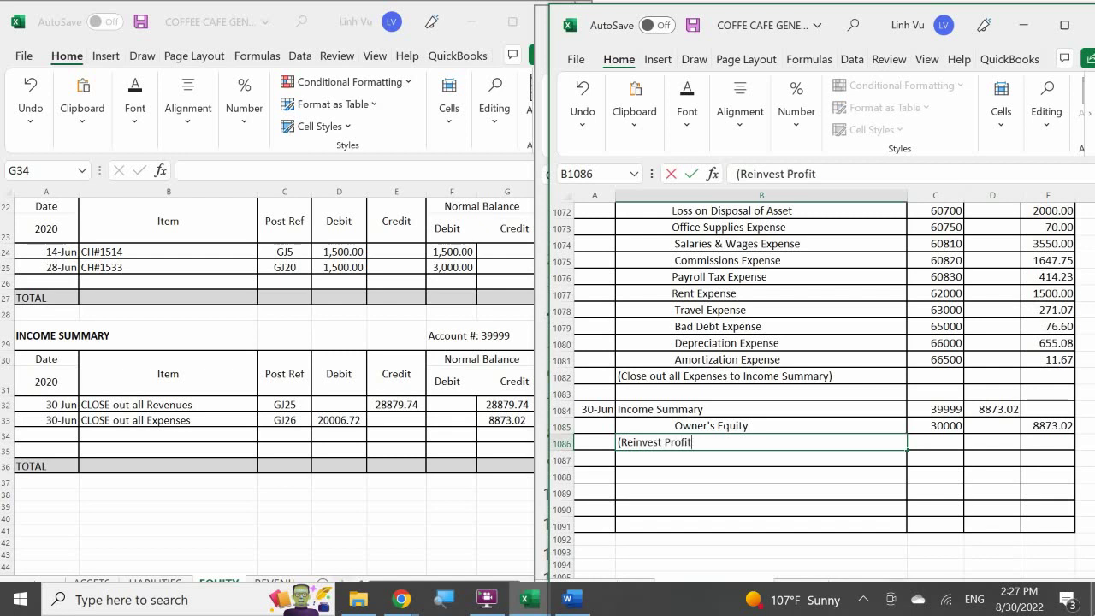
{"action": "type", "text": " into Equity)"}
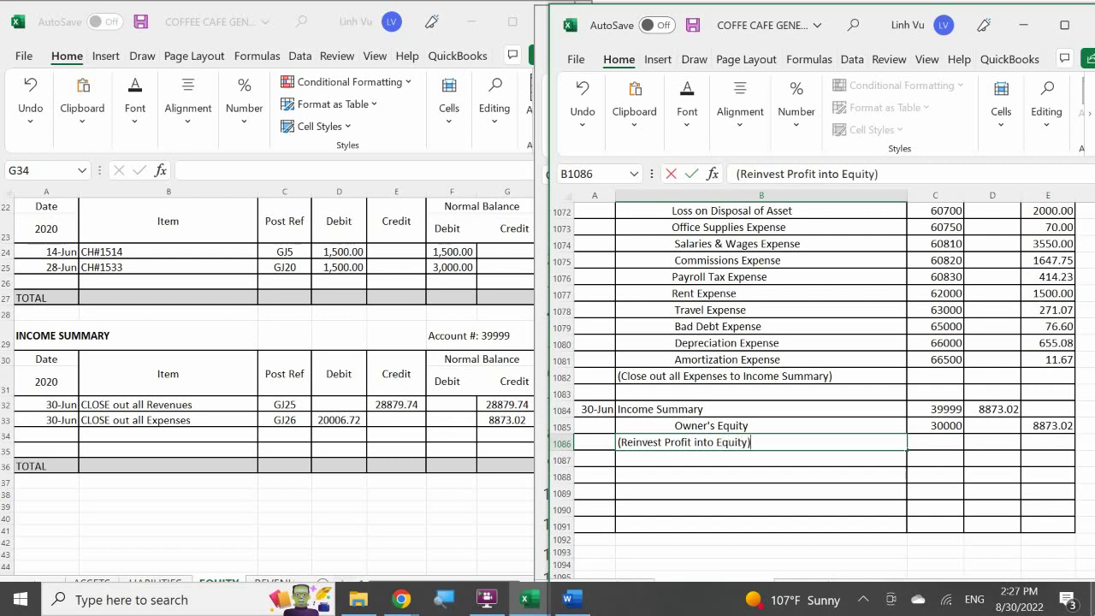
{"action": "key", "text": "Return"}
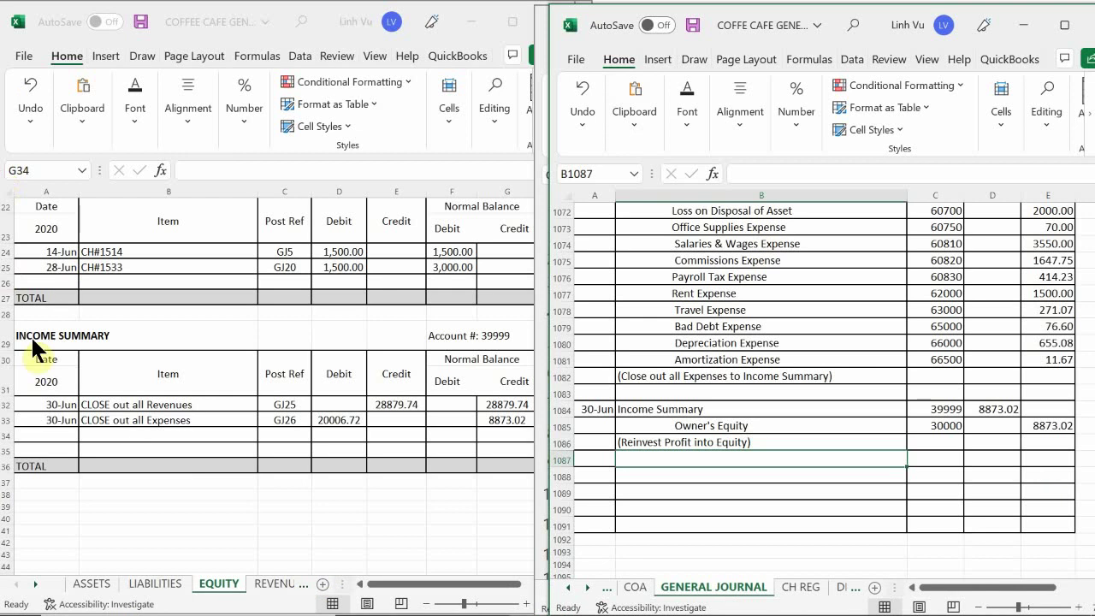
- Switch to the ledger workbook and start row 34 of the Income Summary account with date 6/30 and item "CLOSE"
{"action": "left_click", "coordinate": [52, 431]}
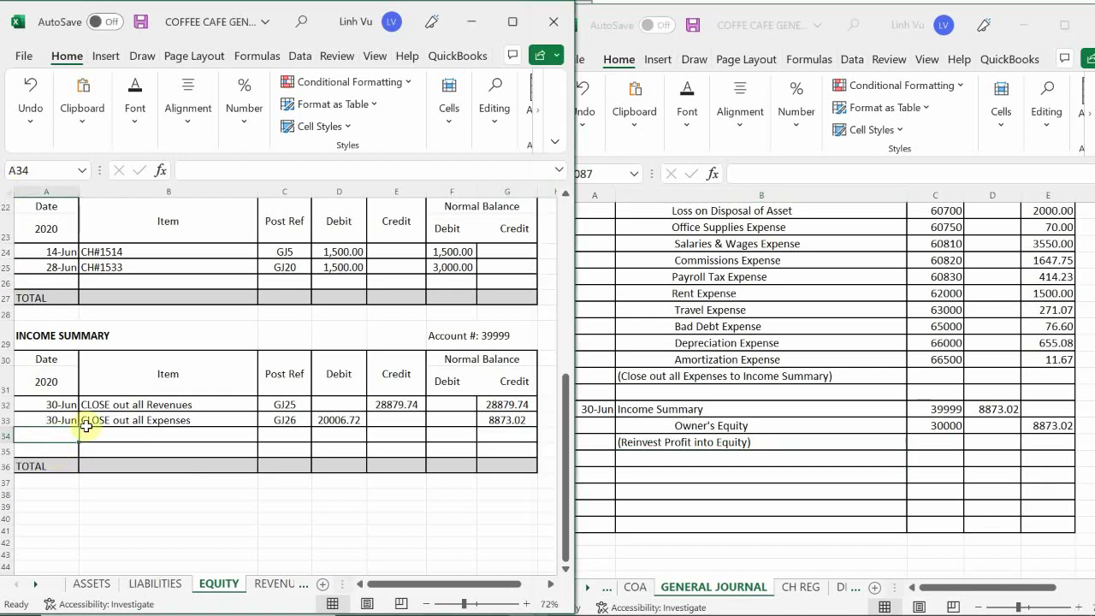
{"action": "type", "text": "6/30"}
{"action": "key", "text": "Return"}
{"action": "left_click", "coordinate": [88, 430]}
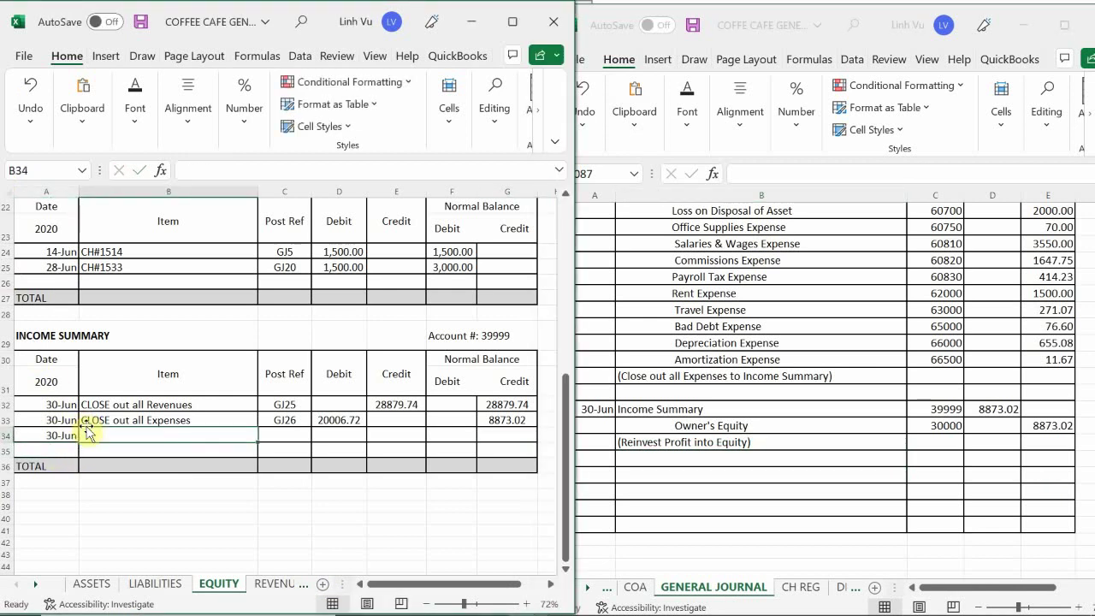
{"action": "type", "text": "CLOSE"}
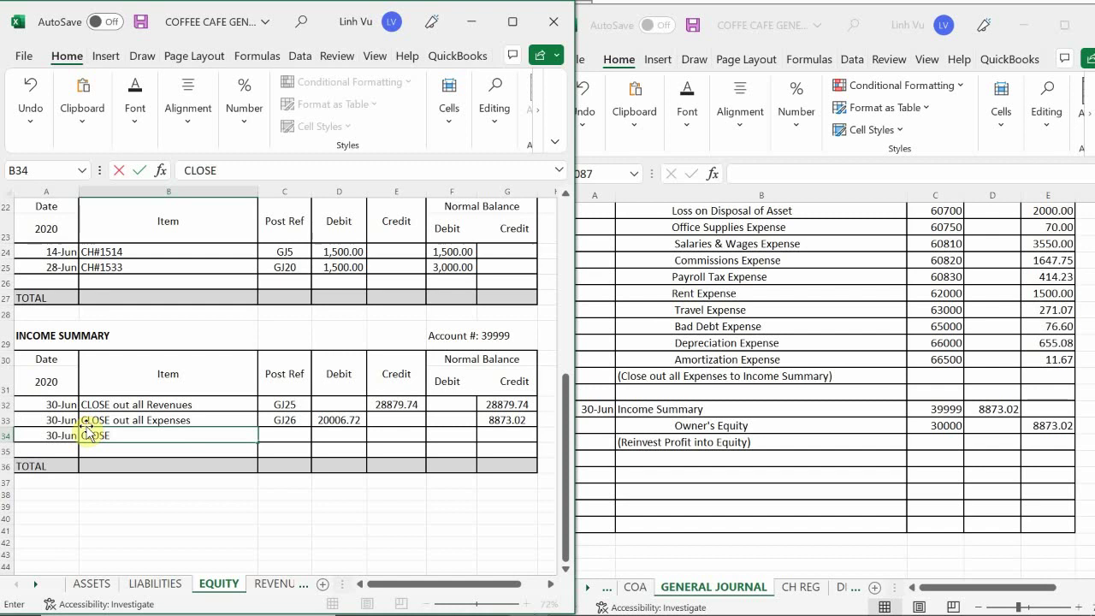
{"action": "key", "text": "Tab"}
- Set the post reference of the Income Summary ledger's CLOSE line to GJ26
{"action": "type", "text": "GK"}
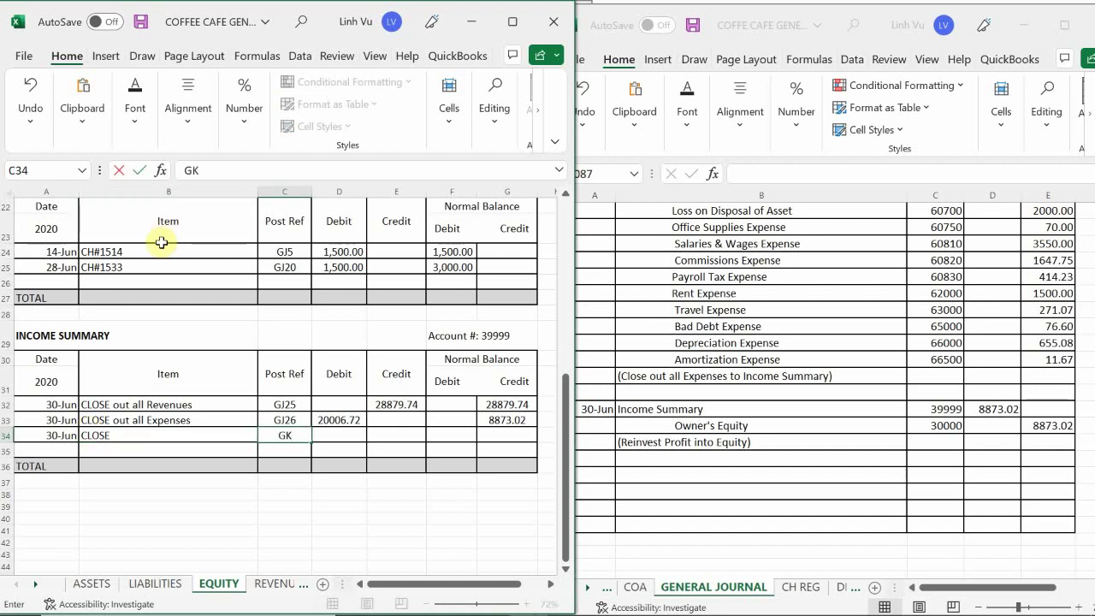
{"action": "key", "text": "BackSpace"}
{"action": "type", "text": "J256"}
{"action": "key", "text": "BackSpace"}
{"action": "key", "text": "BackSpace"}
{"action": "type", "text": "6"}
{"action": "key", "text": "Return"}
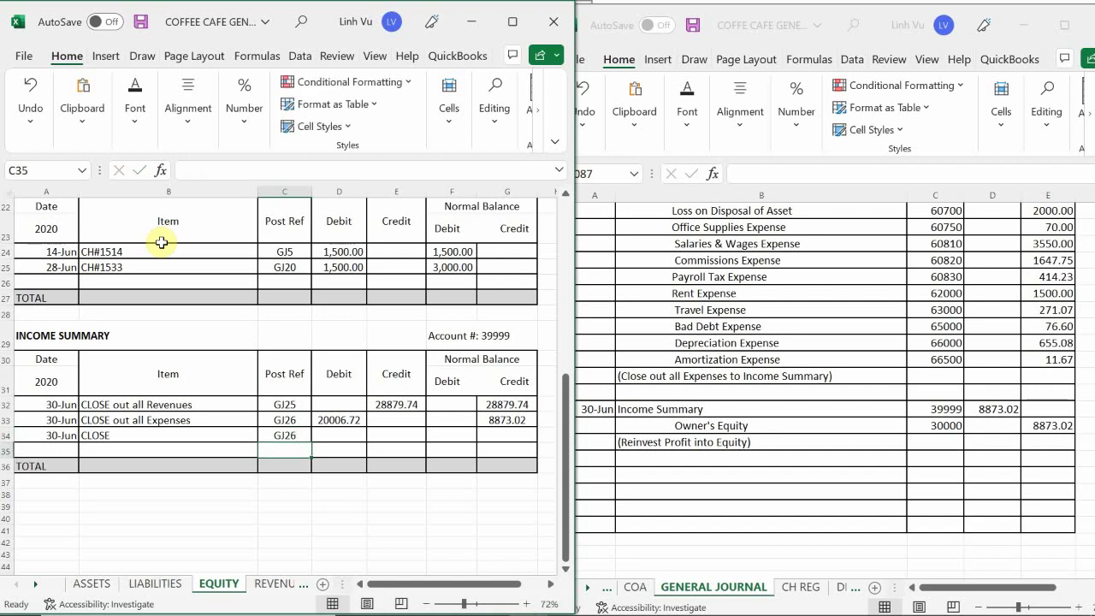
- Enter a debit of 8873.02 on the Income Summary ledger's CLOSE line
{"action": "key", "text": "Up"}
{"action": "key", "text": "Right"}
{"action": "key", "text": "Right"}
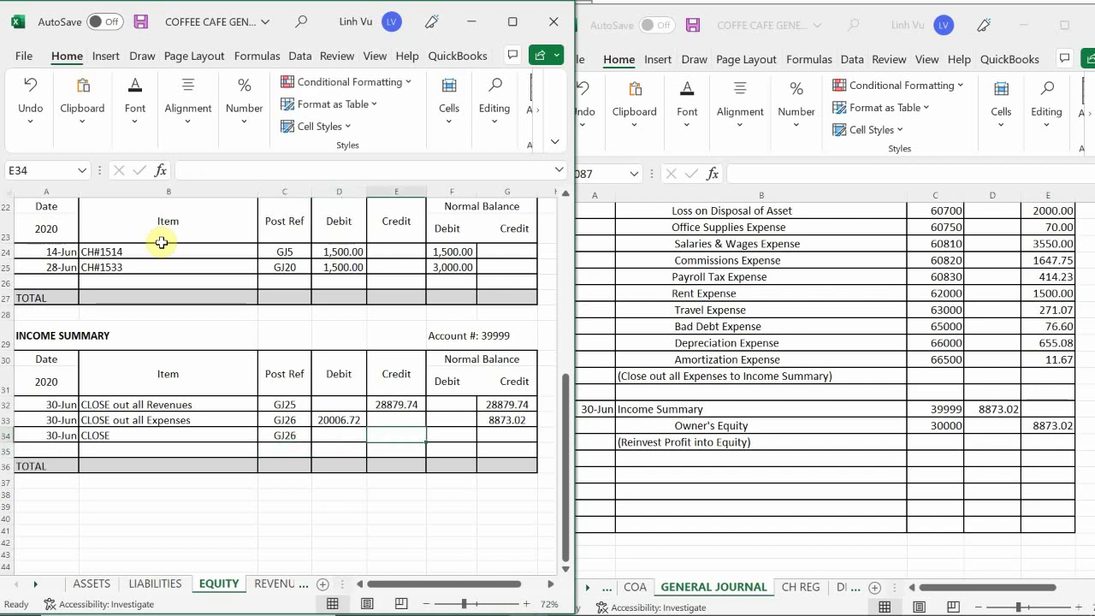
{"action": "key", "text": "Left"}
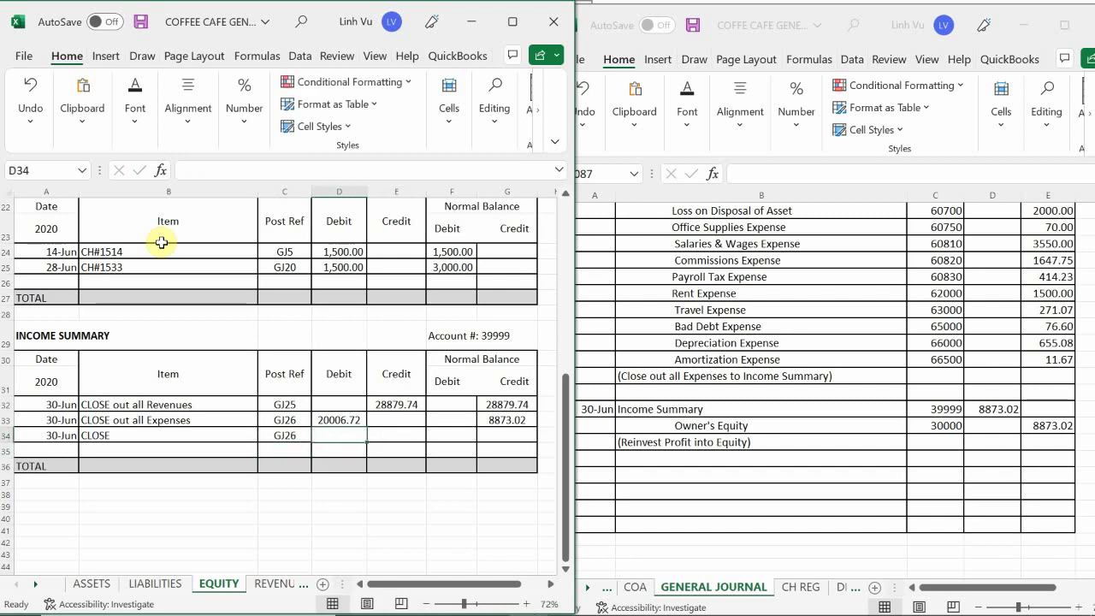
{"action": "type", "text": "8873.02"}
{"action": "key", "text": "Return"}
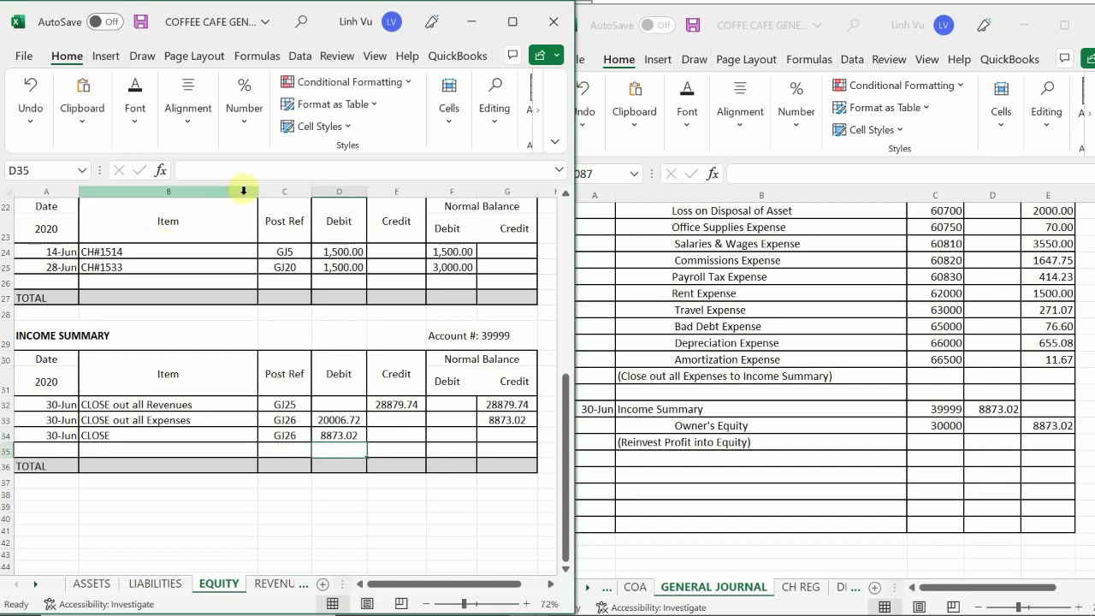
- Extend the credit balance formula from the Close out all Expenses line down to the CLOSE line in Income Summary
{"action": "left_click", "coordinate": [509, 420]}
{"action": "left_click_drag", "start_coordinate": [533, 427], "coordinate": [534, 443]}
{"action": "left_click", "coordinate": [454, 434]}
- Start row 8 of the Owner's Equity ledger with date 6/30 and item "Reinvest Net Profit/Income"
{"action": "scroll", "coordinate": [347, 396], "scroll_direction": "up", "scroll_amount": 7}
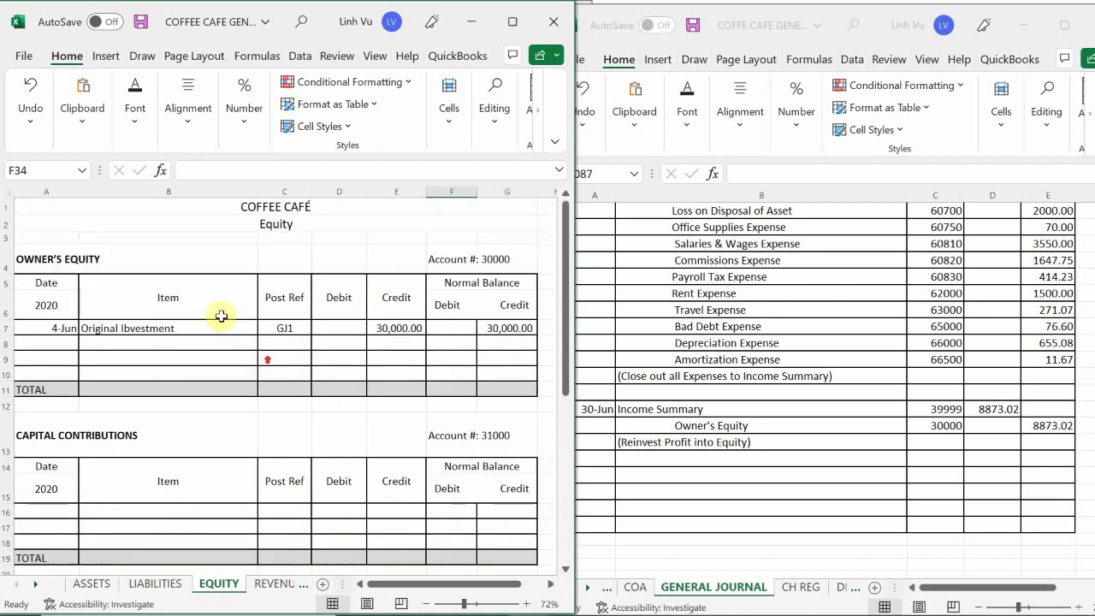
{"action": "double_click", "coordinate": [47, 343]}
{"action": "type", "text": "6/30"}
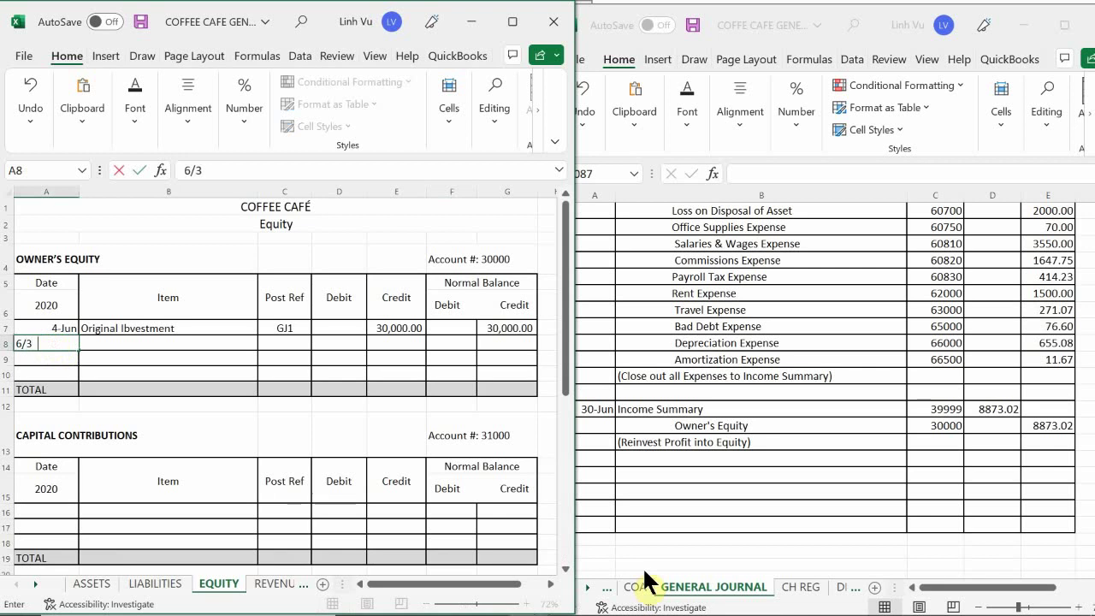
{"action": "key", "text": "Return"}
{"action": "key", "text": "Right"}
{"action": "key", "text": "Up"}
{"action": "type", "text": "Re"}
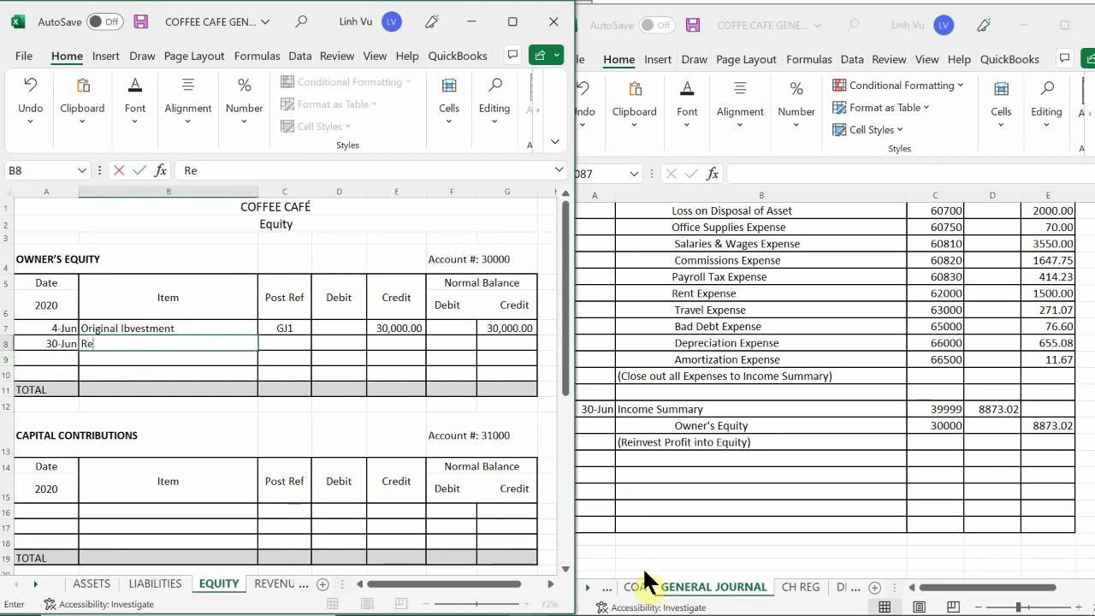
{"action": "type", "text": "invenst Net "}
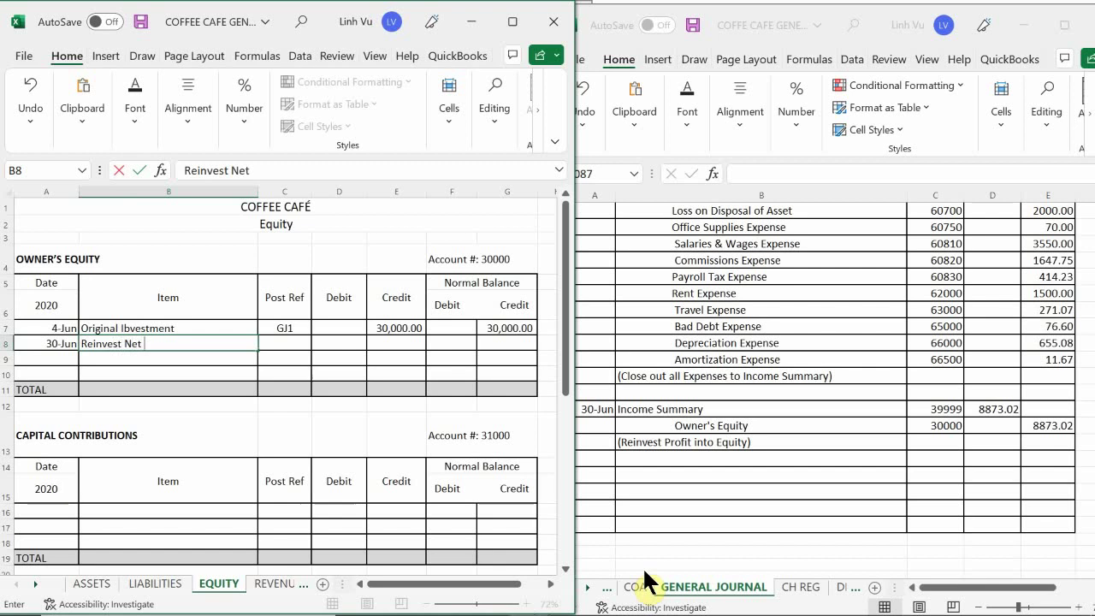
{"action": "type", "text": "Profi"}
{"action": "type", "text": "t/Un"}
{"action": "type", "text": "come"}
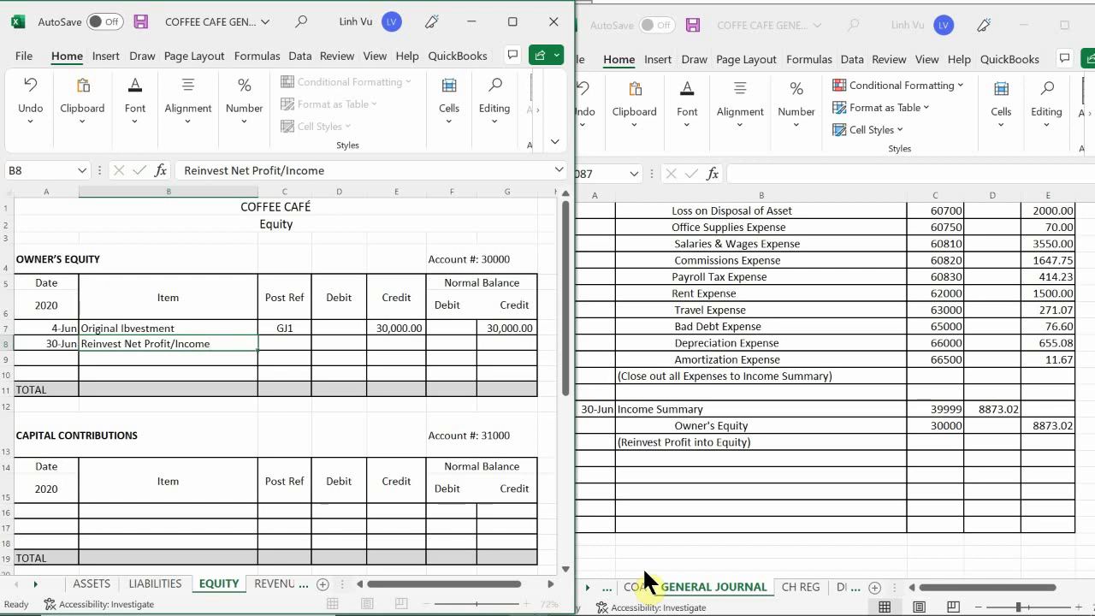
{"action": "key", "text": "Tab"}
- Enter post reference GJ26 and a credit of 8873.02 on the Owner's Equity ledger's Reinvest Net Profit/Income line
{"action": "type", "text": "GJ"}
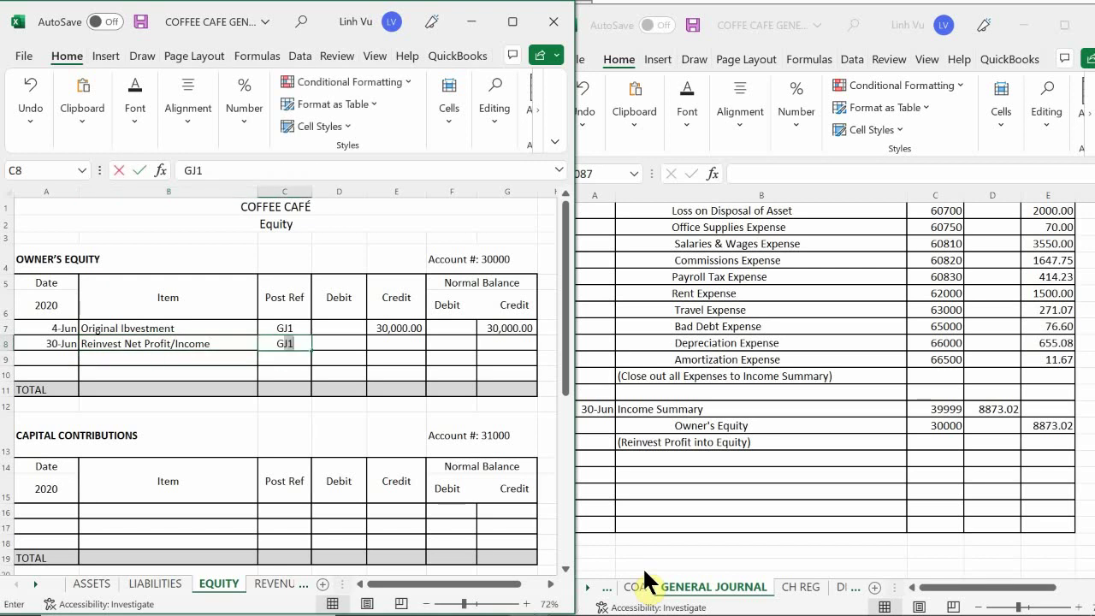
{"action": "type", "text": "26"}
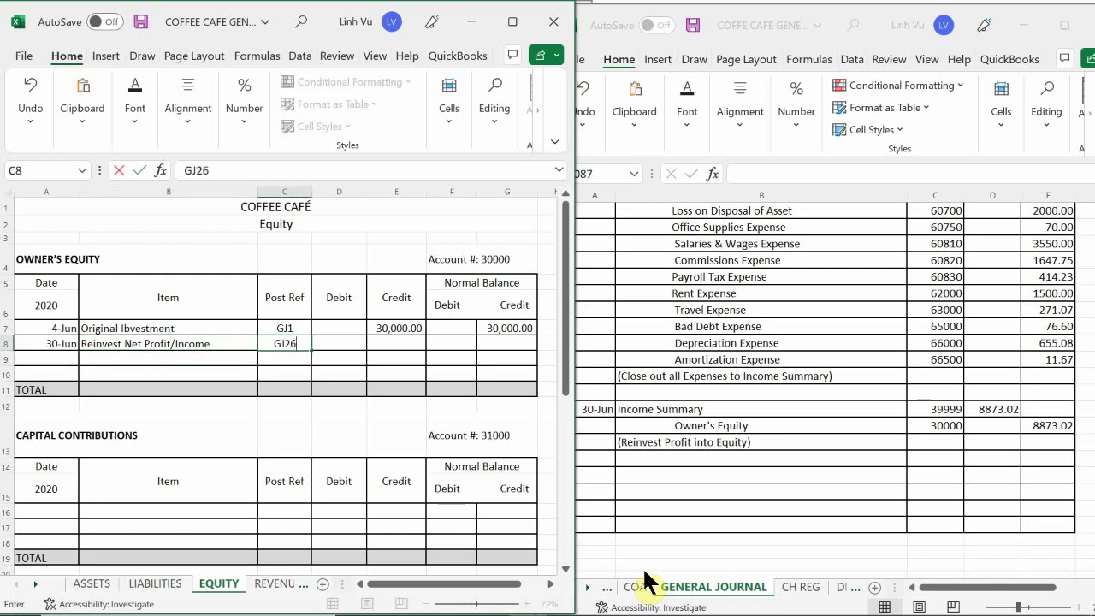
{"action": "key", "text": "Return"}
{"action": "key", "text": "Right"}
{"action": "key", "text": "Up"}
{"action": "key", "text": "Right"}
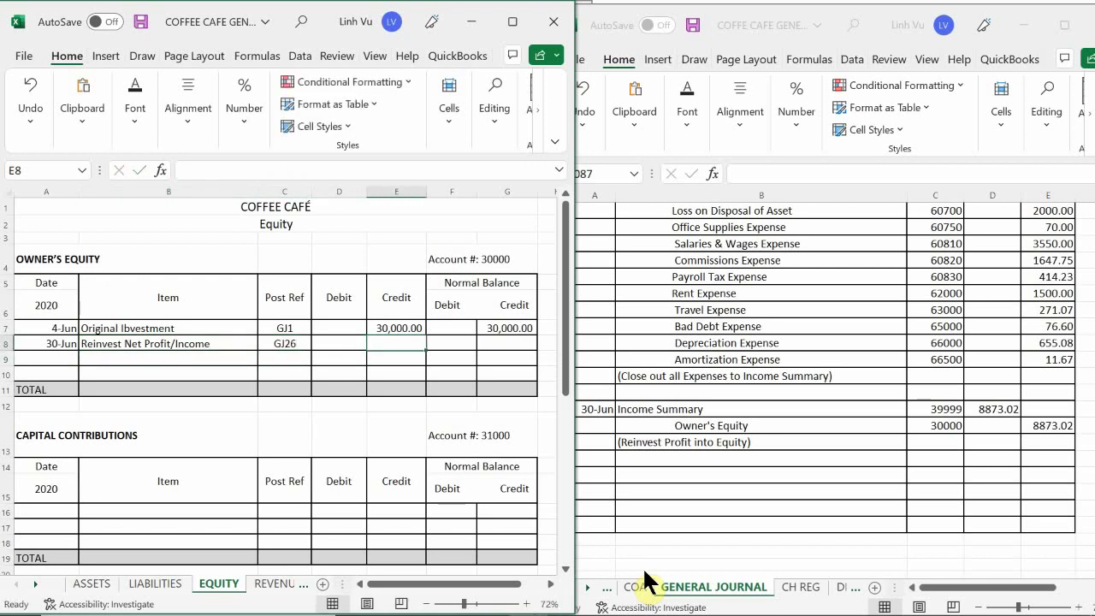
{"action": "type", "text": "8873.02"}
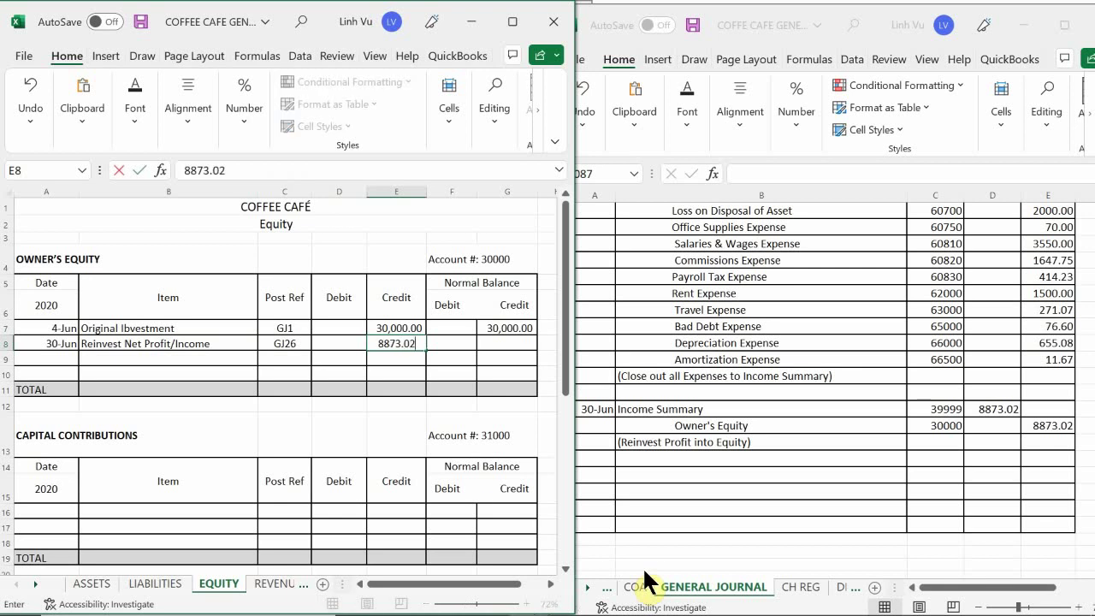
{"action": "key", "text": "Return"}
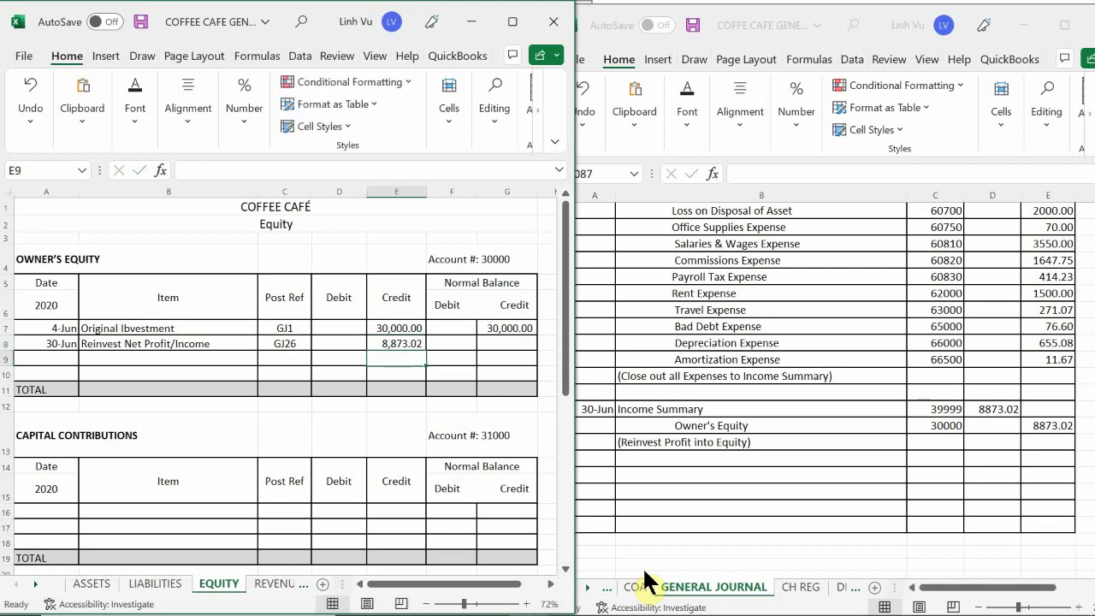
- Calculate the credit balance on Owner's Equity row 8 with the formula =G7+E8-D8
{"action": "key", "text": "Right"}
{"action": "key", "text": "Right"}
{"action": "key", "text": "Up"}
{"action": "type", "text": "="}
{"action": "key", "text": "Up"}
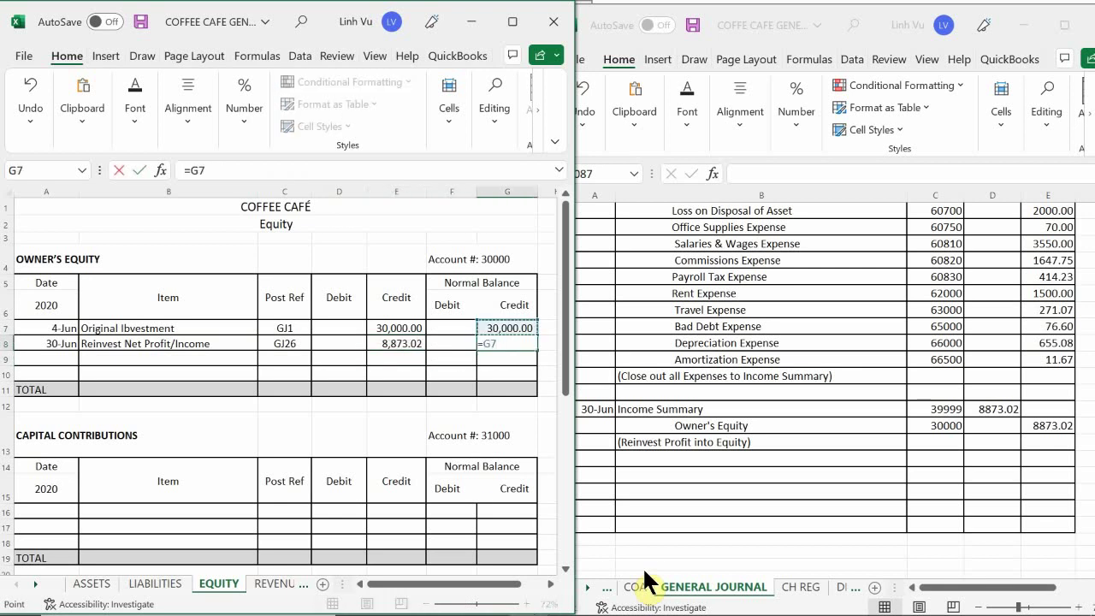
{"action": "type", "text": "+"}
{"action": "key", "text": "Left"}
{"action": "key", "text": "Left"}
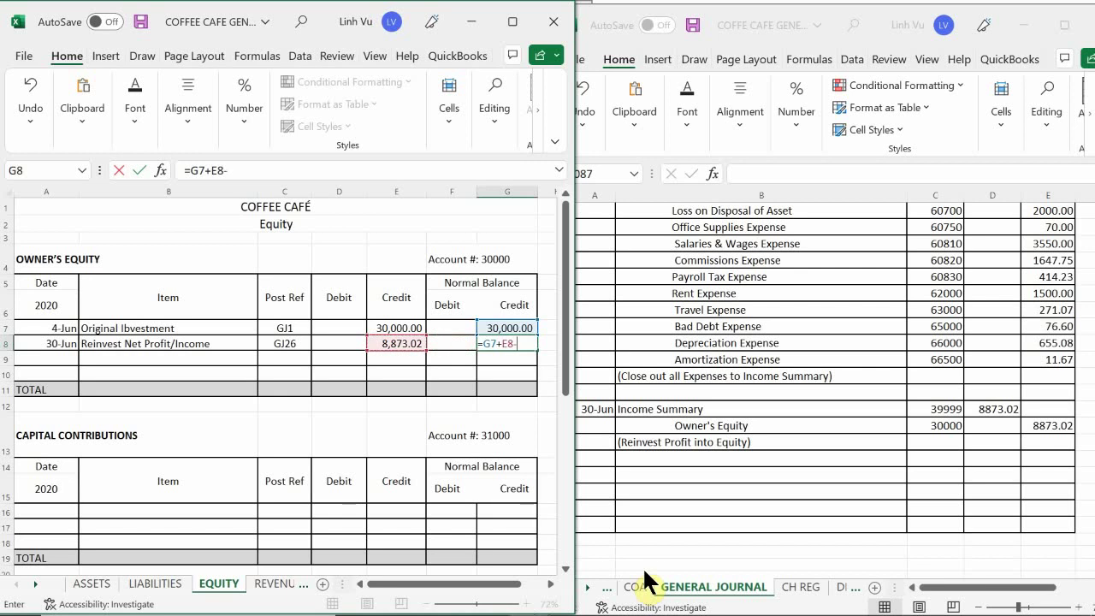
{"action": "type", "text": "-"}
{"action": "key", "text": "Left"}
{"action": "key", "text": "Left"}
{"action": "key", "text": "Left"}
{"action": "key", "text": "Return"}
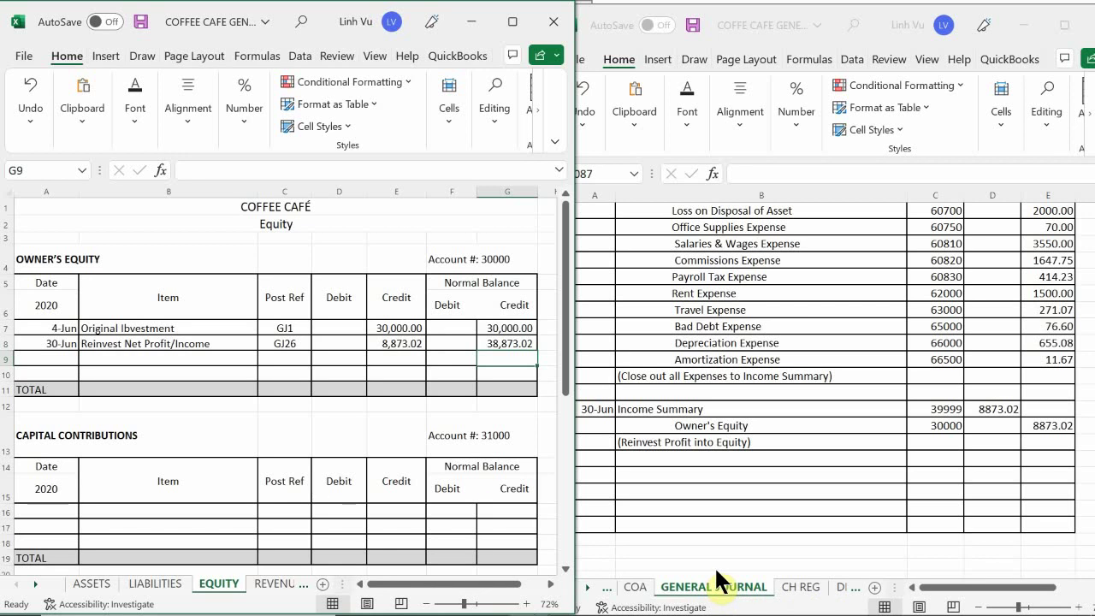
- Review the Owner's Withdraw, Income Summary and Owner's Equity accounts on the EQUITY sheet
{"action": "left_click", "coordinate": [220, 374]}
{"action": "scroll", "coordinate": [220, 375], "scroll_direction": "down", "scroll_amount": 1}
{"action": "scroll", "coordinate": [221, 375], "scroll_direction": "down", "scroll_amount": 5}
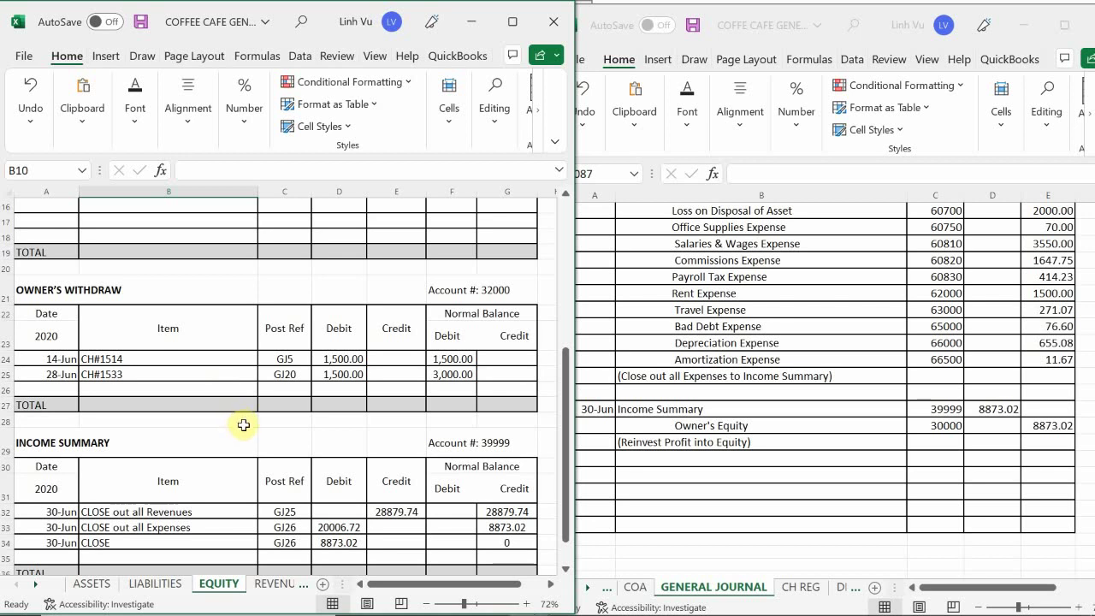
{"action": "scroll", "coordinate": [243, 423], "scroll_direction": "down", "scroll_amount": 2}
{"action": "scroll", "coordinate": [245, 433], "scroll_direction": "up", "scroll_amount": 2}
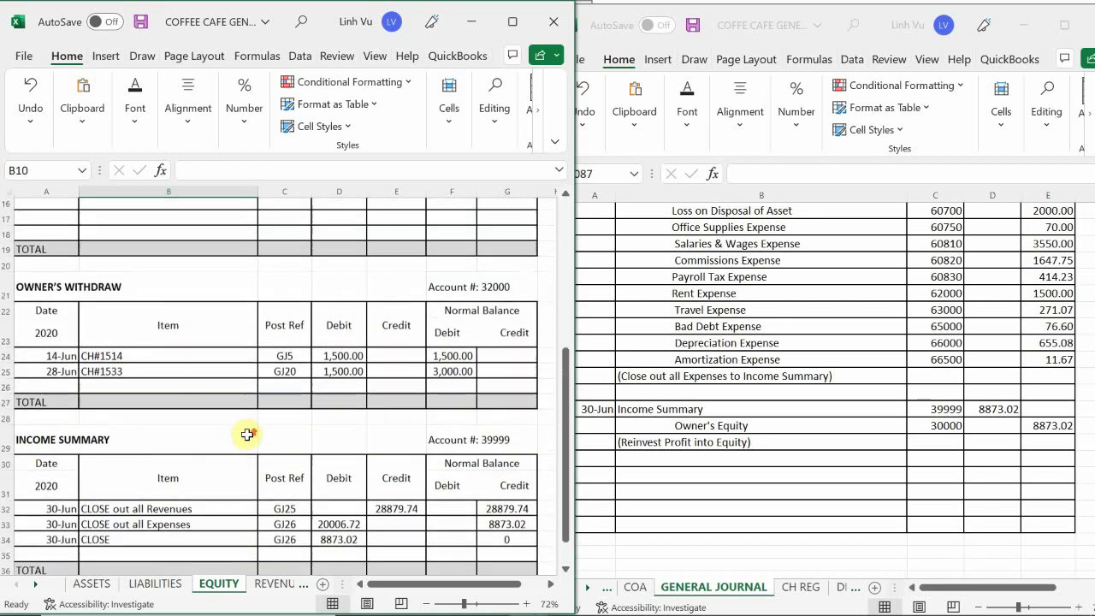
{"action": "scroll", "coordinate": [244, 435], "scroll_direction": "up", "scroll_amount": 2}
{"action": "scroll", "coordinate": [265, 460], "scroll_direction": "down", "scroll_amount": 1}
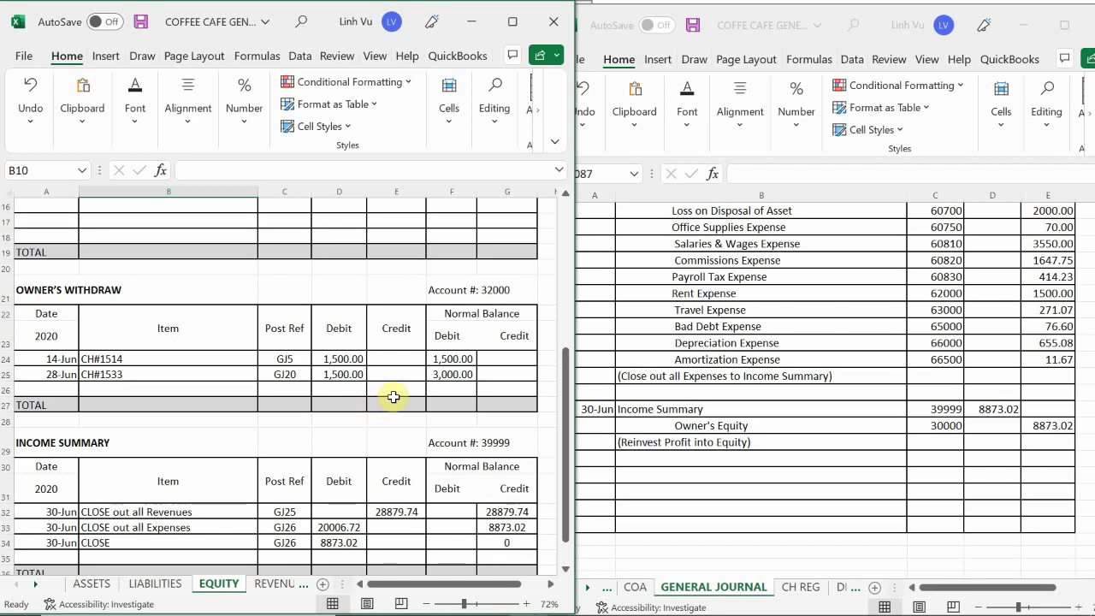
{"action": "scroll", "coordinate": [394, 397], "scroll_direction": "up", "scroll_amount": 4}
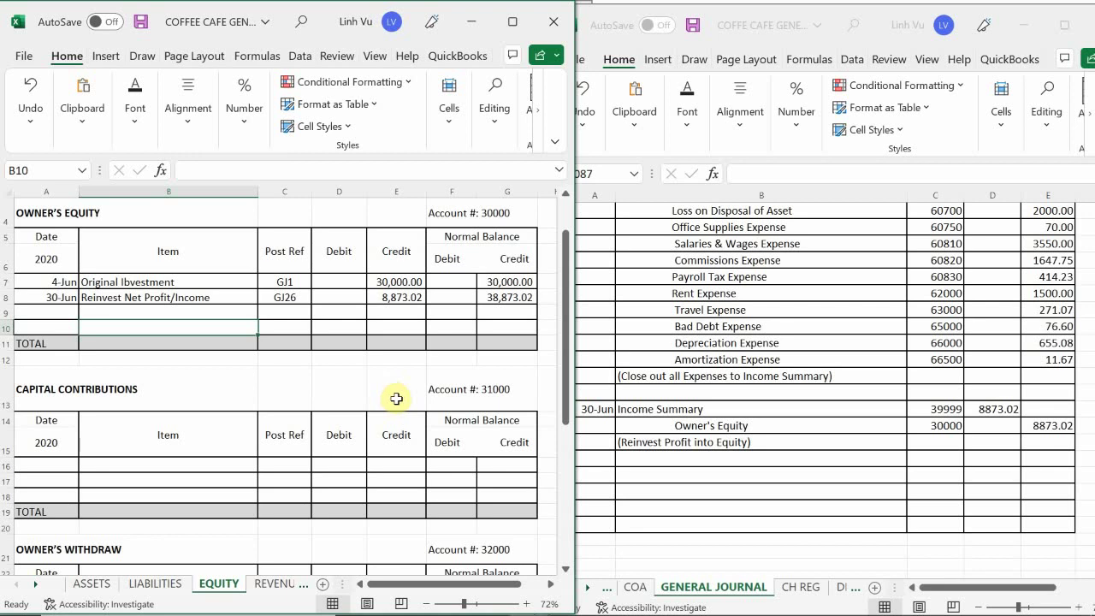
- Start a new general journal entry in row 1088 with the date 6/30
{"action": "left_click", "coordinate": [724, 452]}
{"action": "scroll", "coordinate": [723, 434], "scroll_direction": "down", "scroll_amount": 1}
{"action": "left_click", "coordinate": [603, 425]}
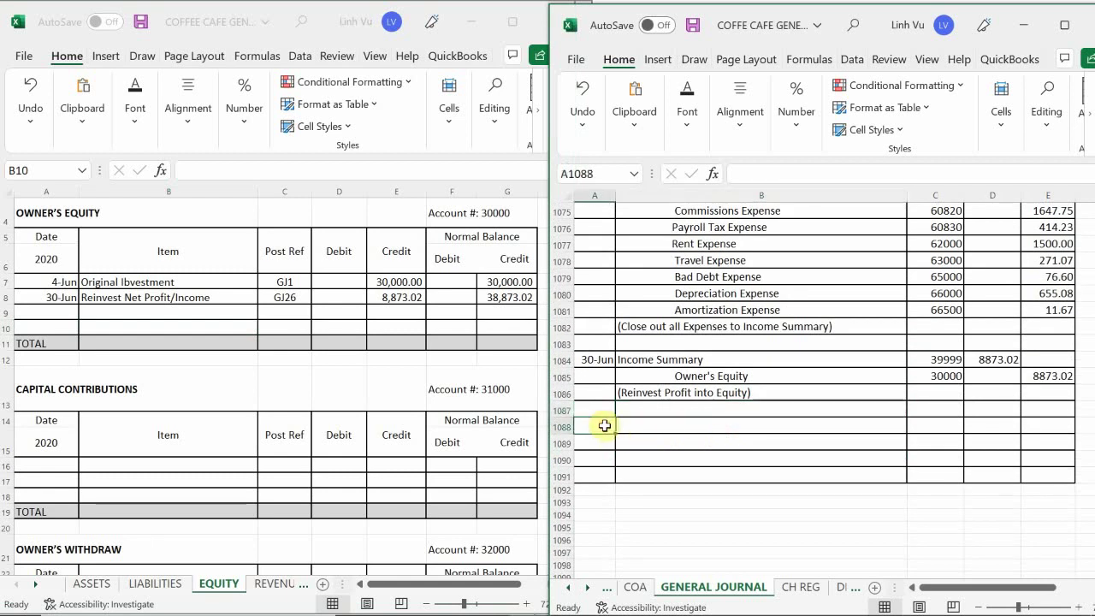
{"action": "type", "text": "6/30"}
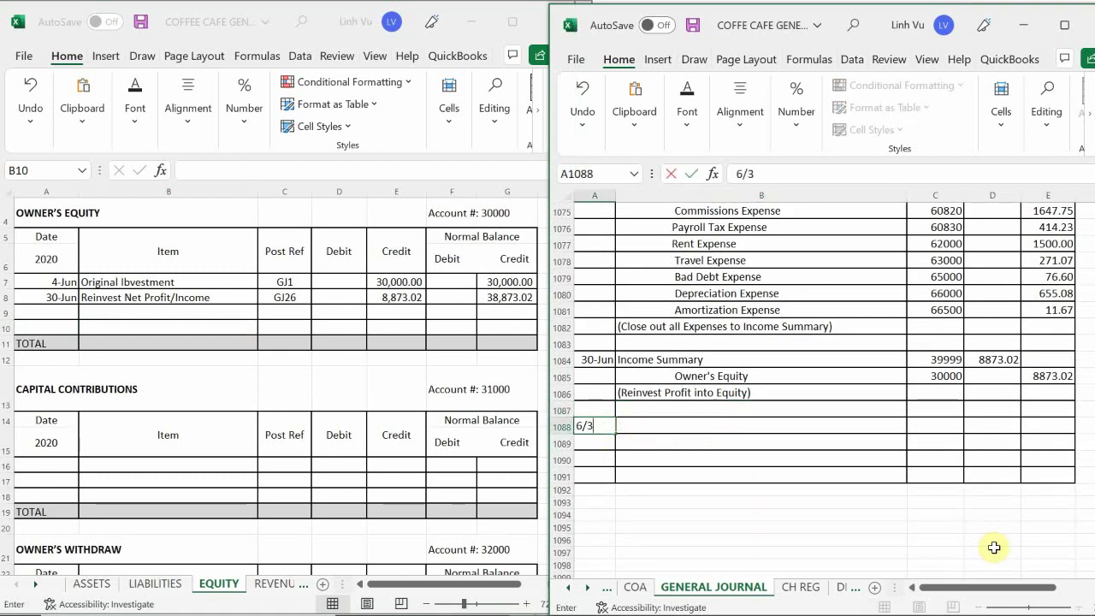
{"action": "key", "text": "Return"}
{"action": "key", "text": "Up"}
{"action": "key", "text": "Right"}
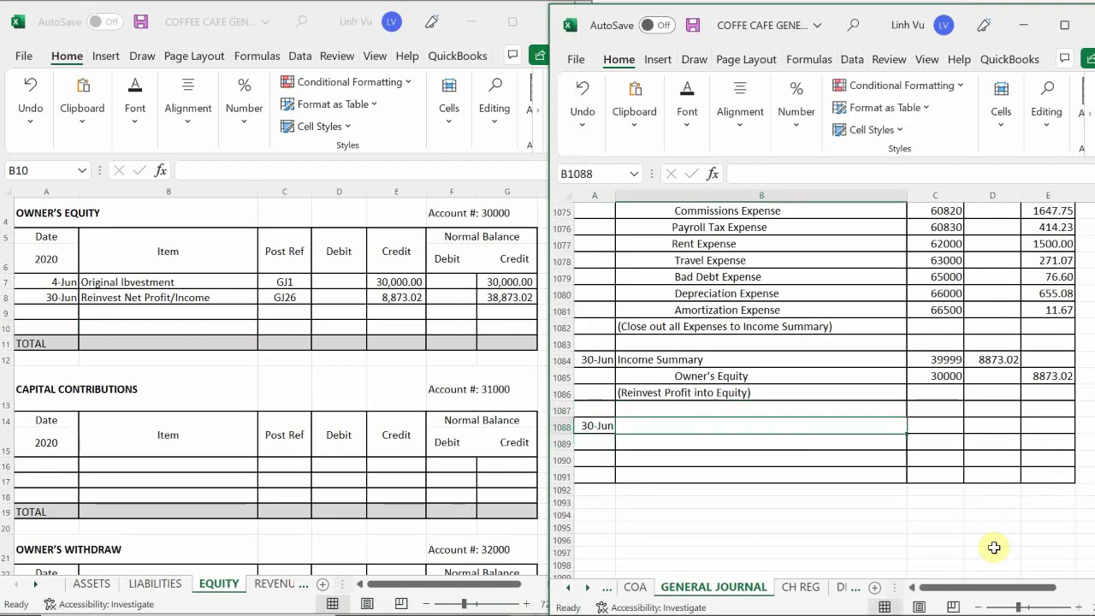
- Enter Owner's Withdraw as the first account of the new June 30 entry in B1088
{"action": "type", "text": "Owner's"}
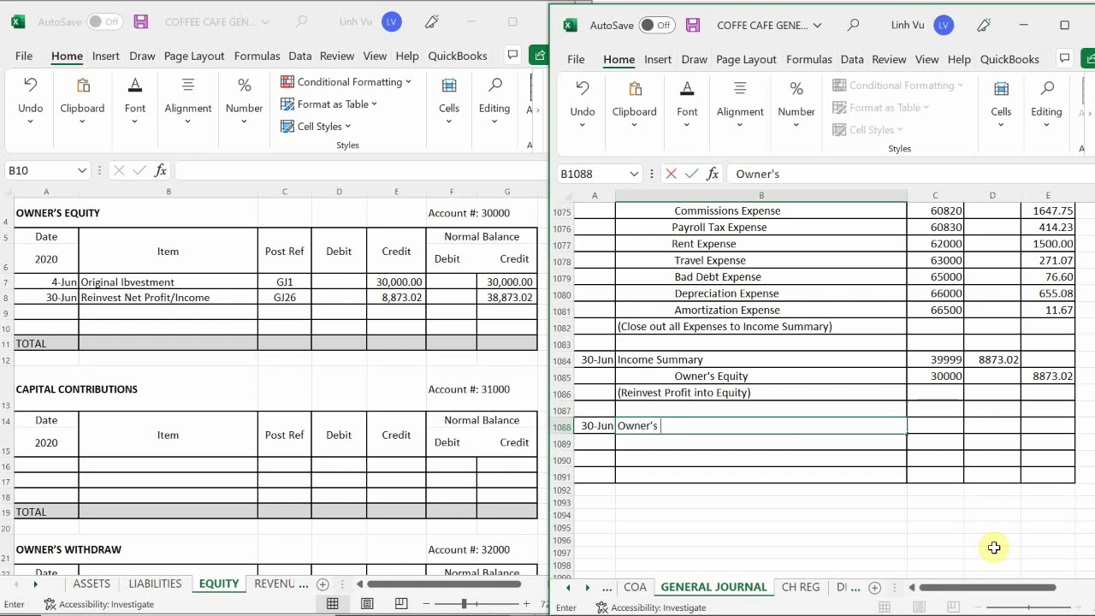
{"action": "type", "text": " Withdraw"}
{"action": "key", "text": "Return"}
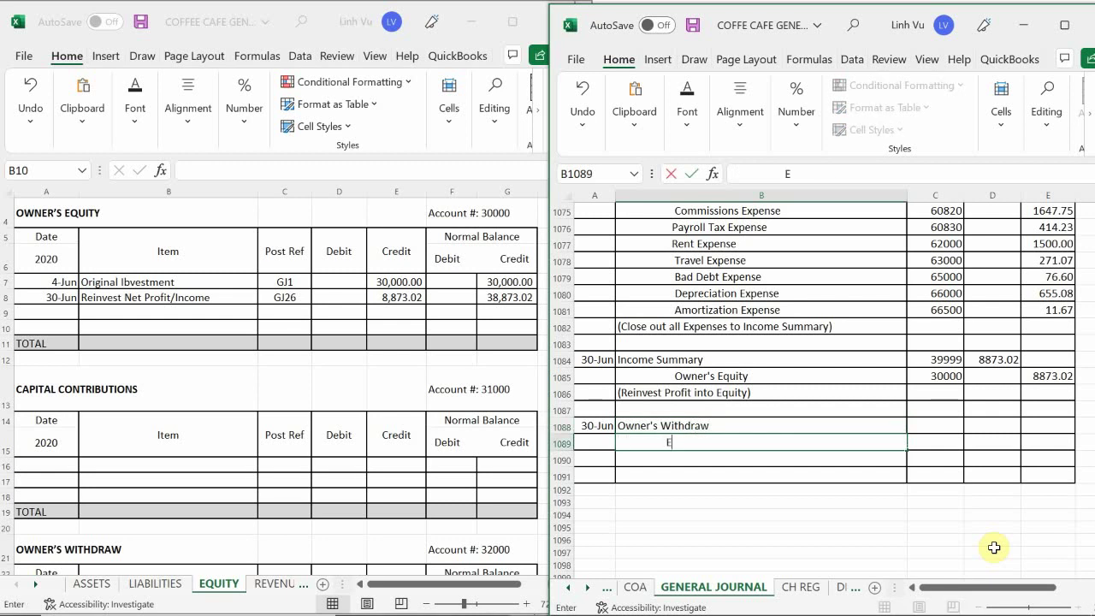
{"action": "key", "text": "Escape"}
{"action": "key", "text": "Up"}
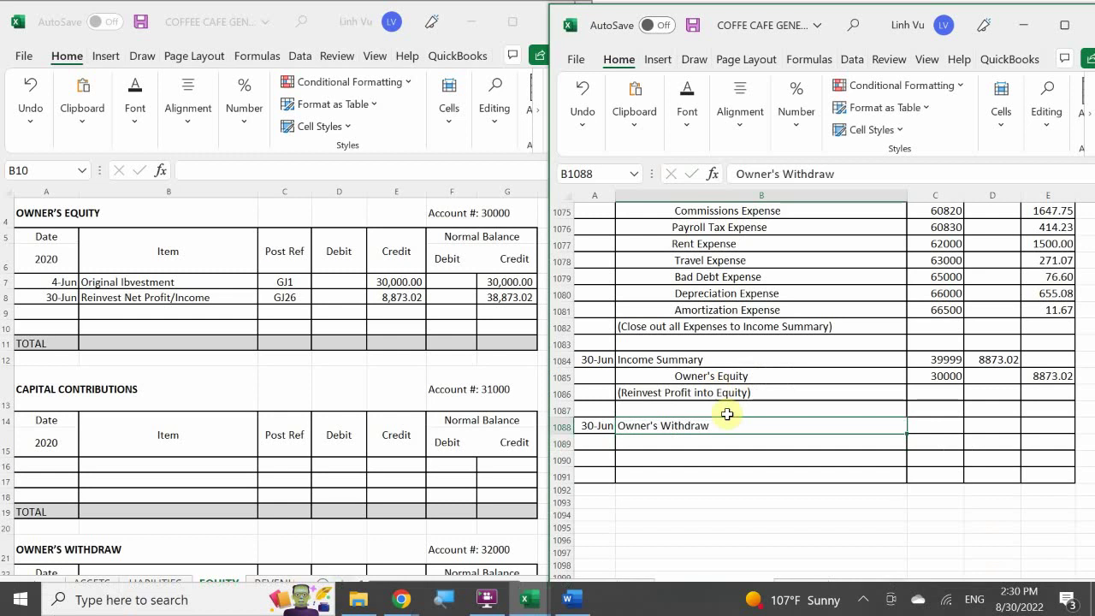
- Change the first account of the new June 30 journal entry to Owner's Equity
{"action": "double_click", "coordinate": [750, 428]}
{"action": "key", "text": "BackSpace"}
{"action": "key", "text": "BackSpace"}
{"action": "key", "text": "BackSpace"}
{"action": "key", "text": "BackSpace"}
{"action": "key", "text": "BackSpace"}
{"action": "key", "text": "BackSpace"}
{"action": "key", "text": "BackSpace"}
{"action": "key", "text": "BackSpace"}
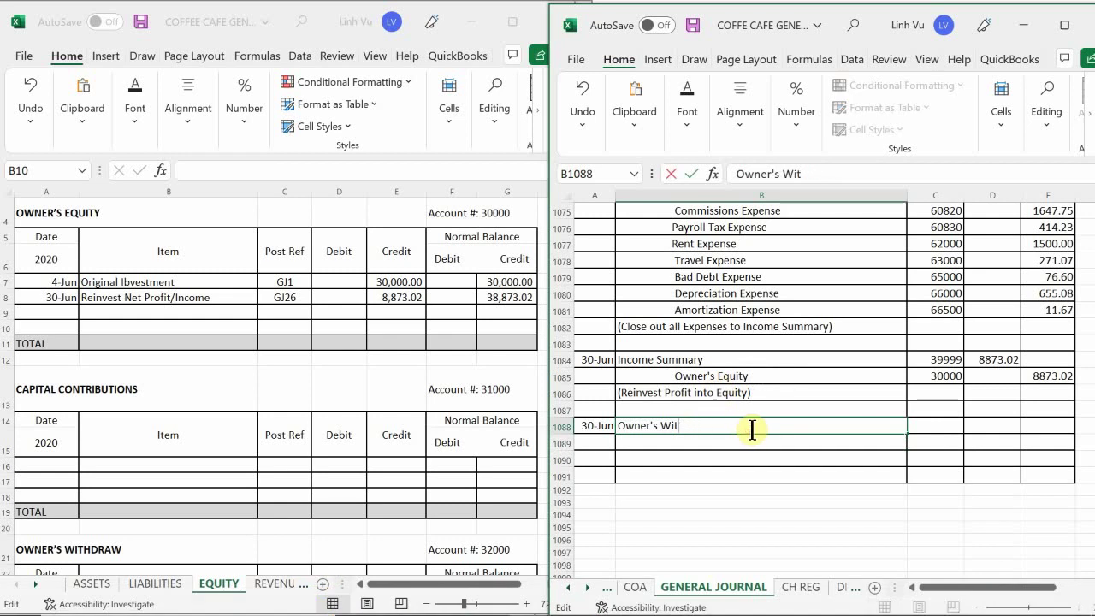
{"action": "type", "text": "Equity"}
{"action": "key", "text": "Return"}
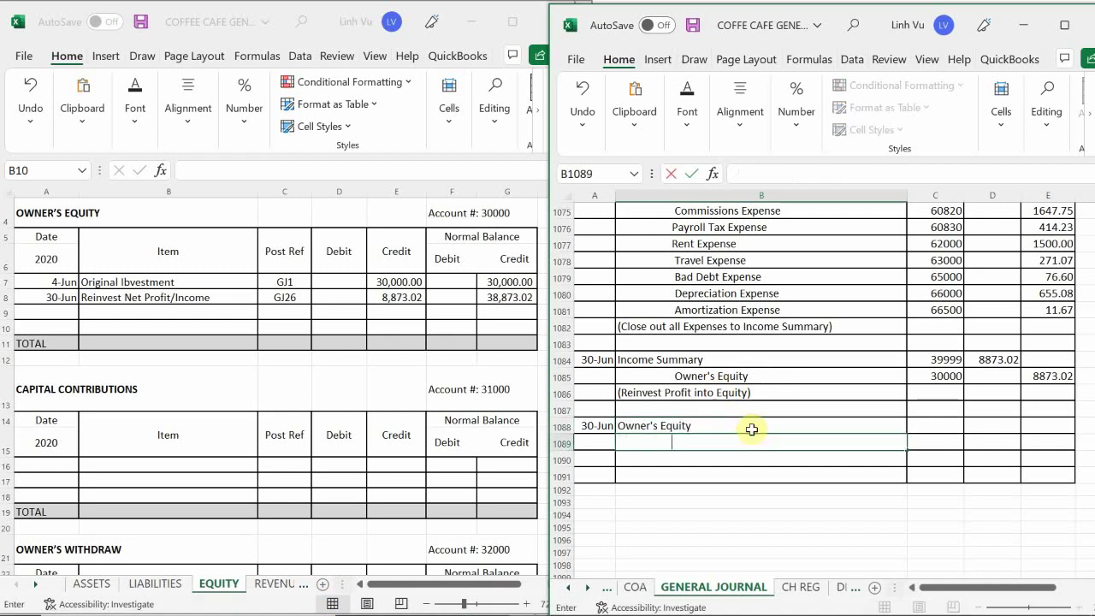
- Enter Owner's Withdraw as the indented credit account in row 1089 of the general journal
{"action": "key", "text": "BackSpace"}
{"action": "type", "text": "Owner's With"}
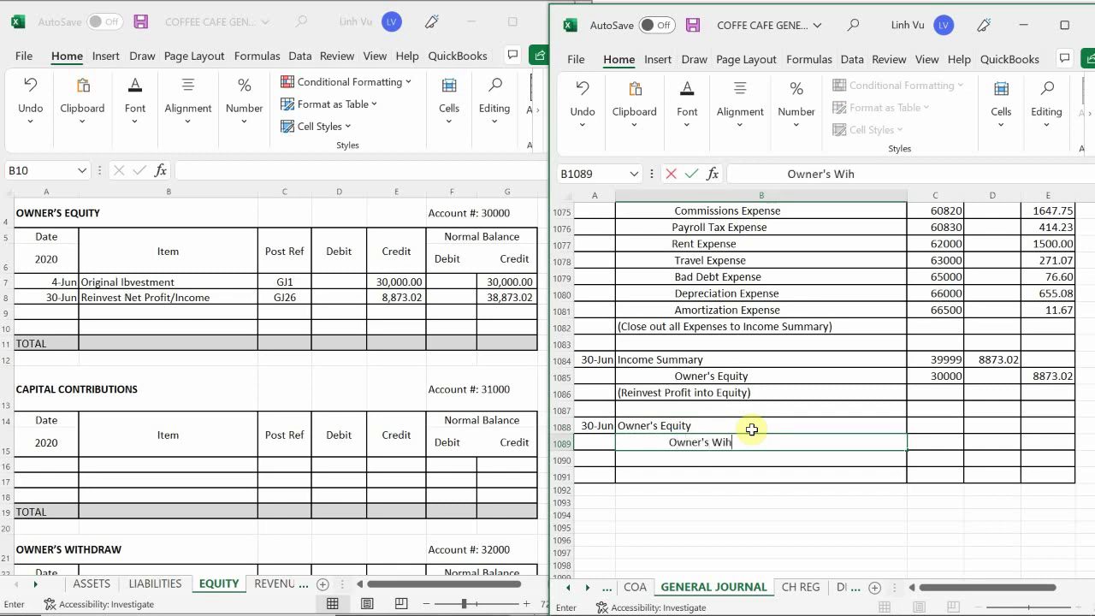
{"action": "key", "text": "BackSpace"}
{"action": "type", "text": "thdraw"}
{"action": "key", "text": "Return"}
- Enter post references 30000 for Owner's Equity and 32000 for Owner's Withdraw in the new journal entry
{"action": "key", "text": "Right"}
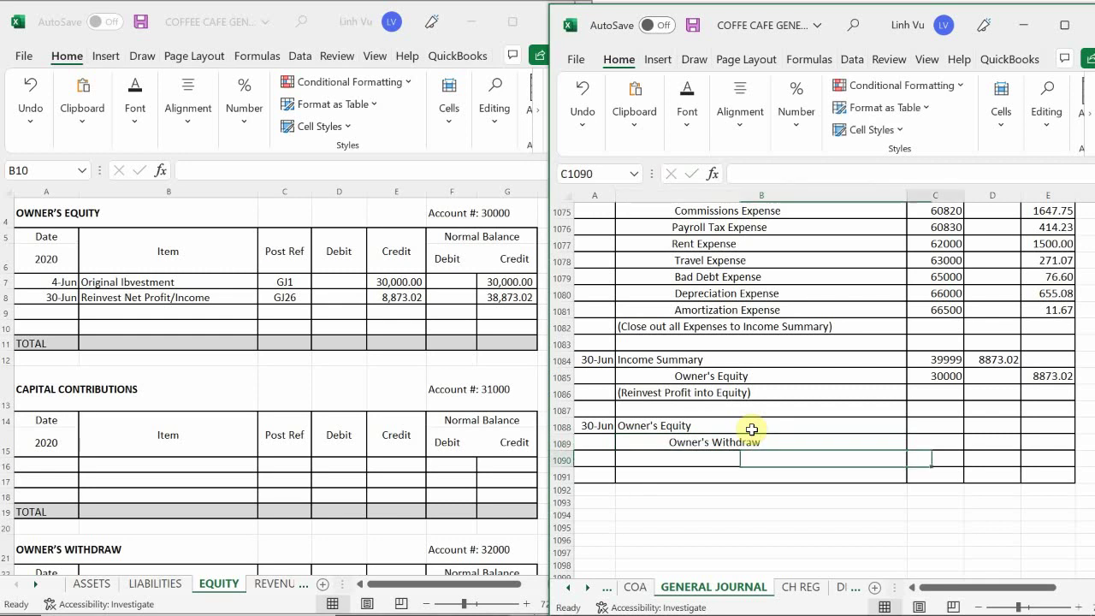
{"action": "key", "text": "Up"}
{"action": "key", "text": "Up"}
{"action": "type", "text": "30000"}
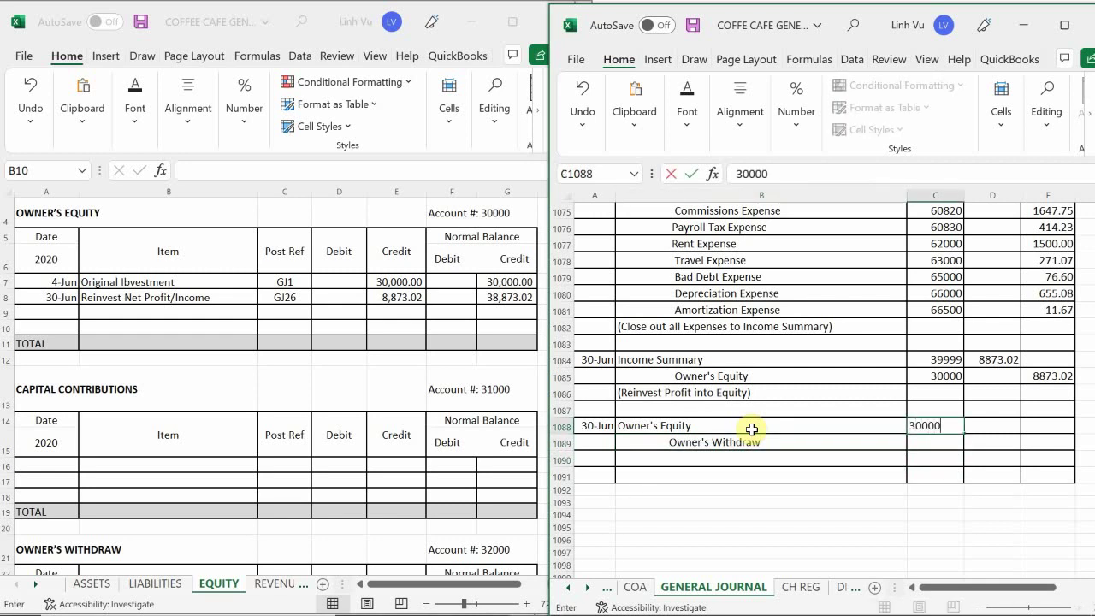
{"action": "key", "text": "Return"}
{"action": "type", "text": "32000"}
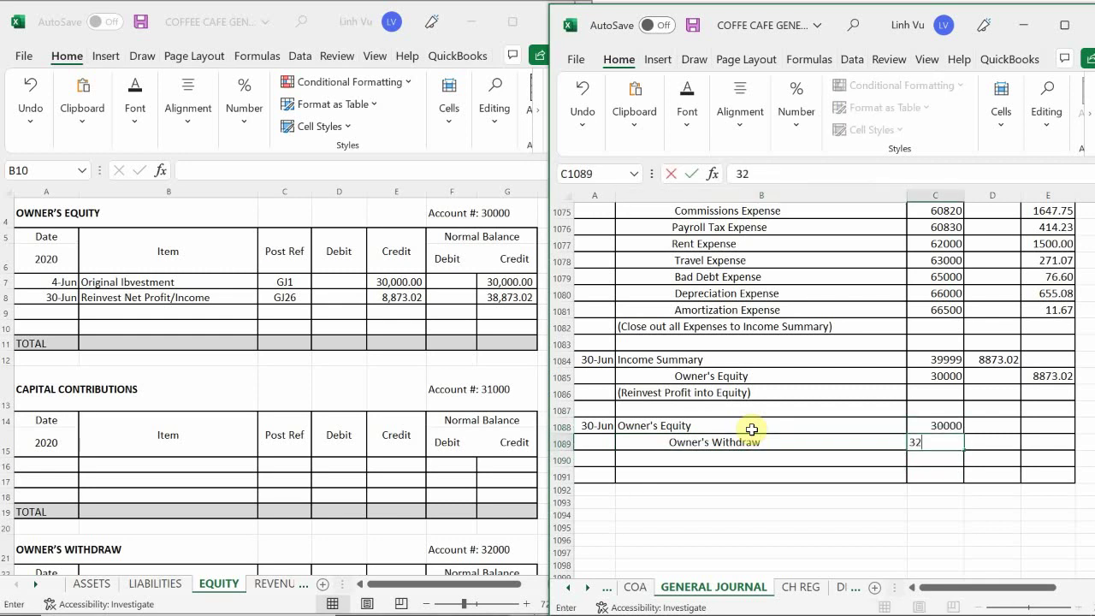
{"action": "key", "text": "Return"}
- Enter a 3000 debit for Owner's Equity and credit Owner's Withdraw with the formula =D1088
{"action": "key", "text": "Right"}
{"action": "key", "text": "Up"}
{"action": "key", "text": "Up"}
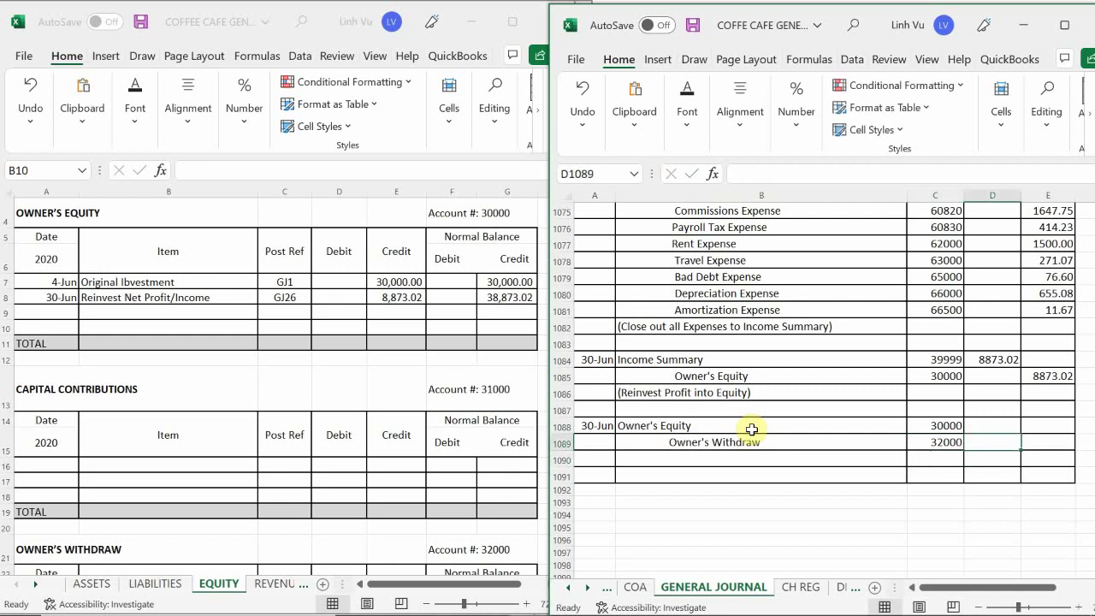
{"action": "type", "text": "3000"}
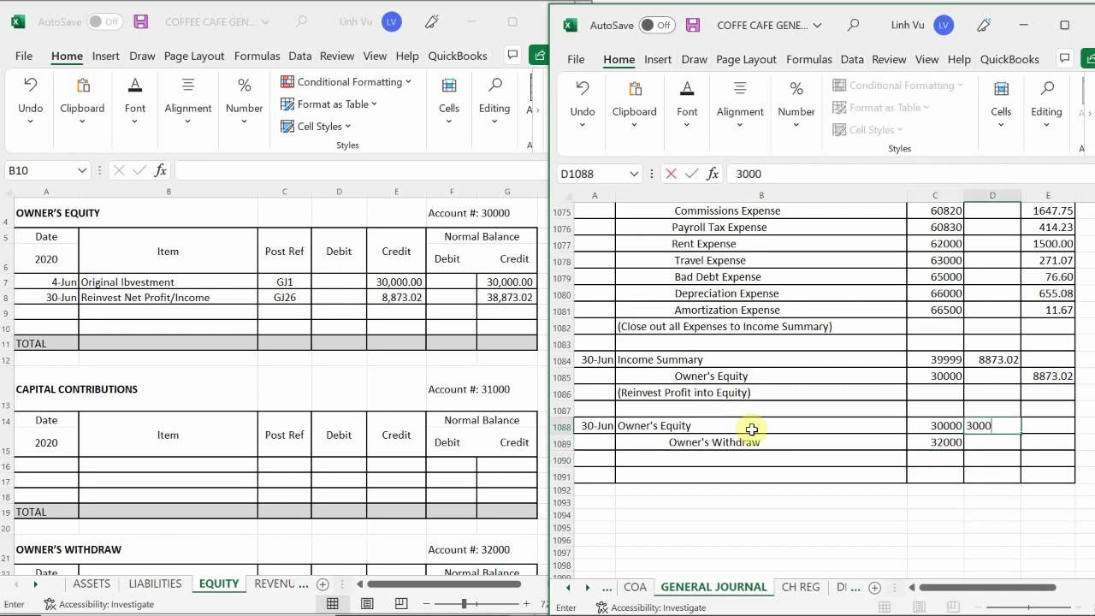
{"action": "key", "text": "Return"}
{"action": "key", "text": "Right"}
{"action": "type", "text": "="}
{"action": "key", "text": "Up"}
{"action": "key", "text": "Left"}
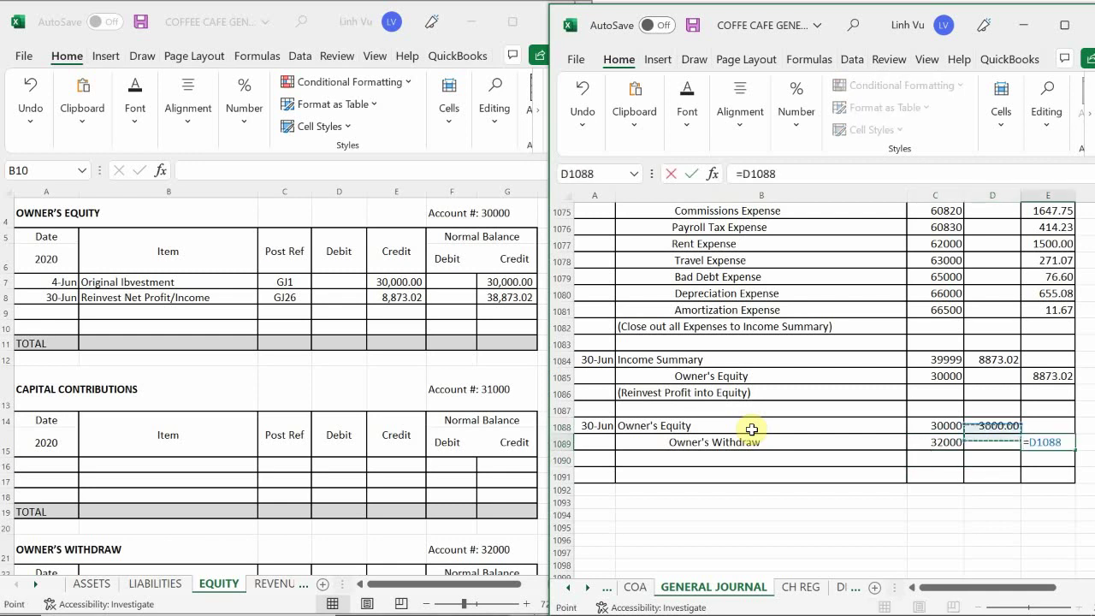
{"action": "key", "text": "Return"}
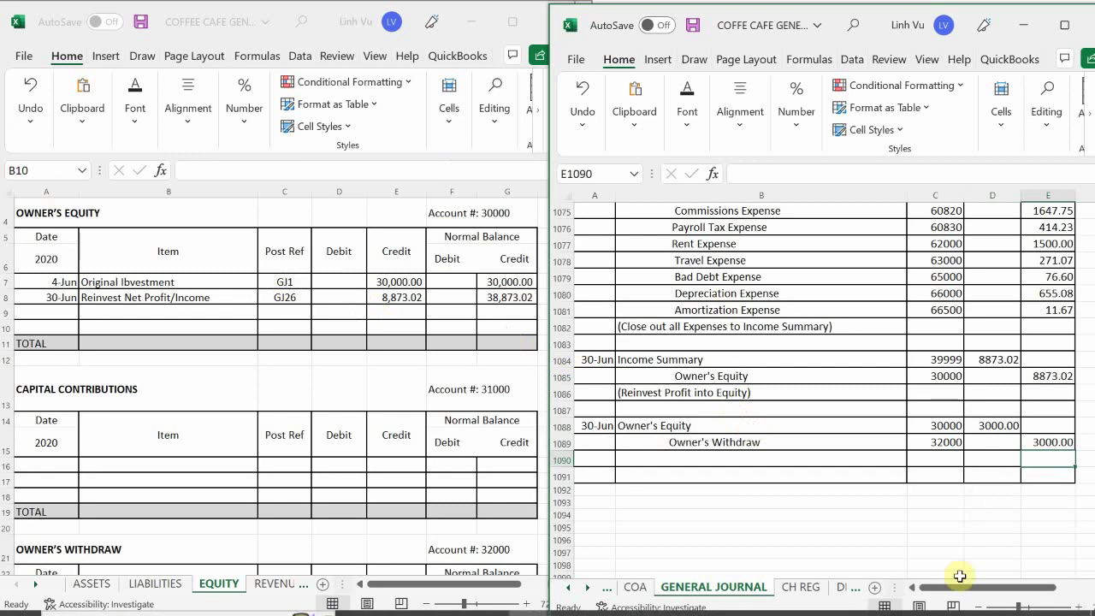
- Enter the description "(Close our Withdraws out to Equity)" below the Owner's Withdraw line in the general journal
{"action": "left_click", "coordinate": [632, 464]}
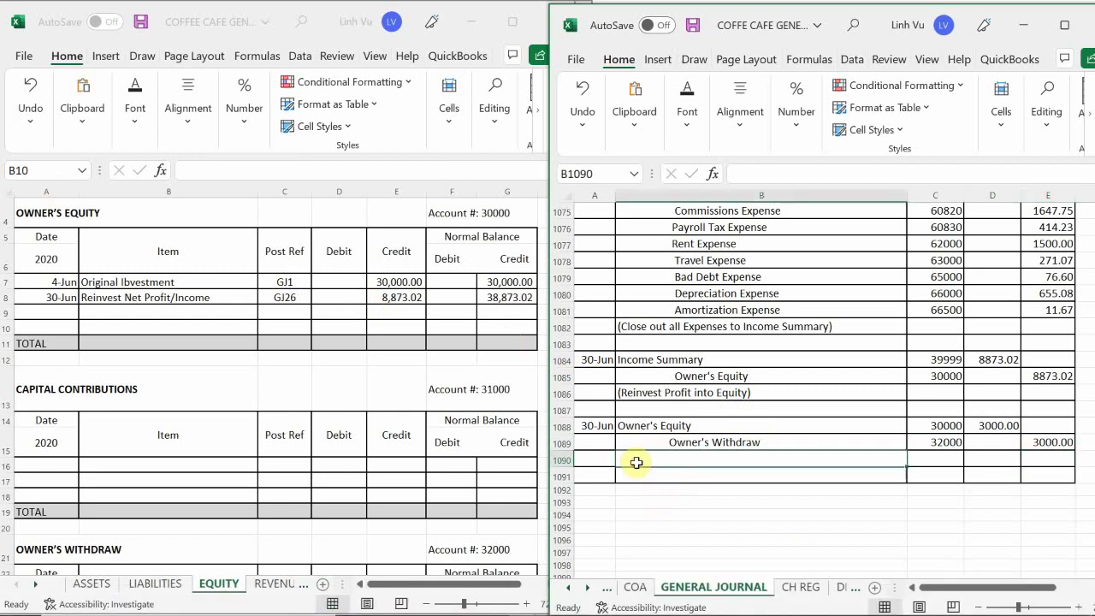
{"action": "type", "text": "("}
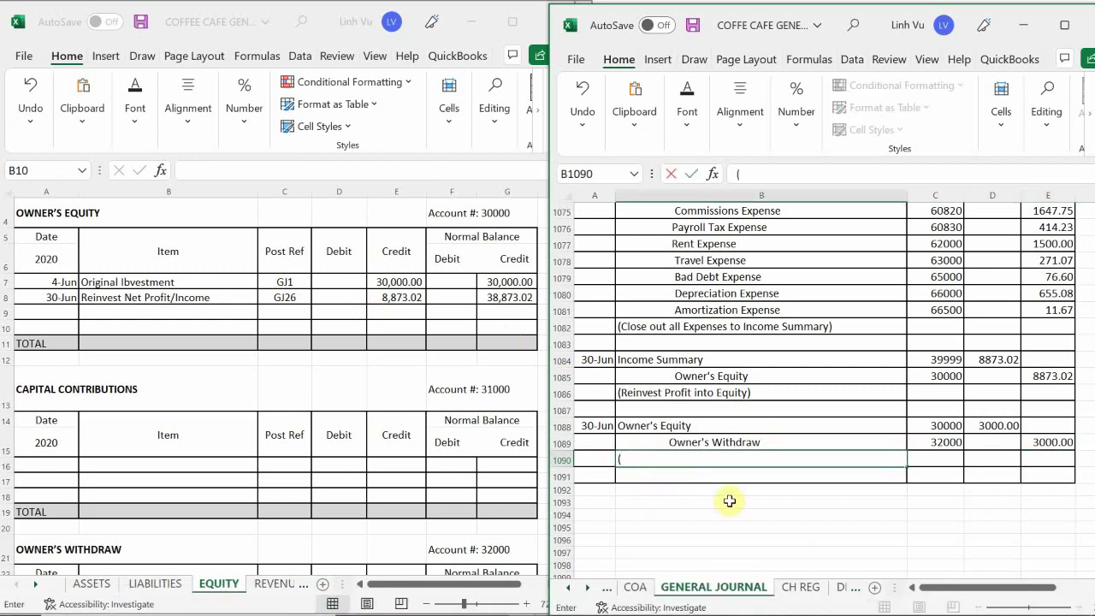
{"action": "type", "text": "Close our Qui"}
{"action": "key", "text": "BackSpace"}
{"action": "key", "text": "BackSpace"}
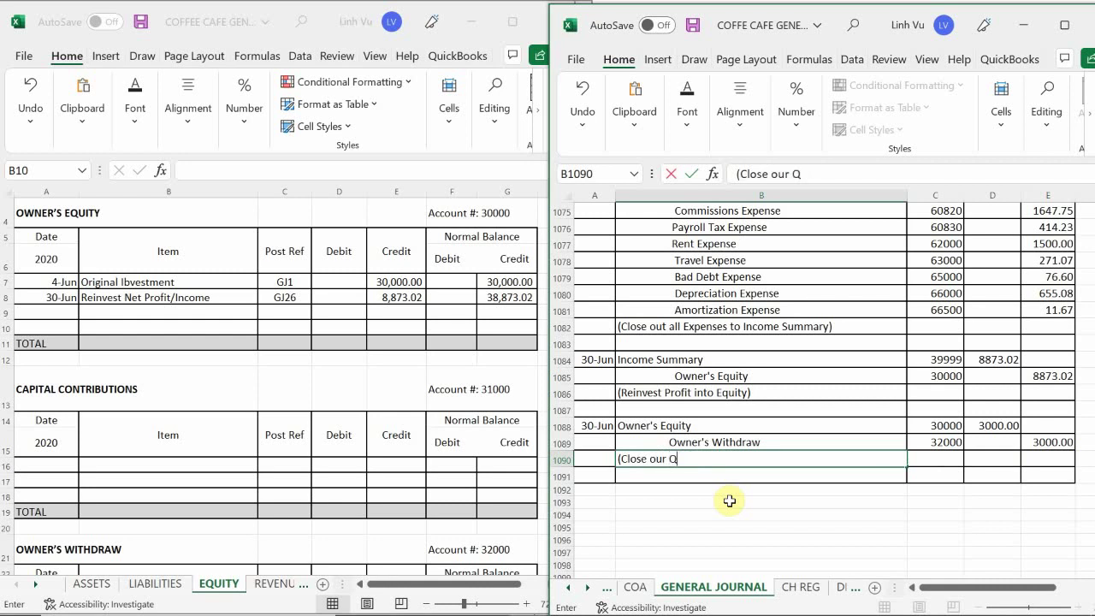
{"action": "key", "text": "BackSpace"}
{"action": "type", "text": "Withdraws "}
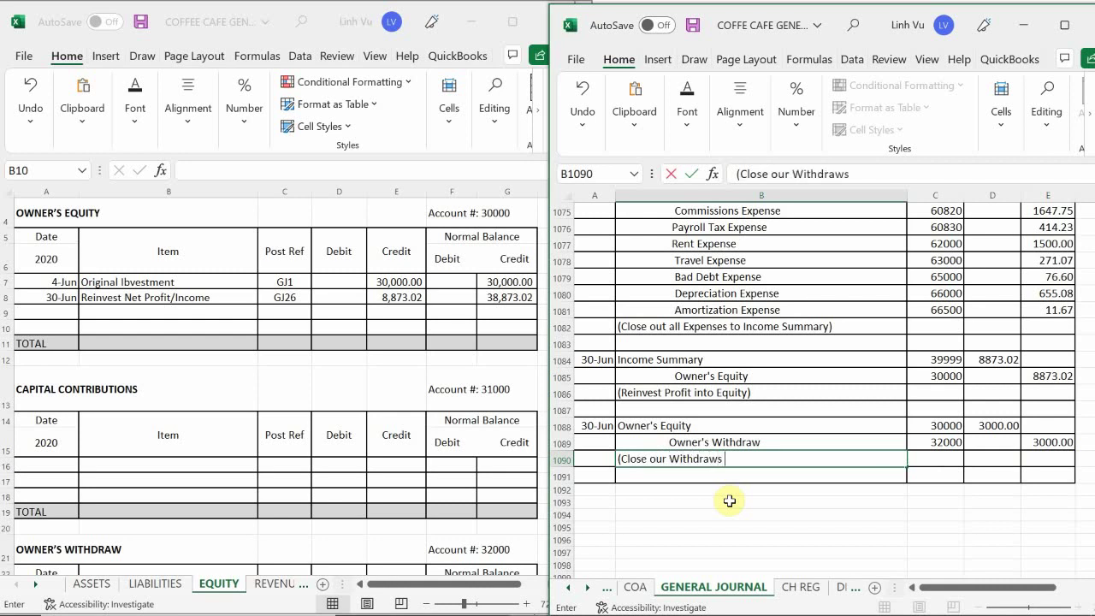
{"action": "type", "text": "out to Equit"}
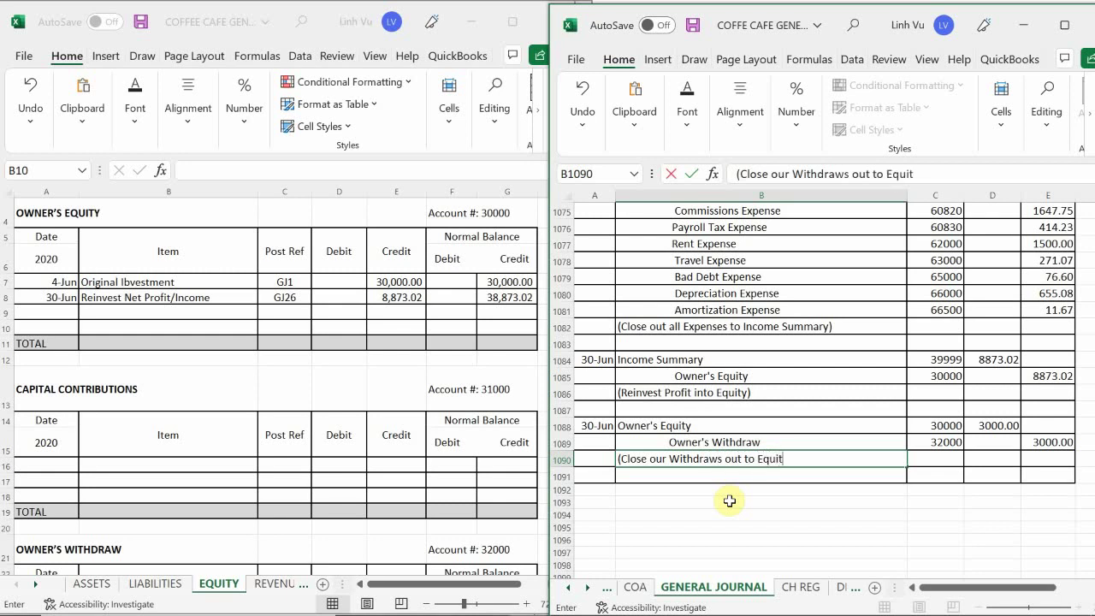
{"action": "type", "text": "y"}
{"action": "key", "text": "Return"}
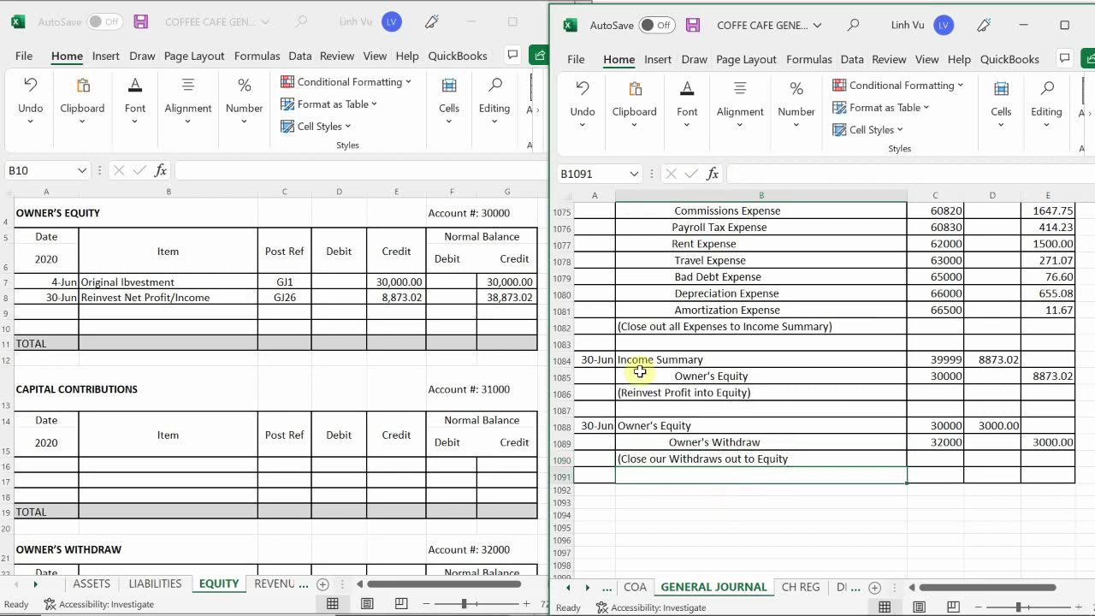
{"action": "double_click", "coordinate": [832, 456]}
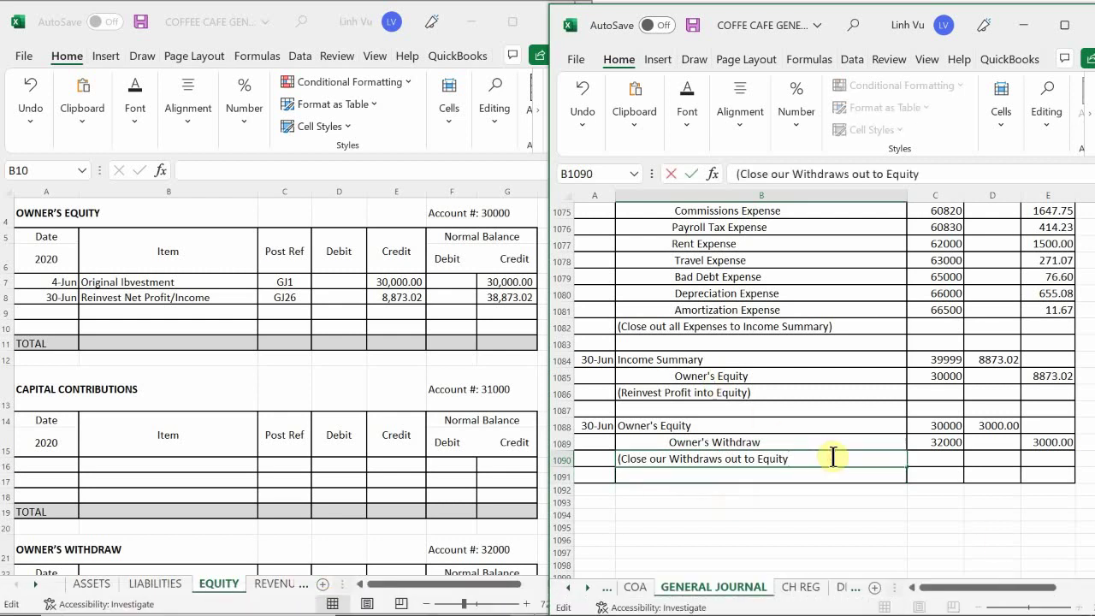
{"action": "key", "text": "Return"}
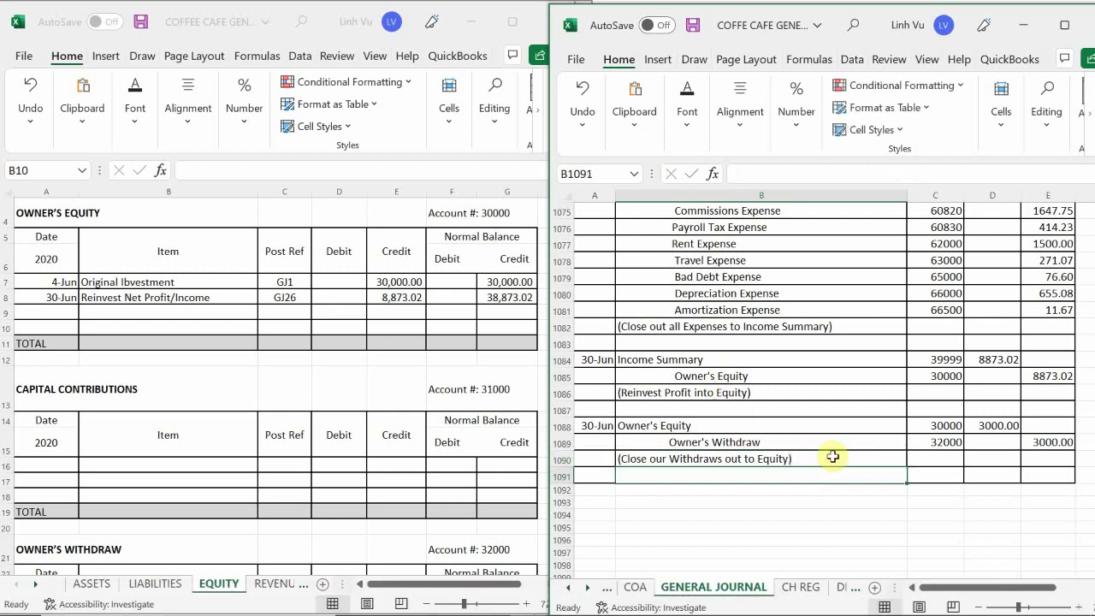
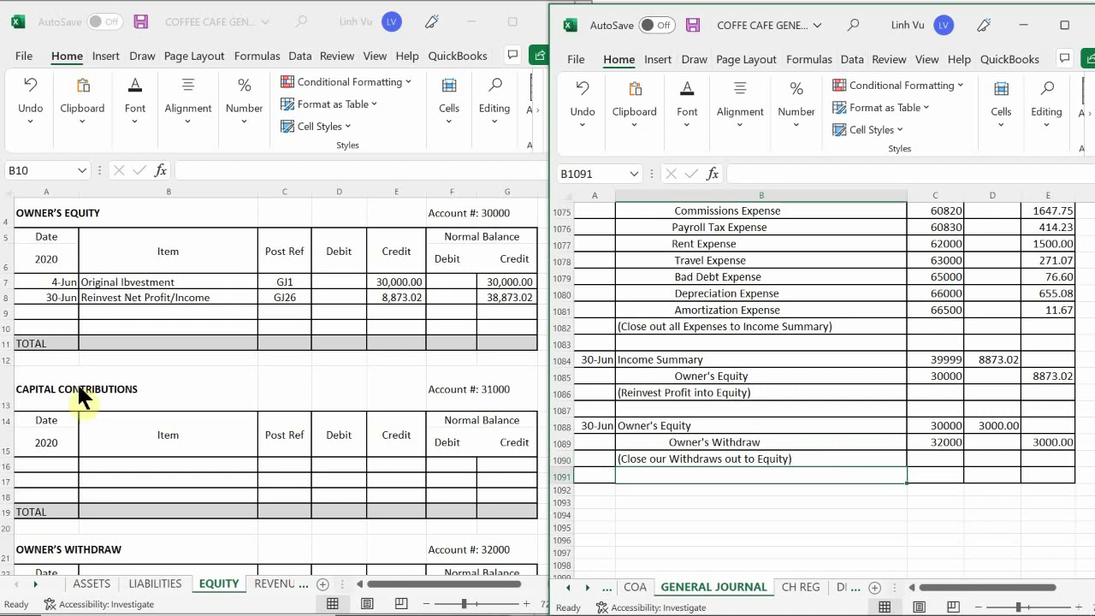
- Start row 26 of the Owner's Withdraw ledger with date 6/30 and item CLOSE
{"action": "left_click", "coordinate": [120, 469]}
{"action": "scroll", "coordinate": [124, 468], "scroll_direction": "down", "scroll_amount": 2}
{"action": "scroll", "coordinate": [125, 468], "scroll_direction": "down", "scroll_amount": 2}
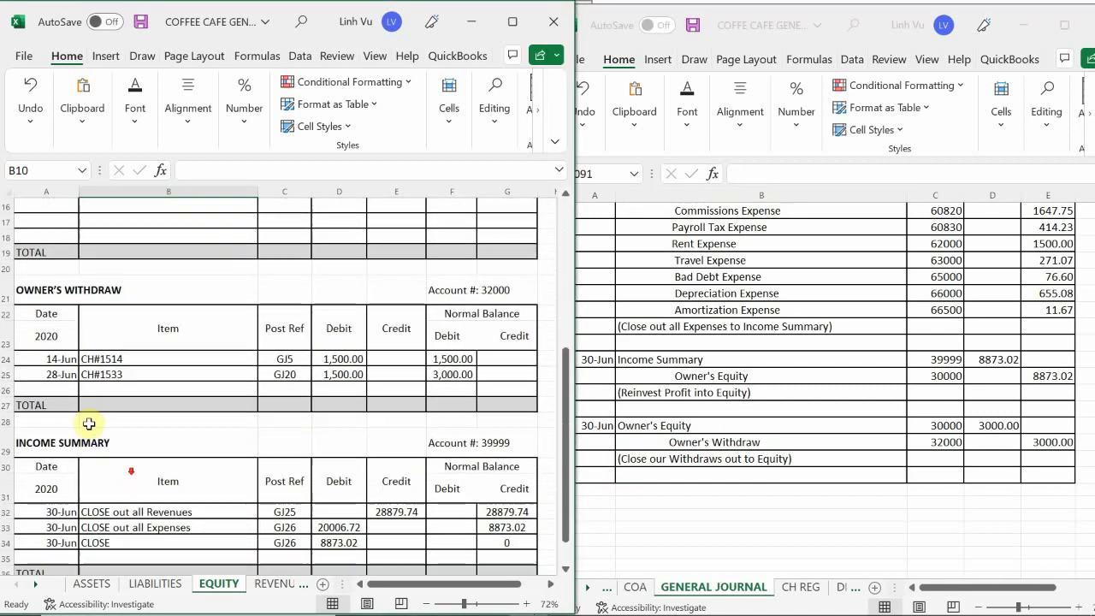
{"action": "left_click", "coordinate": [53, 390]}
{"action": "type", "text": "6/30"}
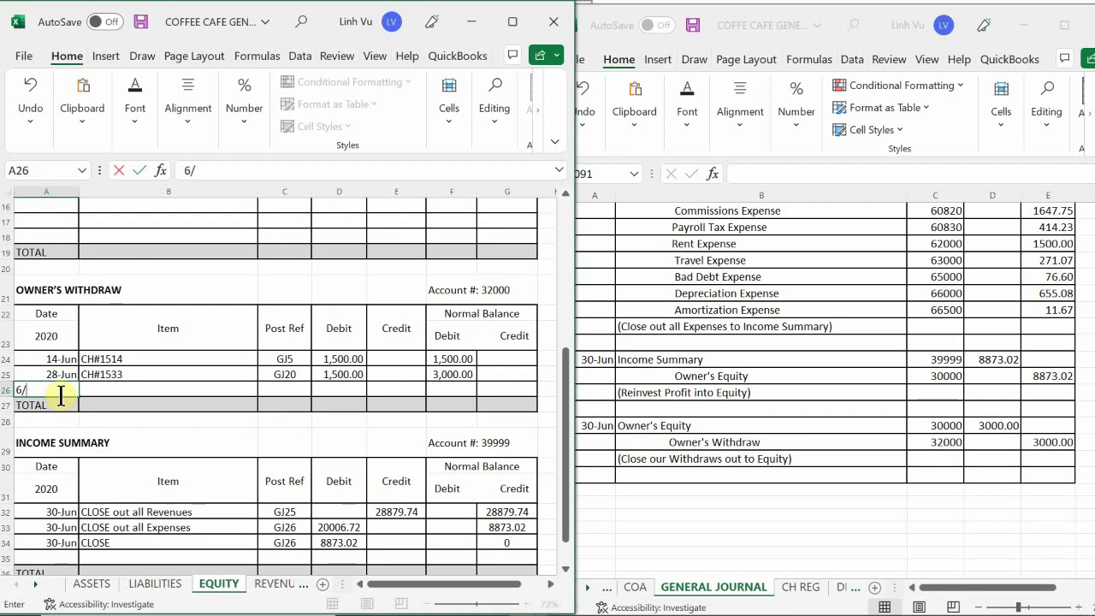
{"action": "key", "text": "Return"}
{"action": "key", "text": "Tab"}
{"action": "key", "text": "Up"}
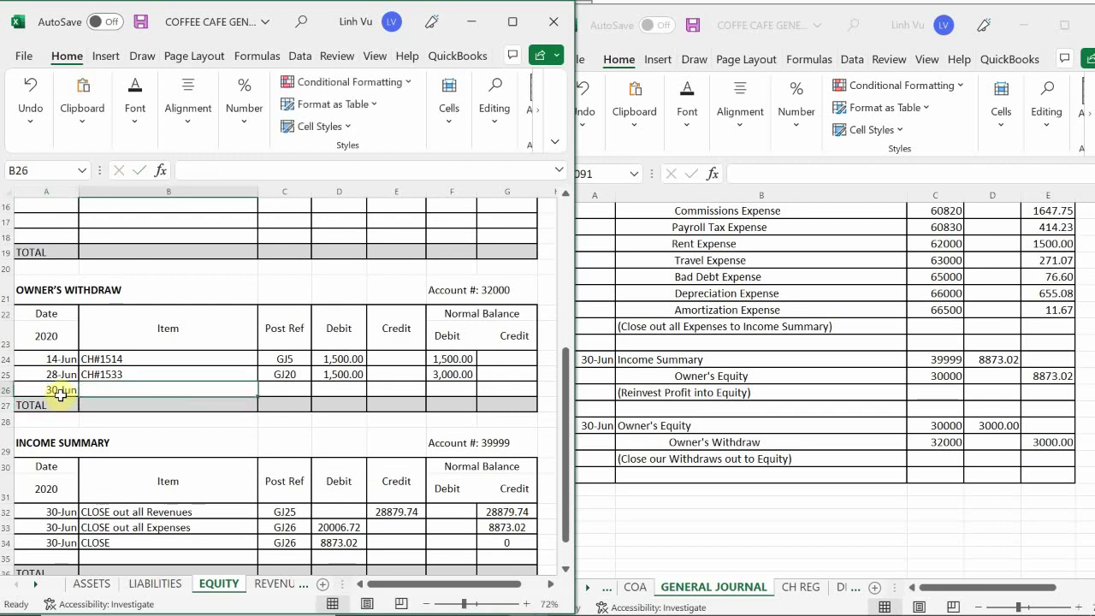
{"action": "type", "text": "CLOSE"}
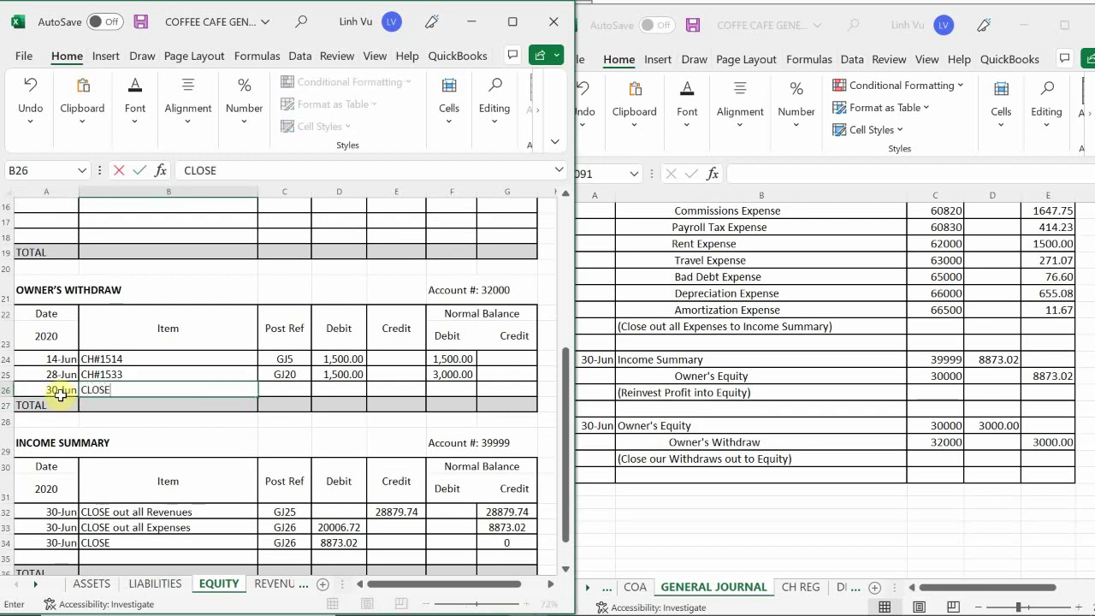
- Enter post reference GJ26 and a credit of 3000 on the Owner's Withdraw ledger's CLOSE line
{"action": "key", "text": "Tab"}
{"action": "type", "text": "GJ26"}
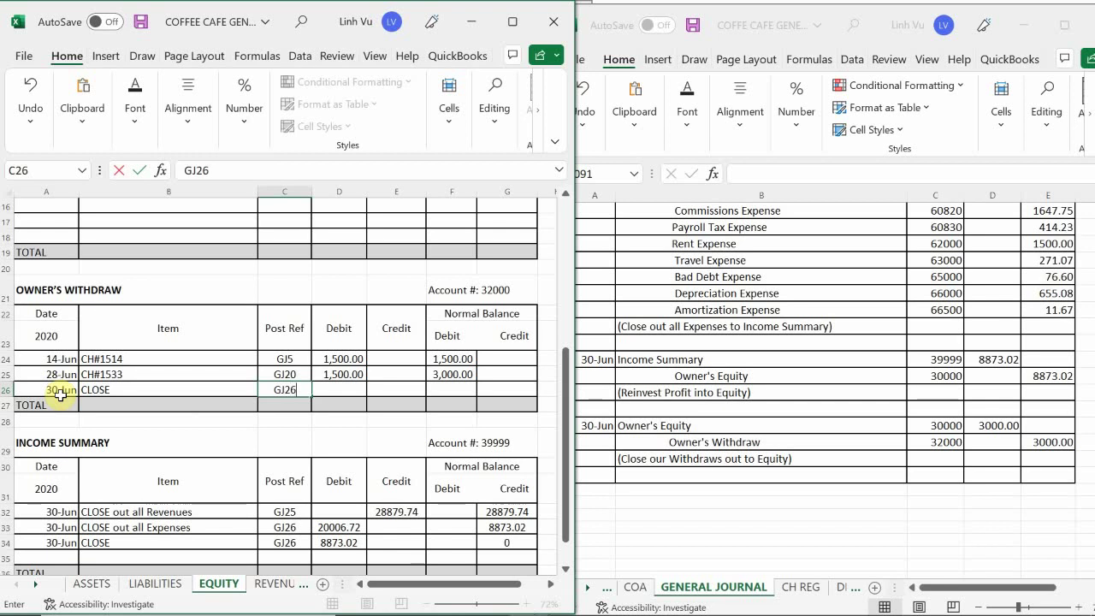
{"action": "key", "text": "Return"}
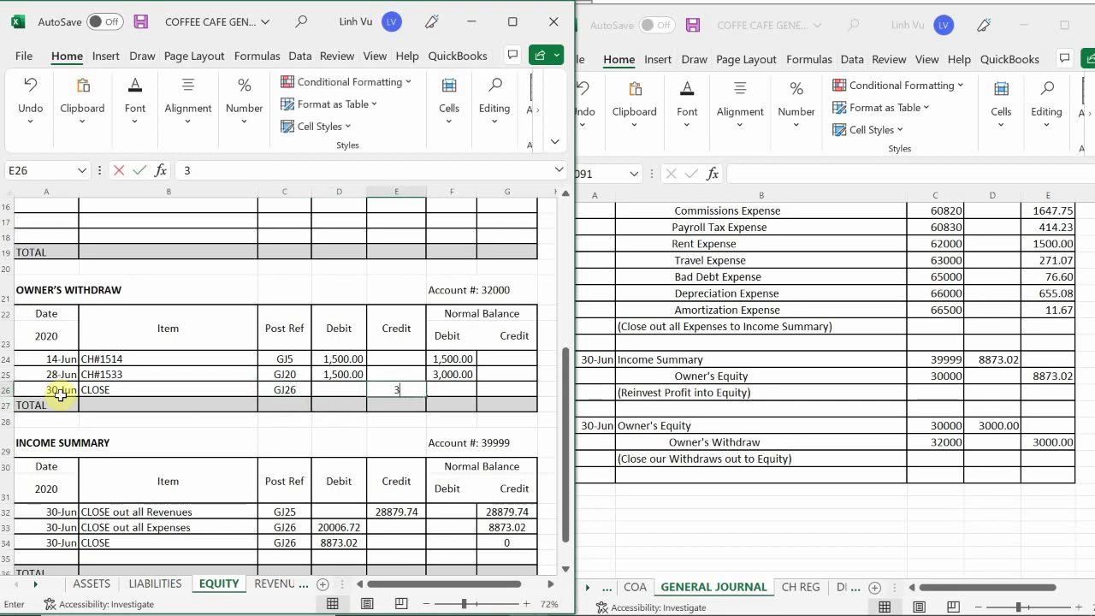
{"action": "type", "text": "000"}
{"action": "key", "text": "Return"}
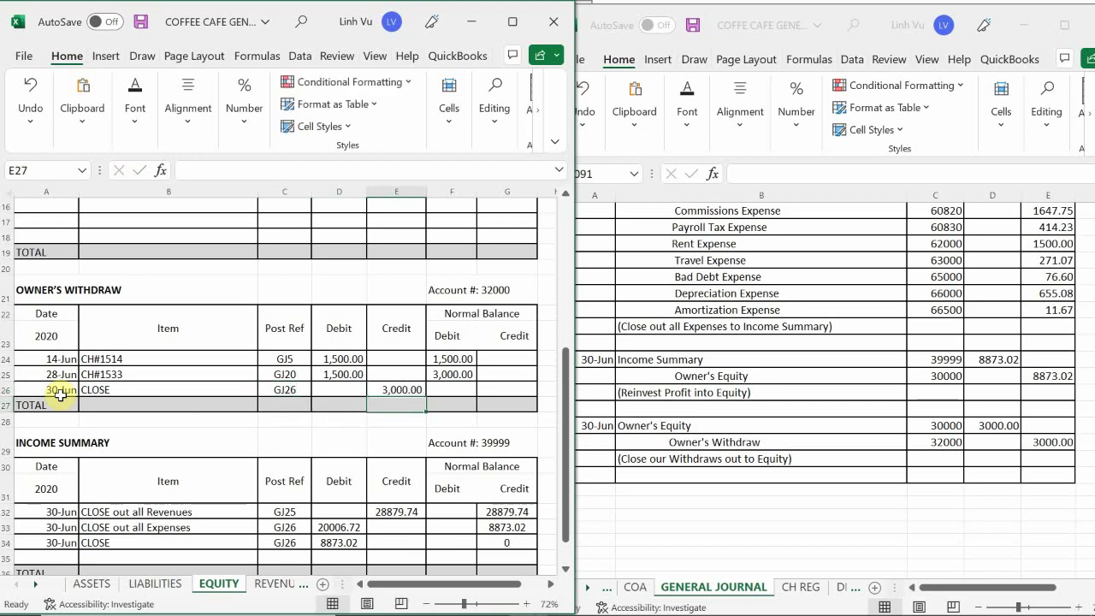
- Copy the debit balance formula from F25 down to the CLOSE line in F26 of the Owner's Withdraw ledger
{"action": "left_click", "coordinate": [452, 376]}
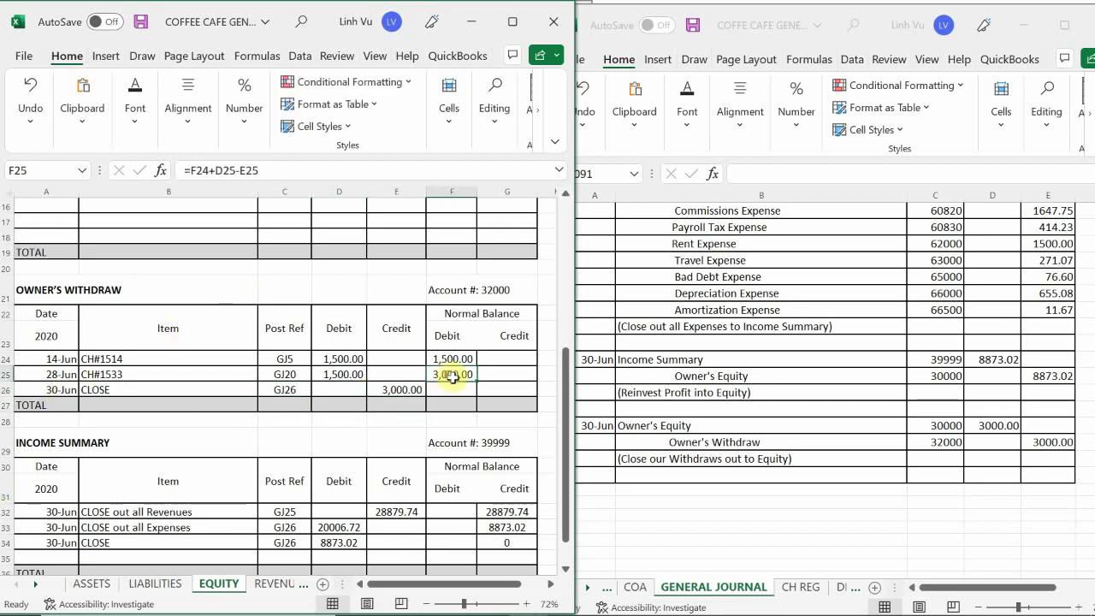
{"action": "mouse_move", "coordinate": [477, 382]}
{"action": "left_mouse_down"}
{"action": "mouse_move", "coordinate": [477, 392]}
{"action": "mouse_move", "coordinate": [457, 387]}
{"action": "left_mouse_up"}
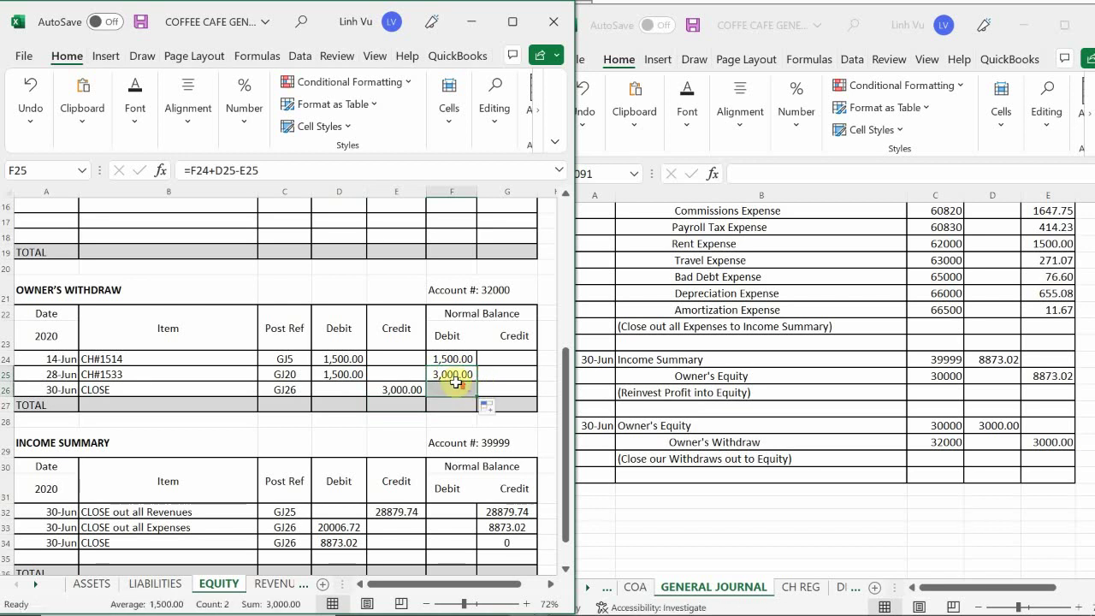
{"action": "scroll", "coordinate": [457, 382], "scroll_direction": "up", "scroll_amount": 5}
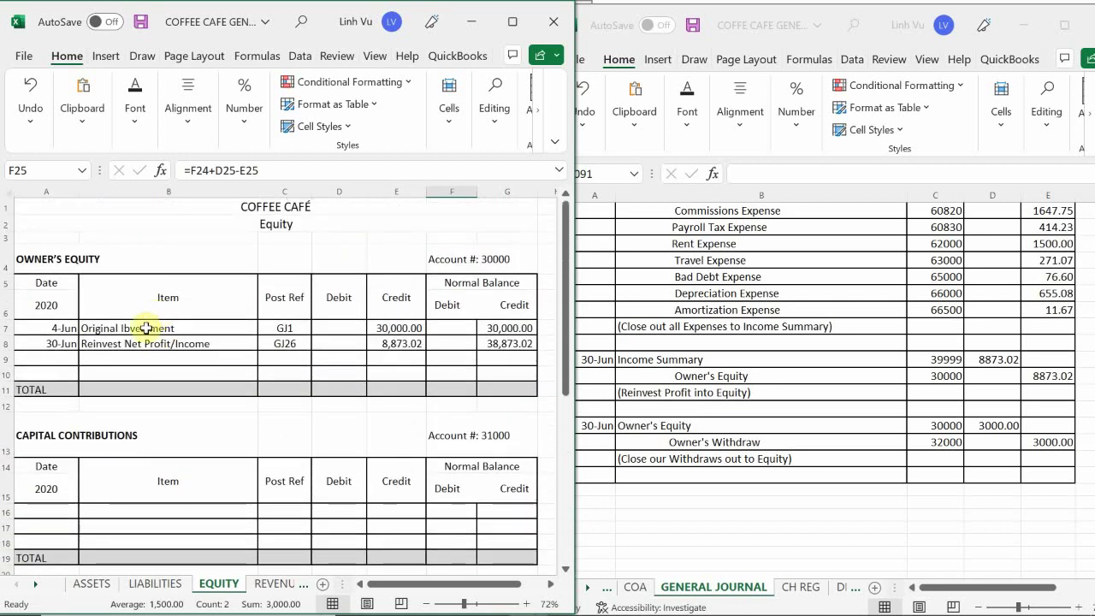
- Start row 9 of the Owner's Equity ledger with date 6/30 and item Withdraws
{"action": "left_click", "coordinate": [44, 358]}
{"action": "type", "text": "6/"}
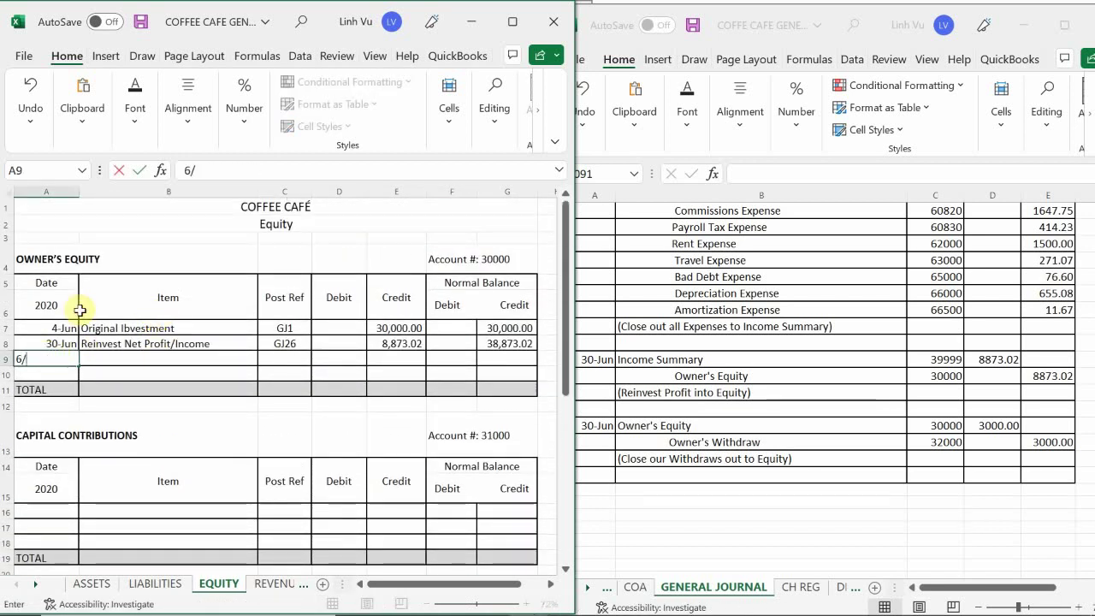
{"action": "type", "text": "30"}
{"action": "key", "text": "Return"}
{"action": "key", "text": "Right"}
{"action": "key", "text": "Up"}
{"action": "type", "text": "C"}
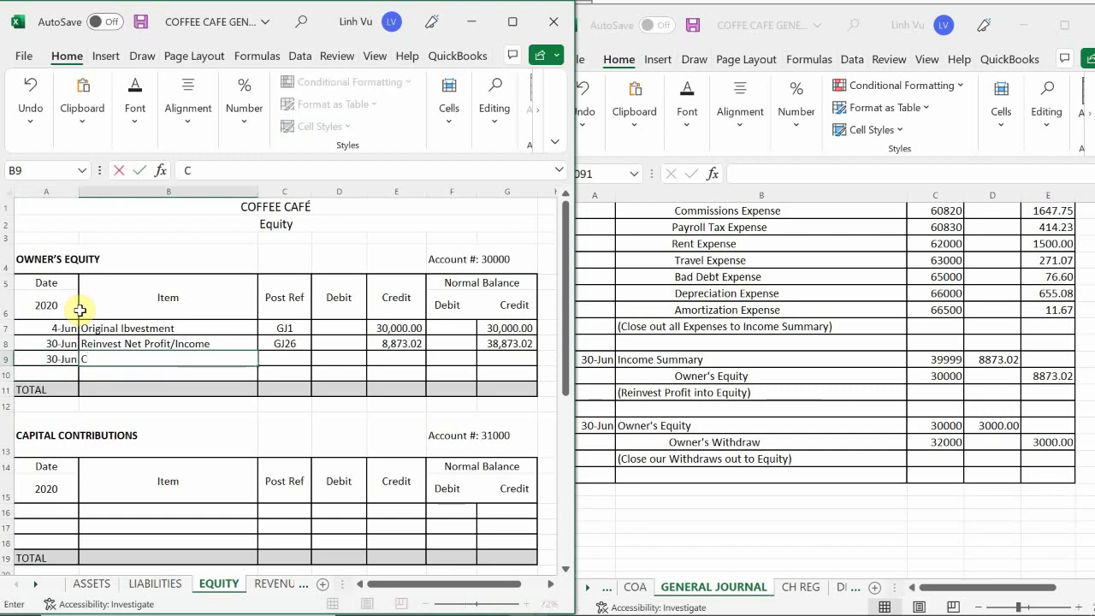
{"action": "type", "text": "O"}
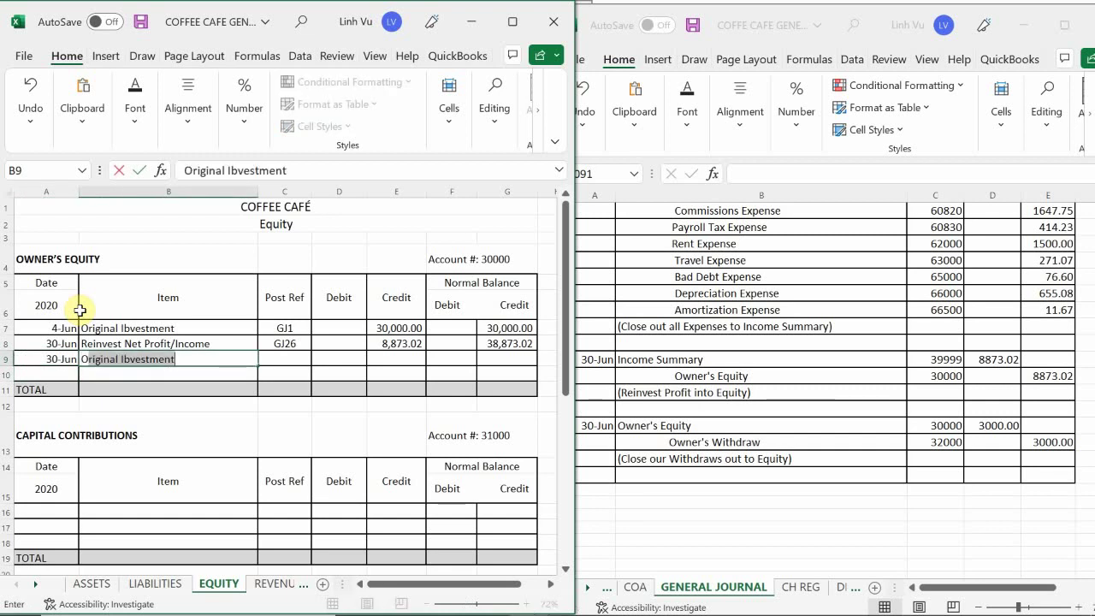
{"action": "key", "text": "BackSpace"}
{"action": "key", "text": "BackSpace"}
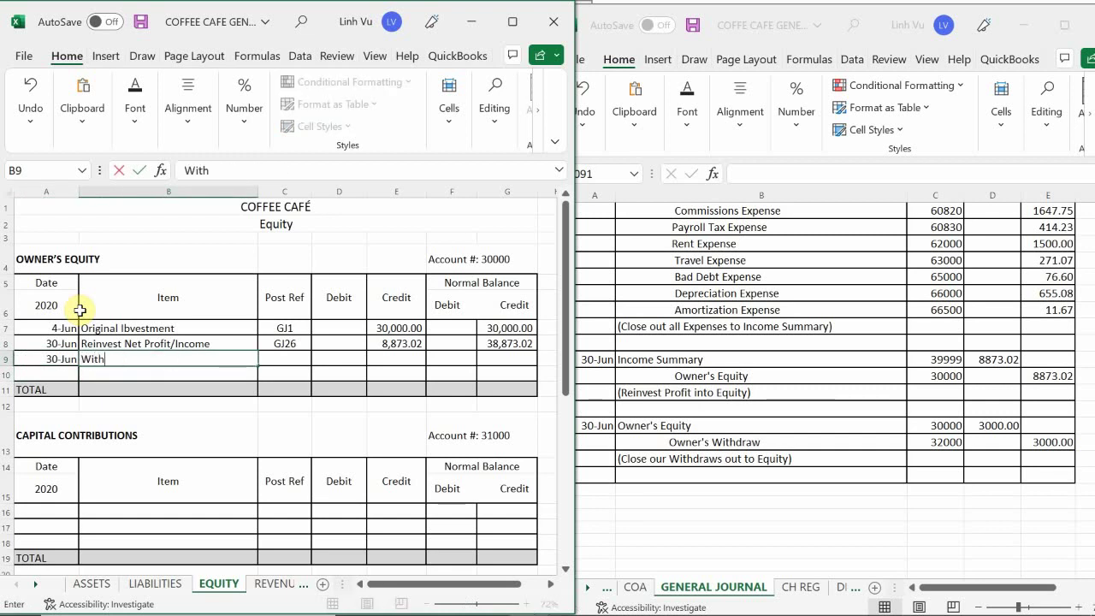
{"action": "type", "text": "Withdraws"}
{"action": "key", "text": "Return"}
- Enter post reference GJ26 on the Withdraws line of the Owner's Equity ledger
{"action": "key", "text": "Right"}
{"action": "key", "text": "Up"}
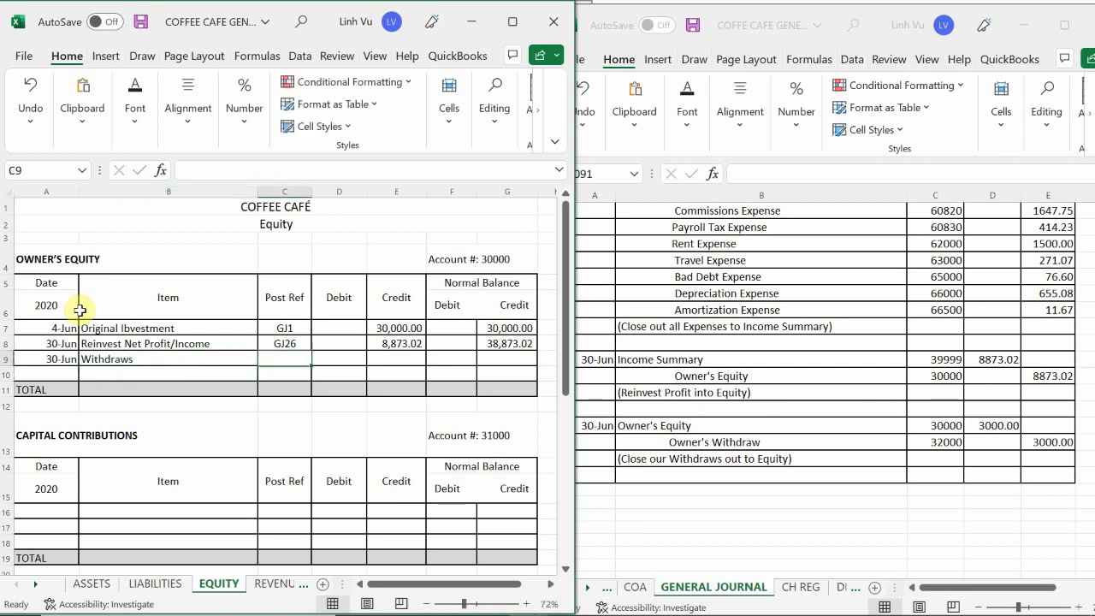
{"action": "type", "text": "GJ26"}
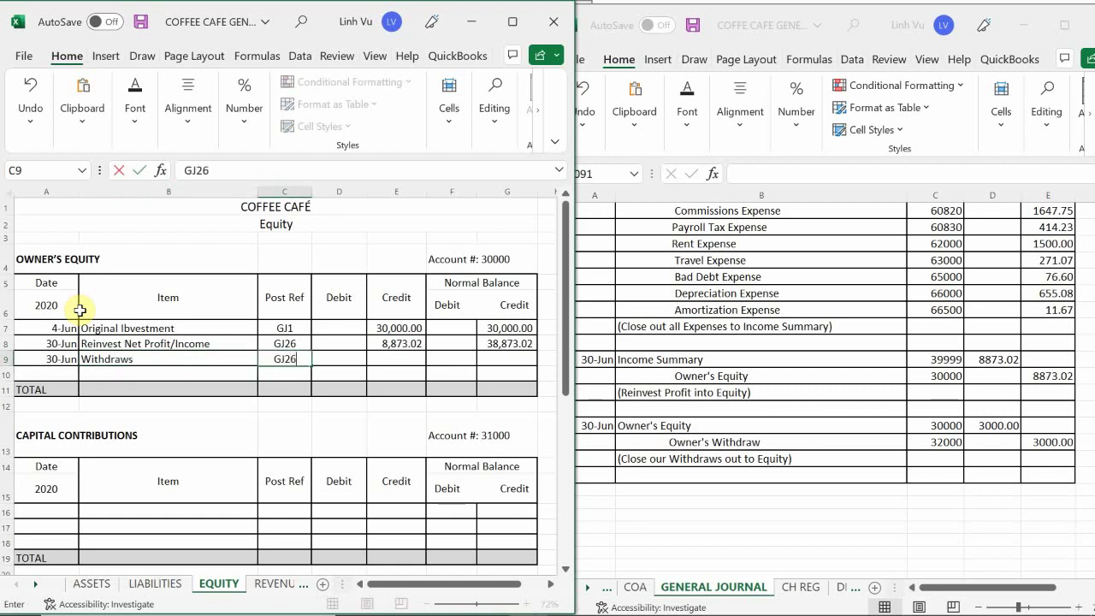
{"action": "key", "text": "Return"}
- Enter a debit of 3,000 on the Withdraws line and copy the credit balance formula from G8 down to G9
{"action": "key", "text": "Right"}
{"action": "key", "text": "Up"}
{"action": "key", "text": "Right"}
{"action": "key", "text": "Left"}
{"action": "type", "text": "3"}
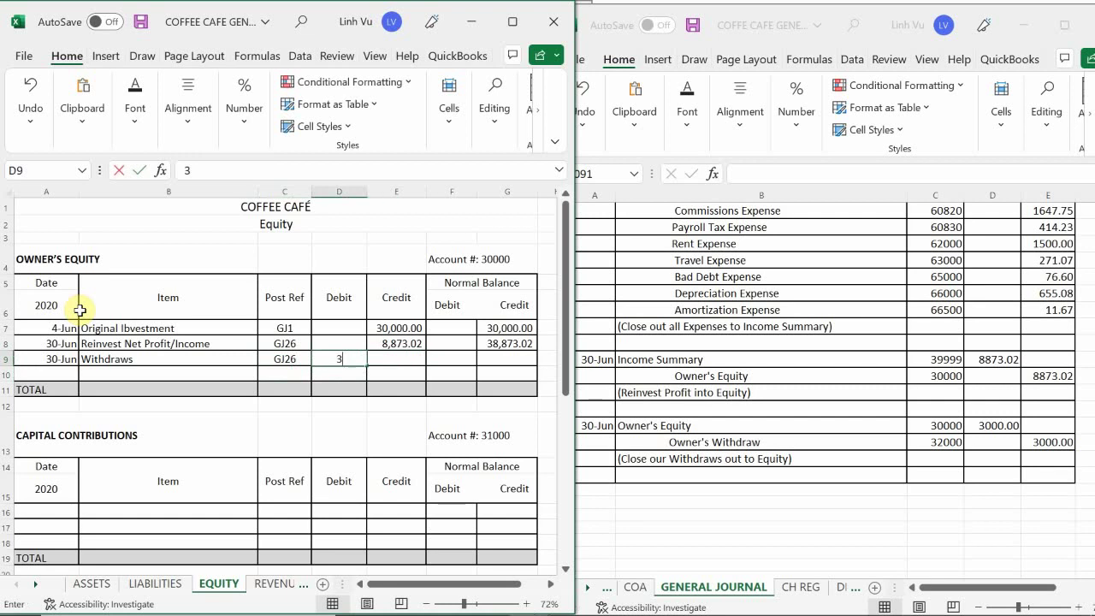
{"action": "type", "text": ",000"}
{"action": "key", "text": "Return"}
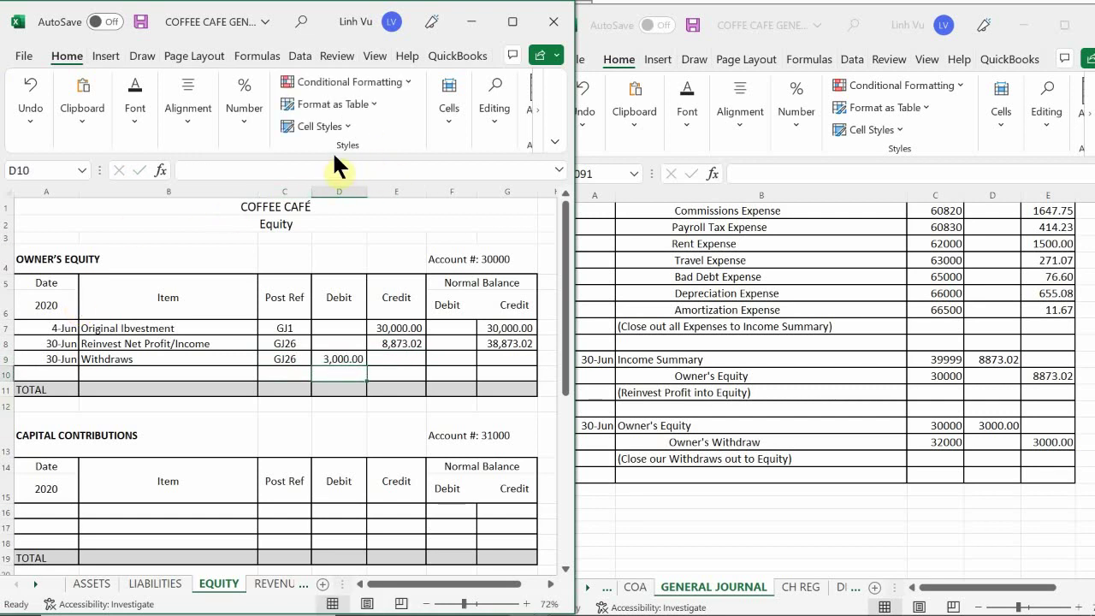
{"action": "left_click", "coordinate": [520, 343]}
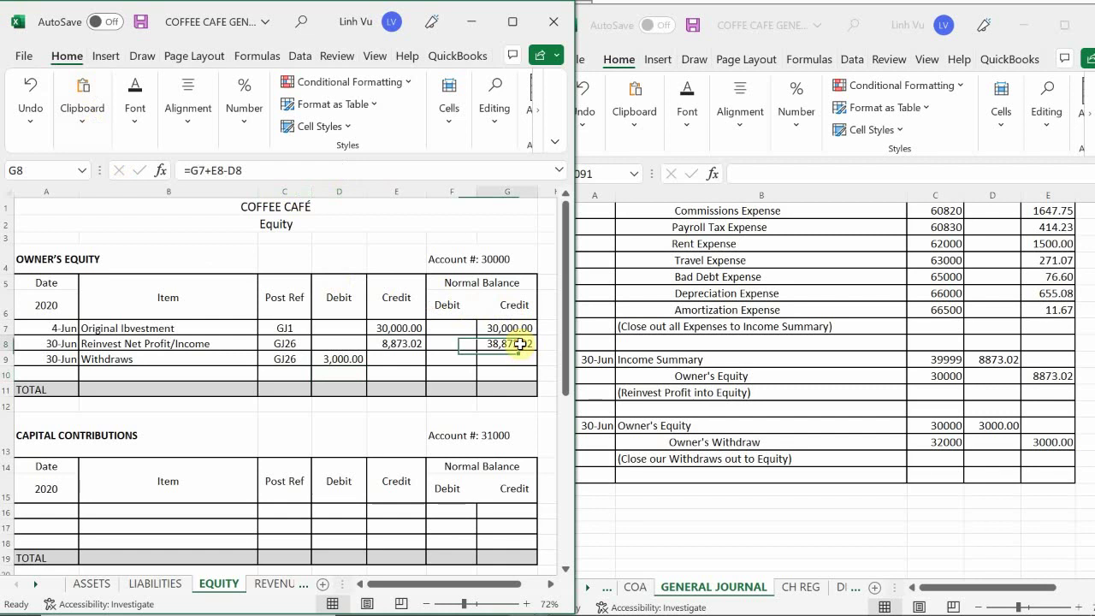
{"action": "left_click_drag", "start_coordinate": [537, 351], "coordinate": [537, 366]}
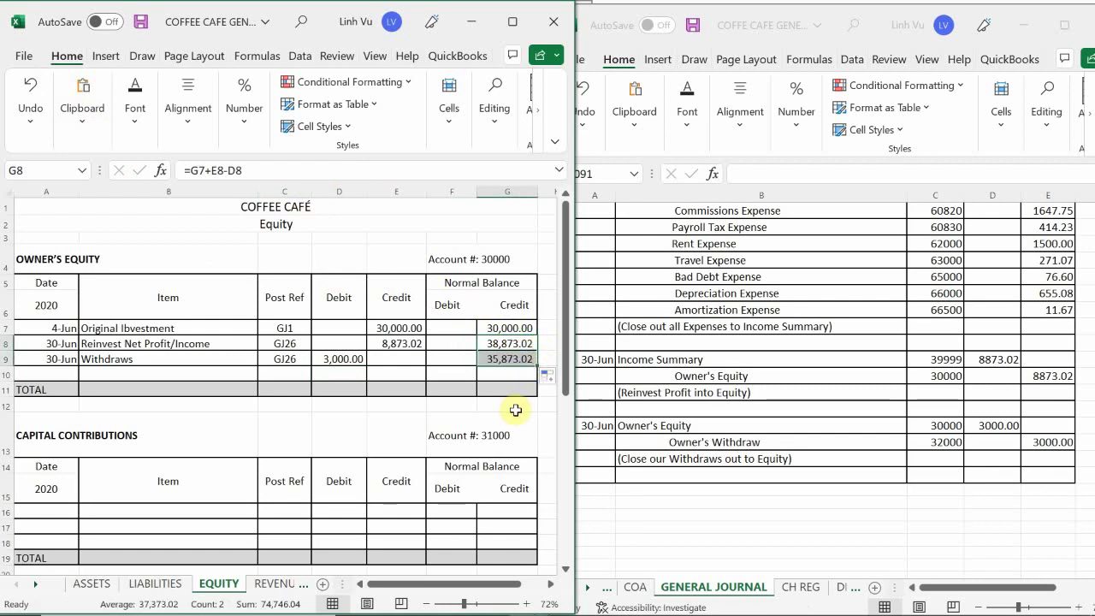
- Compare the ledger's Owner's Equity balance with the ending balance on the Statement of Owner's Equity in the financial statements workbook
{"action": "mouse_move", "coordinate": [602, 590]}
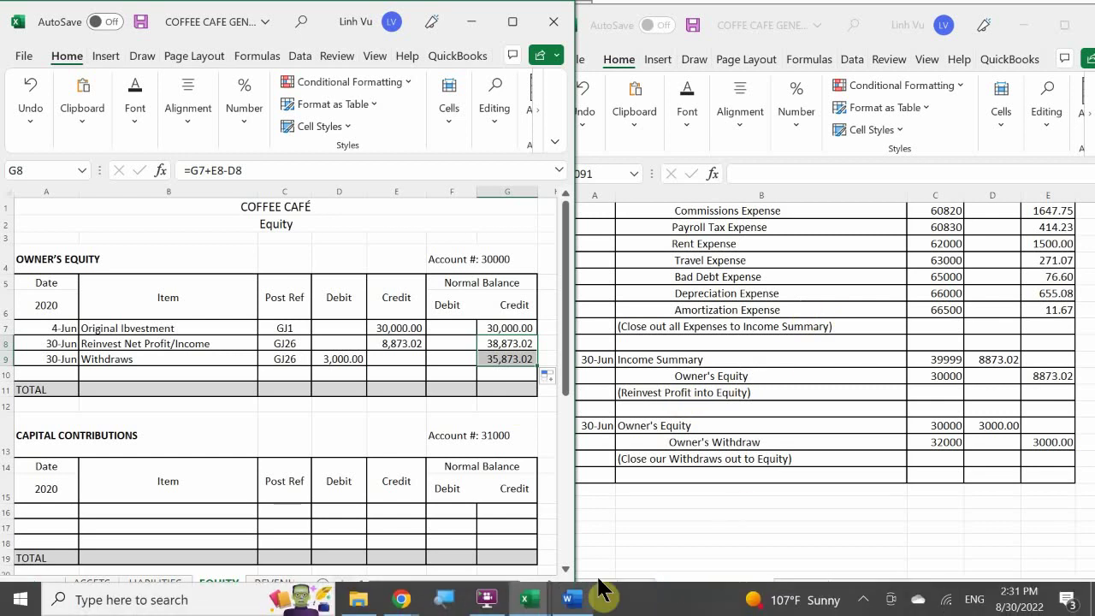
{"action": "mouse_move", "coordinate": [531, 594]}
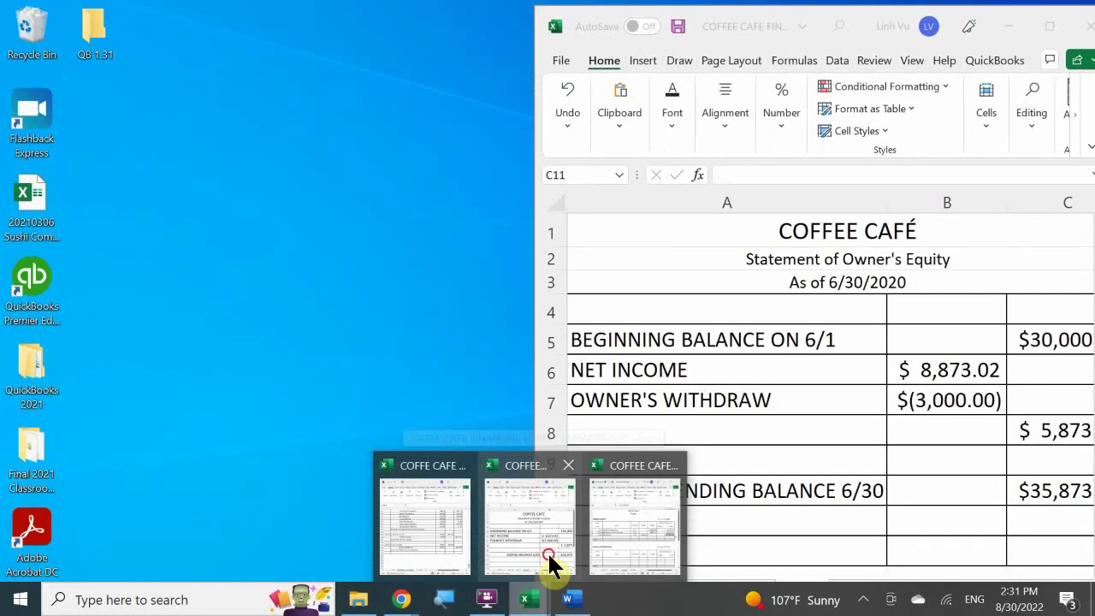
{"action": "left_click", "coordinate": [547, 551]}
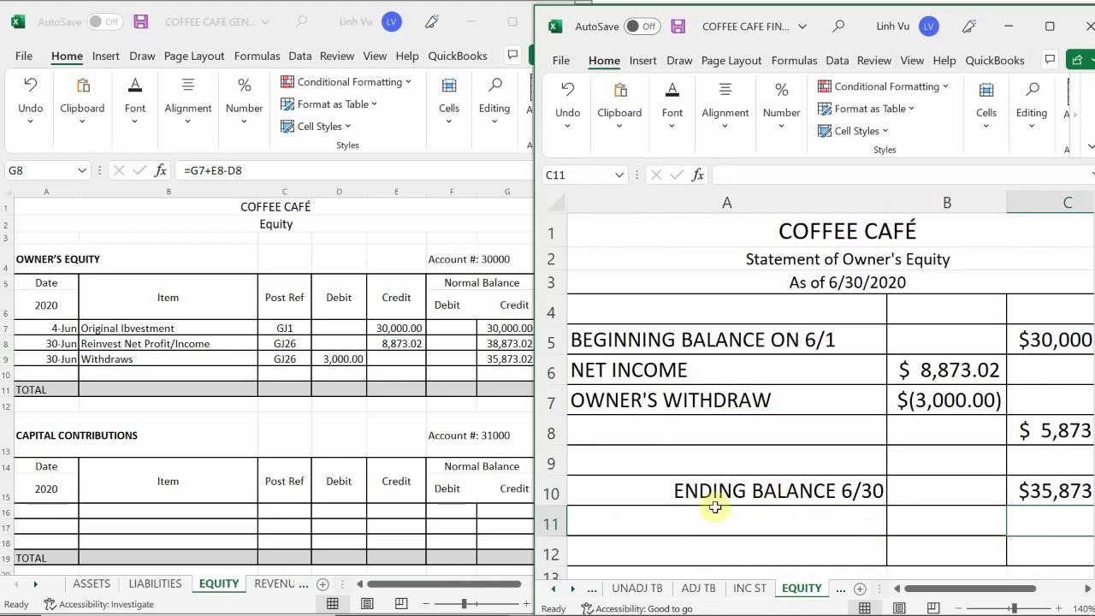
{"action": "scroll", "coordinate": [940, 596], "scroll_direction": "right", "scroll_amount": 3}
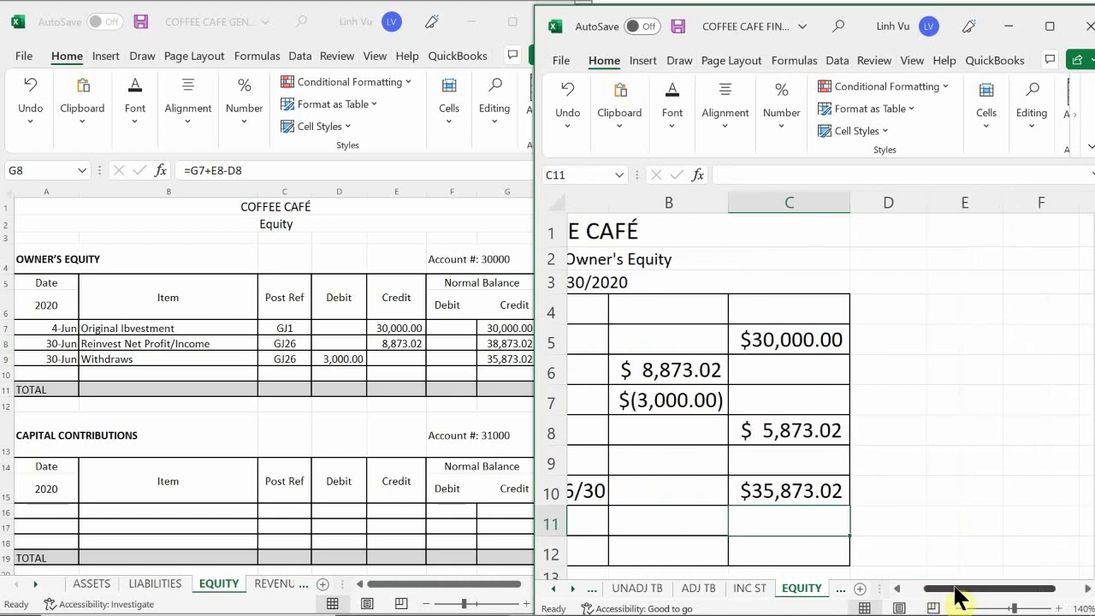
{"action": "scroll", "coordinate": [949, 596], "scroll_direction": "left", "scroll_amount": 3}
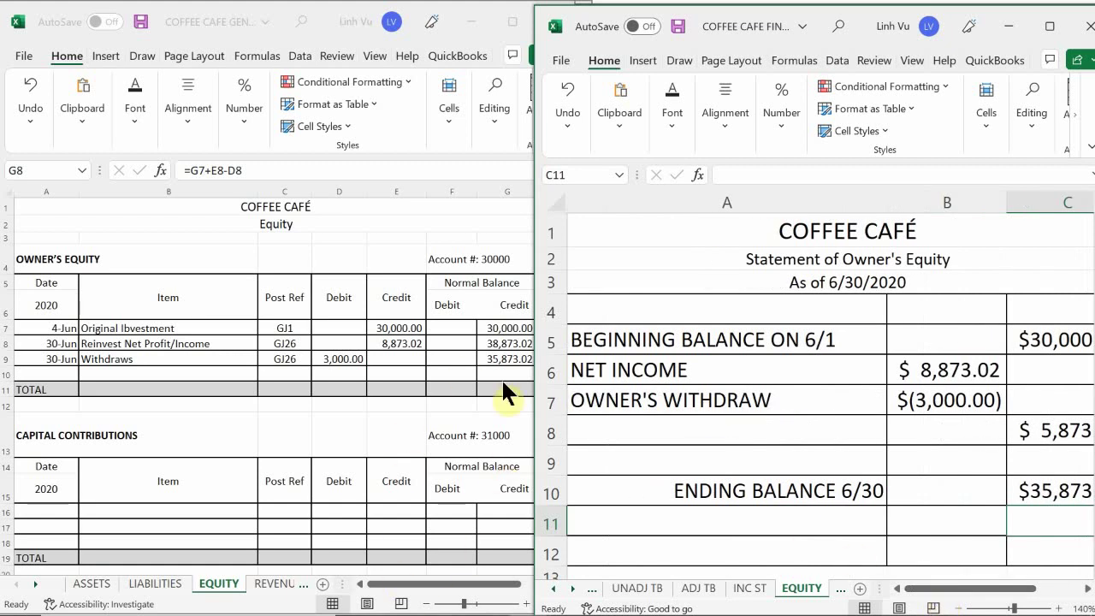
{"action": "left_click", "coordinate": [327, 368]}
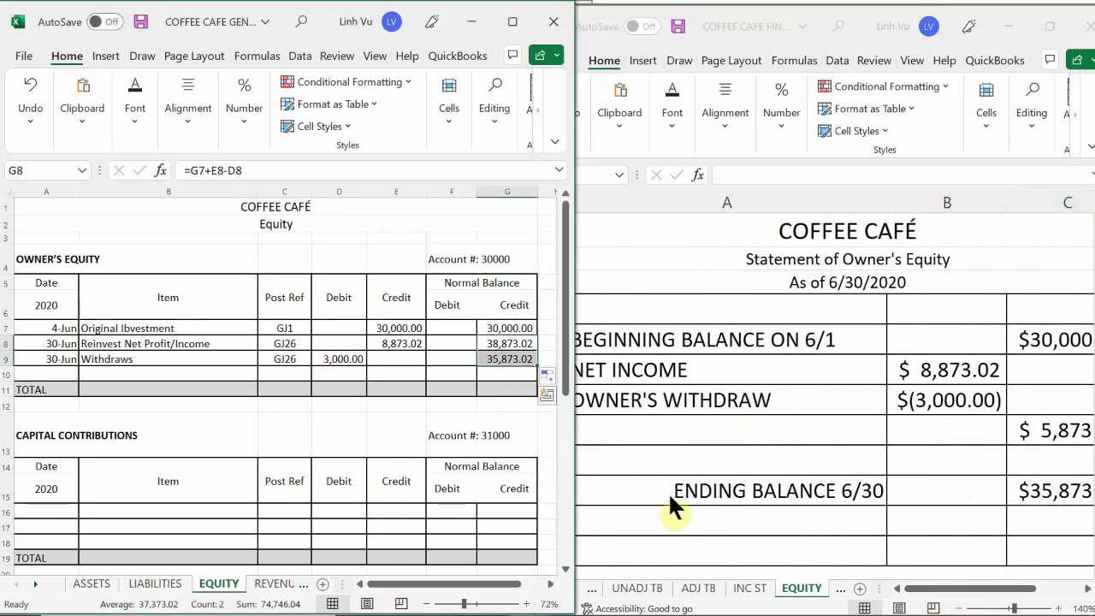
- Switch to the general journal workbook and fill row 1091, columns A to E, below the last closing entry with black
{"action": "left_click", "coordinate": [528, 598]}
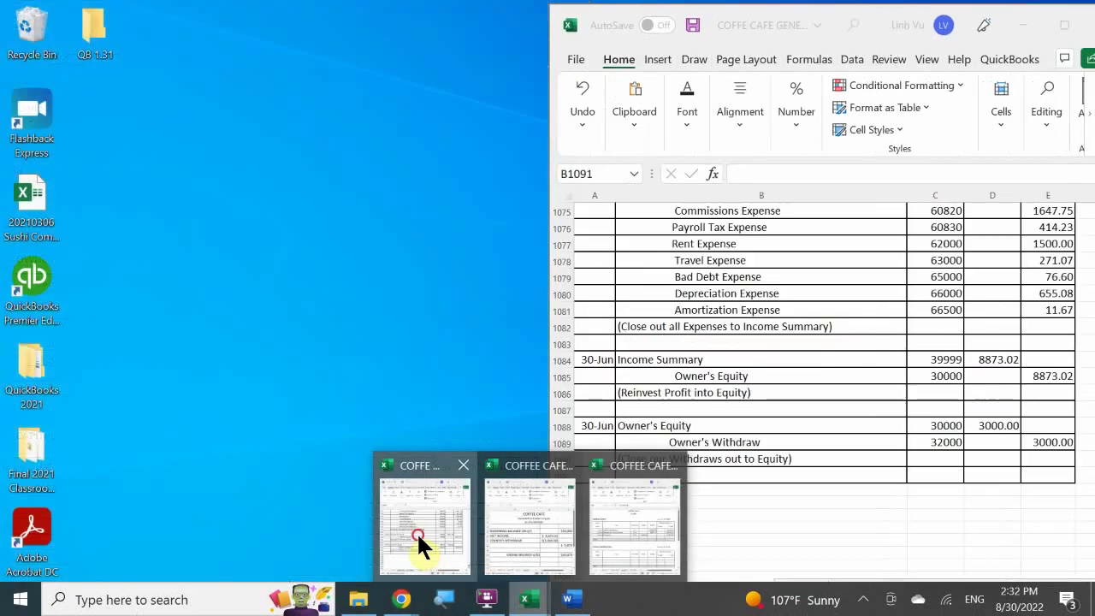
{"action": "left_click", "coordinate": [417, 531]}
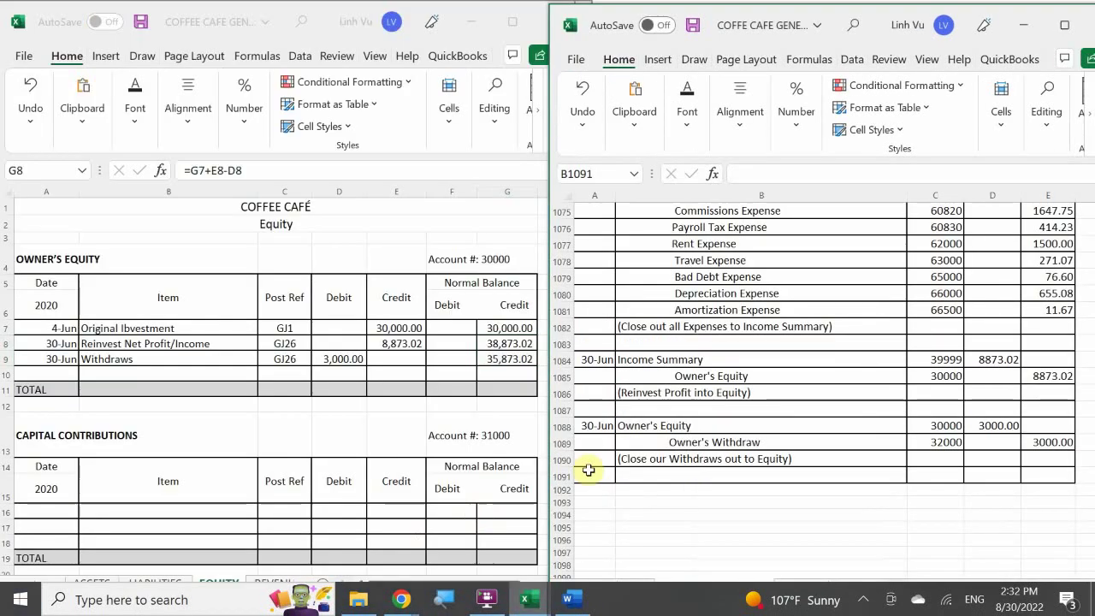
{"action": "left_click_drag", "start_coordinate": [589, 478], "coordinate": [1039, 479]}
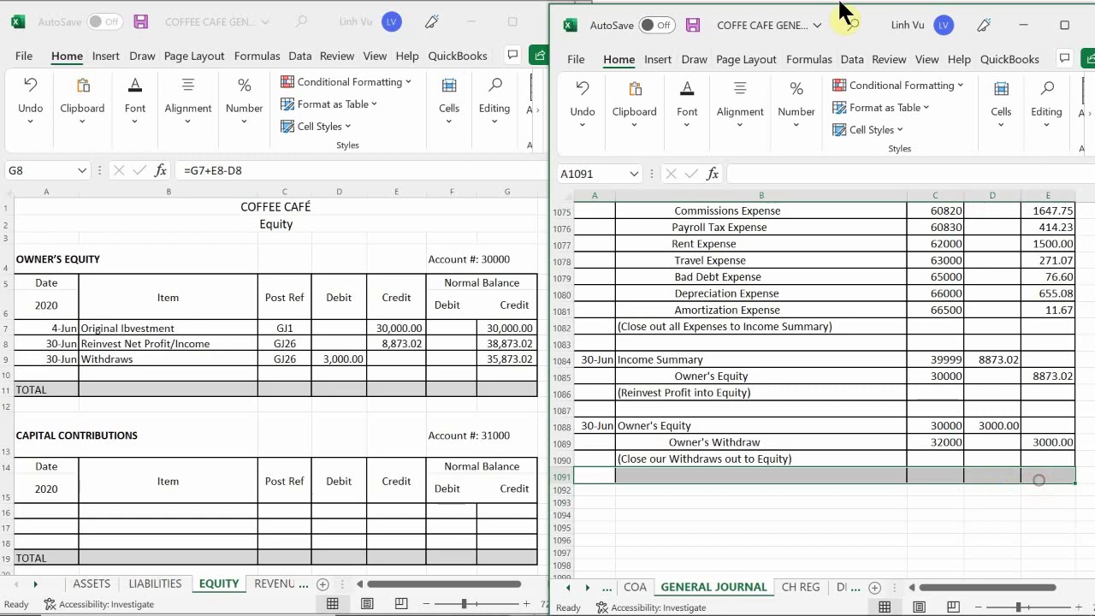
{"action": "left_click", "coordinate": [640, 121]}
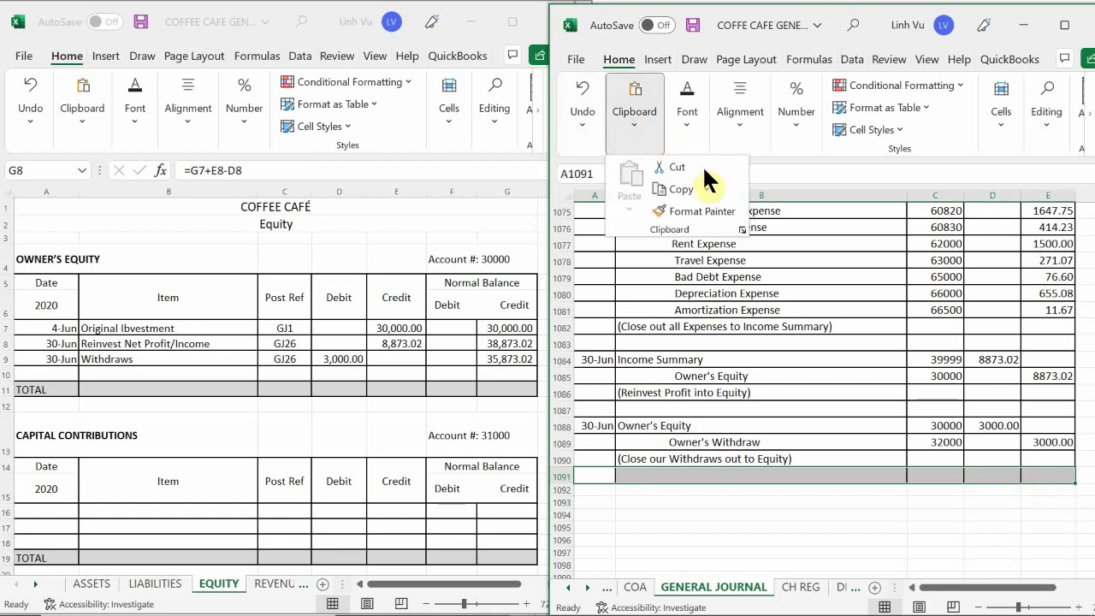
{"action": "left_click", "coordinate": [680, 115]}
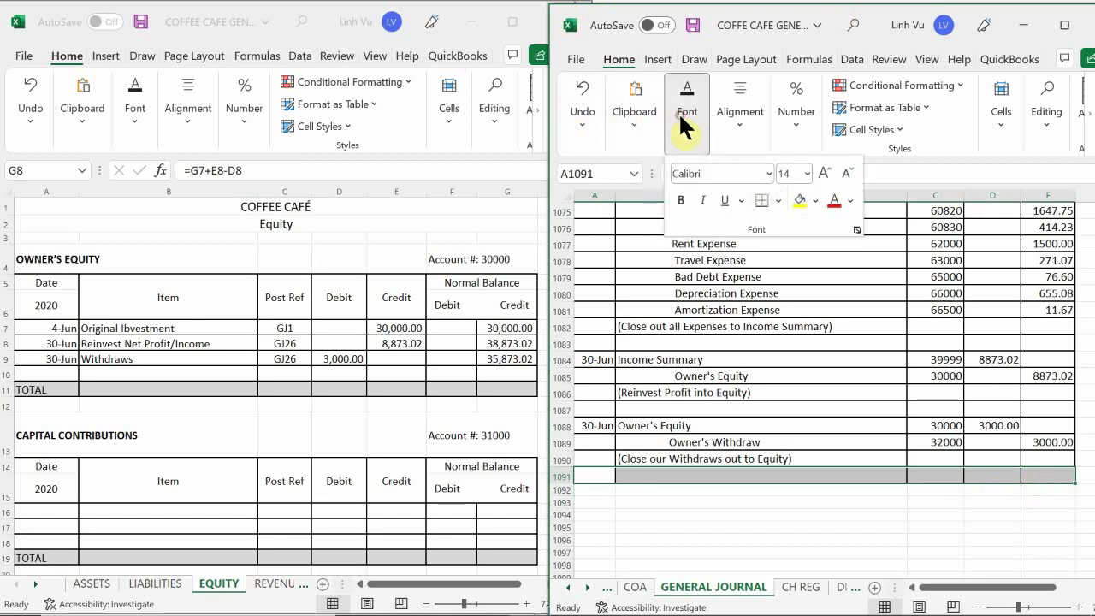
{"action": "left_click", "coordinate": [814, 202]}
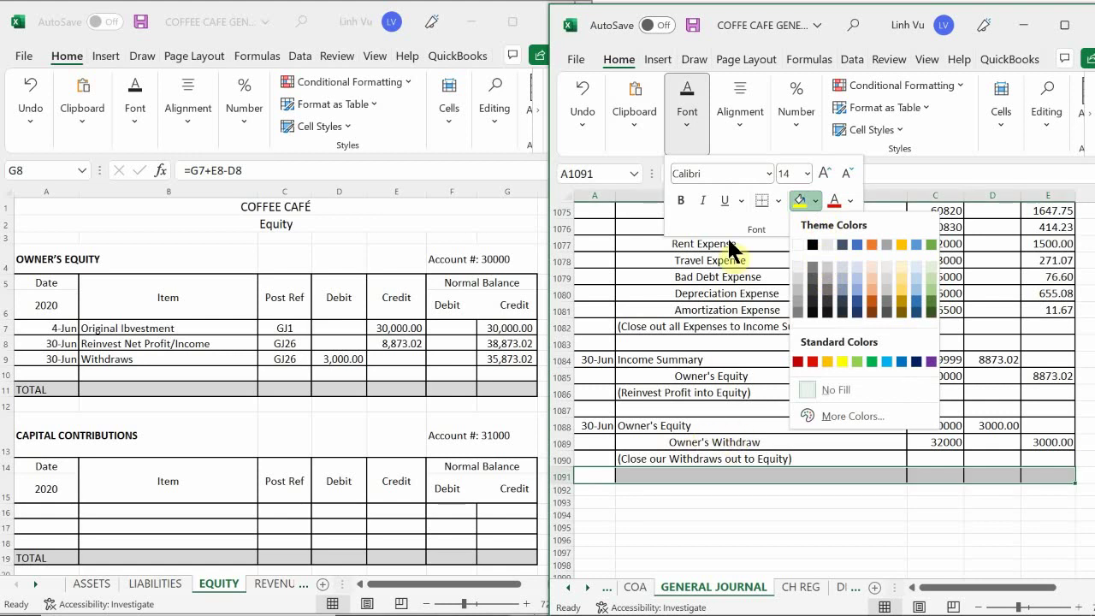
{"action": "left_click", "coordinate": [812, 245]}
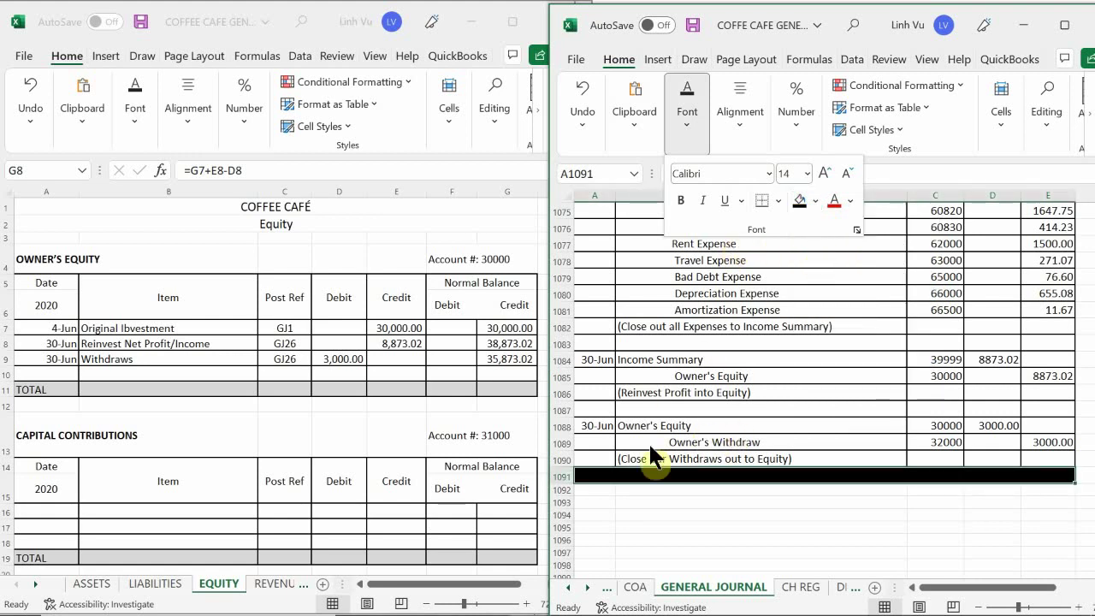
- Set the font color of cell B1091 in the black row to white
{"action": "left_click", "coordinate": [637, 475]}
{"action": "left_click", "coordinate": [637, 475]}
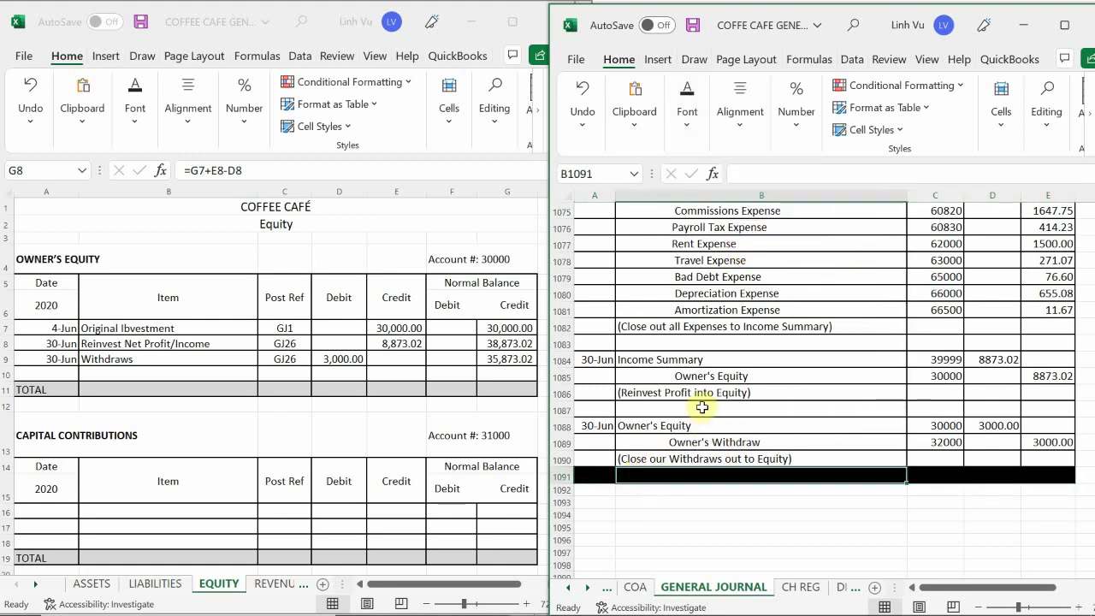
{"action": "left_click", "coordinate": [692, 111]}
{"action": "left_click", "coordinate": [848, 200]}
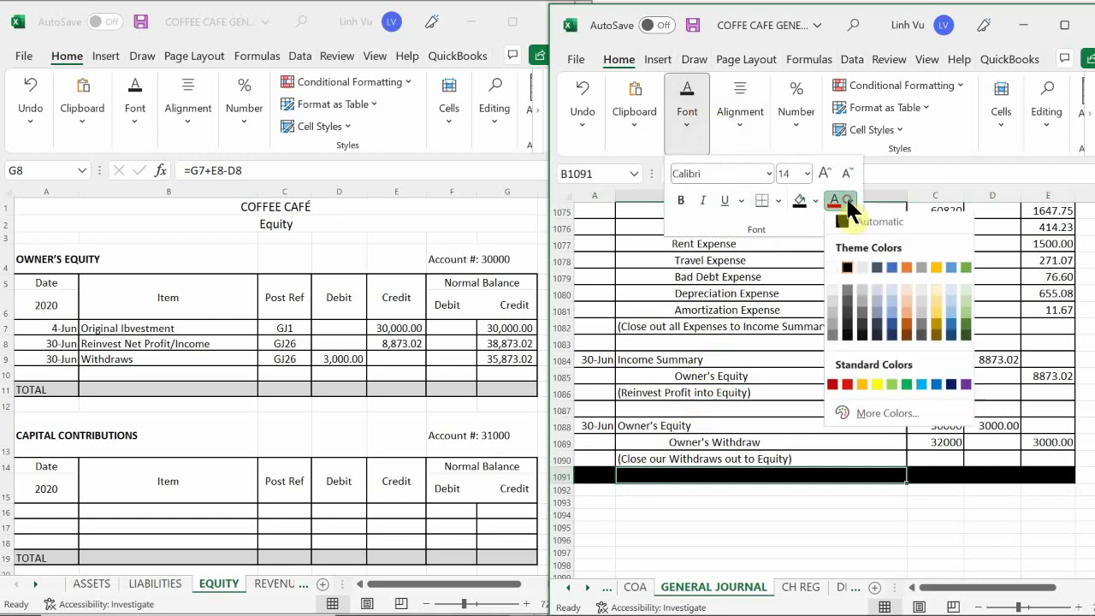
{"action": "left_click", "coordinate": [836, 269]}
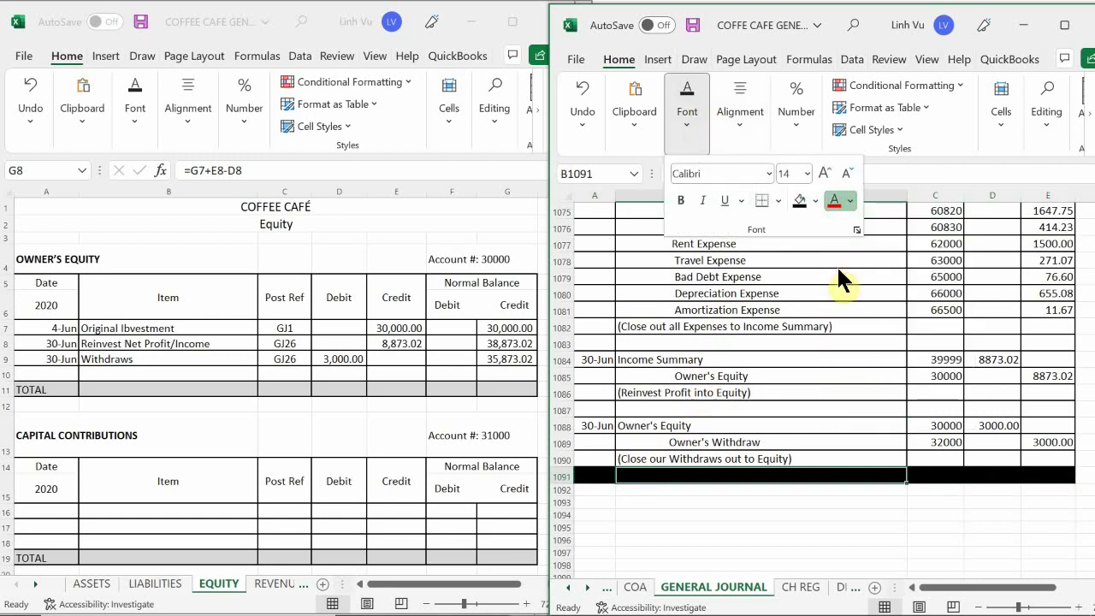
- Enter "CLOSE THE BOOKS" in cell B1091 of the black row
{"action": "left_click", "coordinate": [656, 474]}
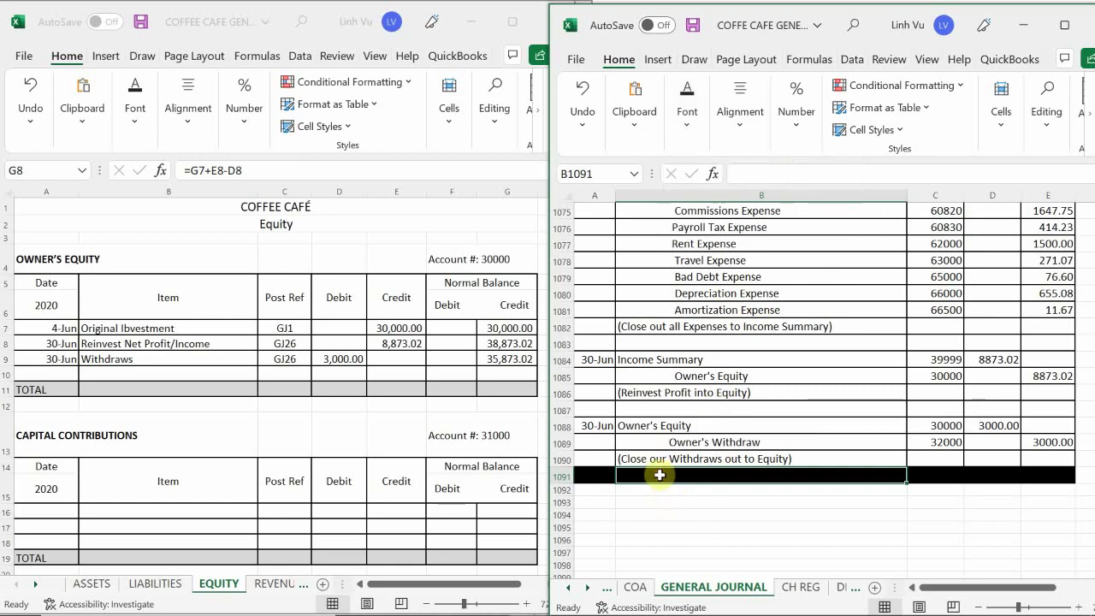
{"action": "type", "text": "CK"}
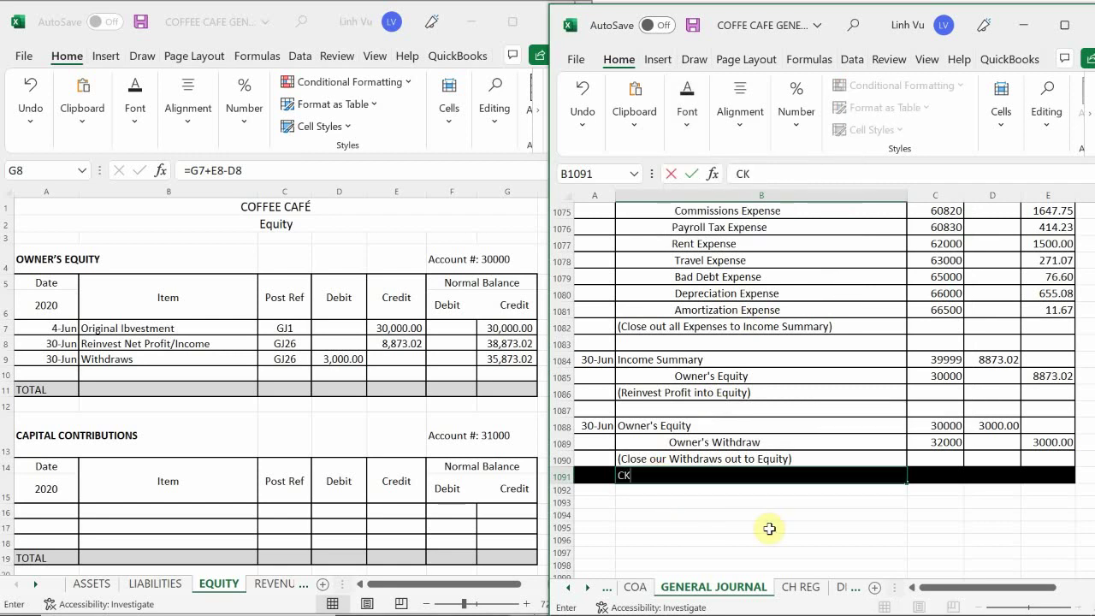
{"action": "type", "text": "J"}
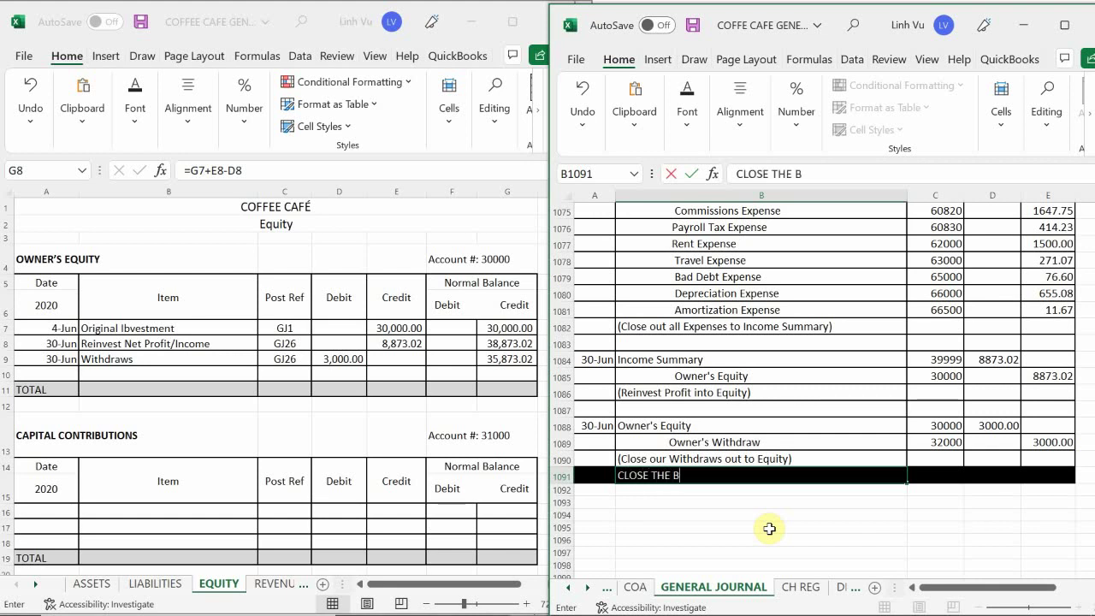
{"action": "type", "text": "OOKS"}
{"action": "key", "text": "Return"}
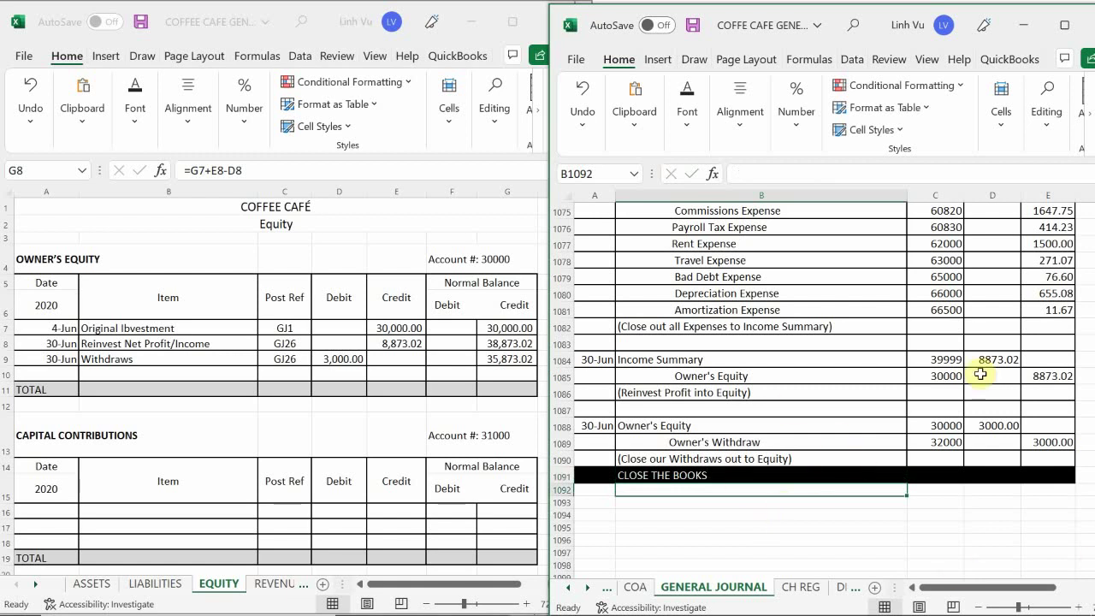
- Review the June 30 closing entries on page 26 of the general journal
{"action": "scroll", "coordinate": [922, 401], "scroll_direction": "down", "scroll_amount": 1}
{"action": "scroll", "coordinate": [923, 402], "scroll_direction": "down", "scroll_amount": 1}
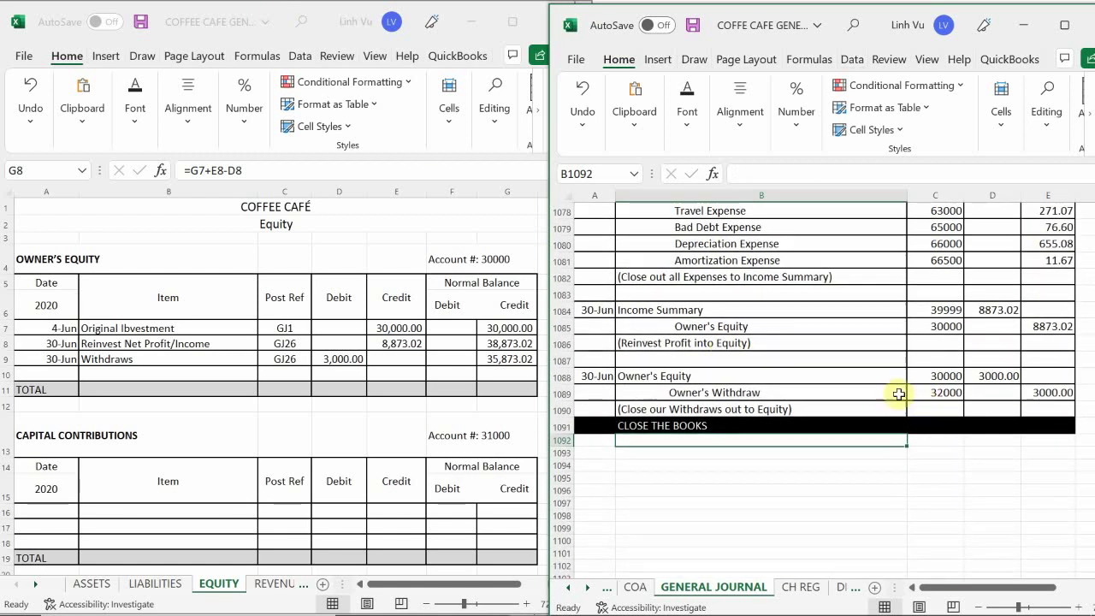
{"action": "scroll", "coordinate": [830, 368], "scroll_direction": "up", "scroll_amount": 4}
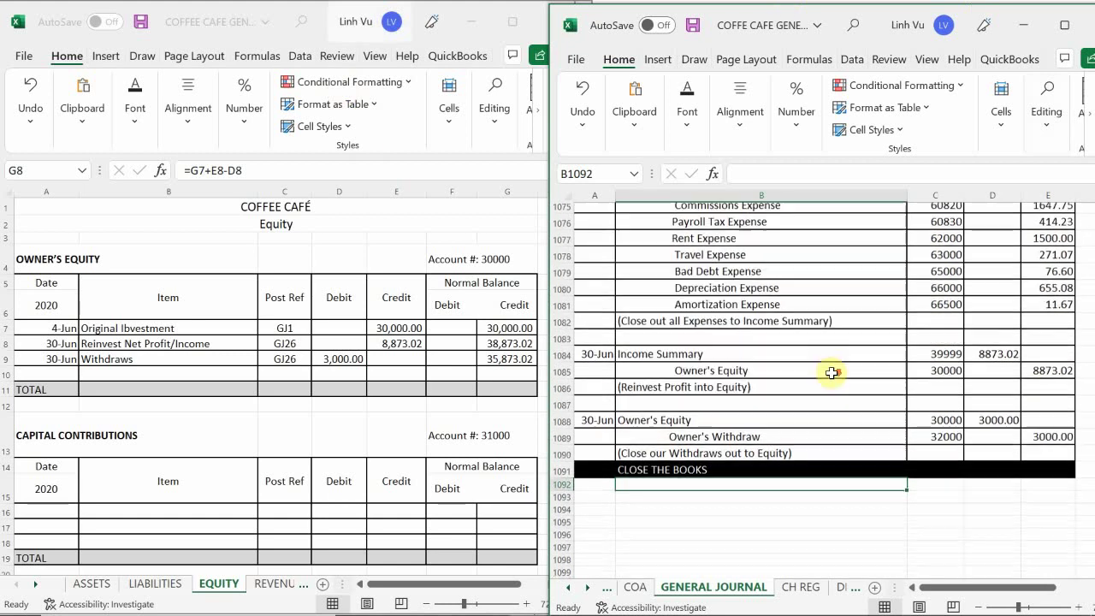
{"action": "scroll", "coordinate": [830, 373], "scroll_direction": "up", "scroll_amount": 5}
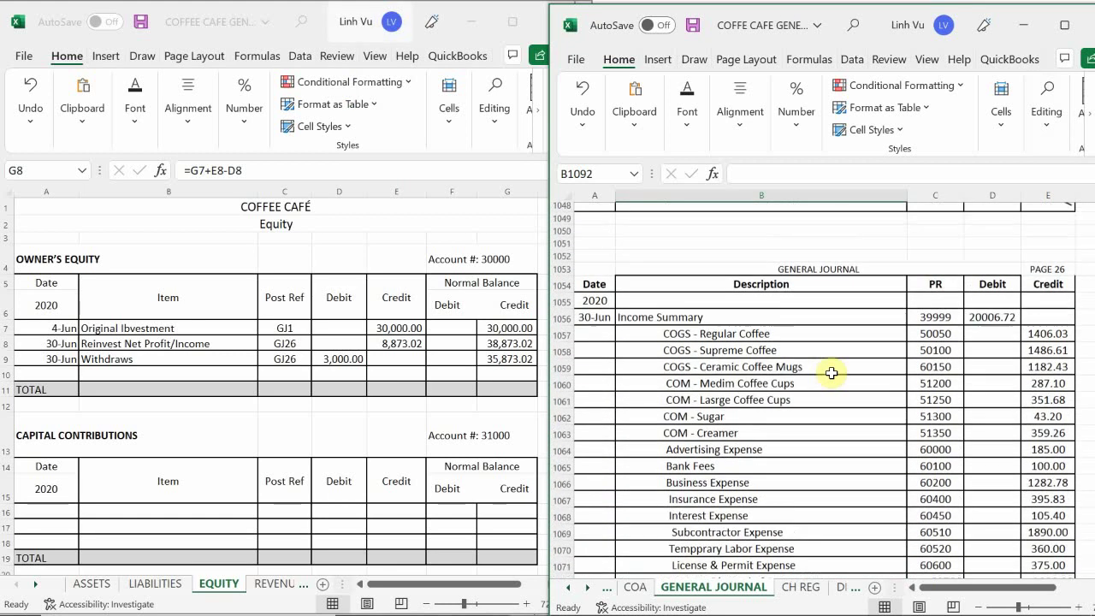
{"action": "scroll", "coordinate": [831, 373], "scroll_direction": "down", "scroll_amount": 1}
{"action": "scroll", "coordinate": [831, 373], "scroll_direction": "down", "scroll_amount": 7}
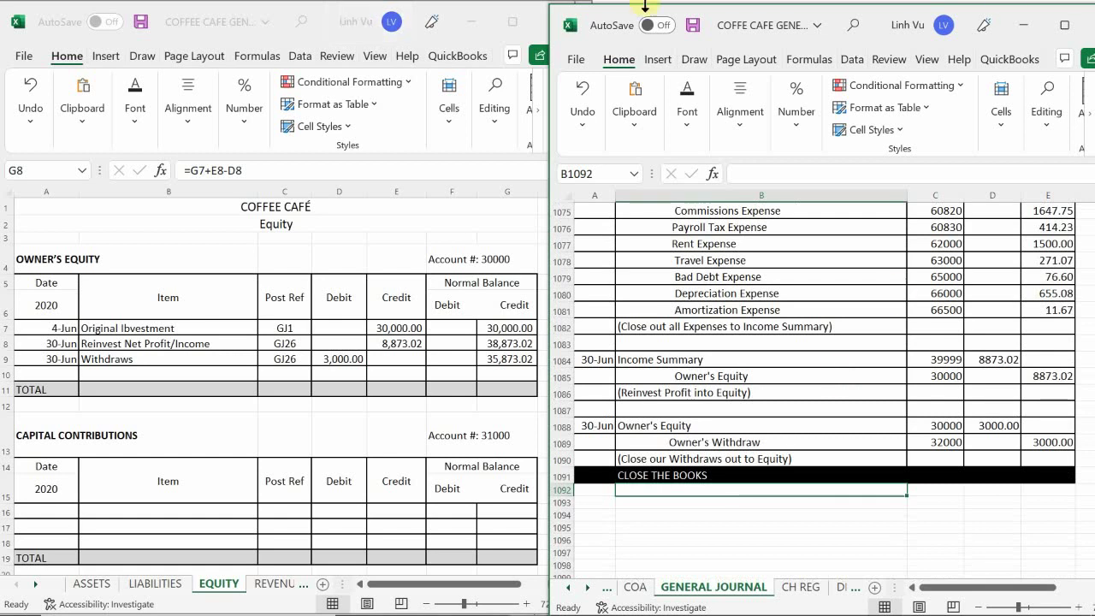
- Save the general journal workbook and the general ledger workbook
{"action": "left_click", "coordinate": [577, 58]}
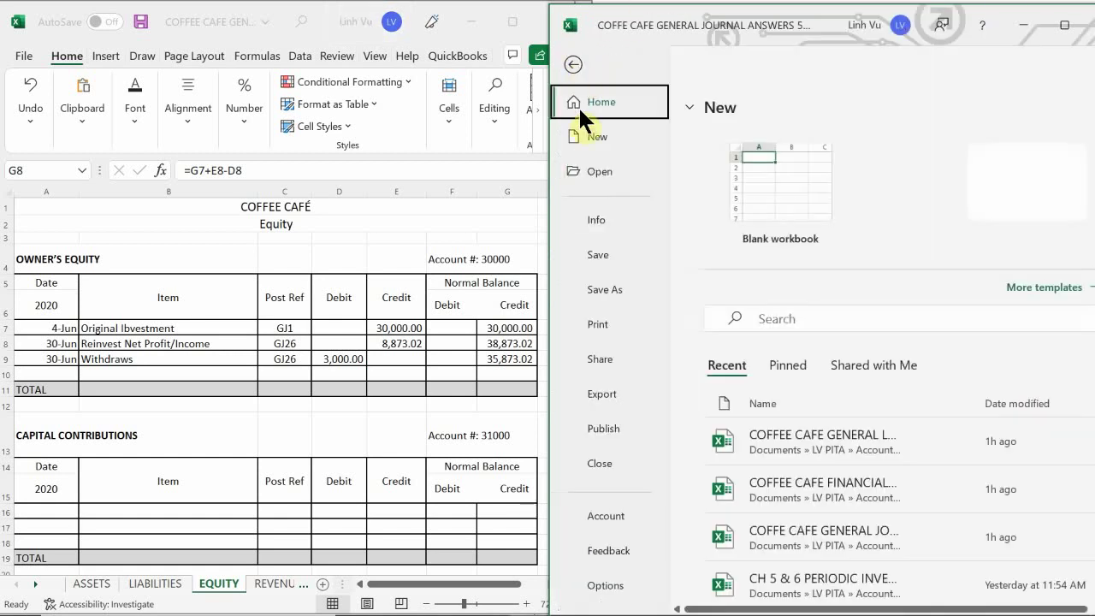
{"action": "left_click", "coordinate": [598, 255]}
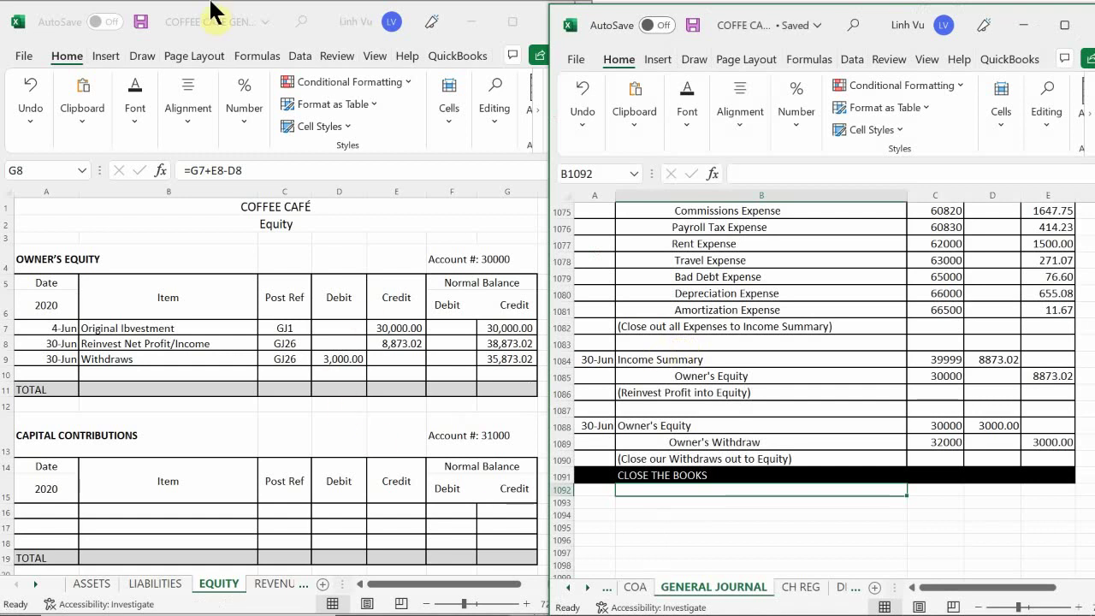
{"action": "left_click", "coordinate": [29, 57]}
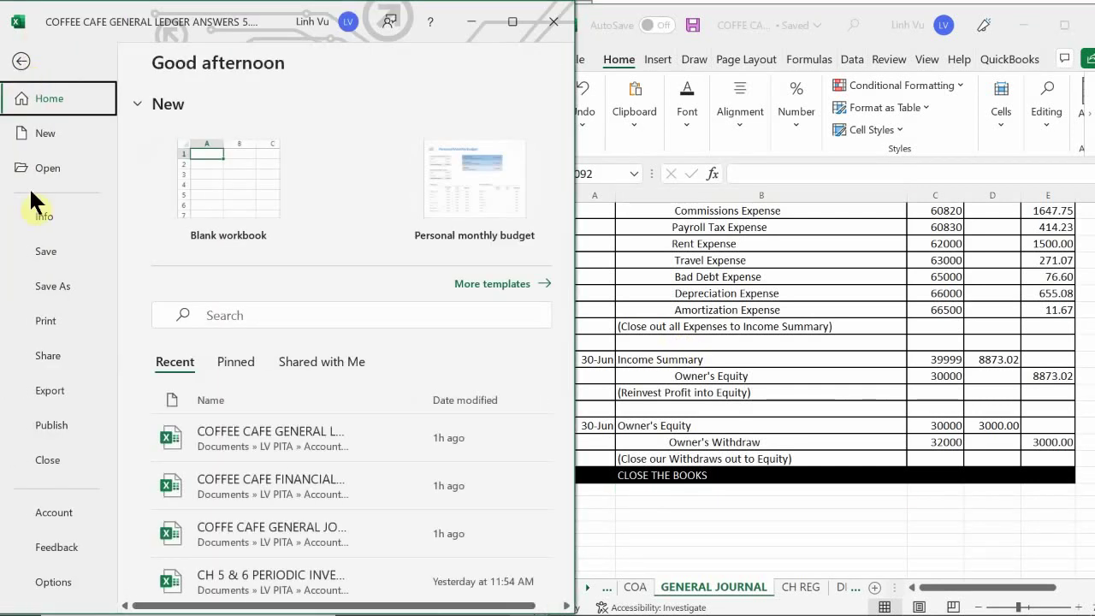
{"action": "left_click", "coordinate": [56, 253]}
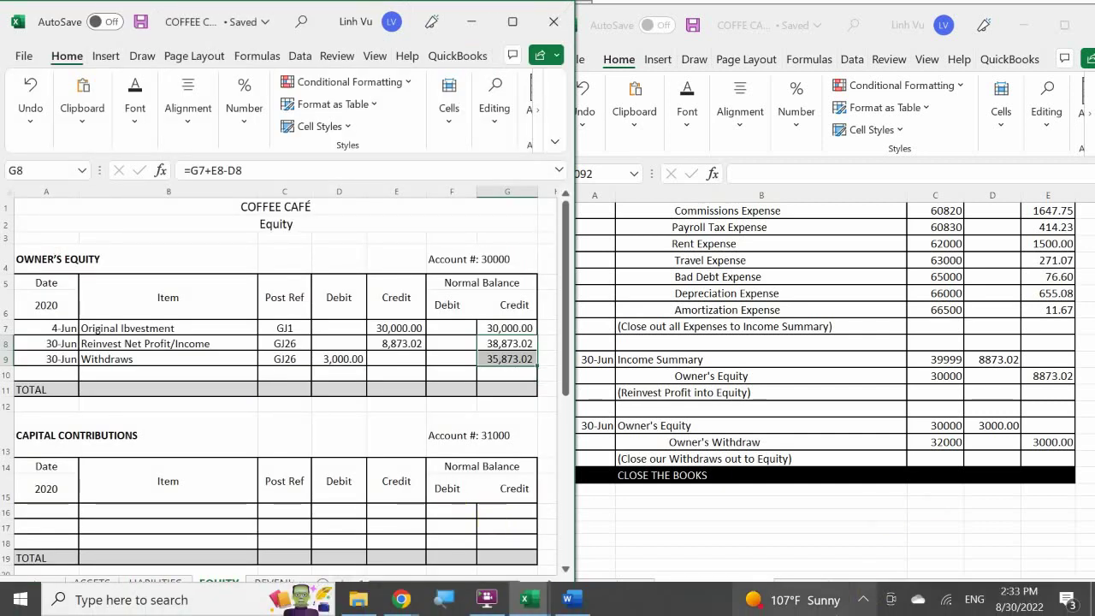
- Bring up the COFFEE CAFE FINANCIAL FORMS workbook in a maximized window and view its statement of owner's equity
{"action": "mouse_move", "coordinate": [528, 593]}
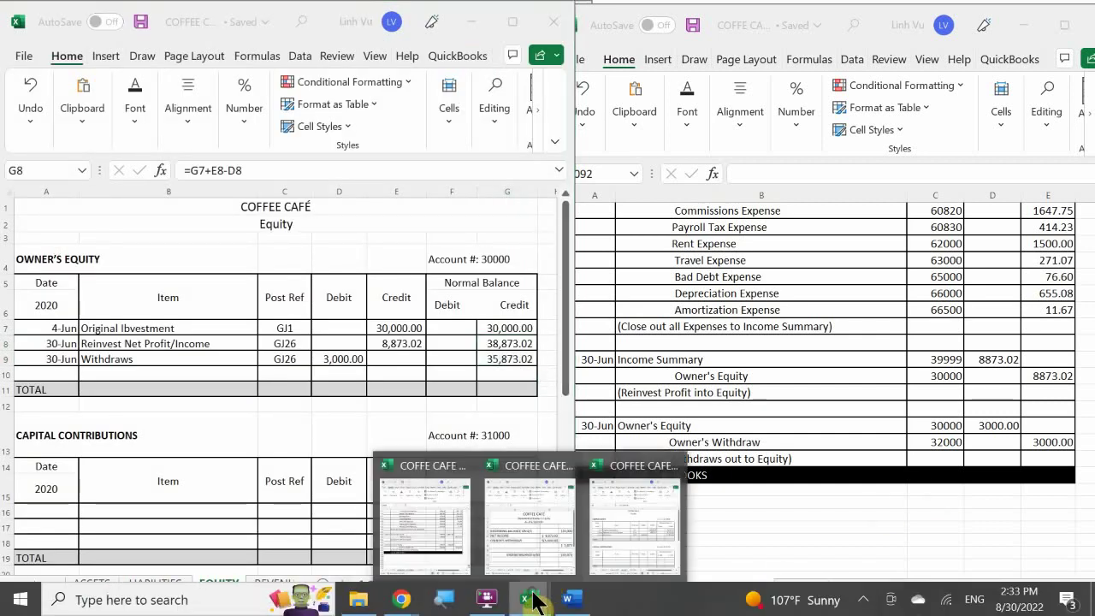
{"action": "left_click", "coordinate": [542, 556]}
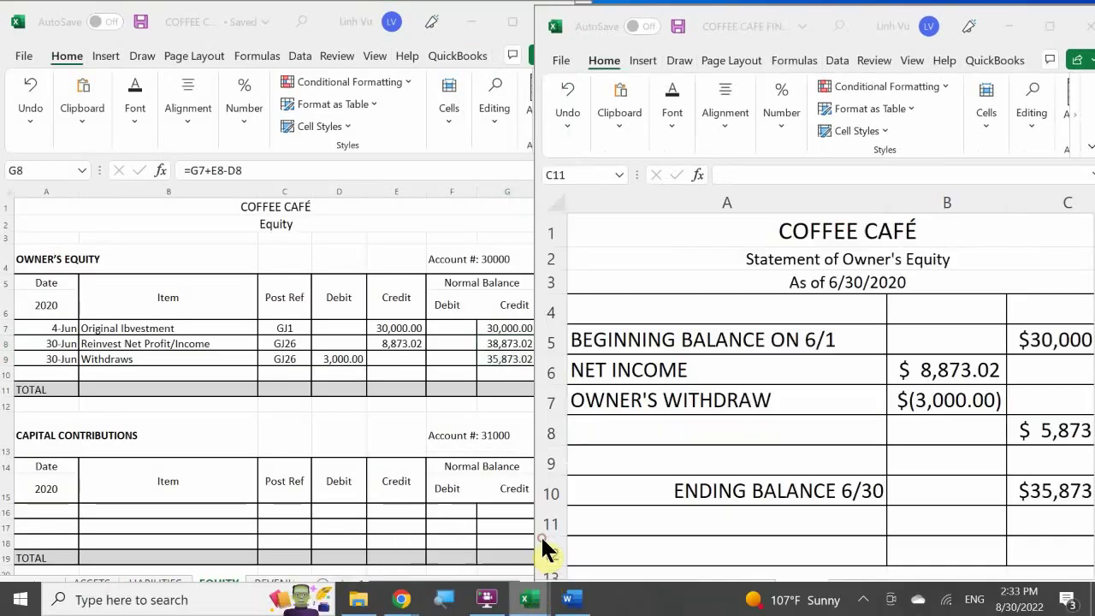
{"action": "double_click", "coordinate": [737, 15]}
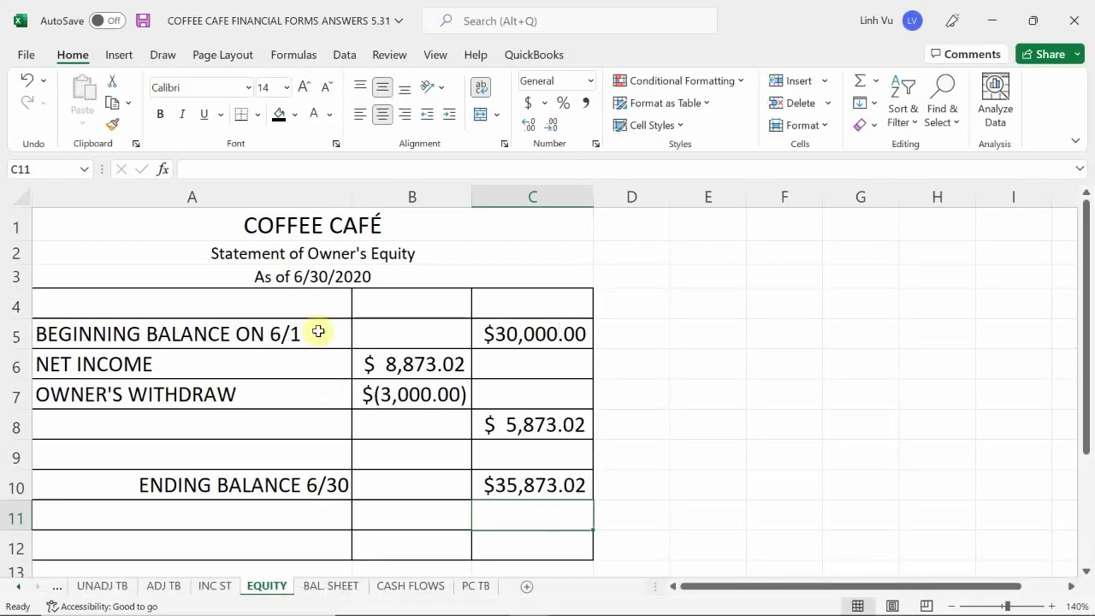
{"action": "scroll", "coordinate": [318, 331], "scroll_direction": "down", "scroll_amount": 2}
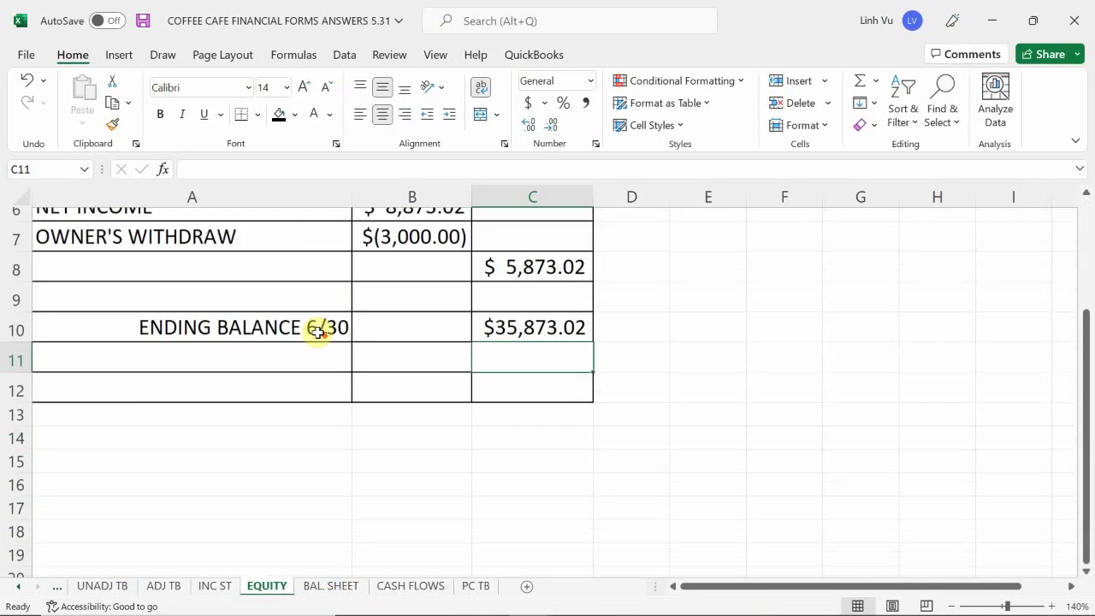
- Look through the BAL. SHEET, CASH FLOWS and PC TB sheets, and permanently delete the blank PC TB sheet
{"action": "left_click", "coordinate": [330, 587]}
{"action": "left_click", "coordinate": [414, 591]}
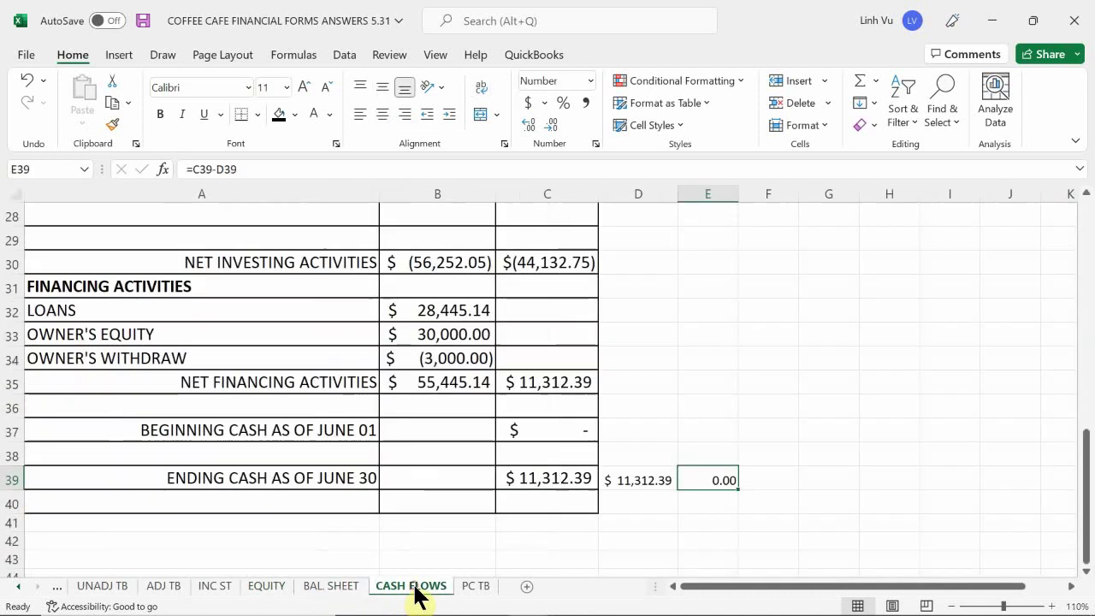
{"action": "left_click", "coordinate": [481, 590]}
{"action": "scroll", "coordinate": [463, 468], "scroll_direction": "up", "scroll_amount": 5}
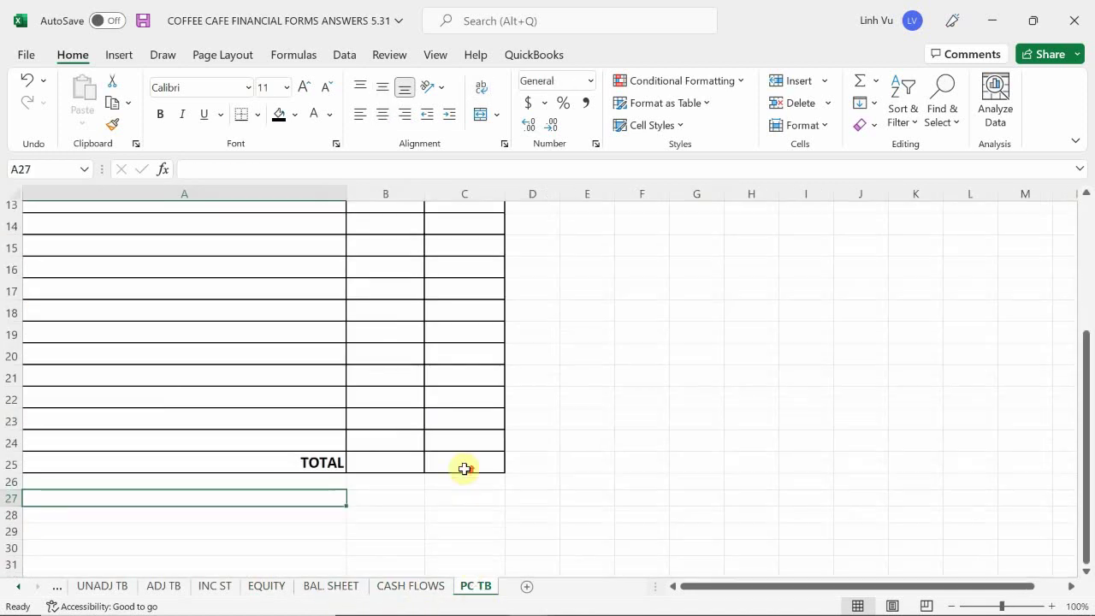
{"action": "scroll", "coordinate": [462, 436], "scroll_direction": "down", "scroll_amount": 4}
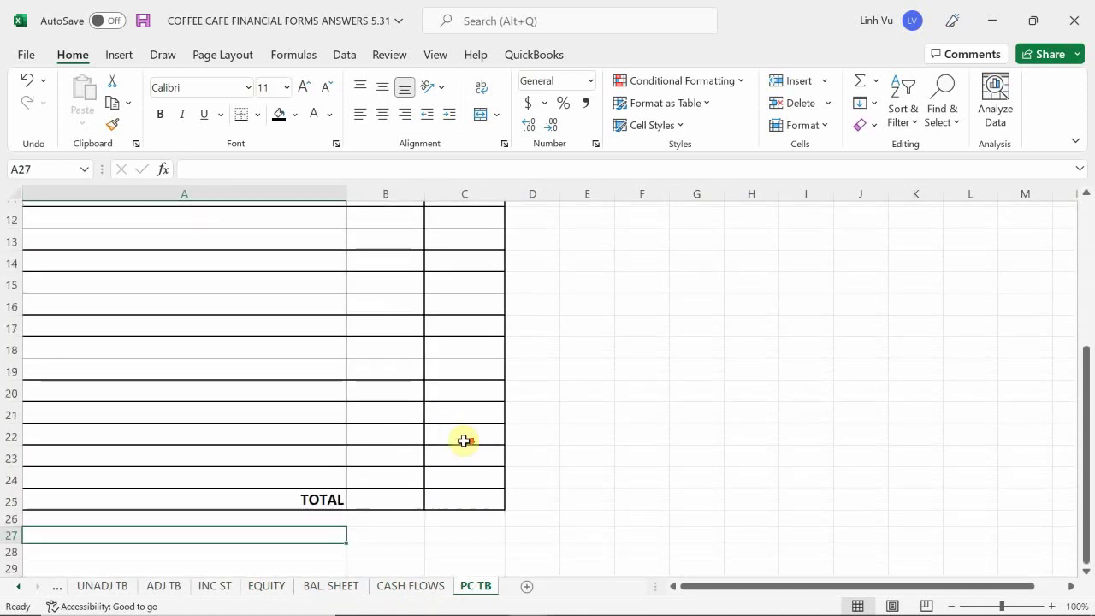
{"action": "right_click", "coordinate": [467, 589]}
{"action": "left_click", "coordinate": [518, 367]}
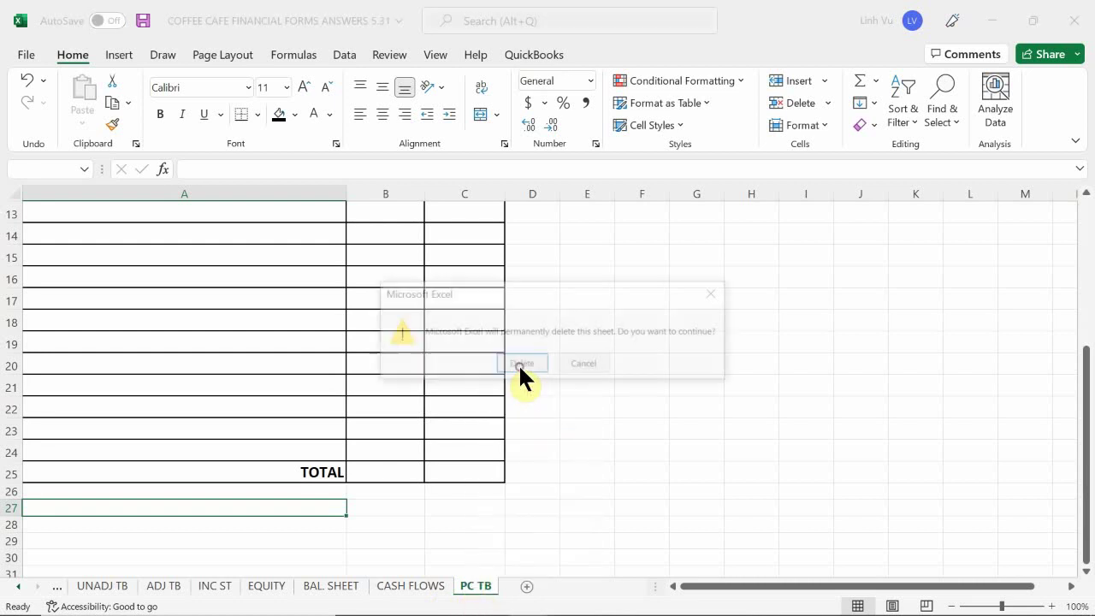
{"action": "left_click", "coordinate": [519, 364]}
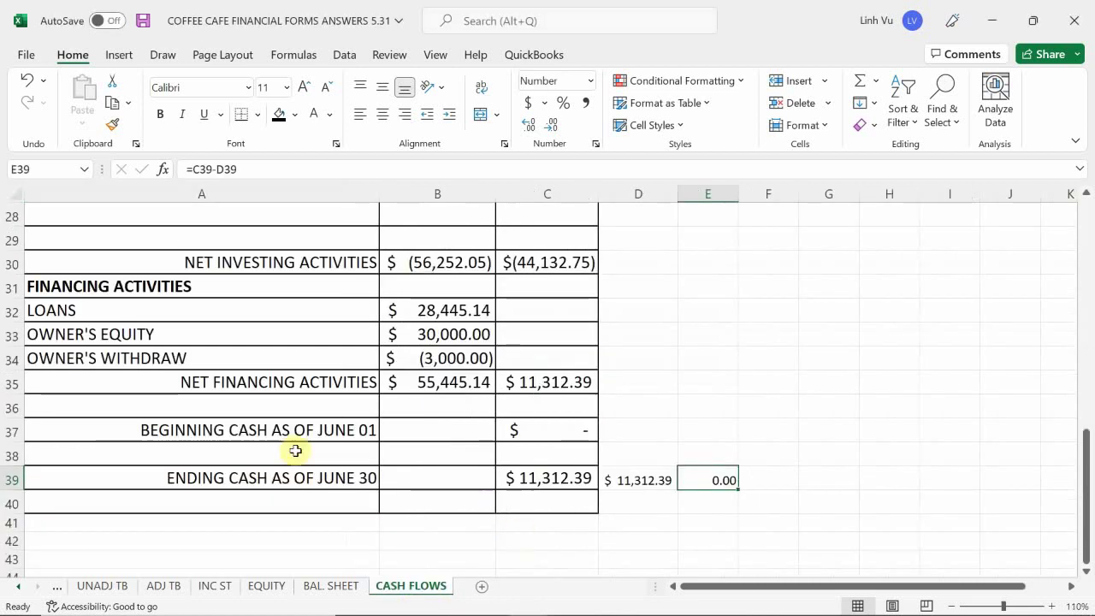
- Create a copy of the BAL. SHEET worksheet at the end of the same workbook
{"action": "left_click", "coordinate": [318, 589]}
{"action": "right_click", "coordinate": [331, 594]}
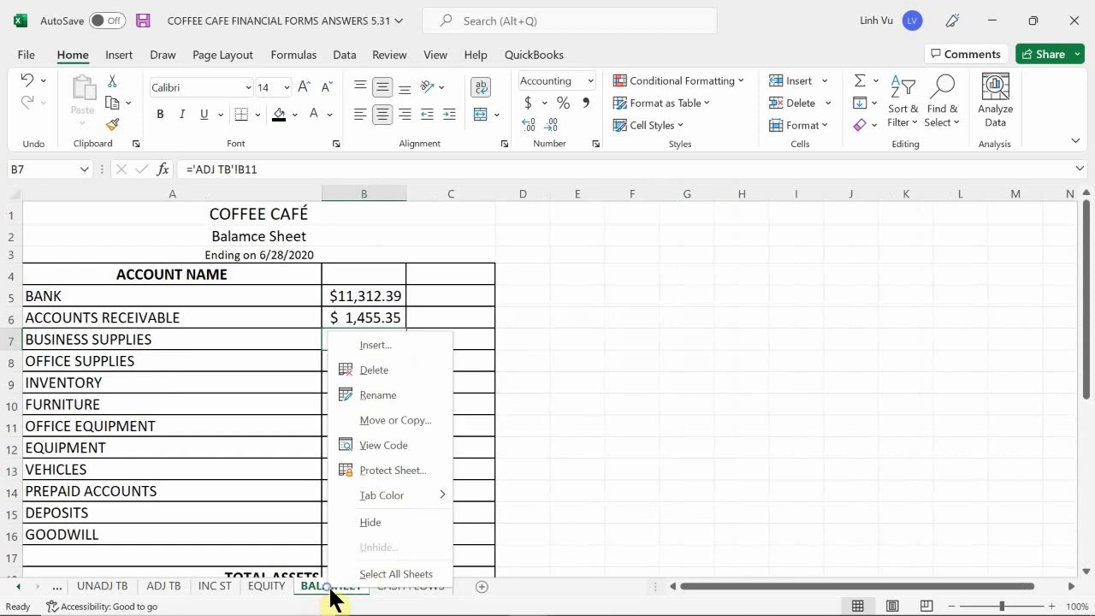
{"action": "left_click", "coordinate": [393, 420]}
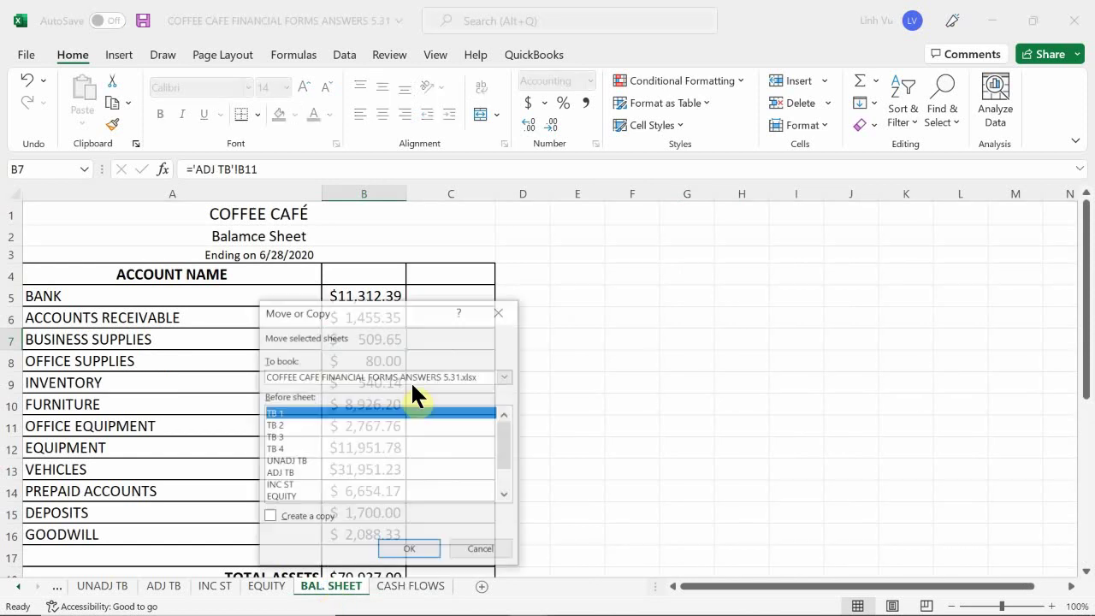
{"action": "left_click", "coordinate": [318, 516]}
{"action": "scroll", "coordinate": [325, 462], "scroll_direction": "down", "scroll_amount": 1}
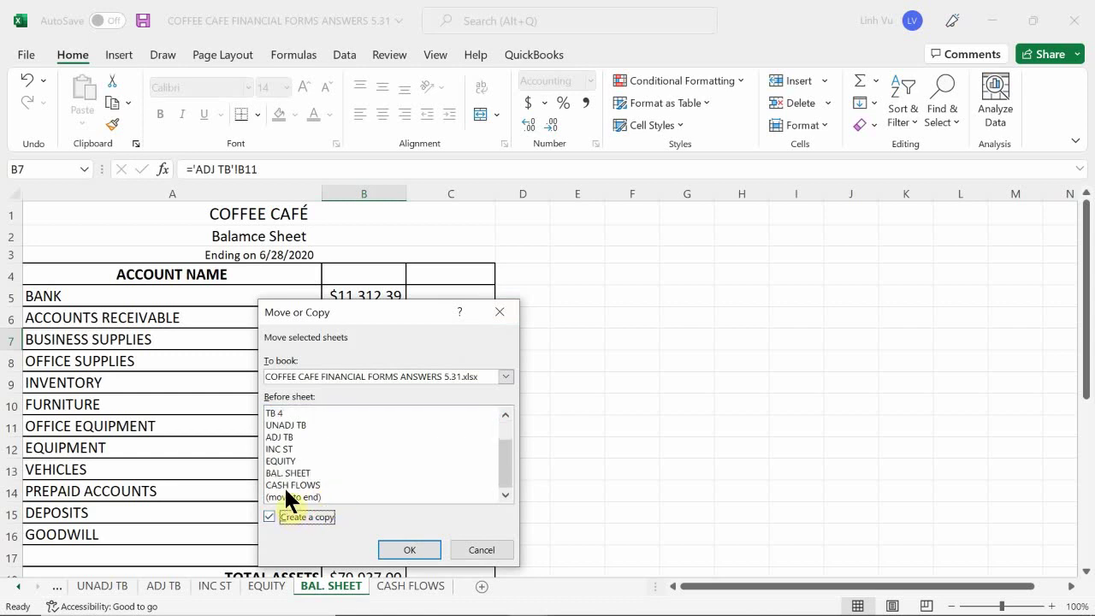
{"action": "left_click", "coordinate": [303, 495]}
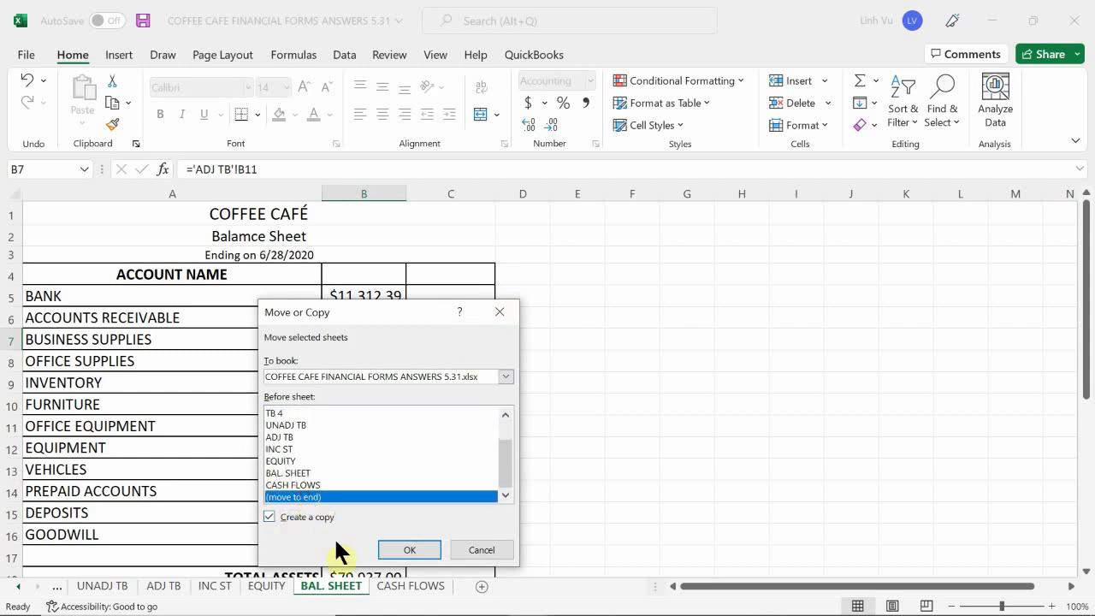
{"action": "left_click", "coordinate": [411, 550]}
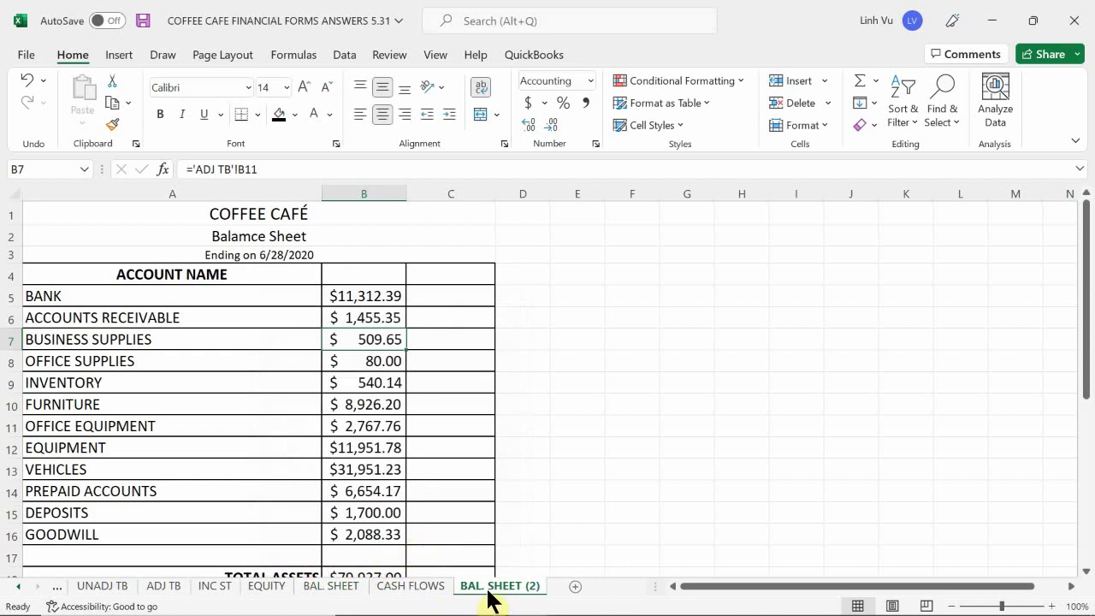
- Rename the copied balance sheet worksheet as PC TB
{"action": "double_click", "coordinate": [498, 590]}
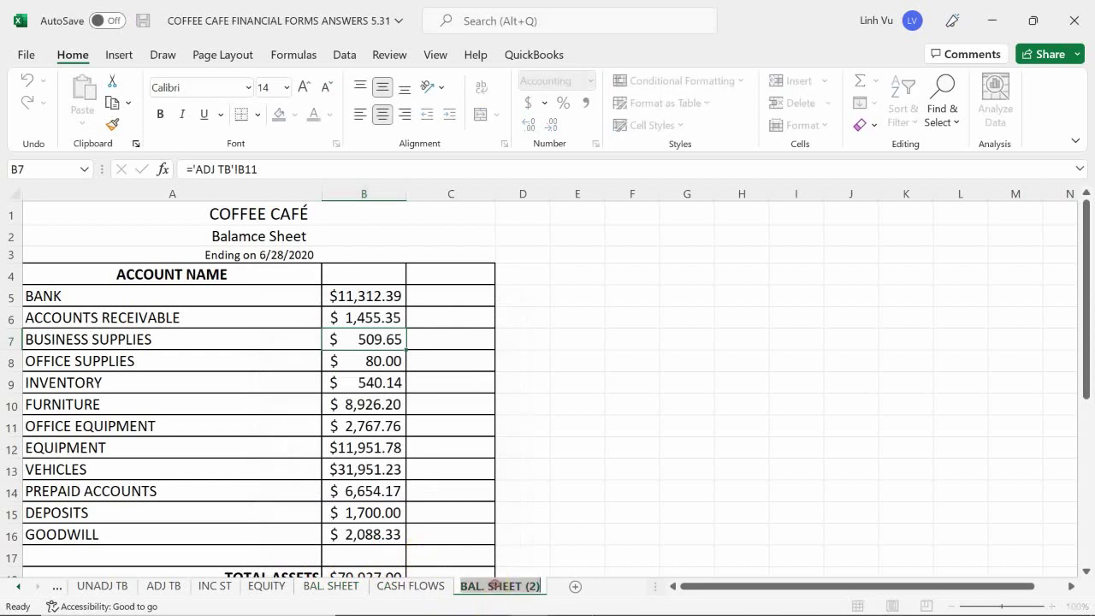
{"action": "key", "text": "BackSpace"}
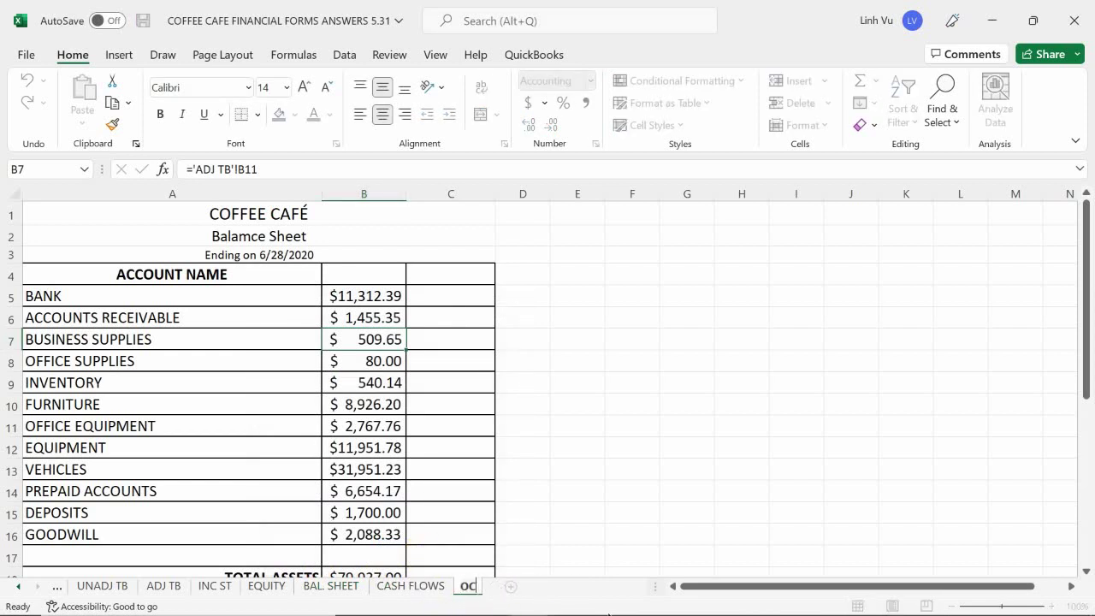
{"action": "key", "text": "BackSpace"}
{"action": "key", "text": "BackSpace"}
{"action": "key", "text": "Return"}
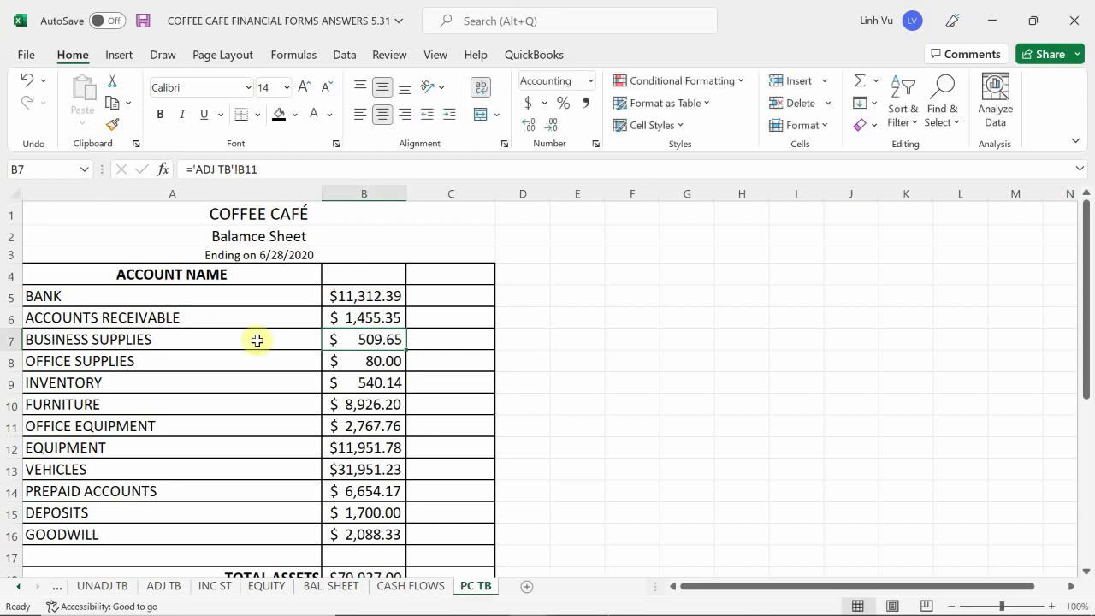
- Change the statement title in cell A2 of the PC TB sheet to "Post Closing Trial Balance"
{"action": "left_click", "coordinate": [257, 236]}
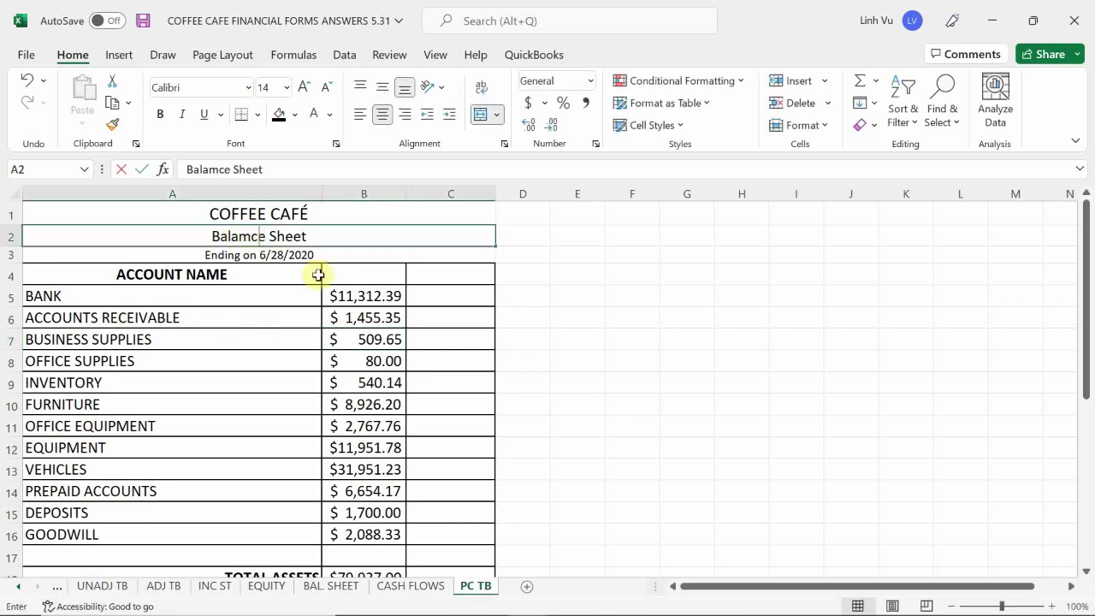
{"action": "type", "text": "O"}
{"action": "key", "text": "BackSpace"}
{"action": "type", "text": "P"}
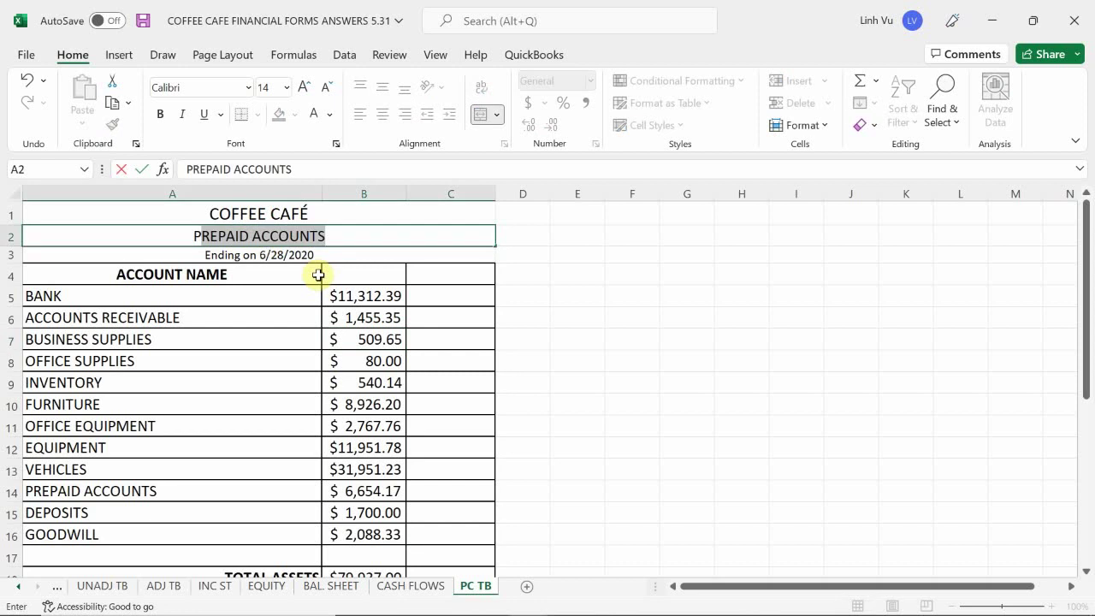
{"action": "type", "text": "ost Closubg"}
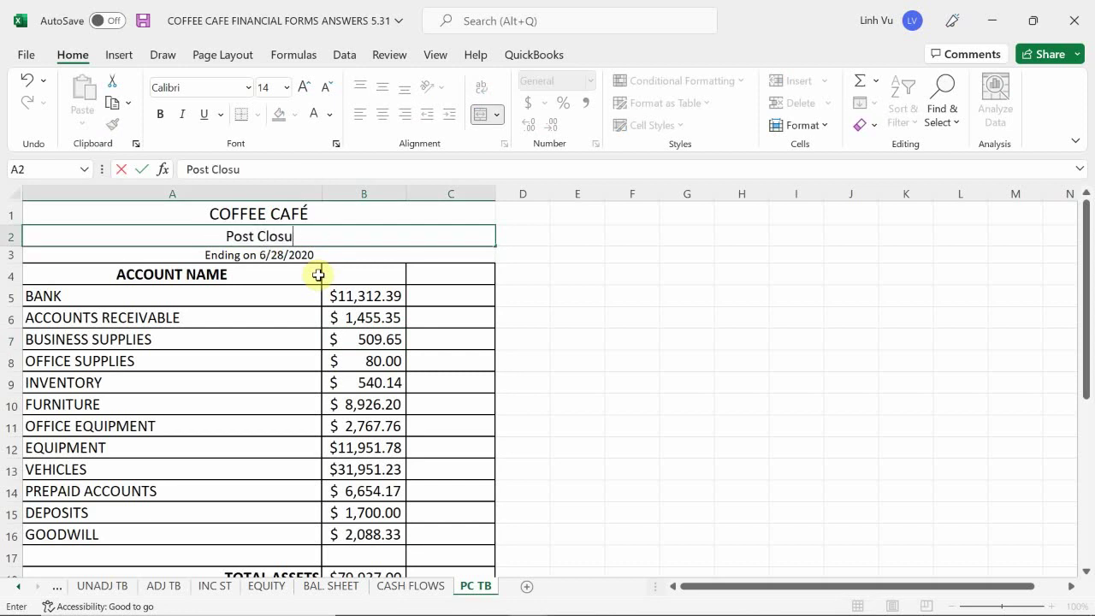
{"action": "key", "text": "BackSpace"}
{"action": "key", "text": "BackSpace"}
{"action": "key", "text": "BackSpace"}
{"action": "type", "text": "ing"}
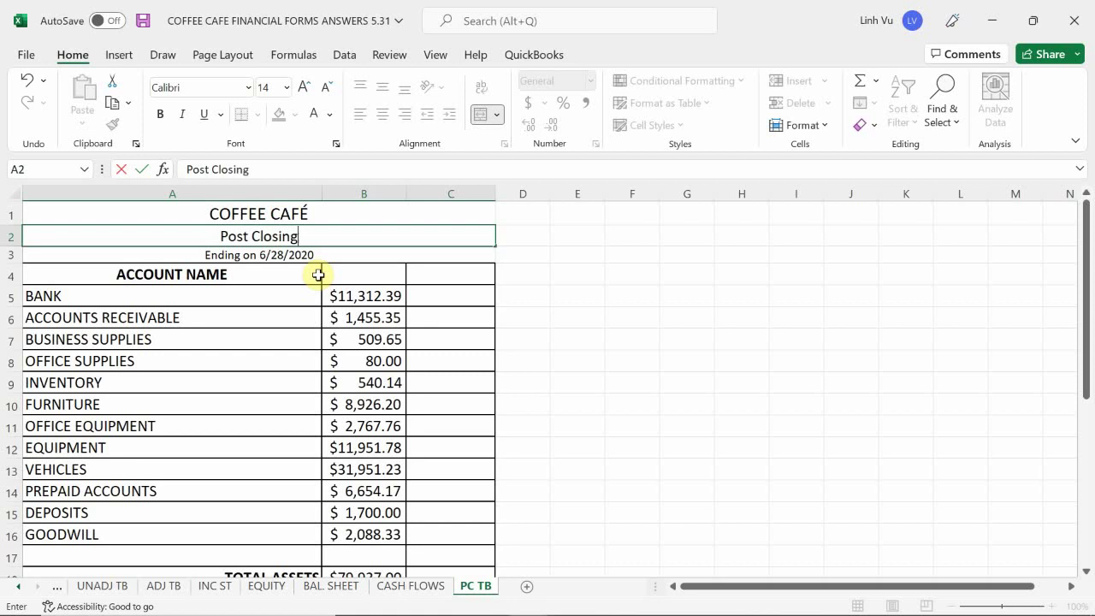
{"action": "type", "text": " Trial "}
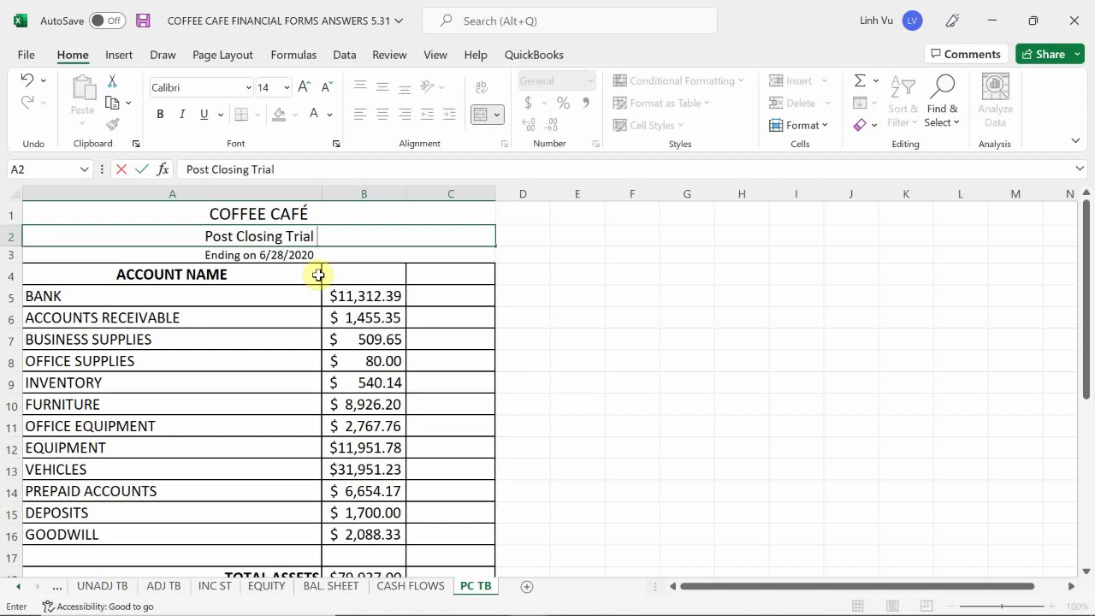
{"action": "type", "text": "Balance"}
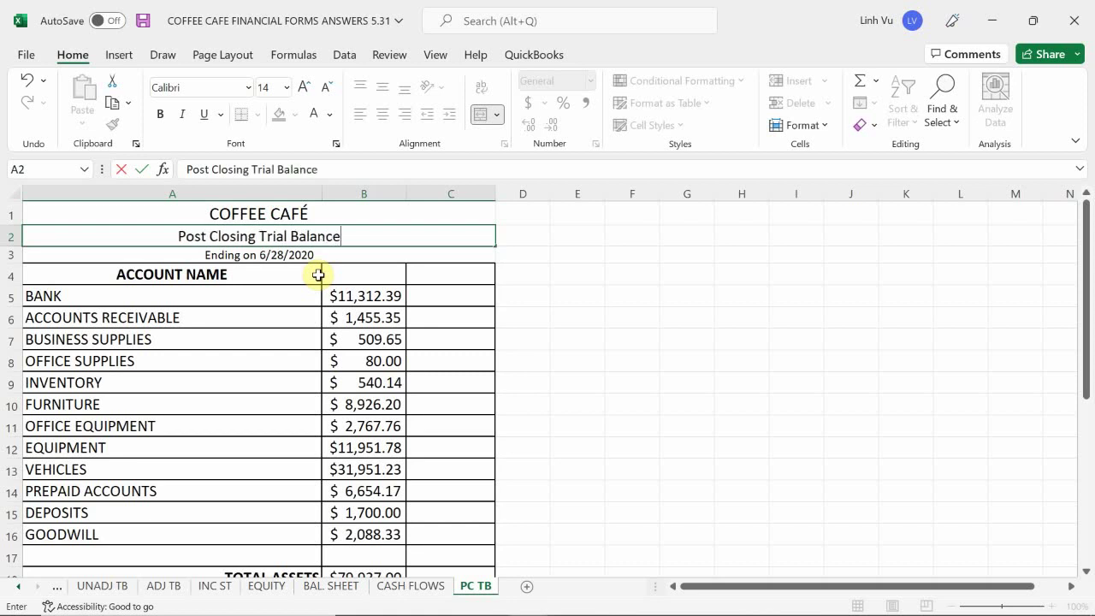
{"action": "key", "text": "Return"}
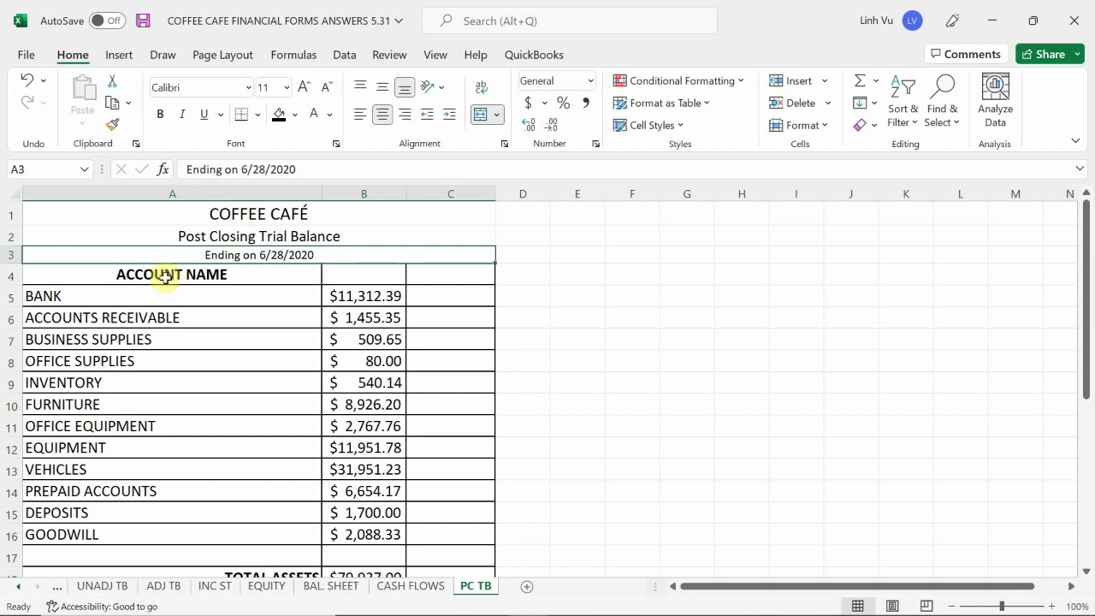
- Change the date line in cell A3 to "Ending on 6/30/2020"
{"action": "double_click", "coordinate": [279, 254]}
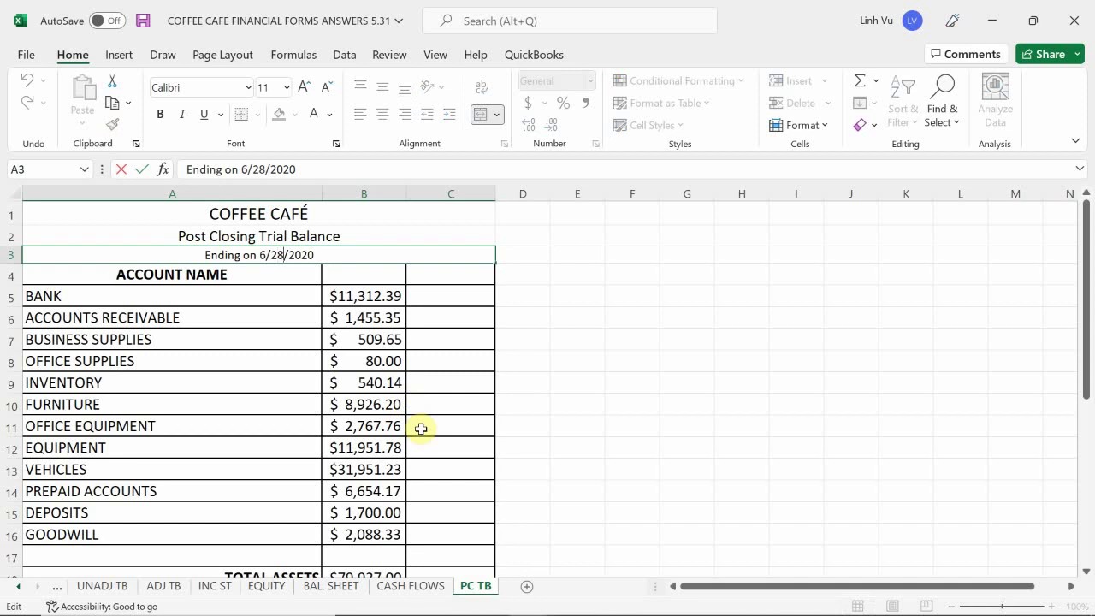
{"action": "key", "text": "BackSpace"}
{"action": "key", "text": "BackSpace"}
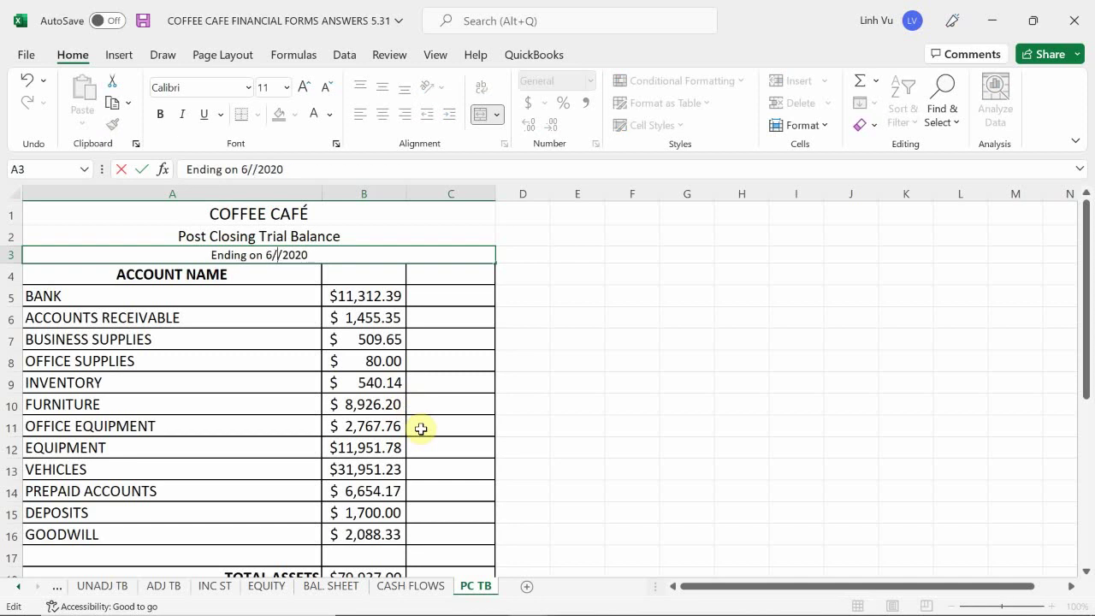
{"action": "type", "text": "30"}
{"action": "key", "text": "Return"}
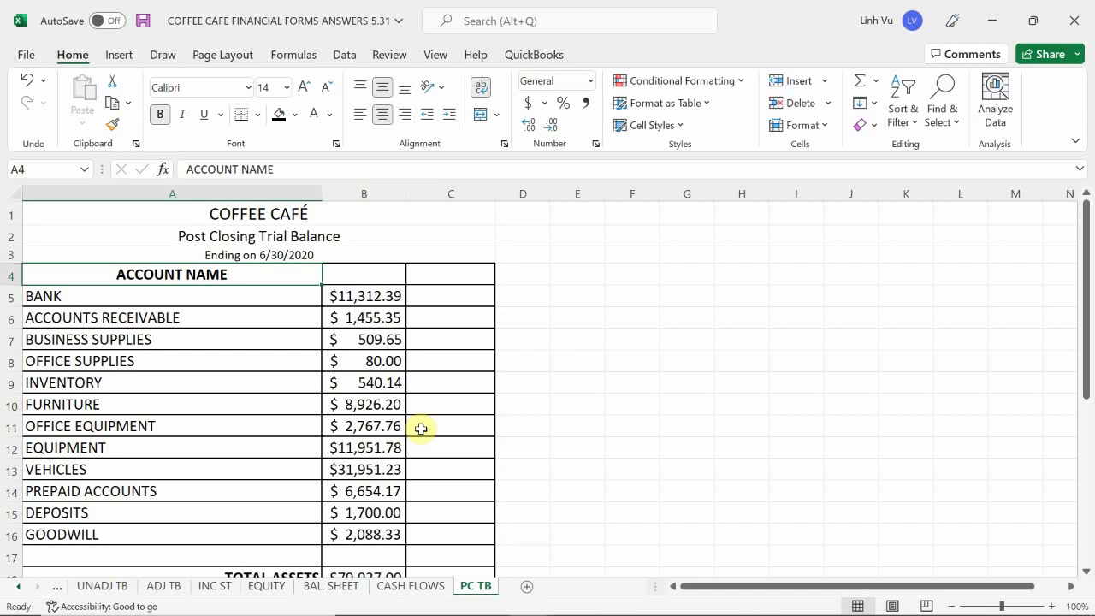
- Enter the column heading "DEBIT" in cell B4 beside ACCOUNT NAME
{"action": "left_click", "coordinate": [366, 274]}
{"action": "type", "text": "DE"}
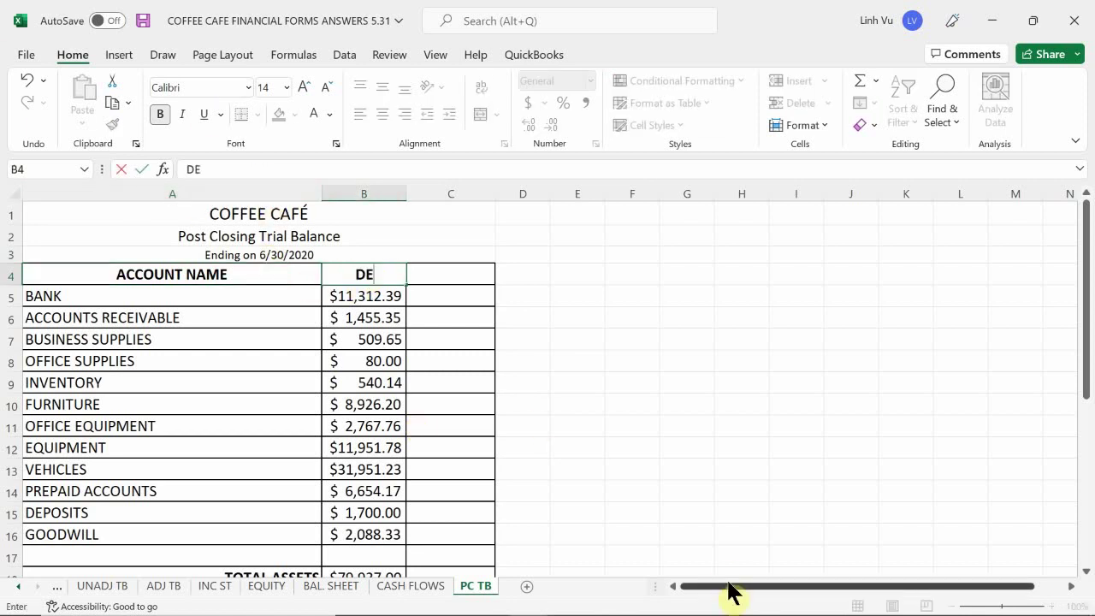
{"action": "type", "text": "BUT"}
{"action": "key", "text": "BackSpace"}
{"action": "key", "text": "Tab"}
- Enter the column heading "CREDIT" in cell C4 beside DEBIT
{"action": "type", "text": "CRE"}
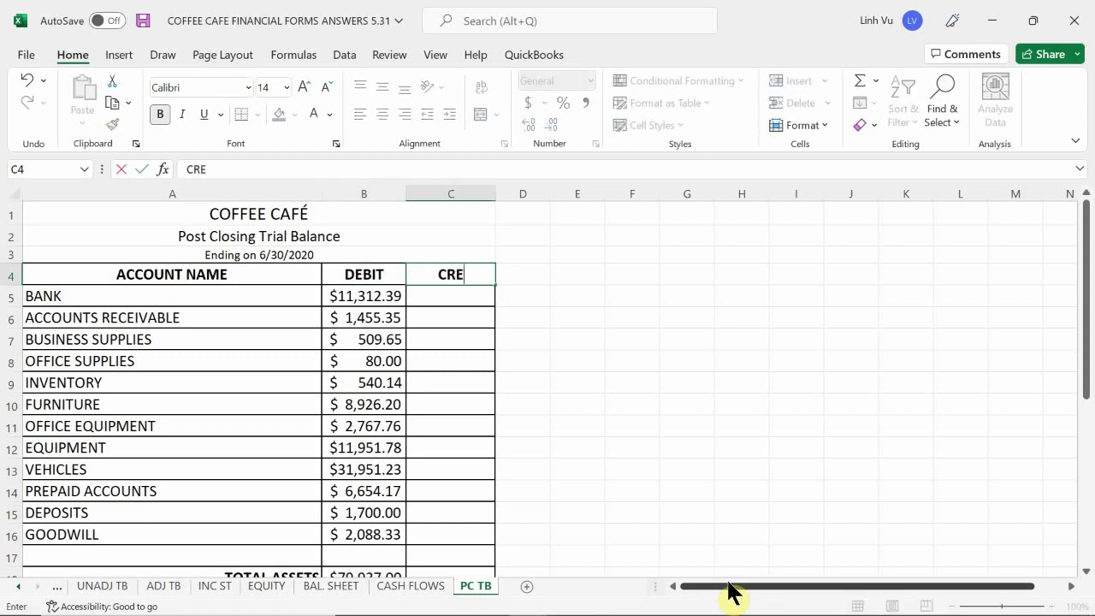
{"action": "type", "text": "DU+UT"}
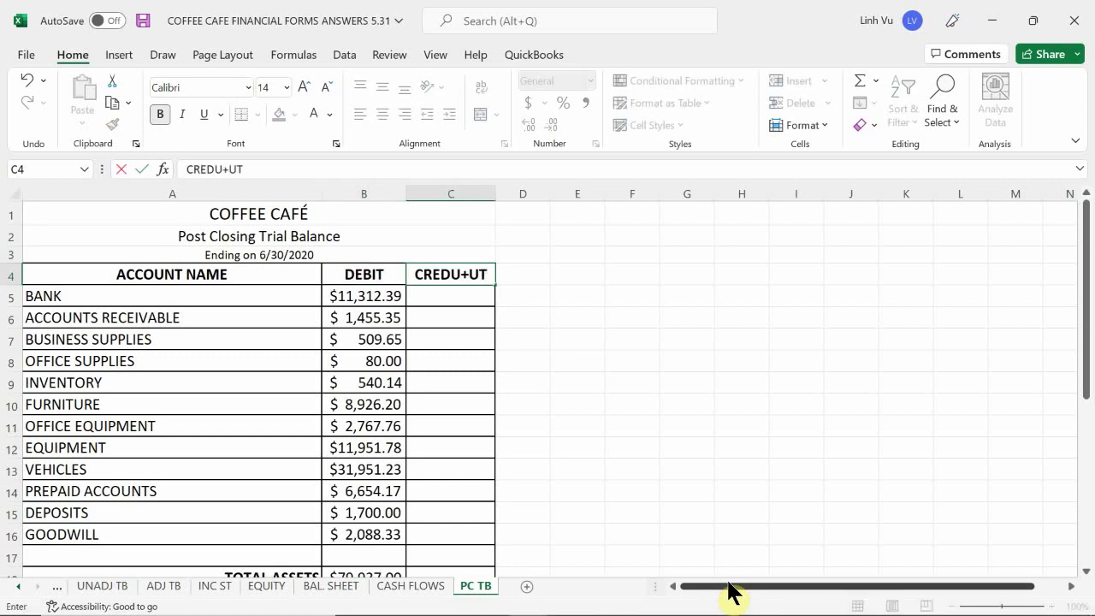
{"action": "key", "text": "BackSpace"}
{"action": "key", "text": "BackSpace"}
{"action": "key", "text": "BackSpace"}
{"action": "type", "text": "U"}
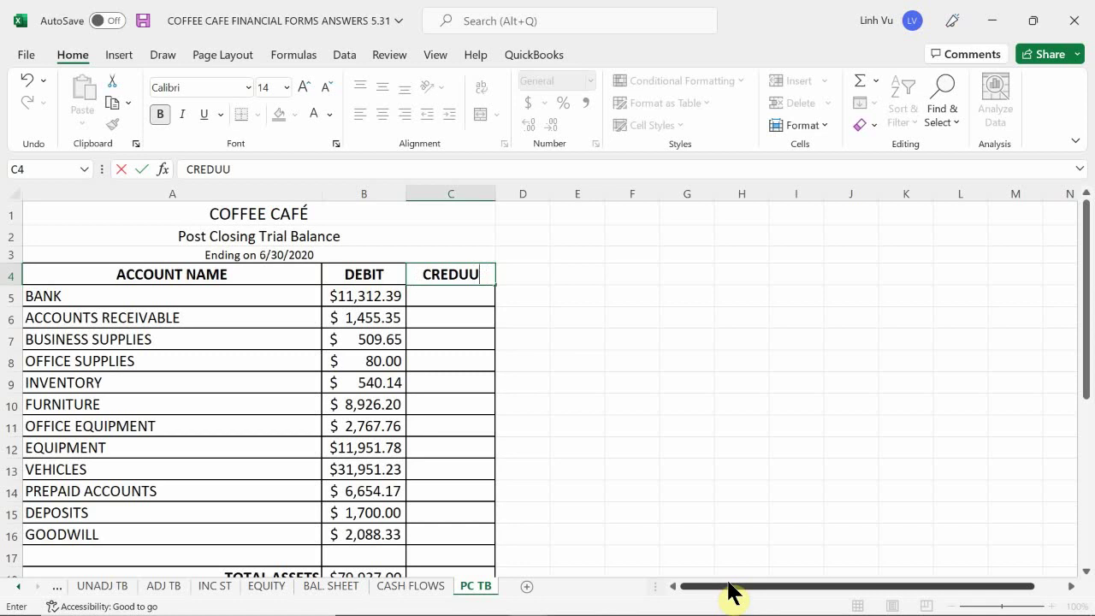
{"action": "key", "text": "BackSpace"}
{"action": "key", "text": "BackSpace"}
{"action": "type", "text": "IT"}
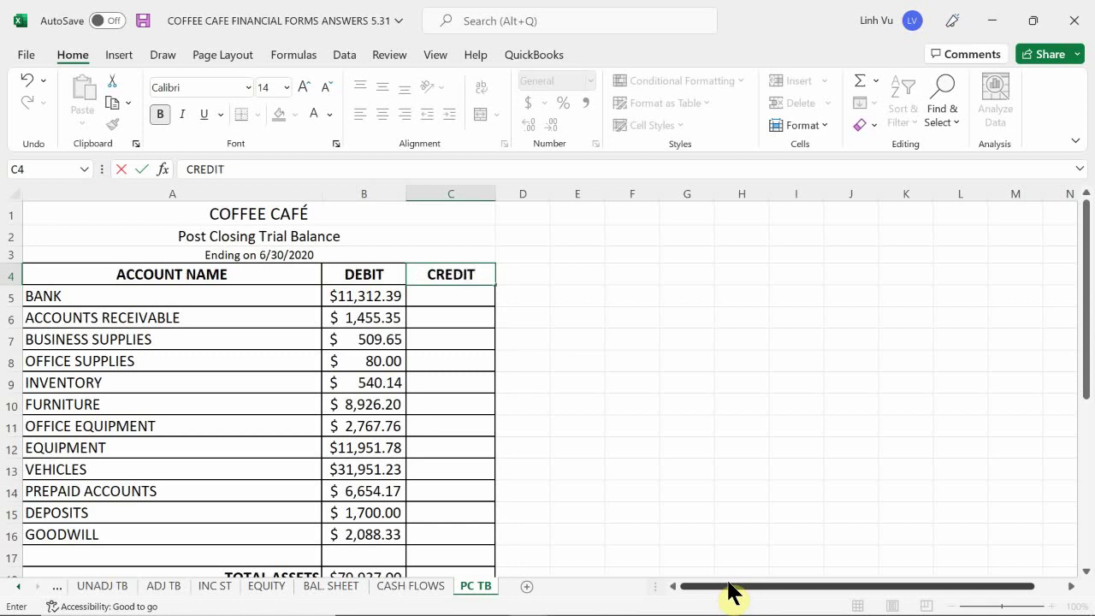
{"action": "key", "text": "Return"}
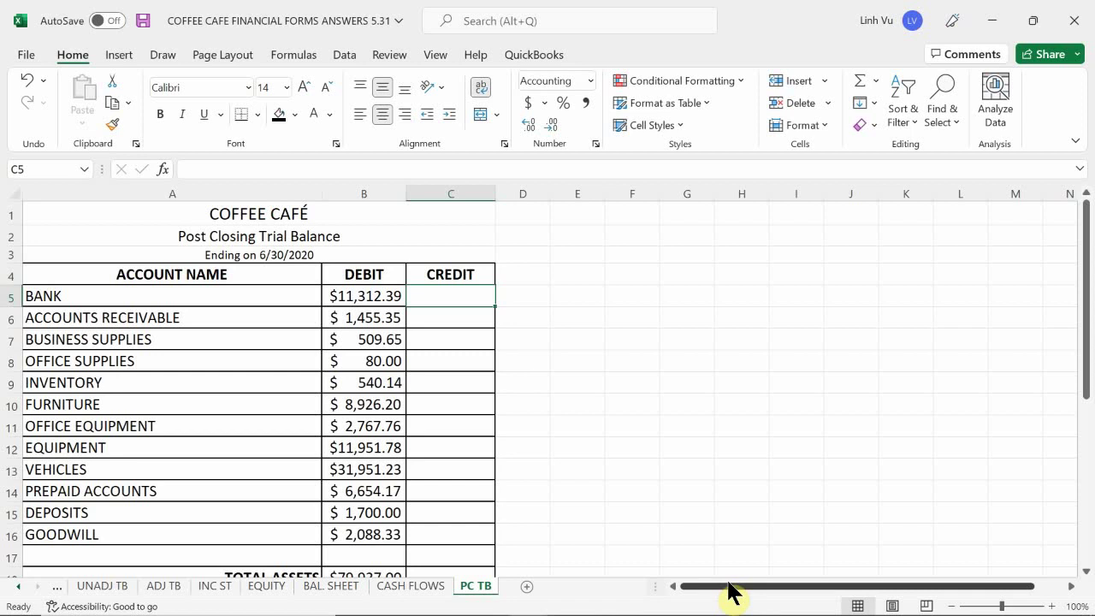
- Delete the TOTAL ASSETS row and the blank row above it from the PC TB sheet
{"action": "mouse_move", "coordinate": [243, 608]}
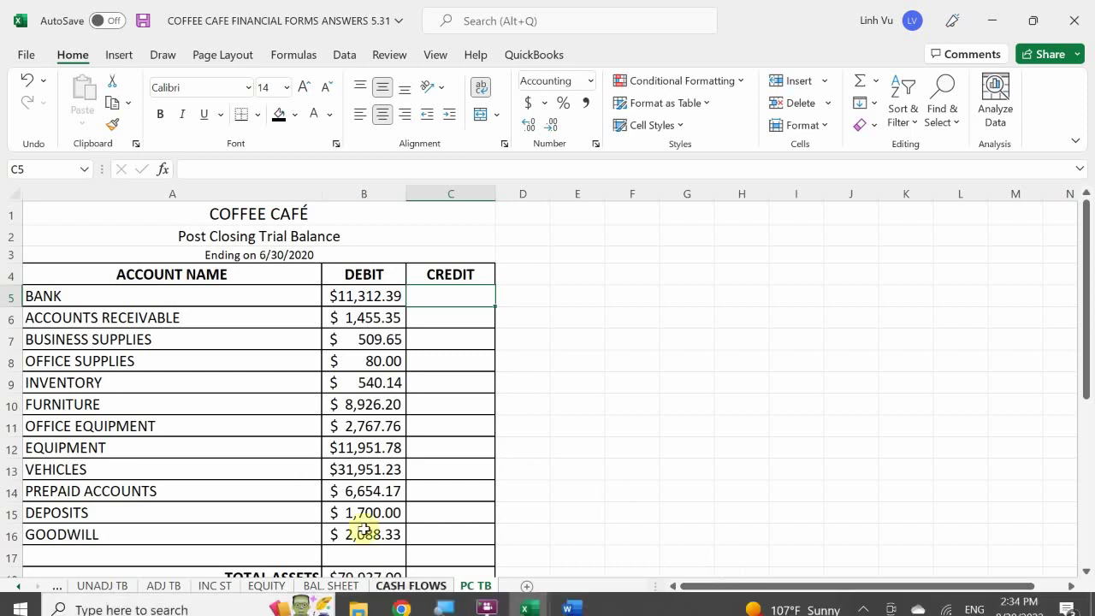
{"action": "scroll", "coordinate": [231, 368], "scroll_direction": "down", "scroll_amount": 2}
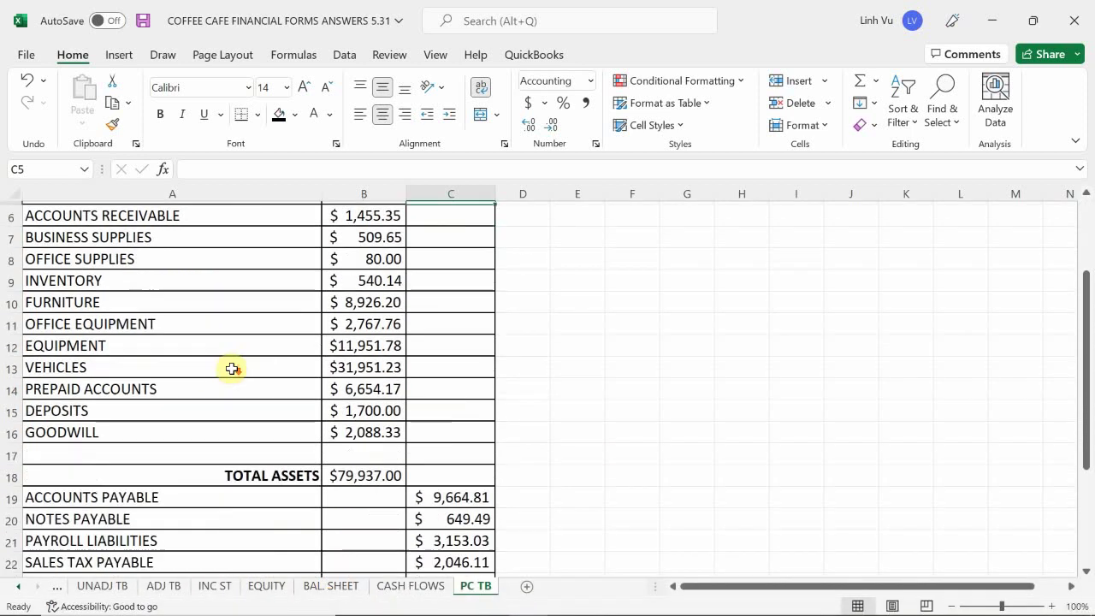
{"action": "scroll", "coordinate": [234, 366], "scroll_direction": "down", "scroll_amount": 1}
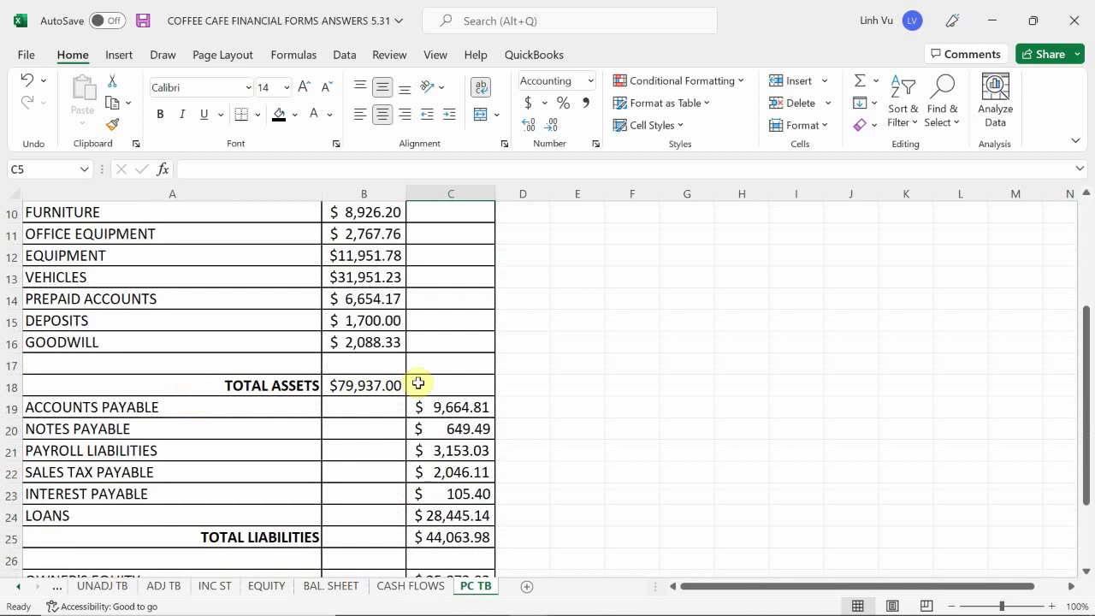
{"action": "left_click", "coordinate": [453, 382]}
{"action": "left_click_drag", "start_coordinate": [454, 381], "coordinate": [12, 365]}
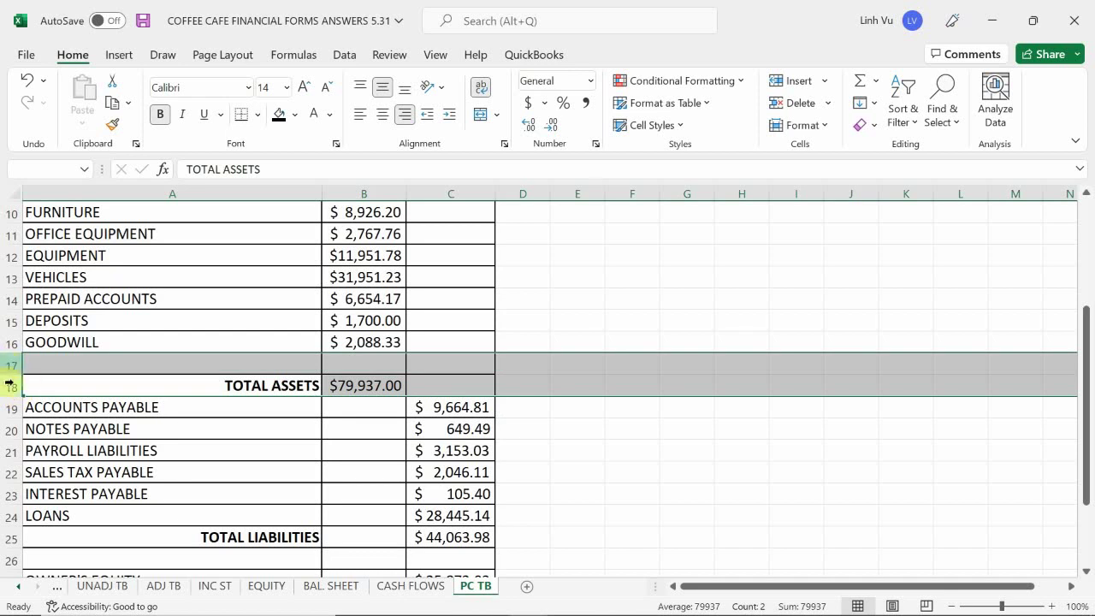
{"action": "right_click", "coordinate": [19, 391]}
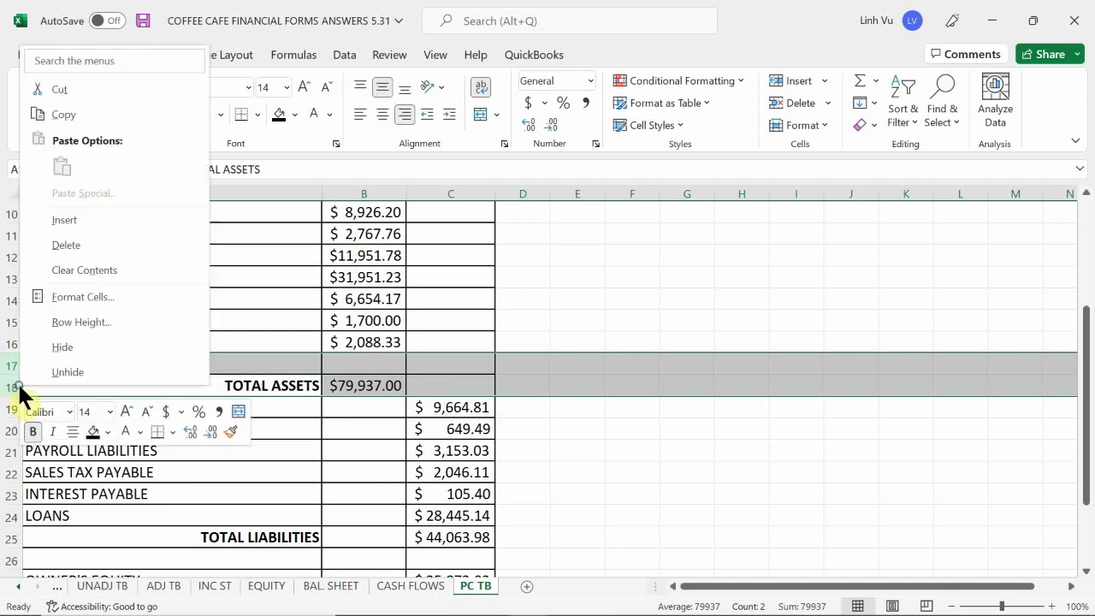
{"action": "left_click", "coordinate": [66, 245]}
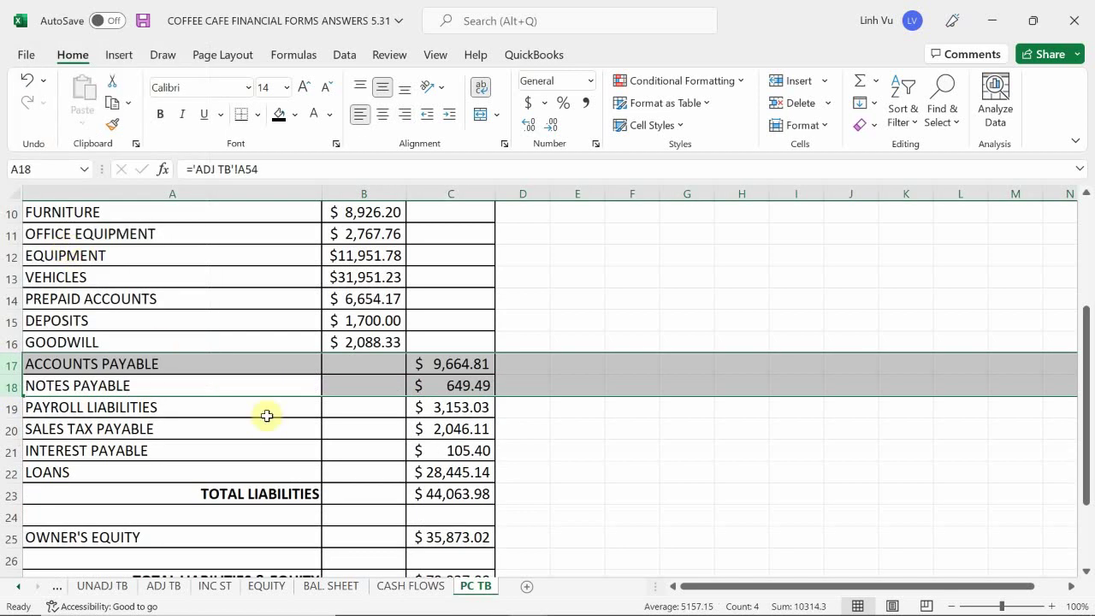
{"action": "left_click", "coordinate": [277, 365]}
- Delete the TOTAL LIABILITIES row and the blank row between it and OWNER'S EQUITY
{"action": "scroll", "coordinate": [342, 368], "scroll_direction": "down", "scroll_amount": 2}
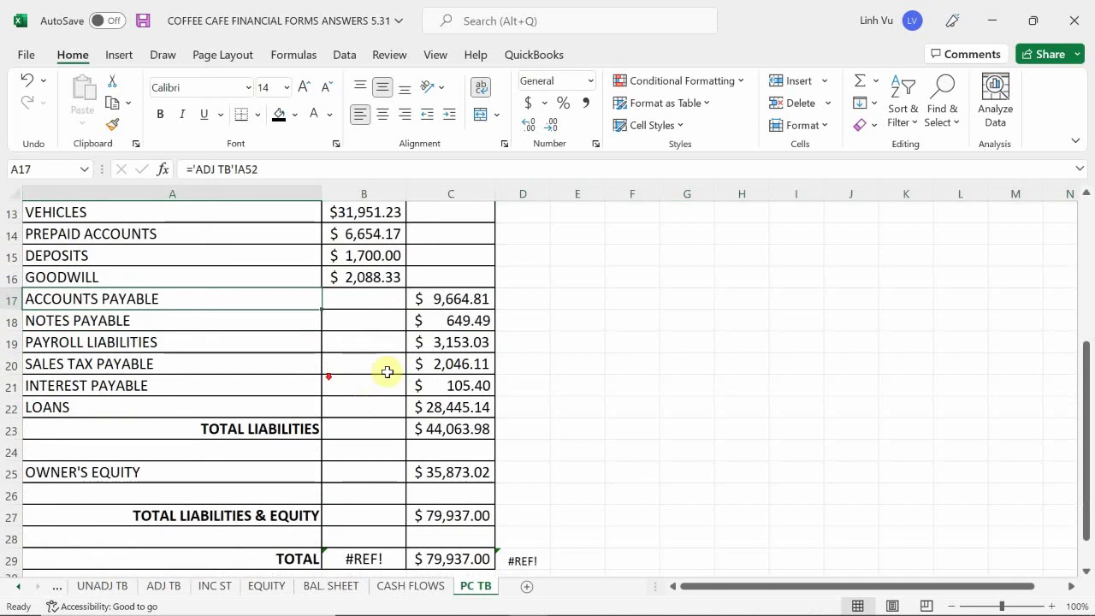
{"action": "scroll", "coordinate": [373, 363], "scroll_direction": "down", "scroll_amount": 2}
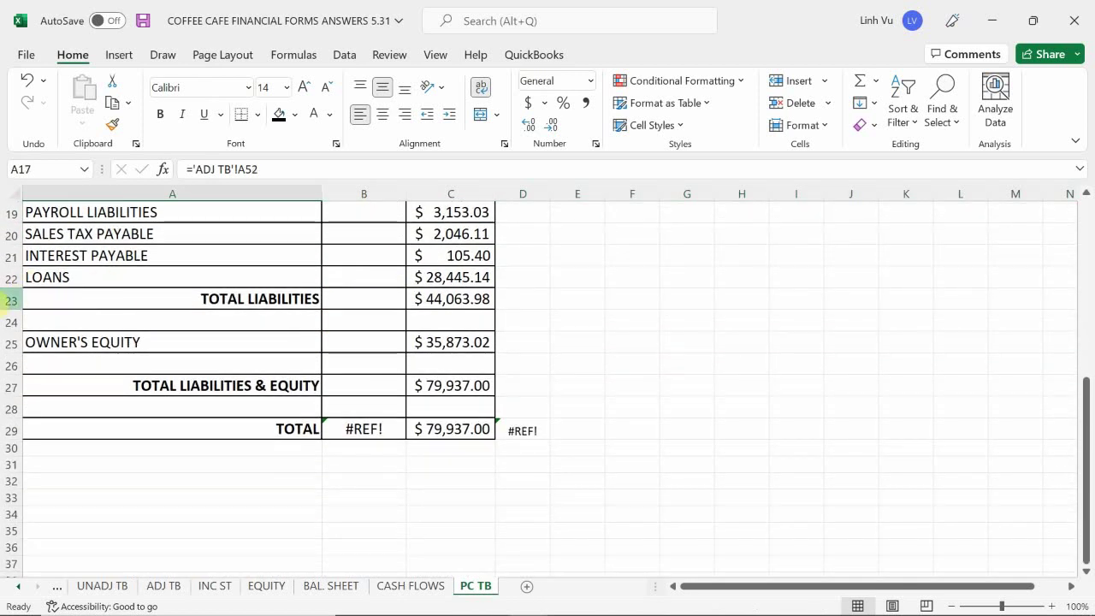
{"action": "right_click", "coordinate": [9, 301]}
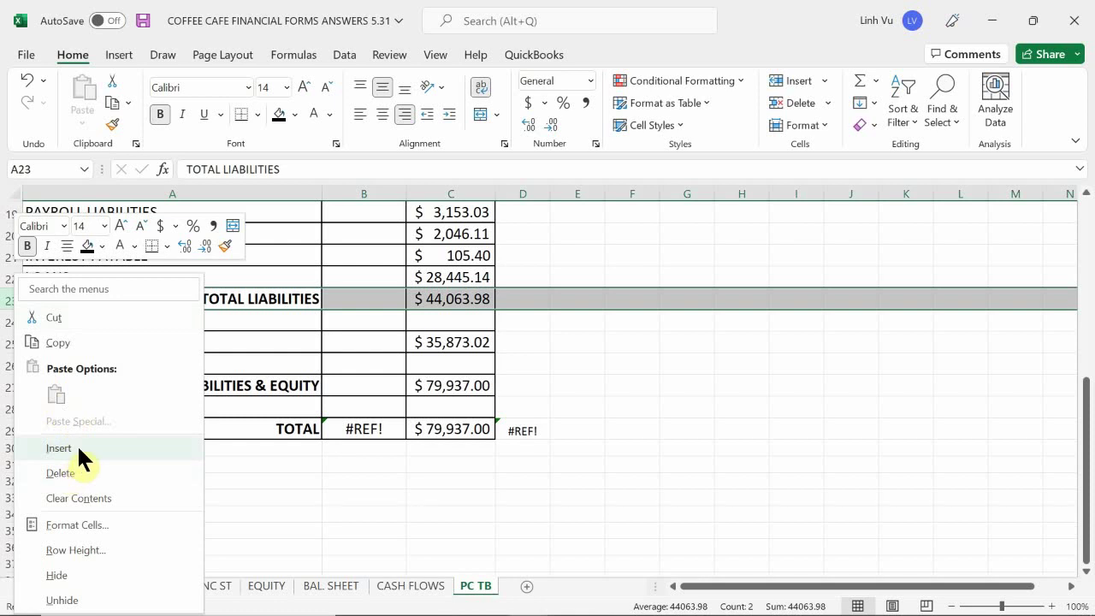
{"action": "left_click", "coordinate": [64, 475]}
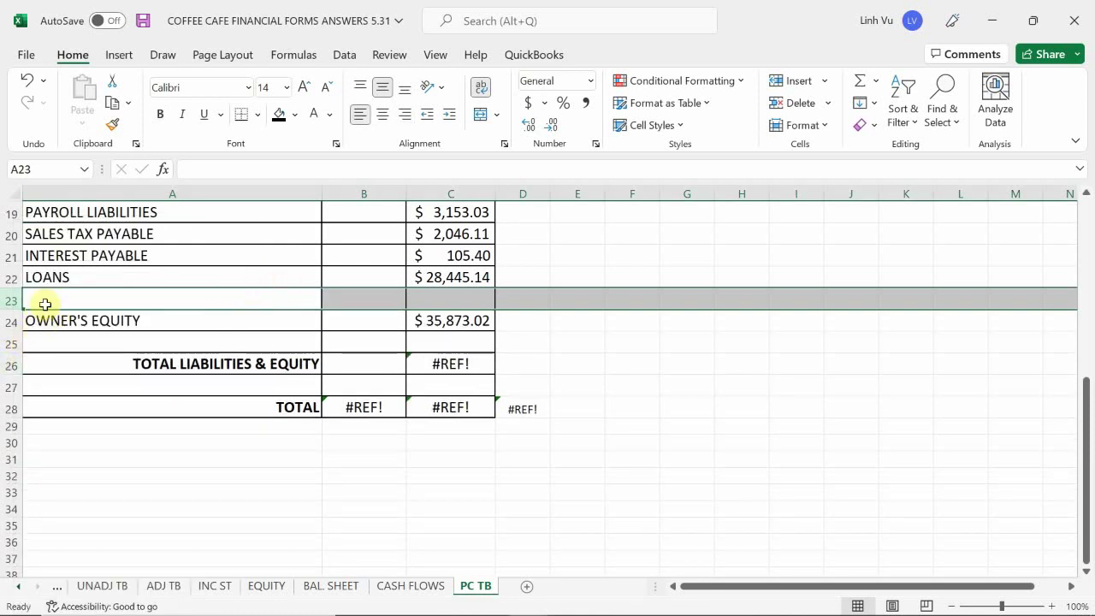
{"action": "right_click", "coordinate": [10, 301]}
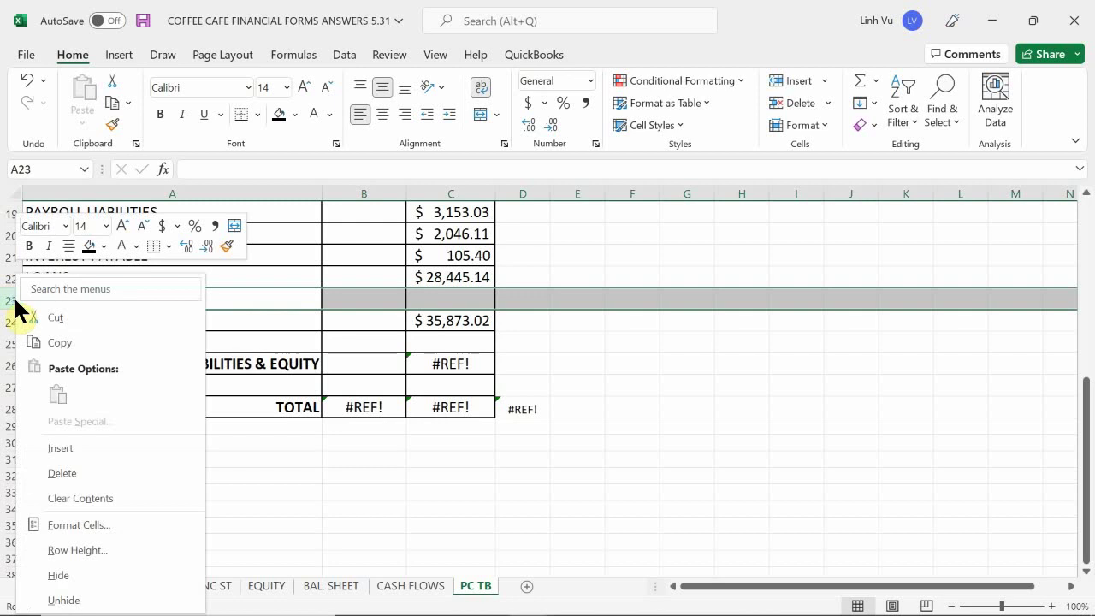
{"action": "left_click", "coordinate": [75, 475]}
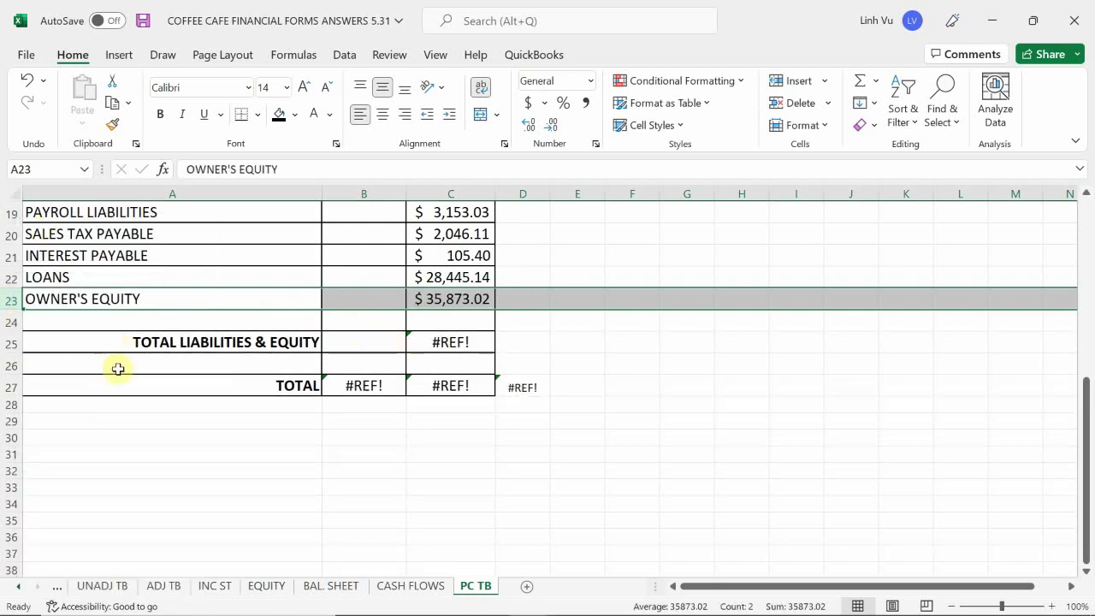
- Delete the TOTAL LIABILITIES & EQUITY row together with the blank row below it
{"action": "left_click", "coordinate": [9, 343]}
{"action": "left_click", "coordinate": [10, 366], "text": "shift"}
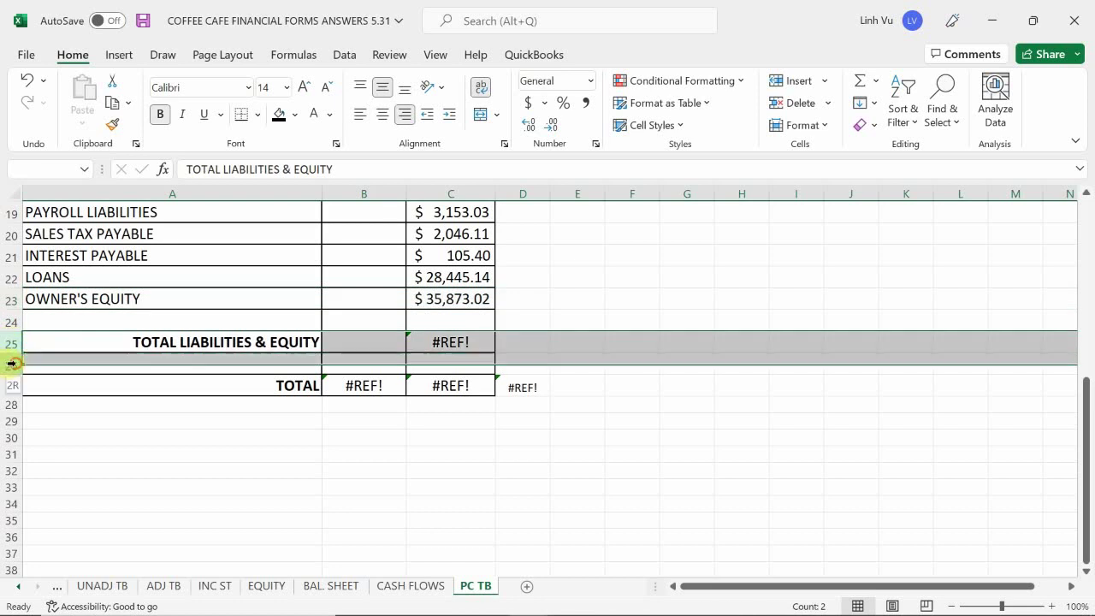
{"action": "right_click", "coordinate": [15, 368]}
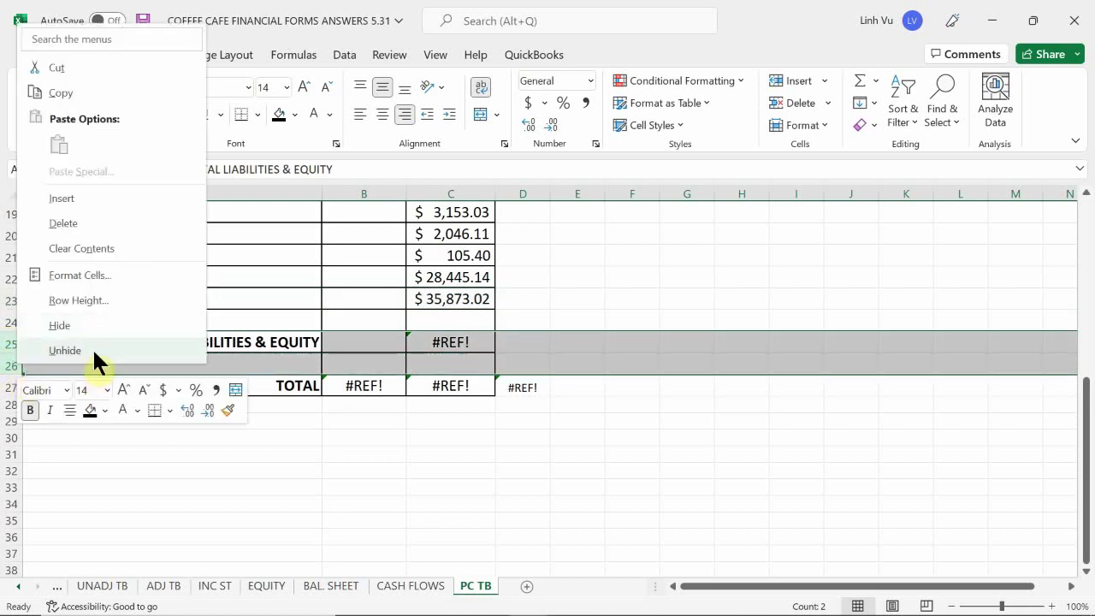
{"action": "left_click", "coordinate": [64, 222]}
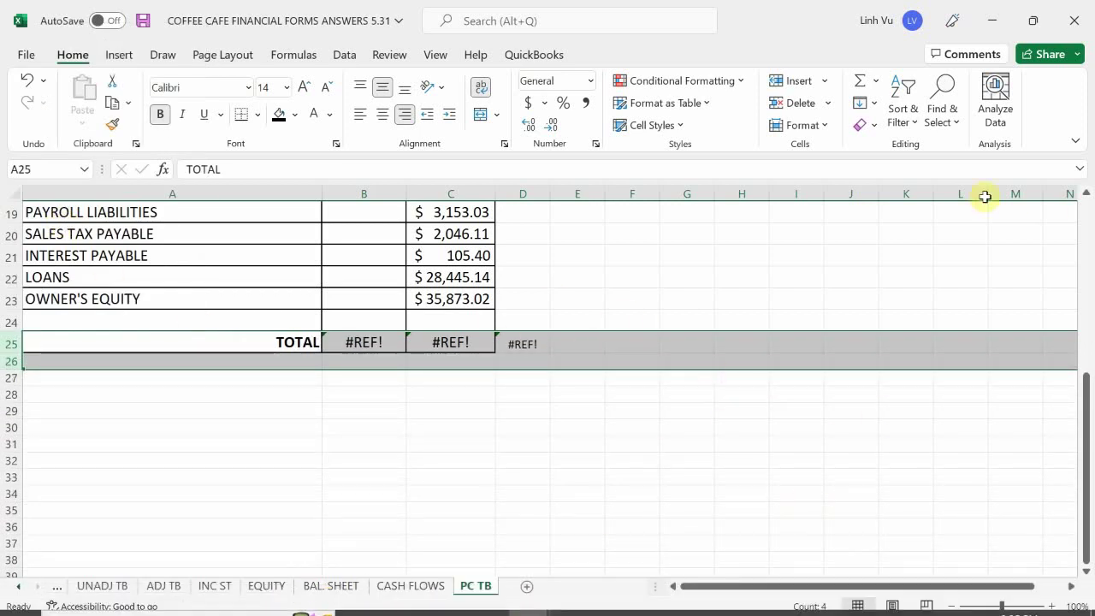
{"action": "left_click", "coordinate": [804, 430]}
- Replace the broken debit total in cell B25 with the formula =SUM(B5:B24)
{"action": "scroll", "coordinate": [471, 368], "scroll_direction": "up", "scroll_amount": 1}
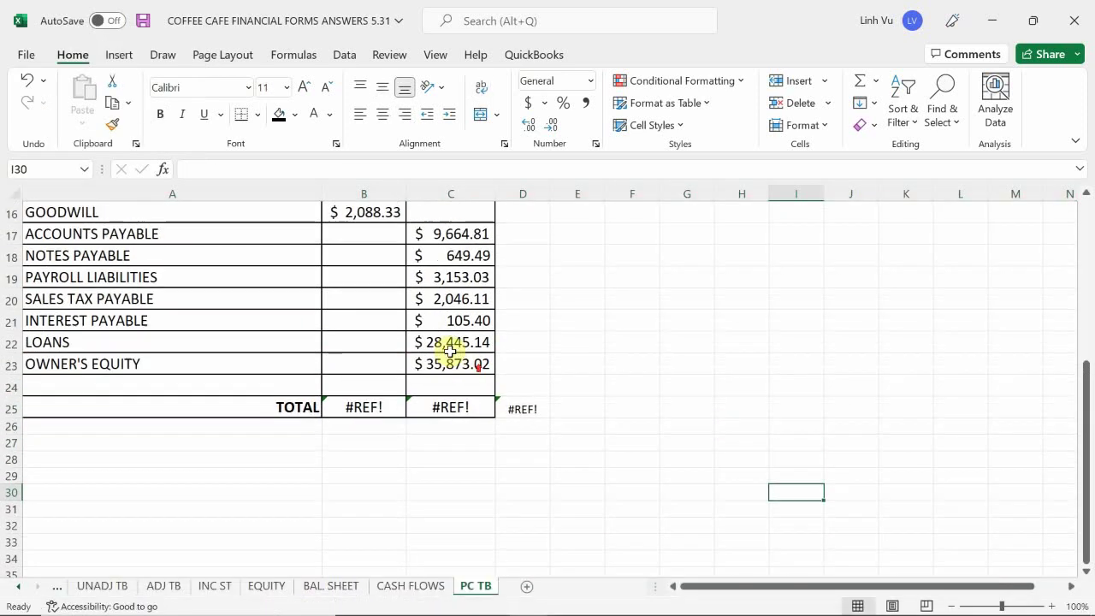
{"action": "left_click", "coordinate": [364, 407]}
{"action": "type", "text": "="}
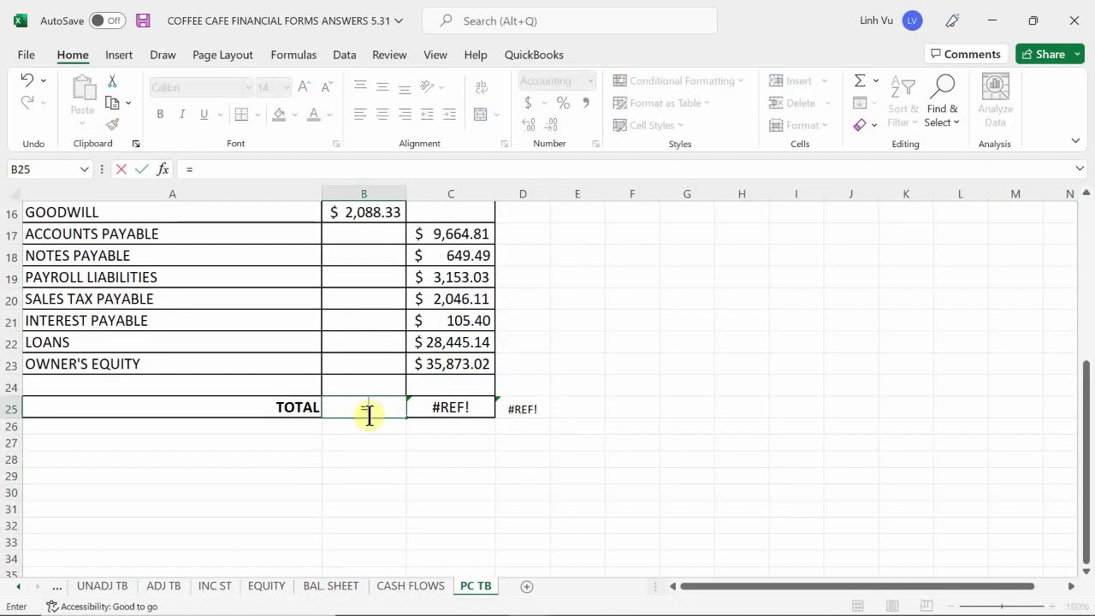
{"action": "type", "text": "sxyn"}
{"action": "key", "text": "BackSpace"}
{"action": "key", "text": "BackSpace"}
{"action": "key", "text": "BackSpace"}
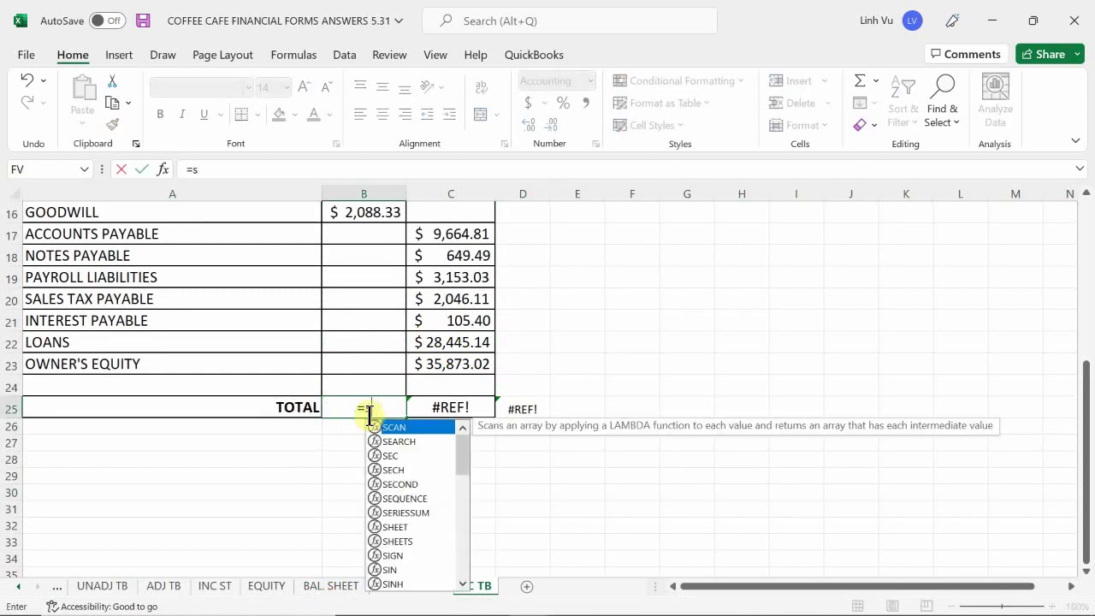
{"action": "type", "text": "U"}
{"action": "key", "text": "BackSpace"}
{"action": "key", "text": "BackSpace"}
{"action": "type", "text": "SY"}
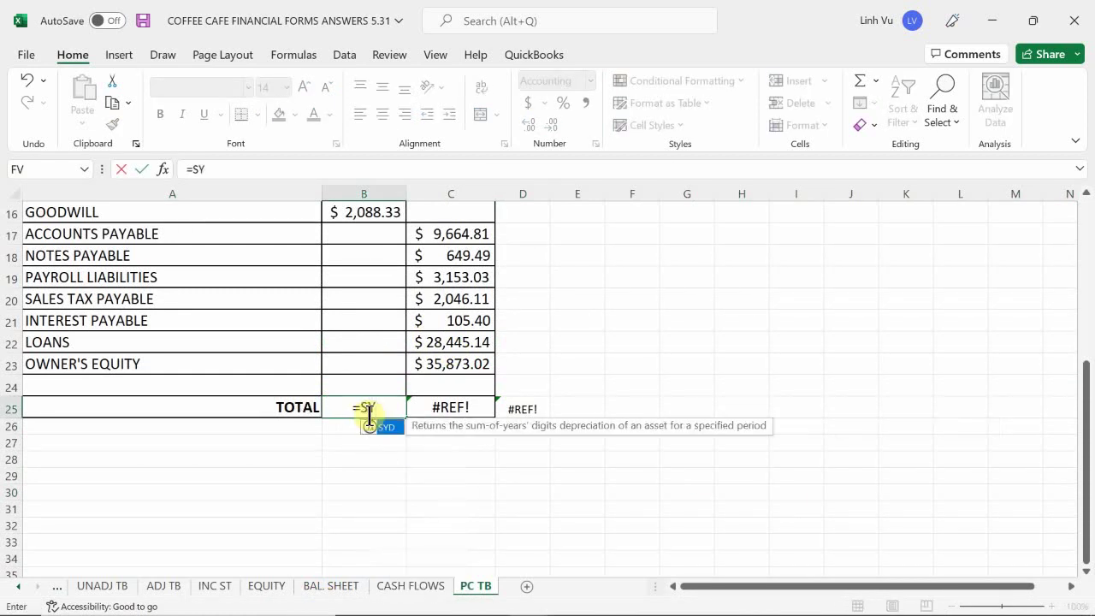
{"action": "key", "text": "BackSpace"}
{"action": "type", "text": "UN"}
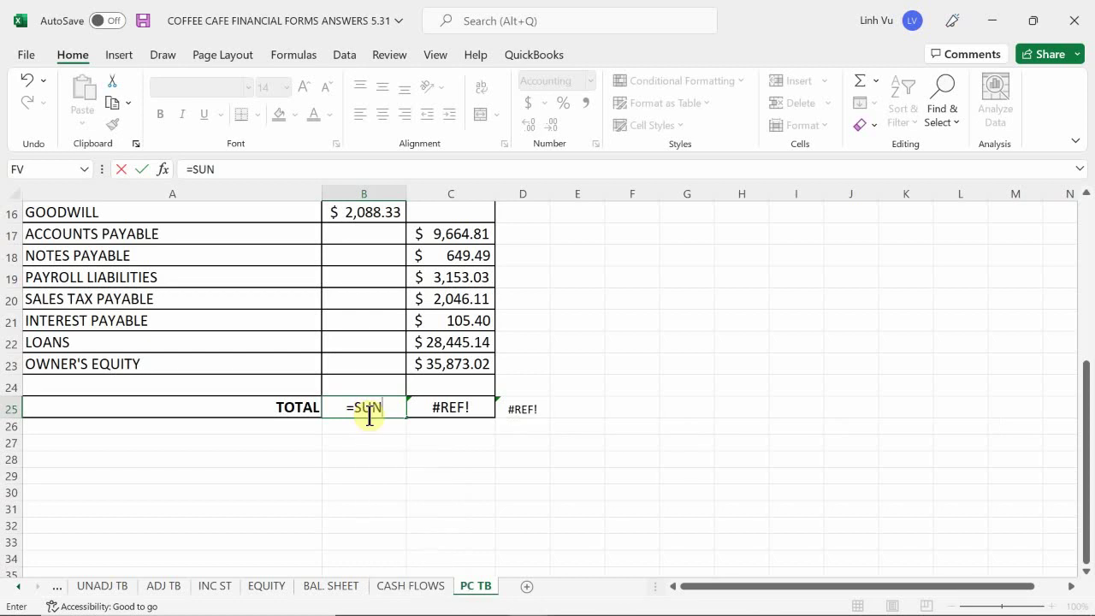
{"action": "key", "text": "BackSpace"}
{"action": "type", "text": "M("}
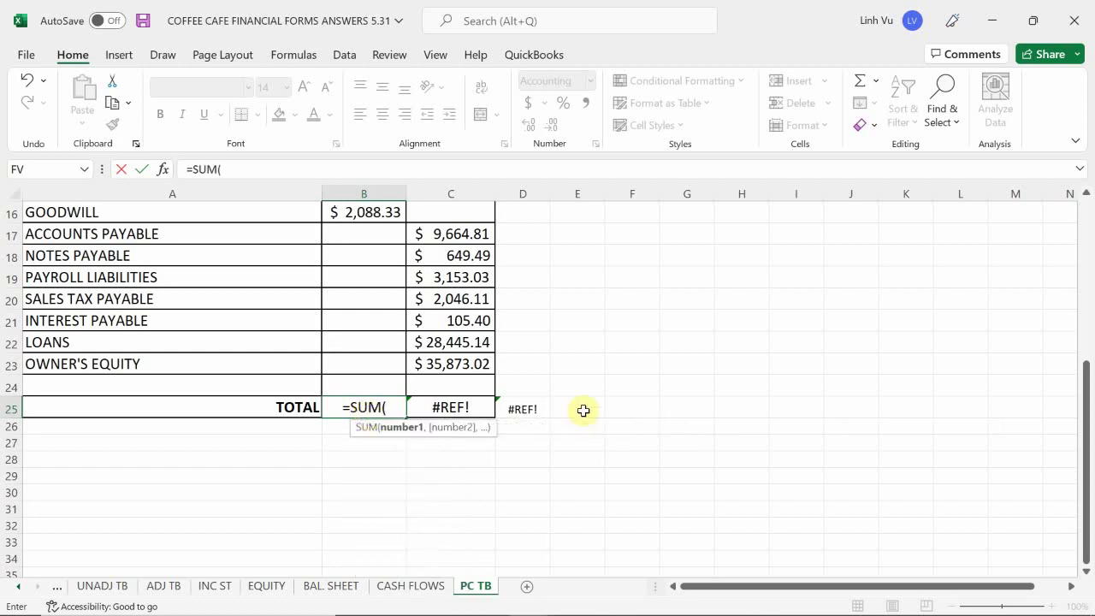
{"action": "scroll", "coordinate": [367, 286], "scroll_direction": "up", "scroll_amount": 5}
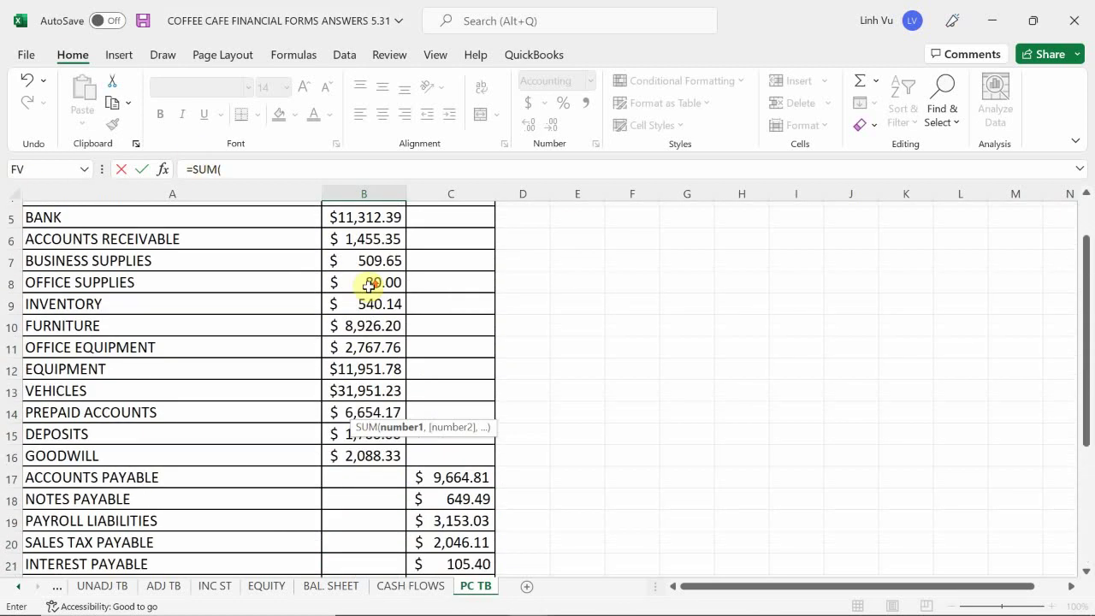
{"action": "left_click", "coordinate": [369, 295]}
{"action": "left_click_drag", "start_coordinate": [370, 295], "coordinate": [367, 612]}
{"action": "key", "text": "Return"}
- Copy the debit total formula from B25 across to the credit total in C25
{"action": "mouse_move", "coordinate": [528, 598]}
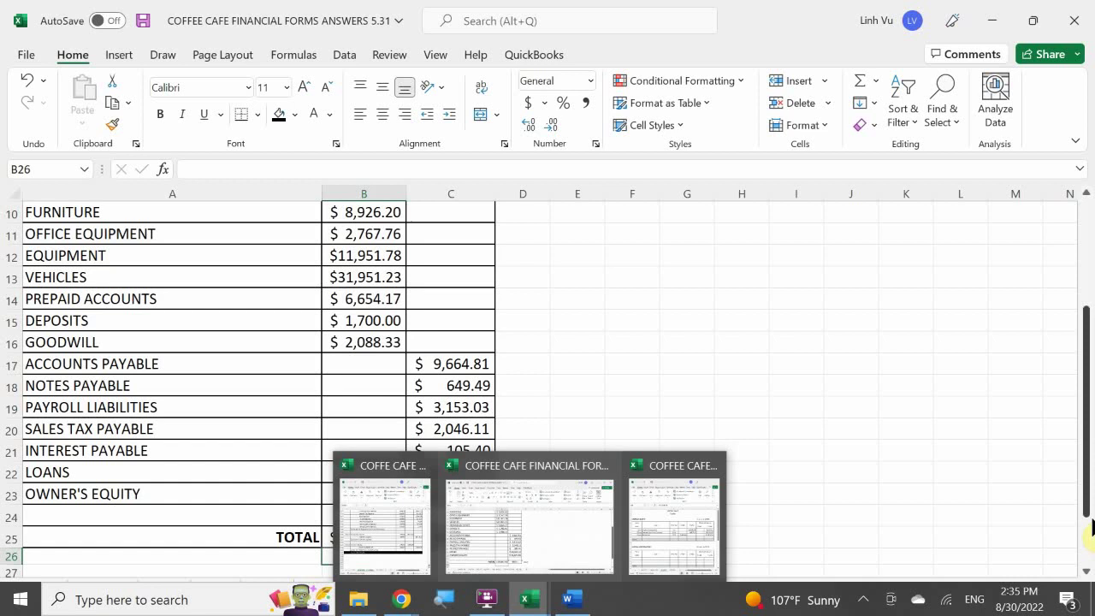
{"action": "scroll", "coordinate": [765, 546], "scroll_direction": "down", "scroll_amount": 2}
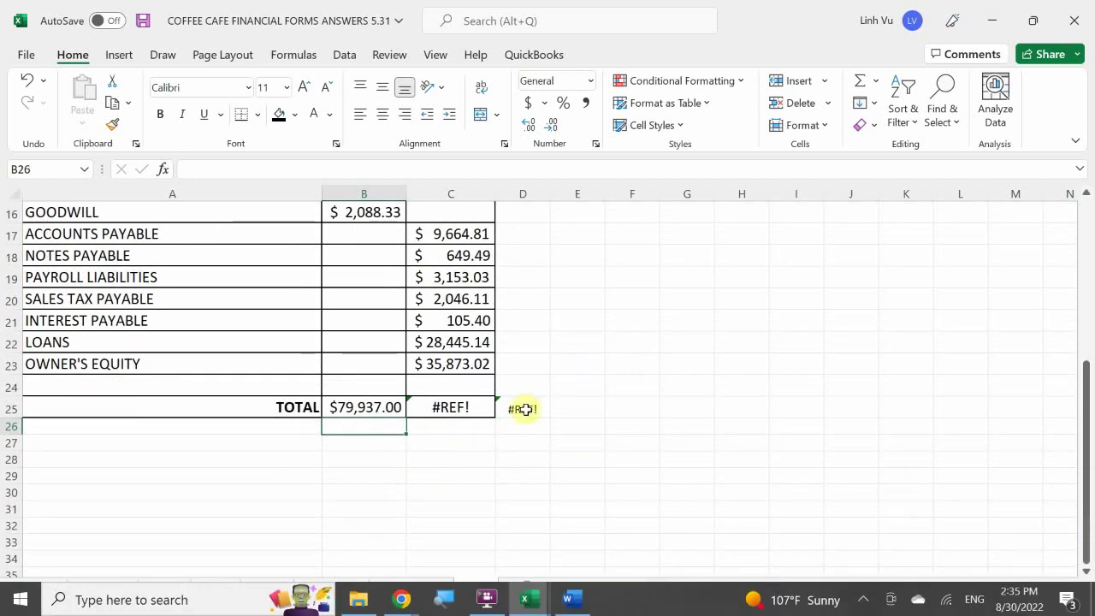
{"action": "left_click", "coordinate": [376, 407]}
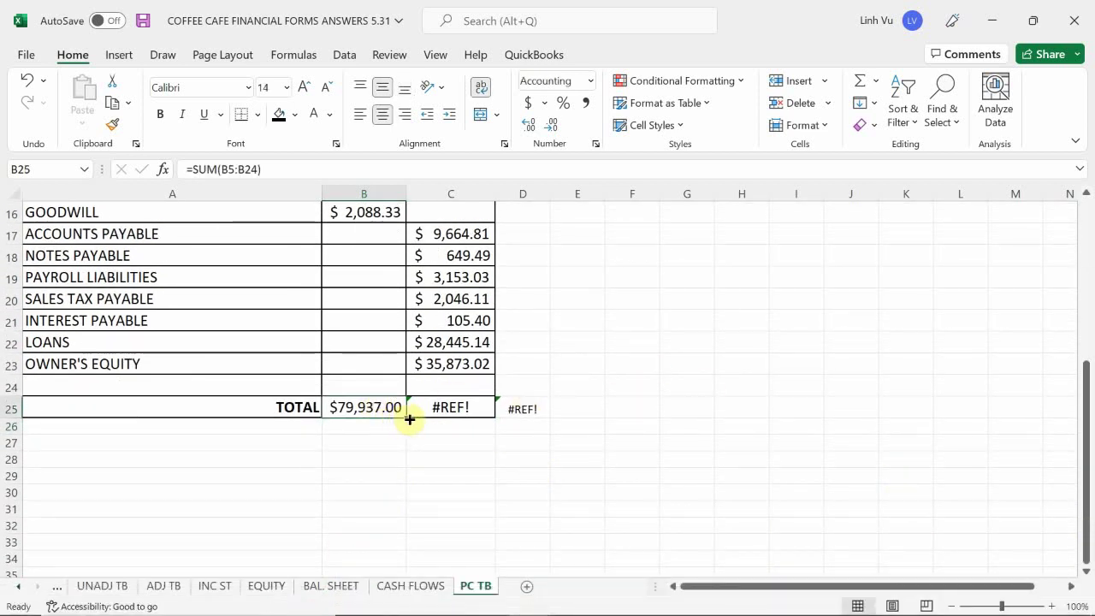
{"action": "left_click_drag", "start_coordinate": [406, 418], "coordinate": [481, 437]}
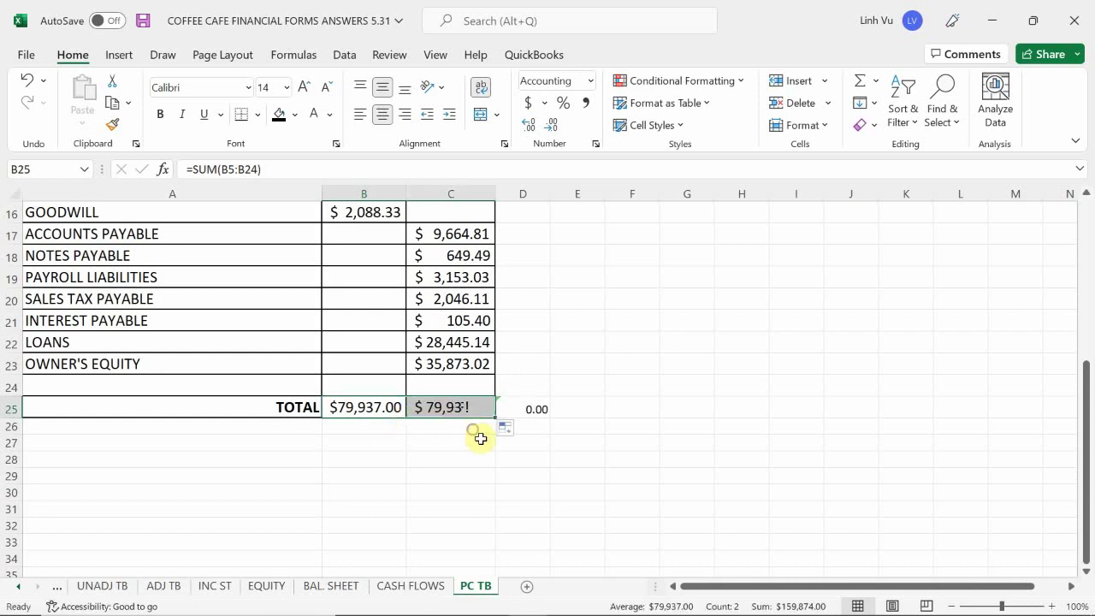
- Enter the balance check formula =B25-C25 in cell D25 beside the totals
{"action": "left_click", "coordinate": [517, 409]}
{"action": "type", "text": "="}
{"action": "key", "text": "Left"}
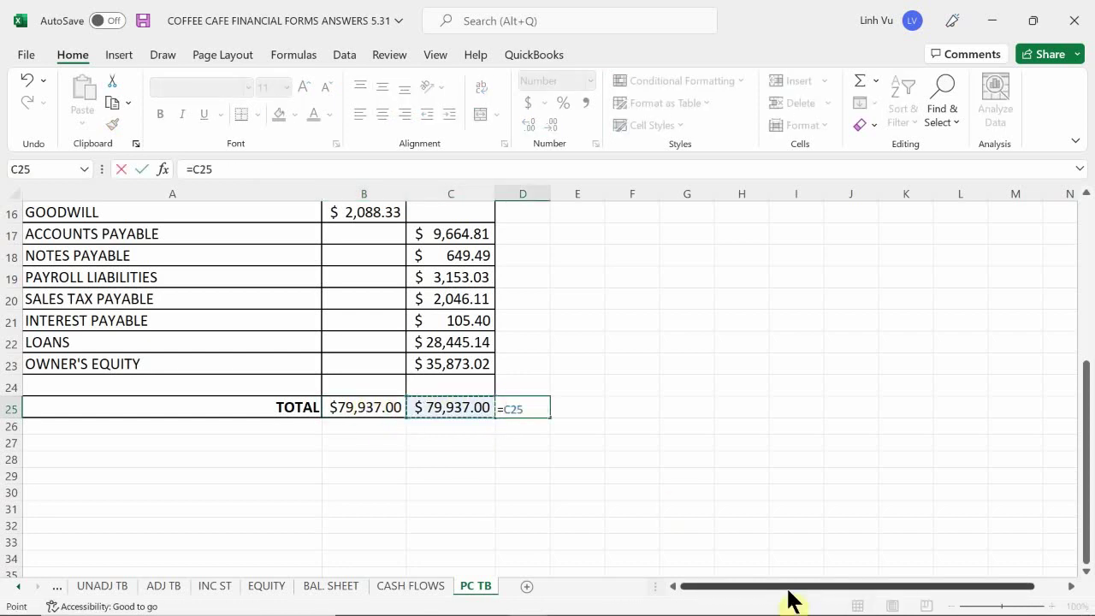
{"action": "key", "text": "Left"}
{"action": "type", "text": "-"}
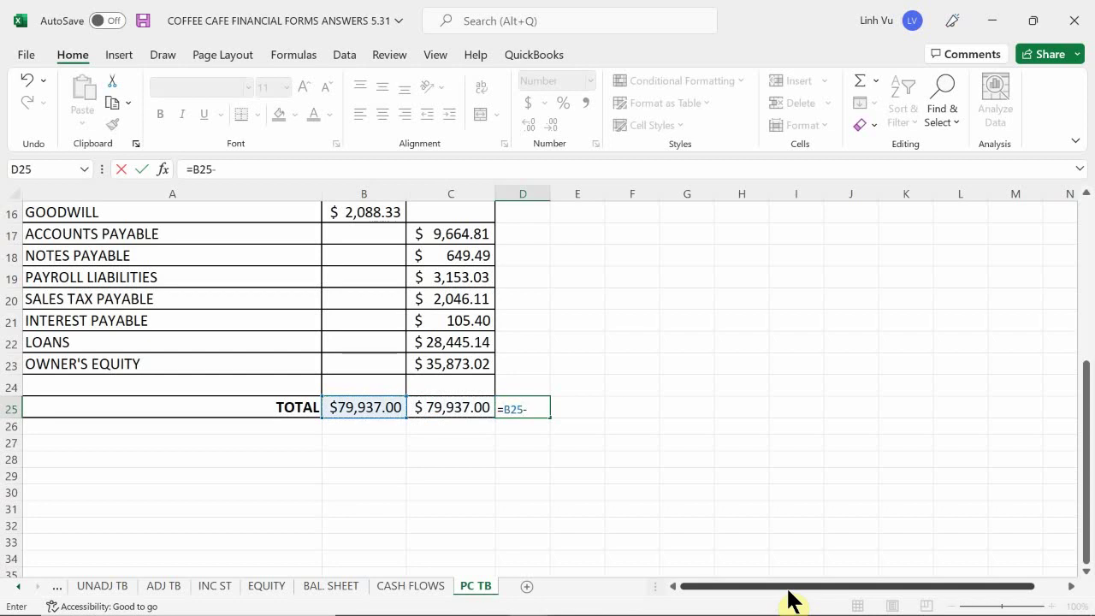
{"action": "key", "text": "Left"}
{"action": "key", "text": "Return"}
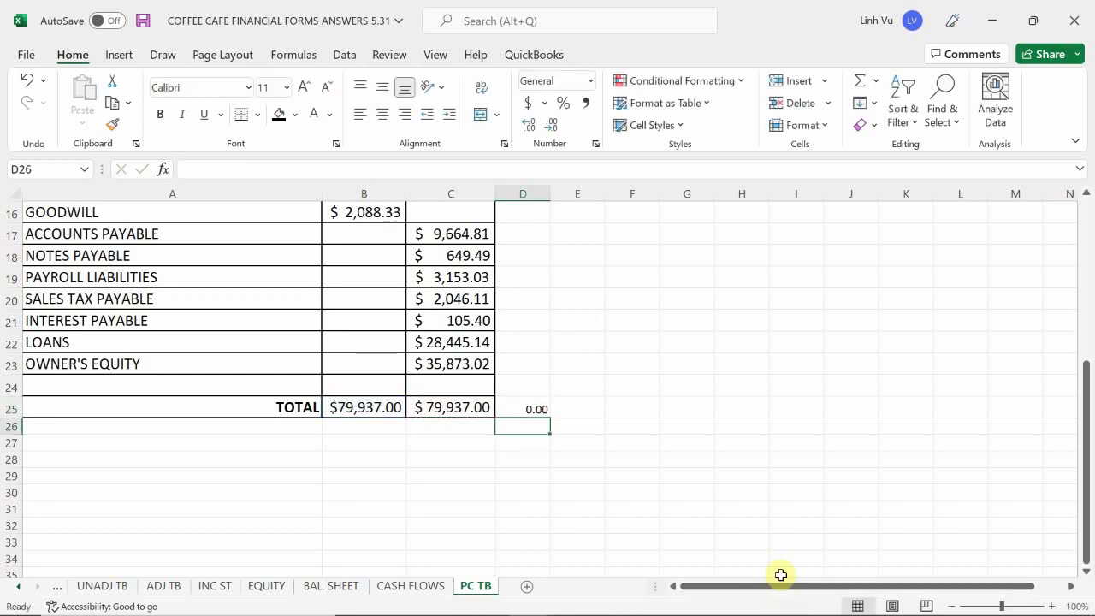
{"action": "scroll", "coordinate": [781, 575], "scroll_direction": "up", "scroll_amount": 3}
{"action": "scroll", "coordinate": [781, 575], "scroll_direction": "up", "scroll_amount": 3}
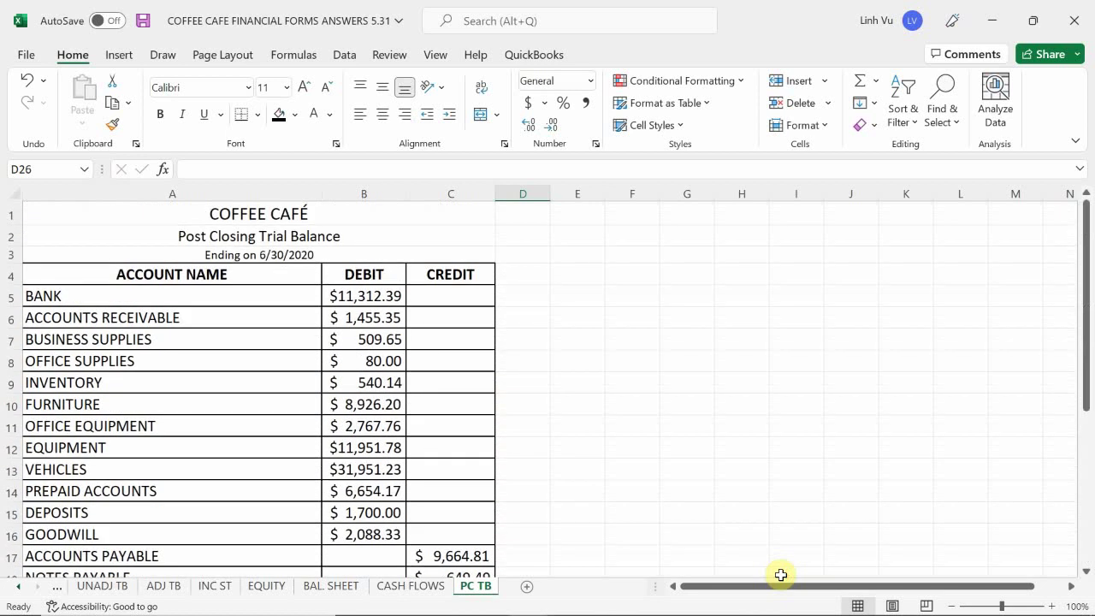
- Review the post-closing trial balance from the heading through all accounts to the debit and credit totals and the balance check
{"action": "scroll", "coordinate": [780, 574], "scroll_direction": "down", "scroll_amount": 3}
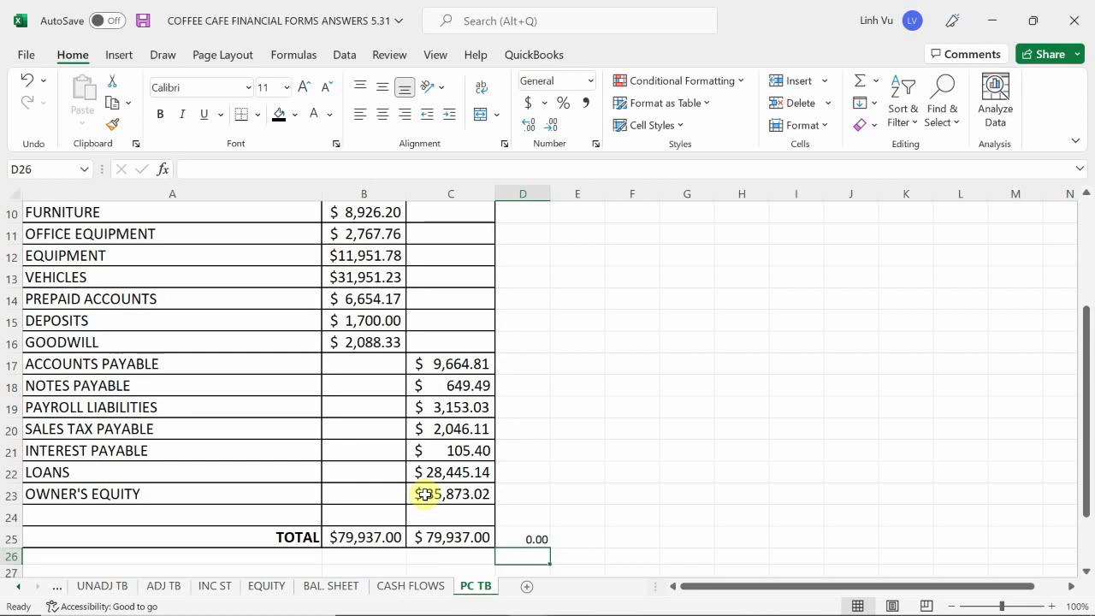
{"action": "scroll", "coordinate": [426, 489], "scroll_direction": "up", "scroll_amount": 3}
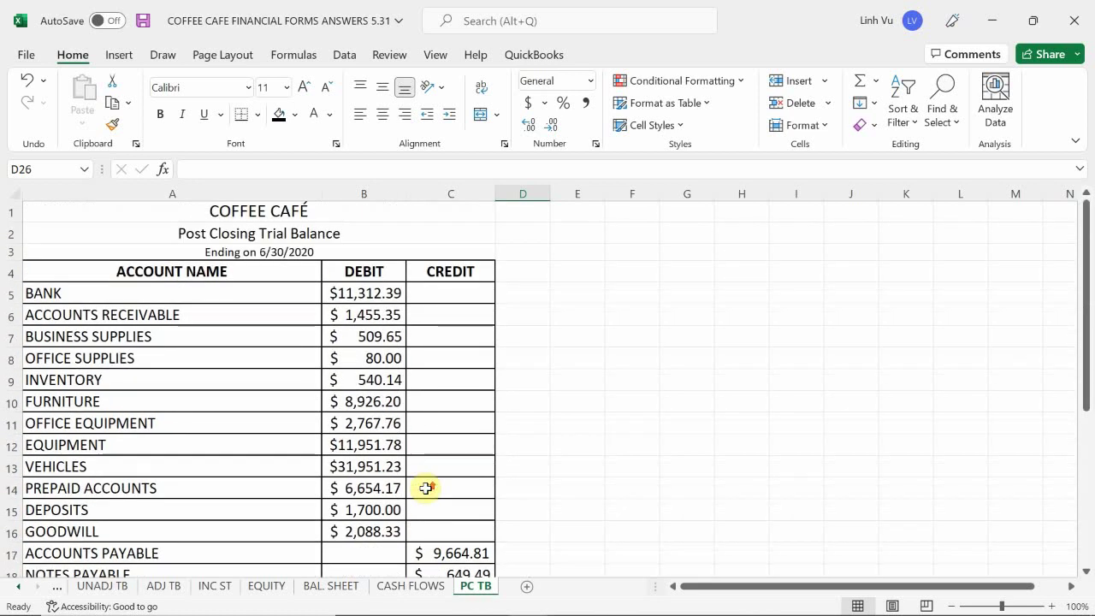
{"action": "scroll", "coordinate": [436, 474], "scroll_direction": "down", "scroll_amount": 1}
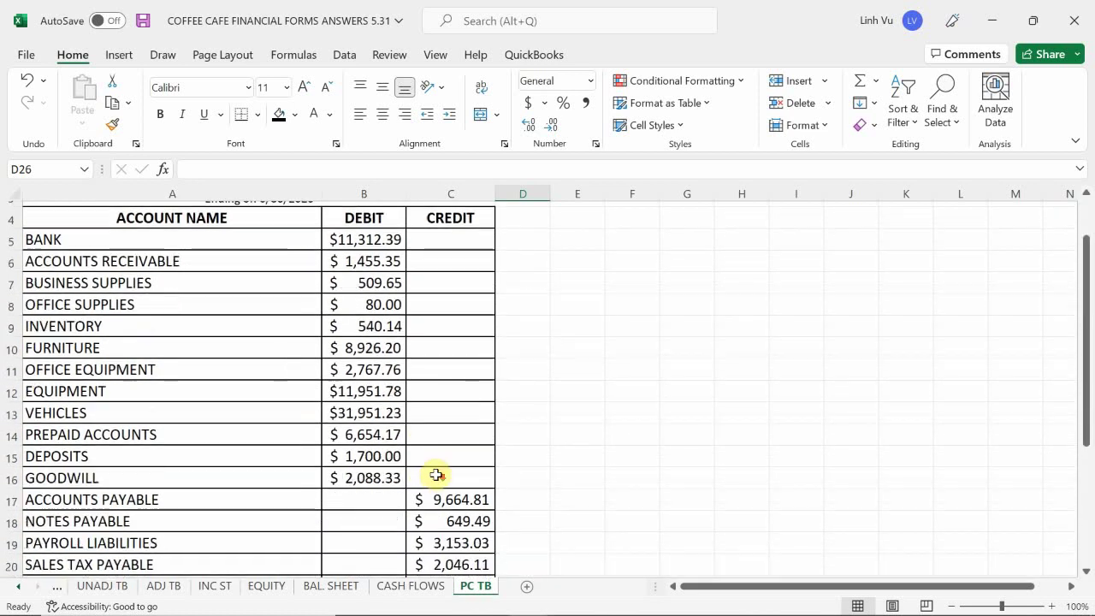
{"action": "scroll", "coordinate": [436, 473], "scroll_direction": "down", "scroll_amount": 1}
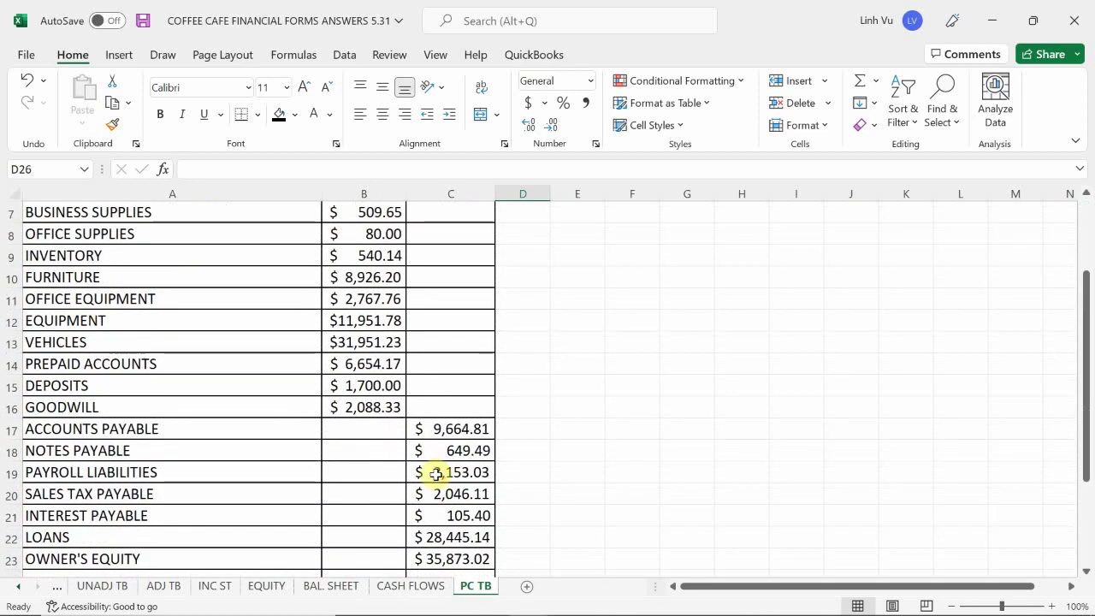
{"action": "scroll", "coordinate": [436, 474], "scroll_direction": "down", "scroll_amount": 3}
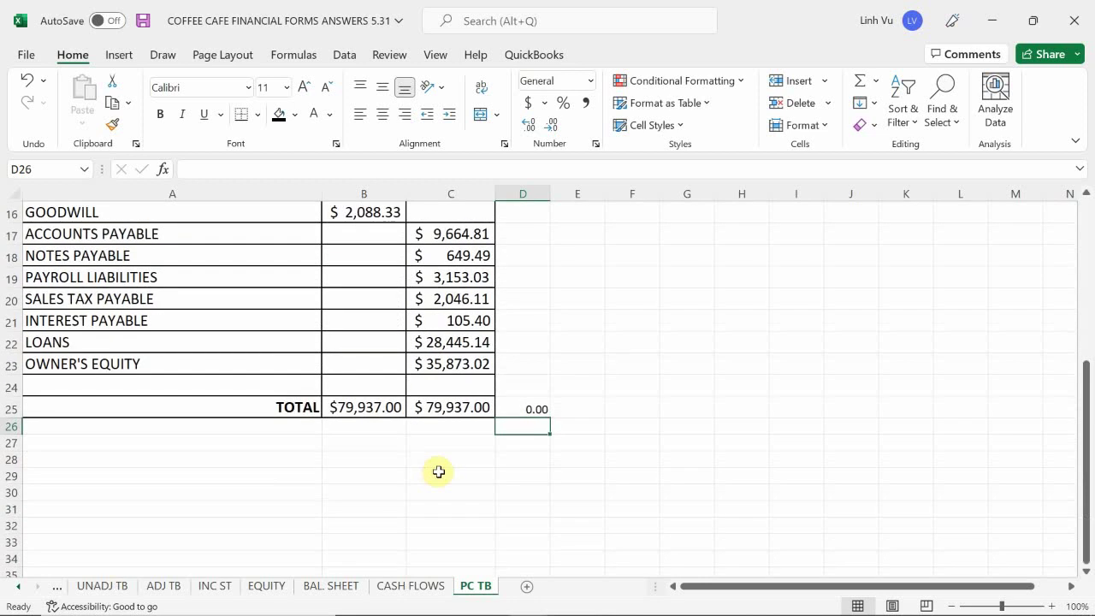
{"action": "scroll", "coordinate": [447, 468], "scroll_direction": "up", "scroll_amount": 5}
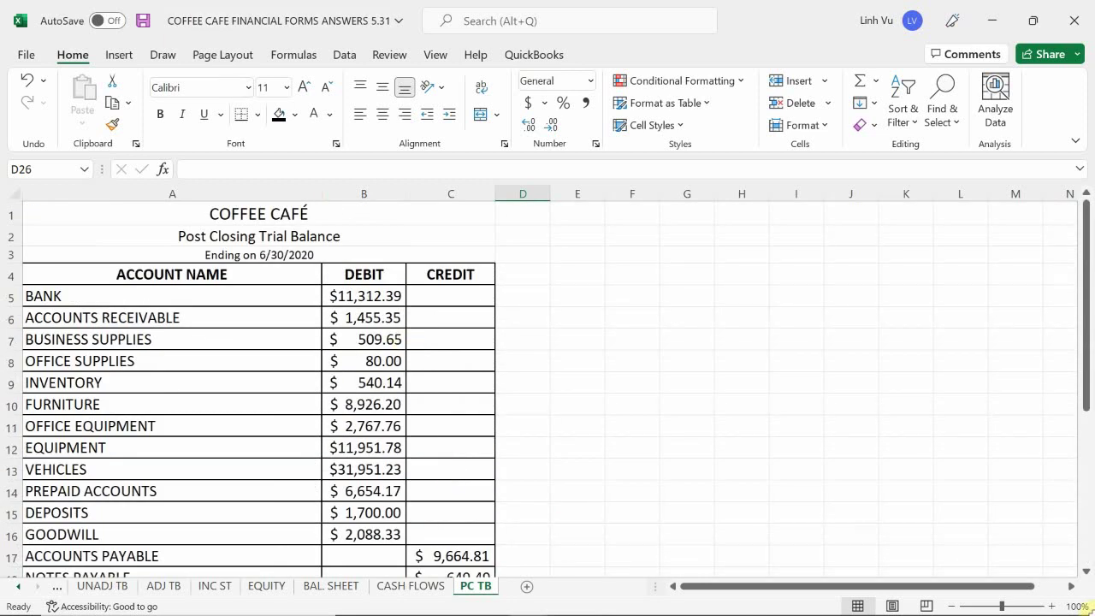
{"action": "mouse_move", "coordinate": [992, 614]}
{"action": "left_click", "coordinate": [864, 600]}
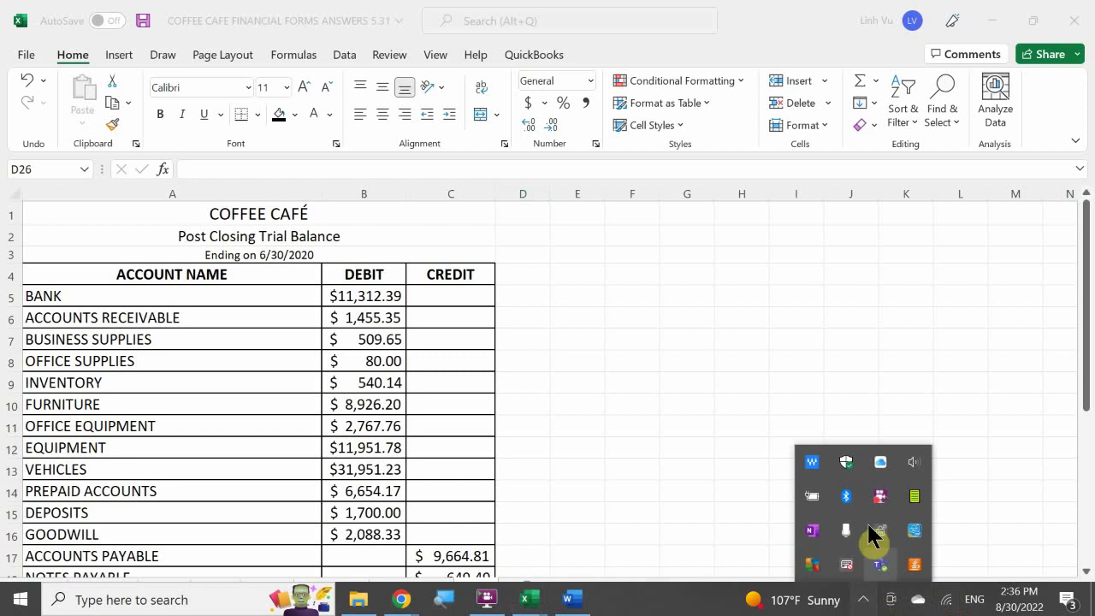
{"action": "right_click", "coordinate": [874, 499]}
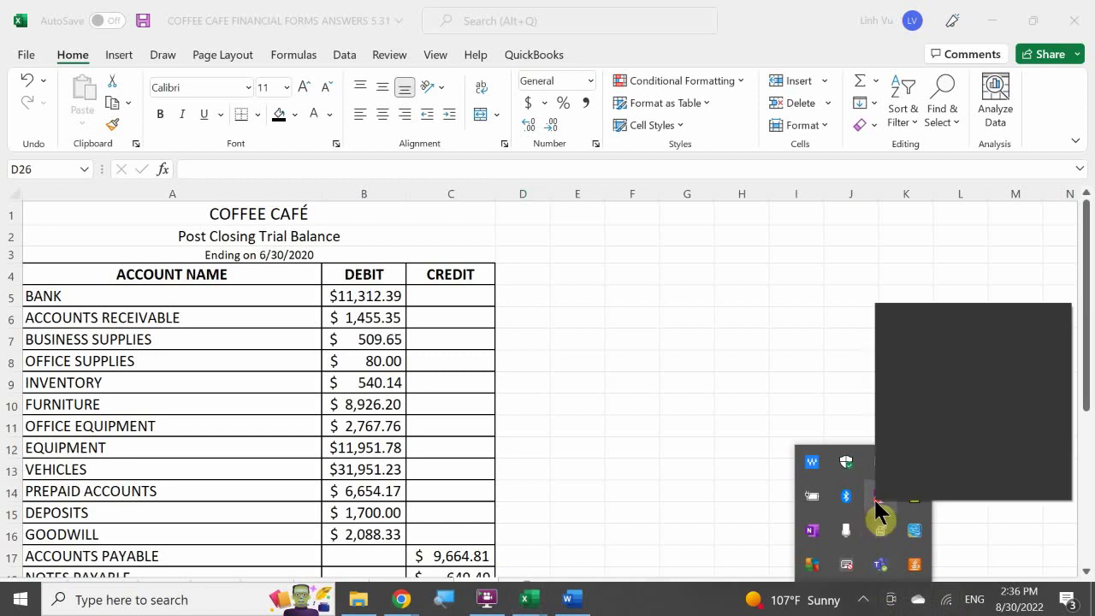